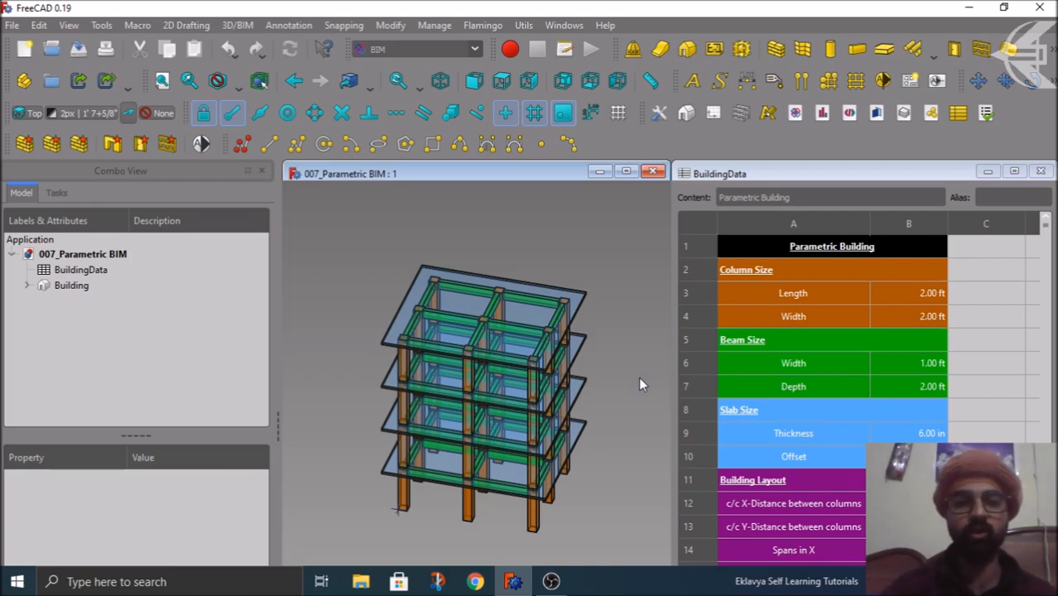
Examine the parametric building's columns, beams and slabs from several angles alongside the BuildingData spreadsheet.
scroll(604, 282, "down", 2)
scroll(602, 336, "up", 2)
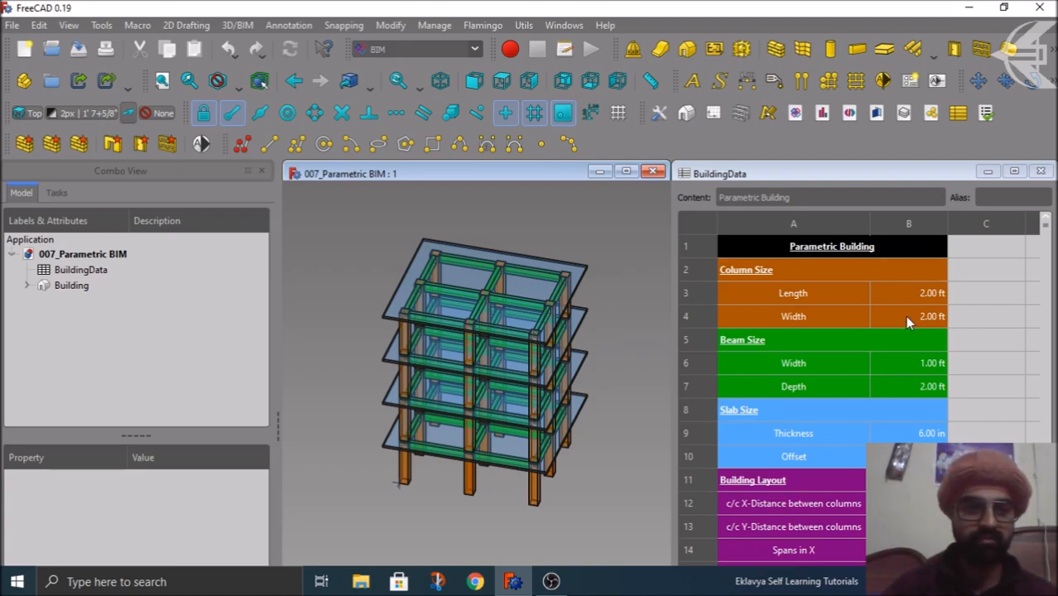
scroll(905, 315, "down", 3)
scroll(884, 361, "up", 3)
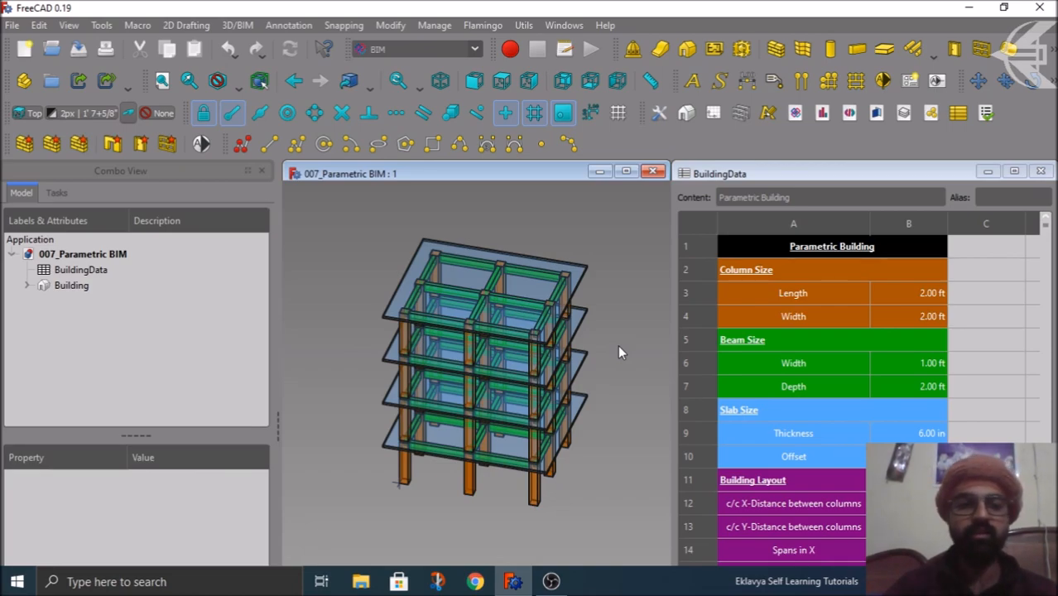
middle_click_drag(633, 425, 592, 351)
middle_click_drag(555, 382, 555, 278)
middle_click_drag(619, 302, 575, 399)
scroll(374, 300, "up", 6)
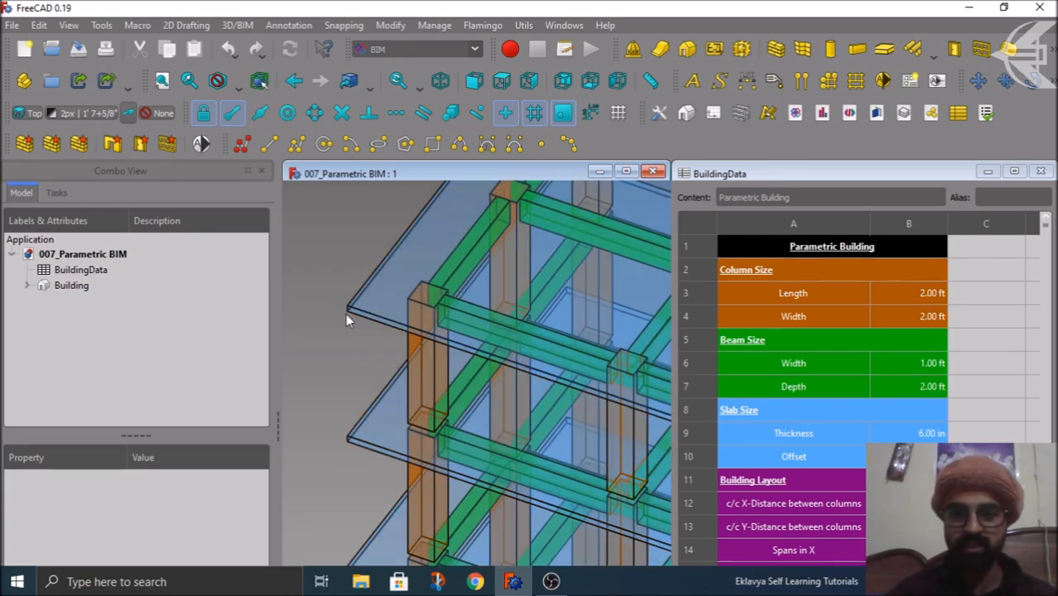
scroll(352, 313, "down", 8)
middle_click_drag(405, 493, 626, 454)
scroll(378, 421, "up", 5)
scroll(402, 382, "down", 5)
scroll(450, 508, "down", 4)
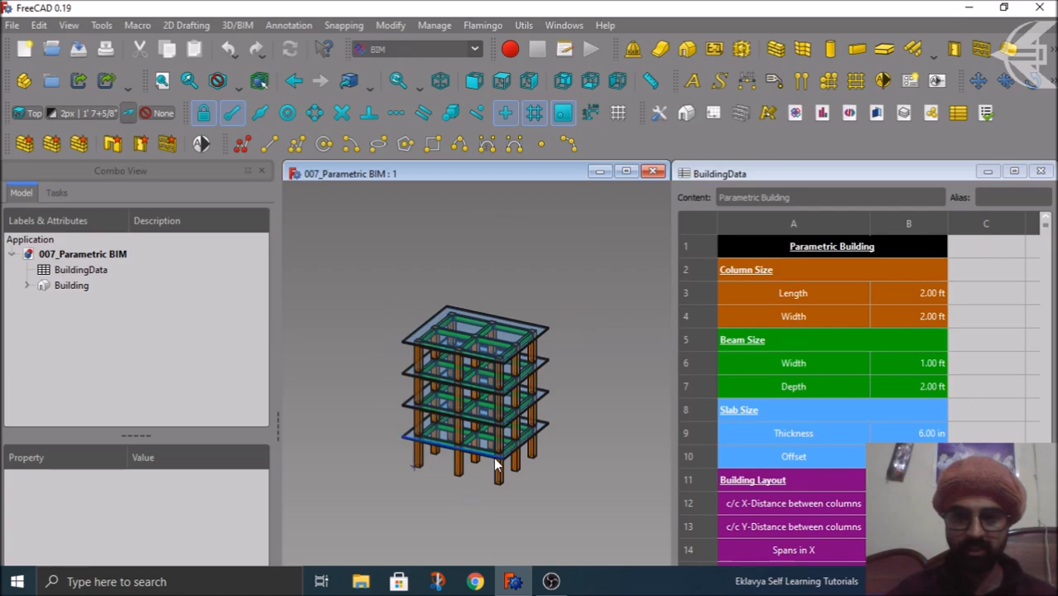
scroll(495, 465, "up", 3)
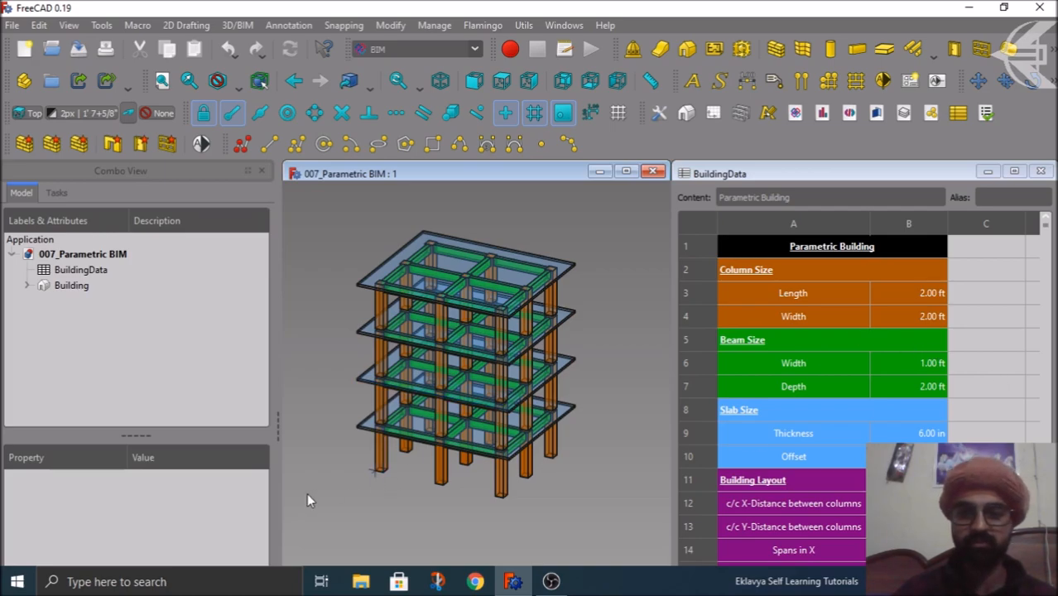
scroll(404, 464, "up", 5)
scroll(389, 447, "down", 5)
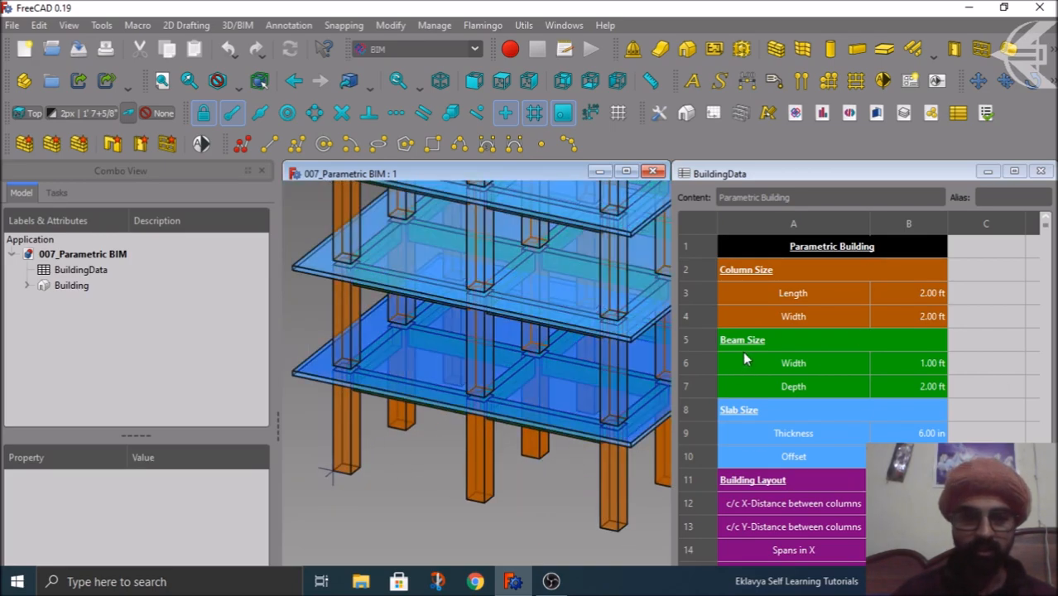
Set the column length to 3 ft and the column width to 4 ft in the BuildingData spreadsheet.
left_click(907, 300)
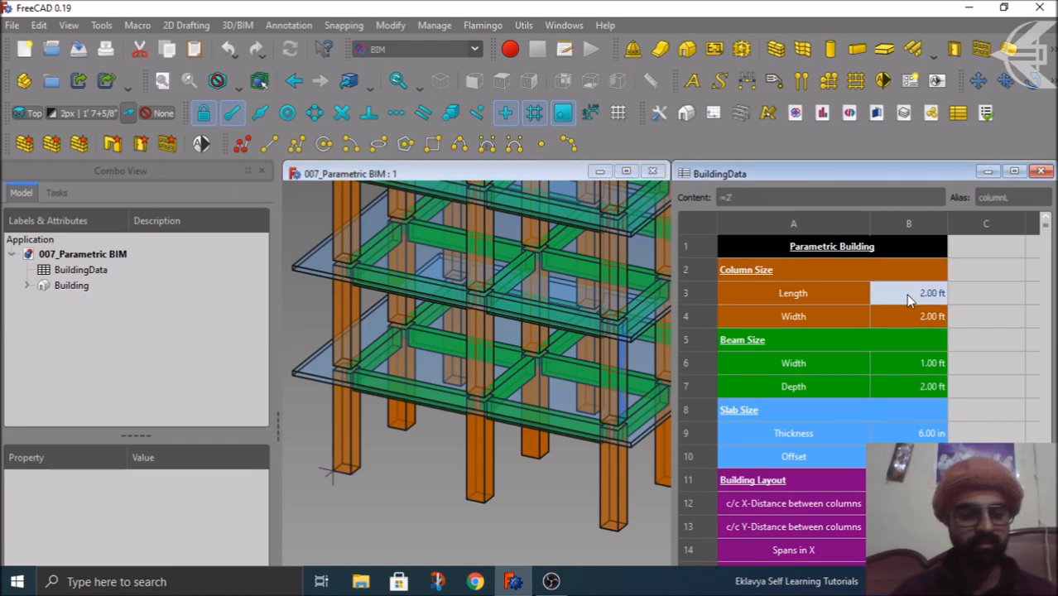
double_click(908, 294)
type("3")
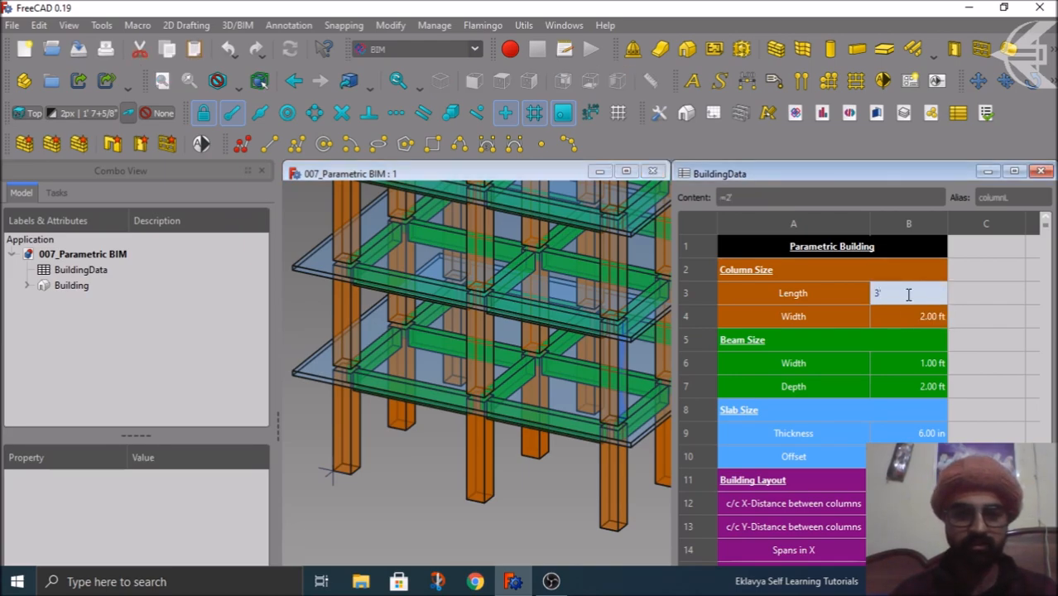
key("Return")
type("4")
key("Return")
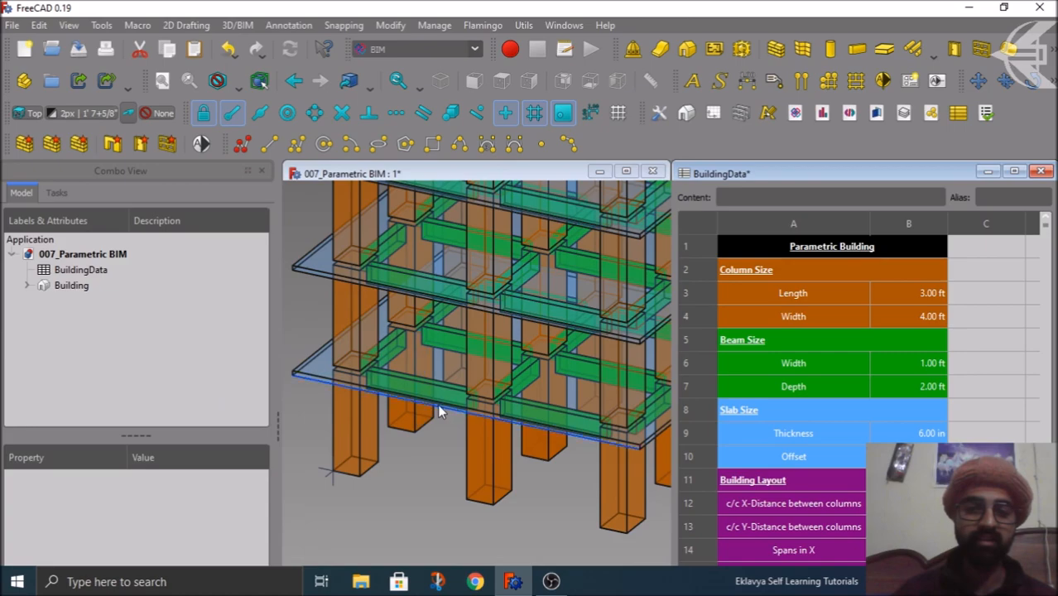
Set the beam width to 2 ft and the beam depth to 3.5 ft in the BuildingData spreadsheet.
scroll(437, 403, "down", 2)
mouse_move(423, 485)
middle_mouse_down()
mouse_move(390, 473)
mouse_move(406, 473)
mouse_move(484, 377)
mouse_move(469, 317)
mouse_move(405, 398)
mouse_move(413, 460)
mouse_move(428, 472)
middle_mouse_up()
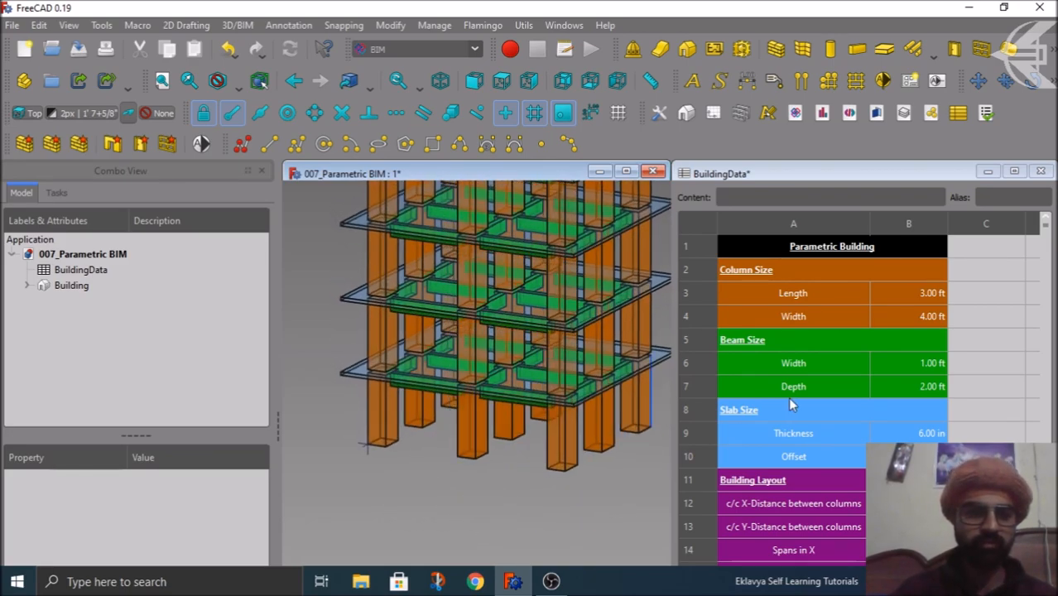
left_click(909, 371)
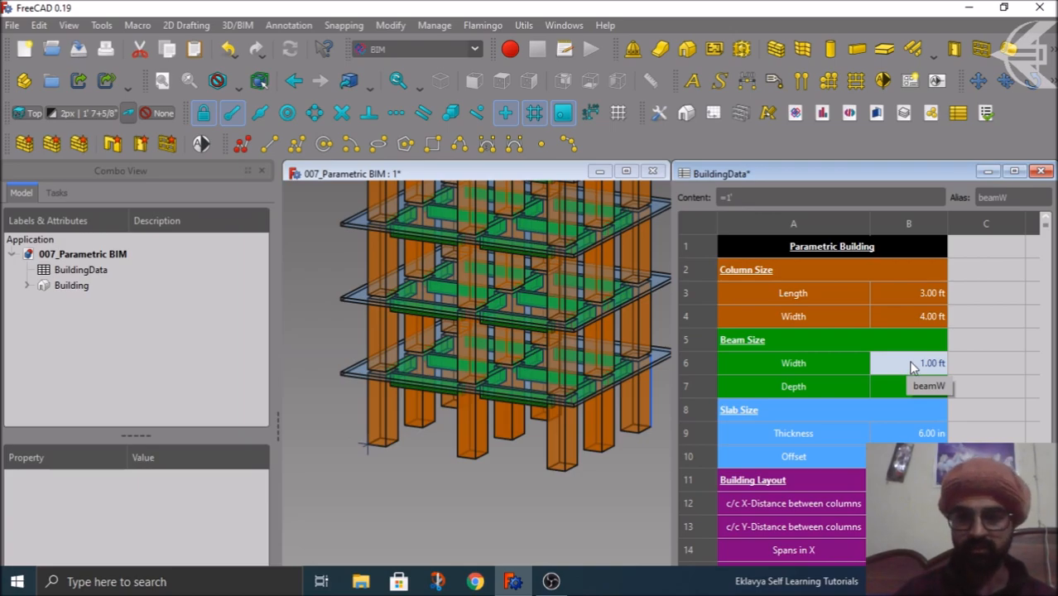
middle_click_drag(508, 536, 426, 503)
scroll(370, 383, "up", 2)
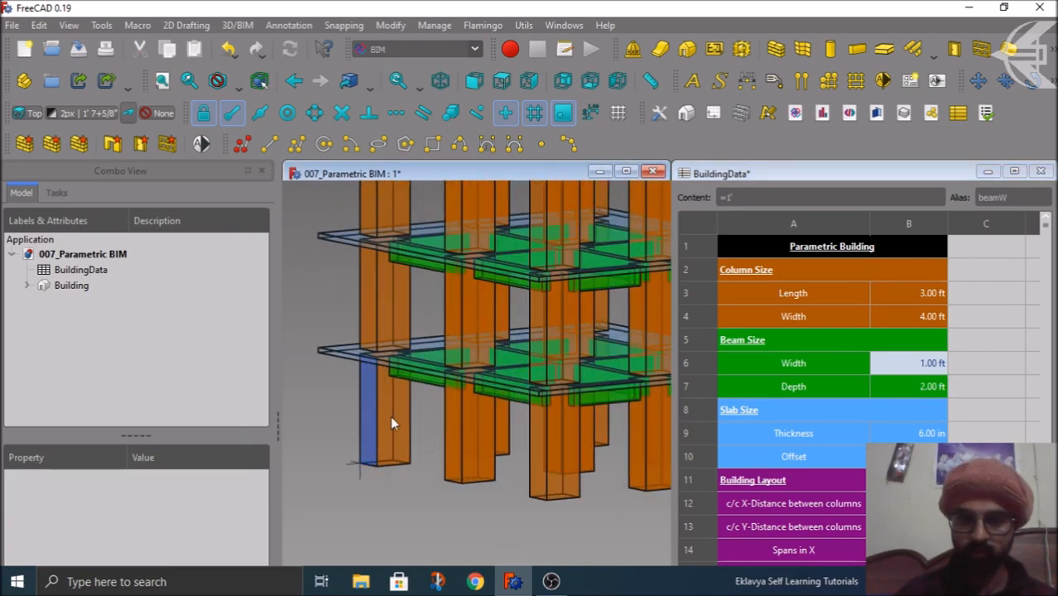
left_click(907, 379)
left_click(908, 368)
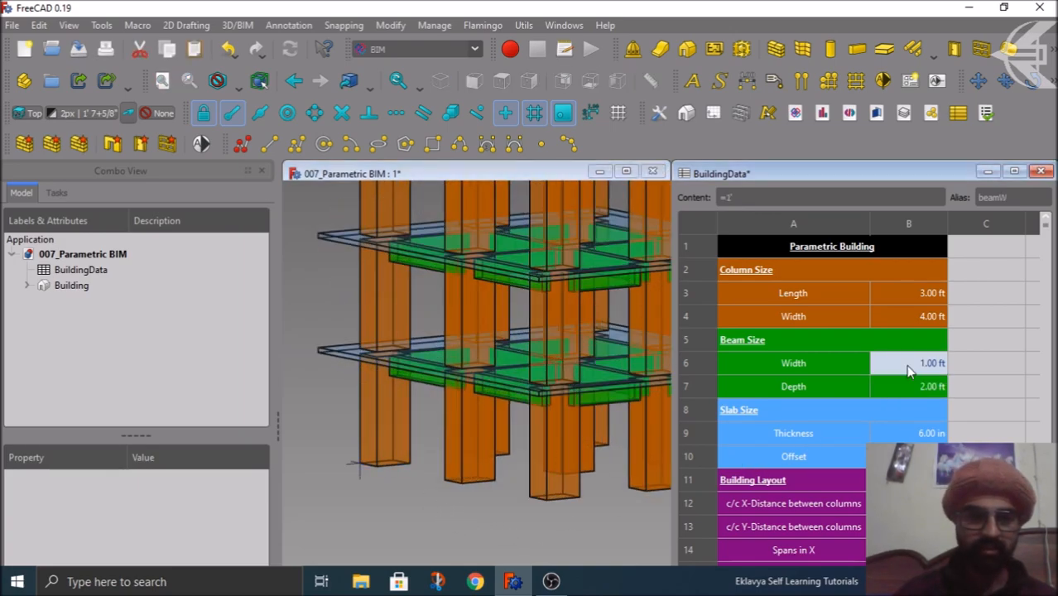
type("2")
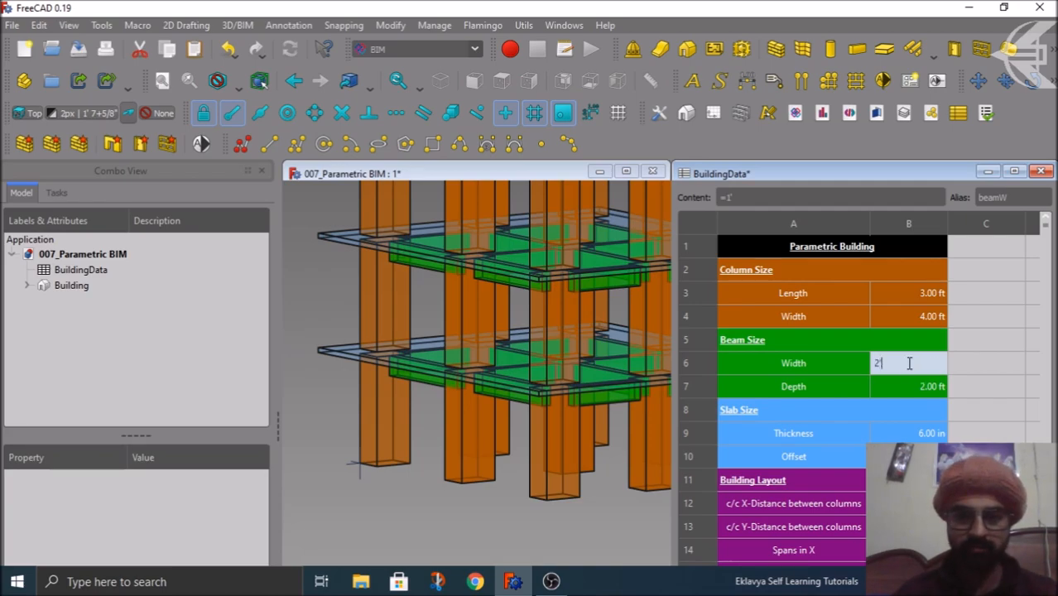
key("Return")
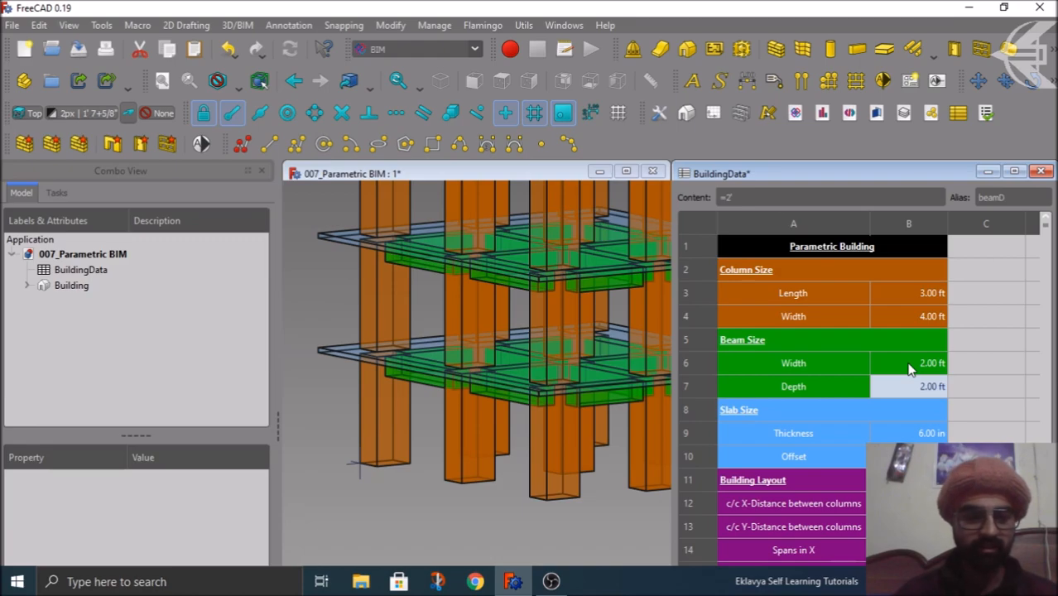
type("3.5")
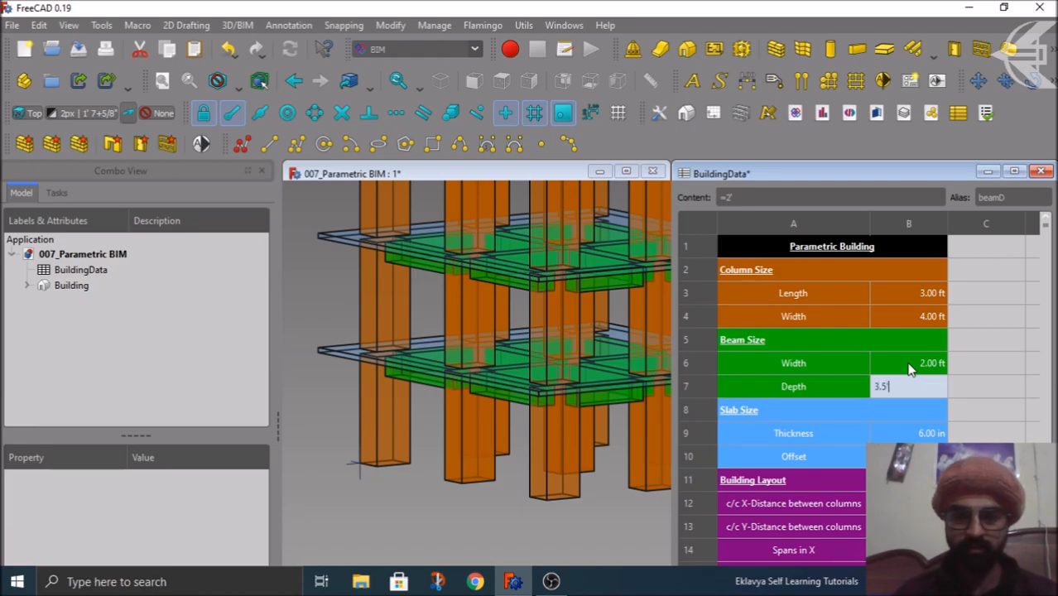
key("Return")
Set the slab thickness to 1 ft in the Slab Size section of the BuildingData spreadsheet.
middle_click_drag(404, 476, 448, 483)
scroll(427, 498, "down", 4)
mouse_move(421, 517)
middle_mouse_down()
mouse_move(562, 524)
mouse_move(406, 499)
mouse_move(428, 519)
middle_mouse_up()
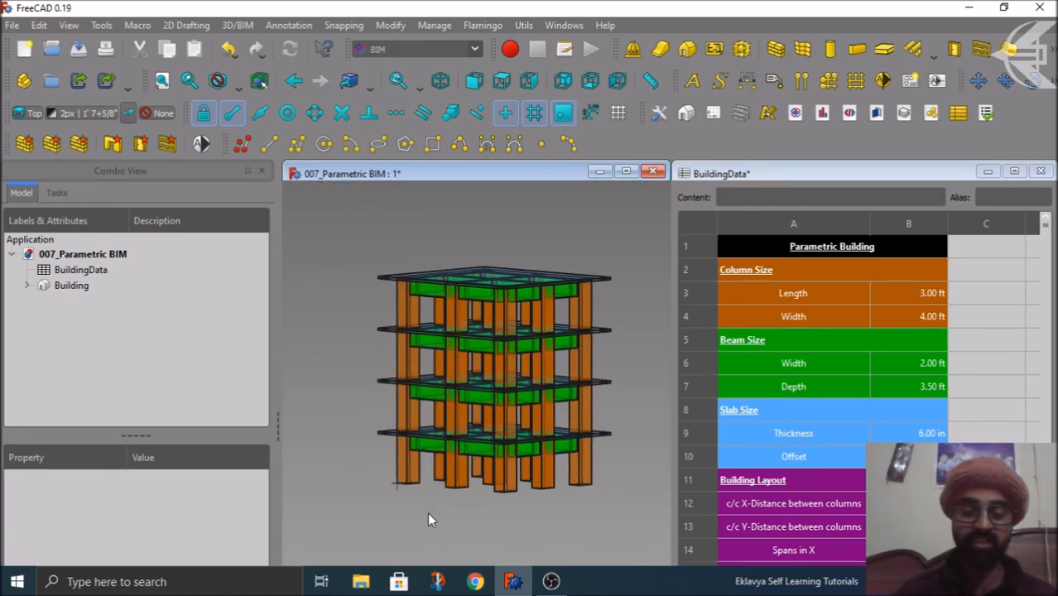
scroll(427, 514, "up", 2)
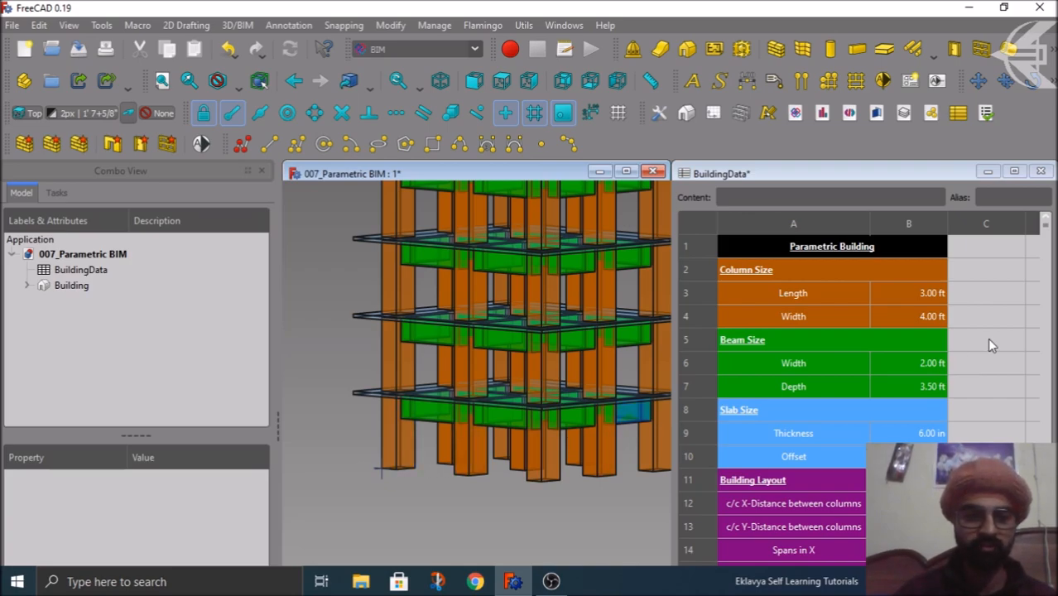
scroll(989, 341, "down", 2)
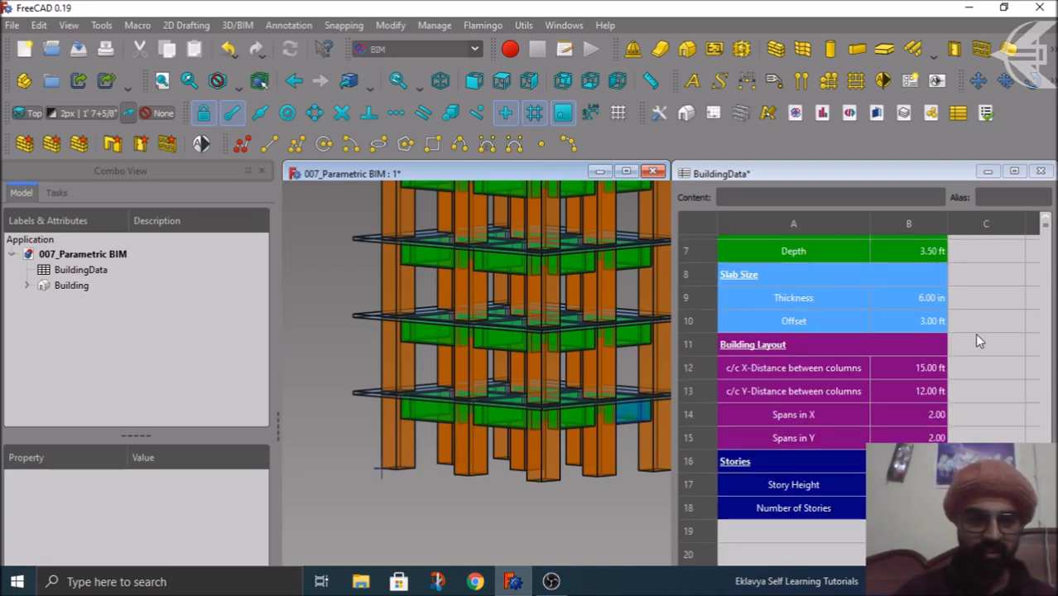
scroll(356, 324, "up", 5)
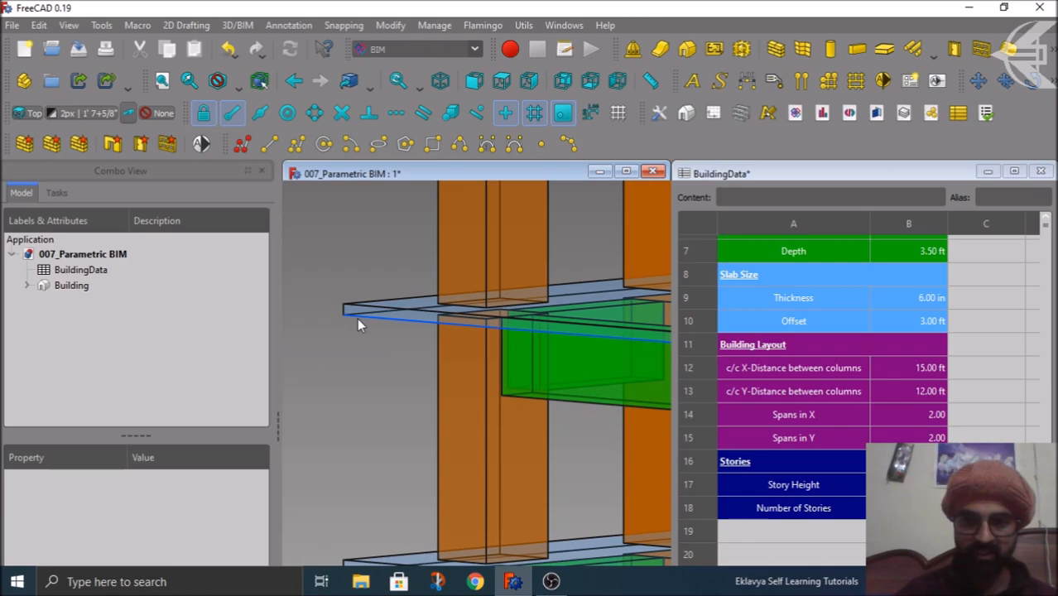
scroll(358, 327, "down", 4)
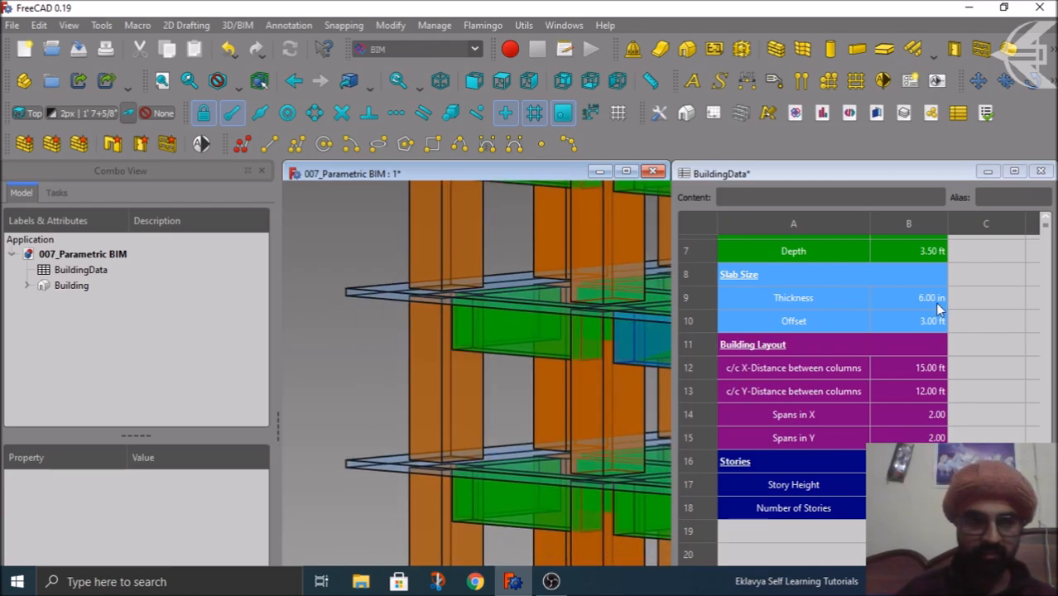
left_click(903, 299)
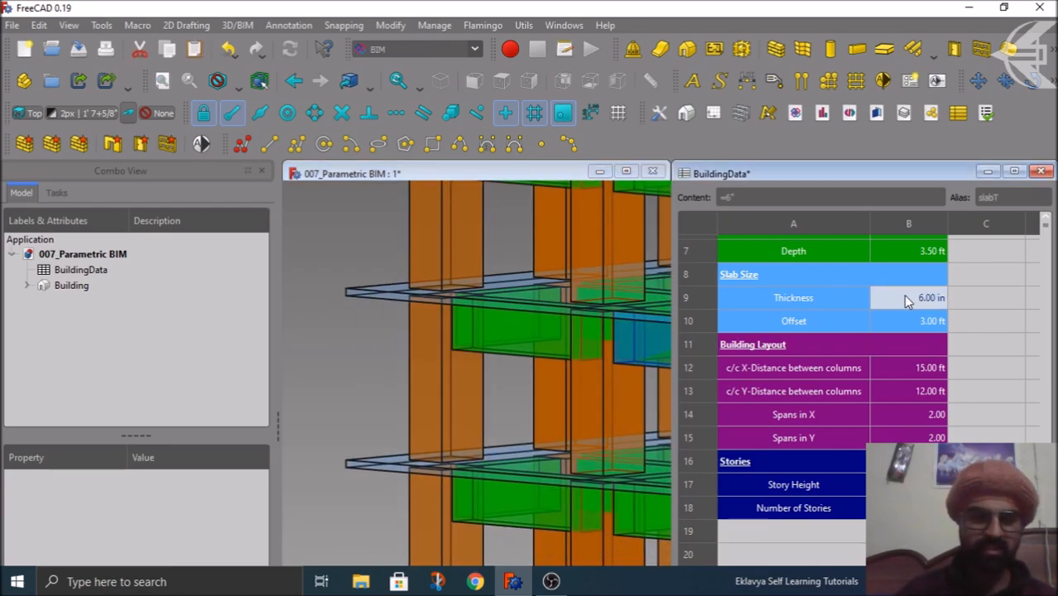
double_click(905, 299)
type("1'")
key("Return")
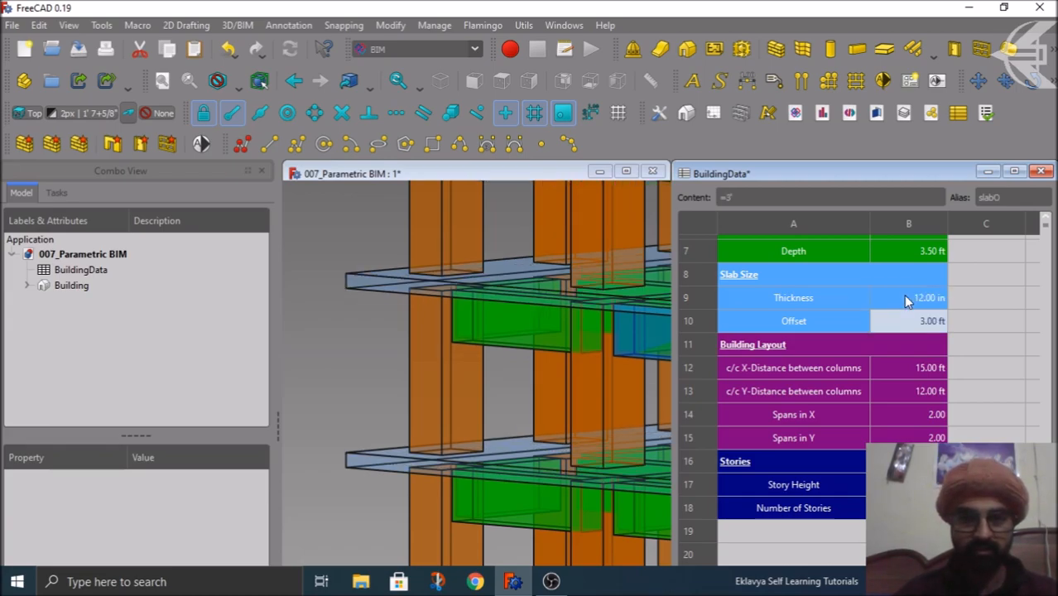
Check the slab overhang in plan and set the slab offset to 1 ft.
scroll(356, 478, "up", 2)
scroll(350, 495, "down", 7)
scroll(345, 379, "up", 2)
scroll(353, 292, "down", 2)
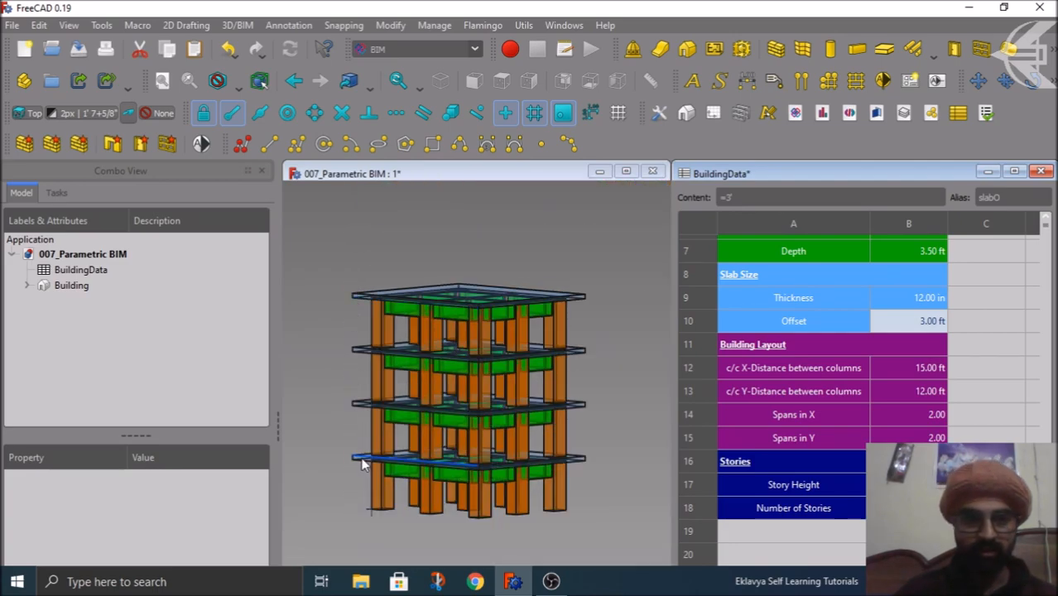
left_click(323, 346)
left_click(503, 82)
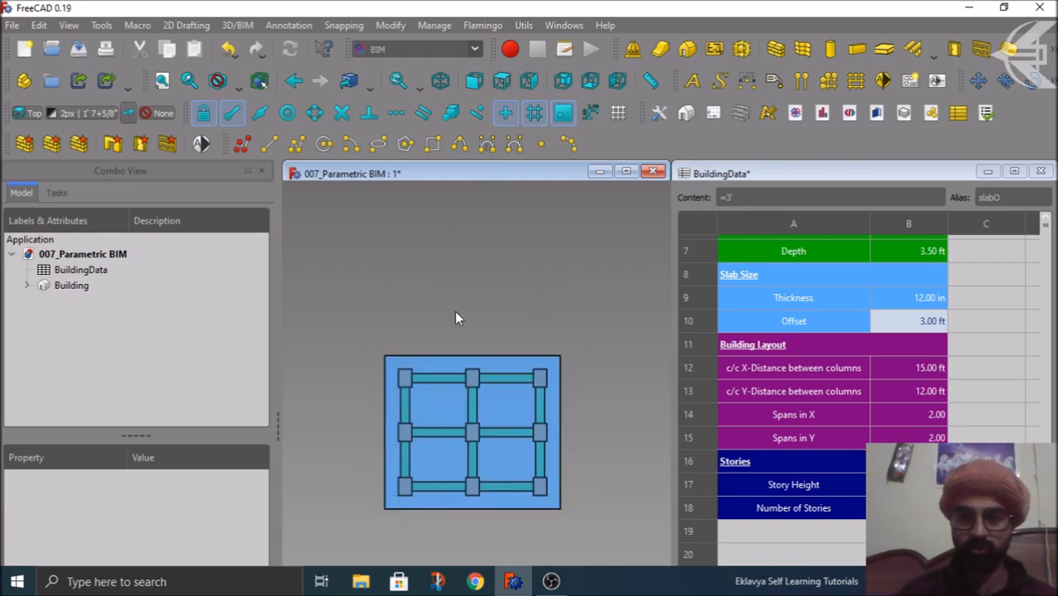
scroll(411, 392, "up", 2)
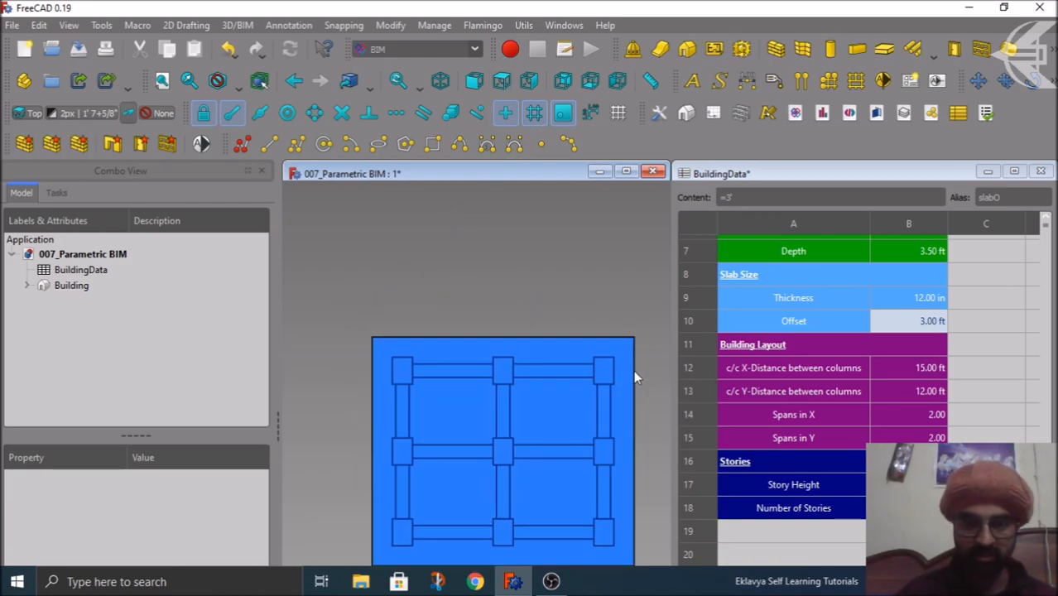
scroll(595, 333, "down", 2)
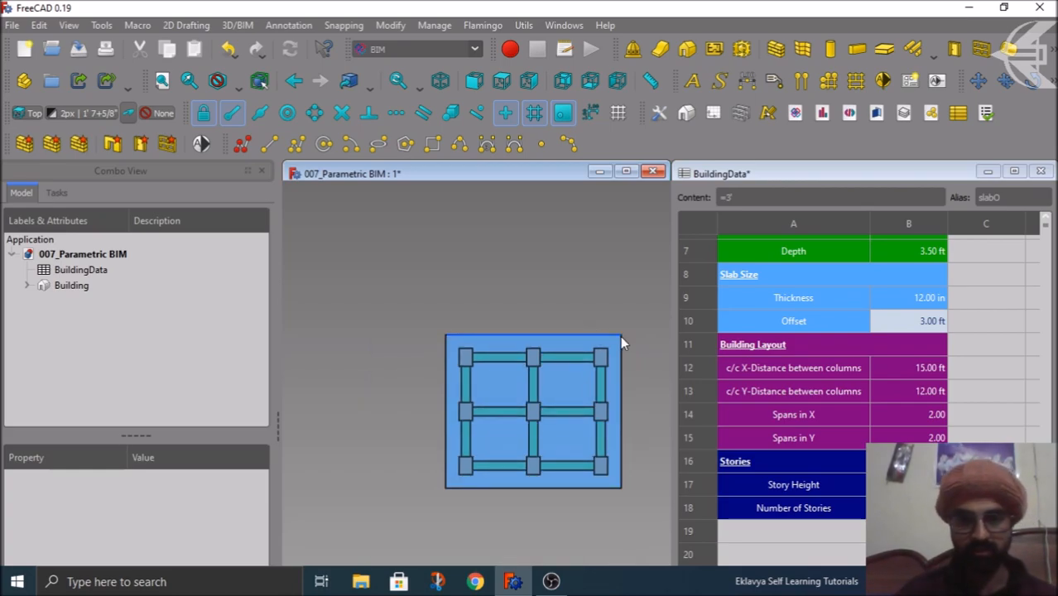
scroll(541, 479, "up", 2)
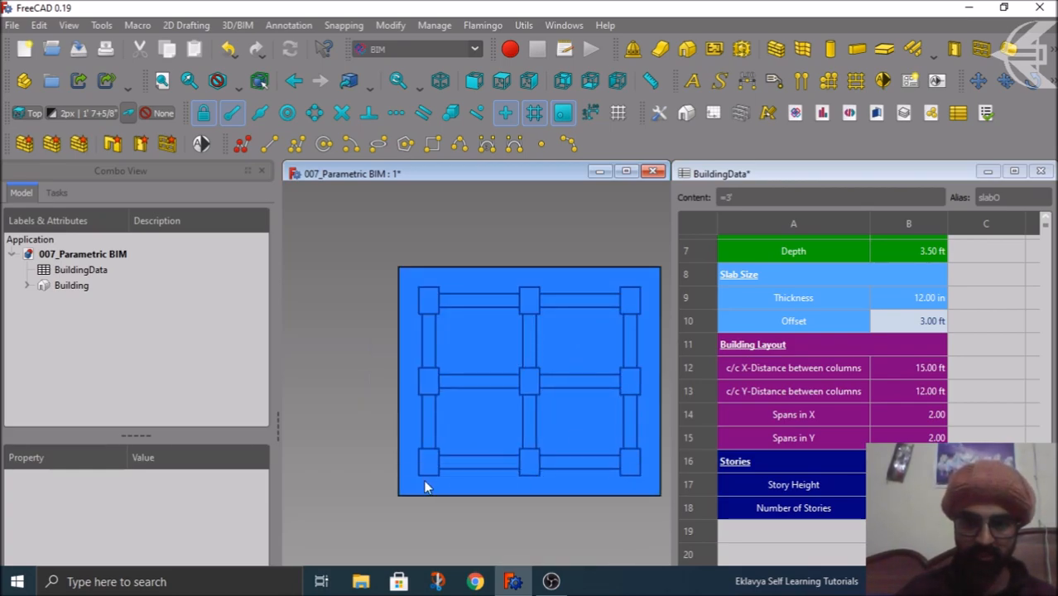
left_click(906, 298)
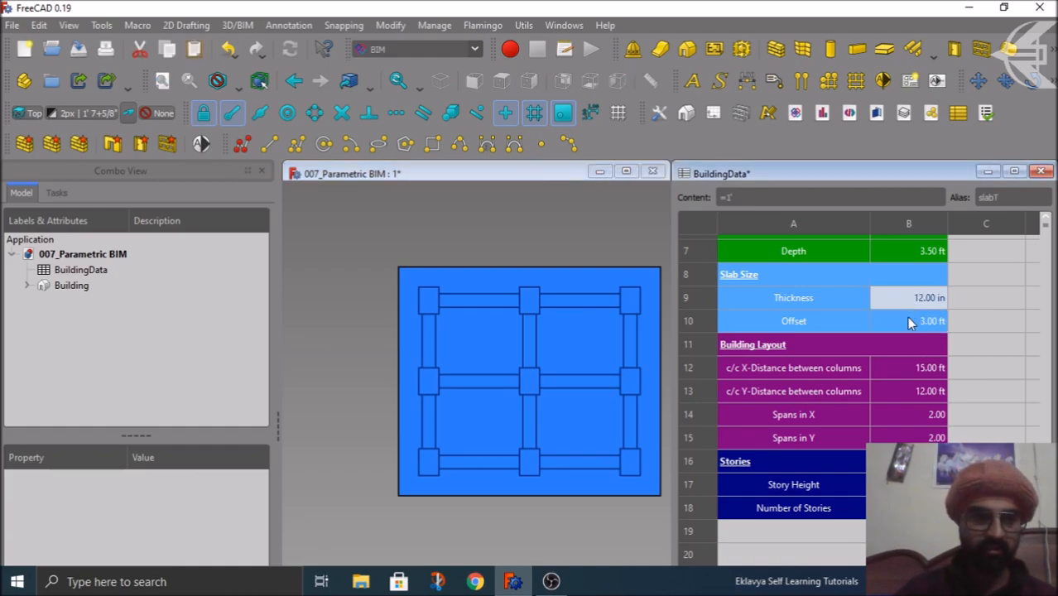
left_click(908, 321)
type("1")
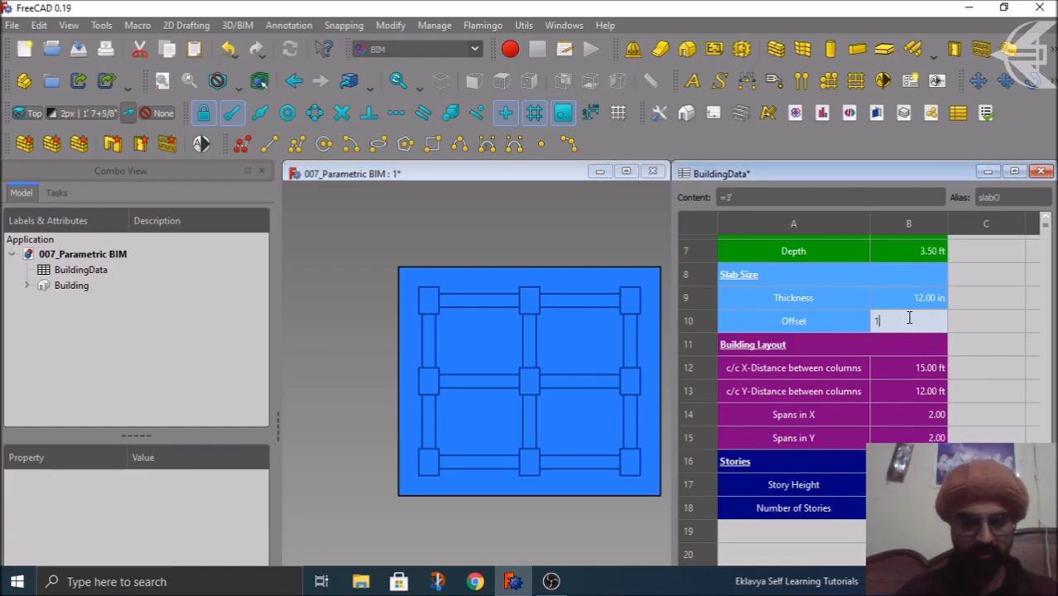
key("Return")
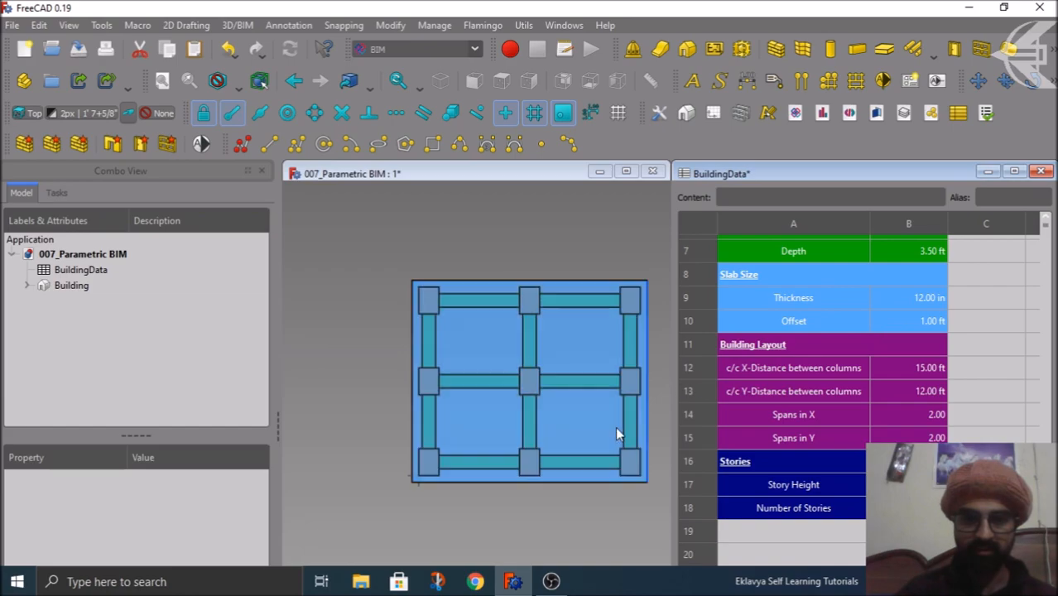
Set the slab offset to 4 ft in the BuildingData spreadsheet and inspect the slab edges around the building.
left_click(608, 502)
middle_click_drag(609, 502, 533, 361)
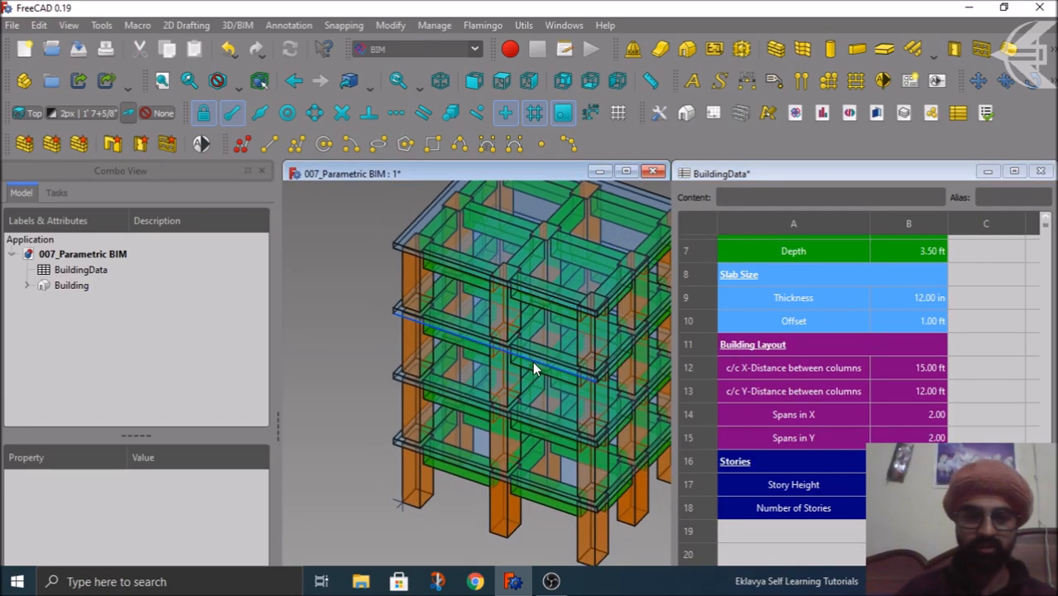
left_click(902, 327)
type("4'")
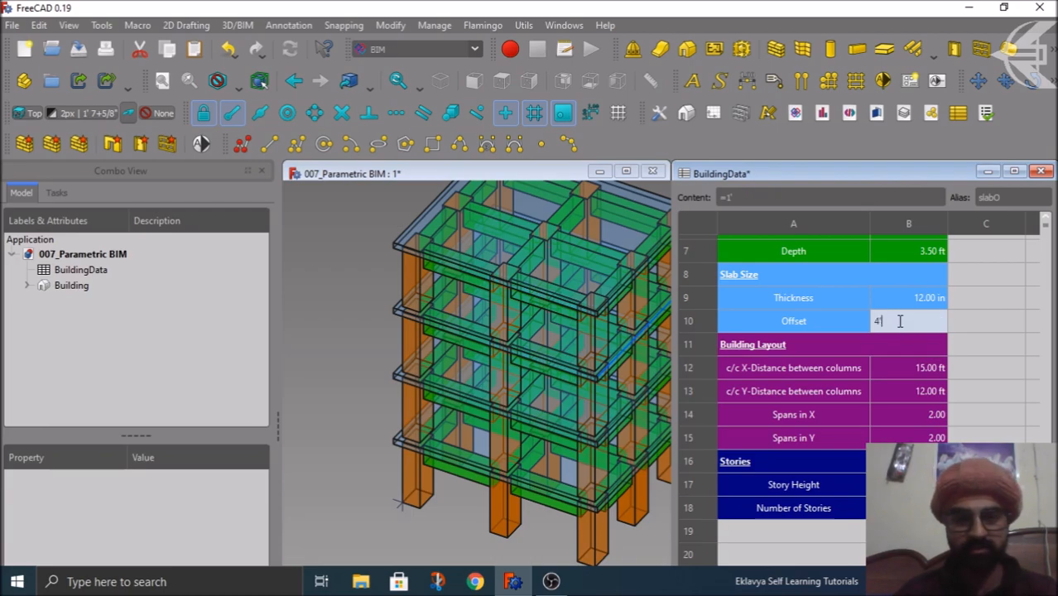
key("Return")
scroll(623, 358, "down", 2)
middle_click_drag(475, 369, 406, 455)
scroll(887, 343, "down", 2)
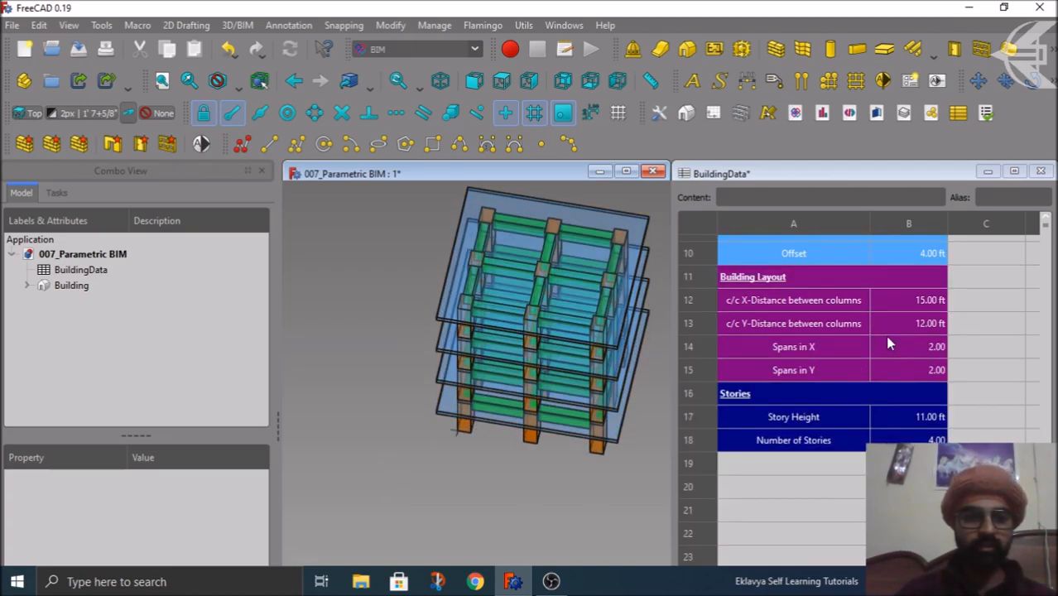
scroll(887, 343, "up", 1)
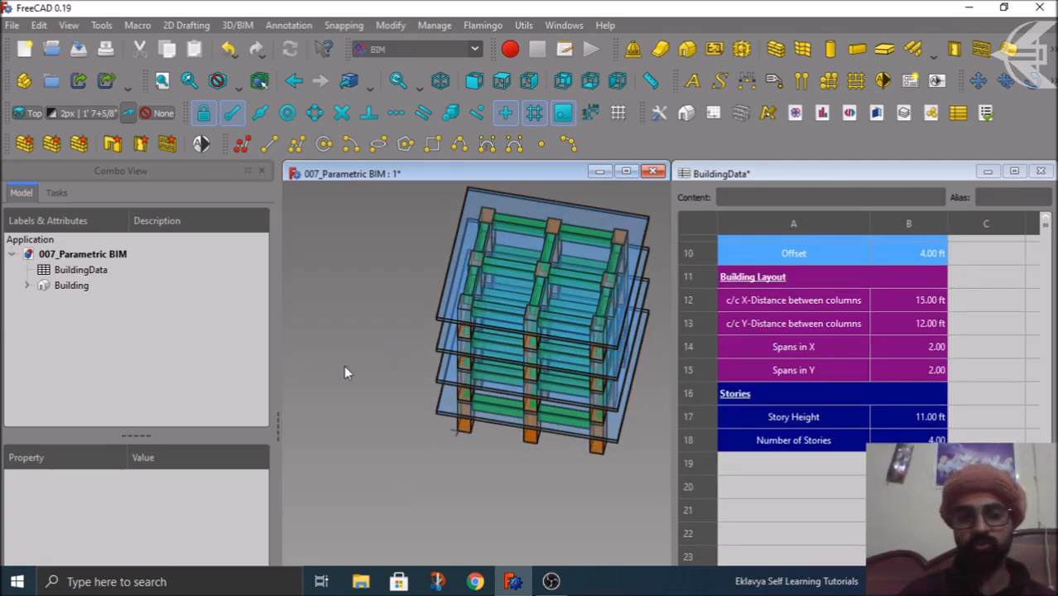
Set the c/c X-distance between columns to 20 ft in the BuildingData spreadsheet and inspect the wider building.
middle_click_drag(383, 398, 439, 455)
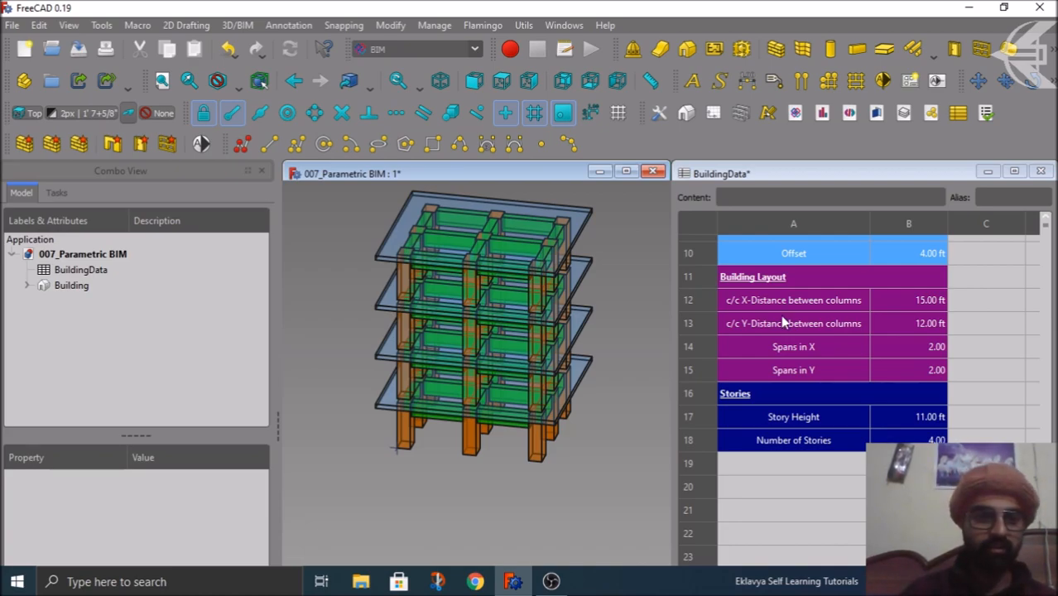
left_click(914, 308)
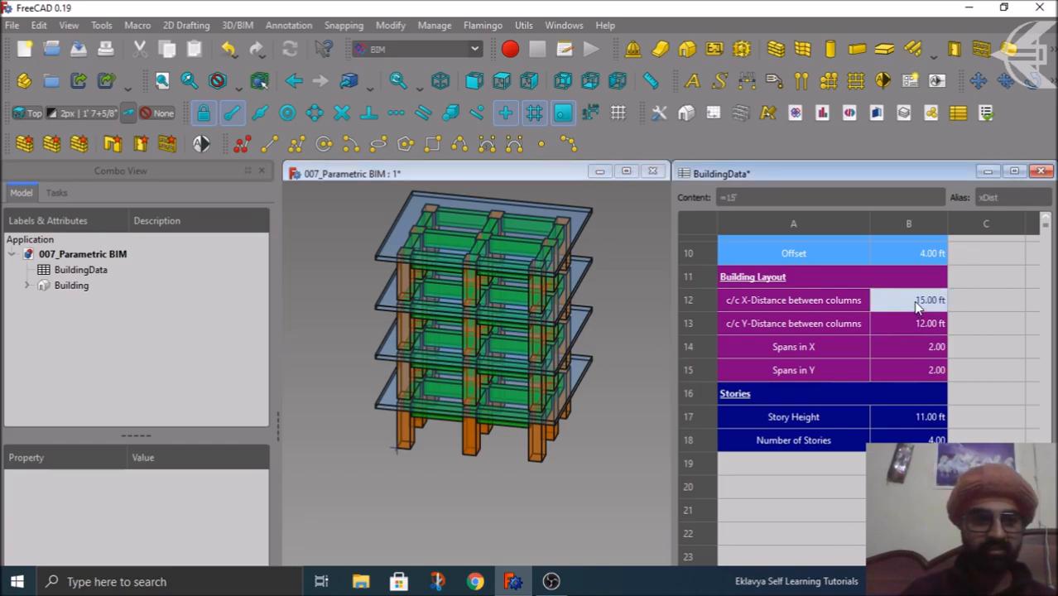
type("20")
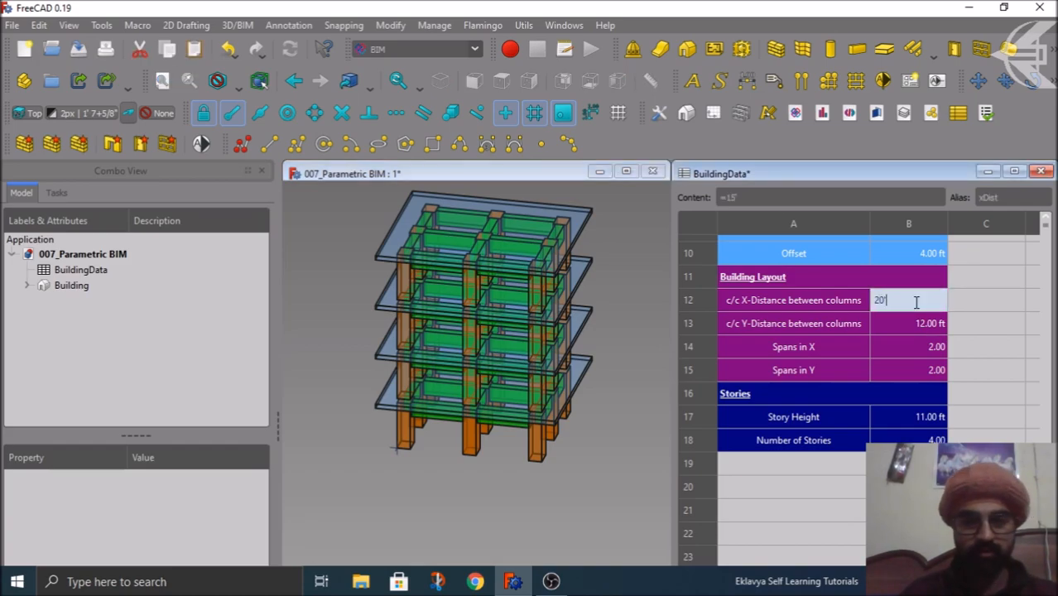
type("'")
key("Return")
middle_click_drag(533, 542, 517, 508)
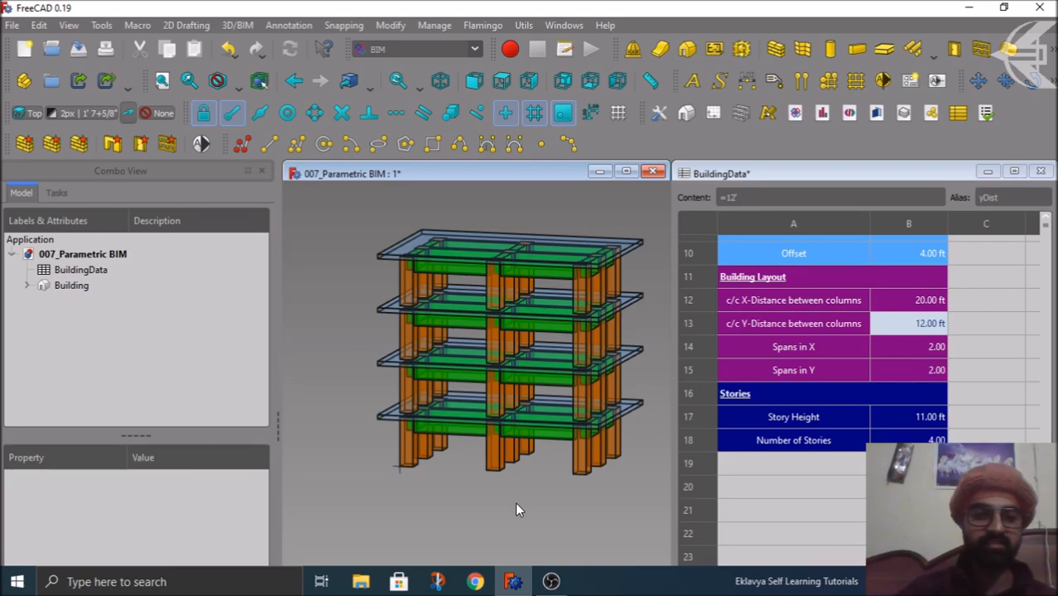
middle_click_drag(517, 504, 570, 521)
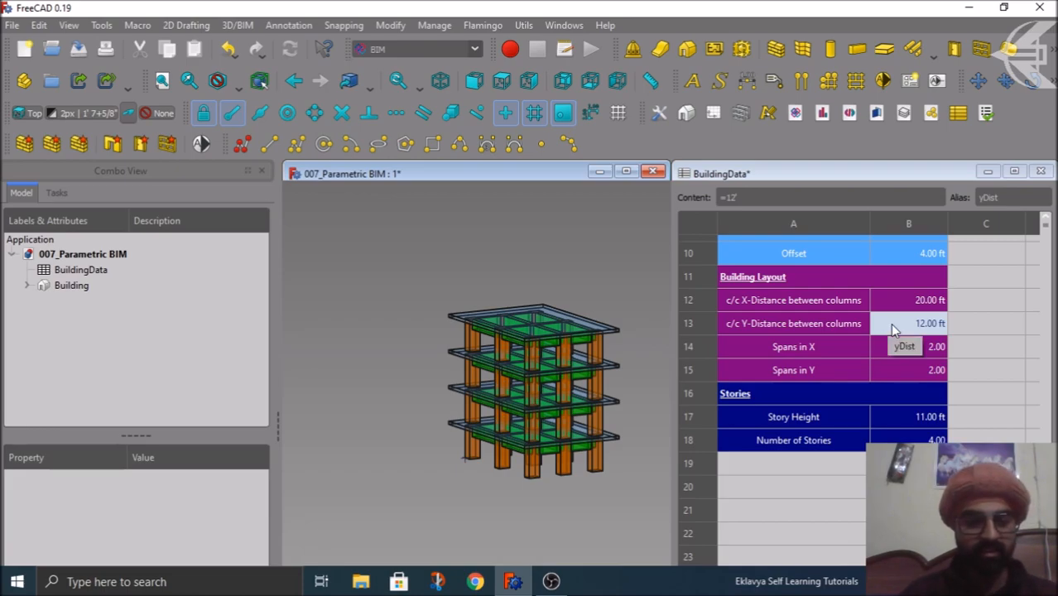
Check the column grid in plan and set the c/c Y-distance between columns to 15 ft.
key("1")
key("2")
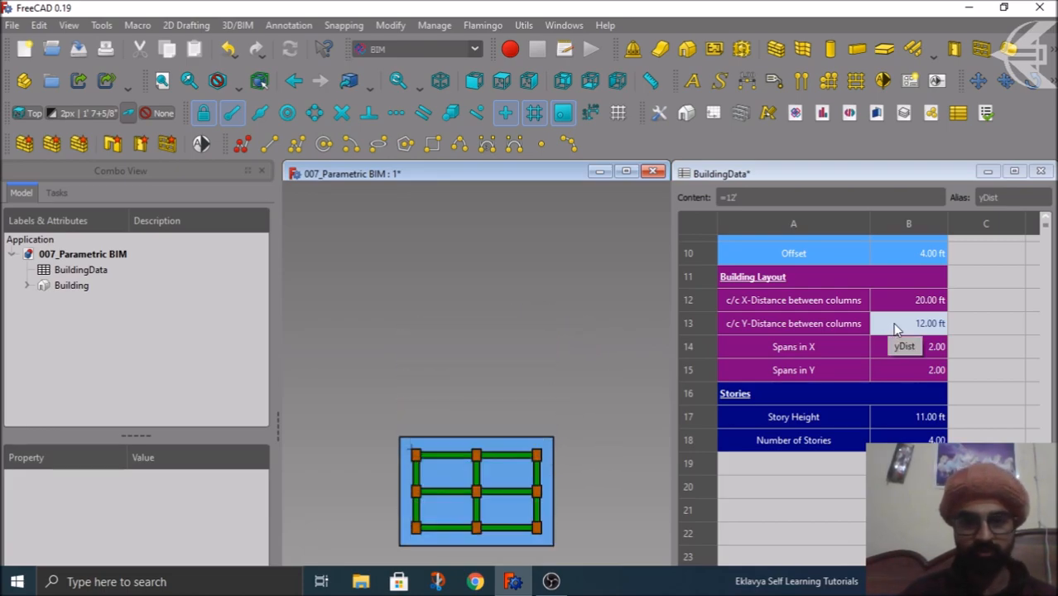
scroll(621, 360, "down", 2)
middle_click_drag(605, 393, 574, 459)
scroll(575, 460, "up", 4)
left_click(899, 298)
left_click(904, 323)
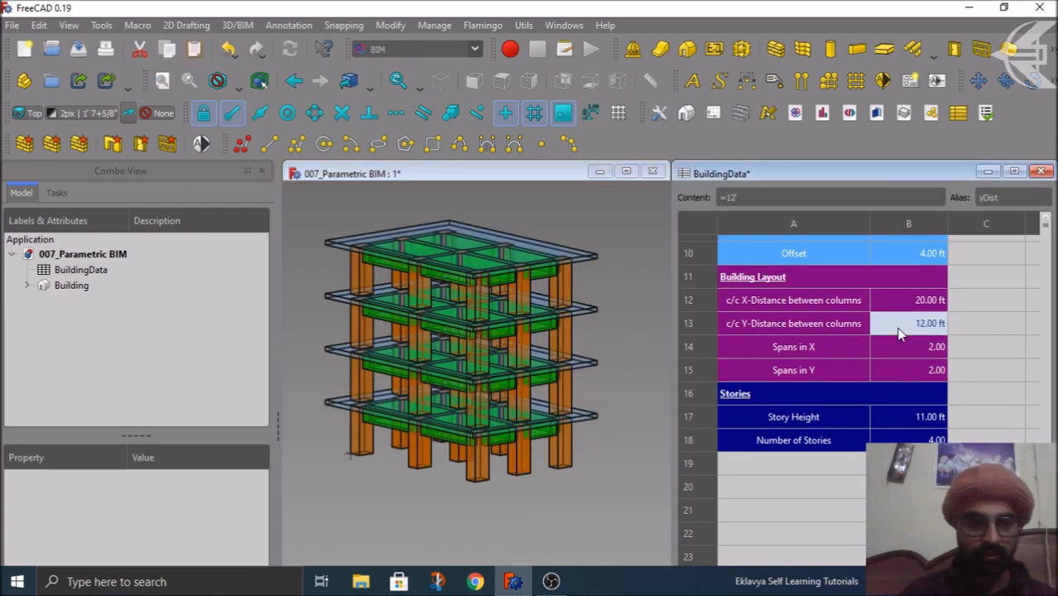
type("1")
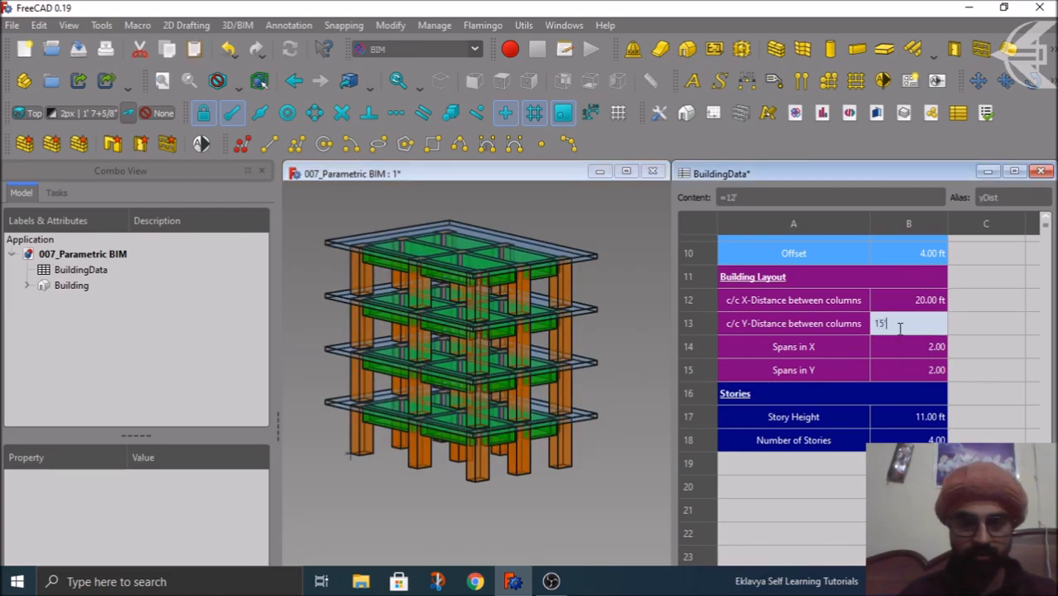
type("5'")
key("Return")
middle_click_drag(670, 426, 604, 504)
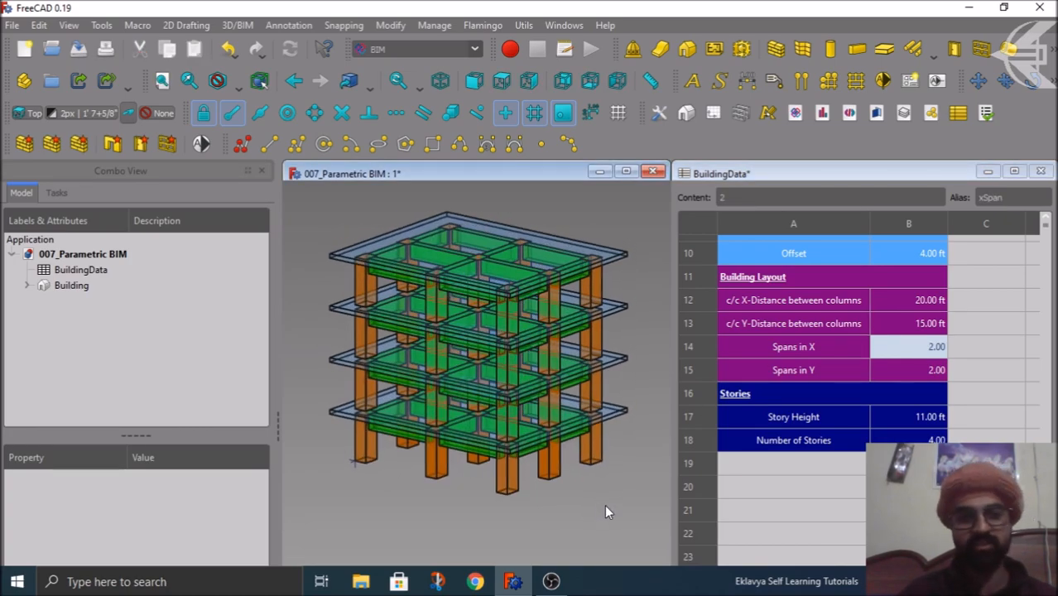
Set the number of spans in X to 1 in the Building Layout section of the spreadsheet.
scroll(977, 389, "down", 1)
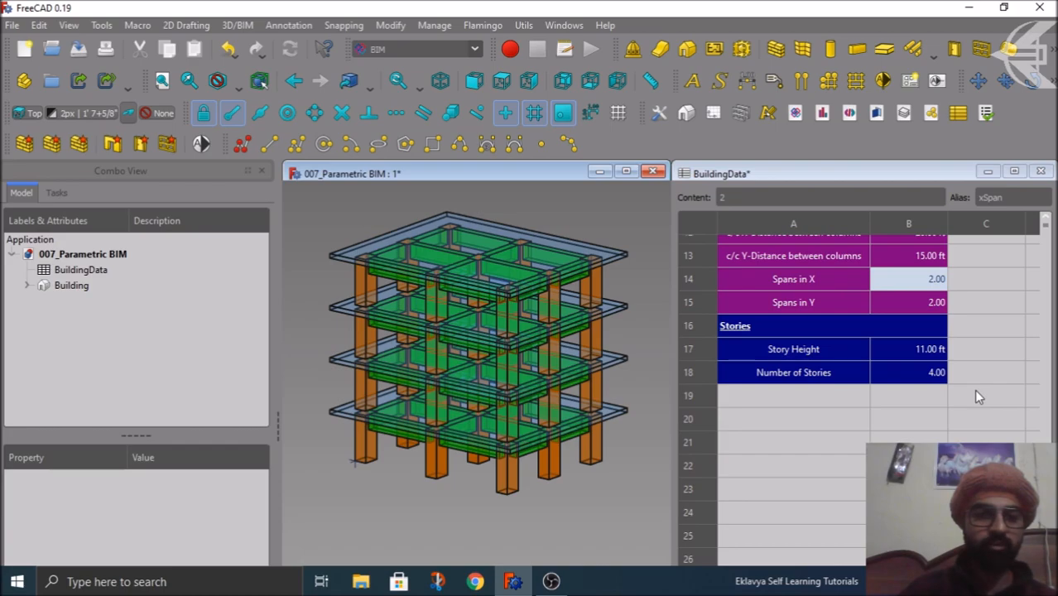
scroll(533, 307, "down", 3)
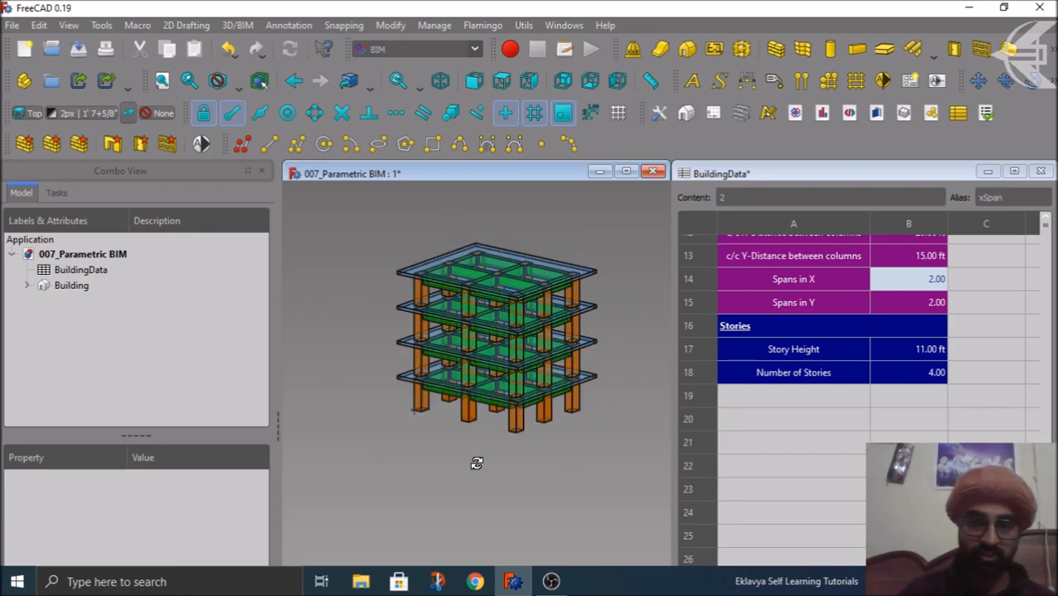
middle_click_drag(472, 462, 509, 470)
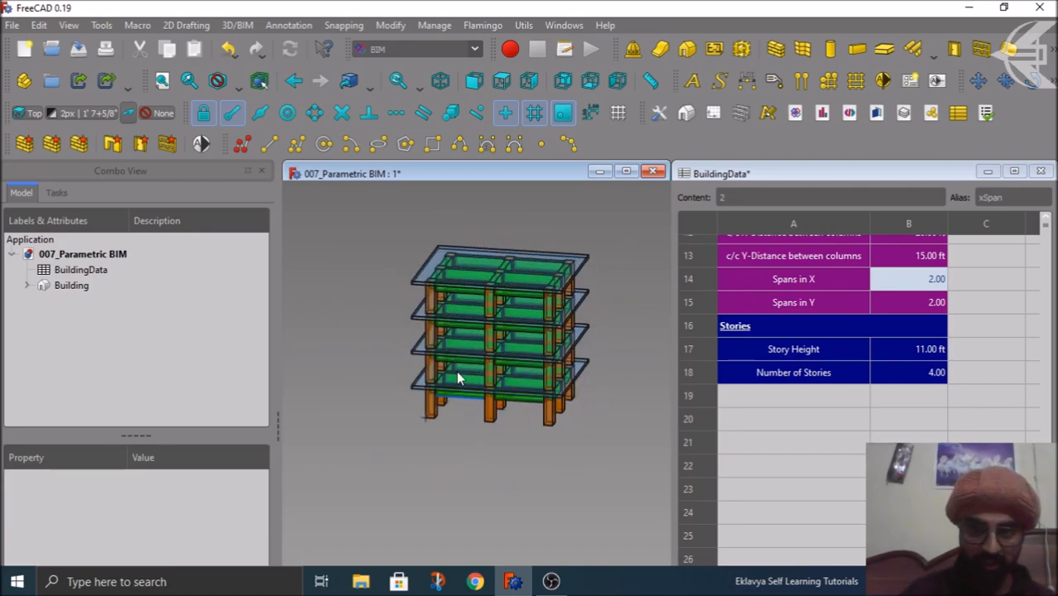
middle_click_drag(560, 460, 483, 458)
middle_click_drag(531, 426, 544, 471)
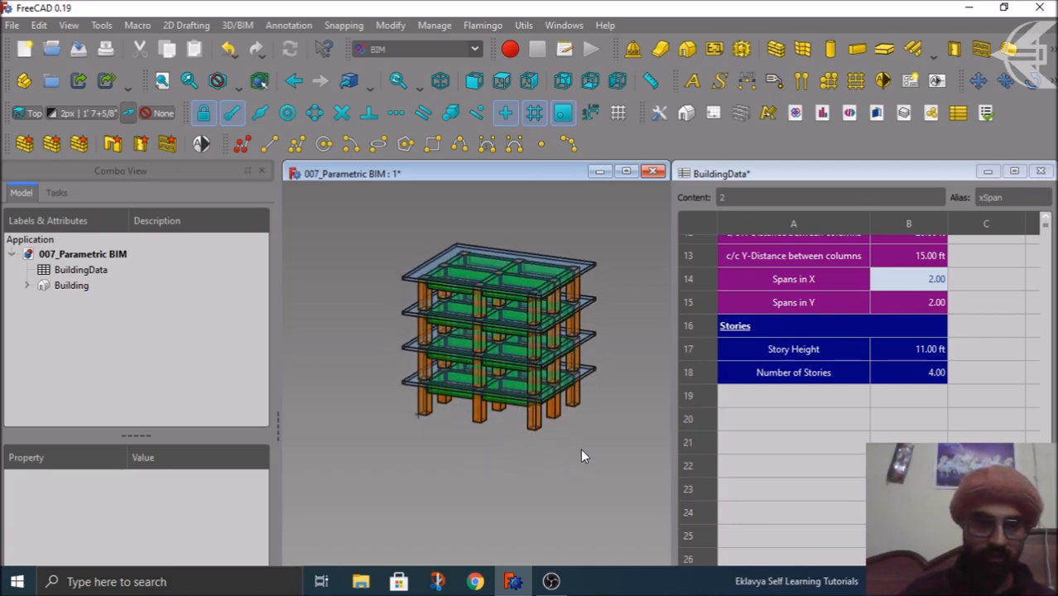
left_click(911, 285)
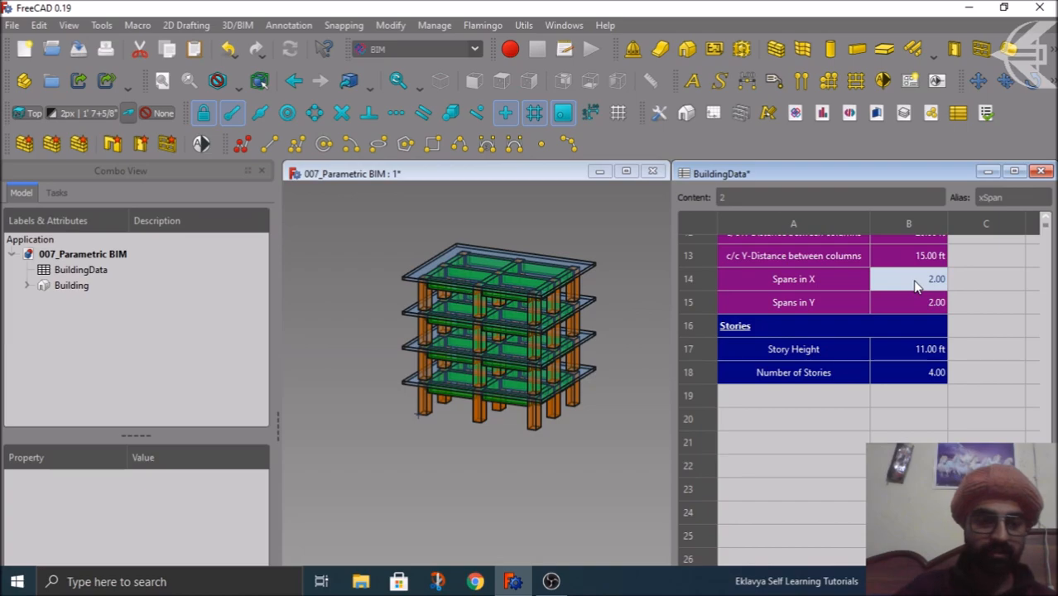
type("1")
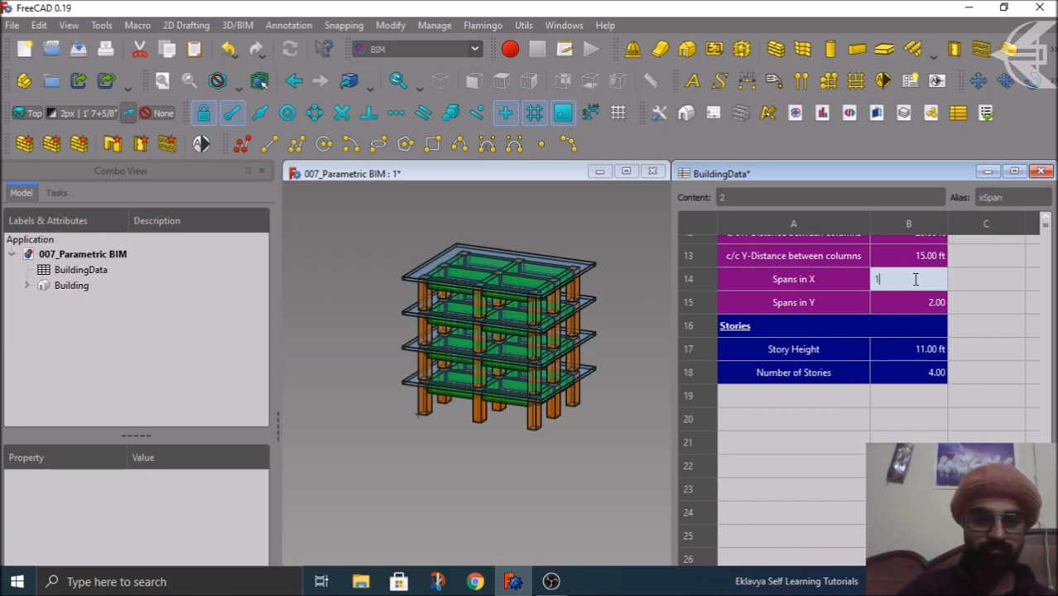
key("Return")
middle_click_drag(493, 473, 475, 489)
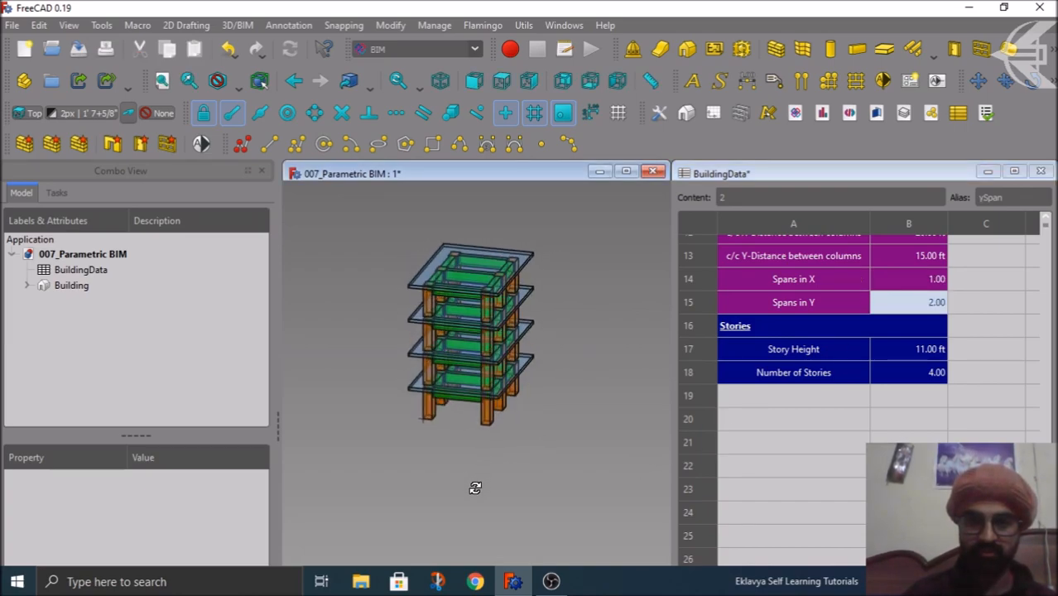
Set the number of spans in Y to 1 in the Building Layout section of the spreadsheet.
left_click(917, 311)
type("1")
key("Return")
middle_click_drag(550, 428, 555, 461)
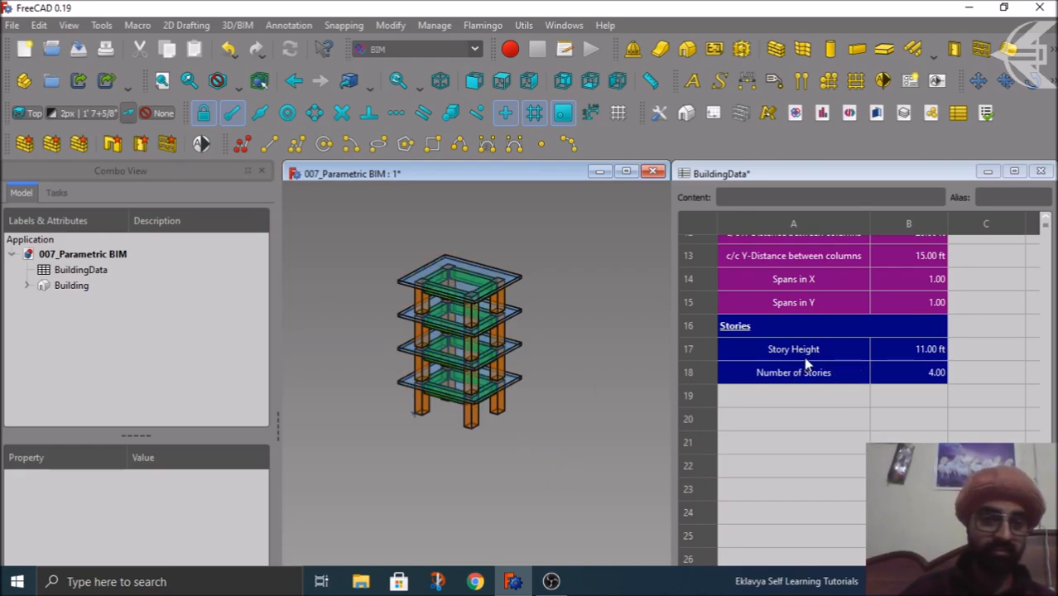
Set the story height to 15 ft in the Stories section and inspect the building from the side.
scroll(462, 359, "up", 2)
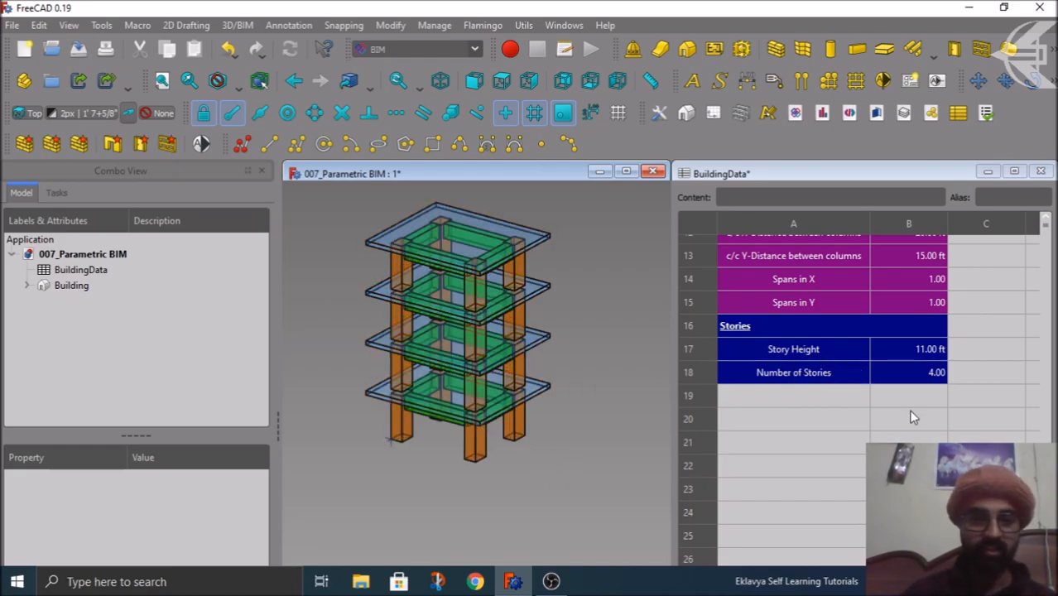
left_click(897, 352)
type("15")
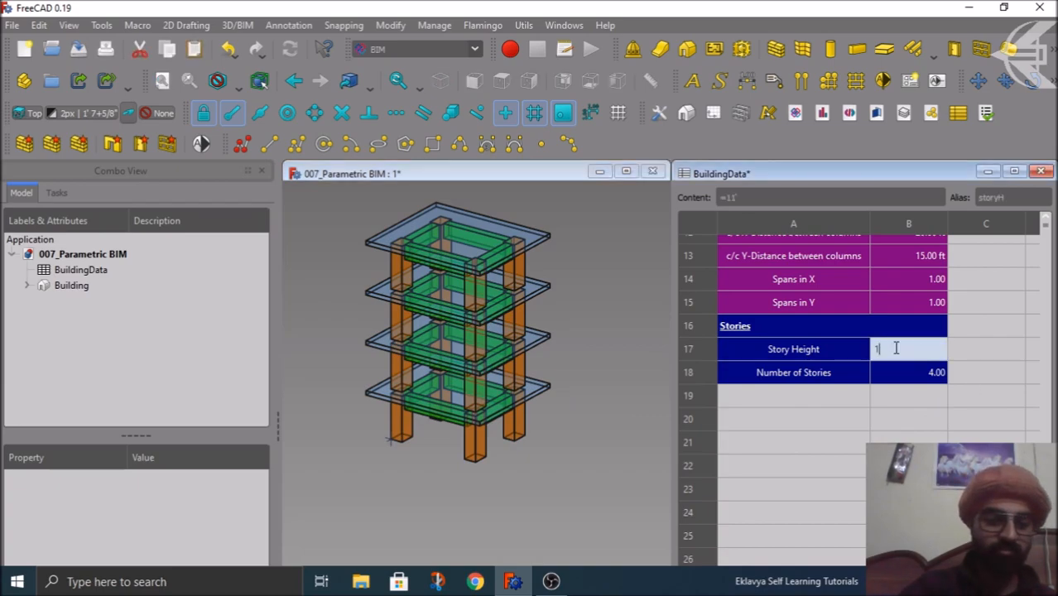
key("Return")
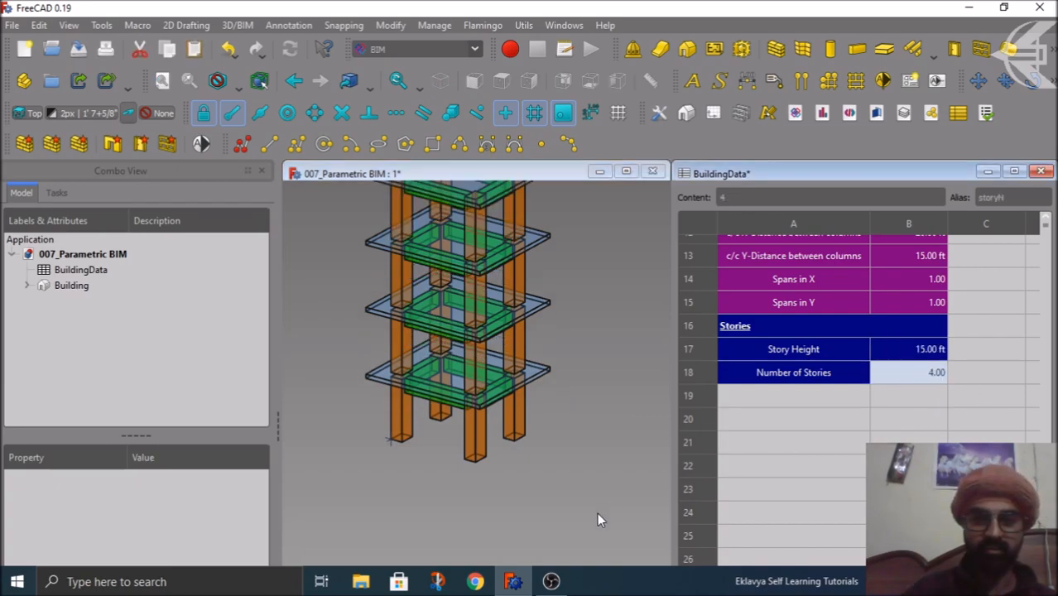
scroll(471, 539, "down", 2)
middle_click_drag(471, 539, 499, 506)
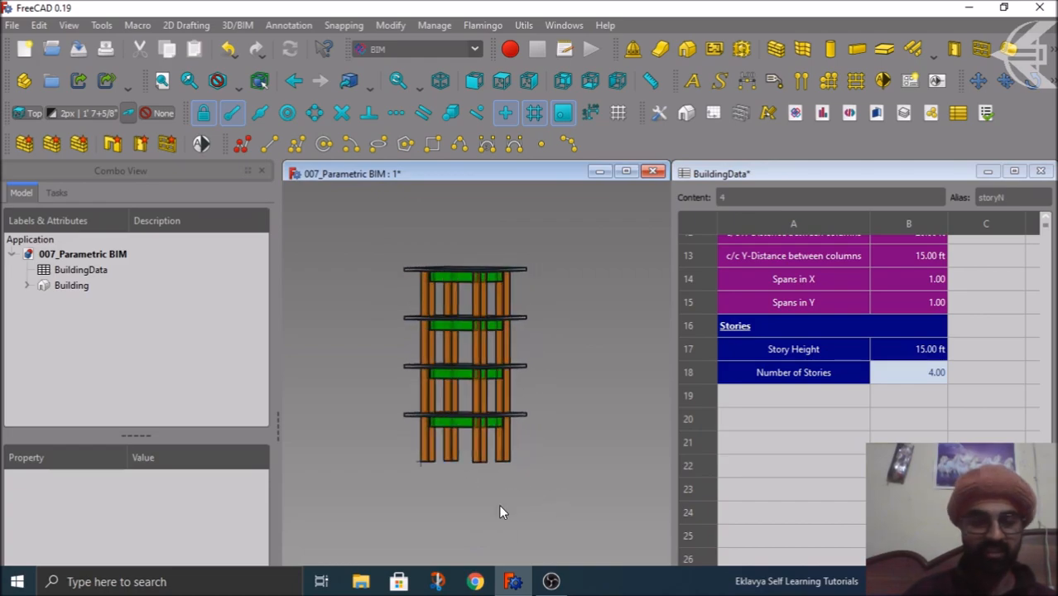
Set the number of stories to 10 in the Stories section and inspect the full tower.
left_click(917, 376)
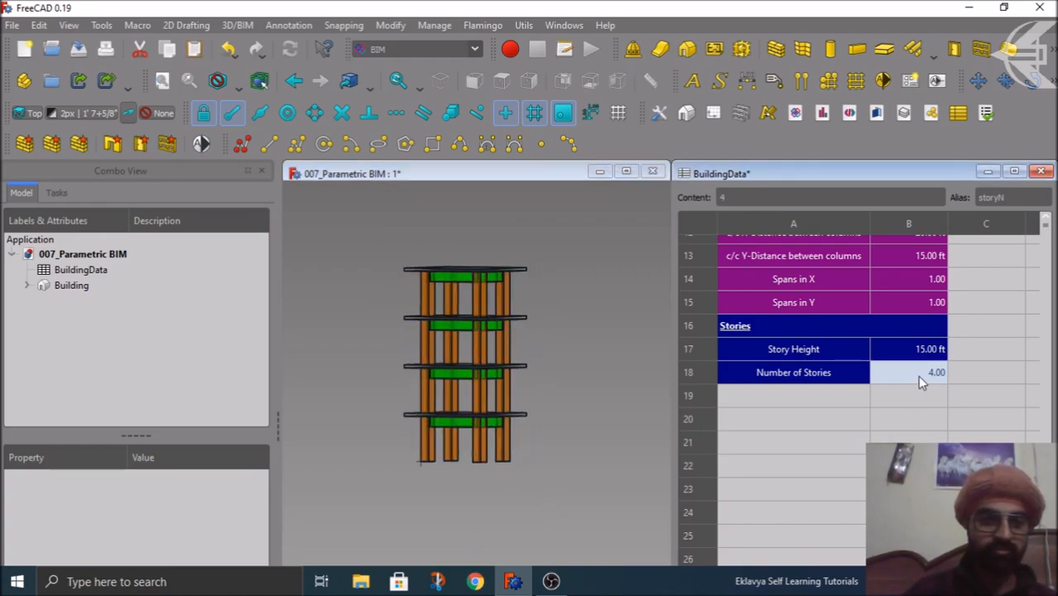
left_click(905, 357)
left_click(904, 371)
type("10")
key("Return")
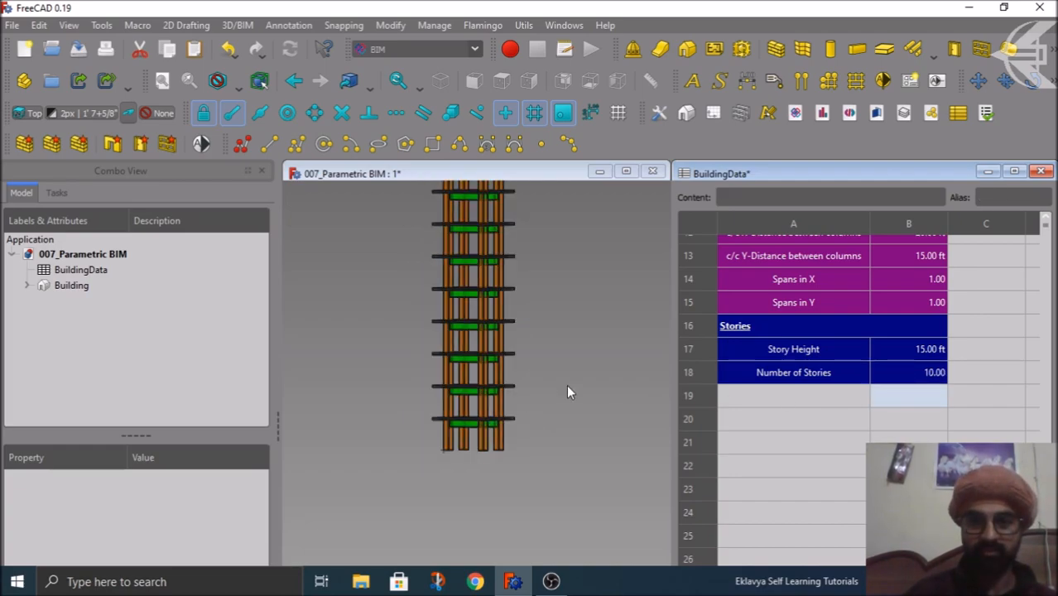
middle_click_drag(538, 449, 568, 468)
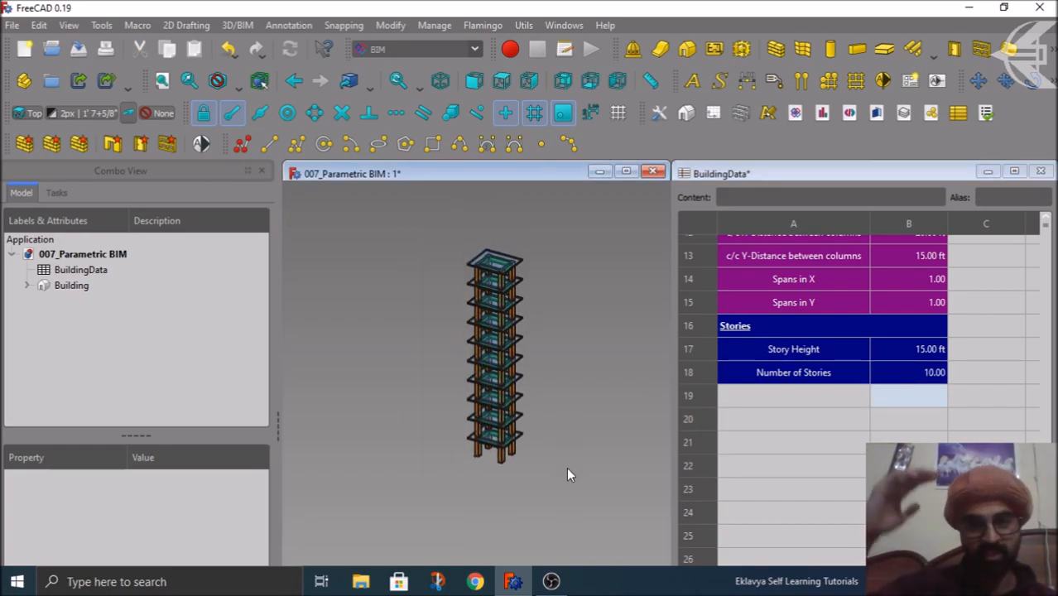
Set the number of stories to 1 and inspect the single-storey frame up close.
left_click(909, 350)
left_click(904, 372)
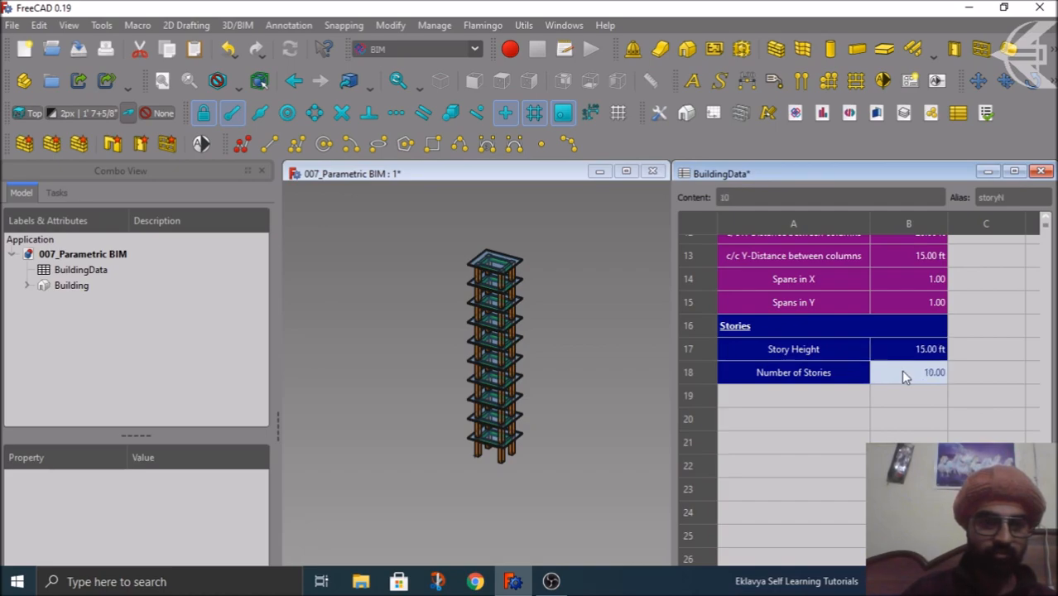
type("1")
key("Return")
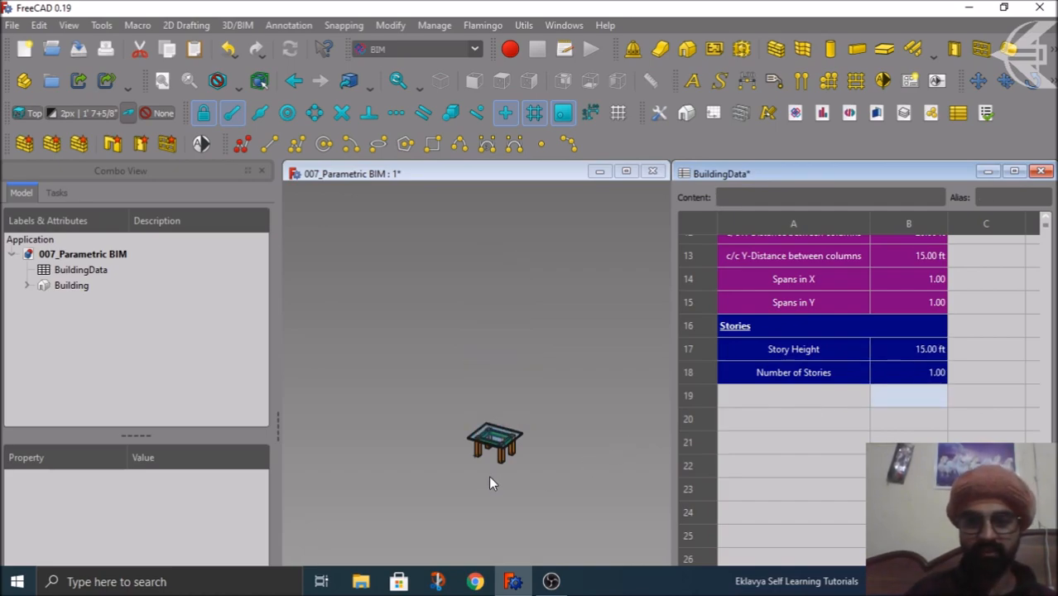
scroll(489, 473, "up", 5)
middle_click_drag(488, 473, 488, 526)
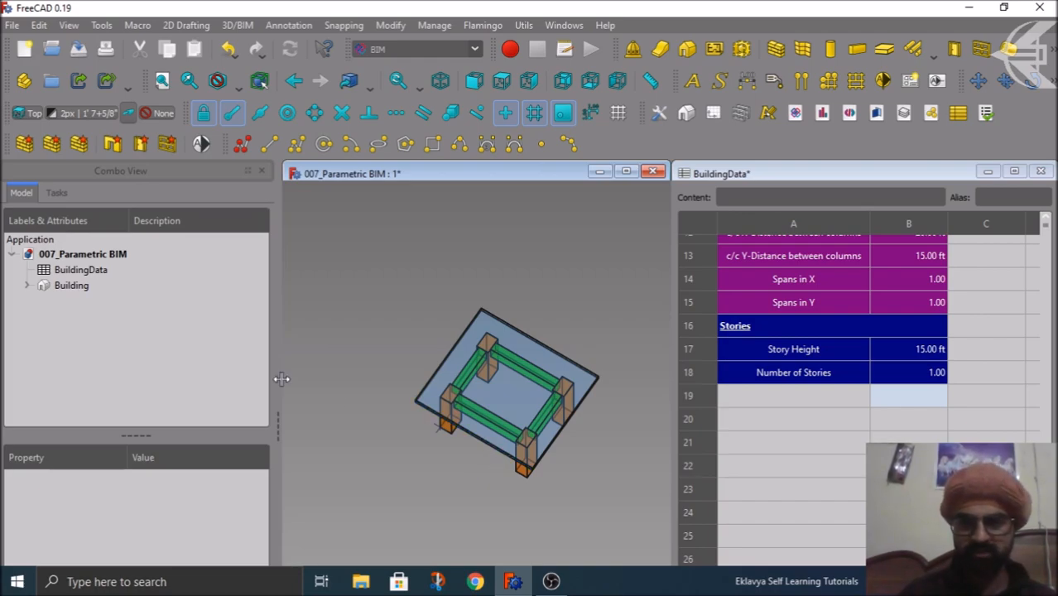
Expand the Building object, select its Slabs array and review the orthogonal array properties.
left_click(51, 287)
left_click(25, 286)
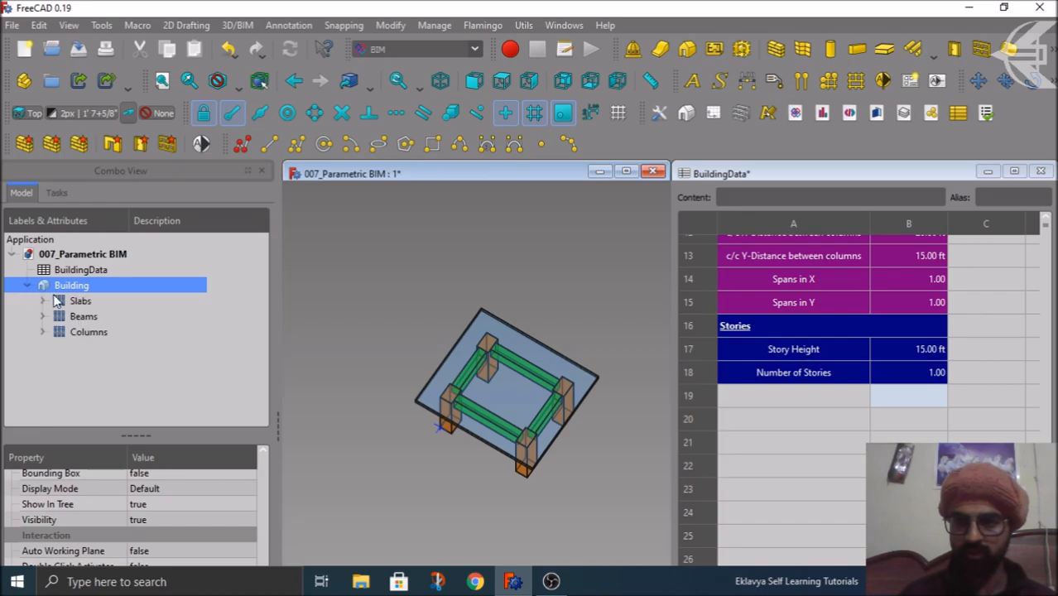
left_click(81, 303)
left_click(43, 301)
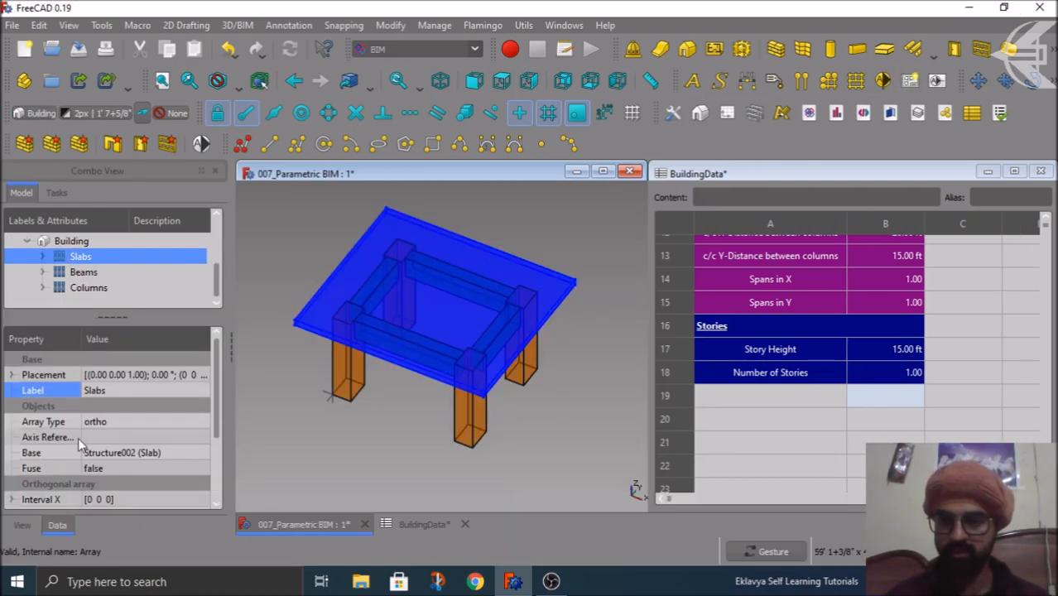
scroll(72, 446, "down", 2)
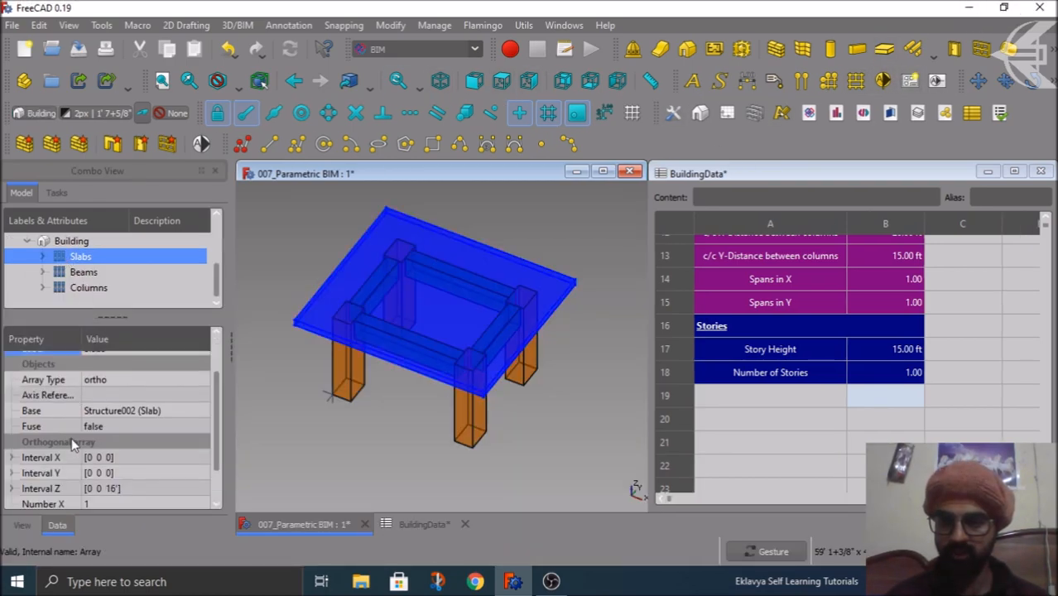
scroll(71, 443, "down", 2)
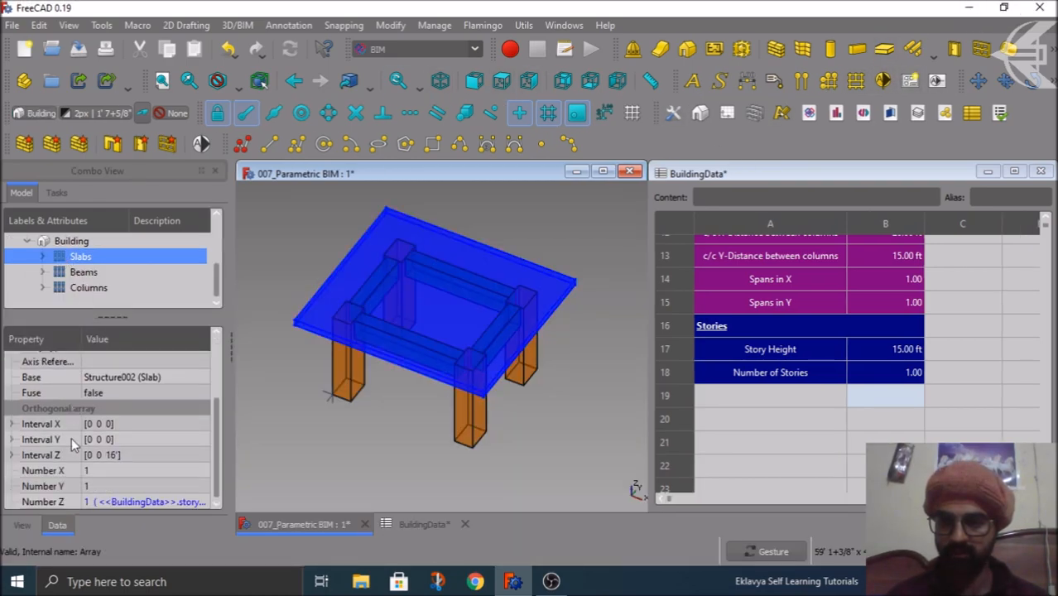
Examine the expression linking the Slabs array's Number Z to the spreadsheet, close it and return to the start of the BuildingData table.
left_click(166, 501)
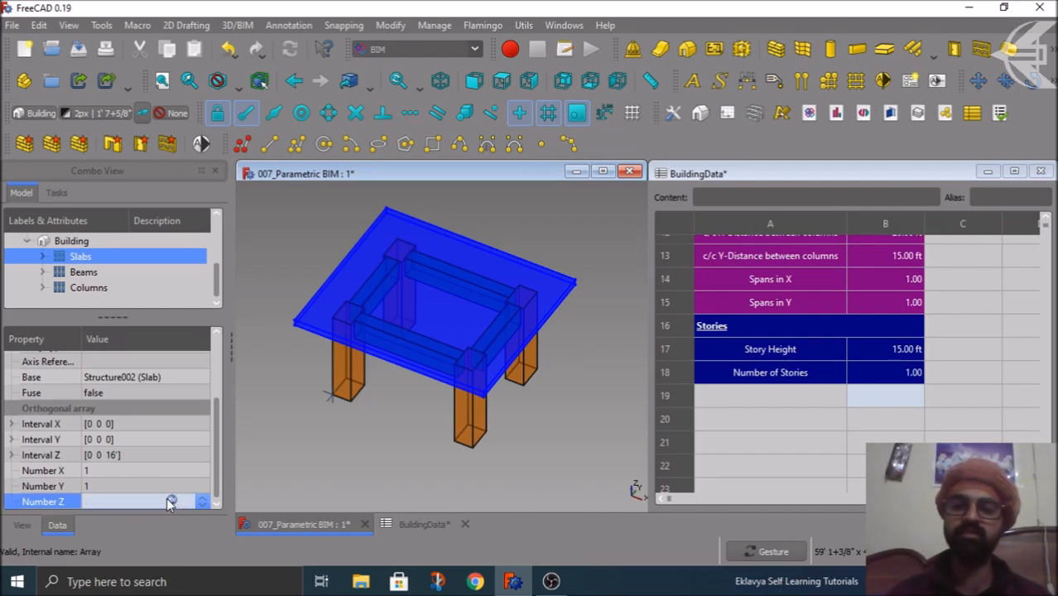
left_click(169, 501)
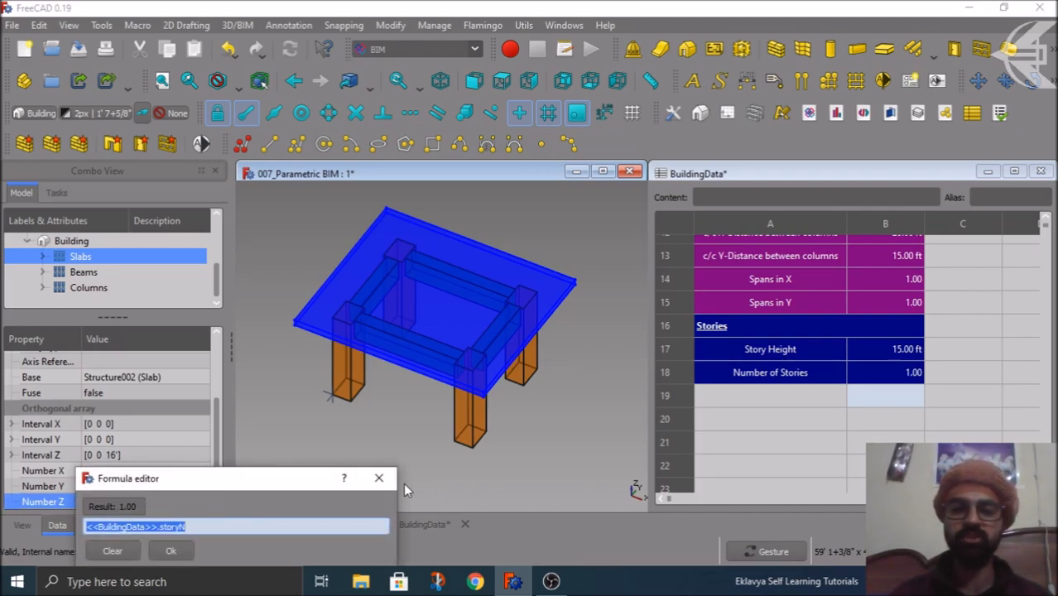
key("Return")
left_click(376, 449)
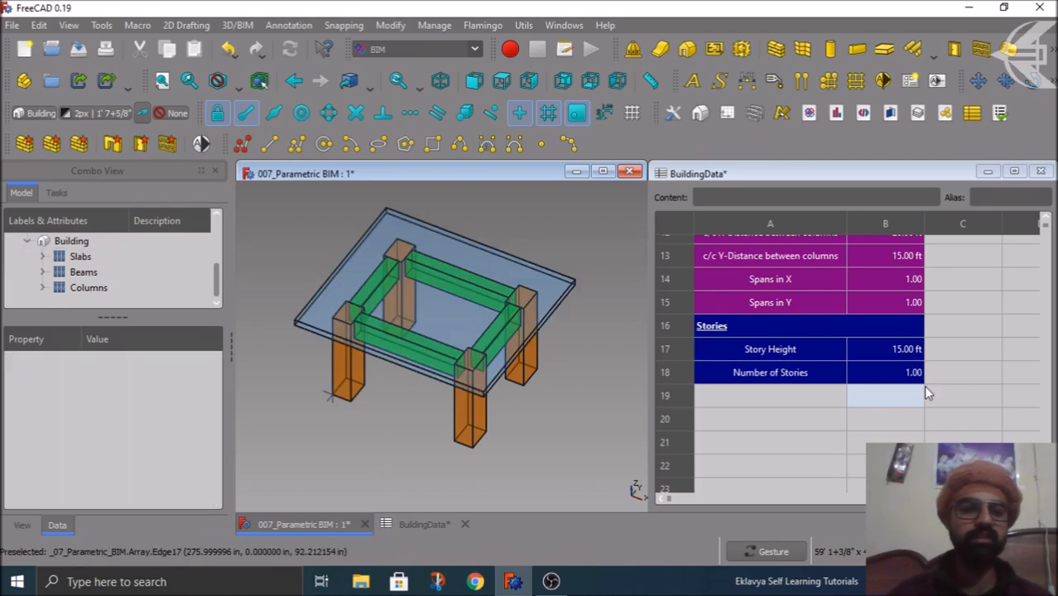
scroll(925, 389, "up", 4)
scroll(925, 394, "up", 1)
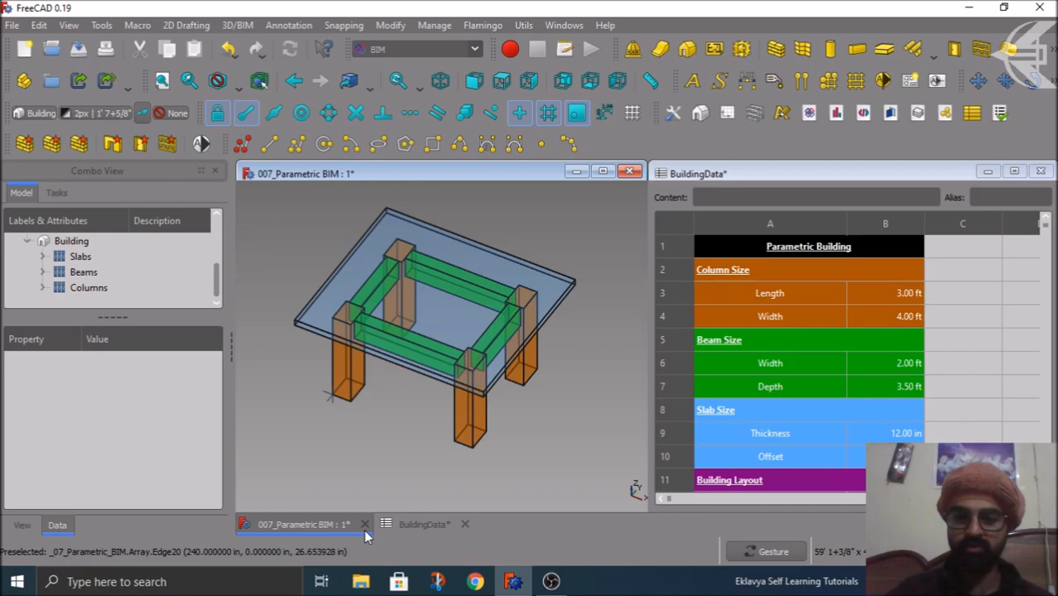
Look over the enlarged BuildingData table, and close both the spreadsheet and the 007_Parametric BIM document.
left_click(1014, 170)
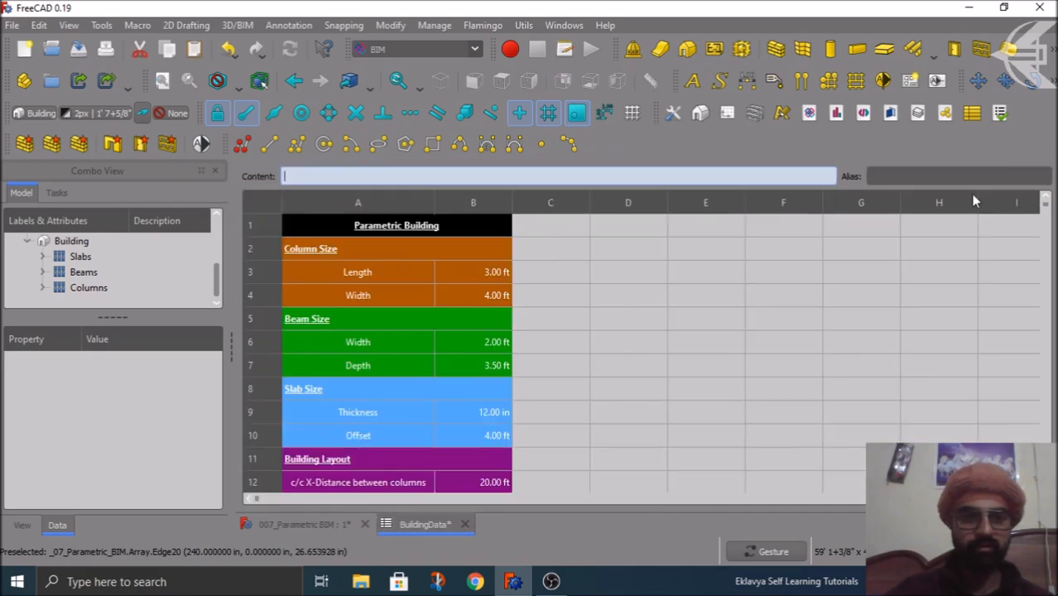
scroll(603, 370, "down", 5)
scroll(603, 369, "up", 5)
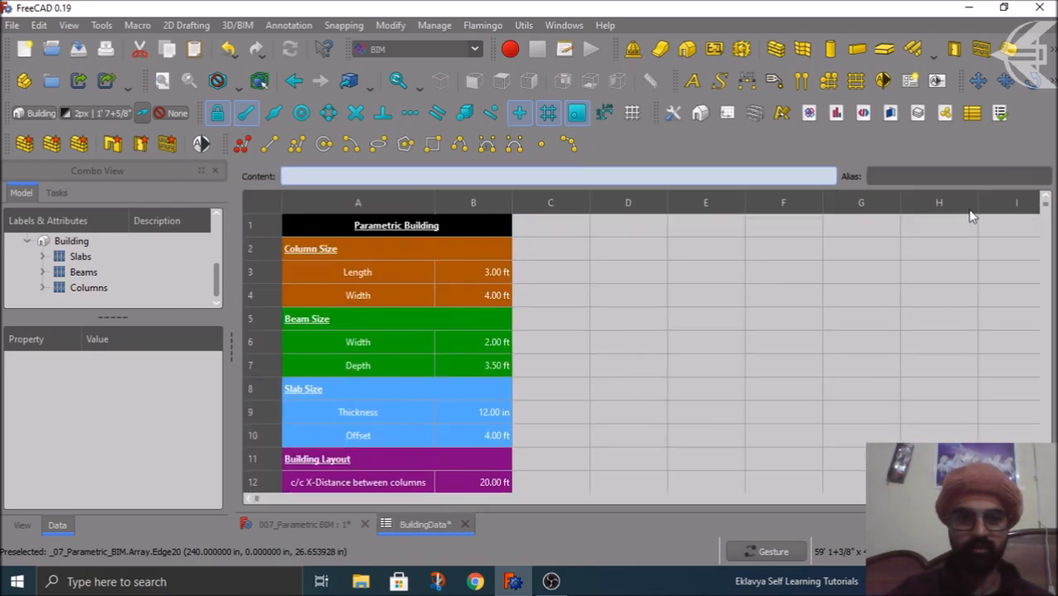
left_click(466, 525)
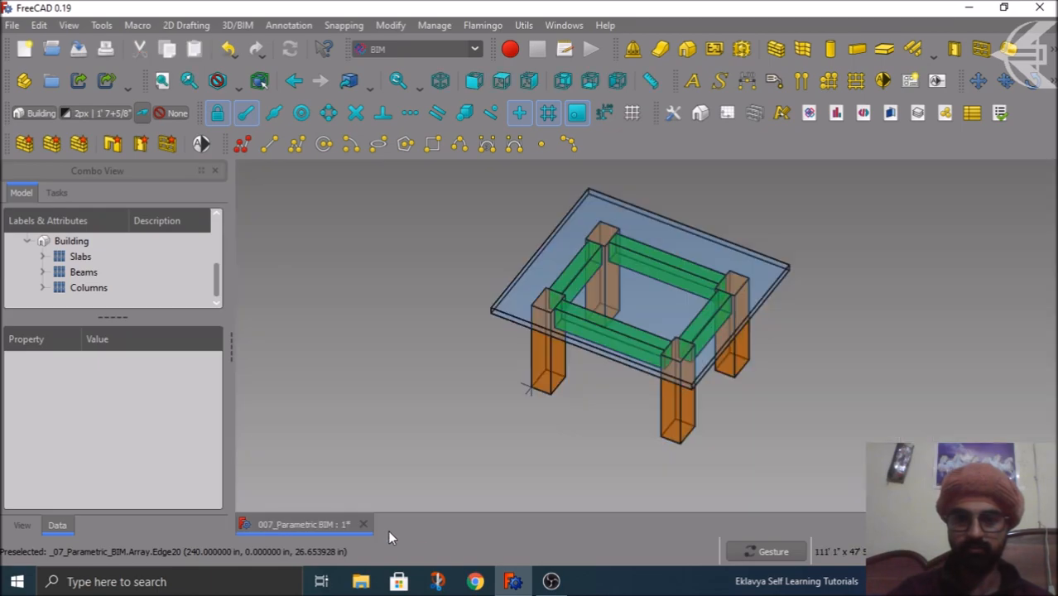
left_click(366, 526)
left_click(634, 318)
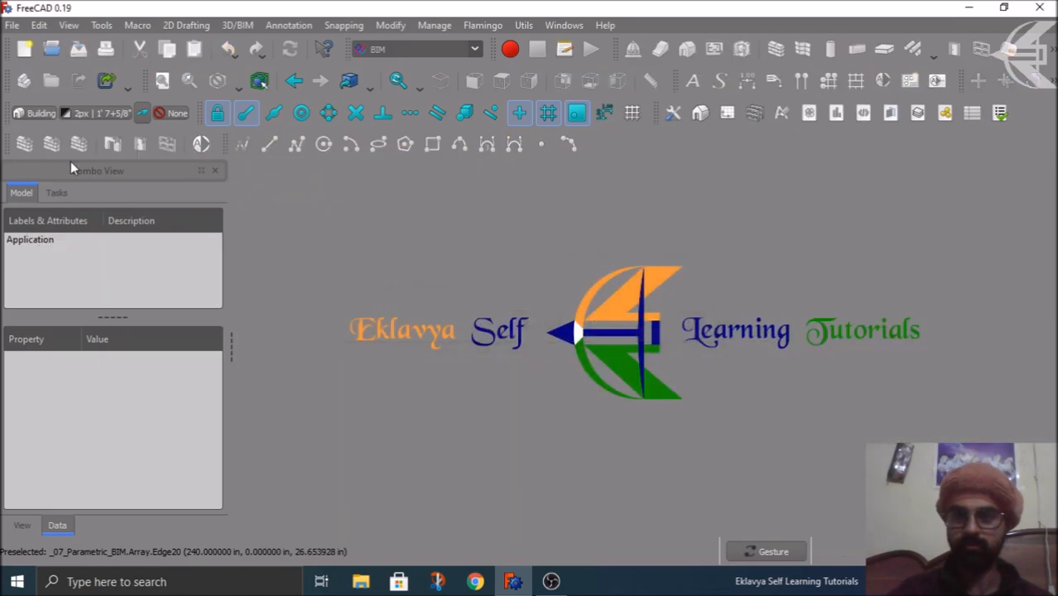
Open the file 007_Parametric BIM_Exercise.FCStd from the Course folder.
left_click(49, 53)
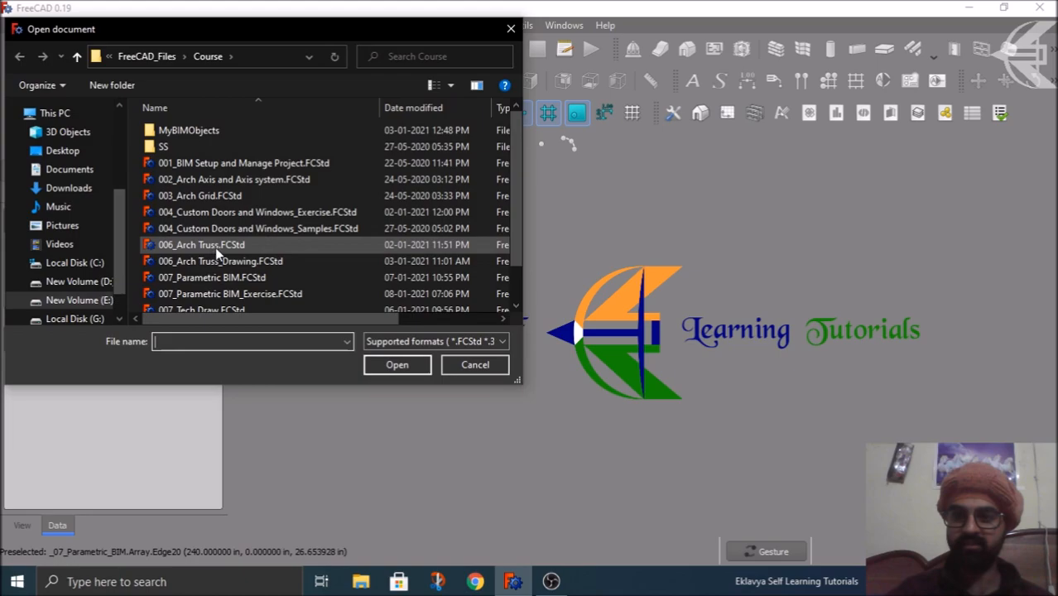
scroll(215, 248, "down", 1)
left_click(215, 253)
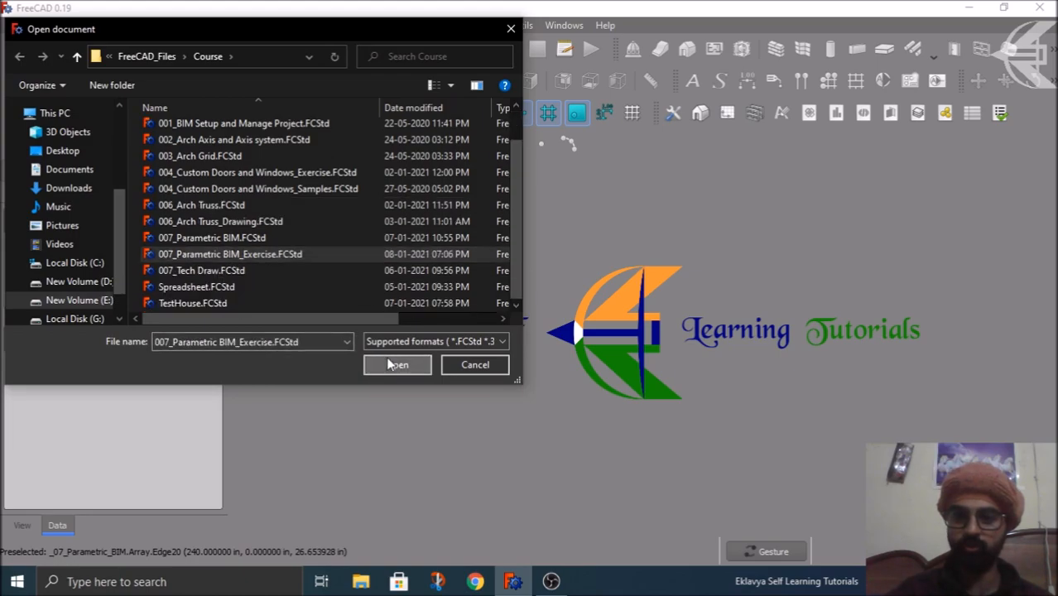
left_click(388, 363)
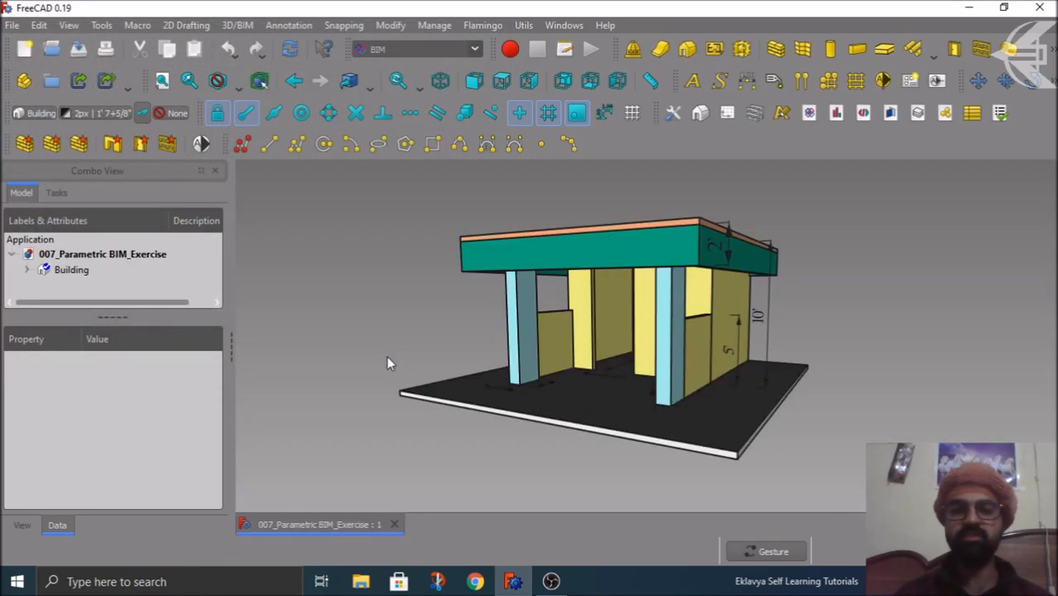
Set the transparency of the Building's Wall, Wall_Extends, Columns, Slab, Parapet and Floor objects to 50.
left_click_drag(149, 317, 128, 360)
left_click_drag(344, 327, 370, 354)
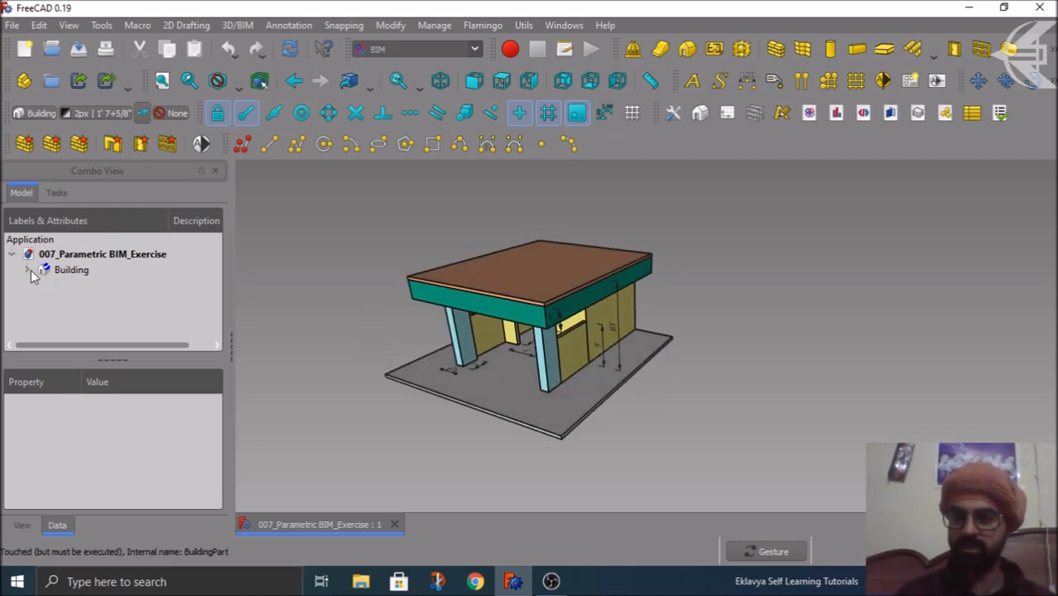
left_click(29, 269)
left_click(65, 285)
scroll(65, 285, "down", 1)
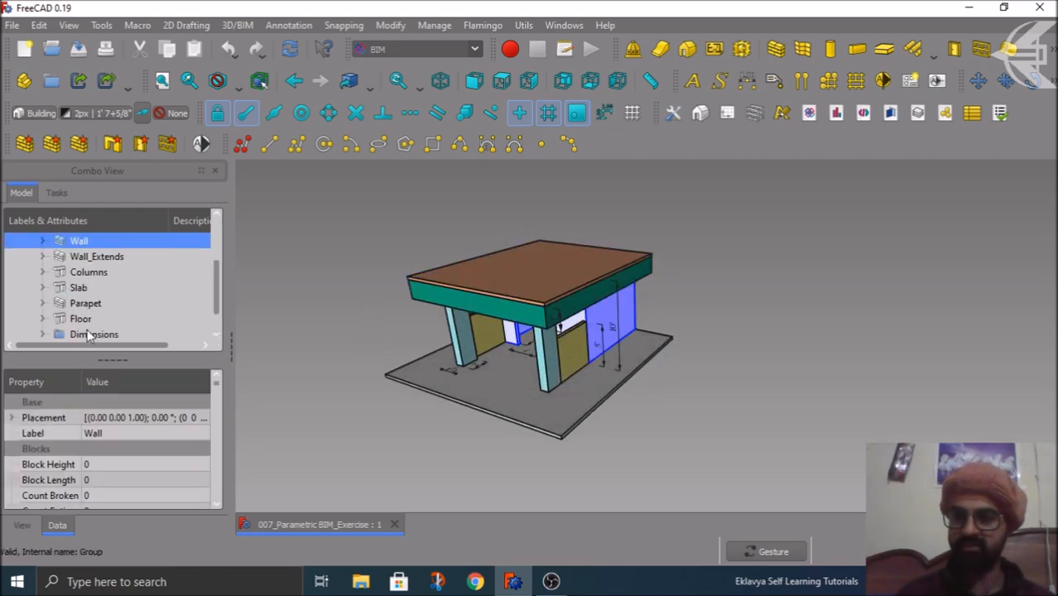
left_click(81, 318, "shift")
left_click(30, 526)
left_click(149, 502)
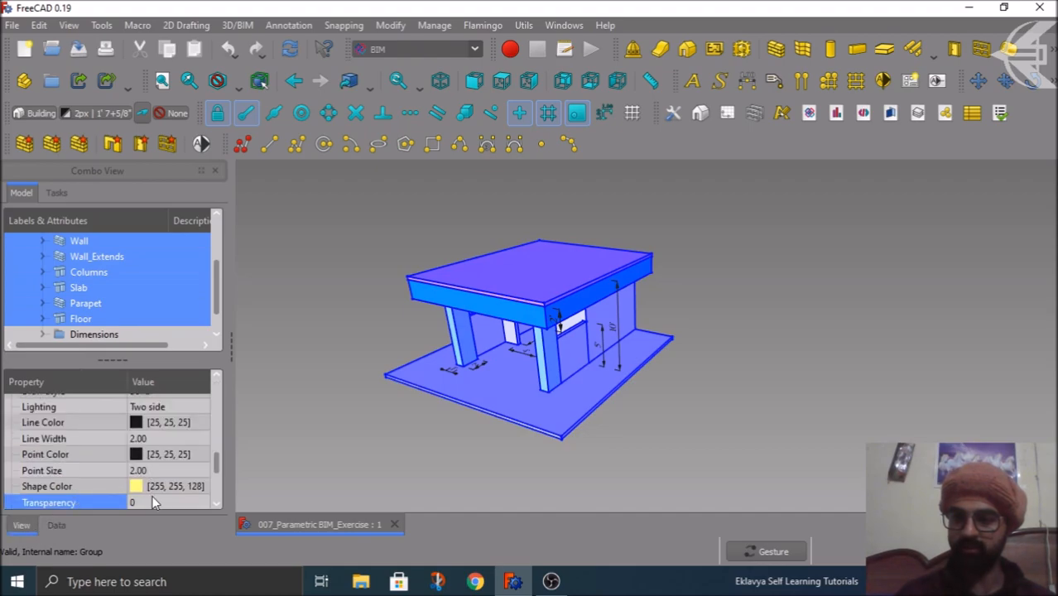
type("50")
key("Return")
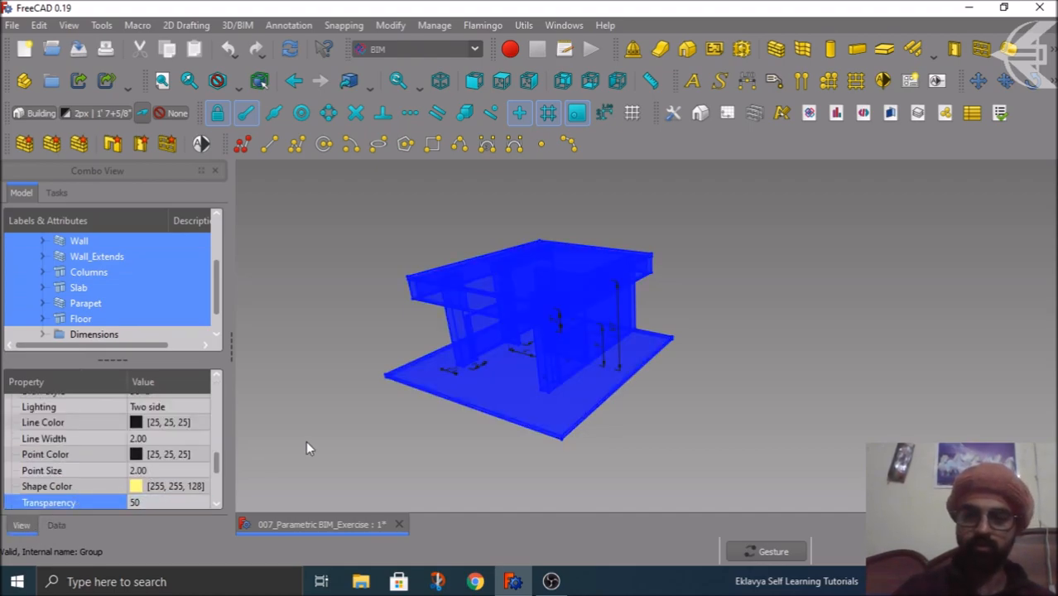
left_click(344, 423)
scroll(111, 335, "up", 2)
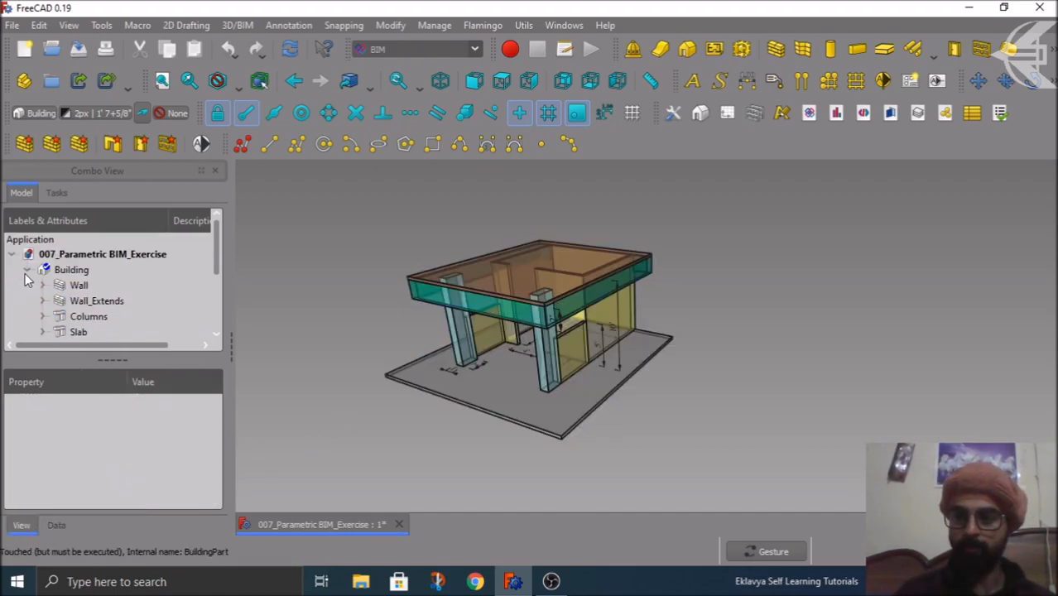
Collapse the Building group and switch the model view to orthographic projection.
left_click(26, 271)
left_click_drag(257, 335, 376, 364)
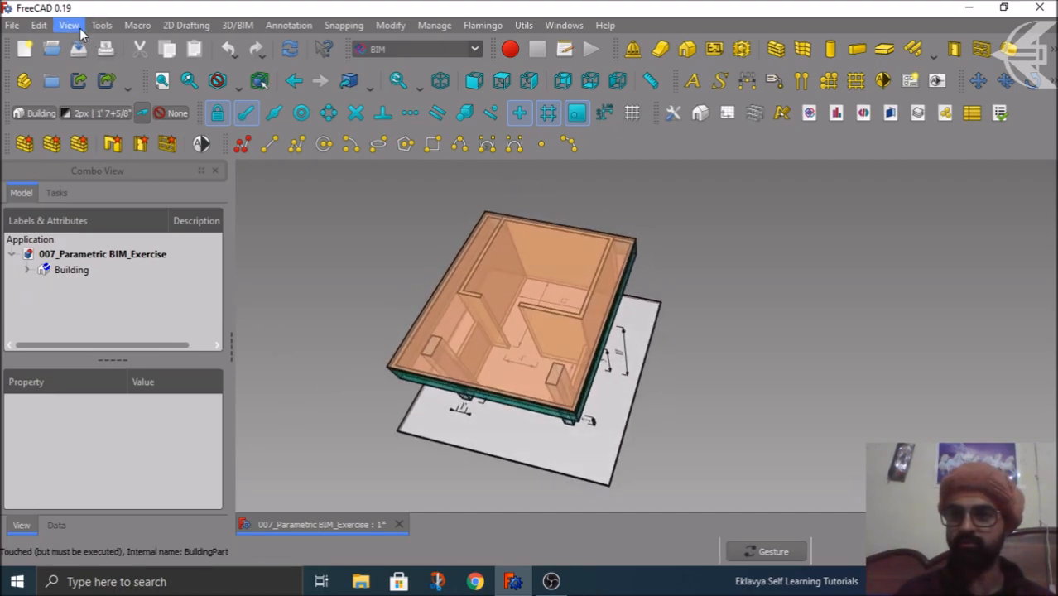
left_click(69, 25)
left_click(132, 58)
left_click_drag(754, 456, 753, 401)
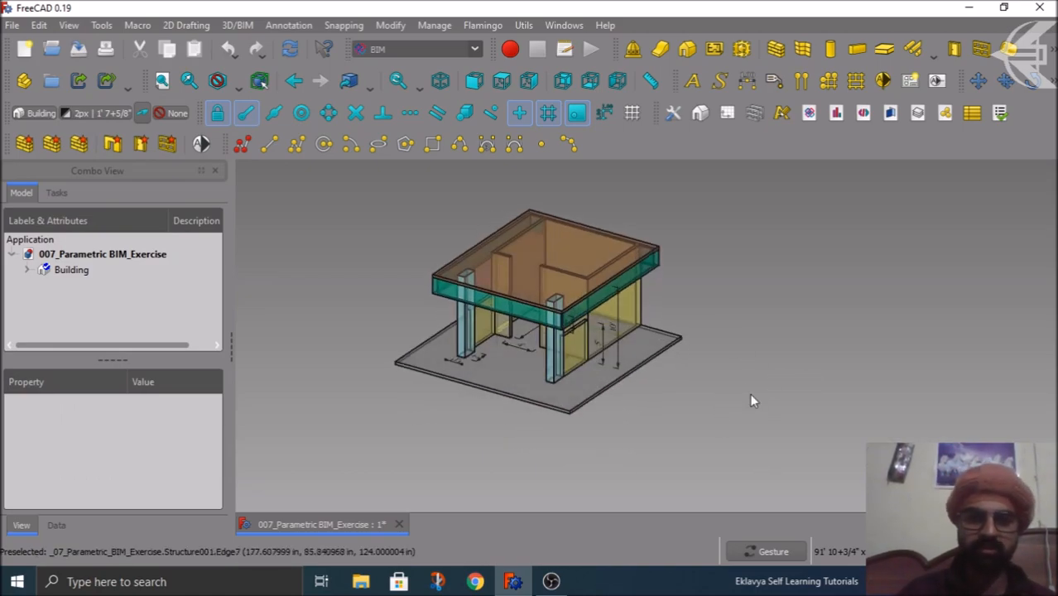
Examine the house model's walls, columns, roof and dimensions from above and from several angles.
left_click_drag(761, 399, 472, 366)
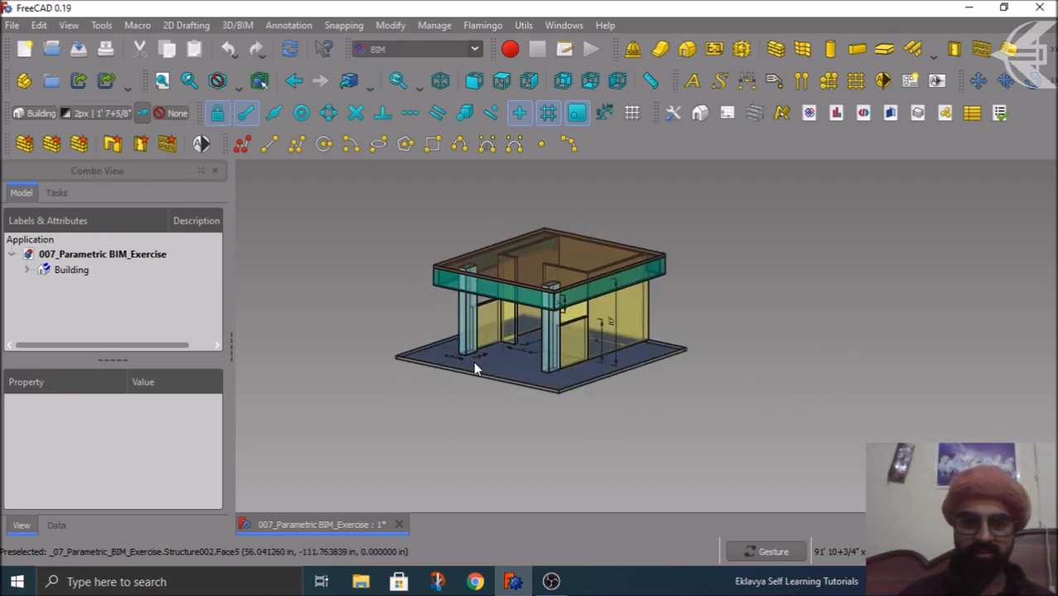
left_click_drag(626, 354, 774, 377)
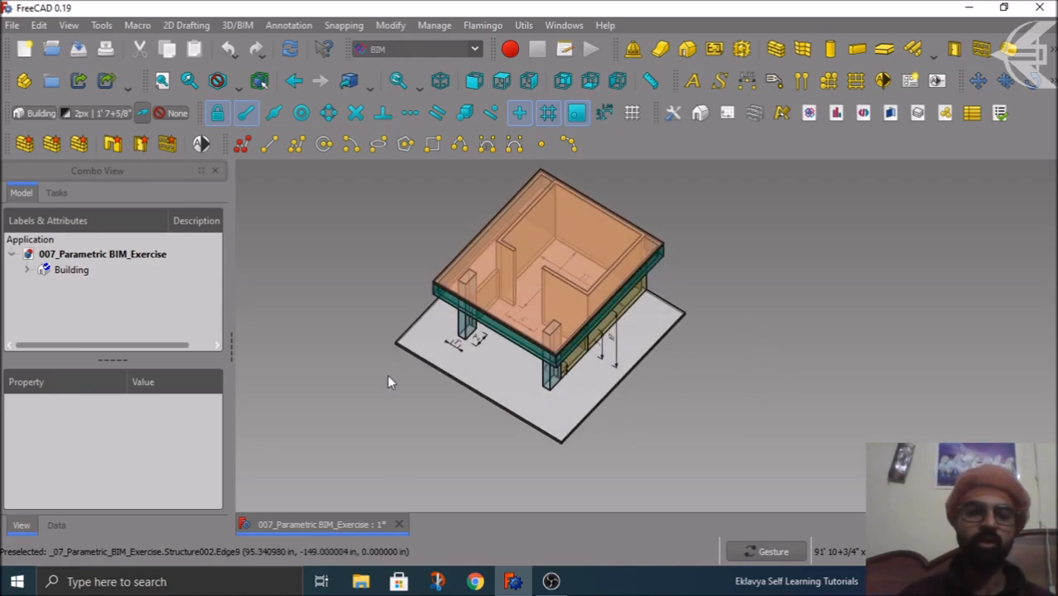
scroll(387, 374, "down", 2)
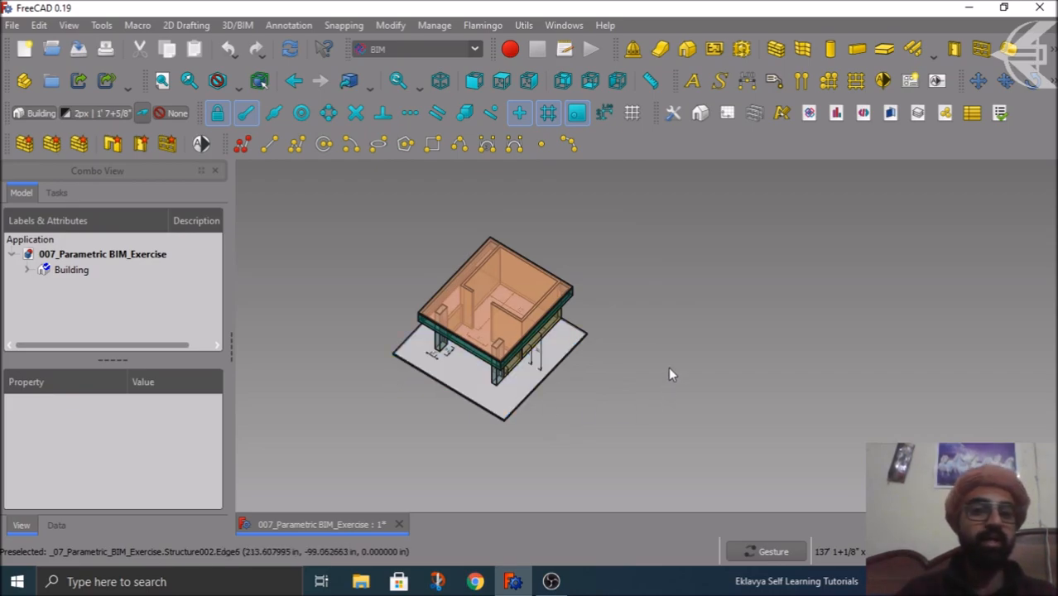
left_click_drag(671, 375, 753, 465)
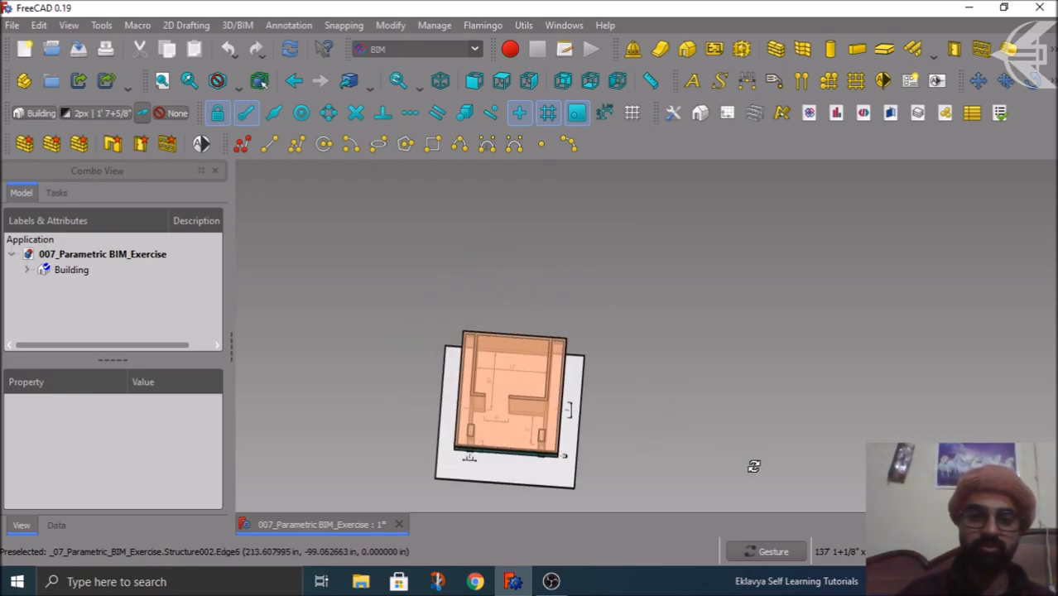
left_click(501, 81)
scroll(504, 442, "up", 2)
scroll(311, 249, "down", 2)
left_click_drag(528, 372, 581, 281)
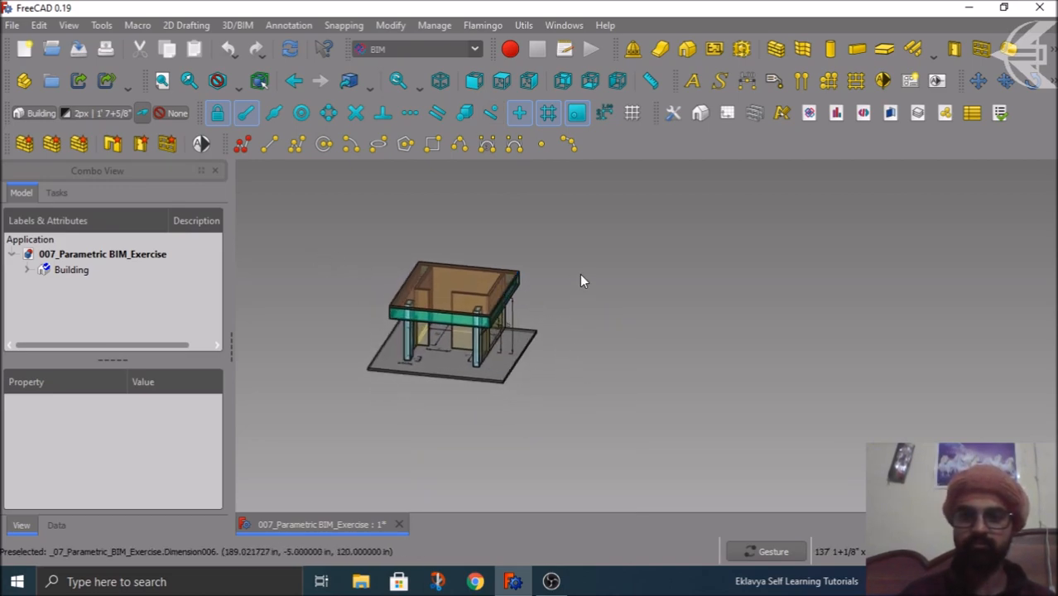
Create a new spreadsheet in the Spreadsheet workbench and open it.
left_click(458, 47)
scroll(439, 136, "down", 4)
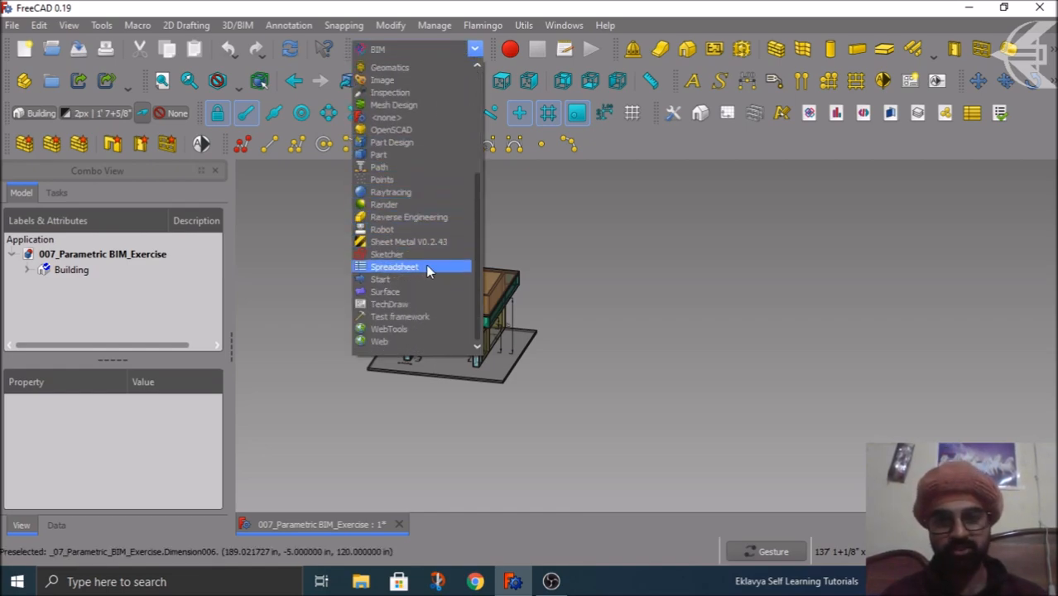
left_click(425, 267)
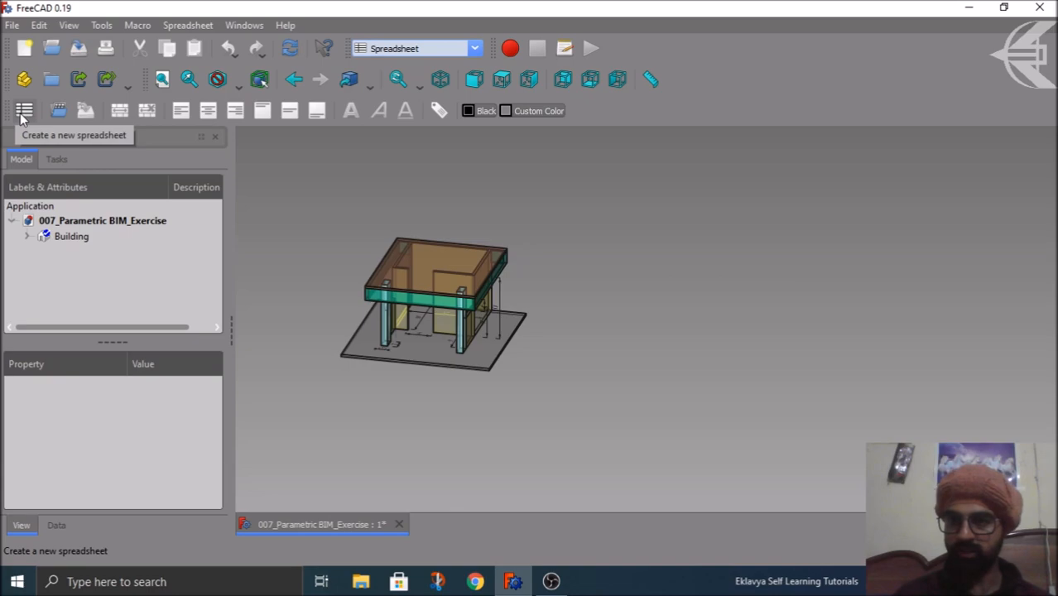
left_click(188, 25)
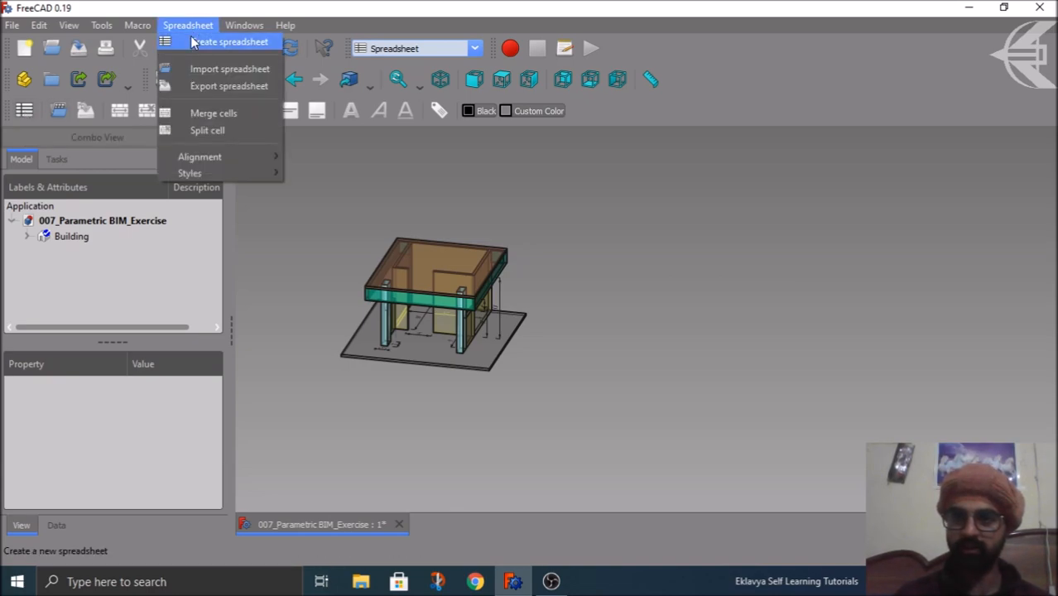
left_click(192, 43)
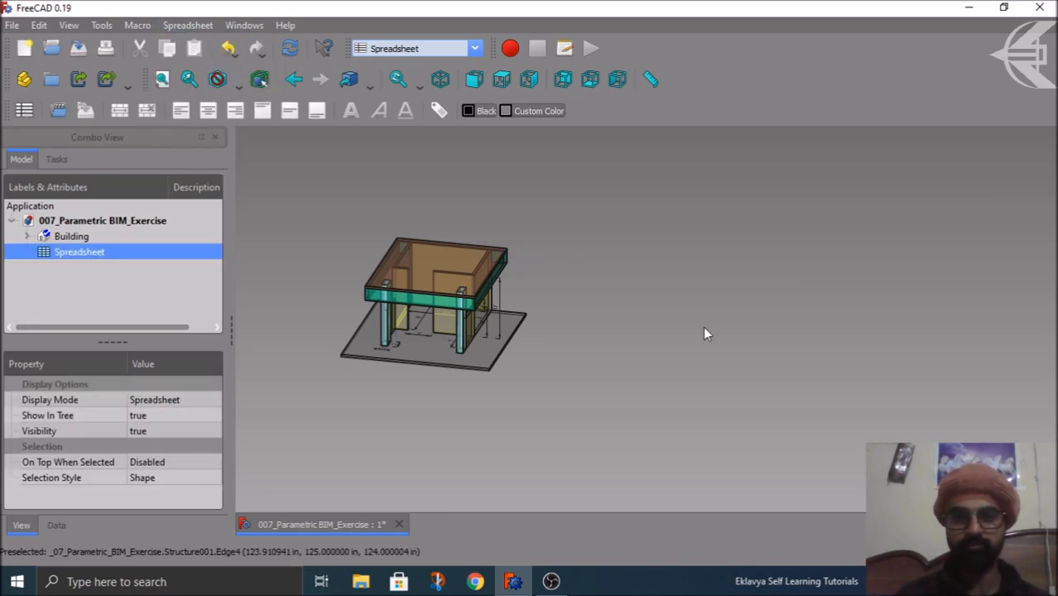
double_click(85, 253)
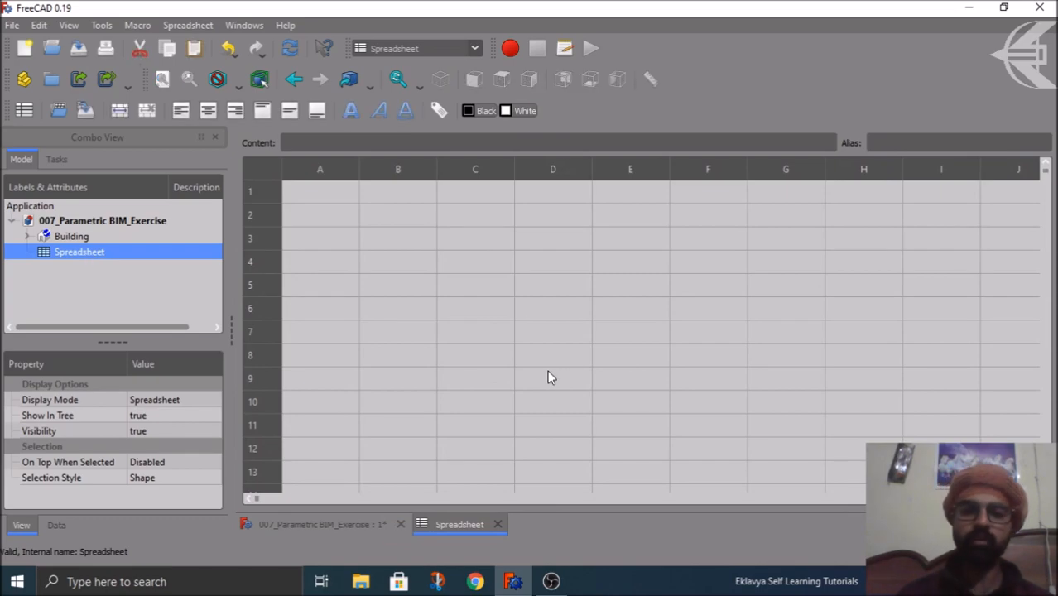
Tile the exercise model view and the empty spreadsheet side by side, with the whole house fitted in its view.
left_click(368, 520)
left_click(453, 519)
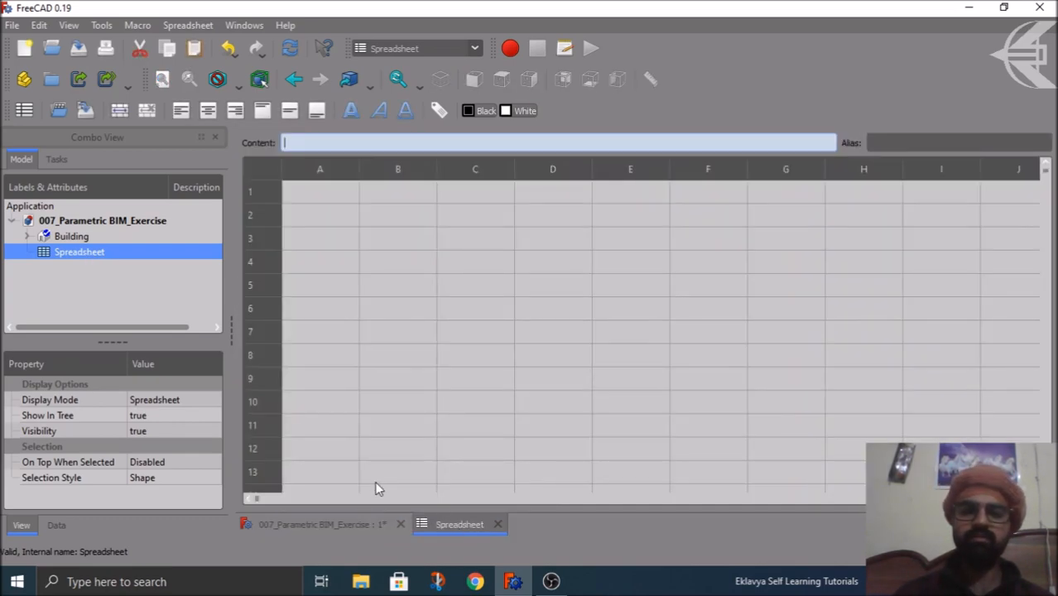
left_click(354, 519)
left_click(448, 522)
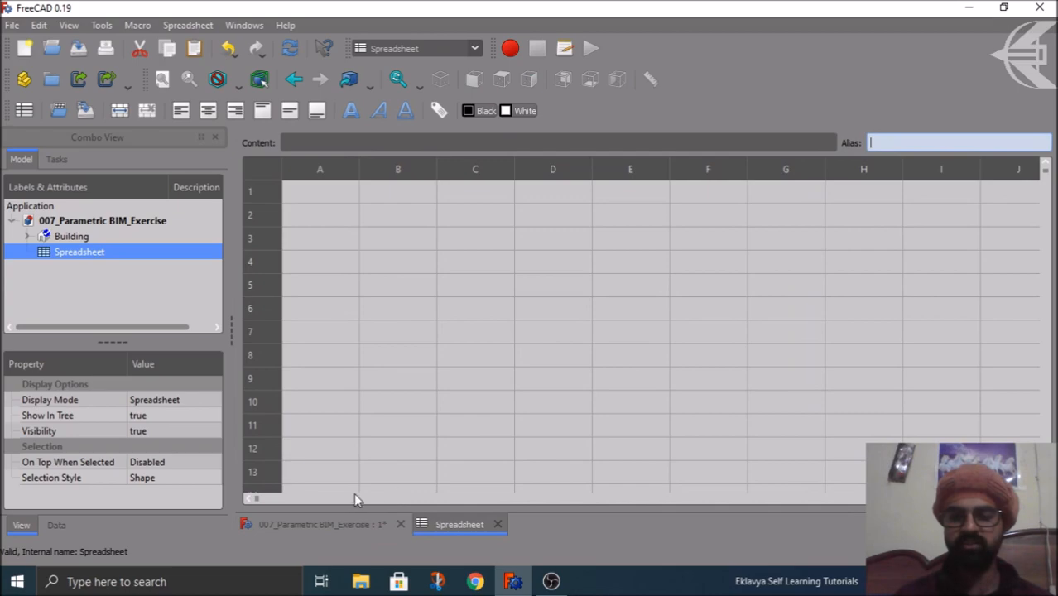
left_click(351, 519)
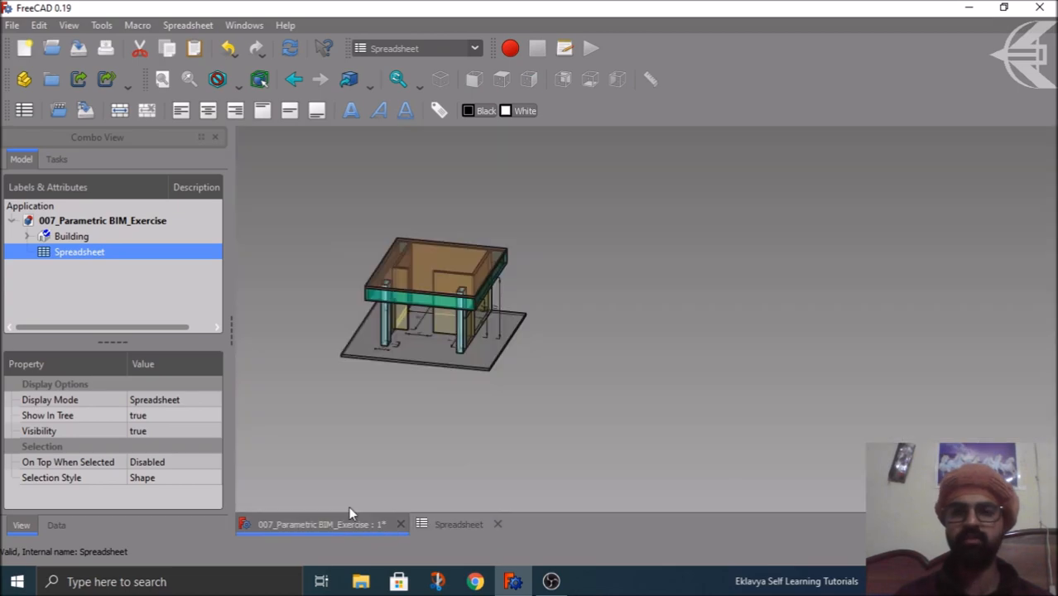
left_click(252, 27)
left_click(278, 84)
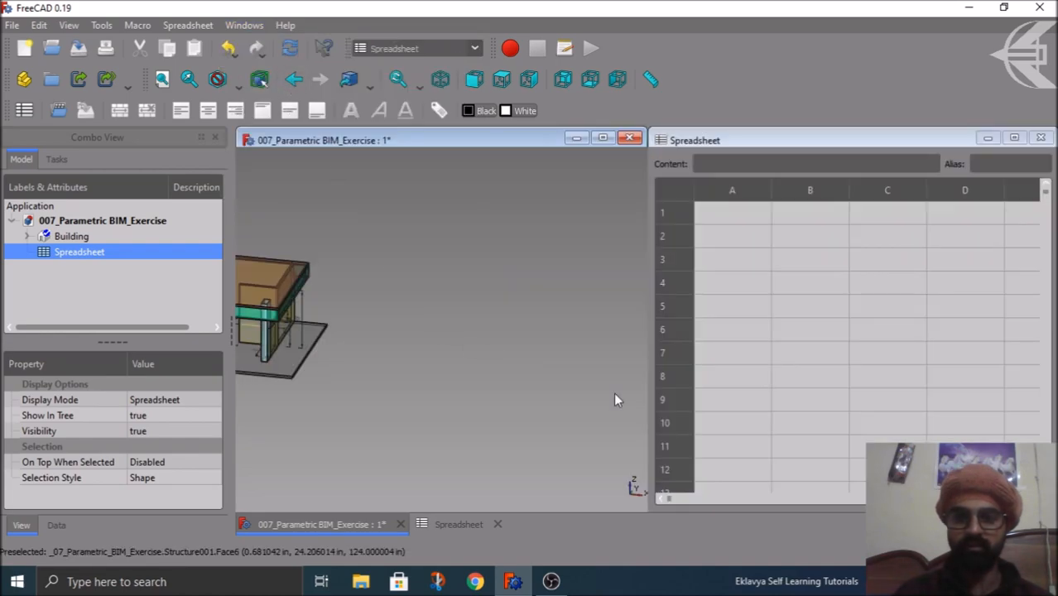
scroll(615, 394, "down", 4)
scroll(449, 363, "up", 6)
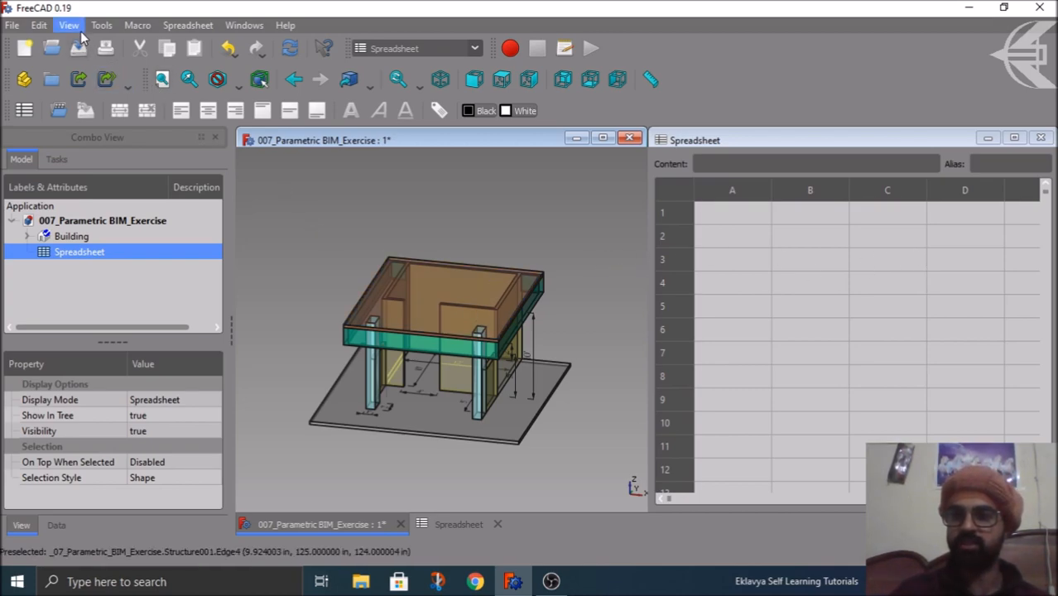
Change the model's draw style to No shading and show the house from a raised corner angle.
left_click(238, 86)
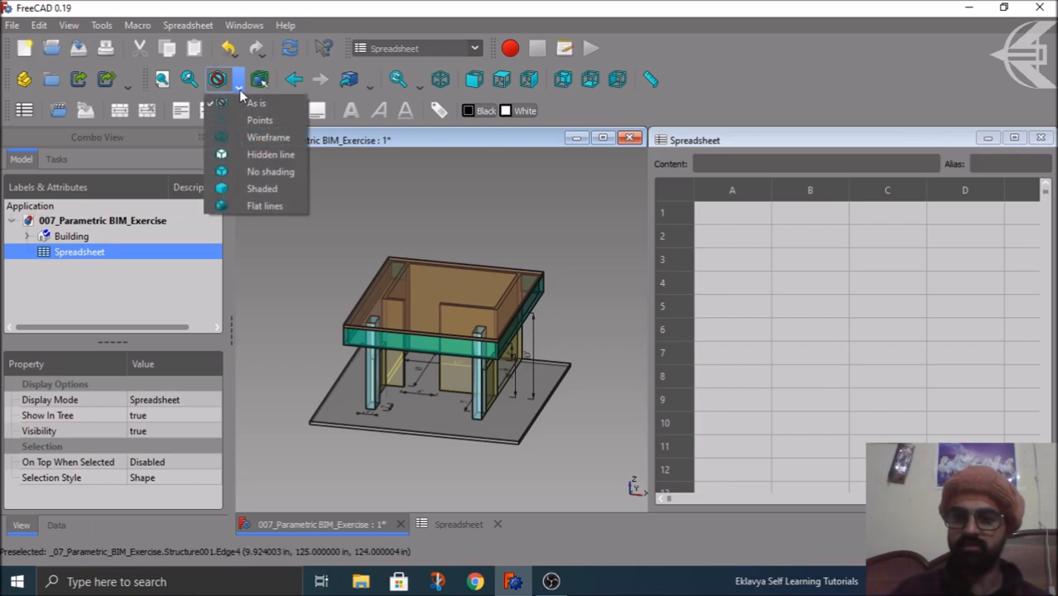
left_click(249, 172)
mouse_move(553, 319)
middle_mouse_down()
mouse_move(588, 311)
mouse_move(576, 290)
mouse_move(586, 321)
mouse_move(599, 290)
middle_mouse_up()
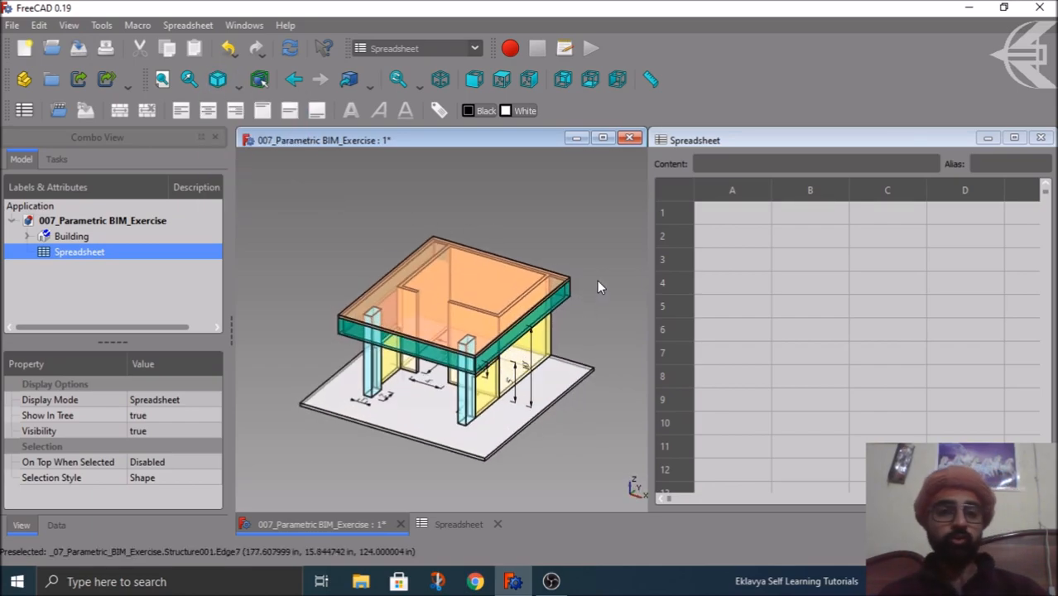
scroll(597, 279, "up", 2)
scroll(597, 279, "down", 2)
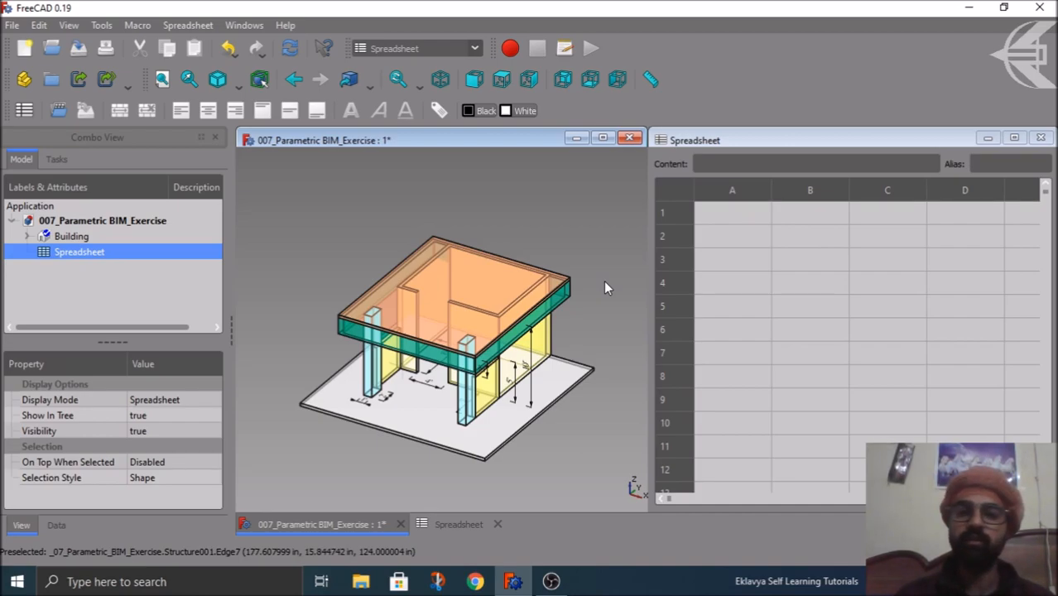
Enter the title "Parametric House" in cell A1 of the spreadsheet.
left_click(744, 281)
left_click(739, 217)
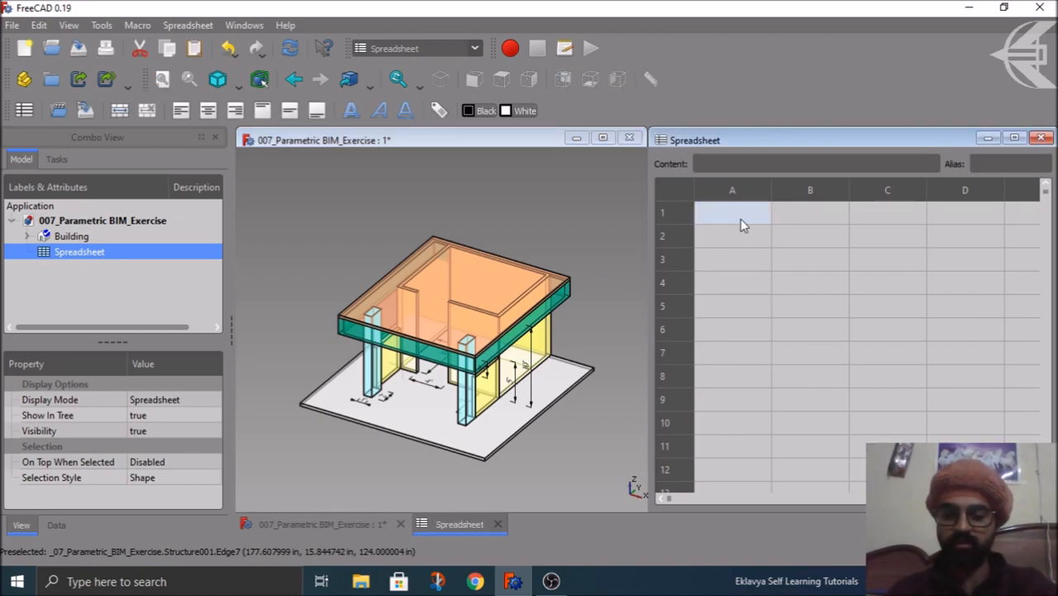
type("Para")
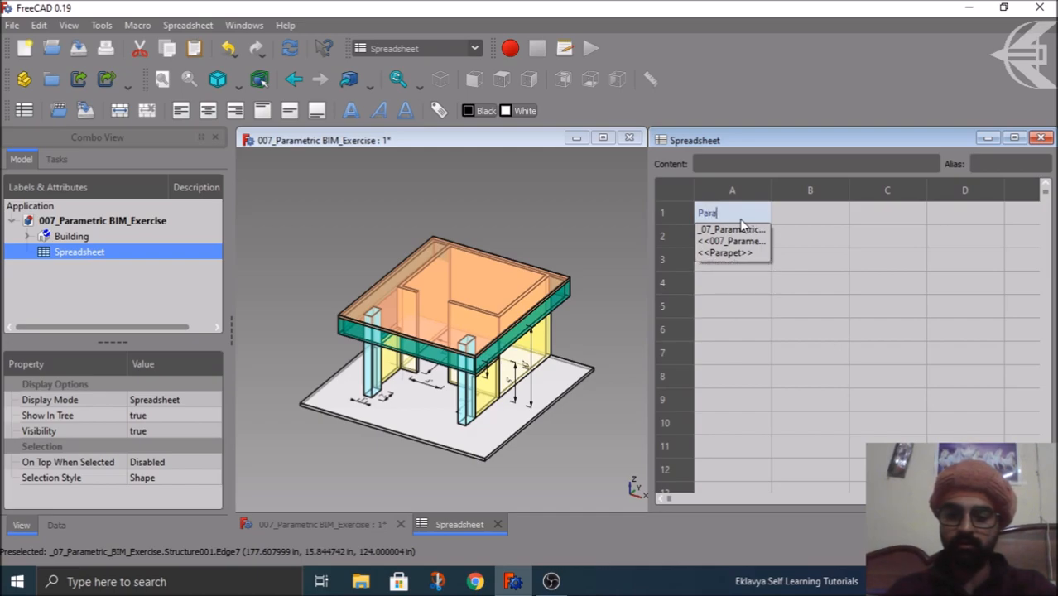
type("metric House")
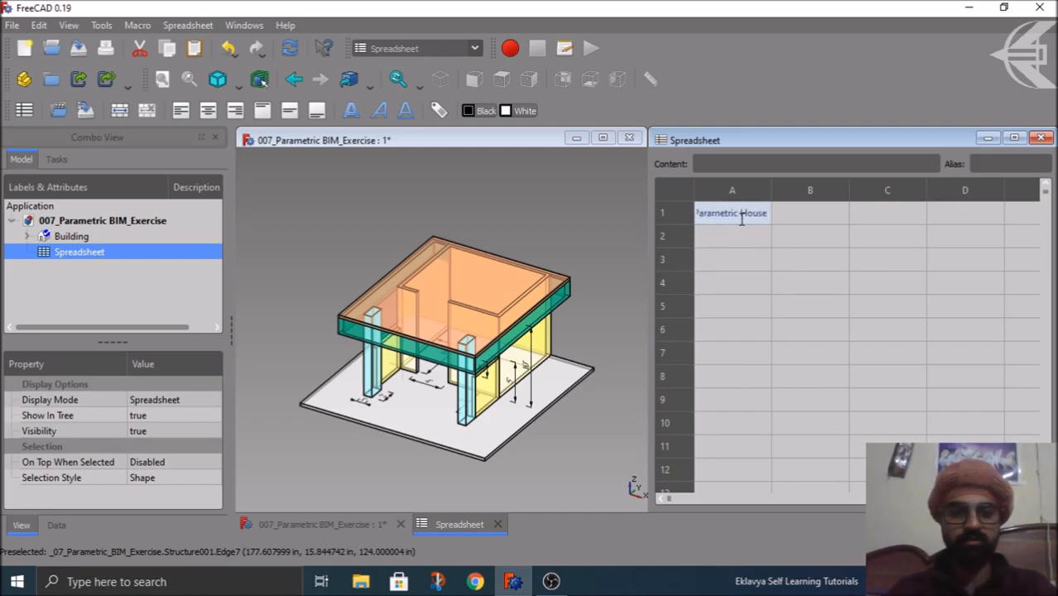
key("Return")
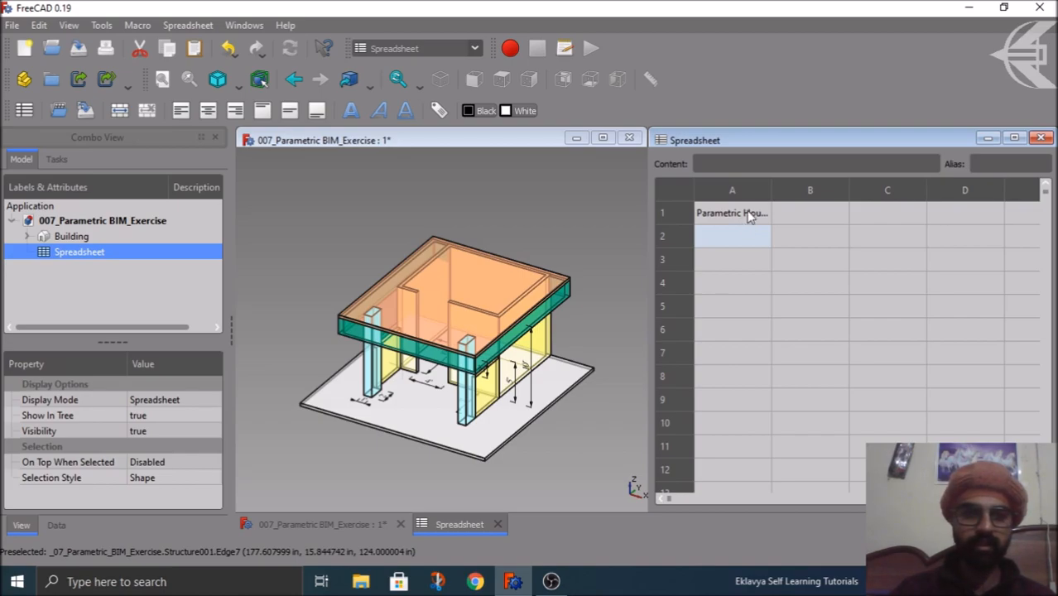
Merge cells A1 and B1 so the title spans both columns.
left_click(749, 214)
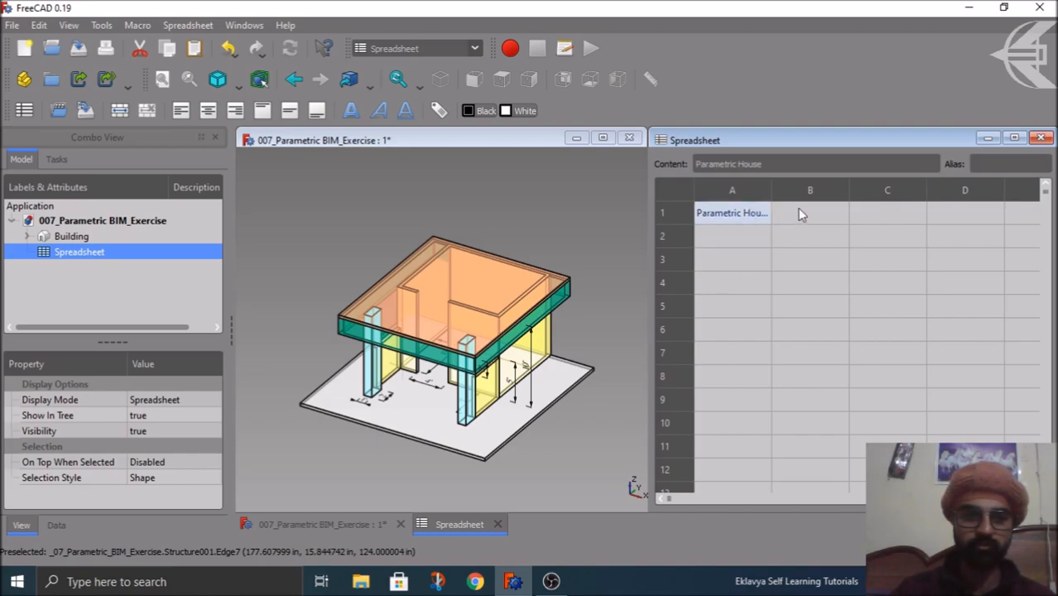
left_click(805, 212, "shift")
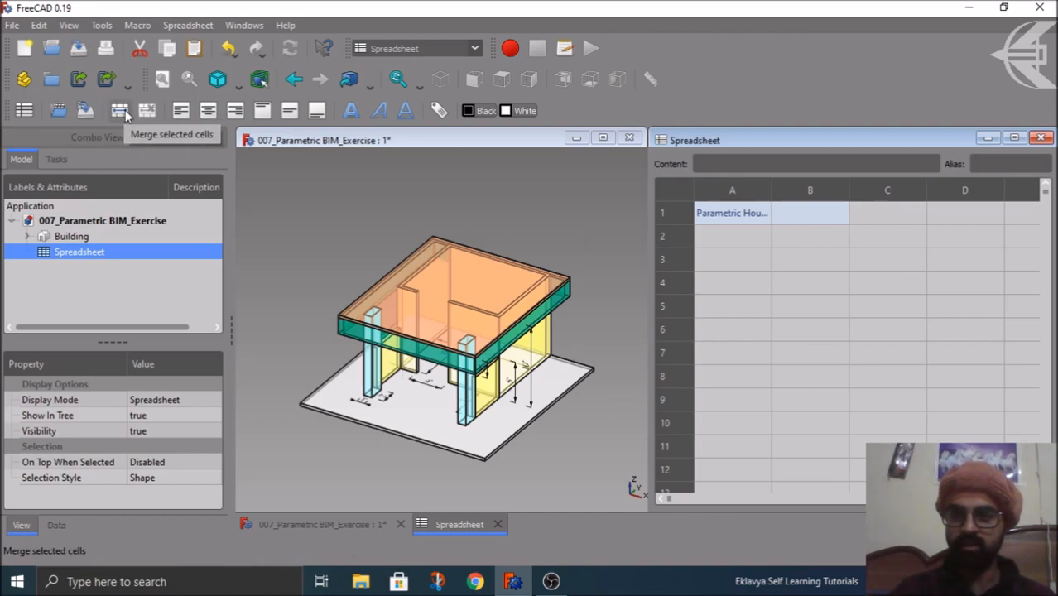
left_click(124, 113)
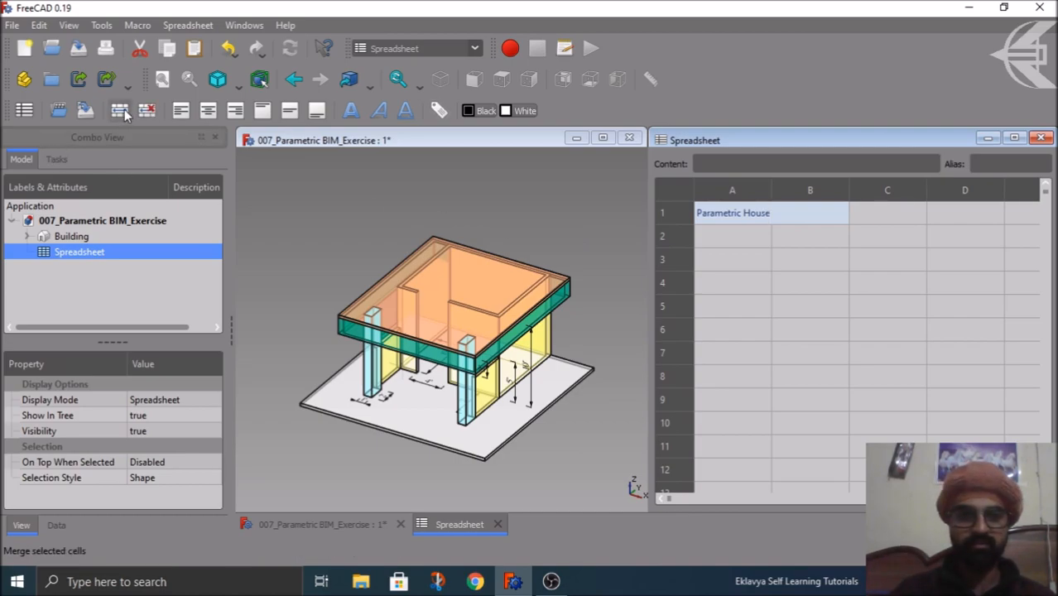
left_click(716, 263)
Format the merged title cell with horizontally centered alignment and bold text.
left_click(729, 219)
right_click(728, 221)
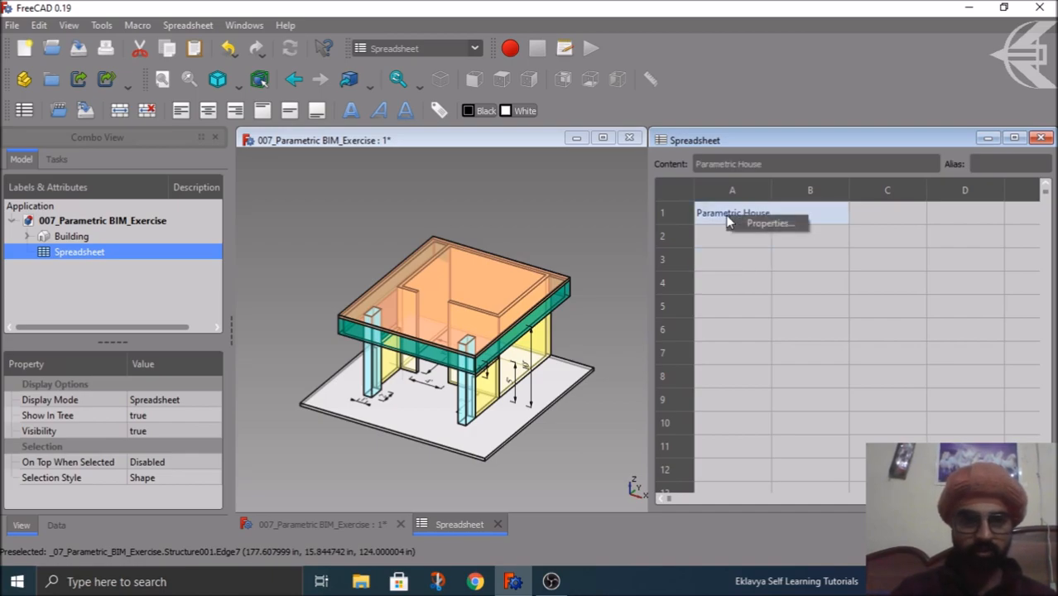
left_click(740, 227)
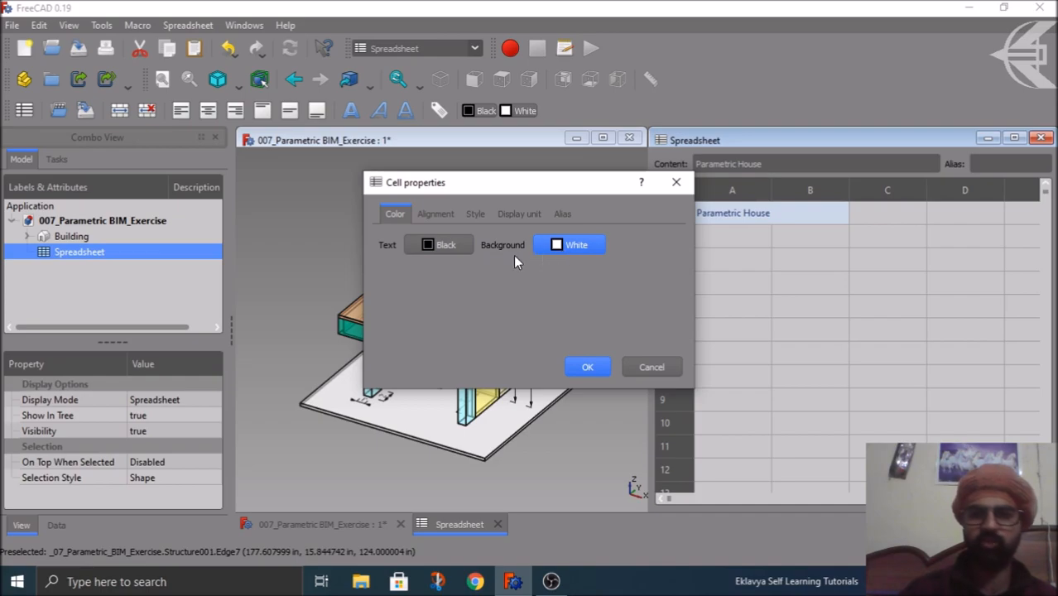
left_click(423, 215)
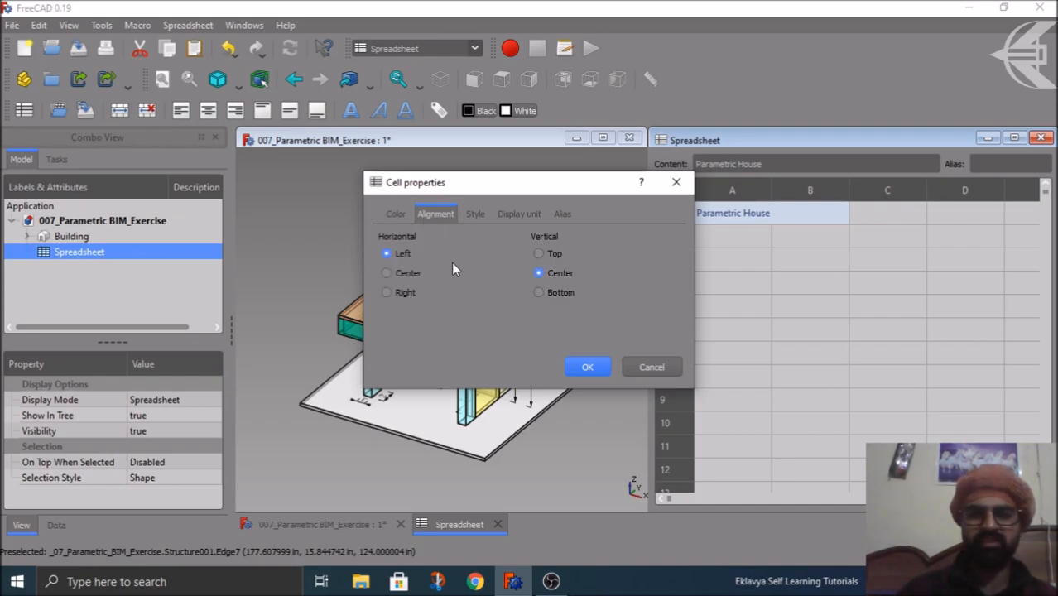
left_click(414, 274)
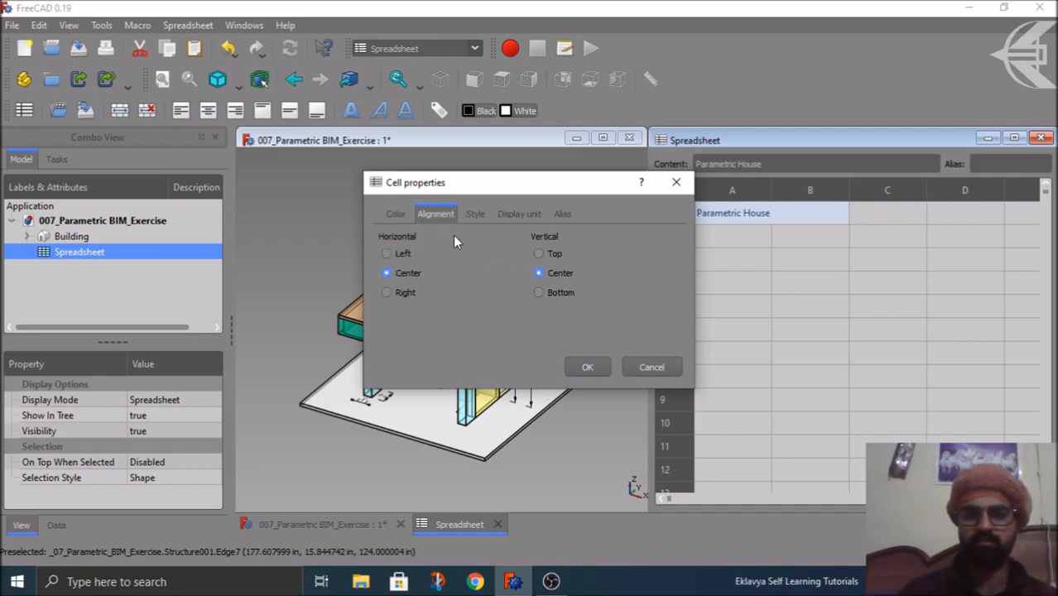
left_click(470, 216)
left_click(404, 240)
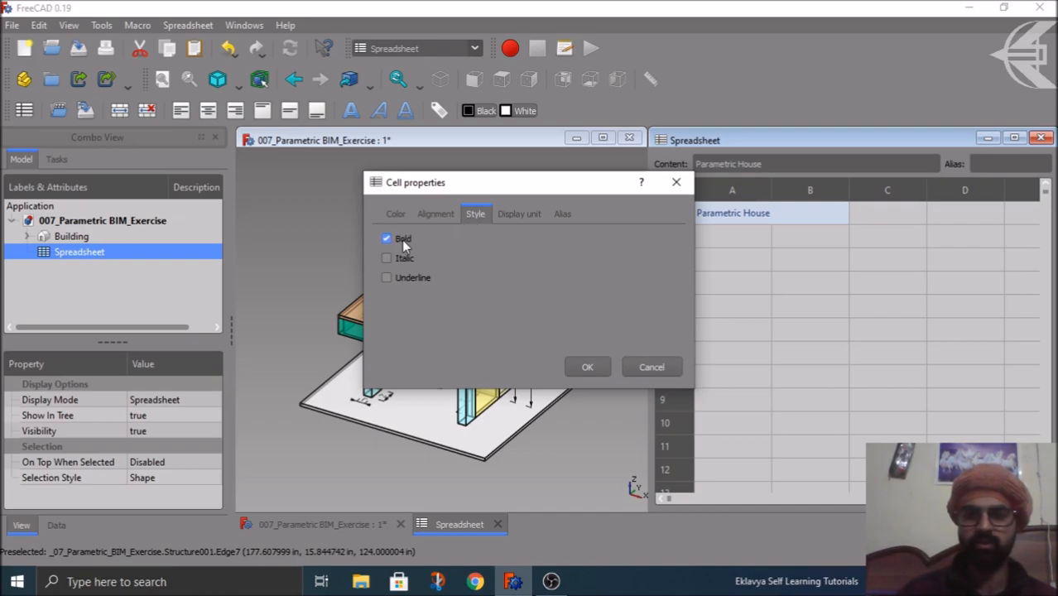
left_click(522, 217)
left_click(562, 217)
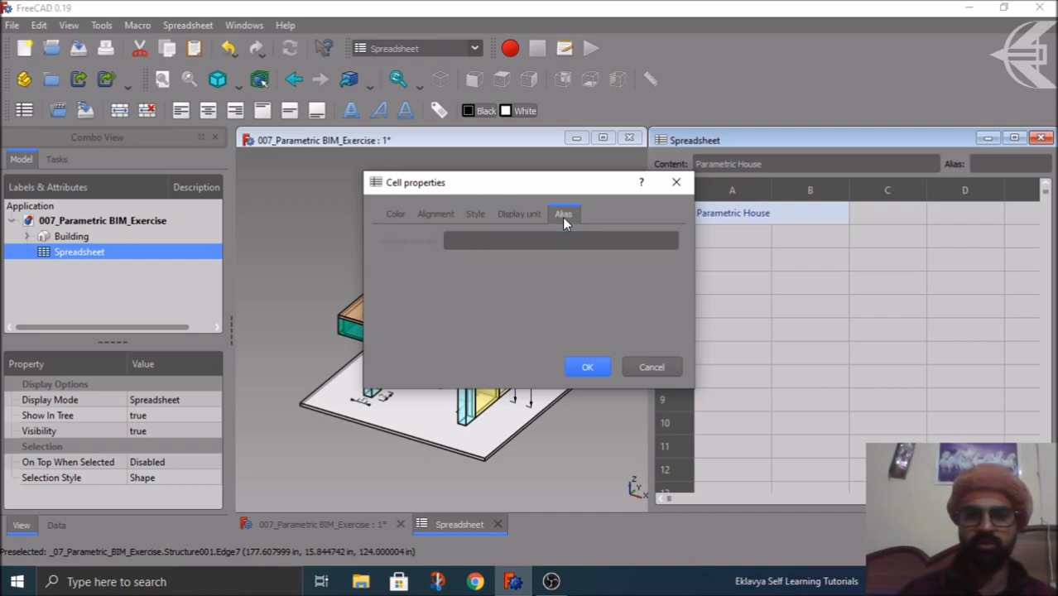
left_click(389, 214)
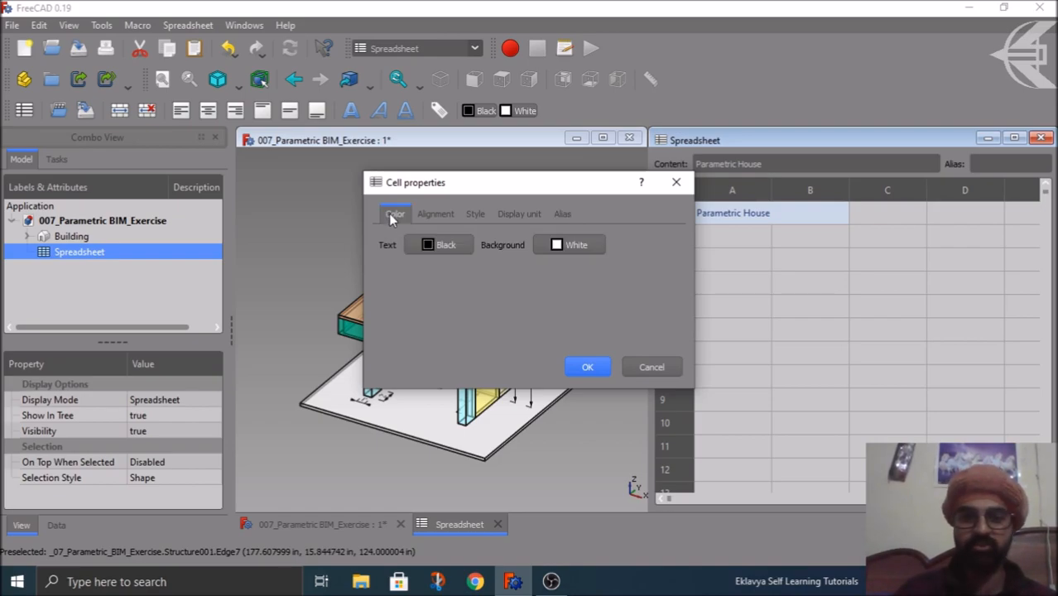
left_click(587, 367)
left_click(775, 333)
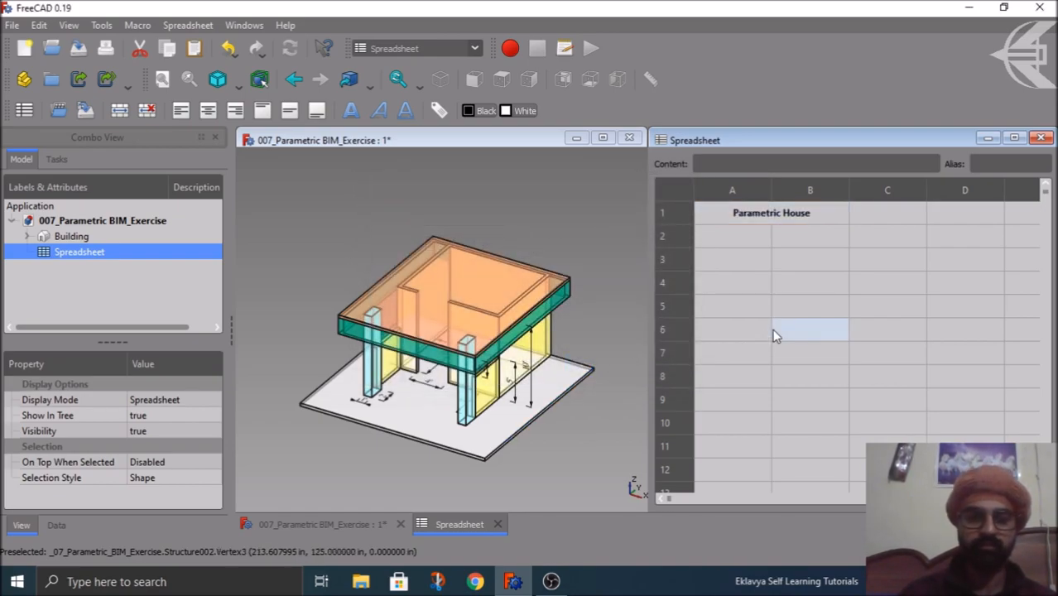
left_click(734, 347)
With the house shown in plan, enter the labels "Room Length" in A2 and "Room Width" in A3.
left_click(361, 169)
key("2")
scroll(420, 189, "up", 4)
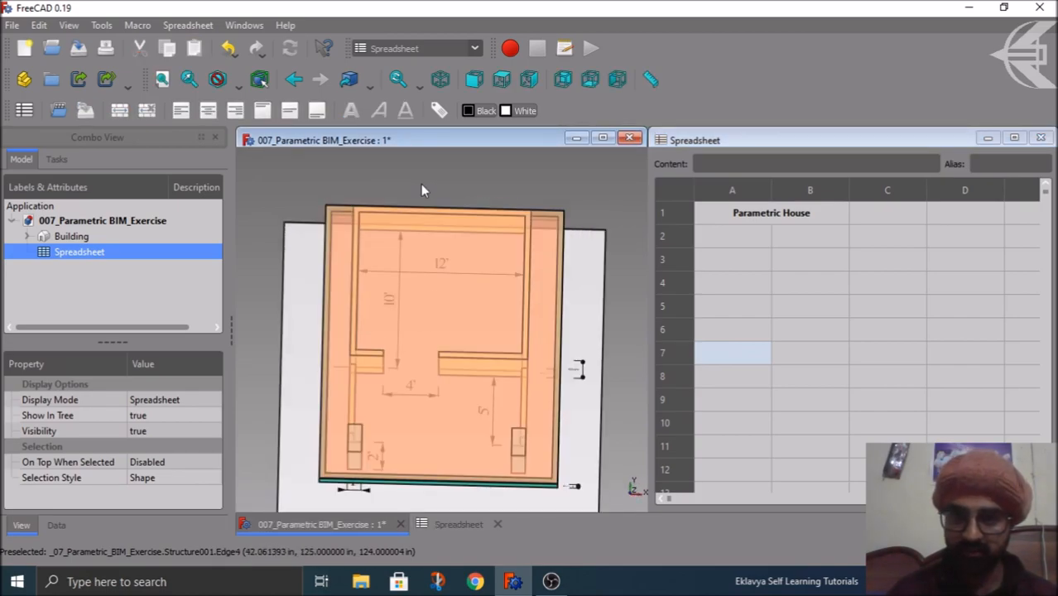
mouse_move(417, 202)
middle_mouse_down()
mouse_move(410, 184)
mouse_move(393, 186)
mouse_move(416, 201)
mouse_move(401, 203)
middle_mouse_up()
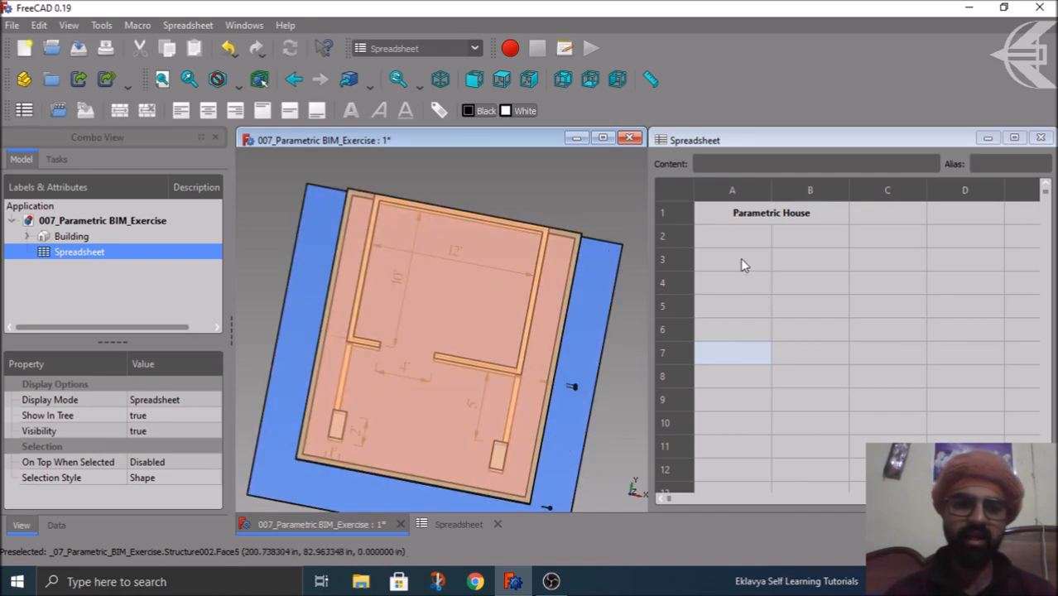
left_click(732, 245)
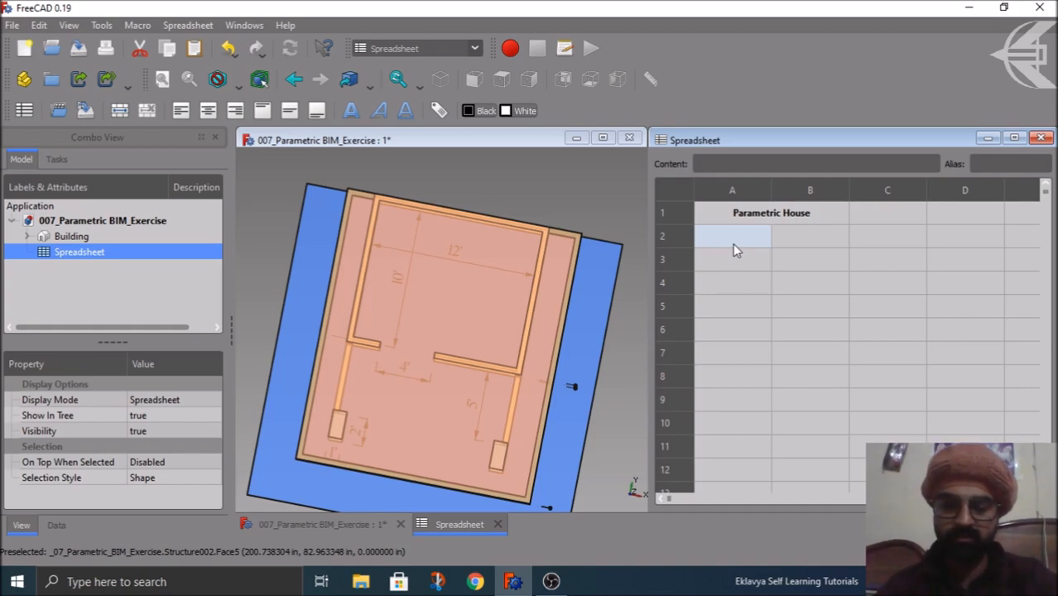
type("Room")
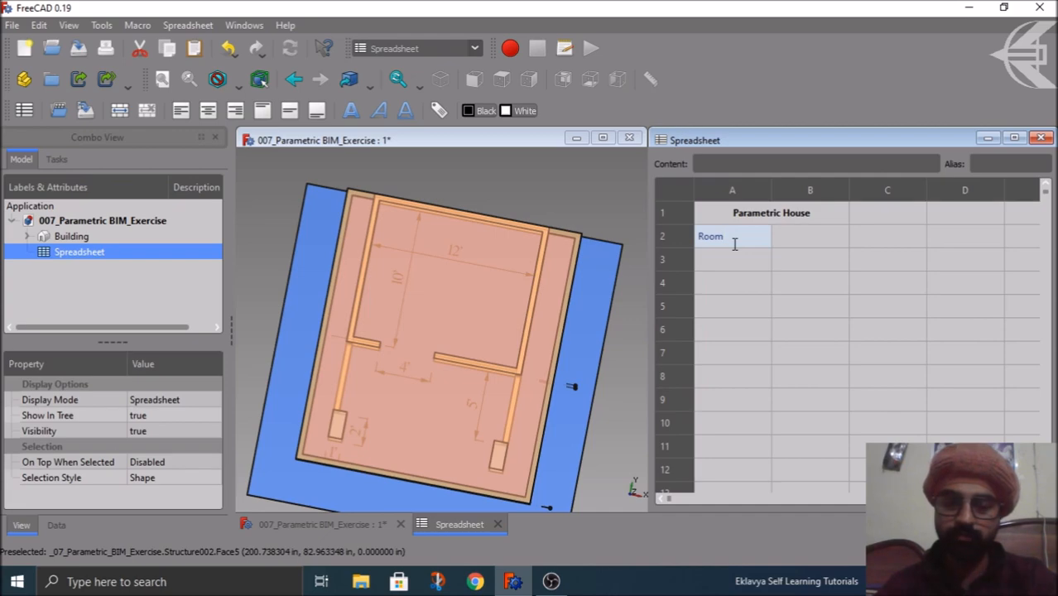
type(" Length")
key("Return")
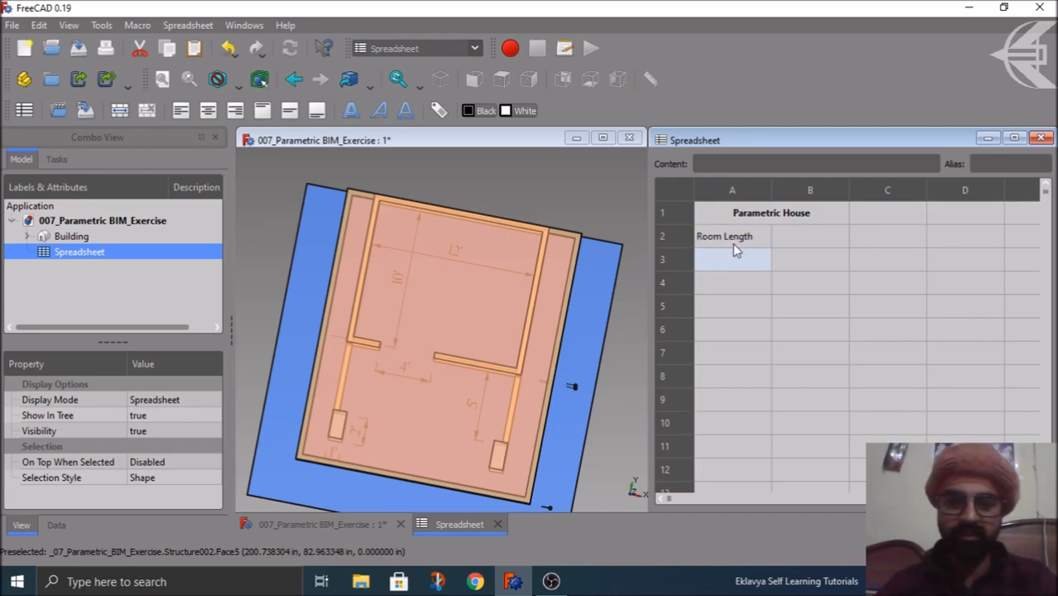
type("Room Width")
key("Return")
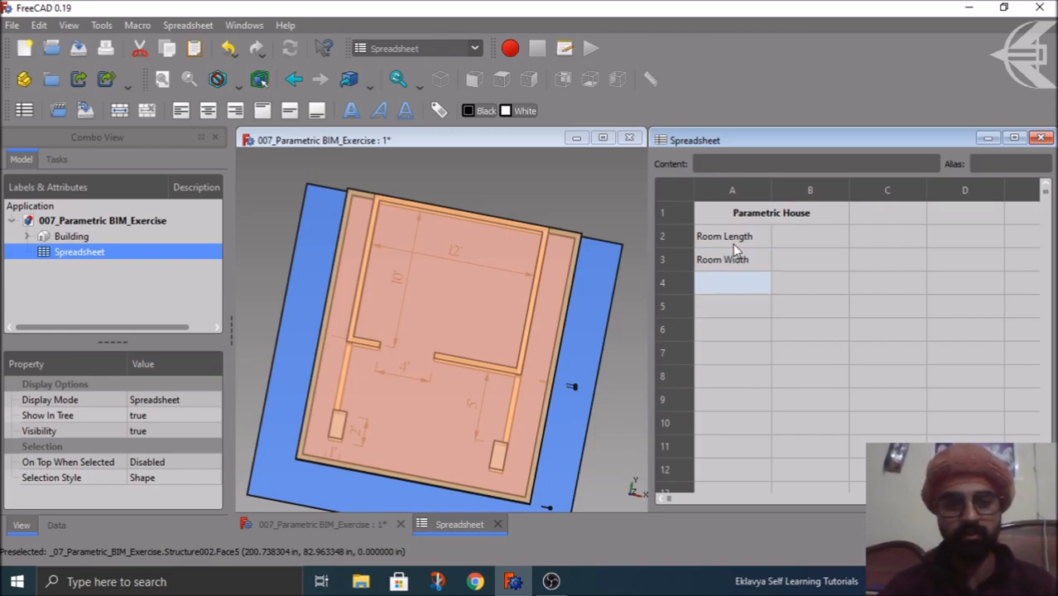
Set the Room Length value in B2 to 10' and the Room Width value in B3 to 12'.
left_click(793, 242)
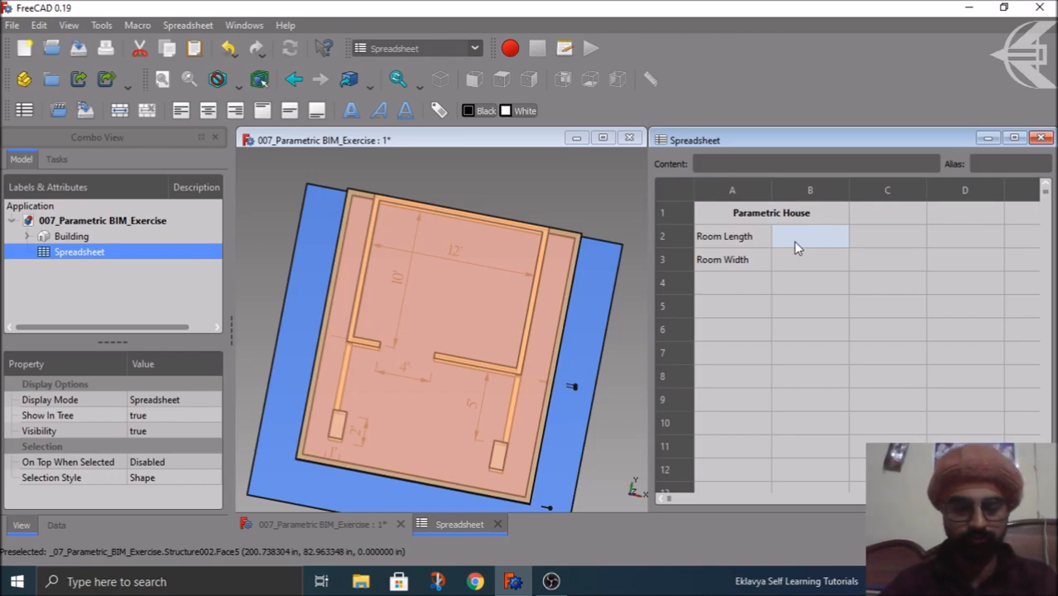
type("10")
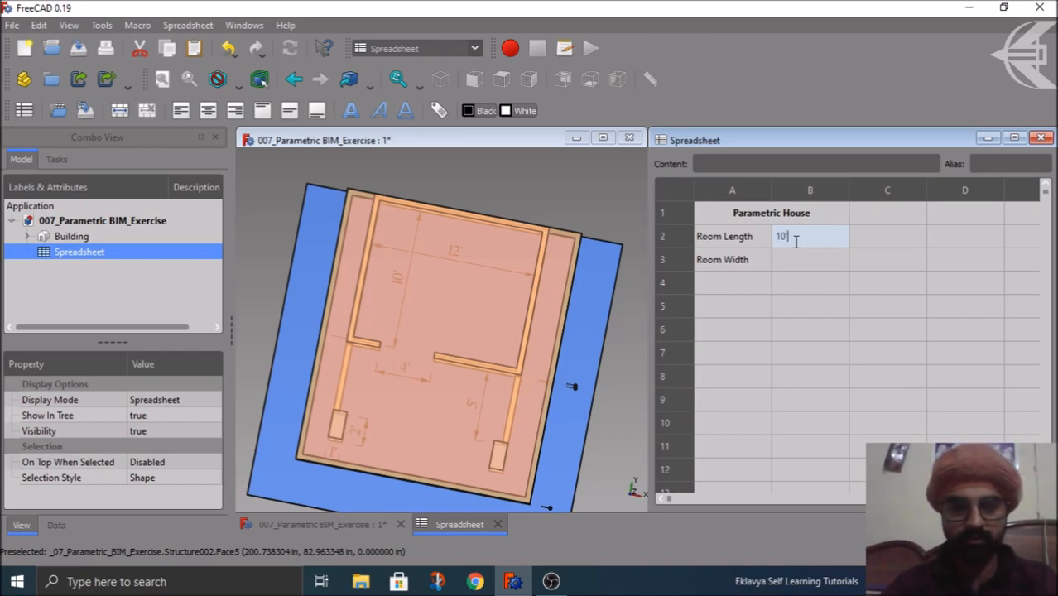
type("'")
key("Return")
type("12'")
key("Return")
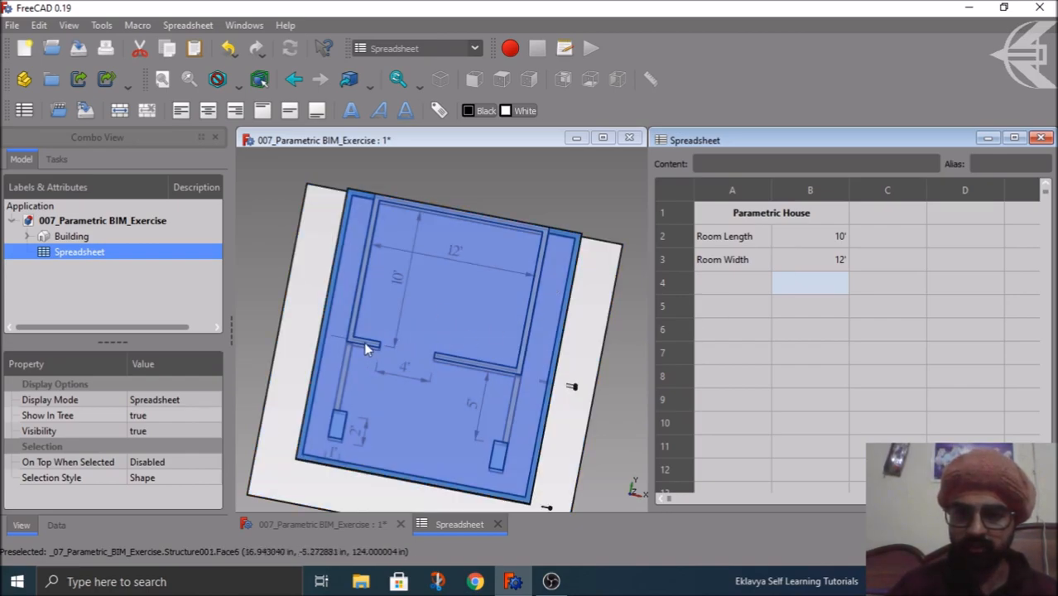
Add an "Opening Width" row in A4 with the value 4' in B4.
scroll(369, 350, "down", 2)
left_click(360, 345)
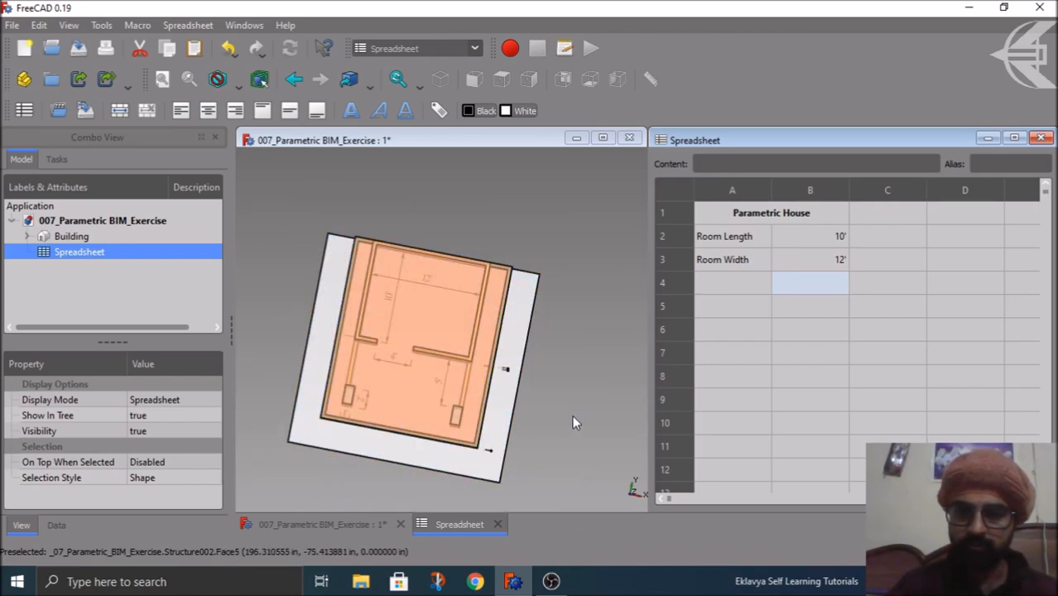
scroll(370, 354, "up", 3)
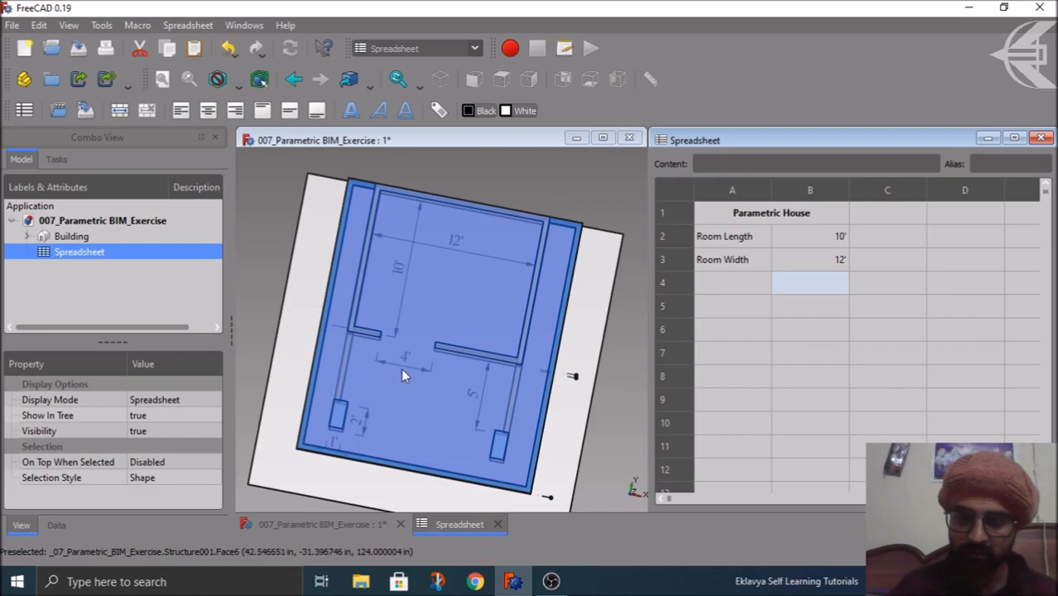
left_click(397, 369)
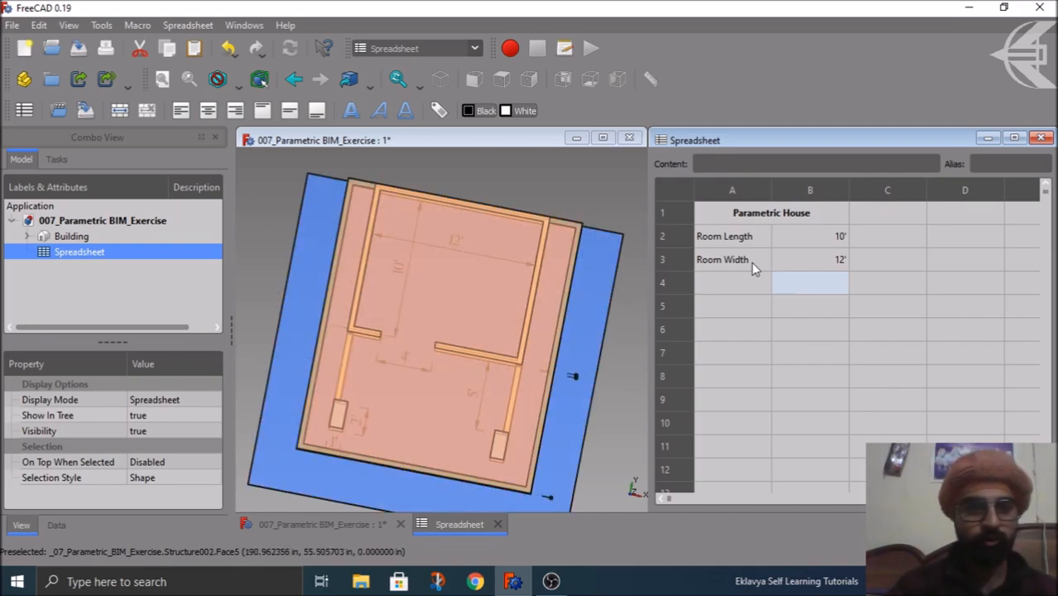
left_click(708, 283)
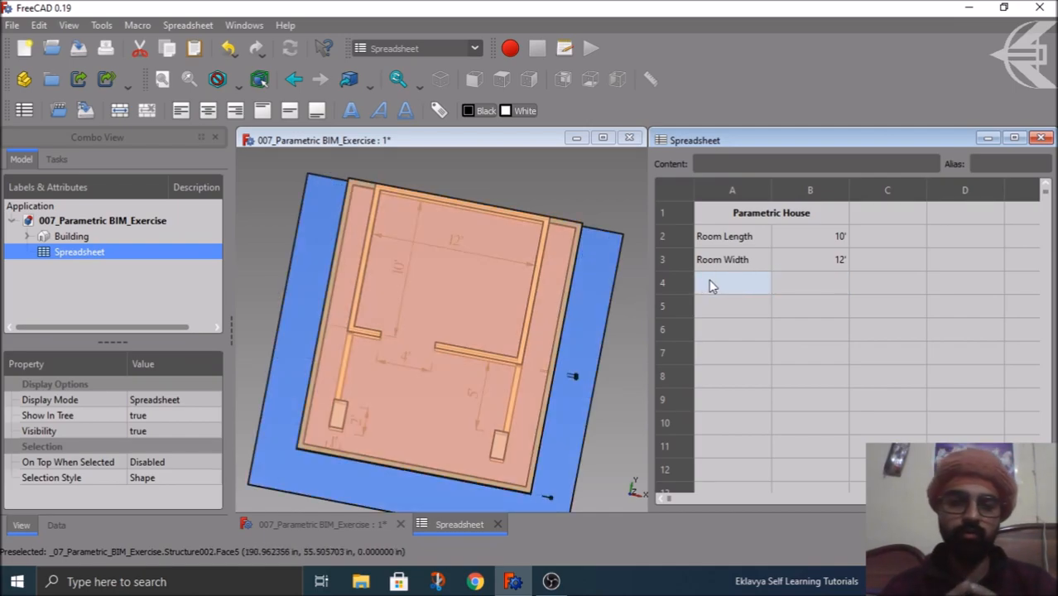
type("Op")
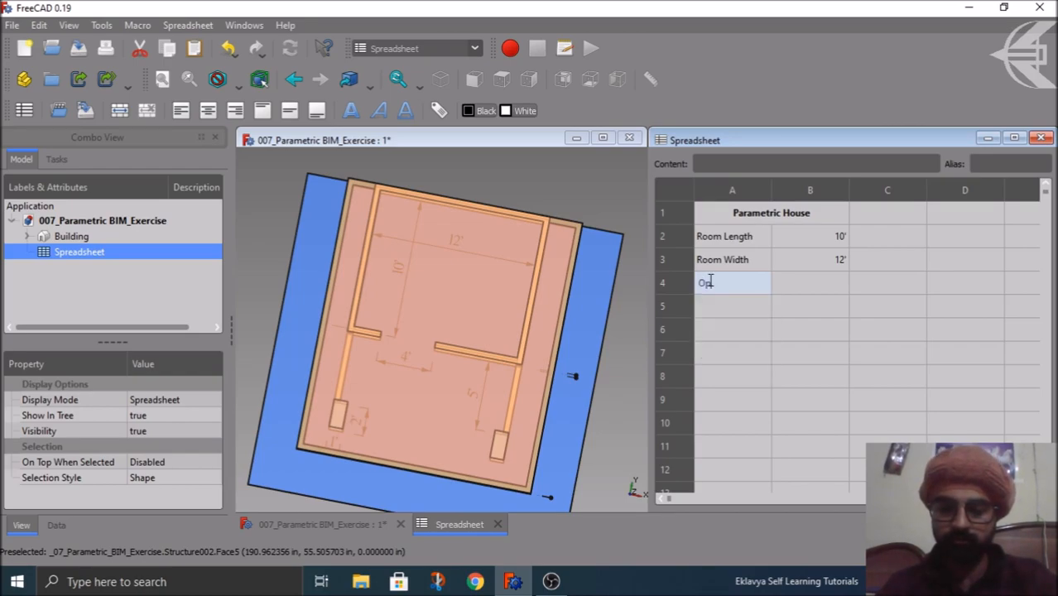
type("ening Width")
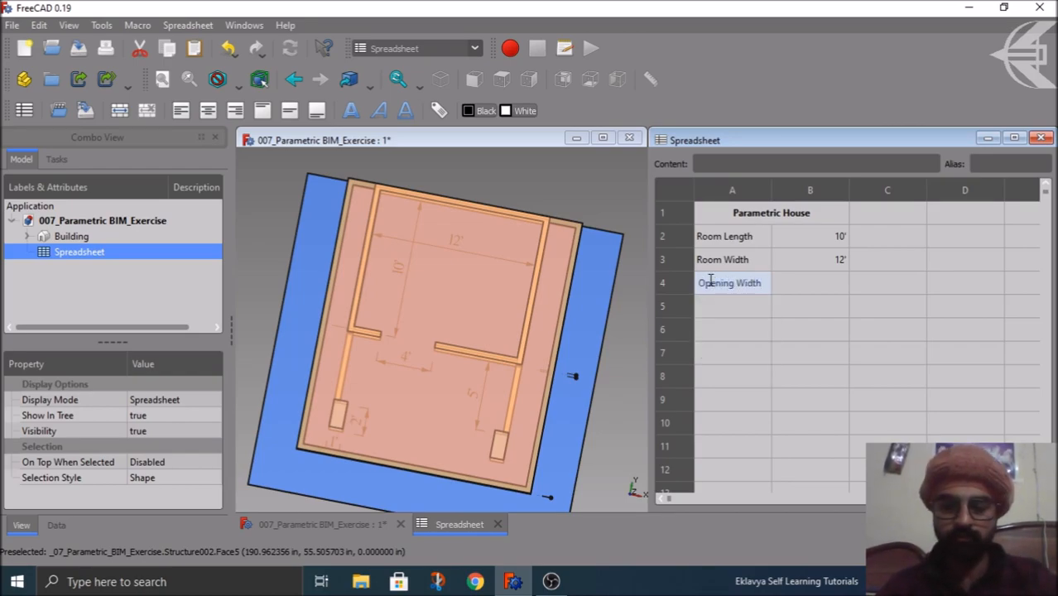
key("Tab")
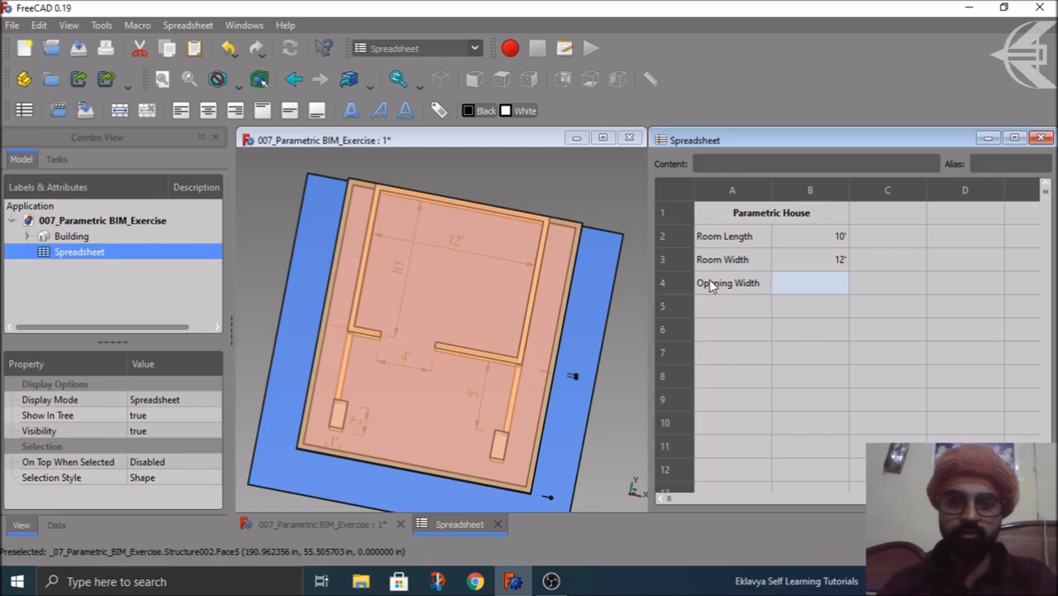
key("Return")
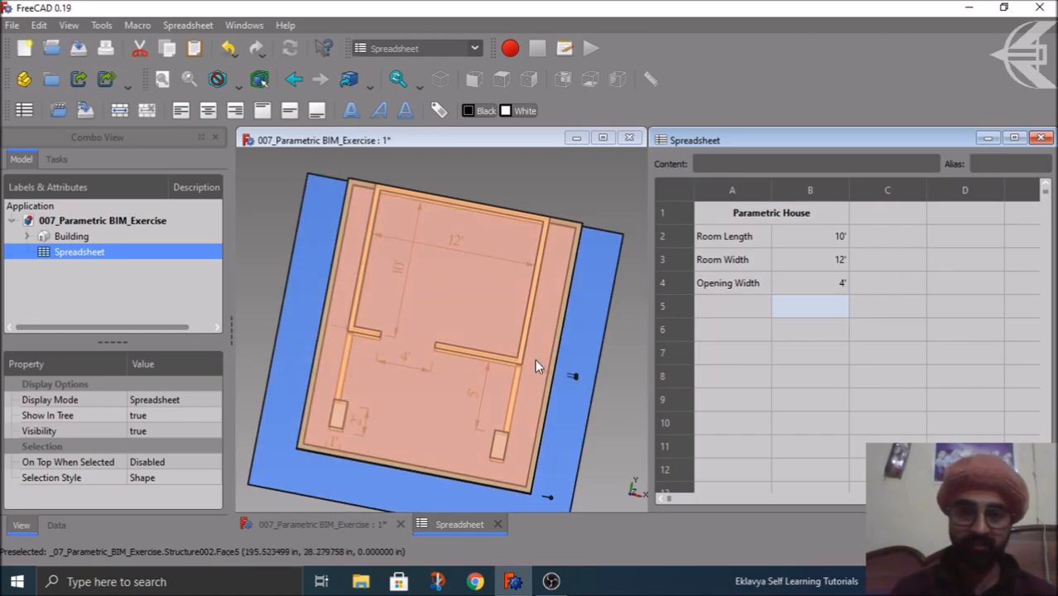
left_click(412, 344)
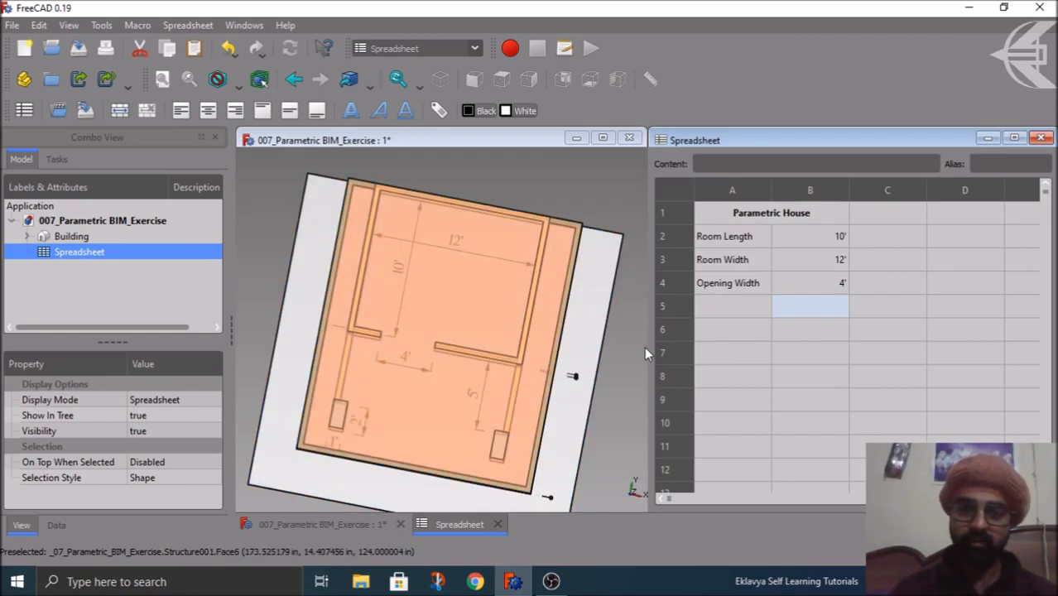
scroll(356, 340, "up", 3)
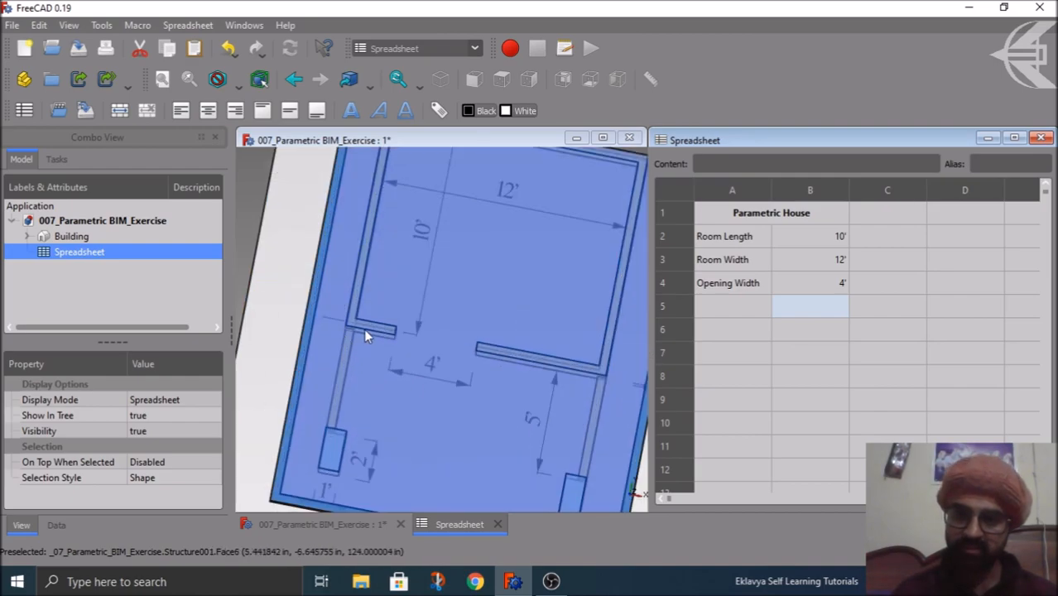
scroll(371, 328, "down", 3)
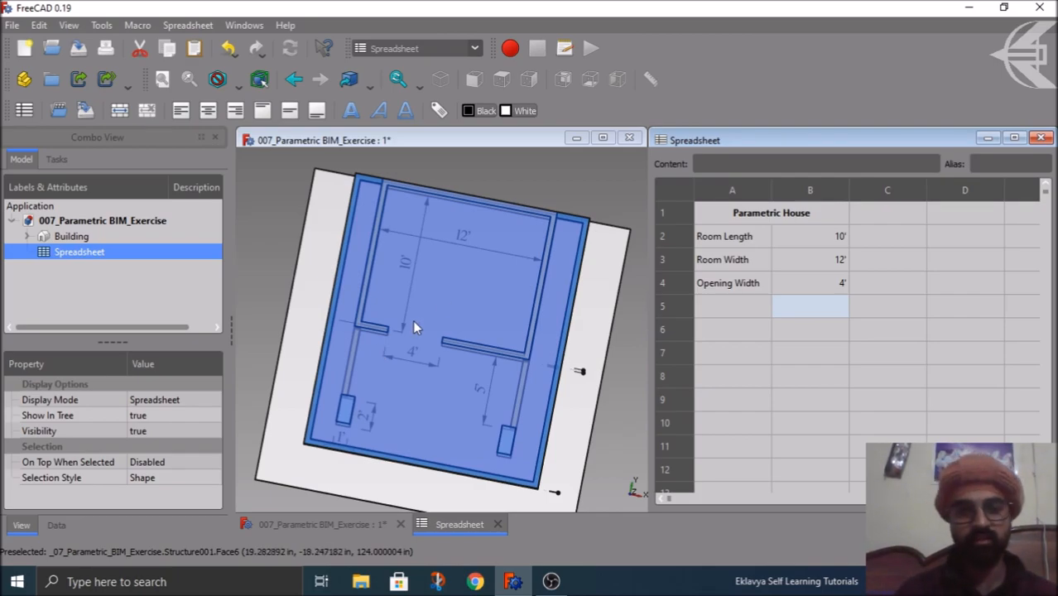
Enter the label "Opening Offset" in cell A5 of the spreadsheet.
left_click(742, 324)
left_click(742, 307)
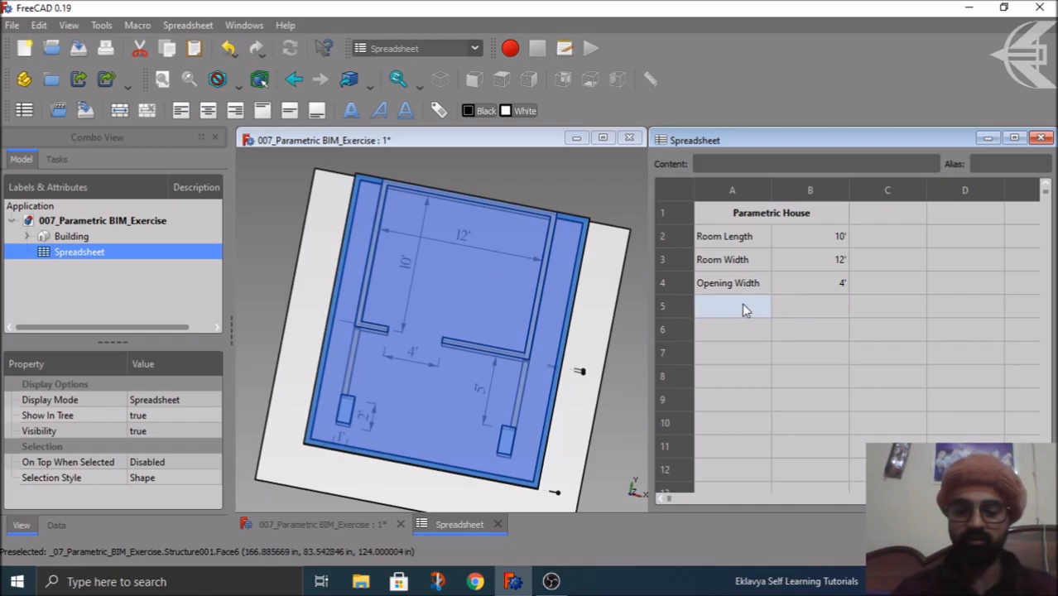
type("O")
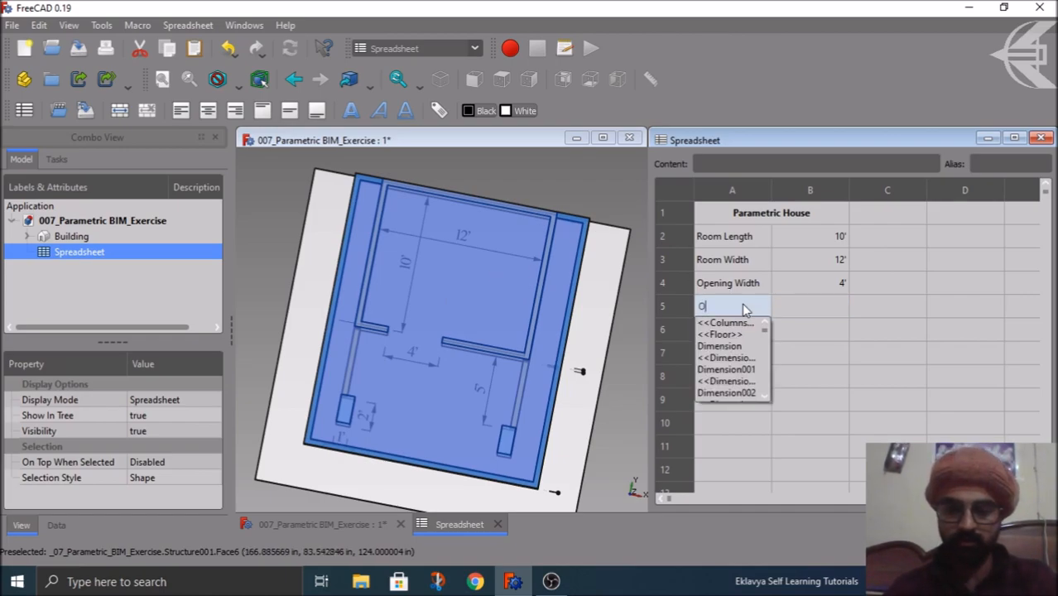
type("pening")
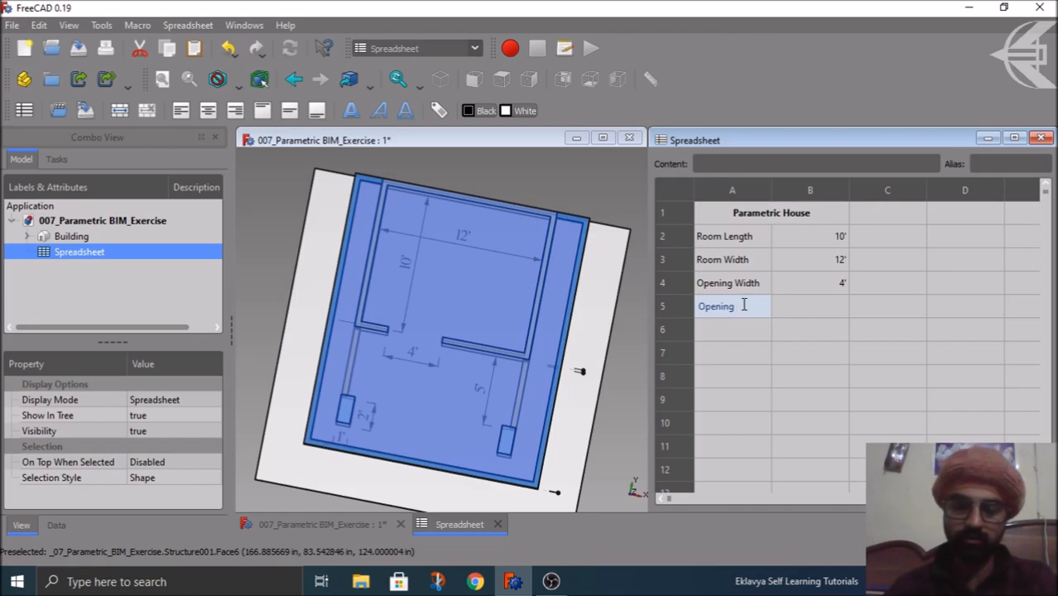
type(" Offset")
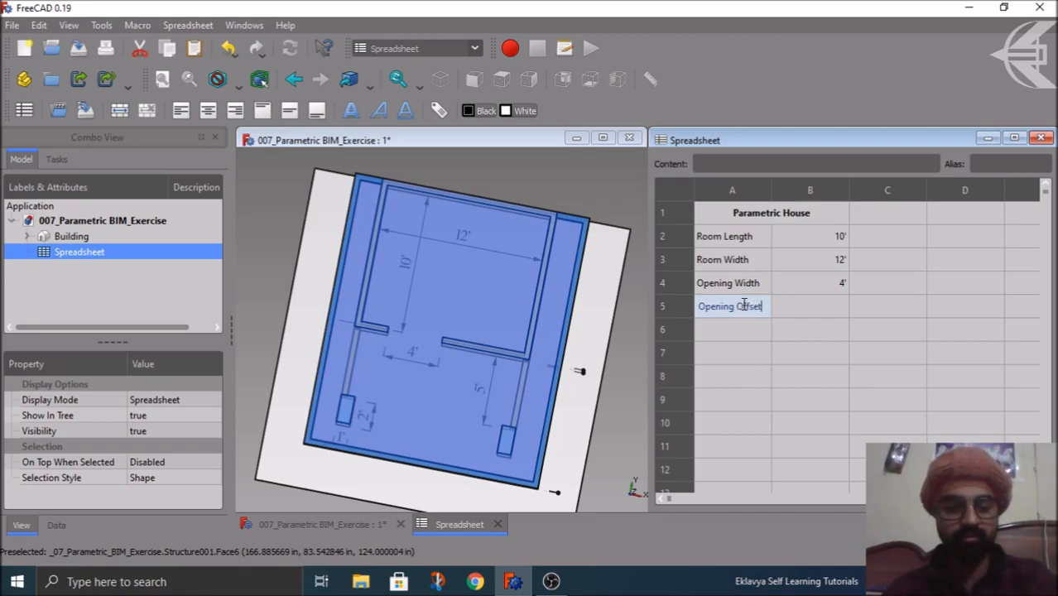
key("Return")
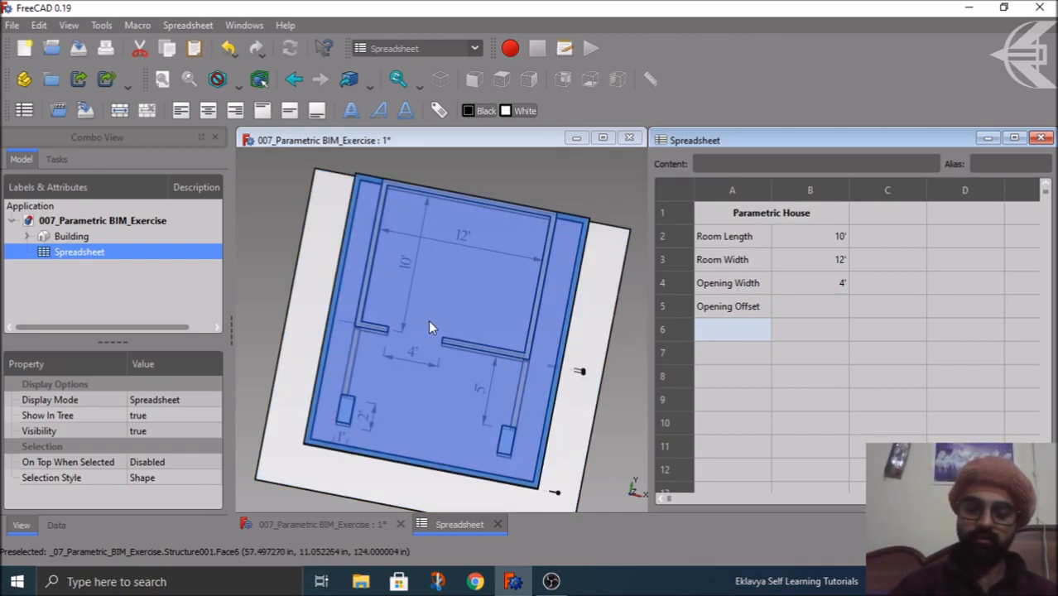
Add a "Wall Extends" row in A6 with the value 5' in B6.
middle_click_drag(613, 447, 639, 306)
scroll(565, 431, "up", 2)
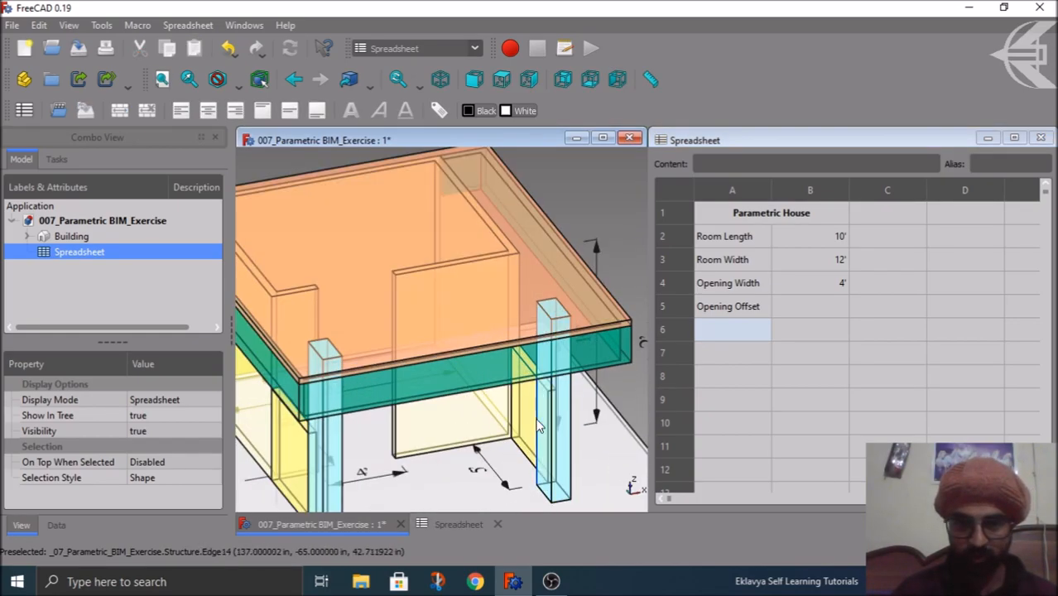
left_click(538, 422)
left_click(528, 415)
scroll(508, 379, "down", 5)
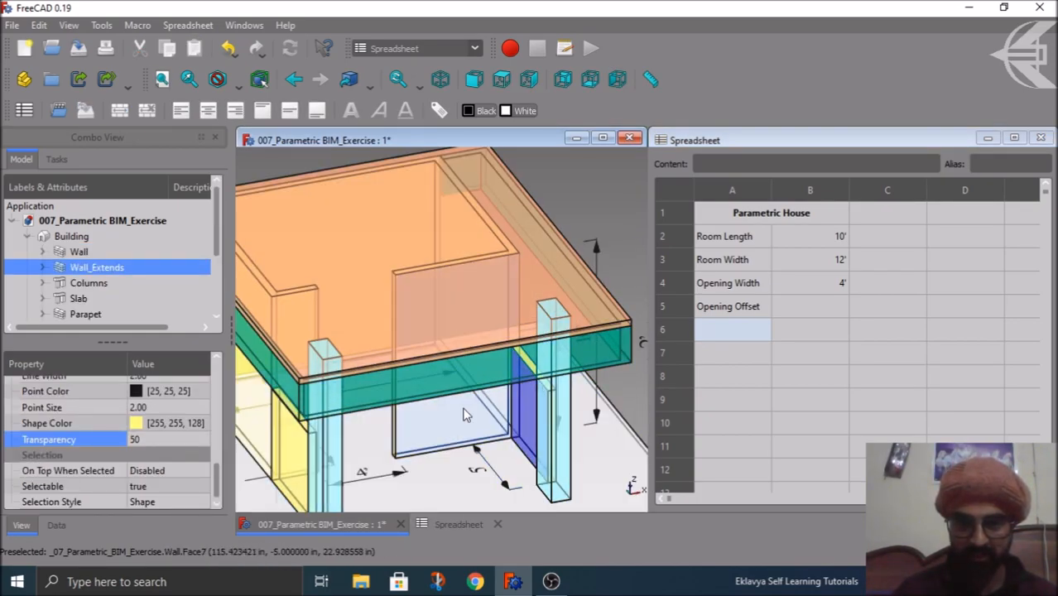
middle_click_drag(528, 395, 572, 477)
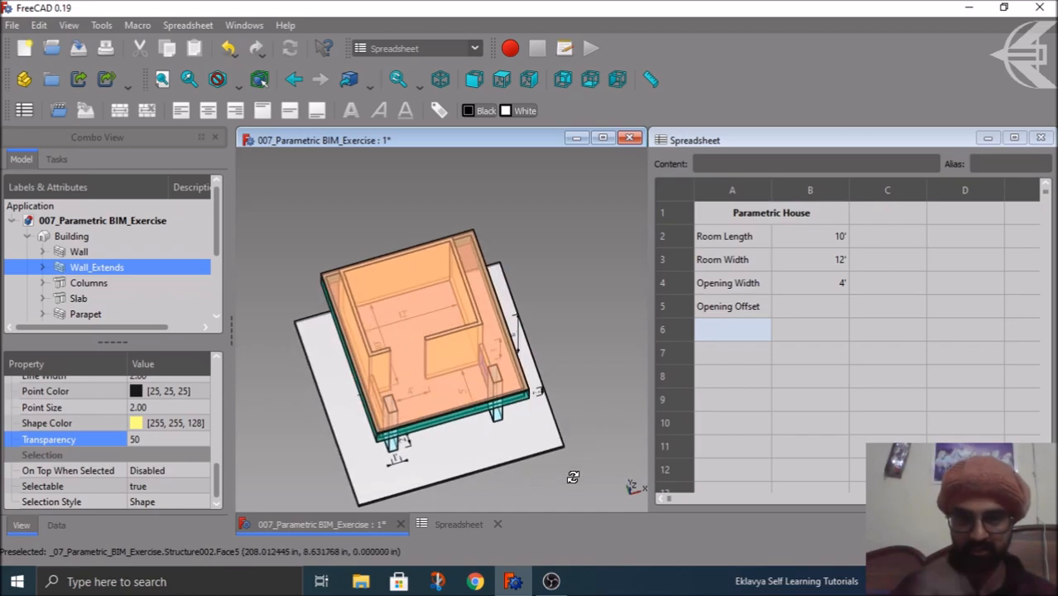
left_click(595, 328)
left_click(501, 80)
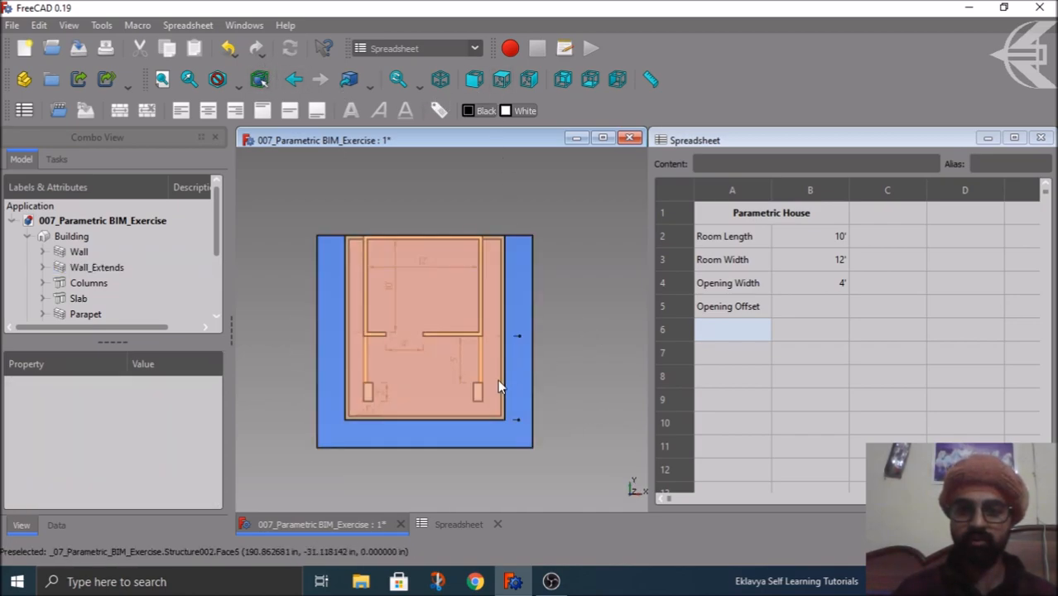
left_click(722, 349)
left_click(718, 332)
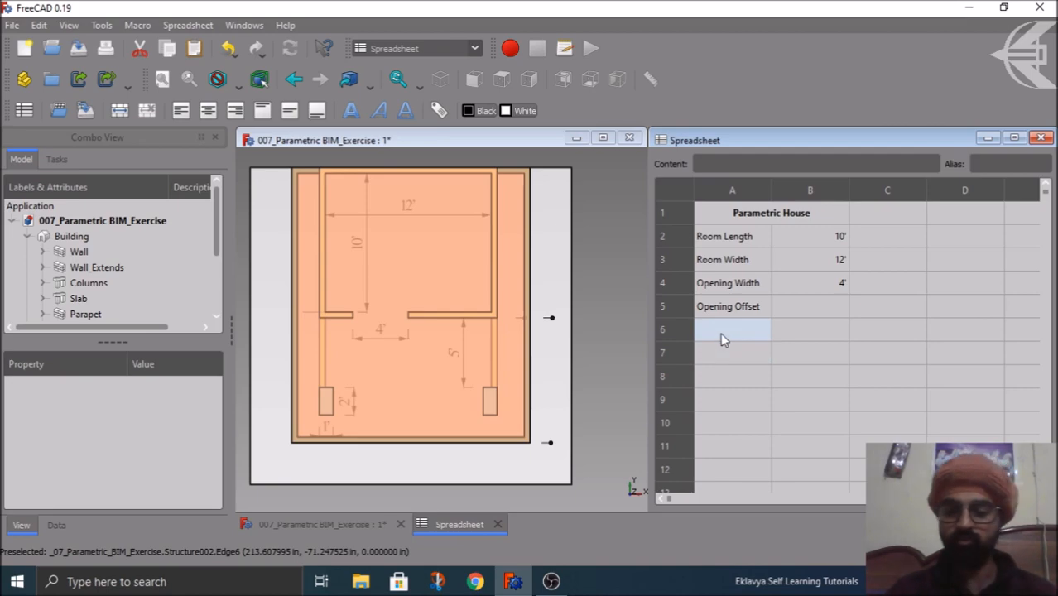
type("Wall Extends")
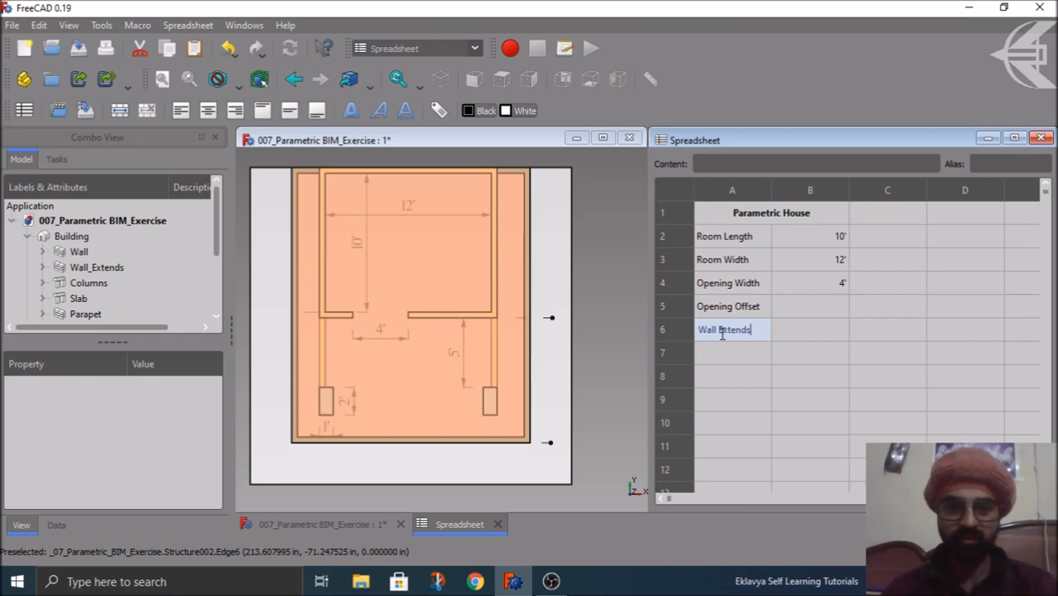
key("Tab")
type("5'")
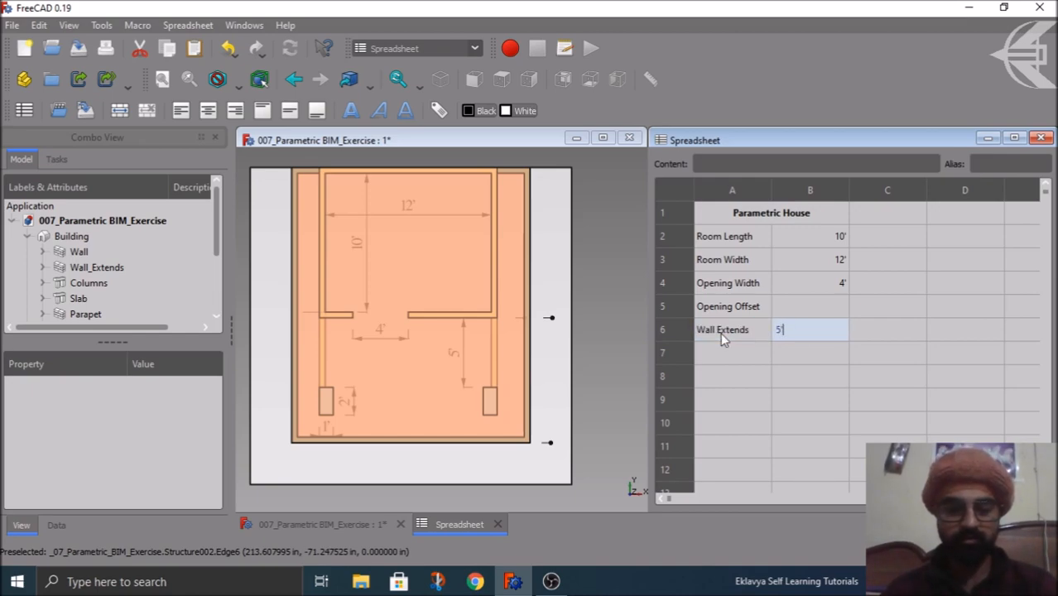
key("shift+Return")
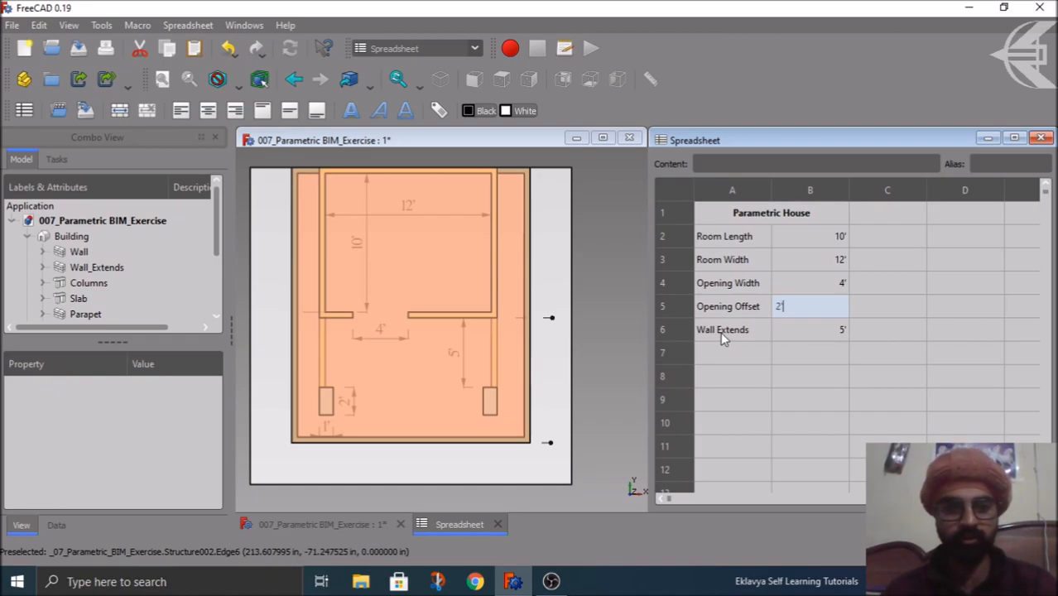
Set the Opening Offset value in B5 to 2'.
type("2'")
key("Return")
key("Return")
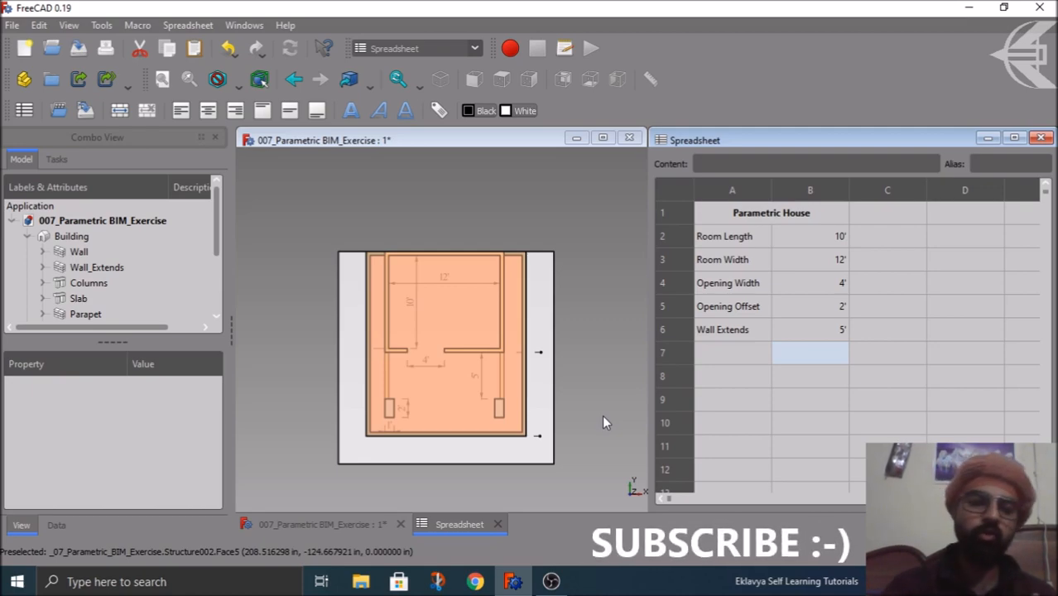
Add a "Wall Thickness" row in A7 with the value 5" in B7.
left_click(397, 439)
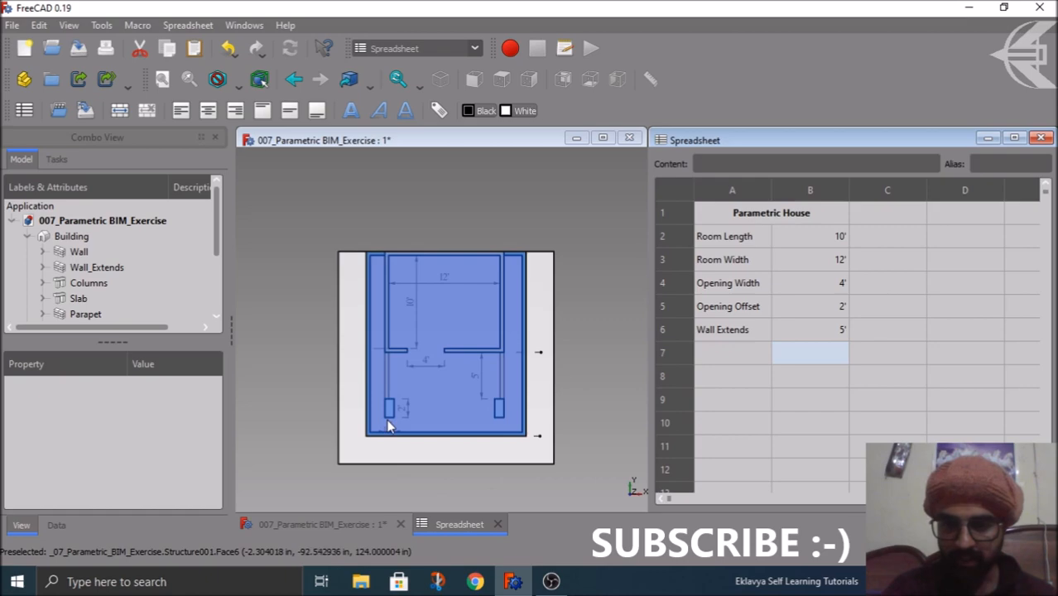
scroll(386, 431, "up", 5)
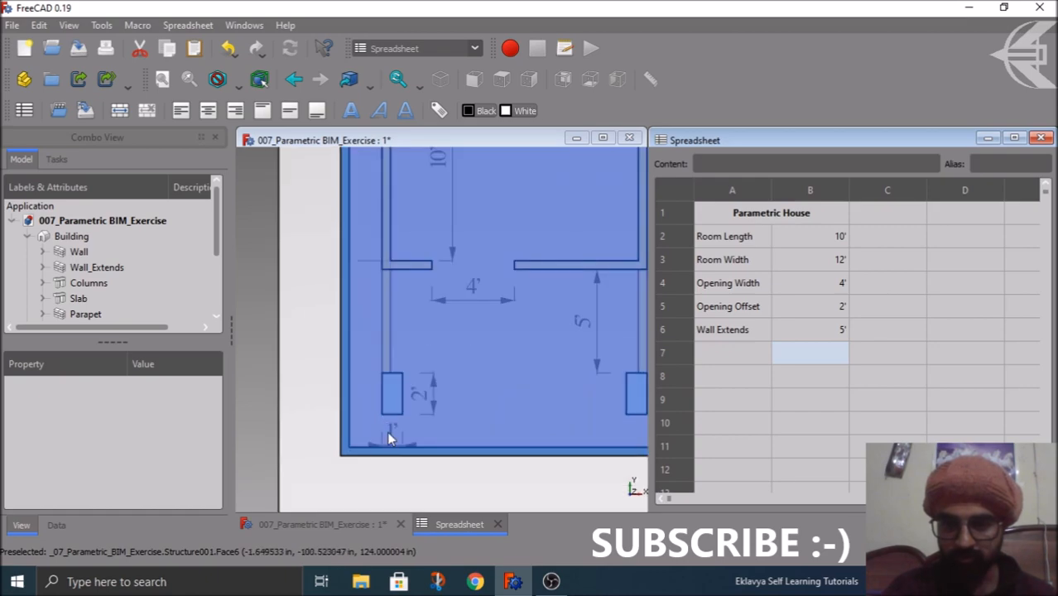
left_click(815, 404)
left_click(714, 353)
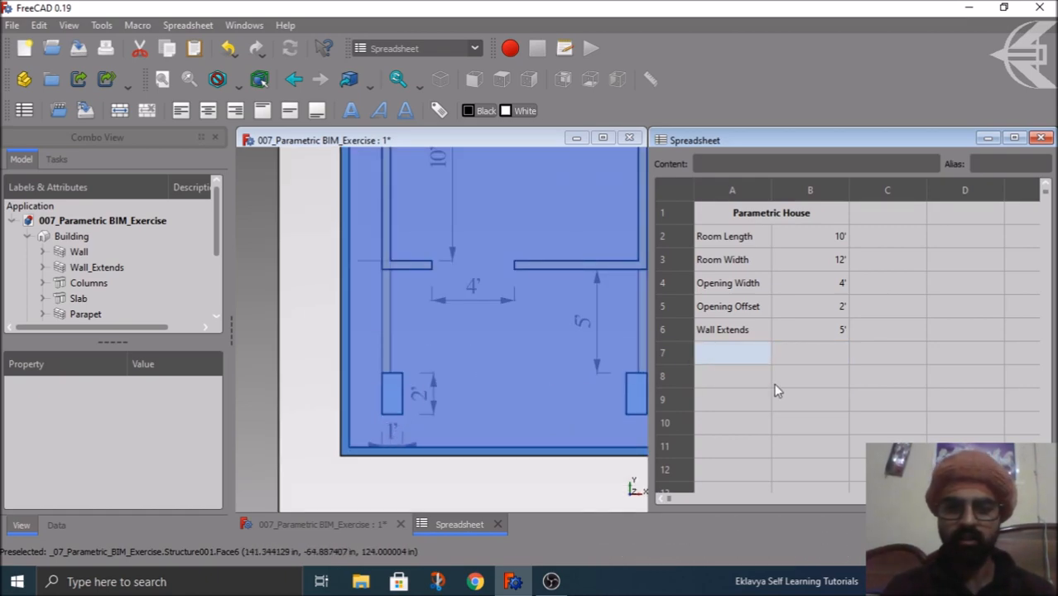
type("Wall ")
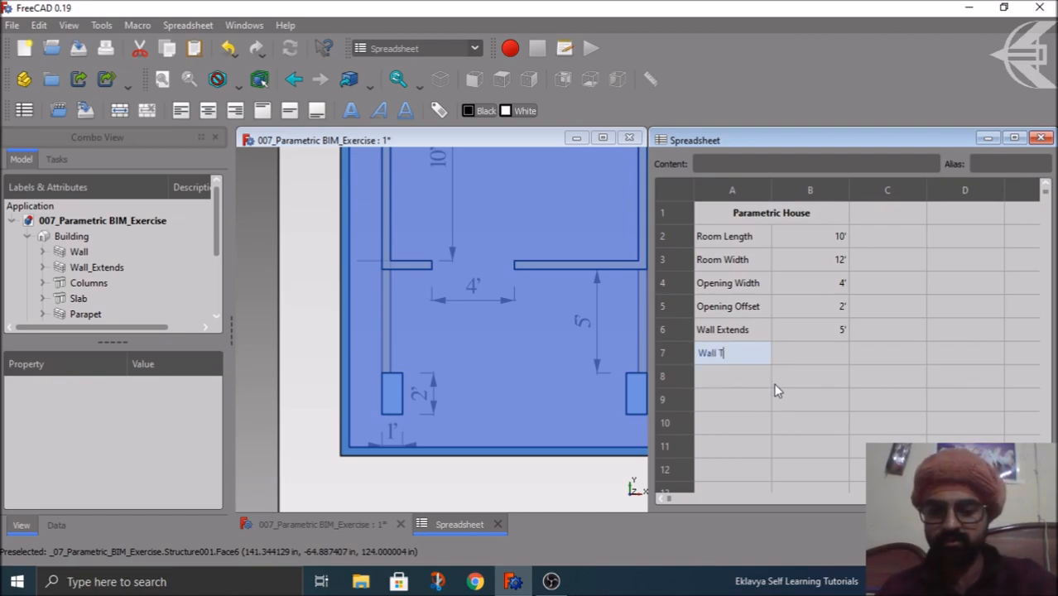
type("Thickness")
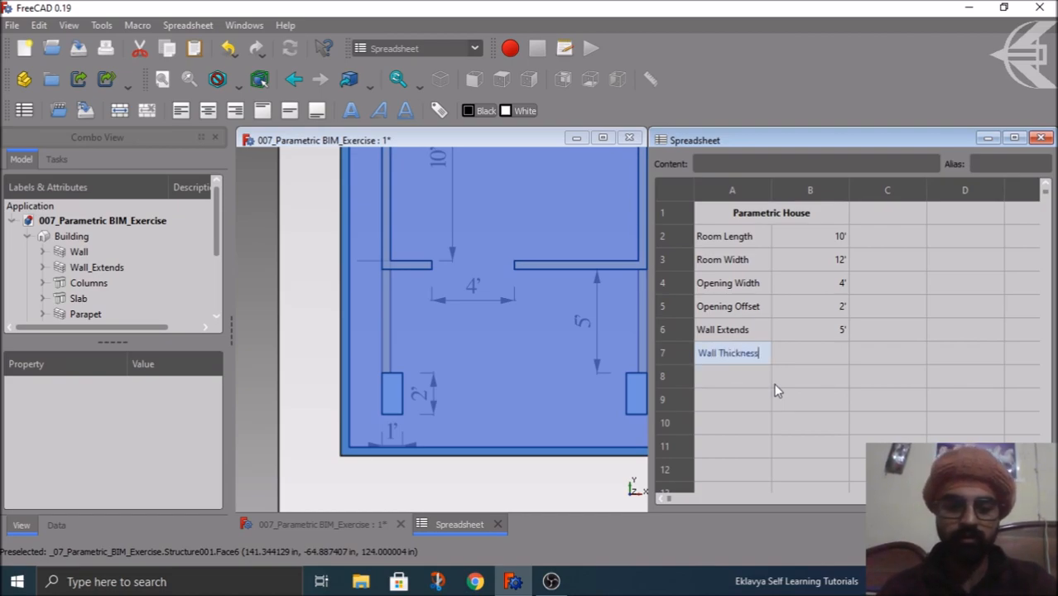
key("Tab")
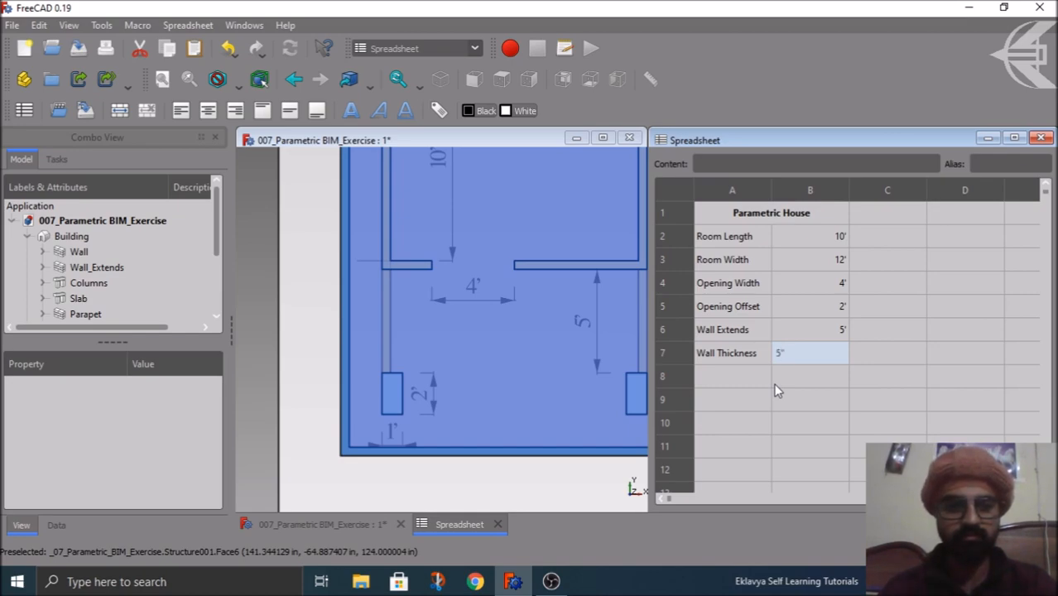
key("Return")
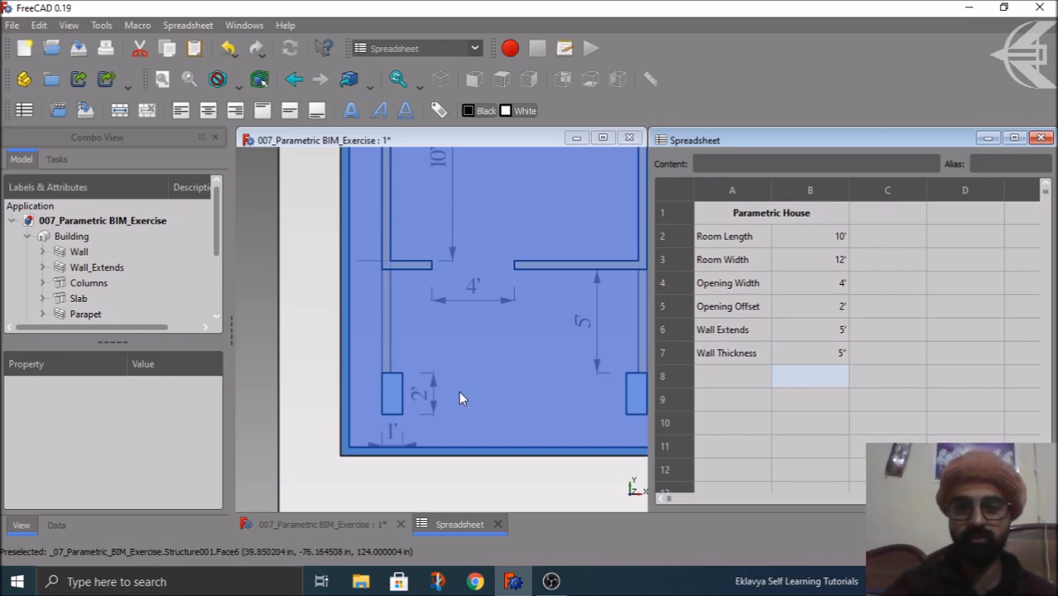
Enter the labels "Wall Height" in A8 and "Extends Height" in A9.
scroll(393, 369, "down", 2)
scroll(395, 369, "down", 2)
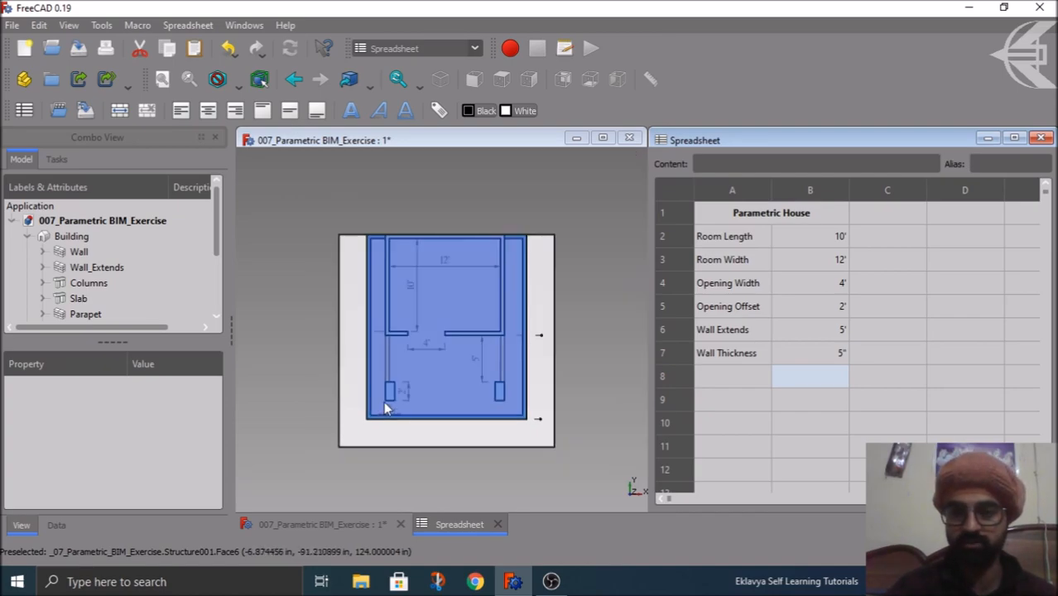
middle_click_drag(581, 434, 516, 355)
left_click(727, 400)
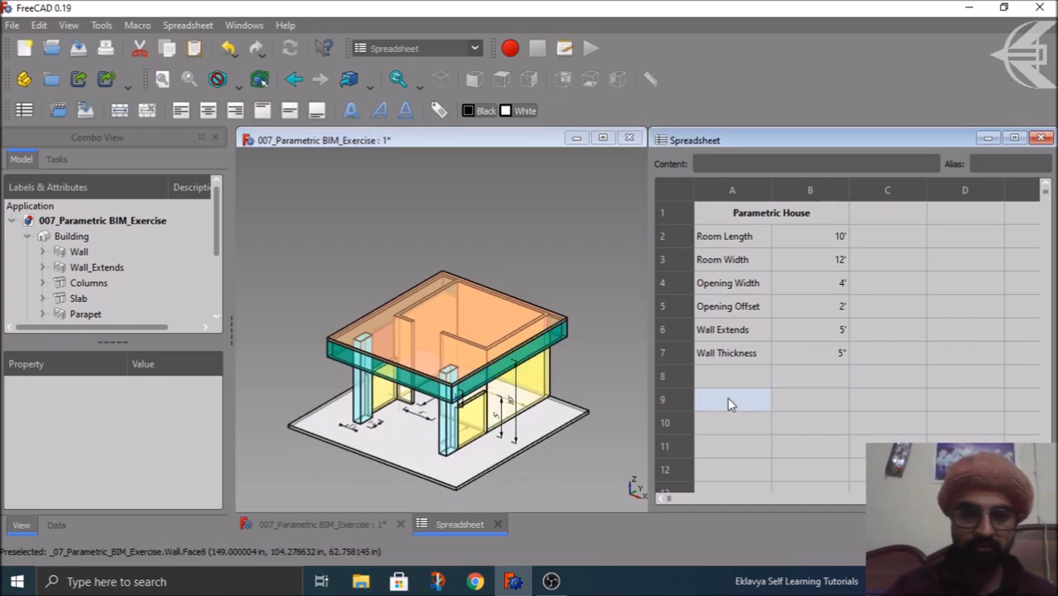
left_click(728, 373)
type("Wall ")
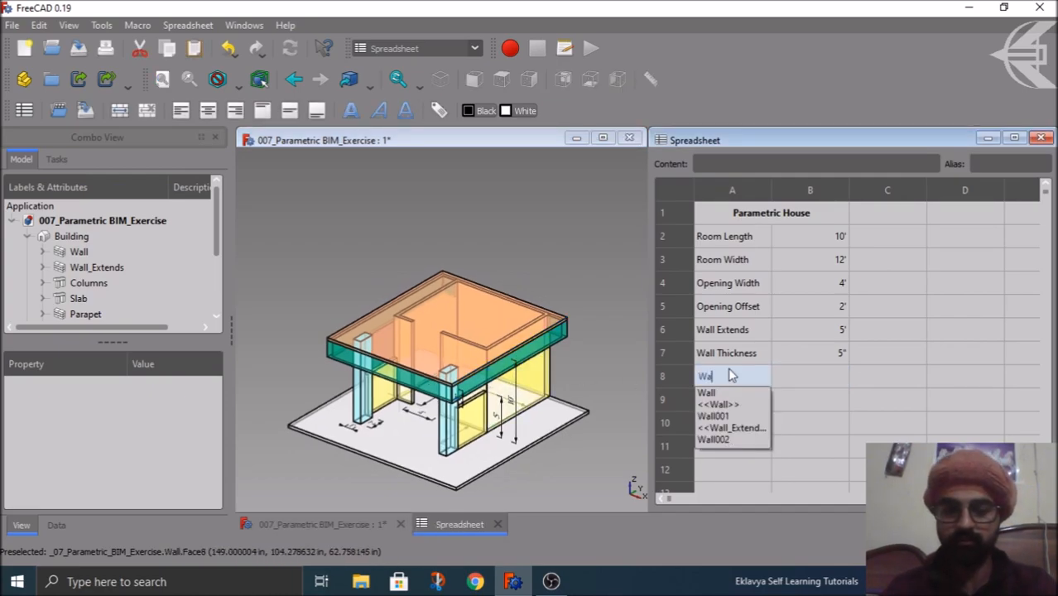
type("Height")
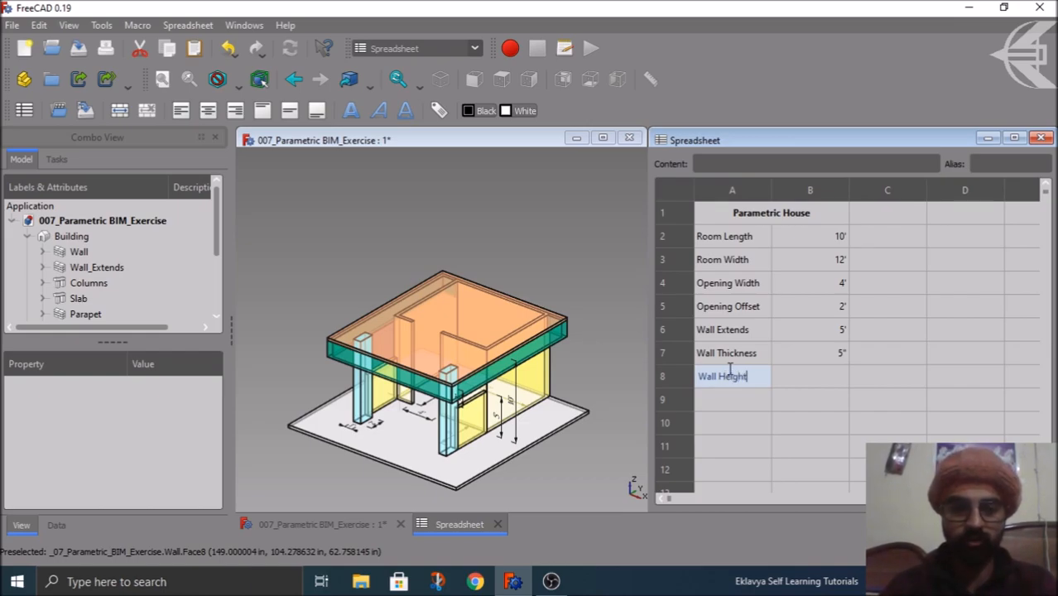
key("Return")
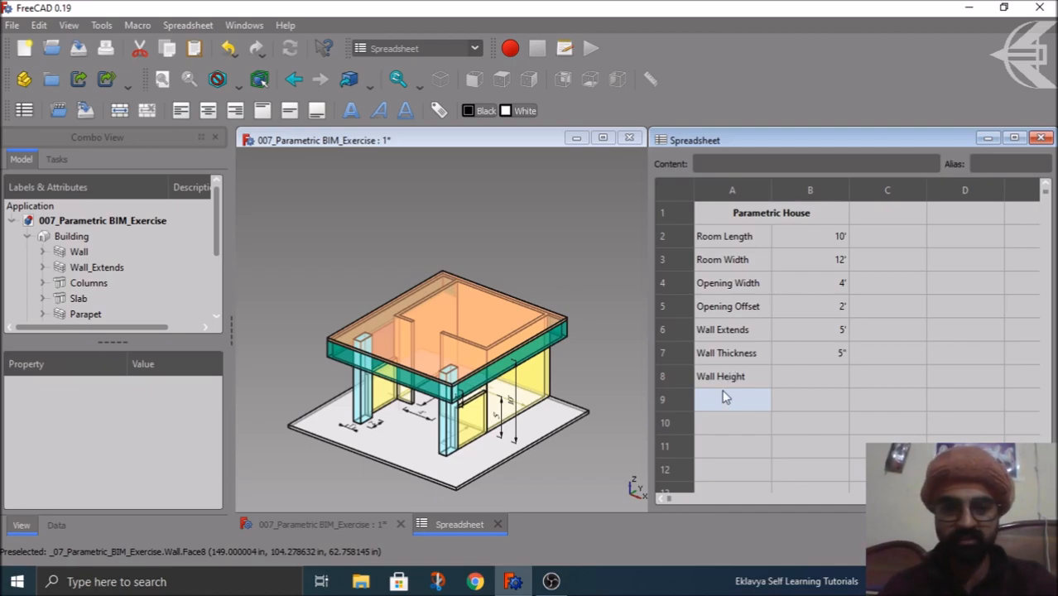
type("Extends Height")
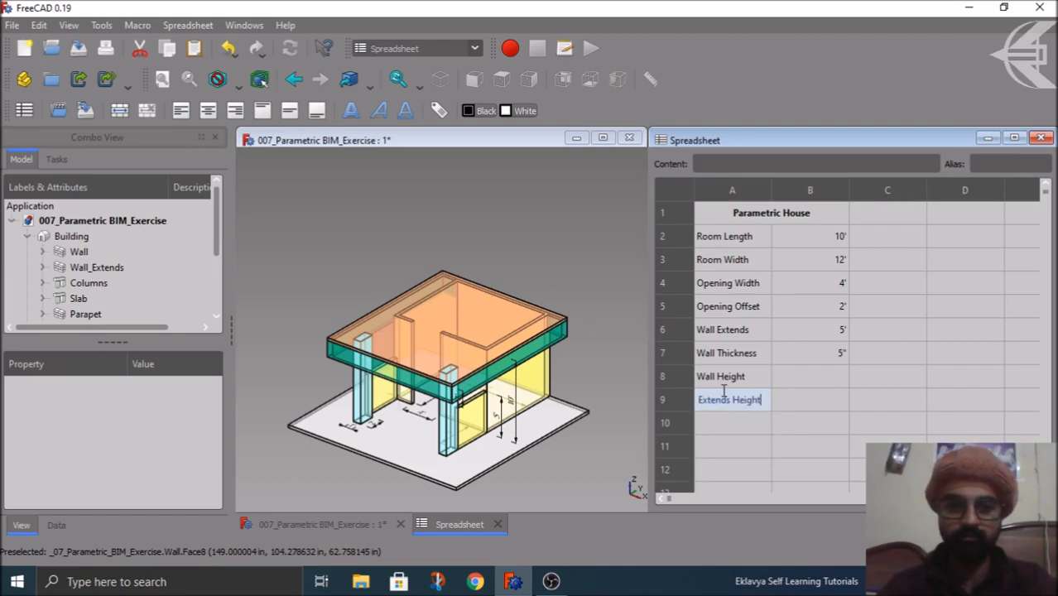
key("Return")
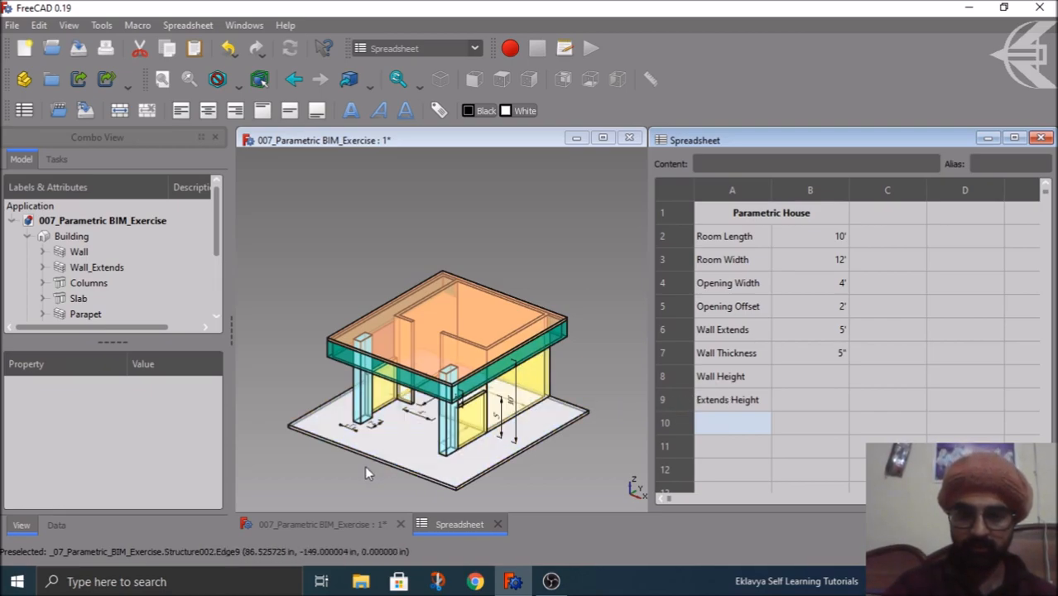
Enter the labels "Column Length" in A10 and "Column Width" in A11.
middle_click_drag(293, 376, 302, 440)
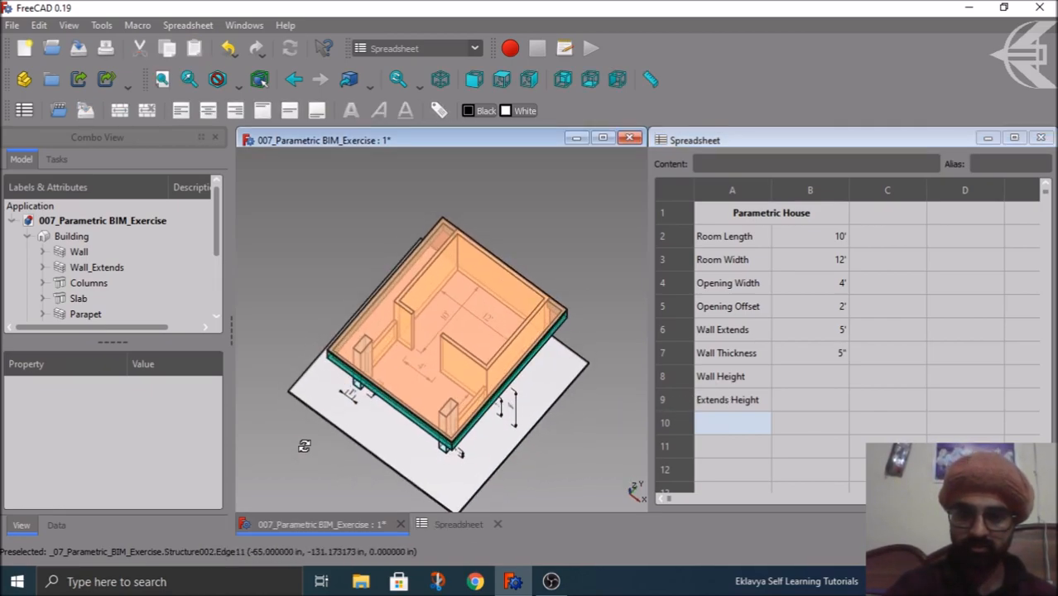
left_click(733, 425)
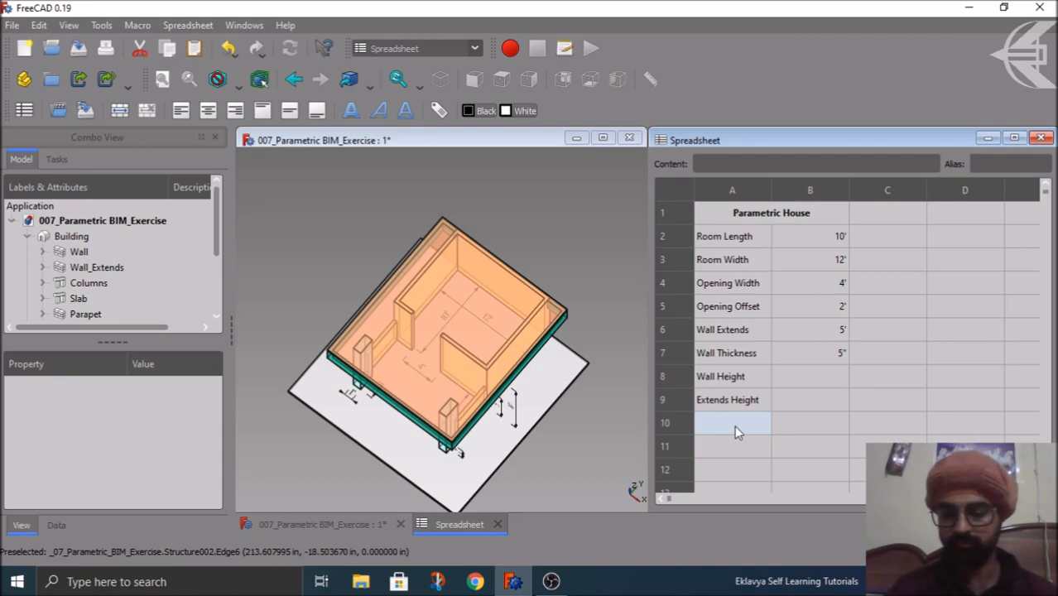
type("Column Length")
key("Return")
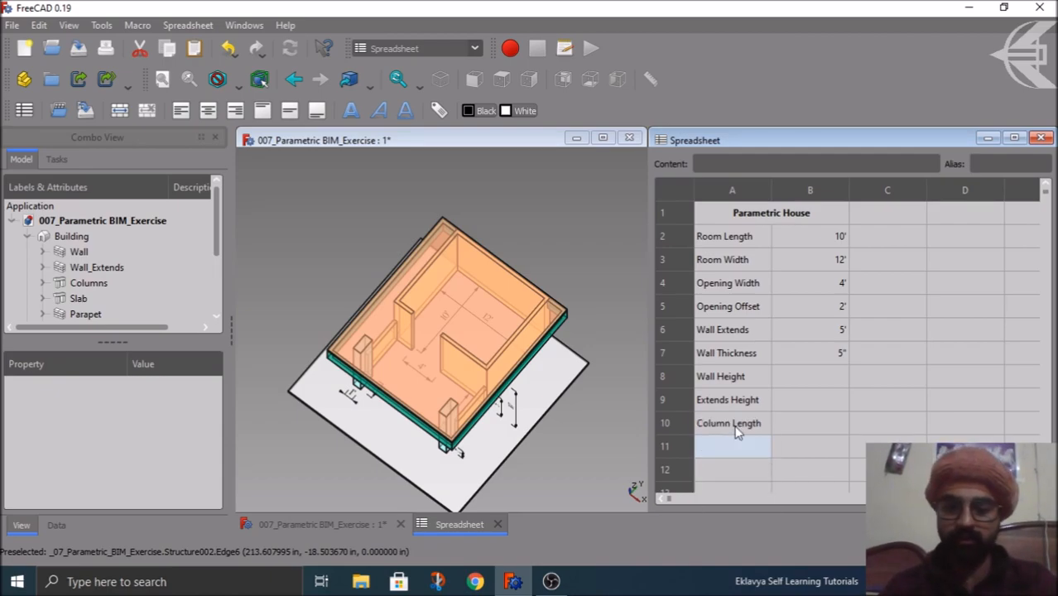
type("Column Width")
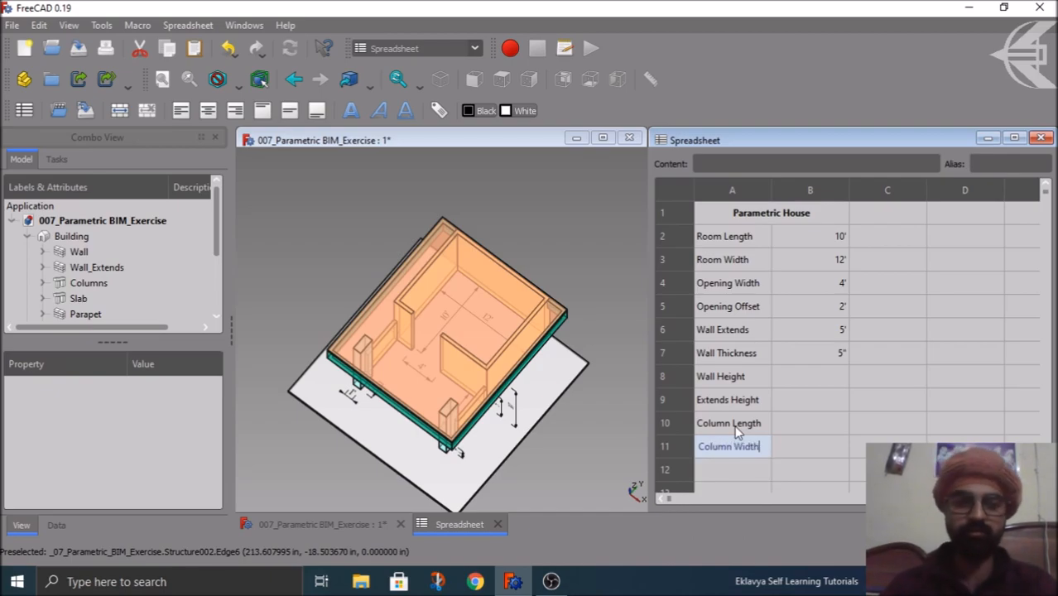
Set the Wall Height value in B8 to 10' to match the dimension on the house model.
scroll(386, 328, "down", 2)
middle_click_drag(363, 468, 359, 437)
middle_click_drag(479, 429, 543, 378)
scroll(523, 368, "up", 3)
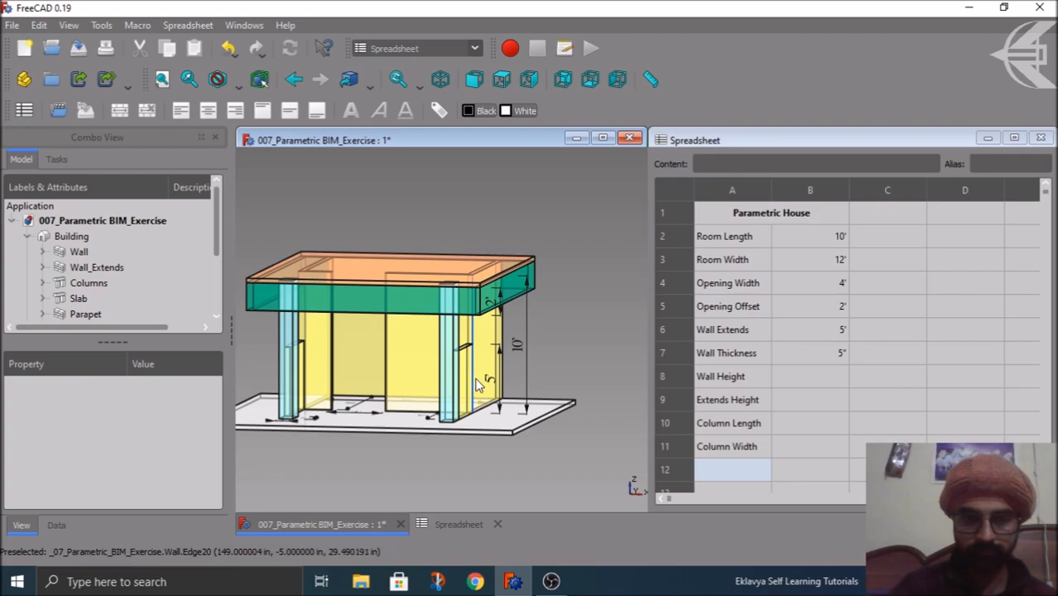
left_click(836, 379)
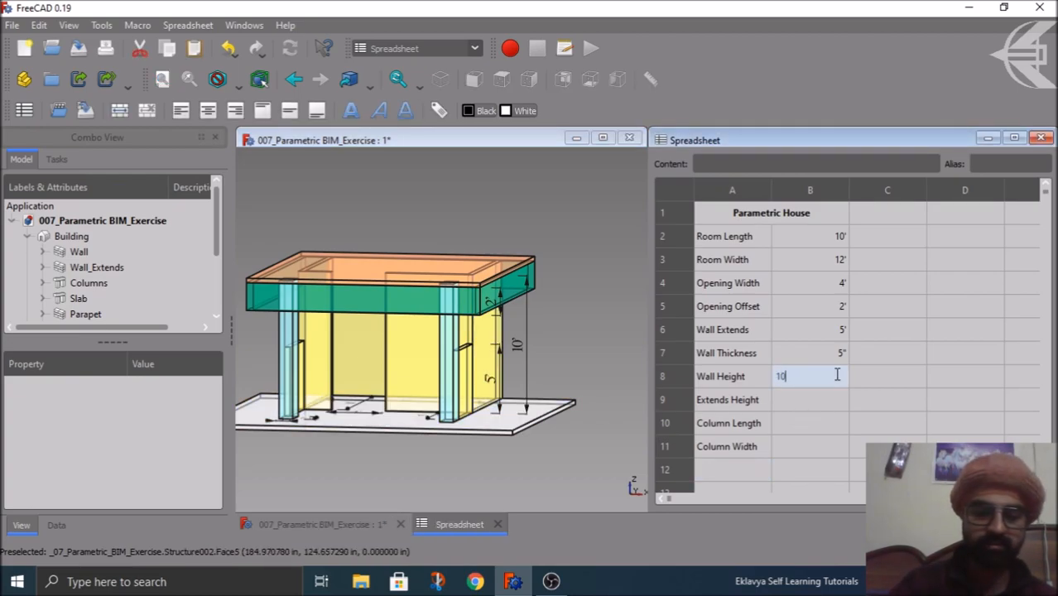
key("Return")
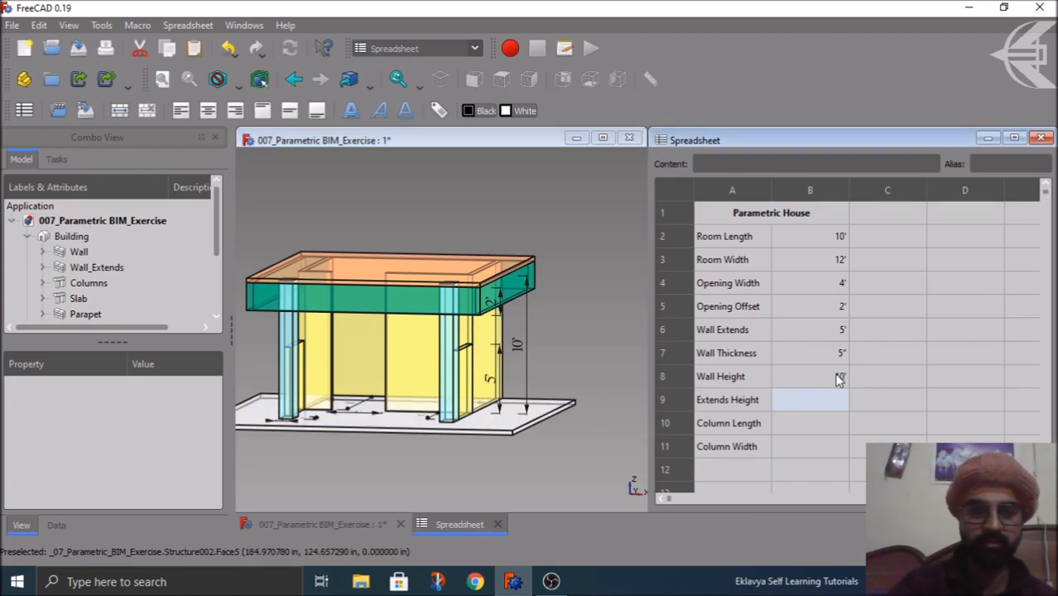
Set the Extends Height value in B9 to 5' to match the dimension on the house model.
left_click(590, 418)
key("0")
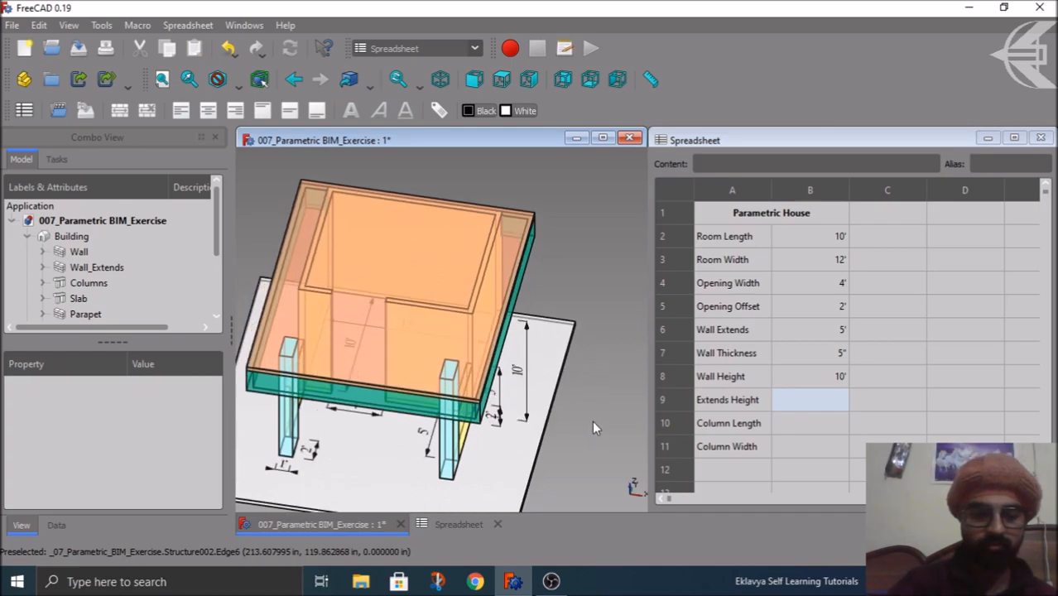
key("2")
left_click(828, 398)
type("5'")
key("Return")
Enter the column dimensions from the model: 2' for Column Length in B10 and 1' for Column Width in B11.
scroll(534, 361, "down", 2)
middle_click_drag(579, 329, 597, 438)
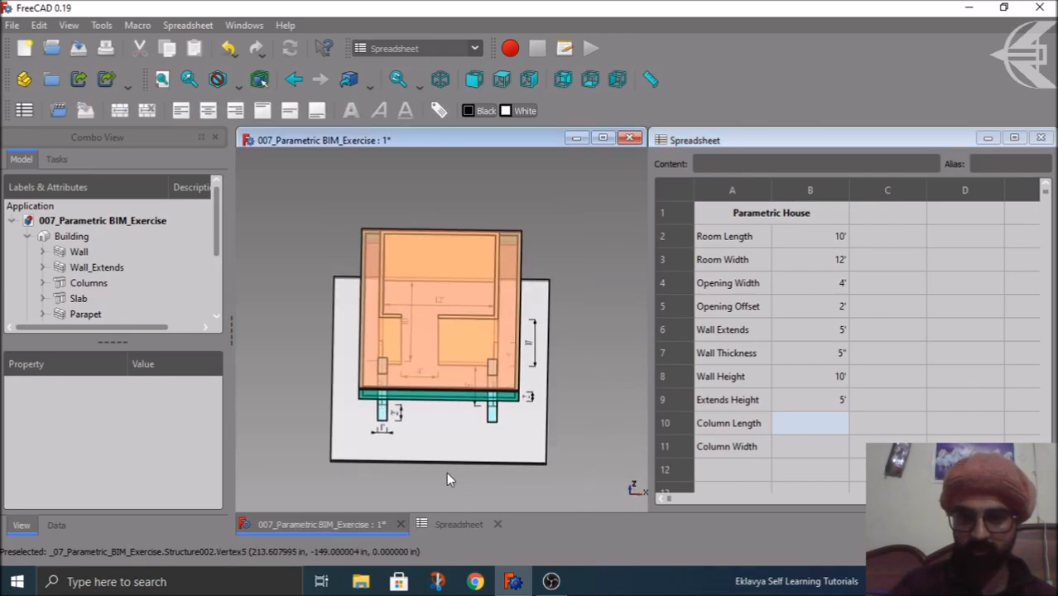
scroll(390, 460, "up", 2)
left_click(818, 425)
type("2'")
key("Return")
type("1")
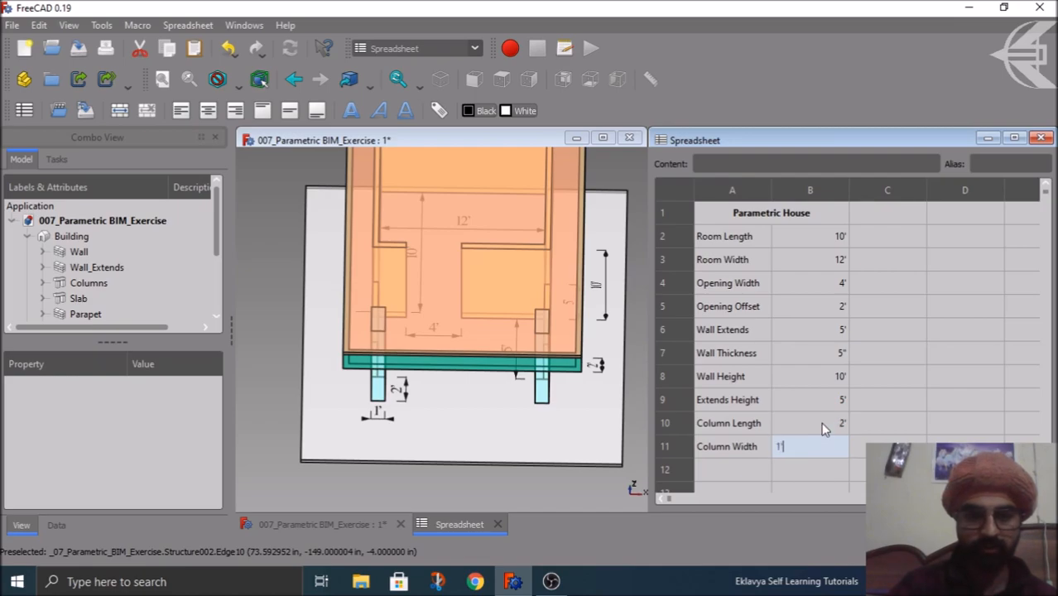
type("'")
key("Return")
Enter the label "Parapet Depth" in A12 below the Column Width row.
scroll(322, 272, "down", 2)
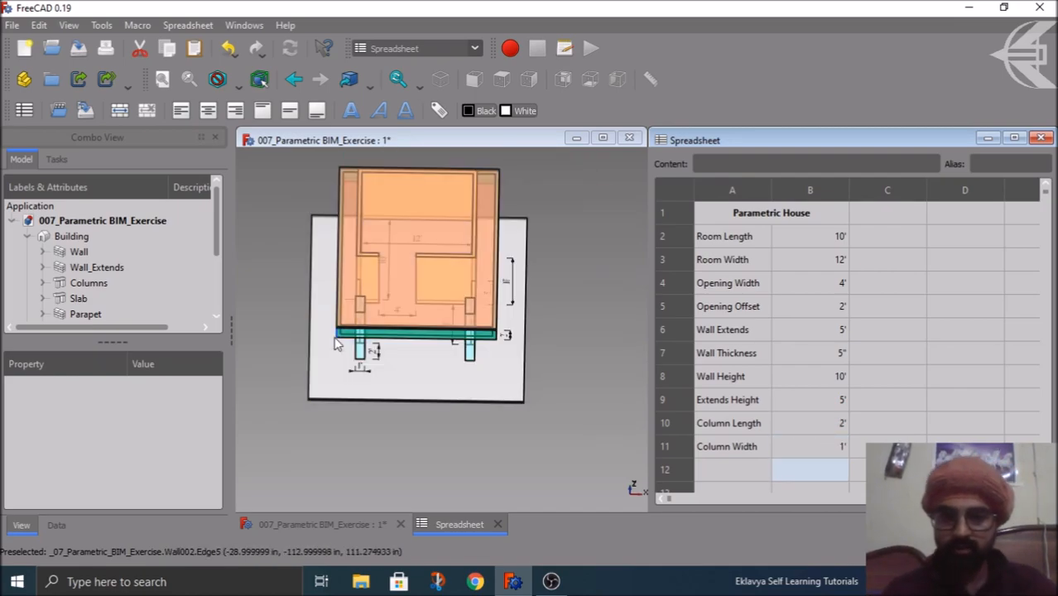
middle_click_drag(563, 405, 542, 343)
scroll(488, 308, "up", 5)
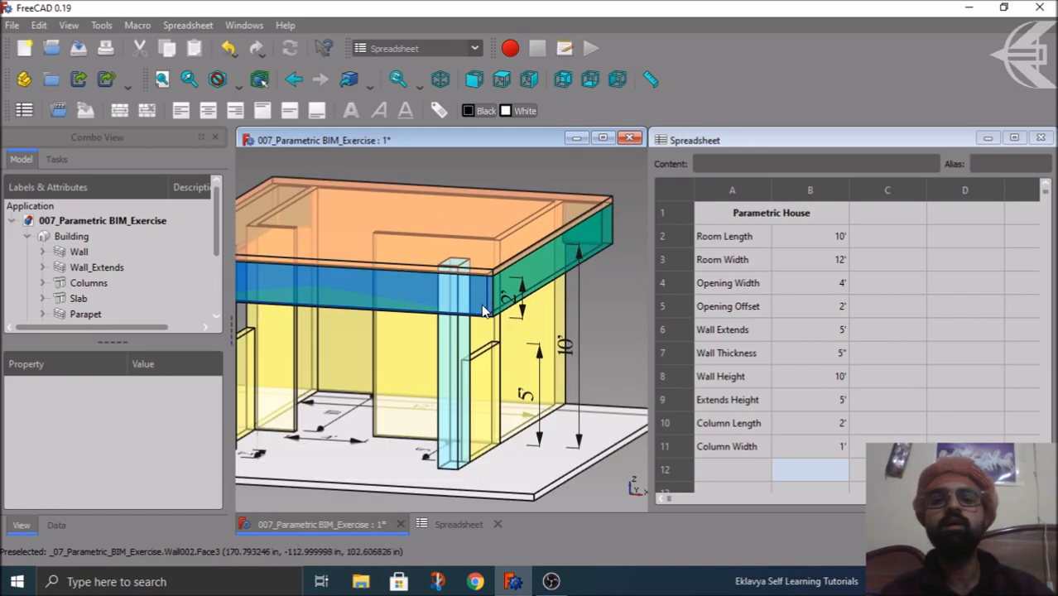
scroll(487, 310, "down", 3)
left_click(729, 467)
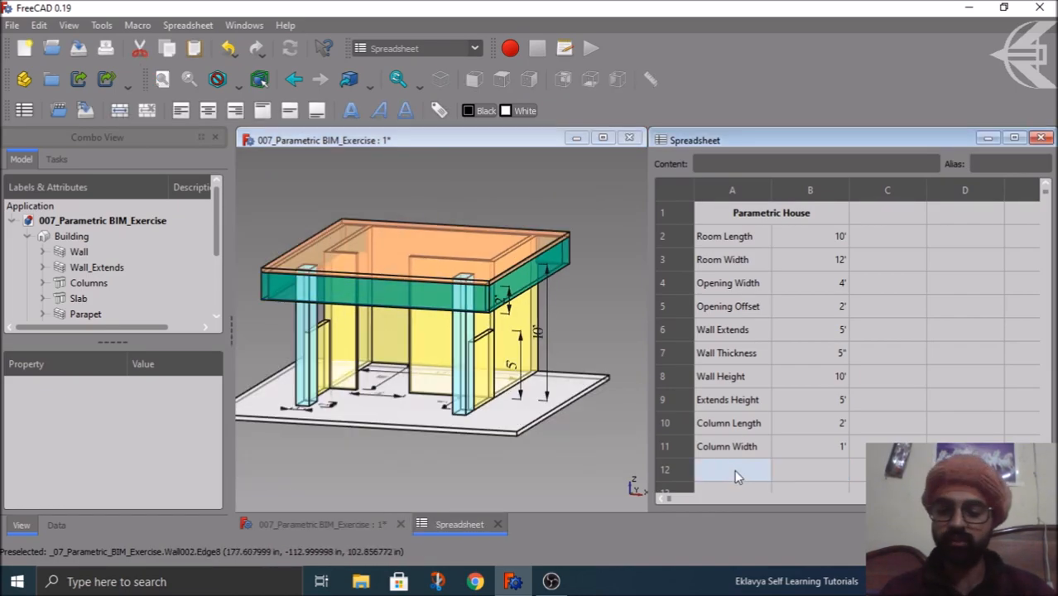
type("Parapet")
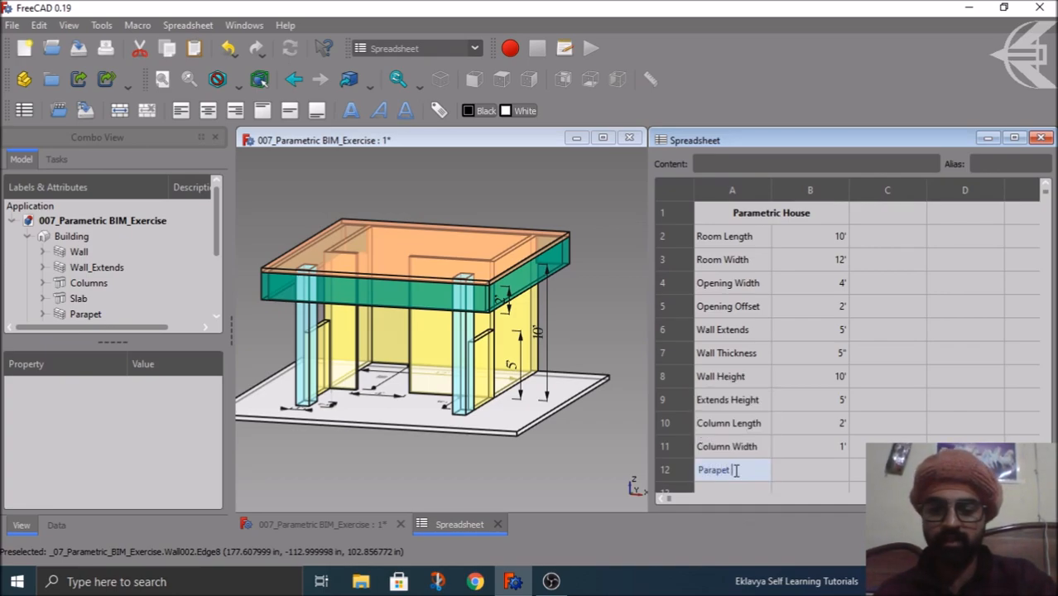
type(" Depth")
key("Return")
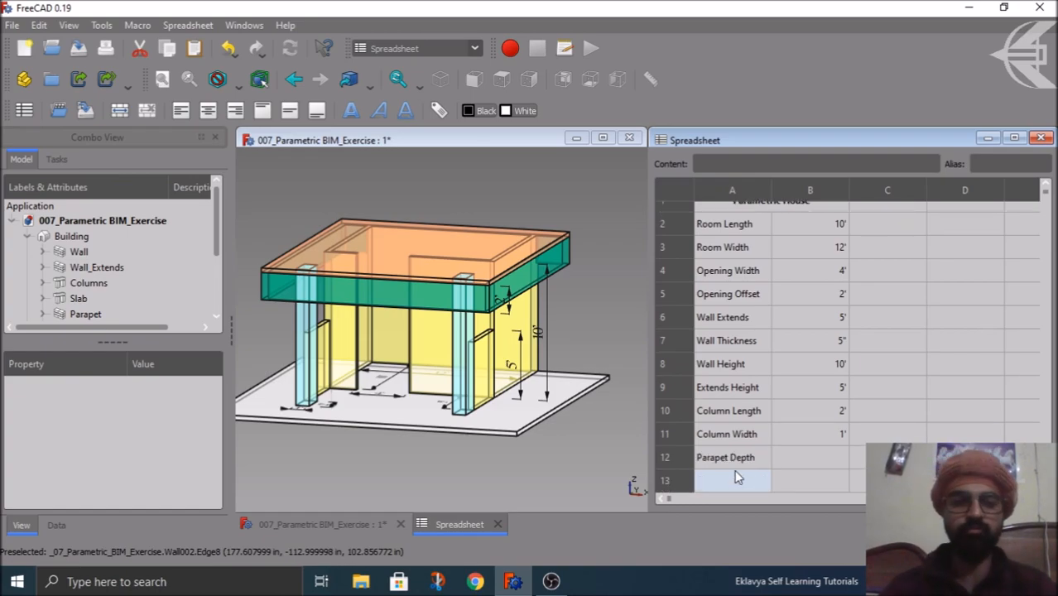
Enter the label "Slab Thickness" in A13 below Parapet Depth.
scroll(507, 313, "down", 2)
middle_click_drag(508, 251, 562, 291)
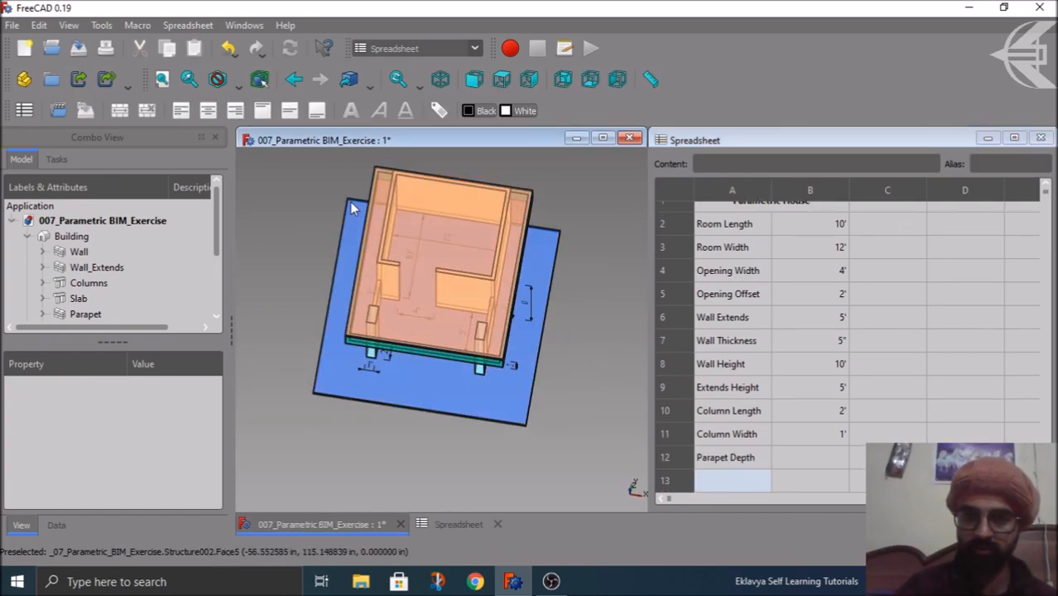
middle_click_drag(550, 362, 562, 345)
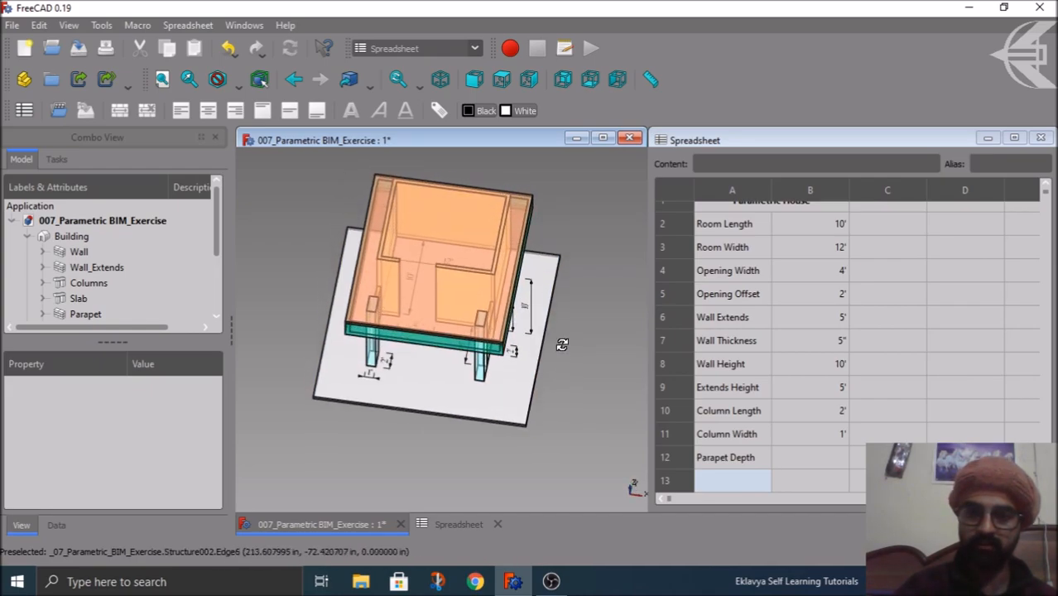
left_click(739, 482)
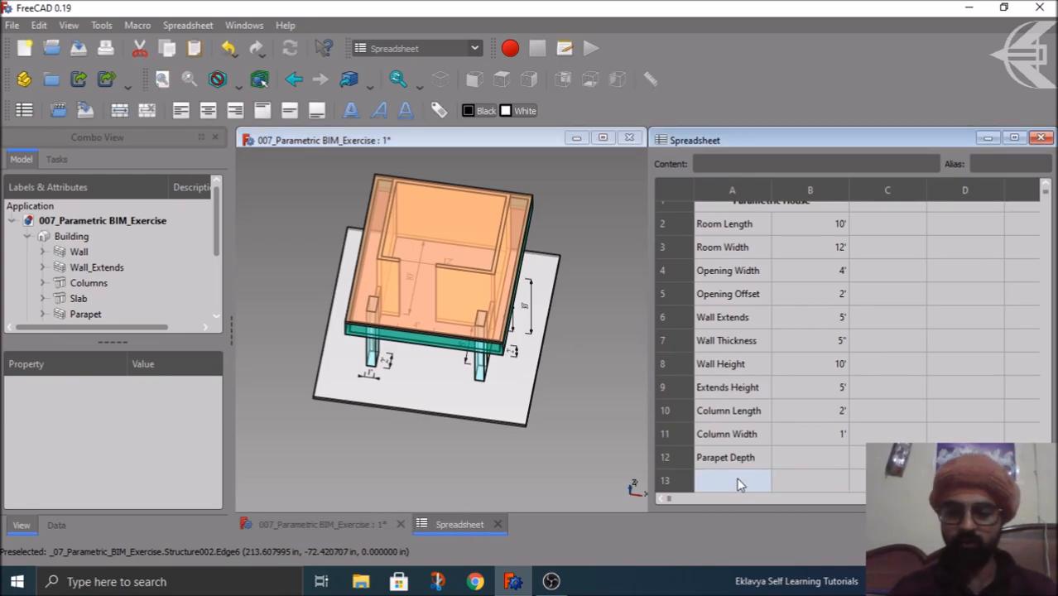
type("Slab")
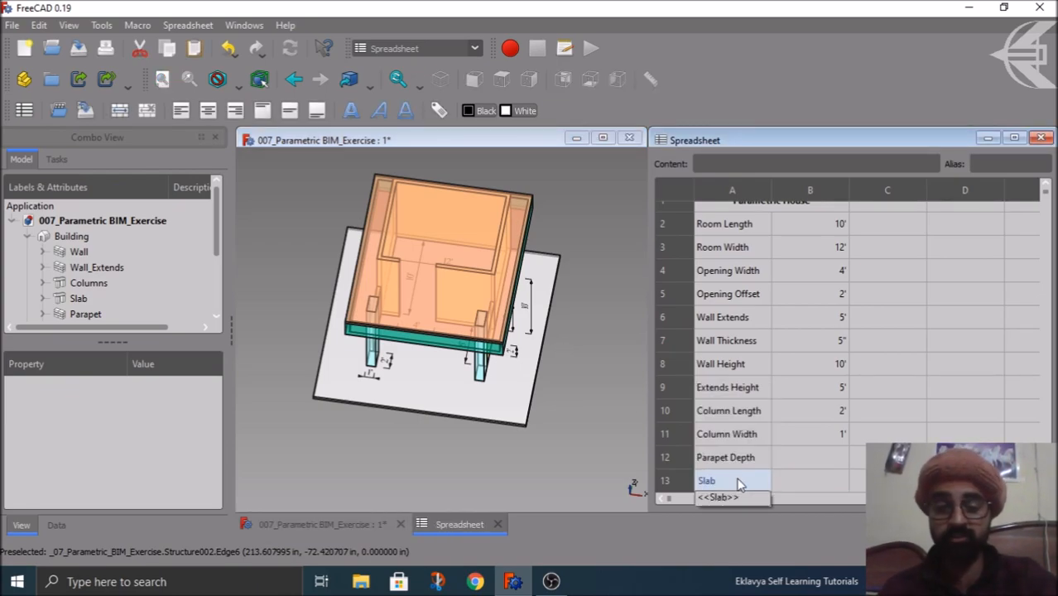
type(" Thickness")
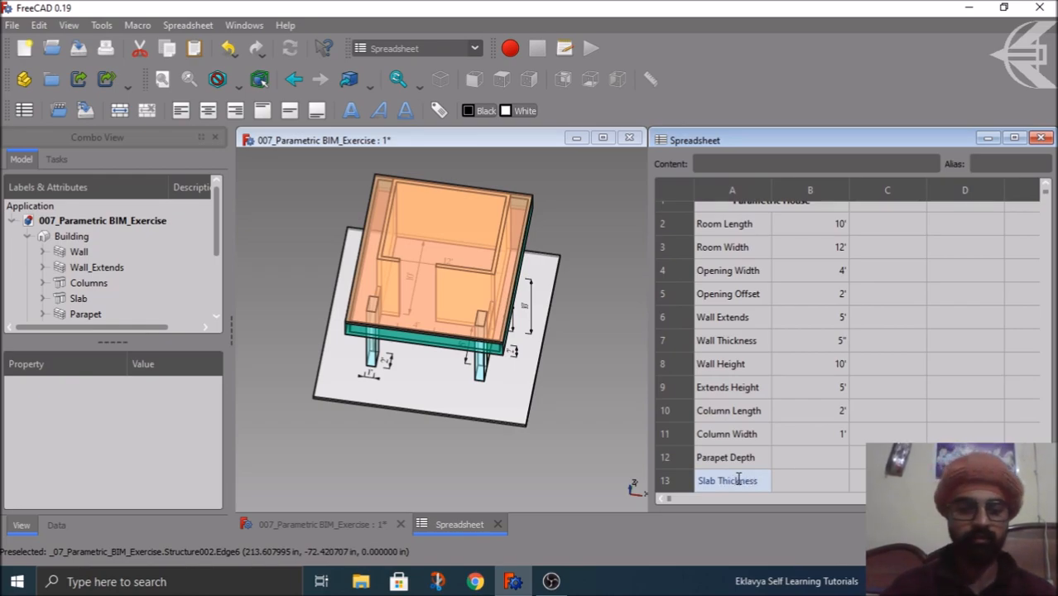
key("Return")
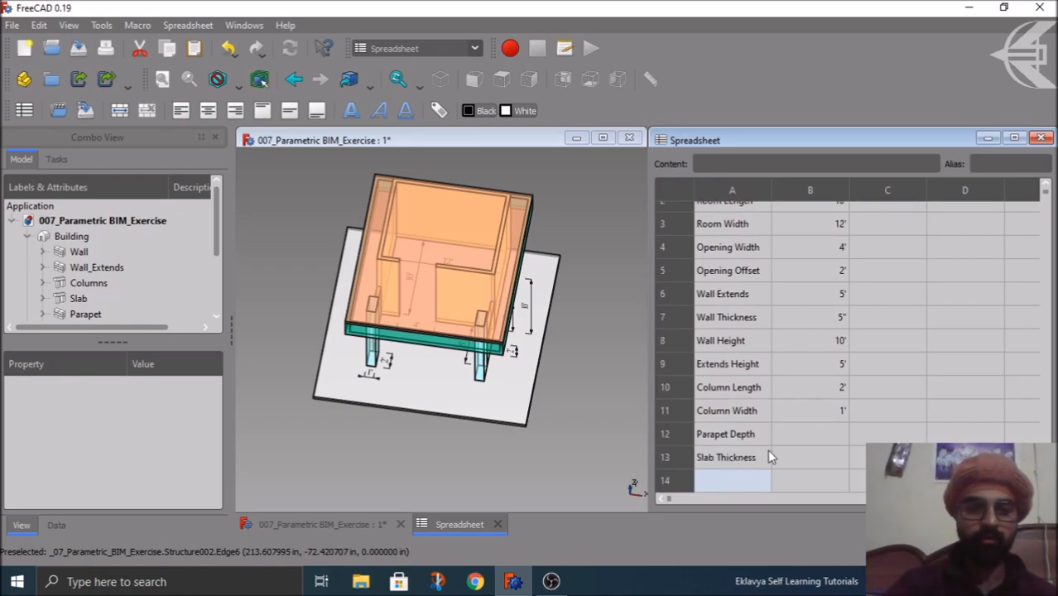
Insert a row above Slab Thickness and label it "Parapet Thickness" in A13.
left_click(680, 461)
right_click(680, 461)
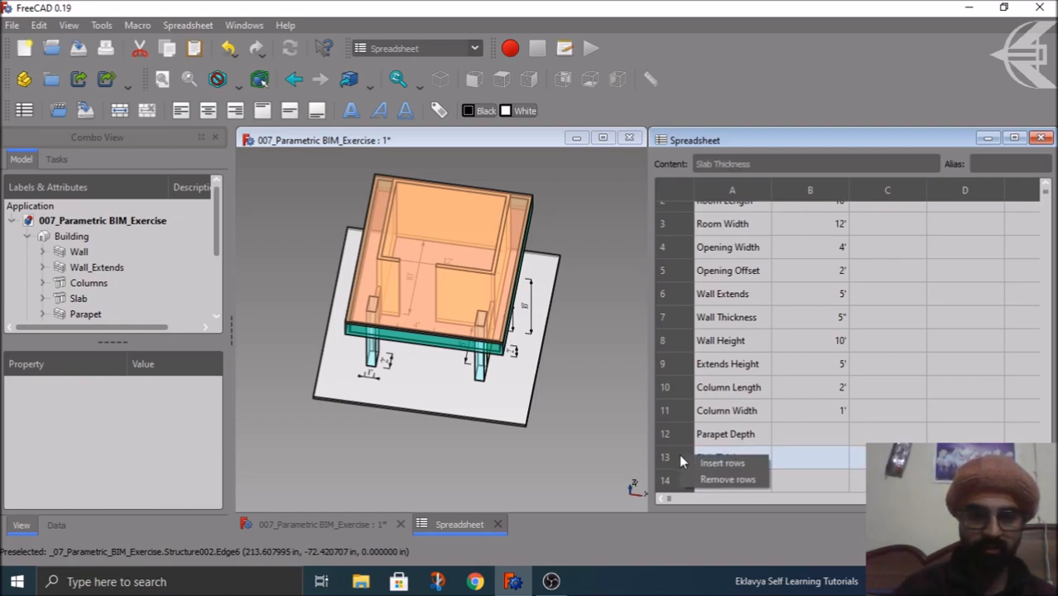
left_click(689, 465)
left_click(726, 462)
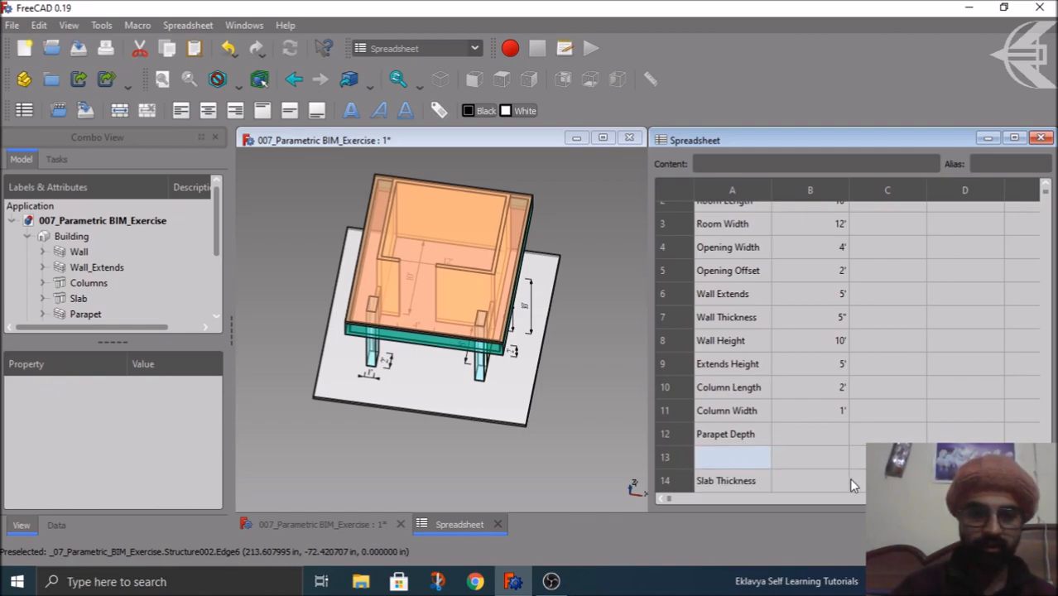
type("P")
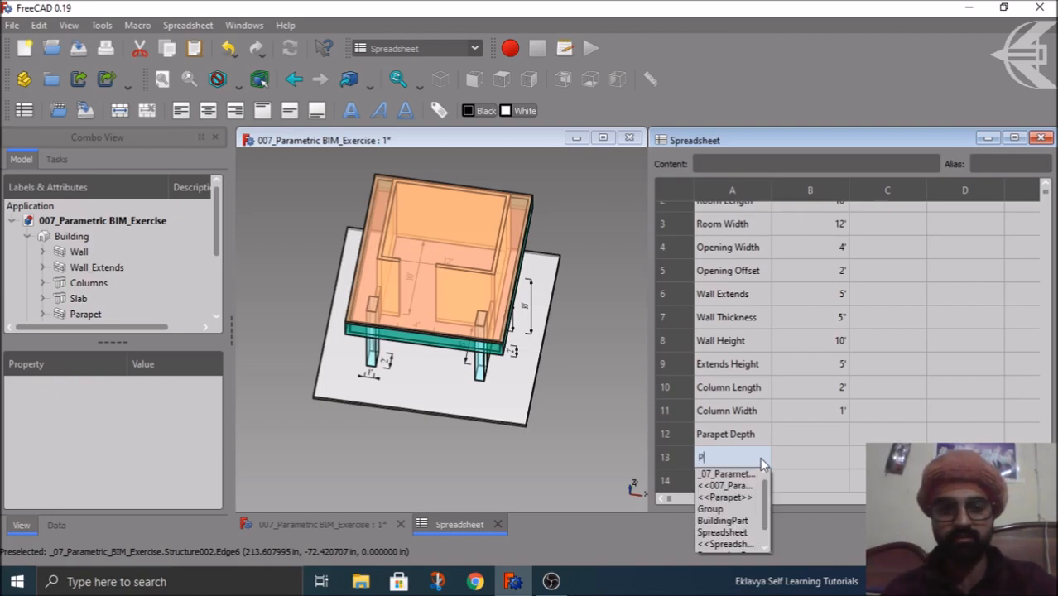
type("arapet")
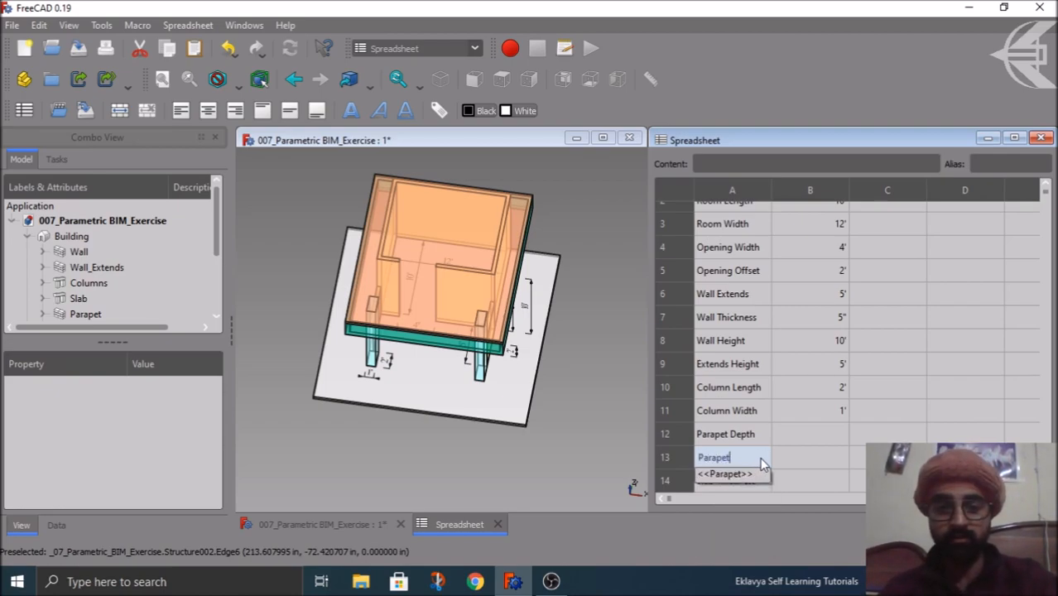
type(" Thick")
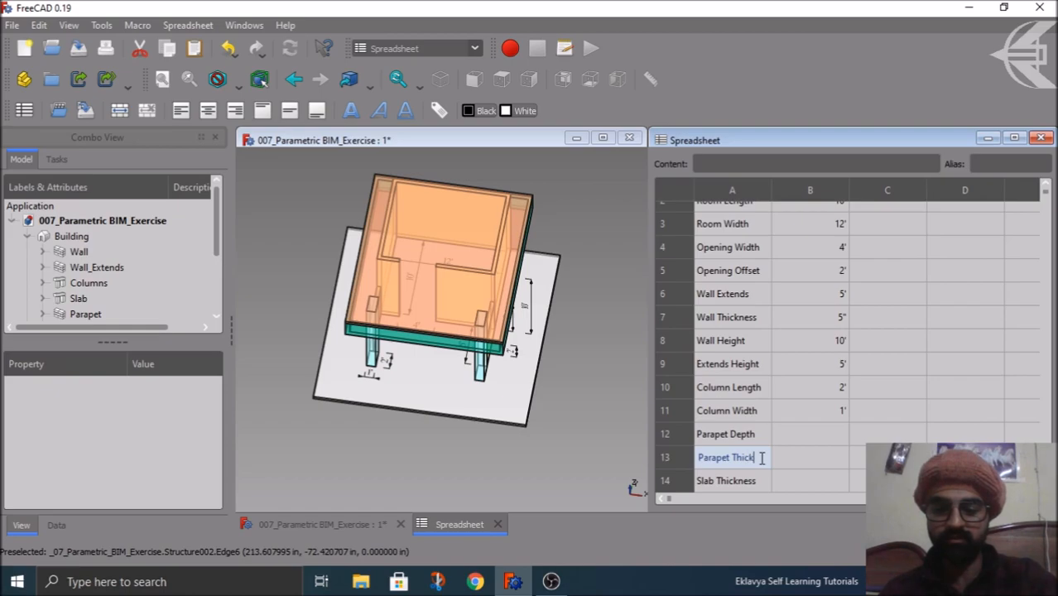
type("ness")
key("Return")
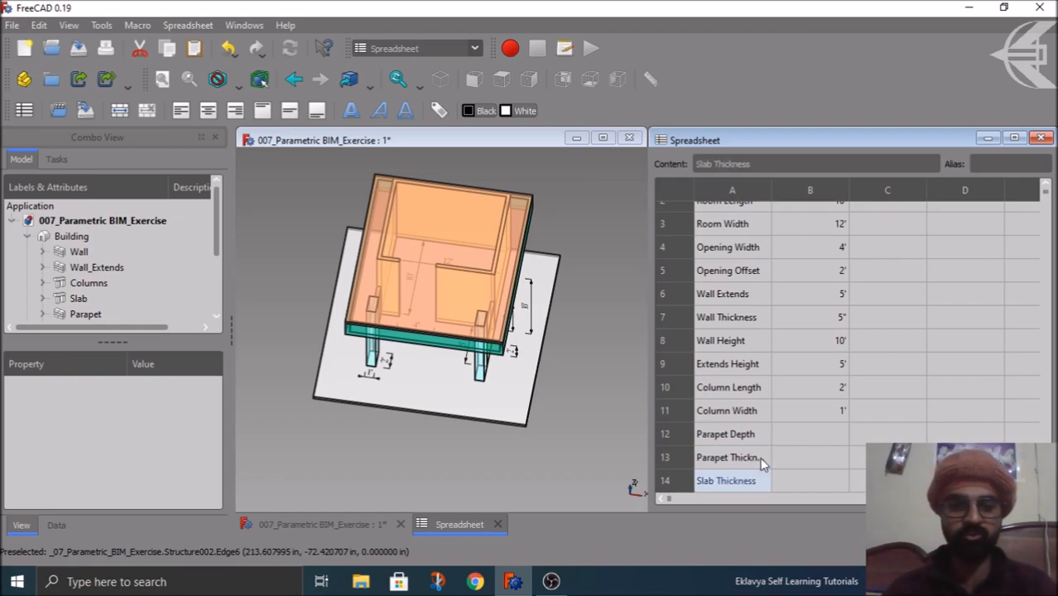
Set the Parapet Depth value in B12 to 2' after checking the parapet on the house model.
left_click(807, 439)
middle_click_drag(544, 409, 597, 353)
key("2")
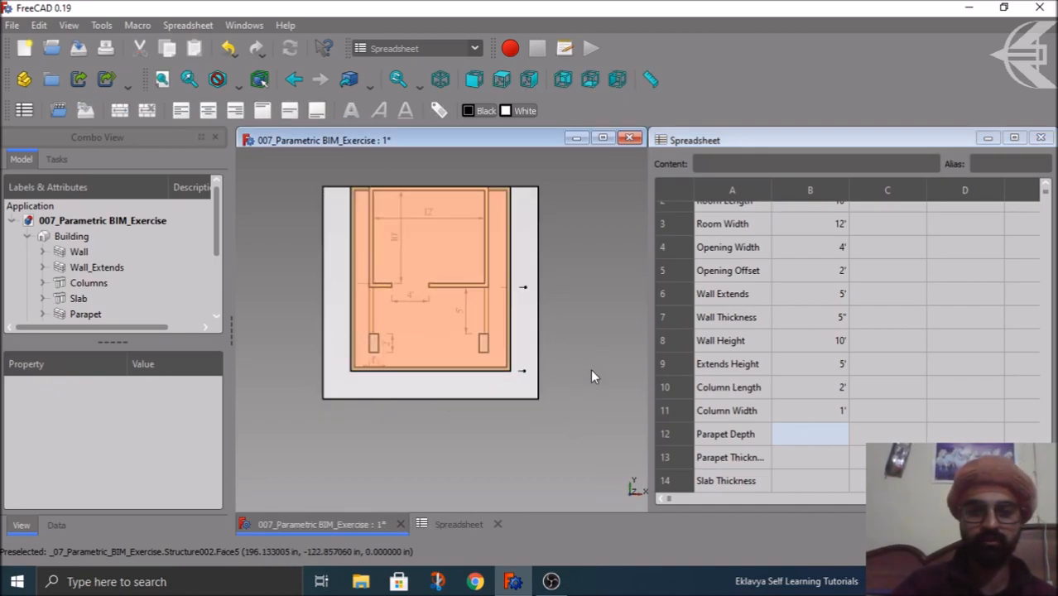
left_click(838, 432)
type("2'")
key("Return")
Set both Parapet Thickness in B13 and Slab Thickness in B14 to 4".
middle_click_drag(534, 403, 517, 369)
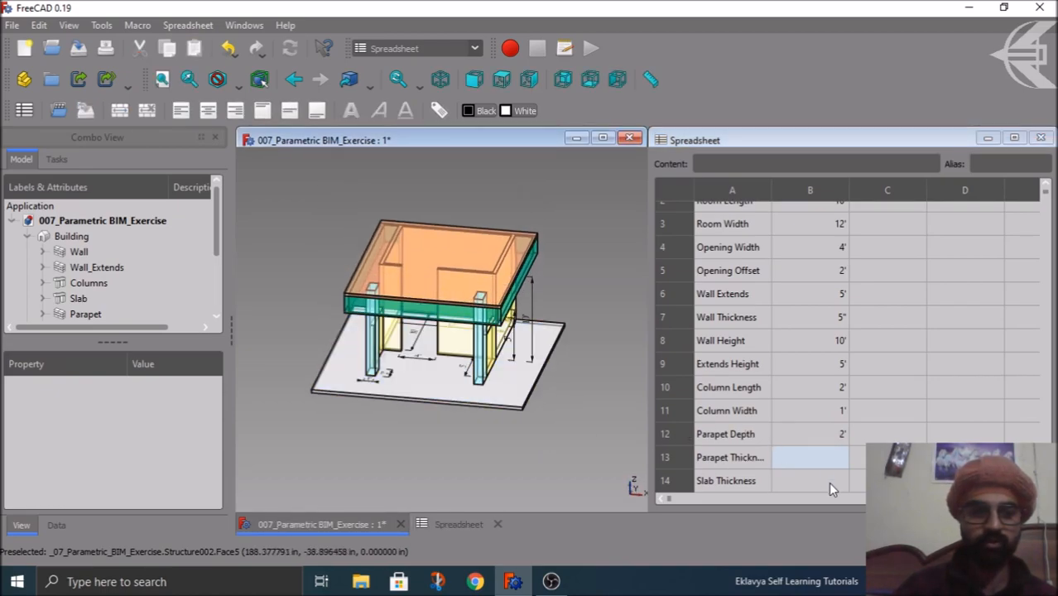
left_click(831, 458)
type("4\"")
key("Return")
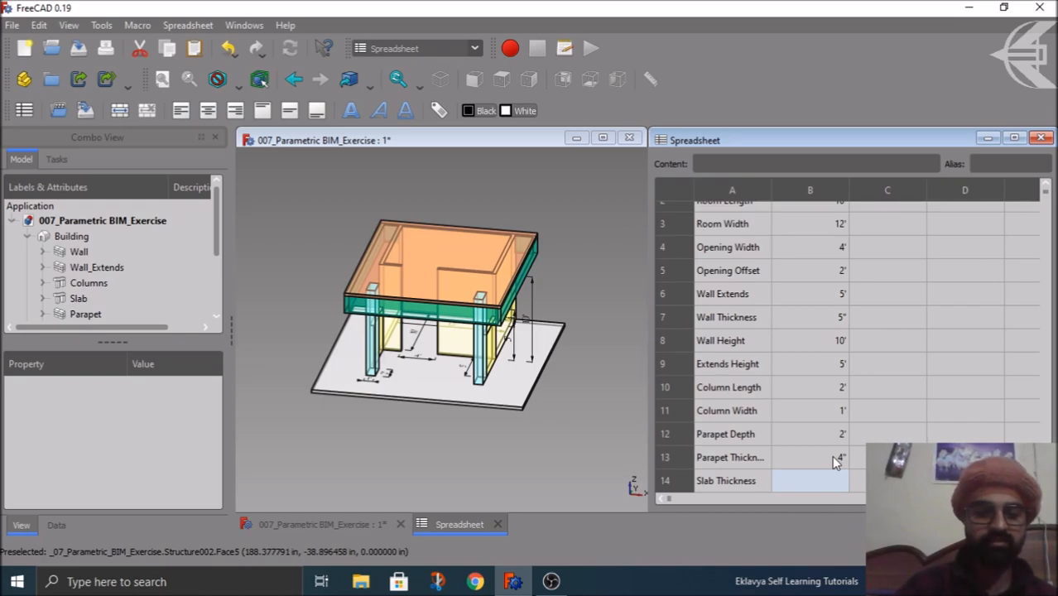
type("4\"")
key("Return")
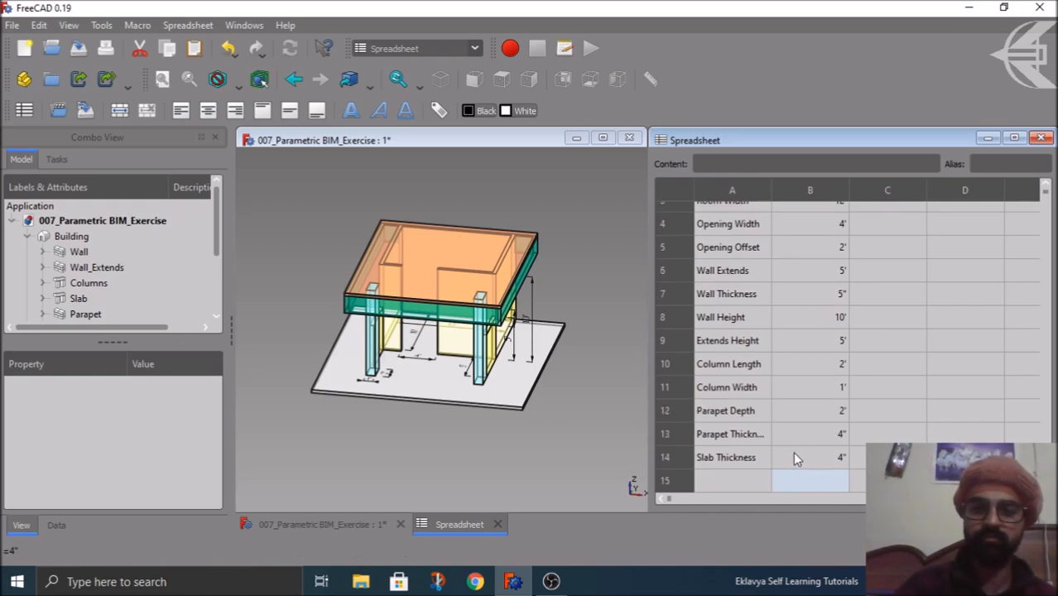
Add a "Floor Offset" row in A15 with the value 3' in B15.
middle_click_drag(583, 388, 603, 448)
middle_click_drag(603, 369, 626, 358)
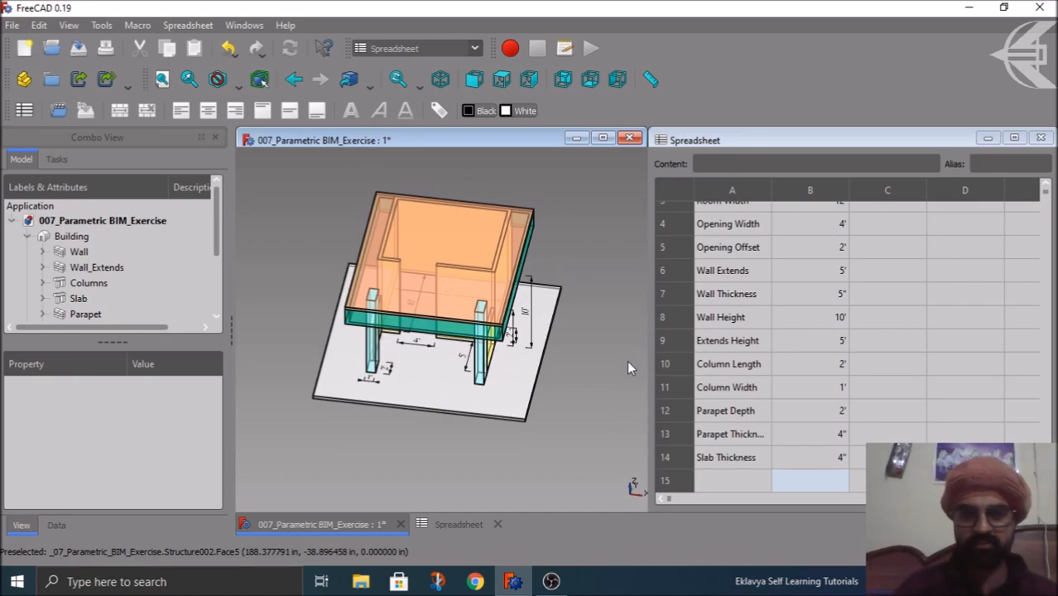
middle_click_drag(612, 275, 609, 359)
middle_click_drag(577, 374, 580, 345)
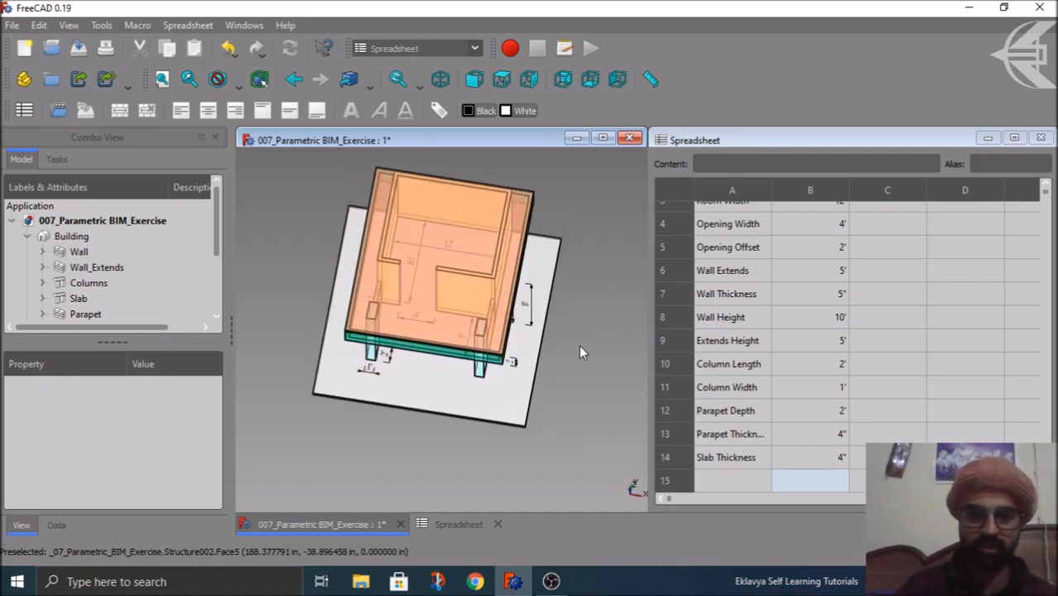
left_click(707, 475)
type("Fl")
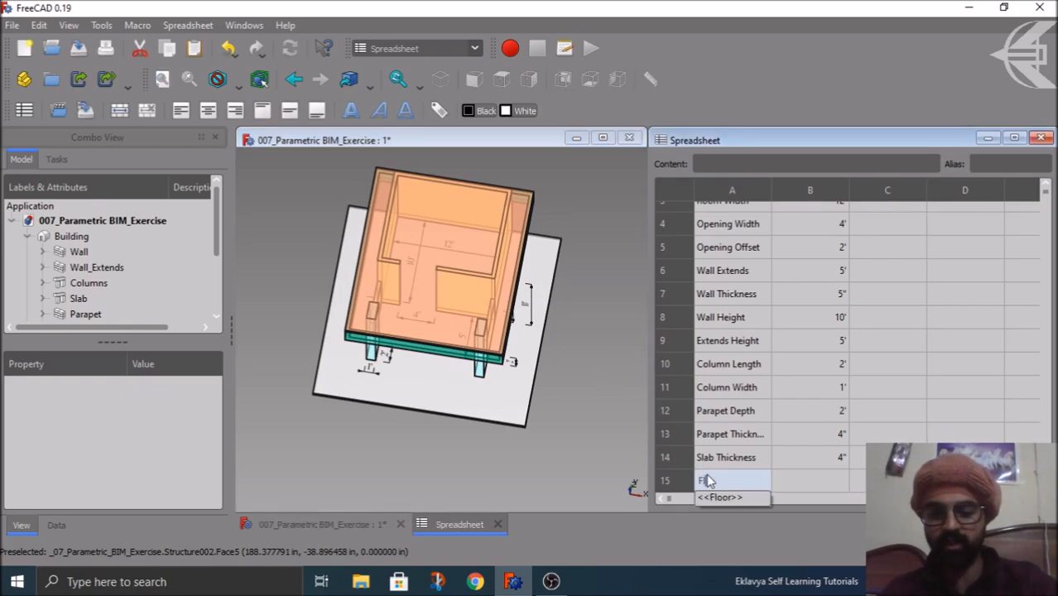
type("oor Offset")
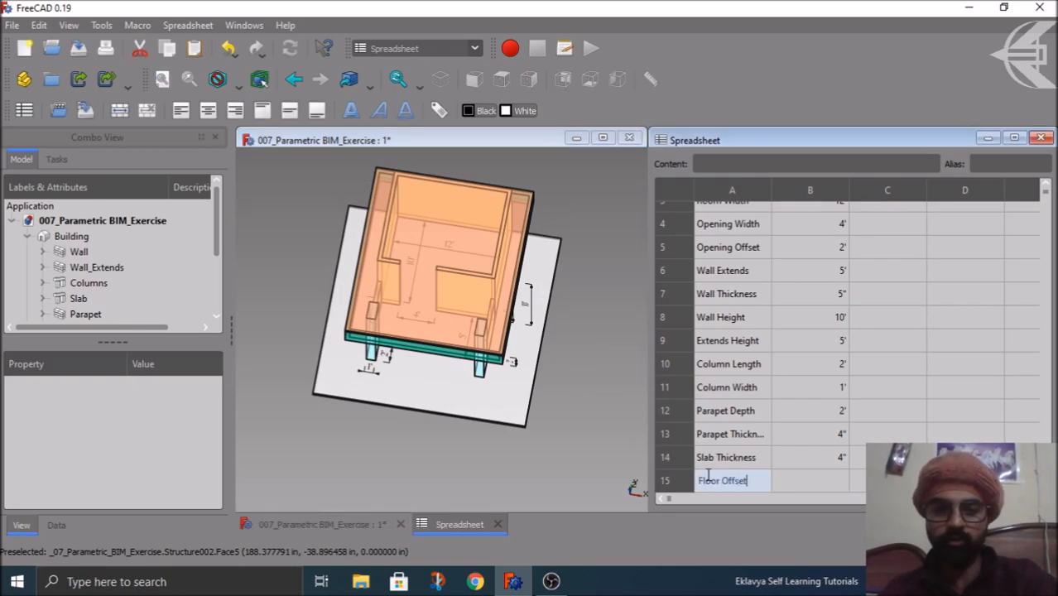
key("Tab")
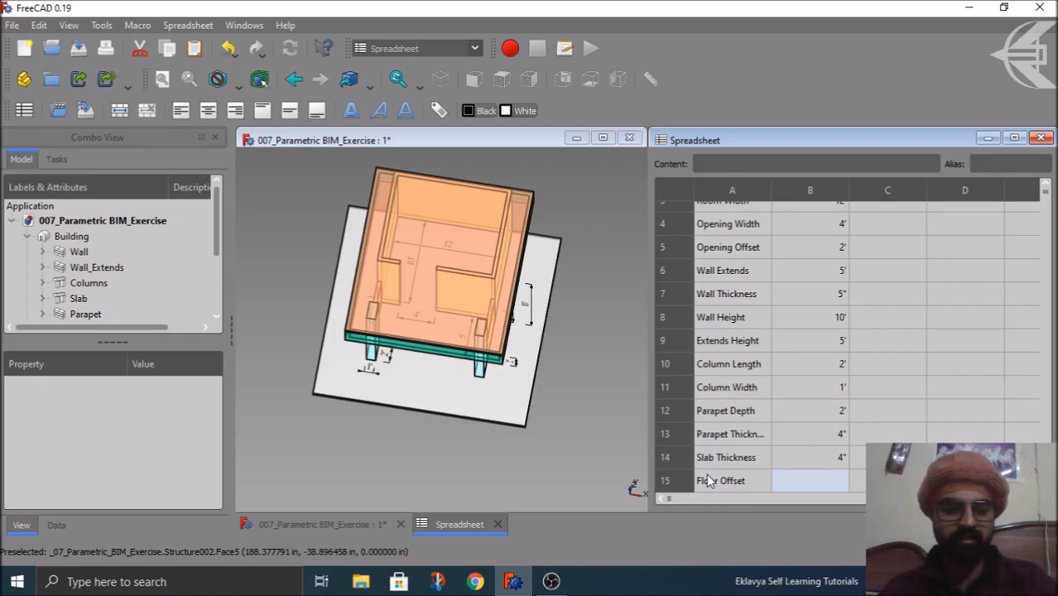
key("Return")
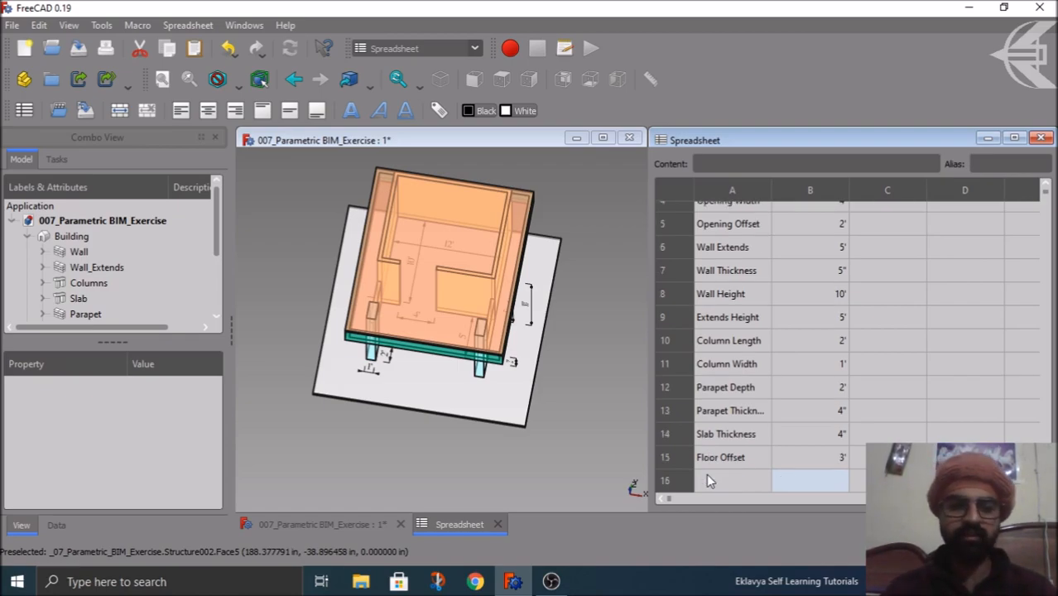
Add a "Floor Thickness" row in A16 with the value 4" in B16.
left_click(708, 477)
type("Floor ")
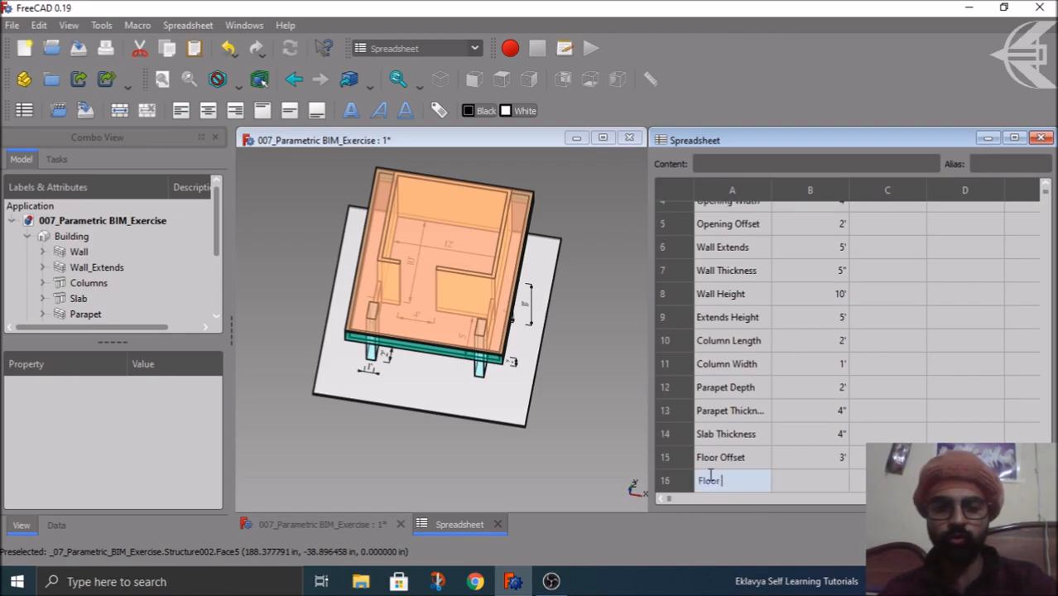
type("Thickness")
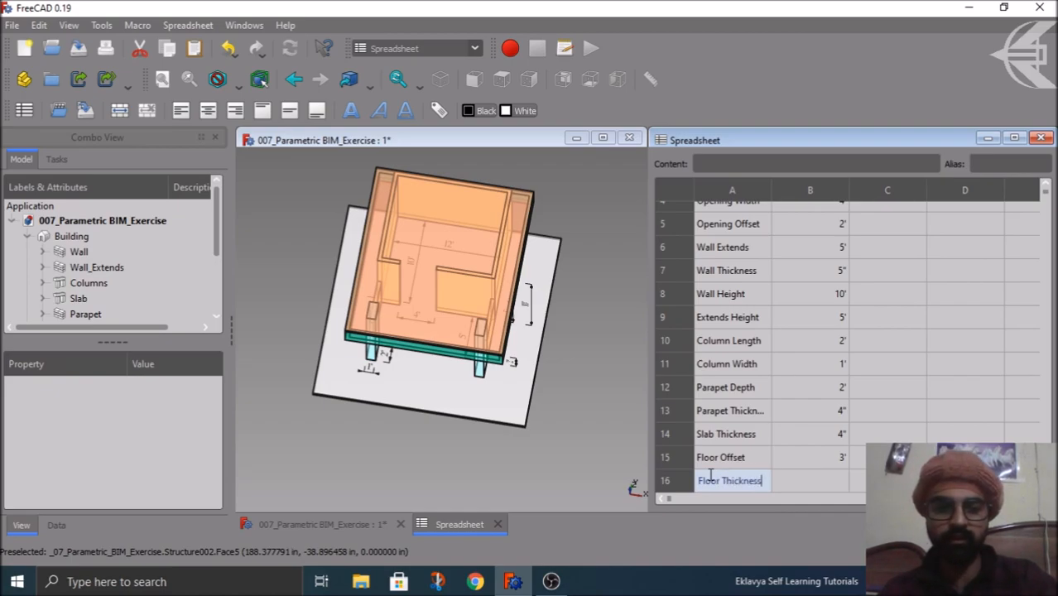
key("Tab")
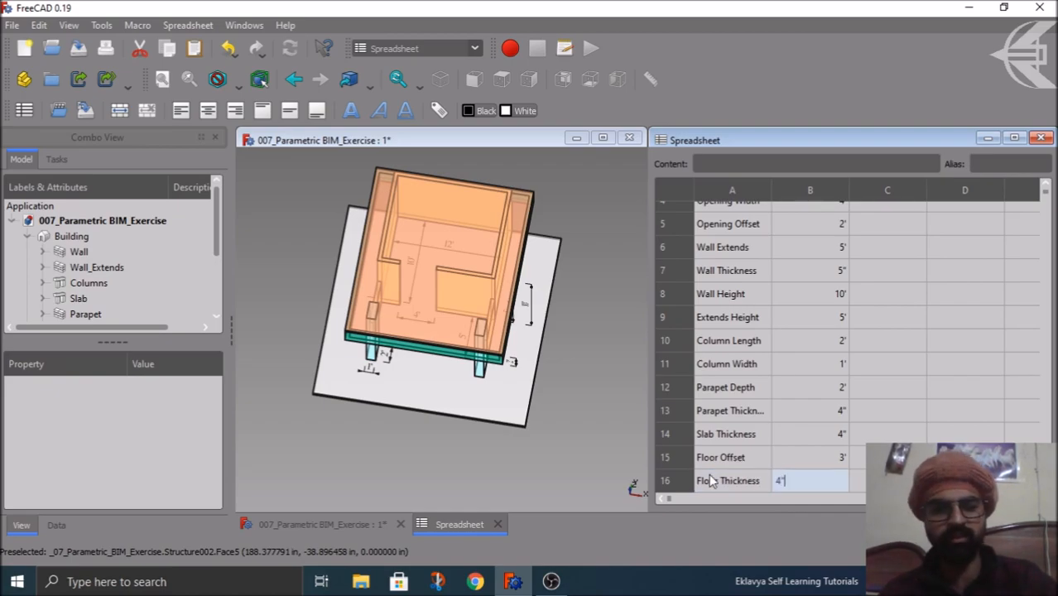
key("Return")
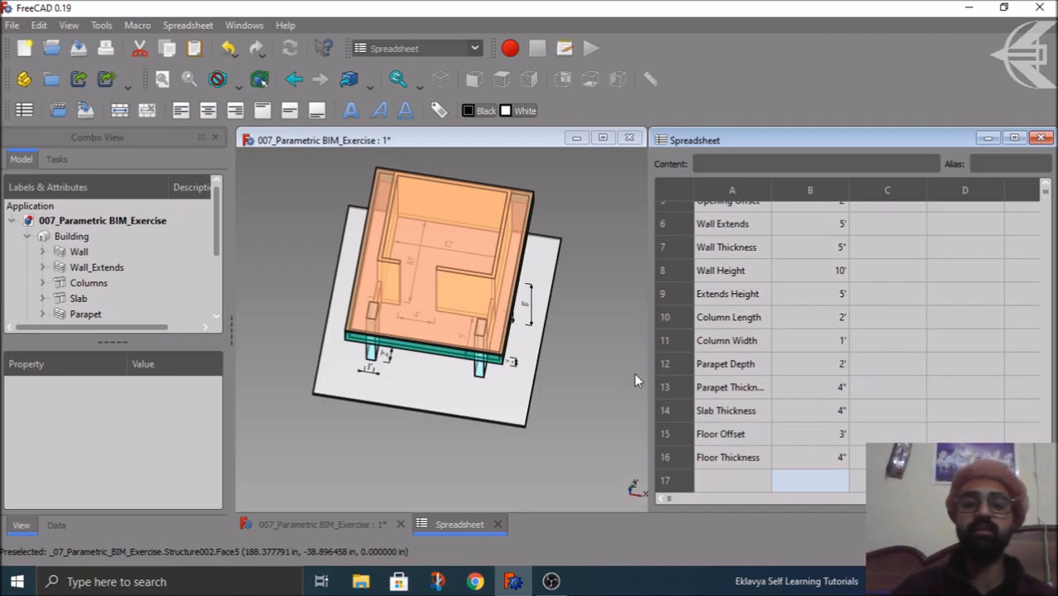
middle_click_drag(578, 414, 555, 396)
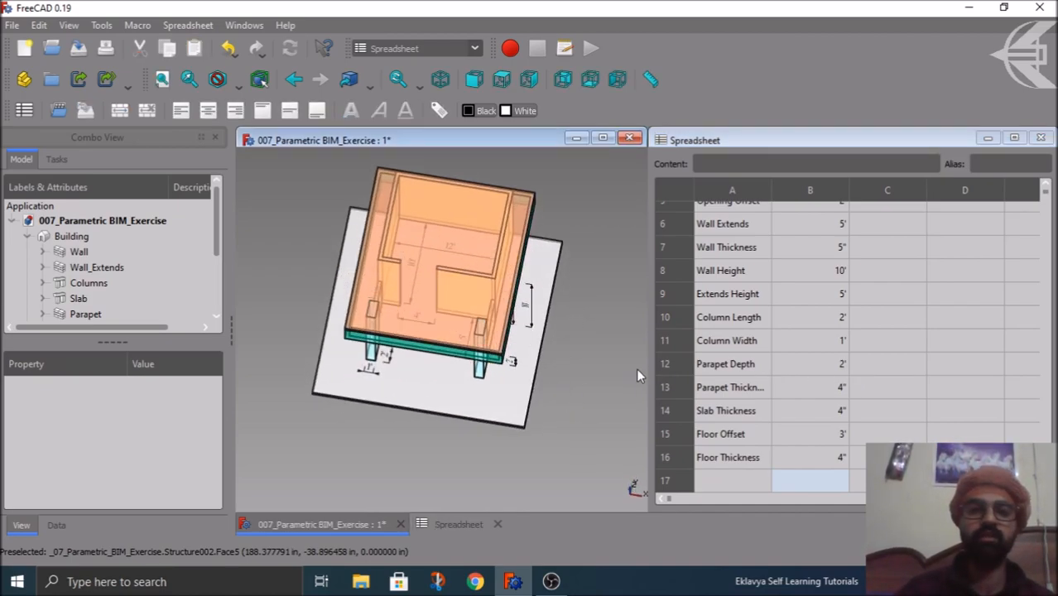
scroll(741, 354, "up", 2)
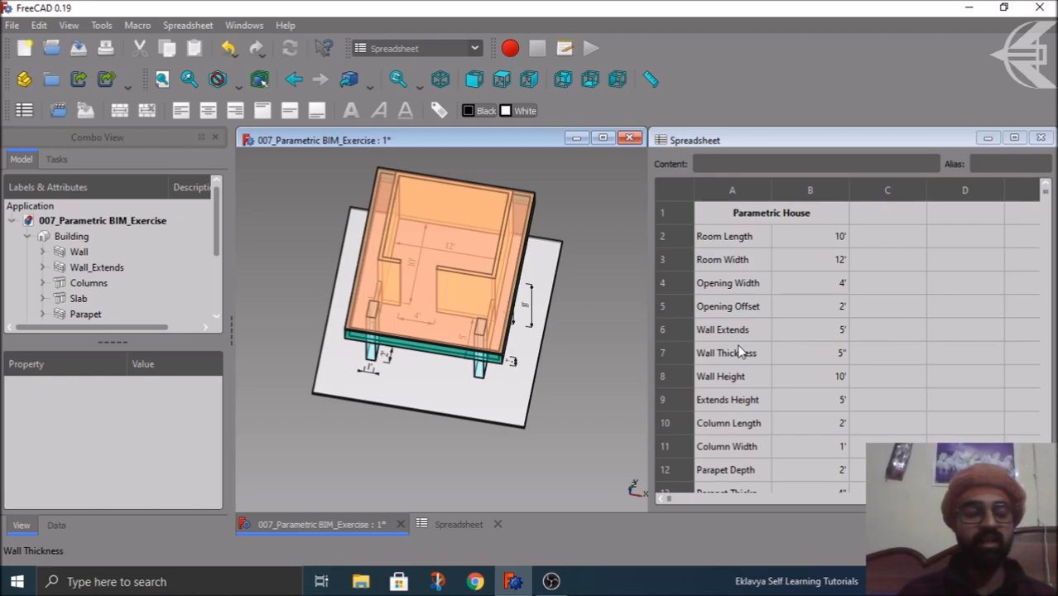
left_click(1010, 168)
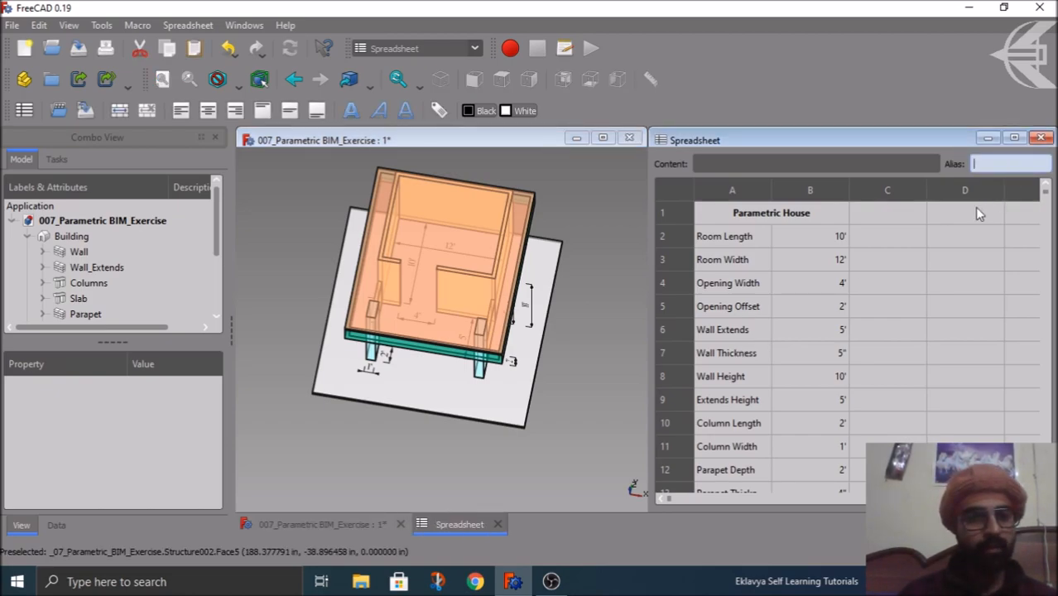
left_click(800, 237)
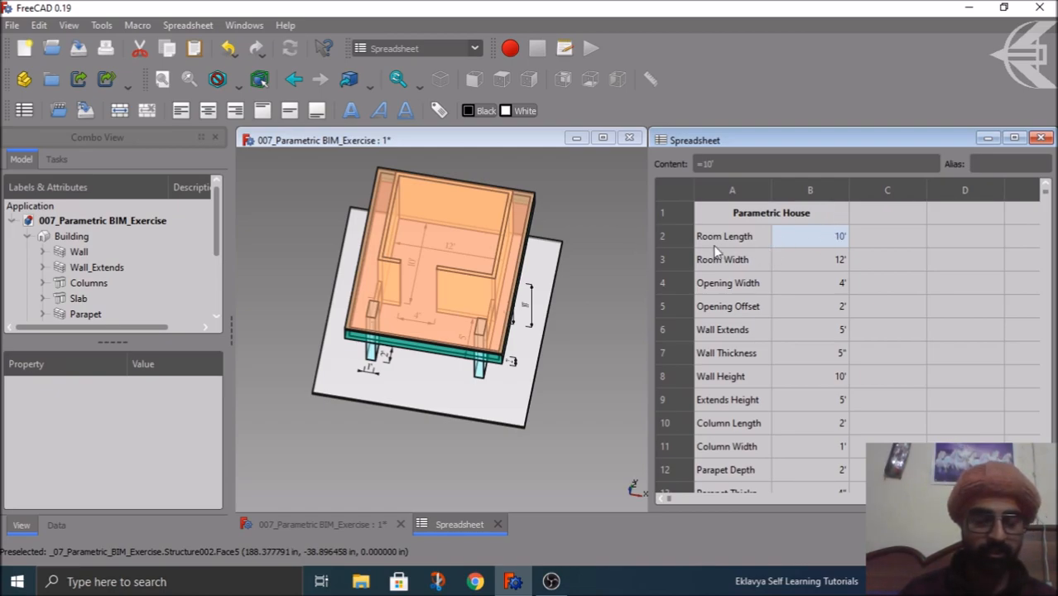
Insert a blank row above the Room Length row in the spreadsheet and remove it again.
left_click(679, 241)
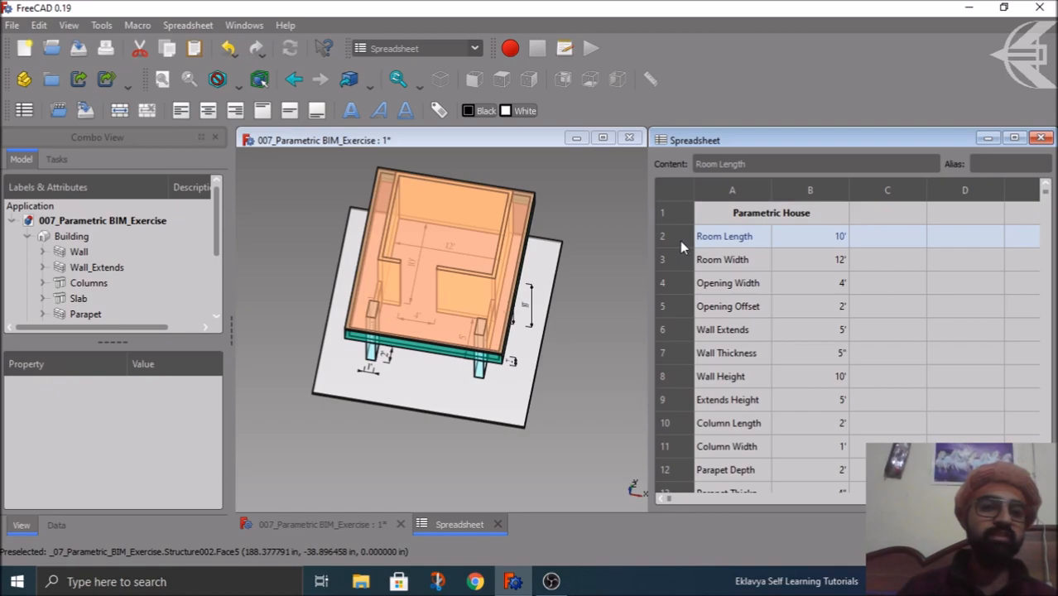
right_click(680, 241)
left_click(695, 249)
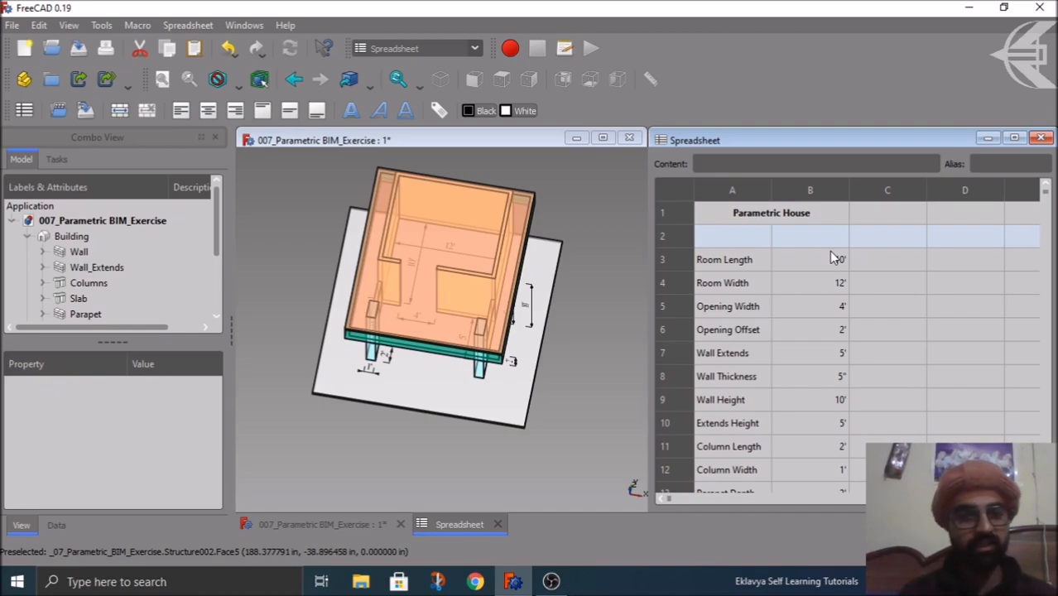
right_click(669, 236)
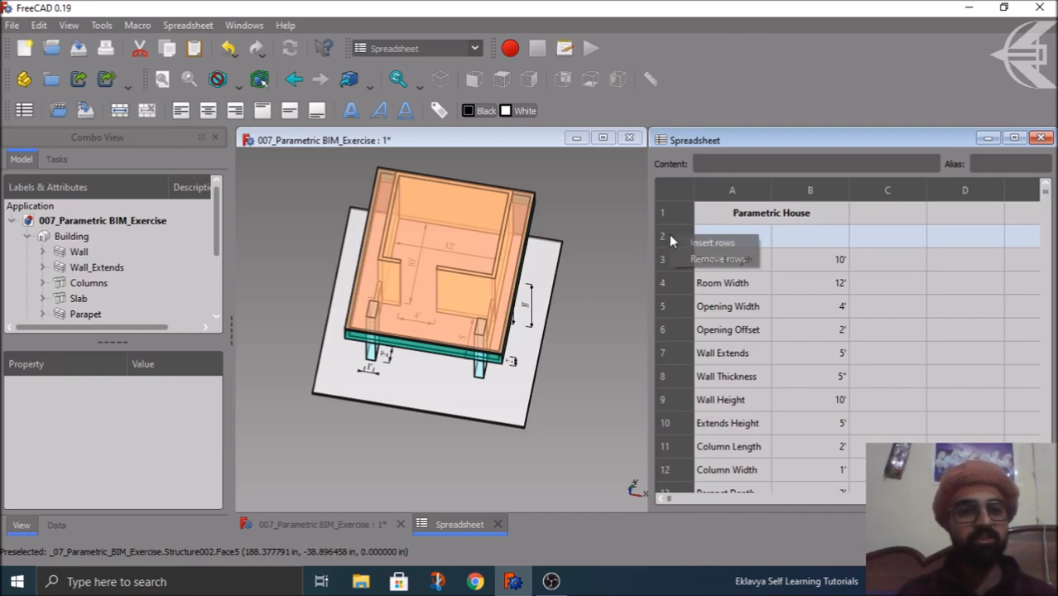
left_click(708, 260)
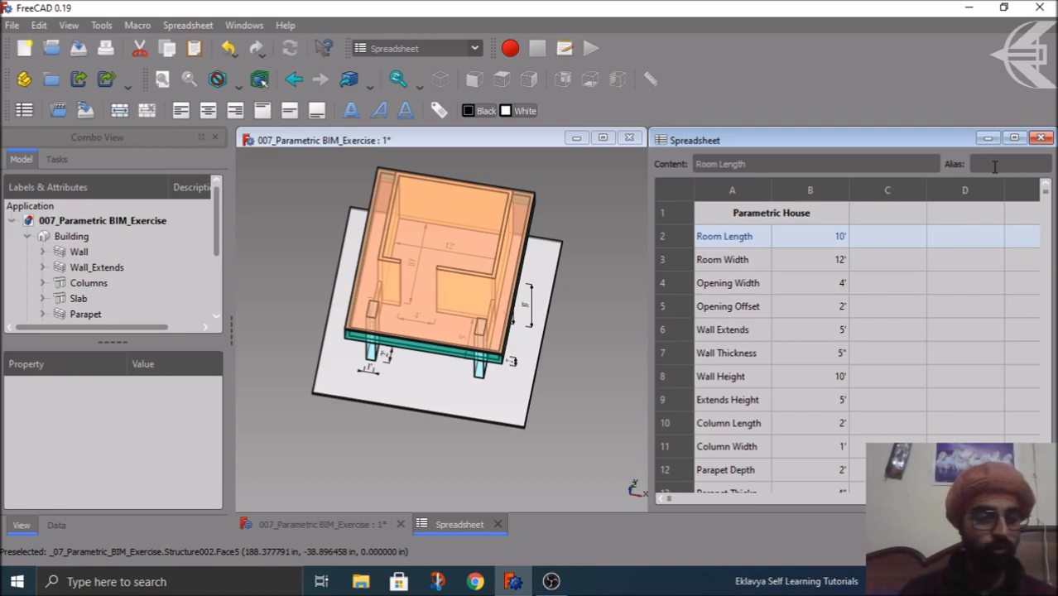
left_click(916, 281)
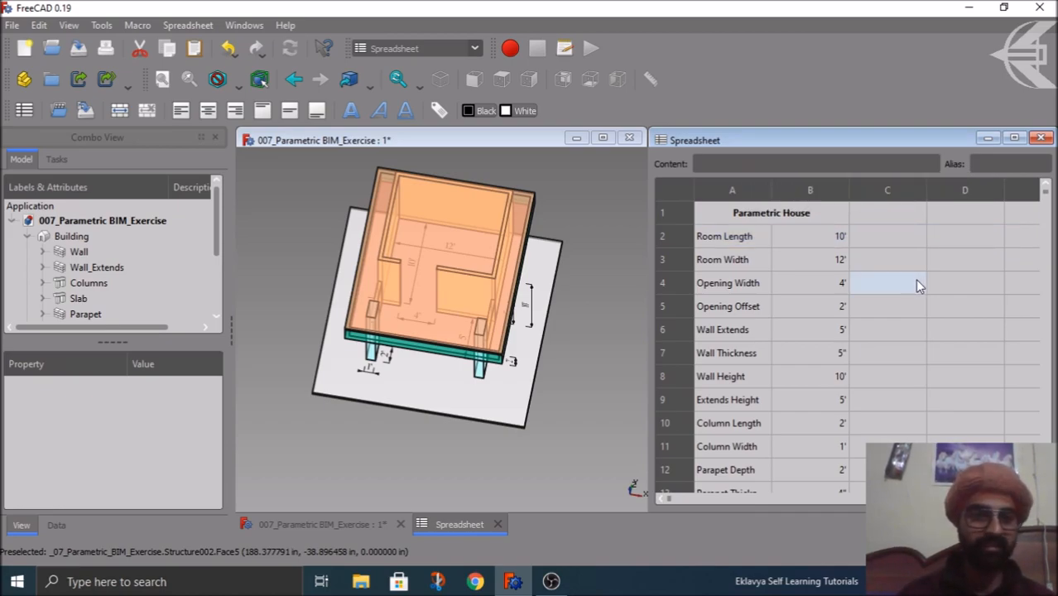
Set the display unit of cells B2 to B6, Room Length through Wall Extends, to ft.
left_click(835, 242)
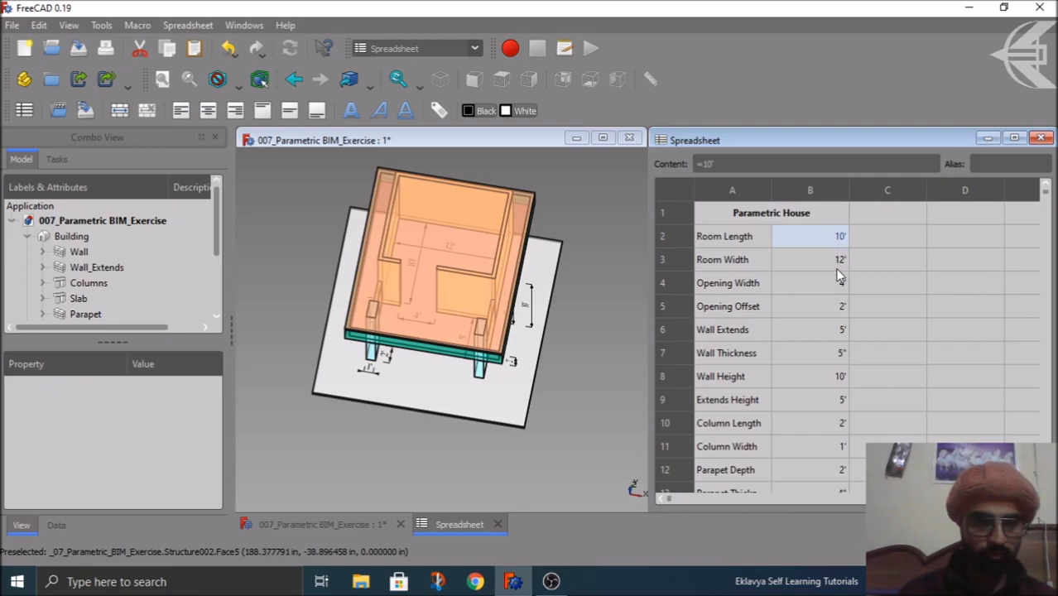
left_click_drag(831, 313, 827, 329)
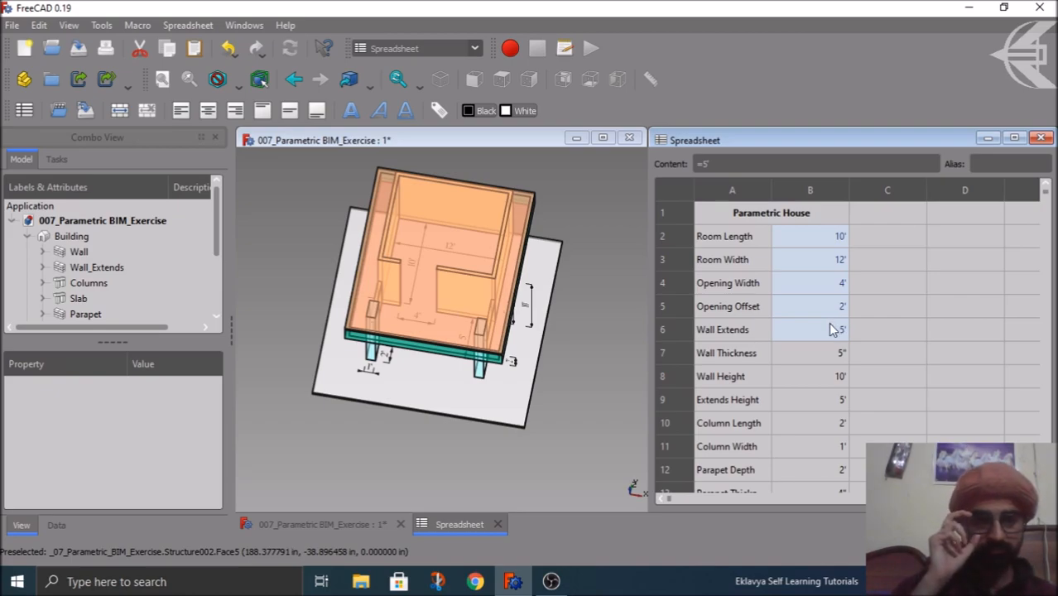
right_click(830, 329)
left_click(837, 331)
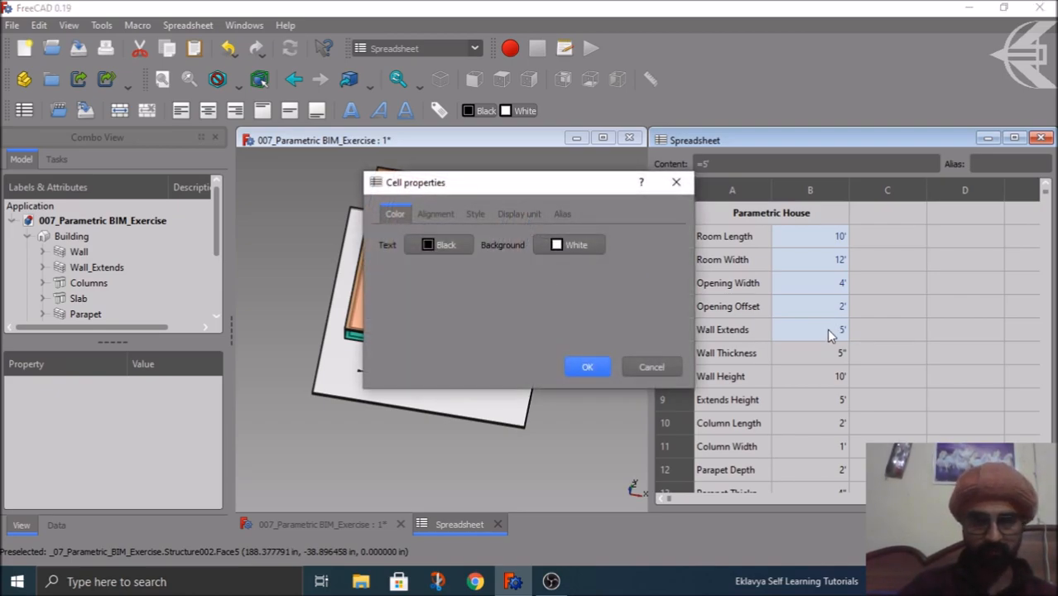
left_click(513, 216)
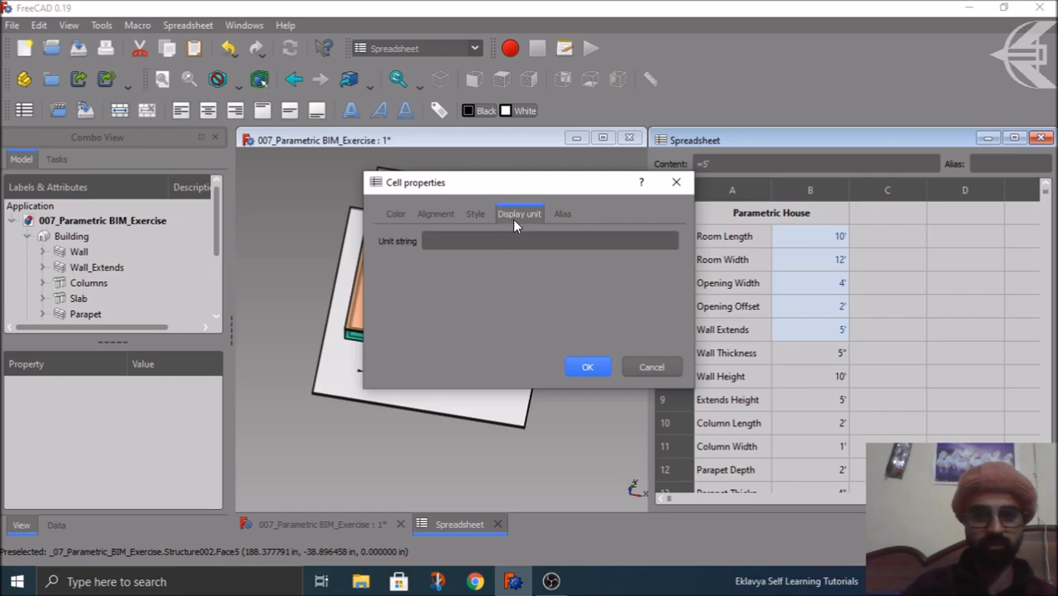
left_click(497, 240)
type("ft")
left_click(587, 366)
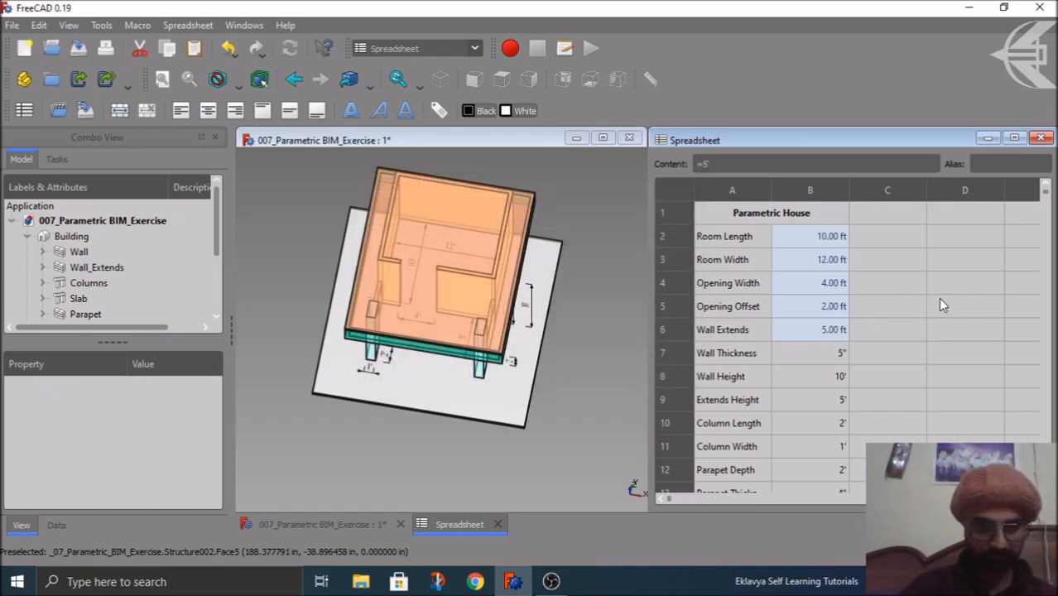
left_click(939, 304)
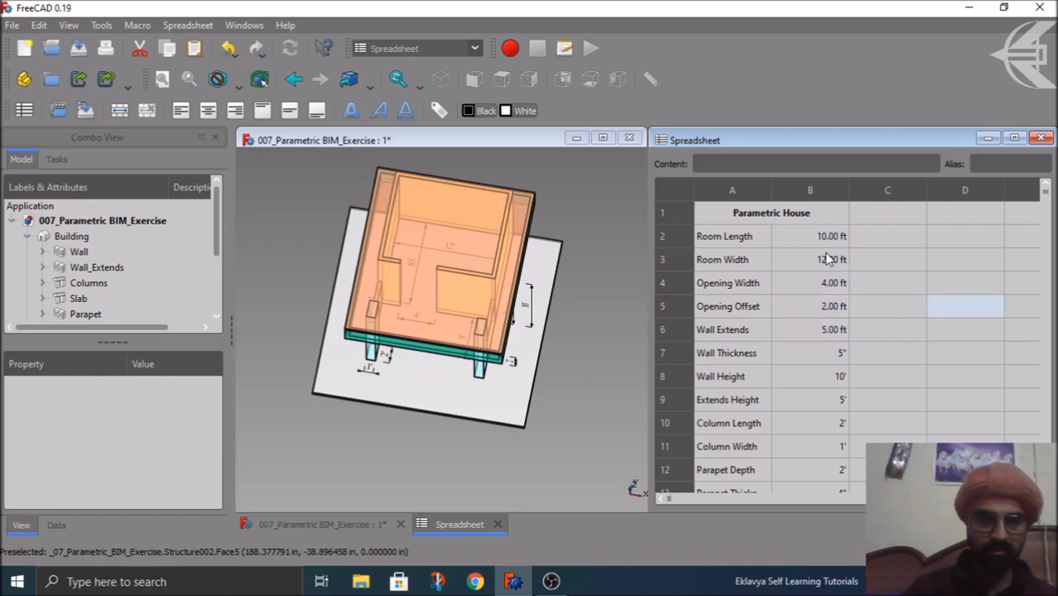
left_click(813, 361)
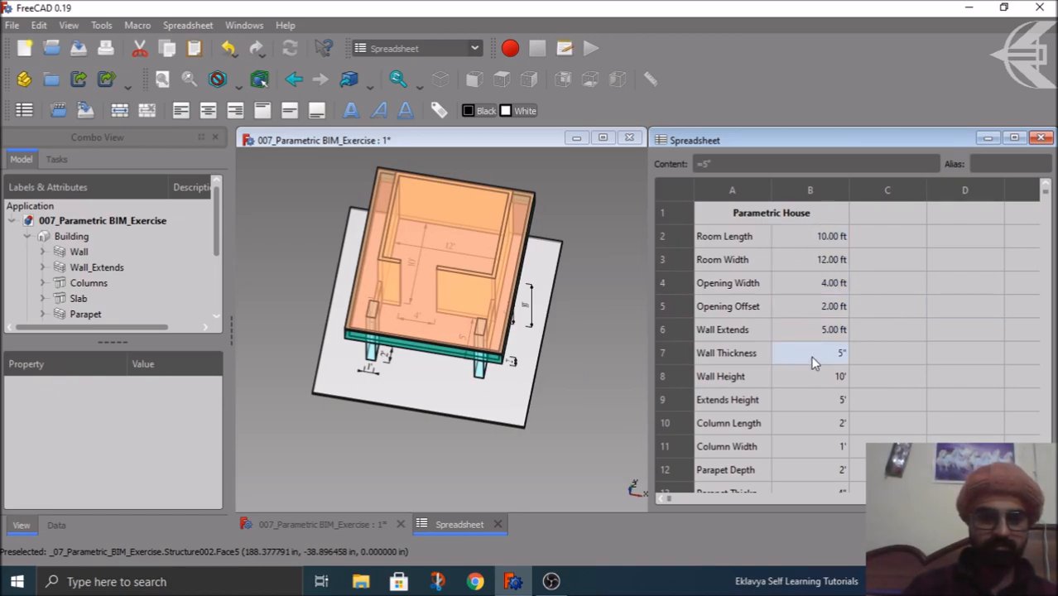
right_click(811, 358)
left_click(874, 313)
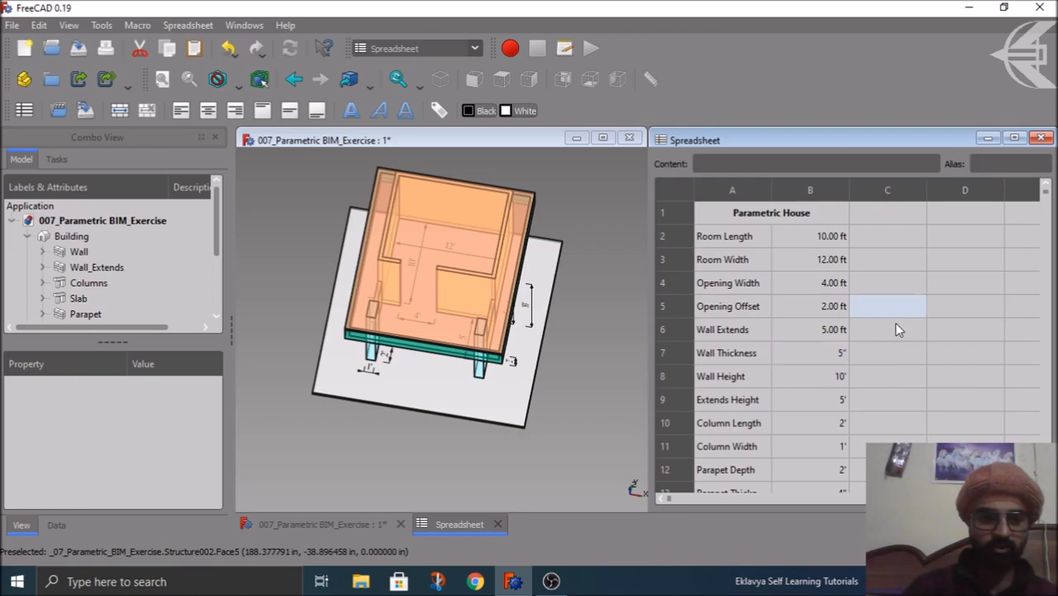
Set the display unit of the Wall Thickness, Parapet Thickness and Slab Thickness values in B7, B13 and B14 to in.
left_click(827, 353)
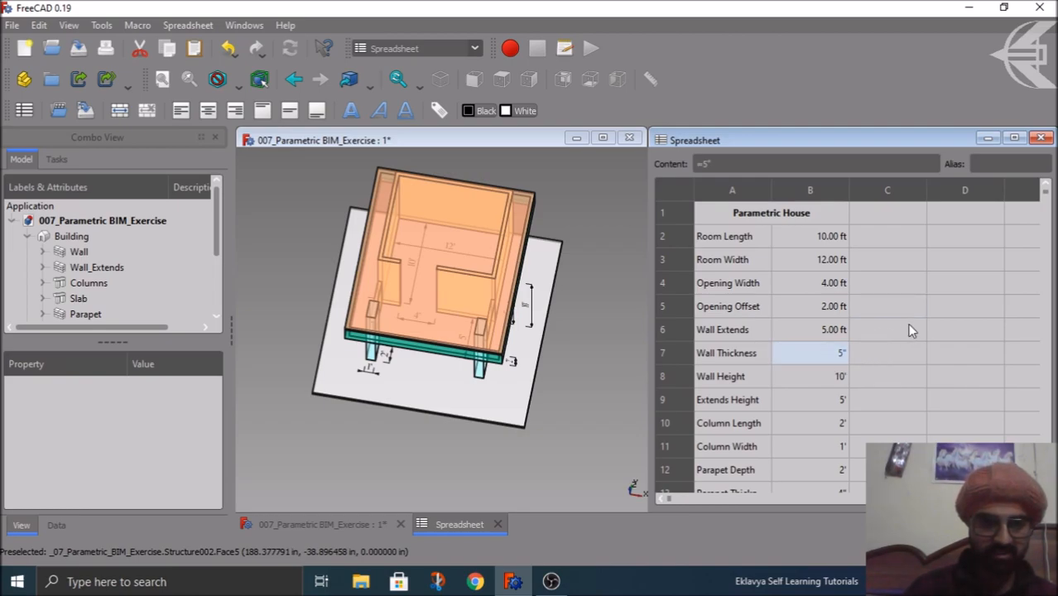
scroll(910, 331, "down", 1)
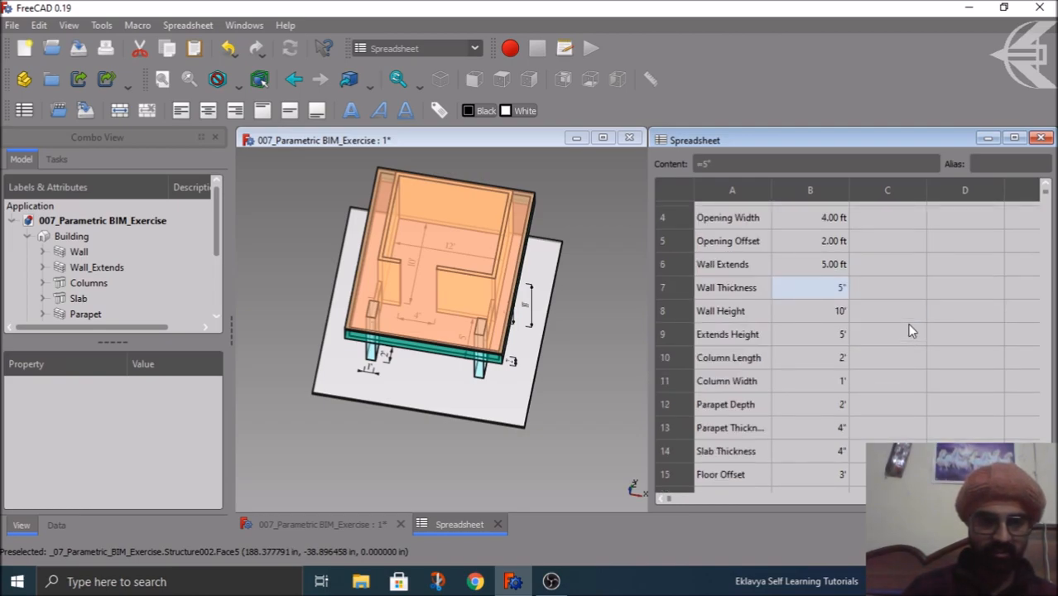
left_click(813, 428, "ctrl")
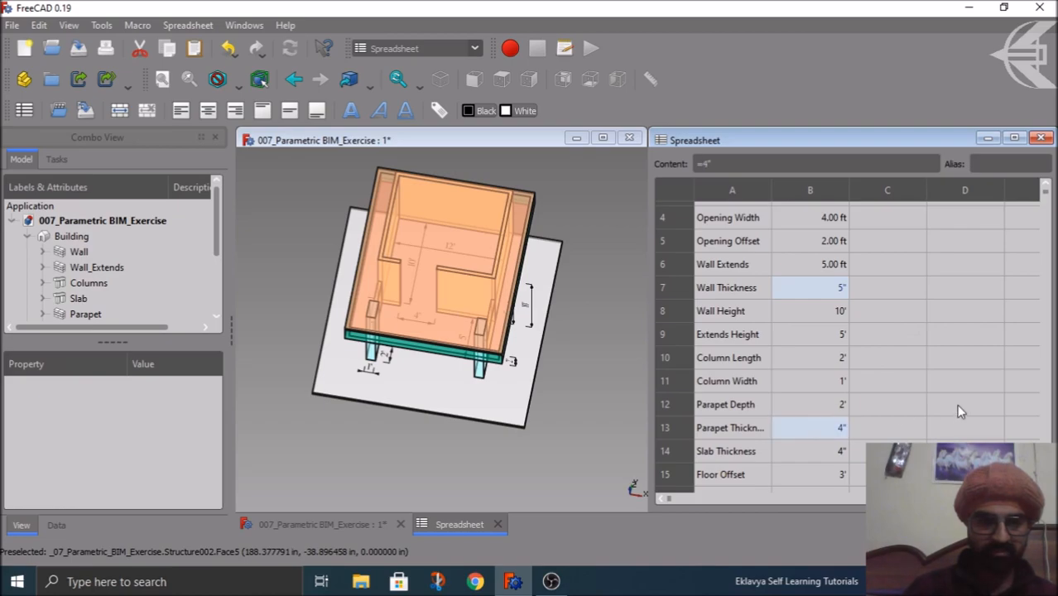
left_click(826, 449, "ctrl")
right_click(826, 450)
left_click(839, 456)
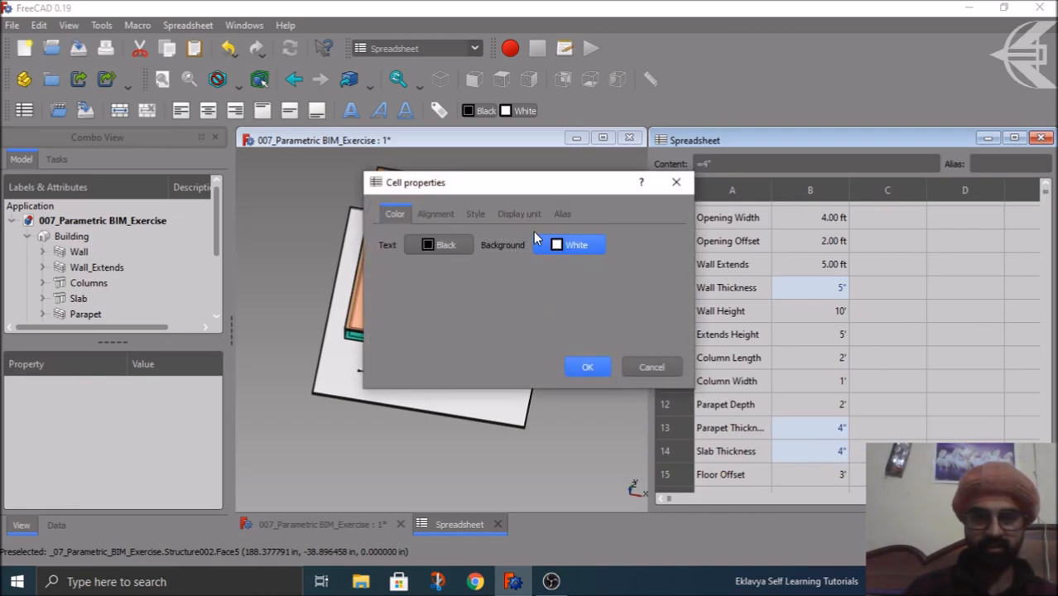
left_click(518, 213)
left_click(447, 241)
type("in")
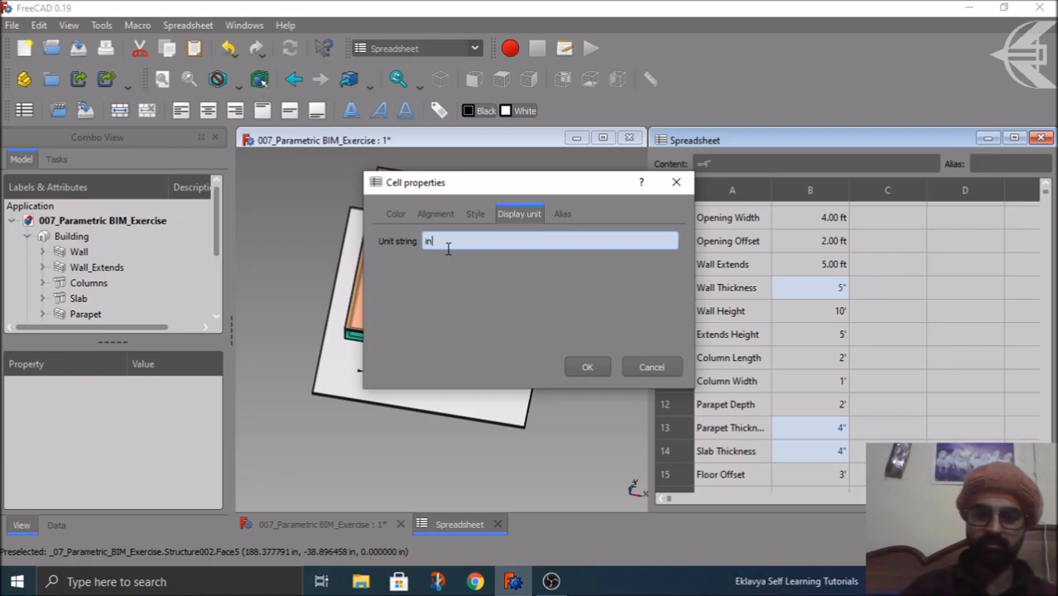
left_click(587, 366)
left_click(883, 436)
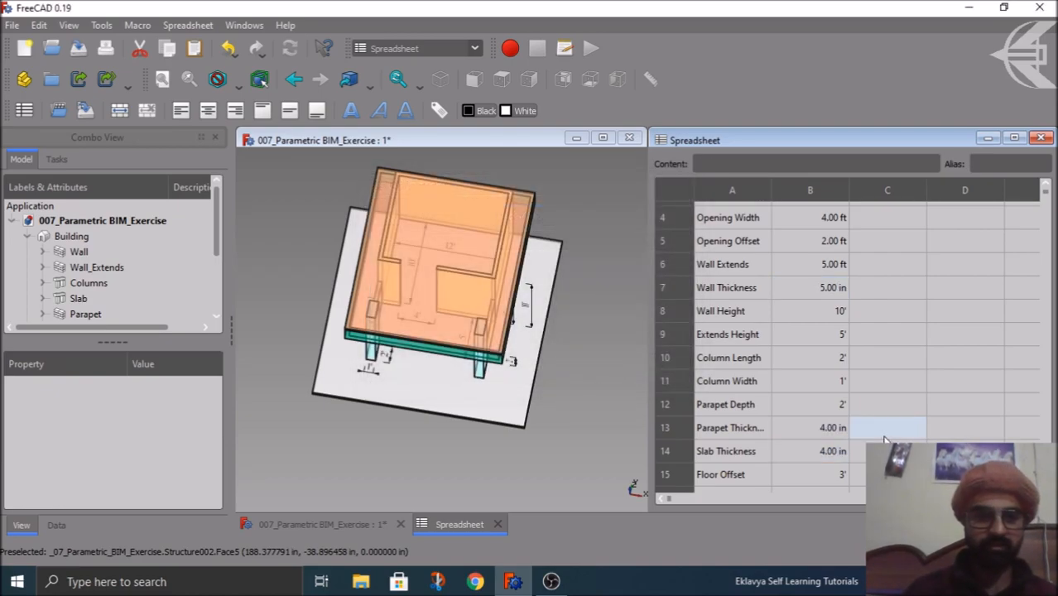
Set the display unit of cells B8 to B12, Wall Height through Parapet Depth, and of Floor Offset in B15 to ft.
left_click_drag(831, 312, 830, 405)
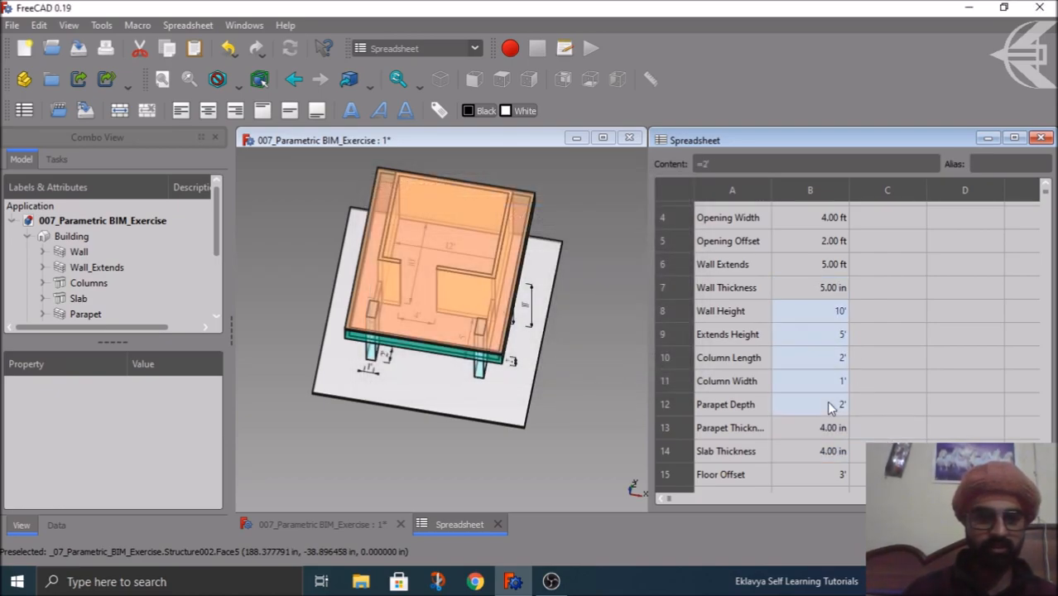
left_click(828, 474, "ctrl")
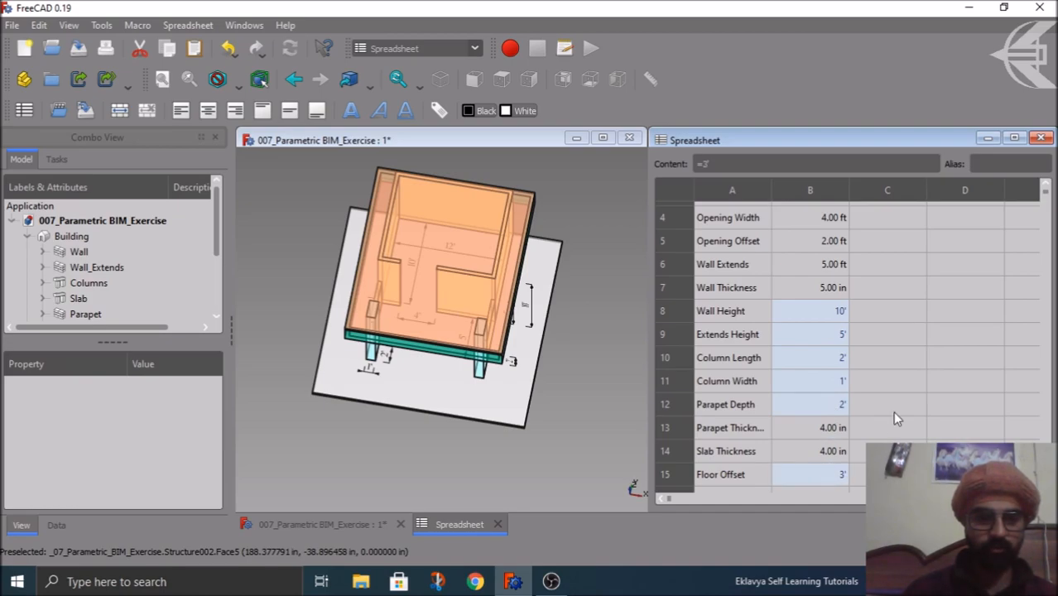
scroll(892, 411, "down", 1)
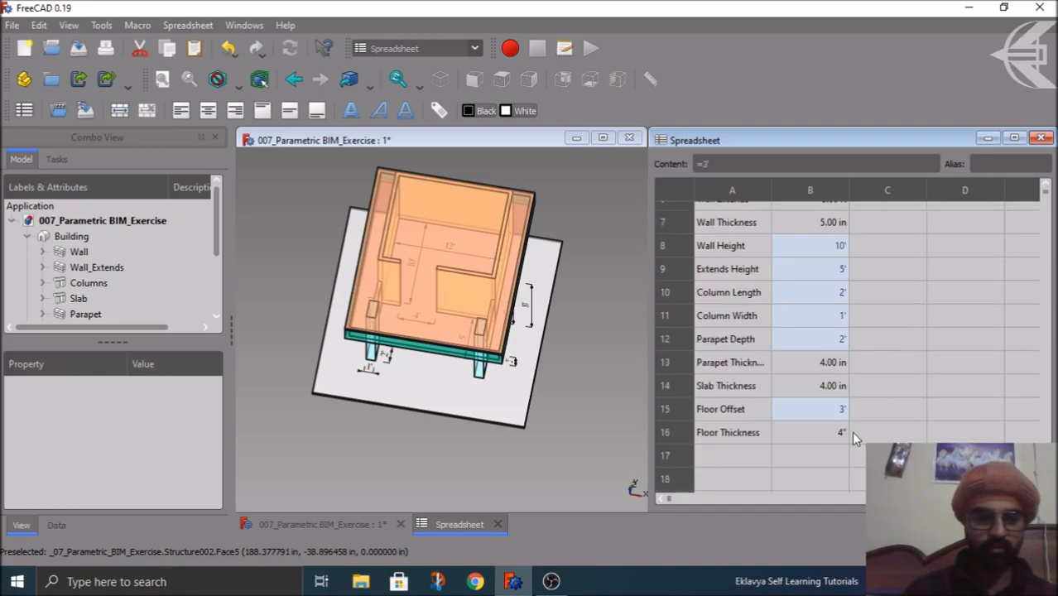
right_click(836, 418)
left_click(869, 419)
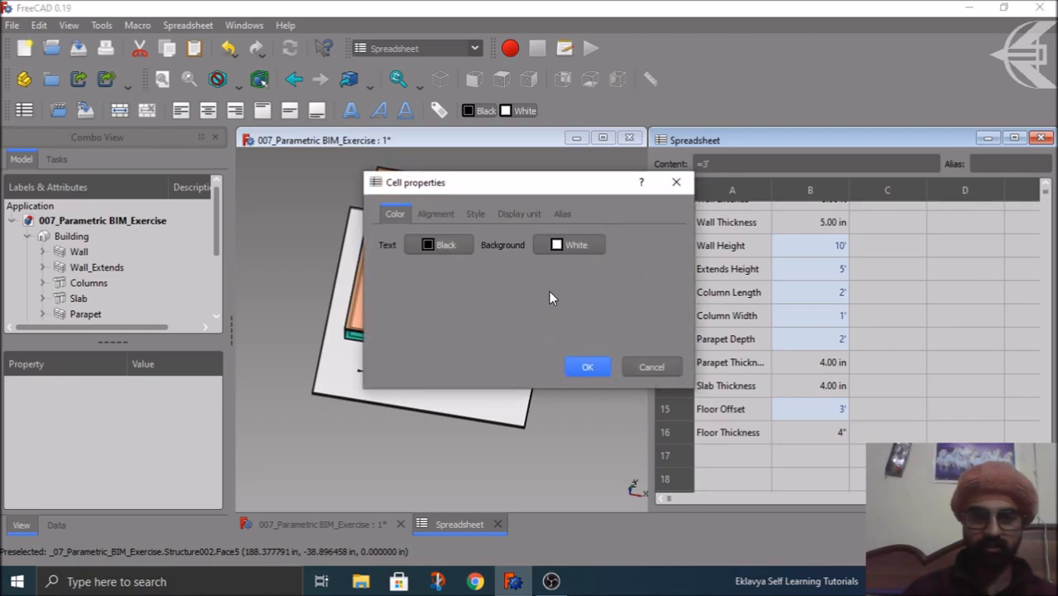
left_click(513, 215)
left_click(464, 244)
type("ft")
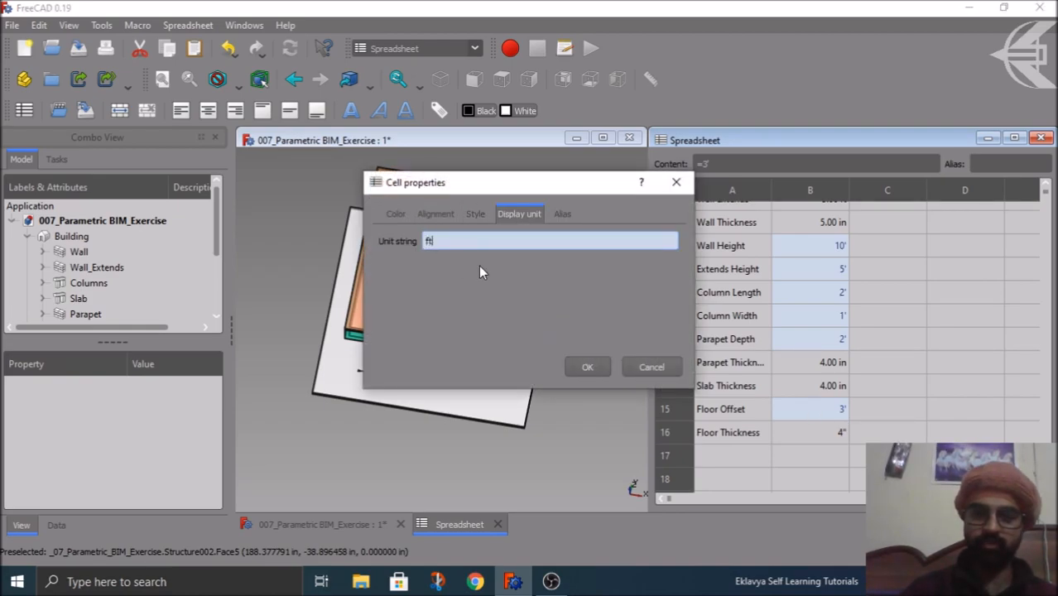
left_click(585, 366)
Set the display unit of the Floor Thickness value in B16 to in.
left_click(801, 434)
right_click(802, 433)
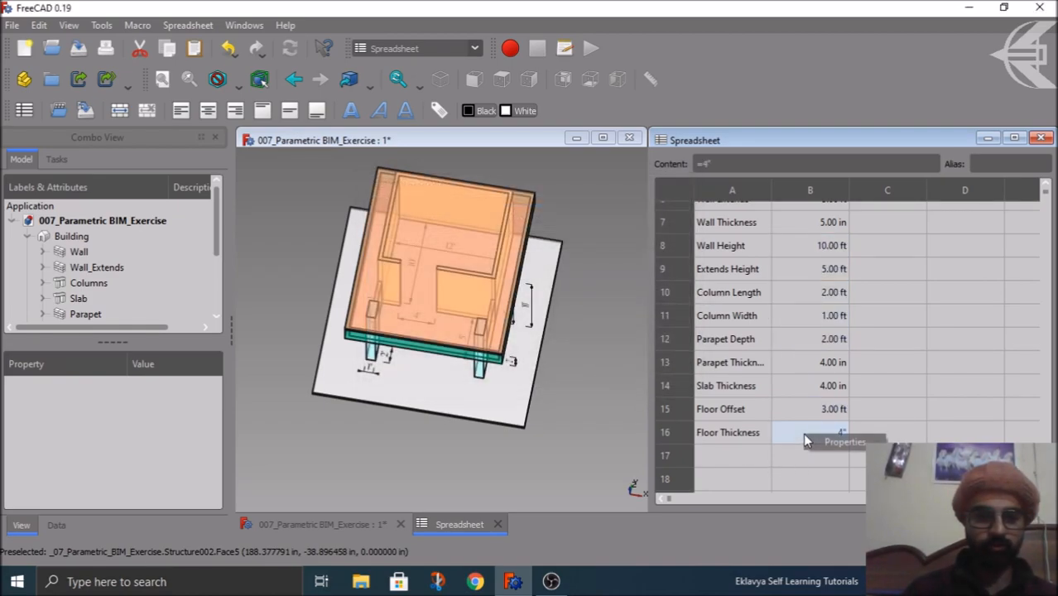
left_click(857, 442)
left_click(509, 217)
left_click(441, 241)
type("in")
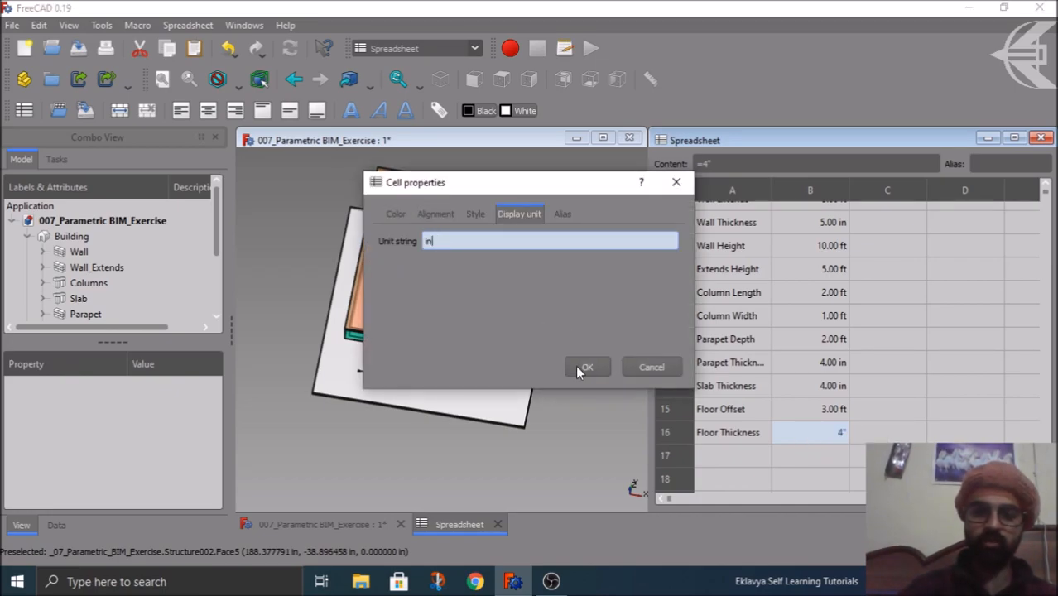
left_click(586, 366)
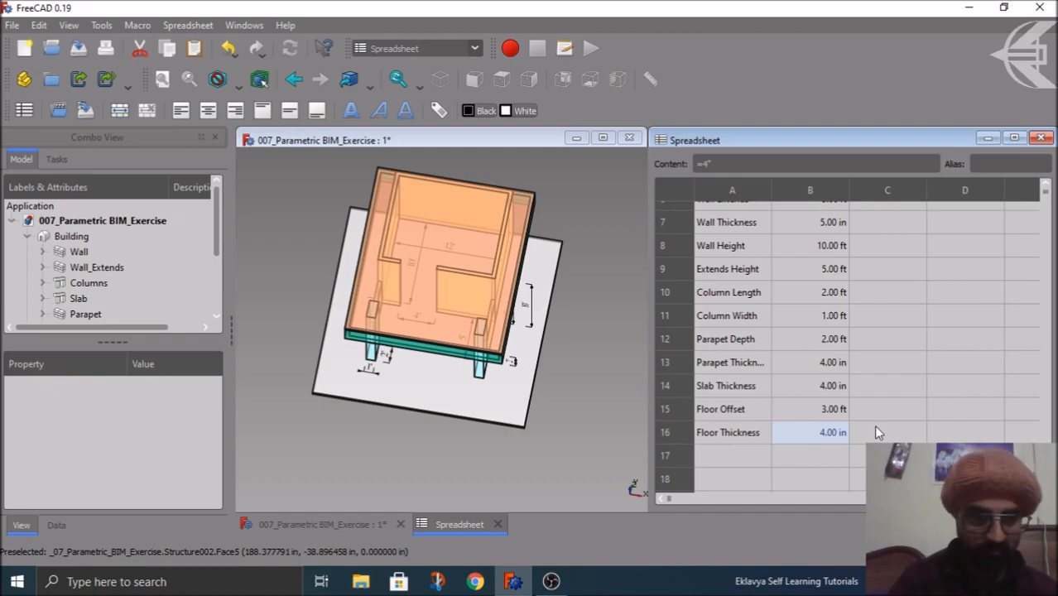
Open the sketch under the Wall object to examine its dimension constraints against the spreadsheet, and close it.
scroll(876, 429, "up", 2)
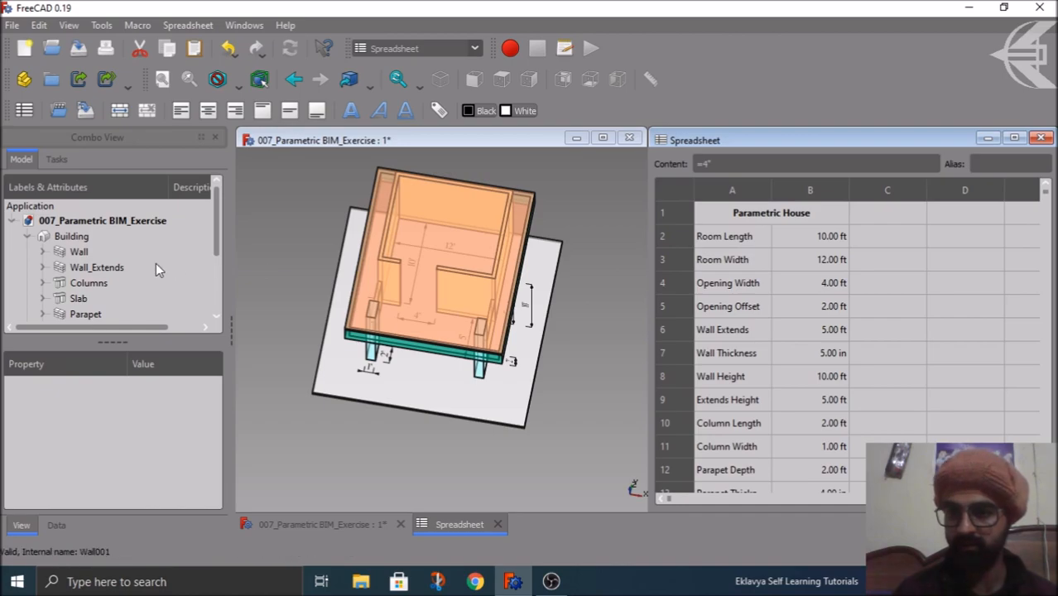
left_click(86, 252)
middle_click_drag(561, 343, 571, 378)
left_click(42, 251)
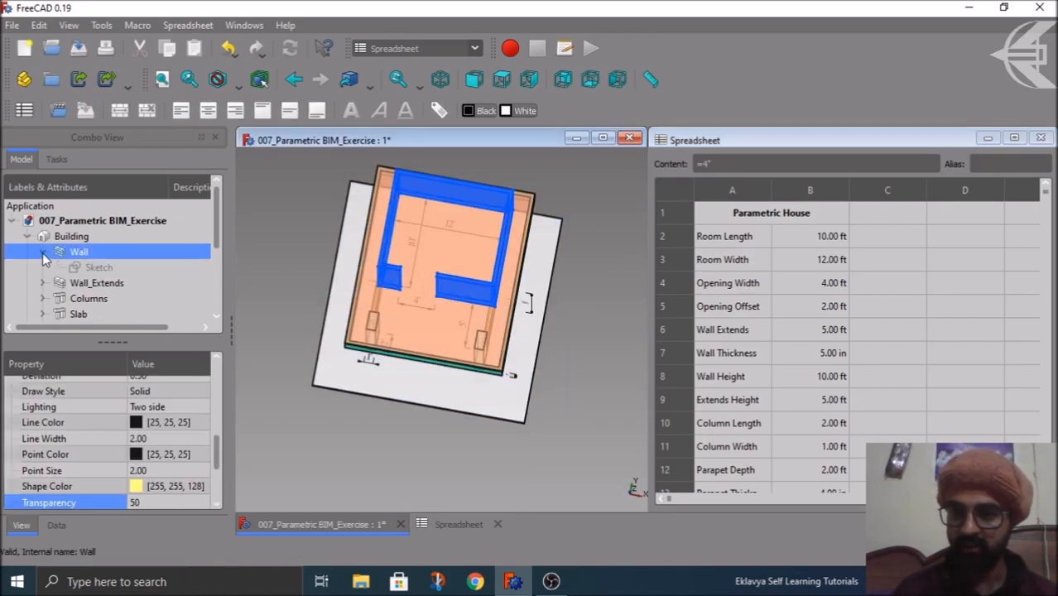
double_click(92, 268)
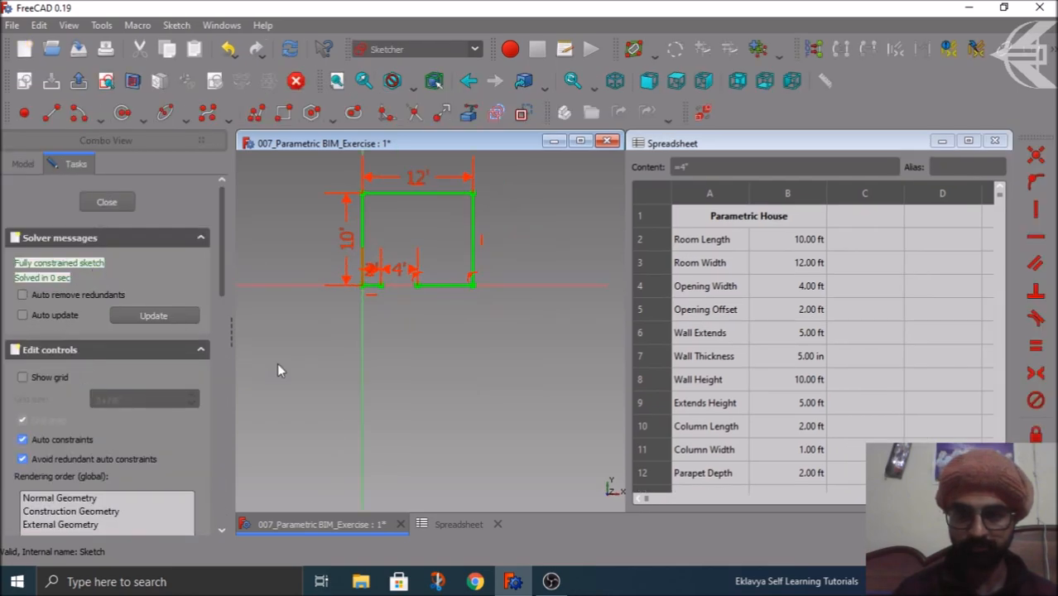
scroll(361, 285, "up", 3)
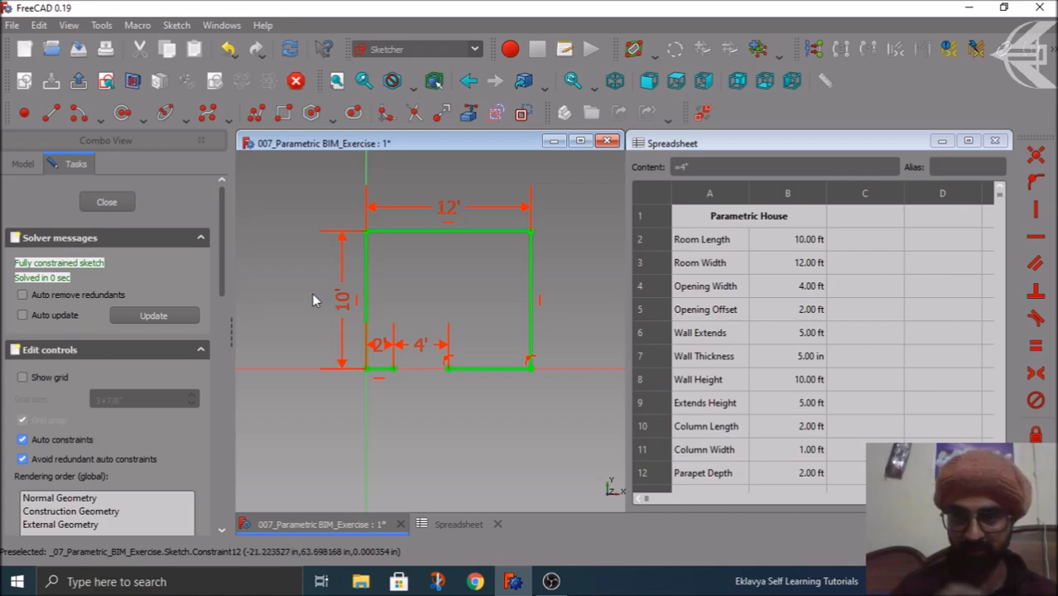
left_click(106, 203)
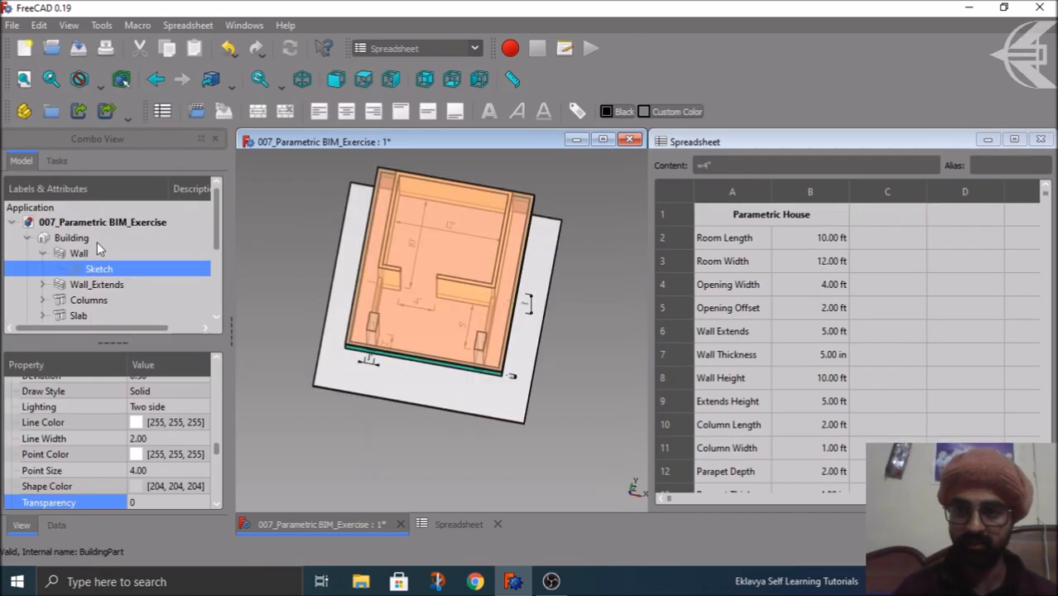
Open the sketch under the Wall object for editing, with the spreadsheet kept in view.
scroll(96, 247, "down", 2)
left_click(79, 303)
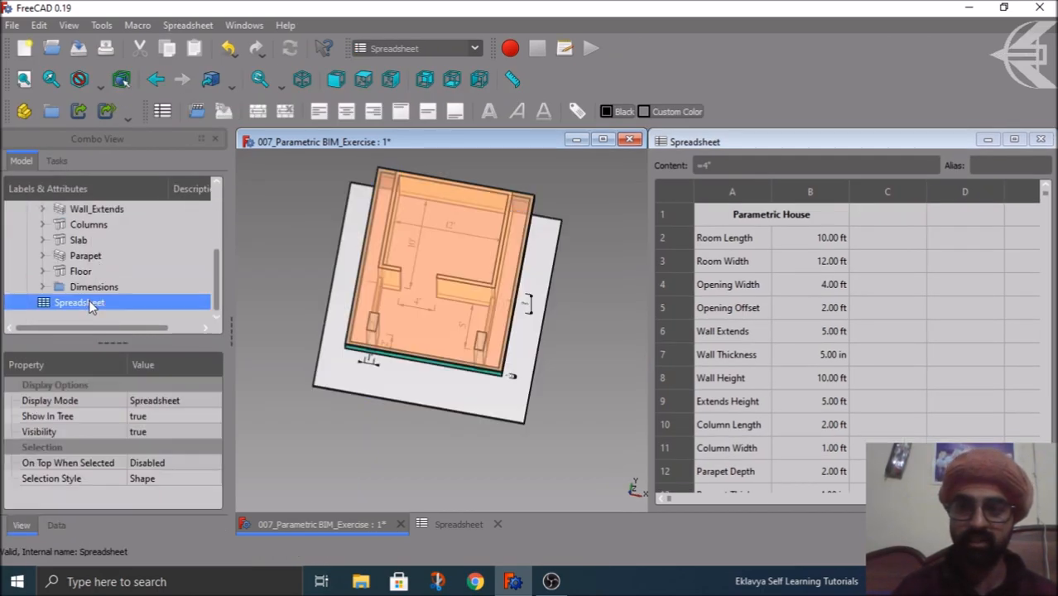
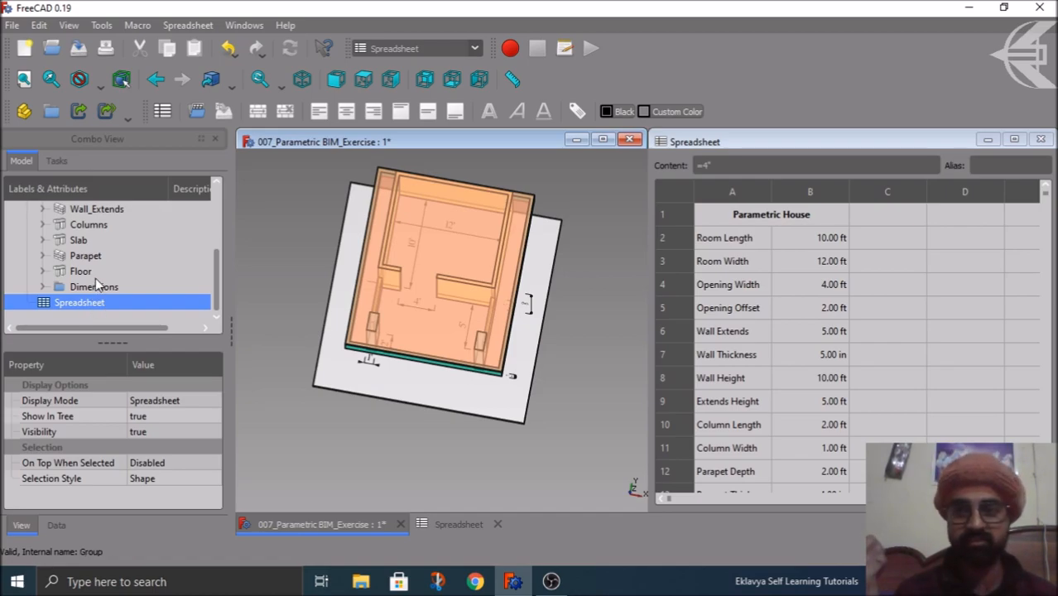
scroll(91, 286, "up", 2)
double_click(93, 270)
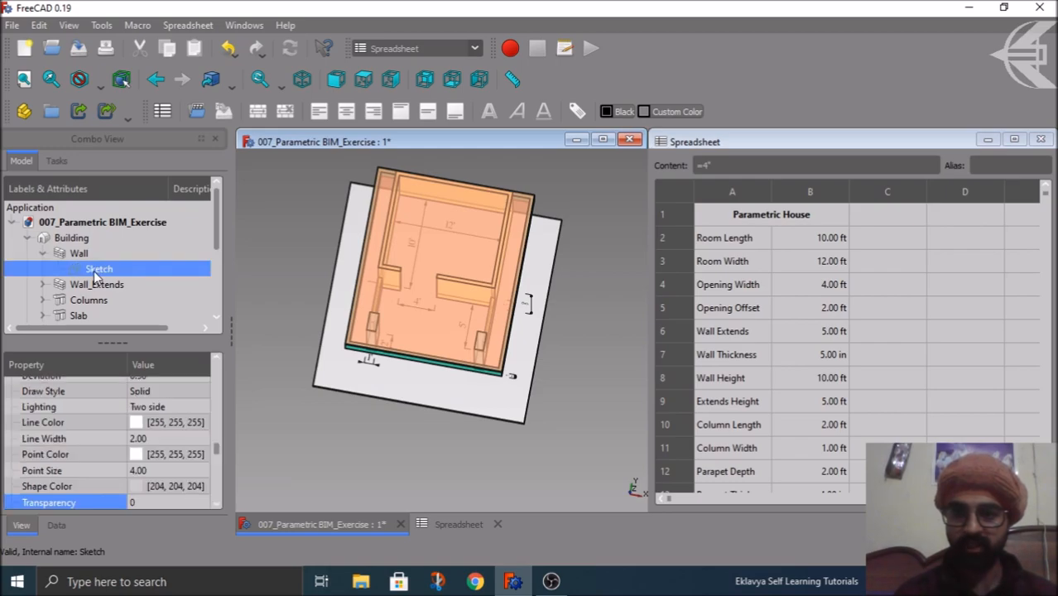
scroll(322, 306, "up", 5)
scroll(354, 440, "down", 2)
scroll(354, 351, "up", 2)
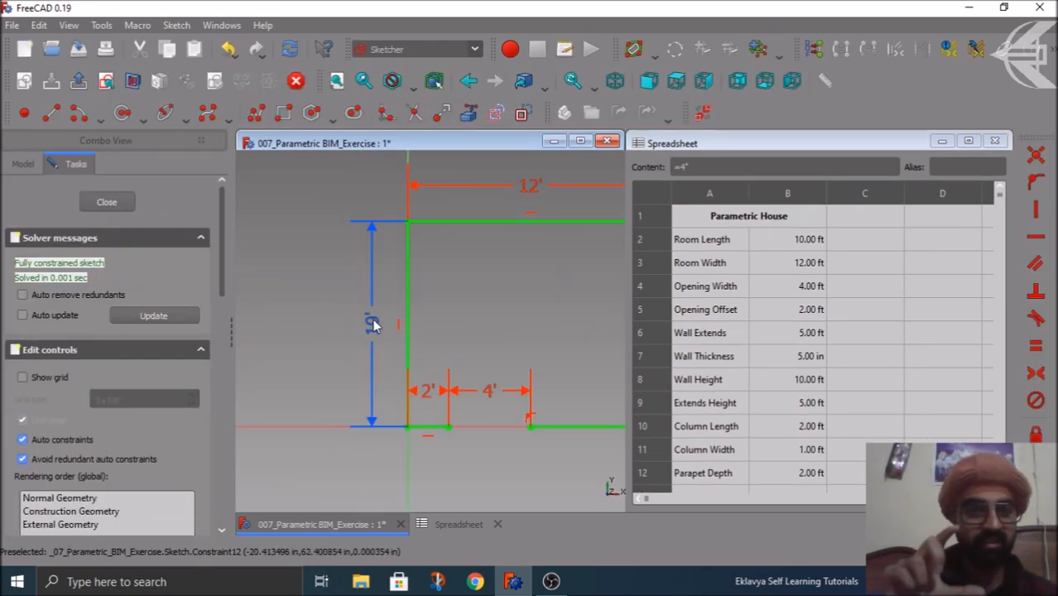
double_click(373, 324)
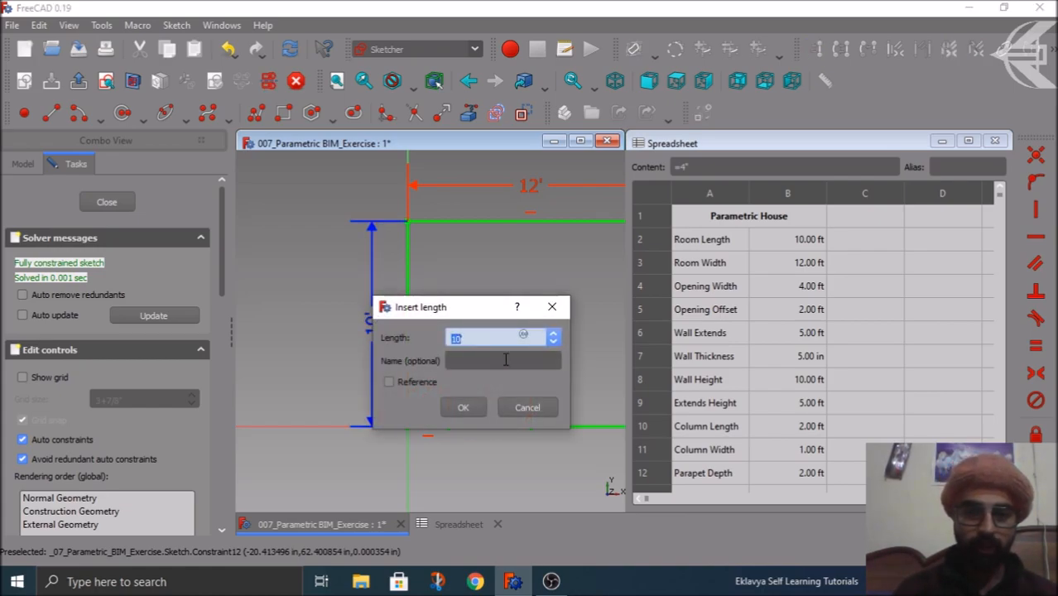
left_click(524, 333)
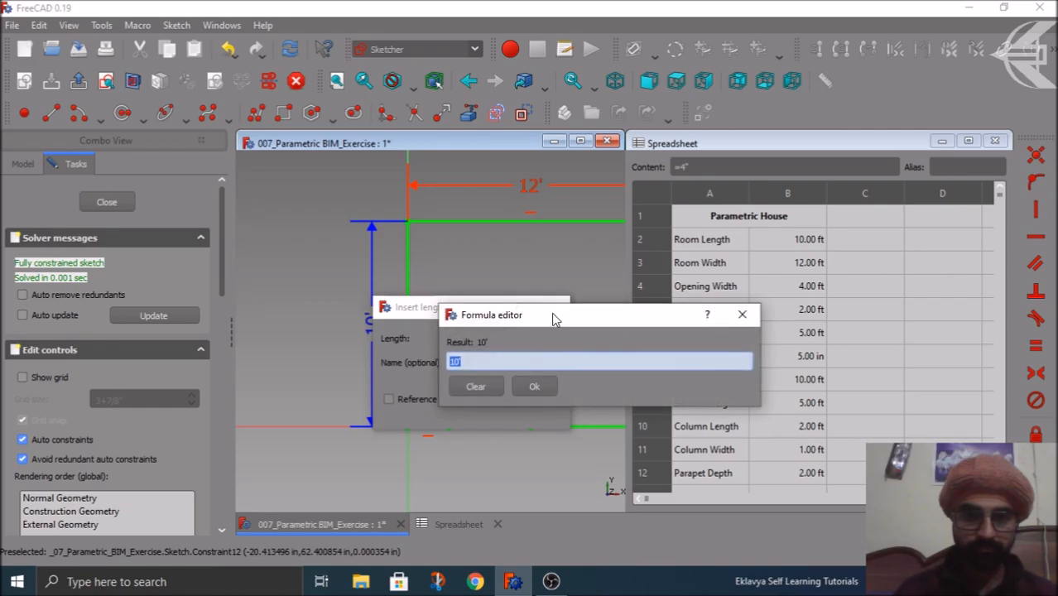
left_click_drag(551, 312, 479, 291)
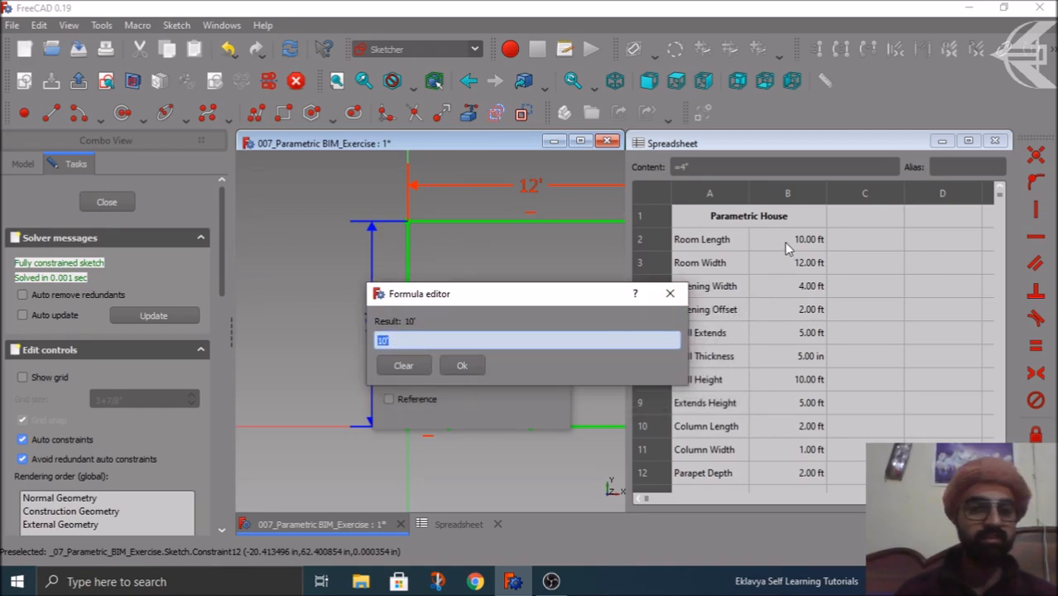
left_click(670, 293)
left_click(560, 307)
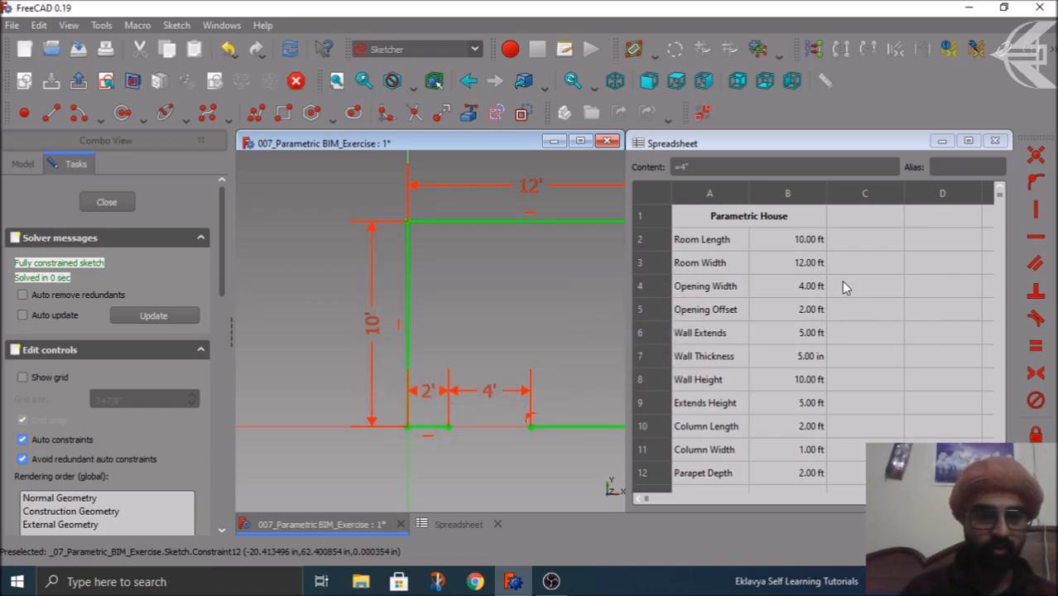
Give the Room Length value in cell B2 of the spreadsheet the alias roomL.
left_click(776, 248)
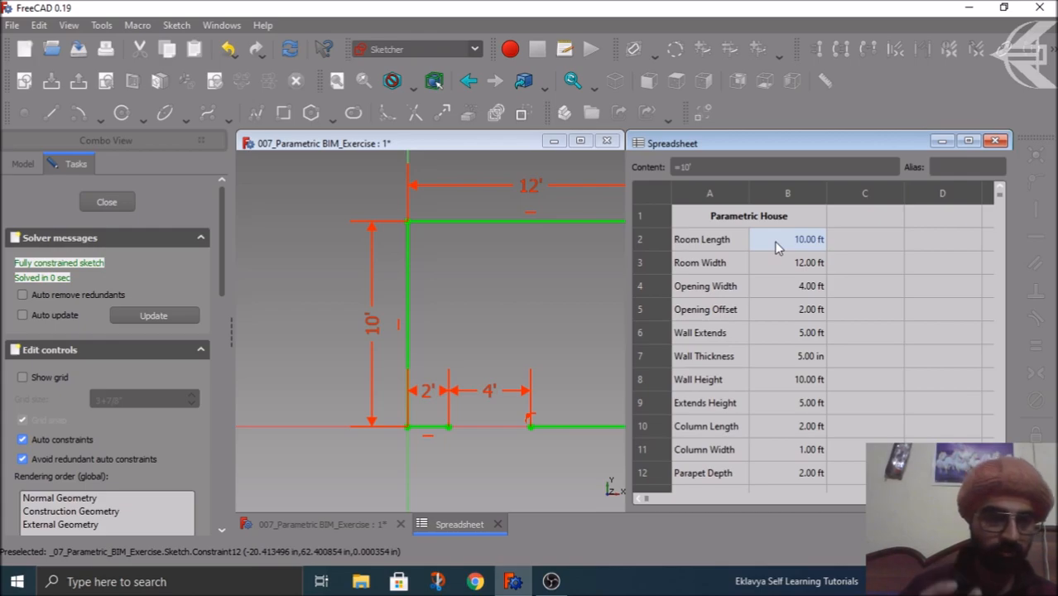
left_click(955, 166)
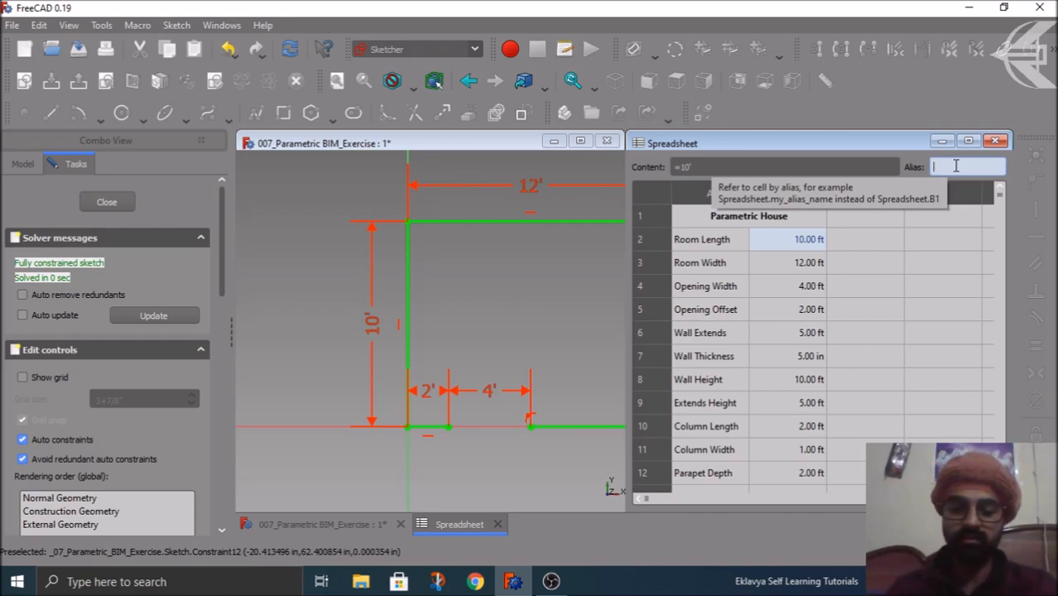
type("room")
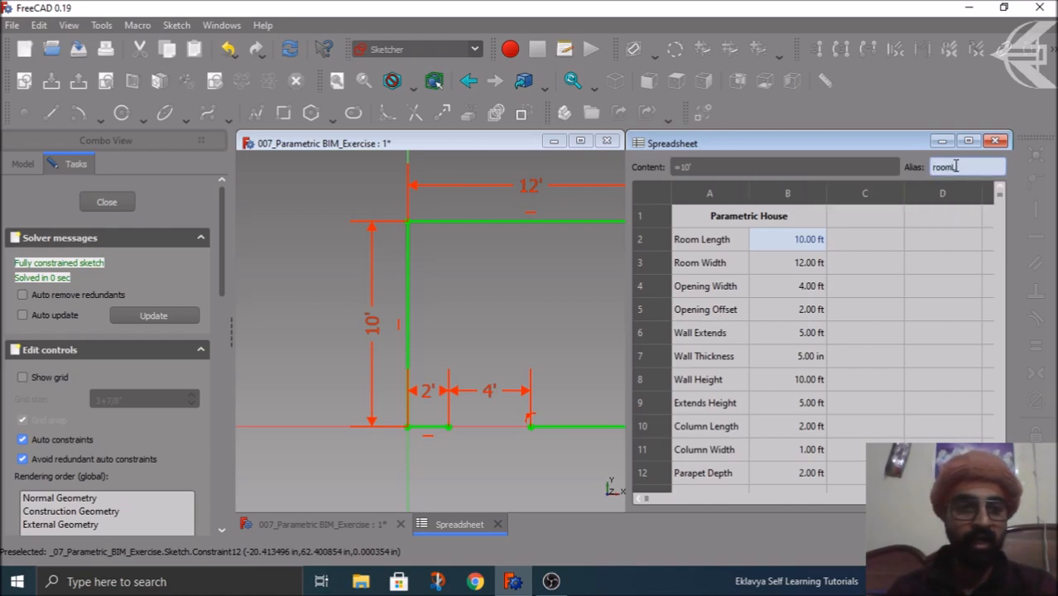
key("Return")
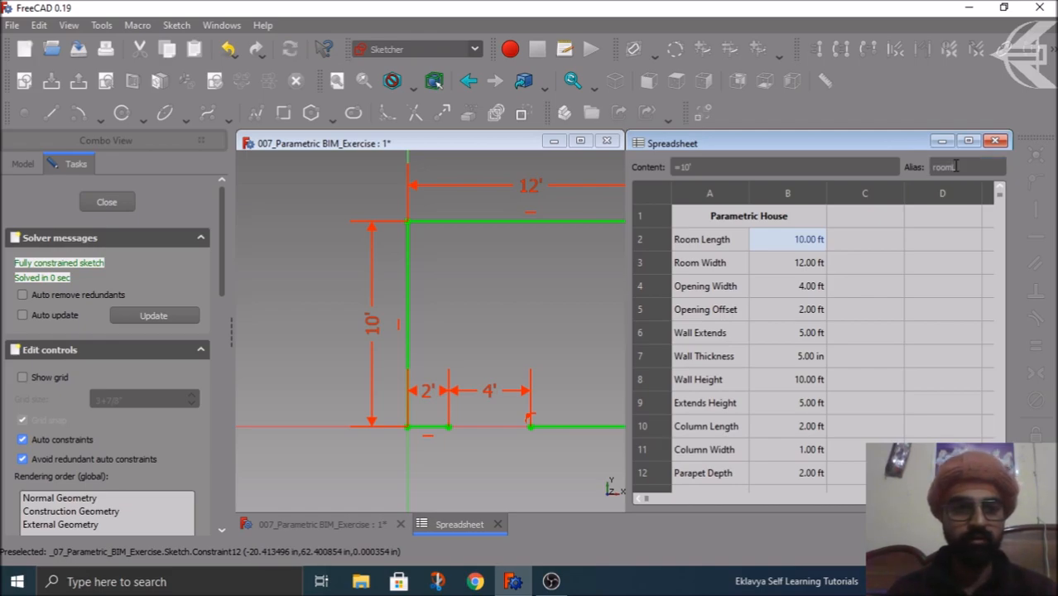
Give the Room Width value in cell B3 the alias roomW.
left_click(798, 265)
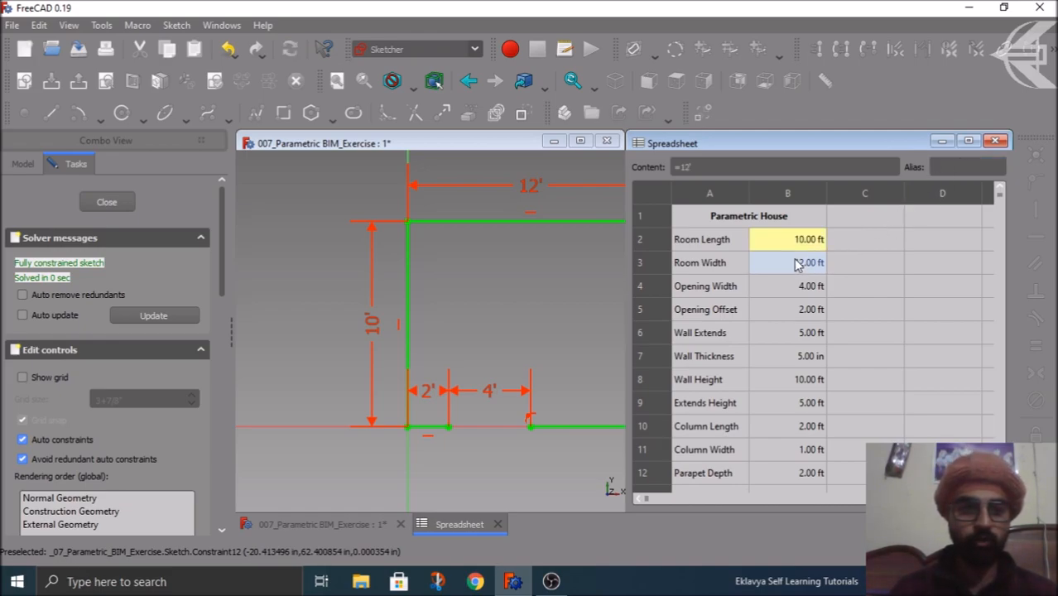
left_click(950, 169)
type("roomW")
key("Return")
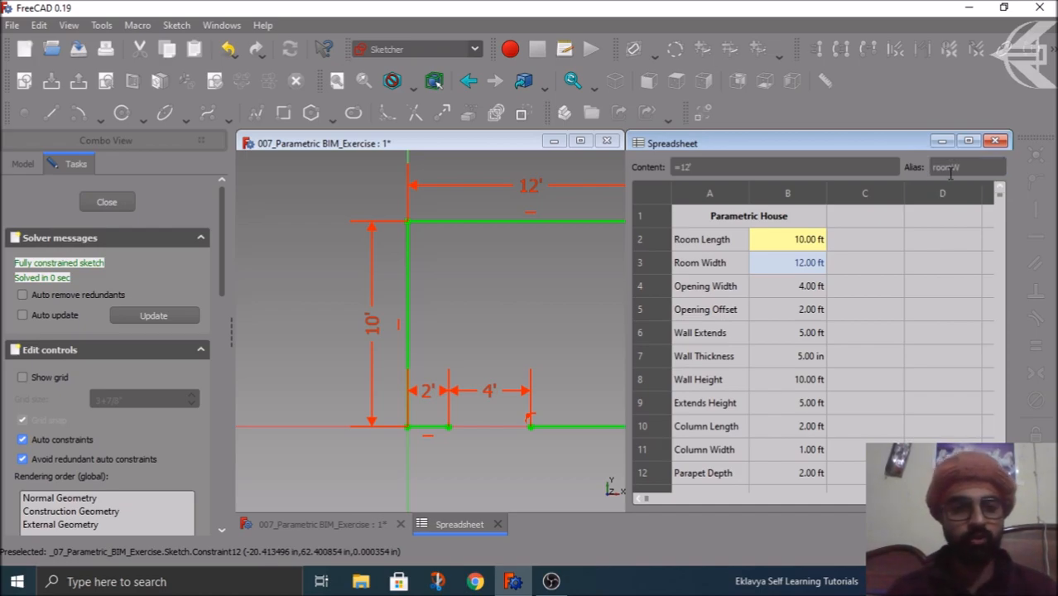
left_click(853, 265)
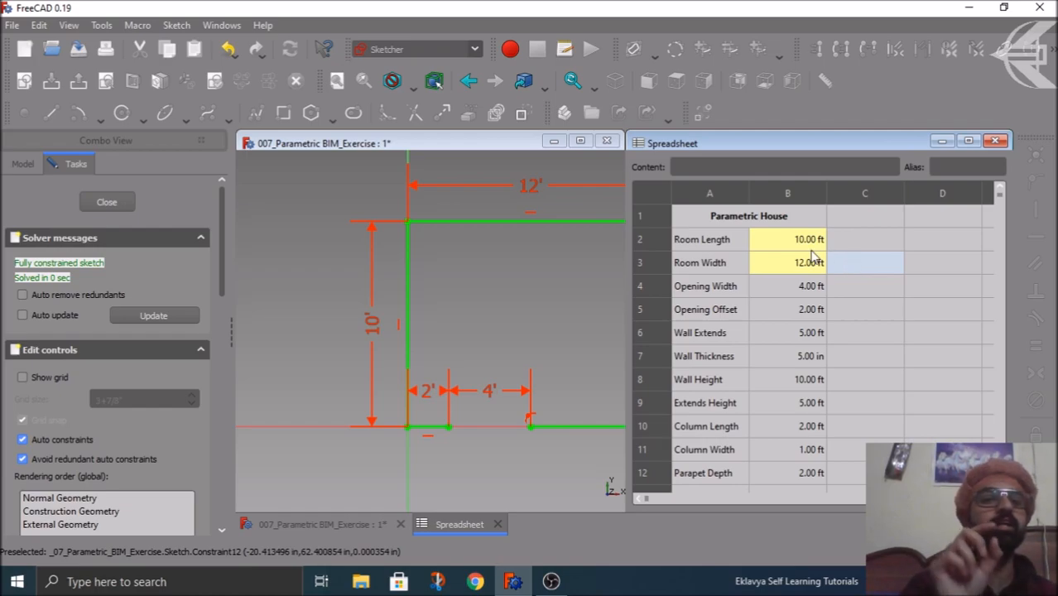
mouse_move(778, 248)
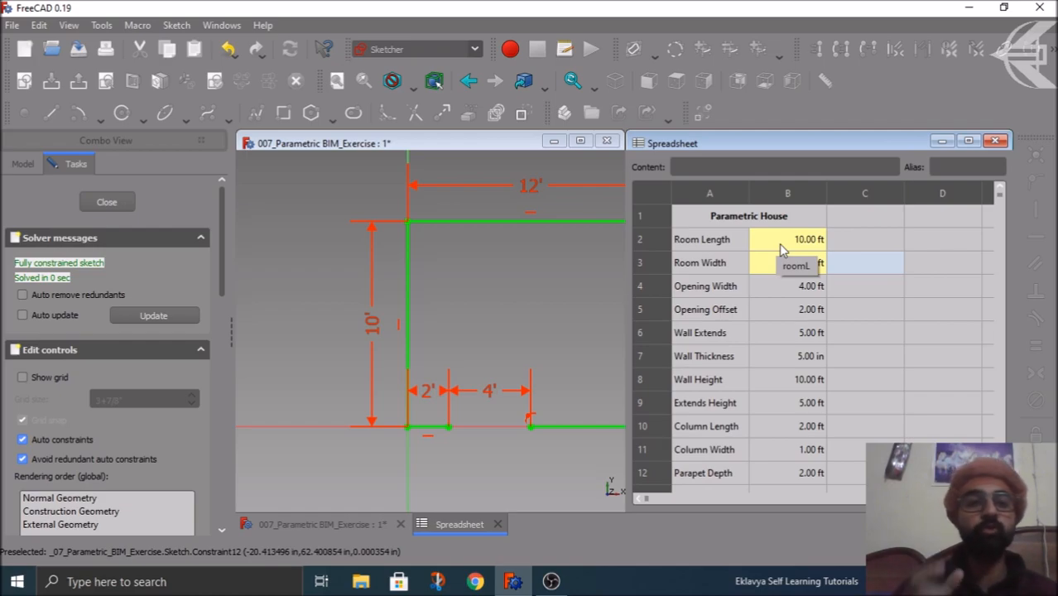
left_click(779, 243)
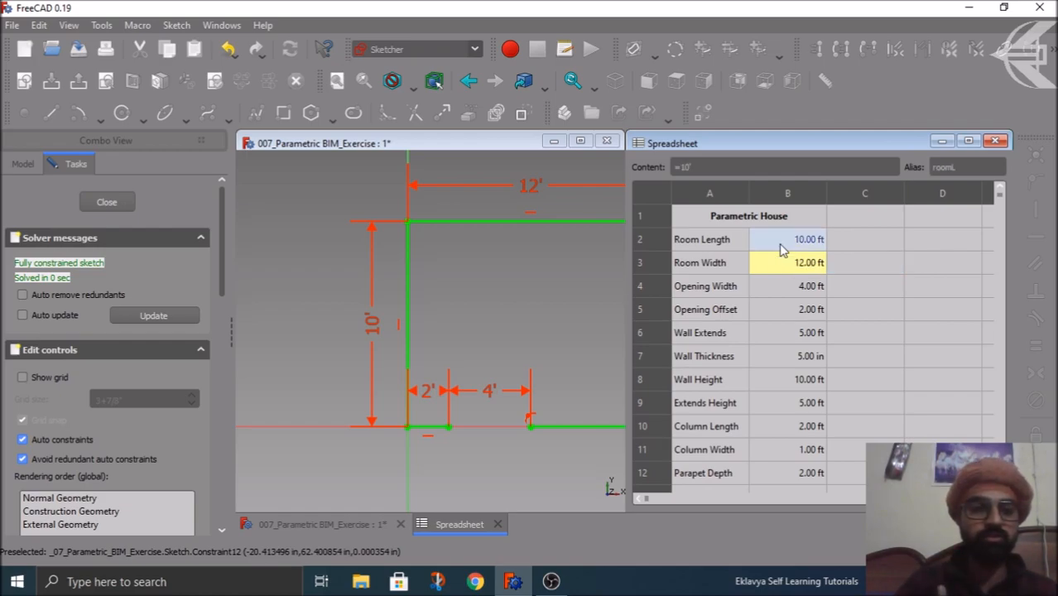
left_click(958, 168)
left_click_drag(953, 168, 933, 170)
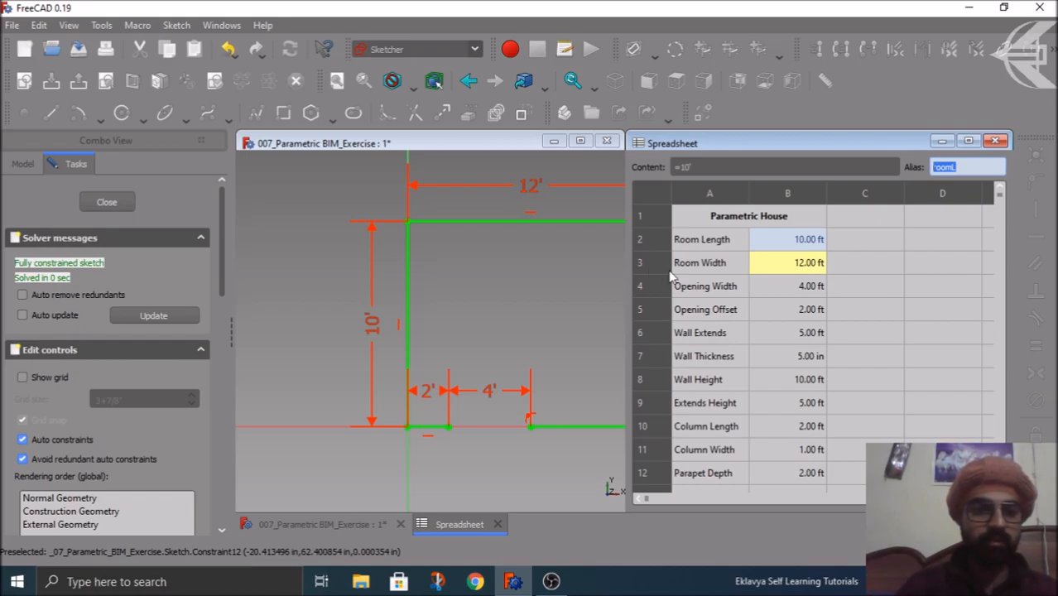
Give the Opening Width value in cell B4 the alias openingW.
left_click(786, 284)
scroll(447, 399, "down", 2)
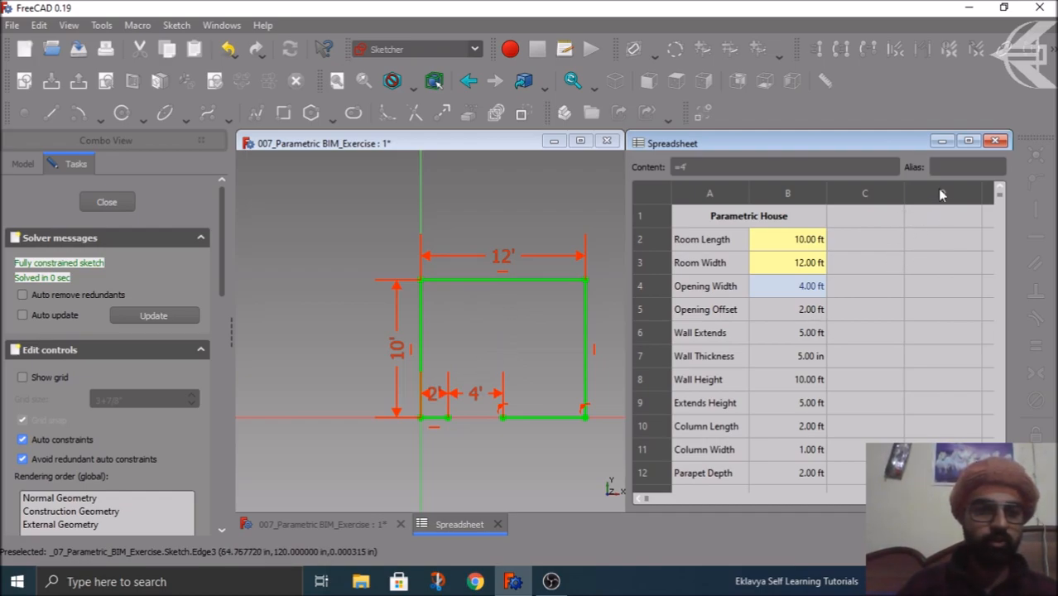
left_click(948, 167)
type("opening")
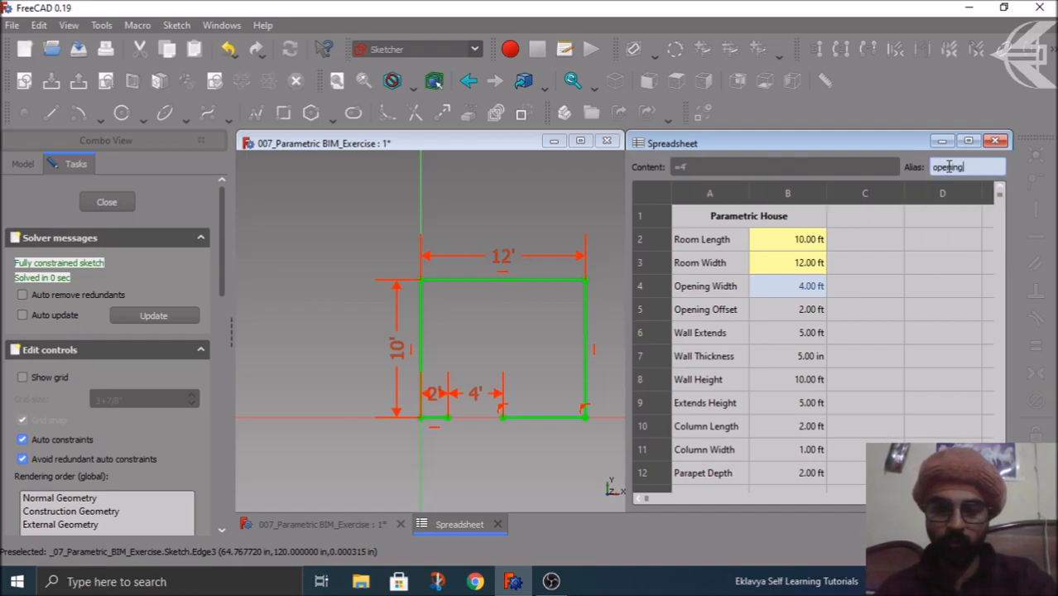
type("W")
key("Return")
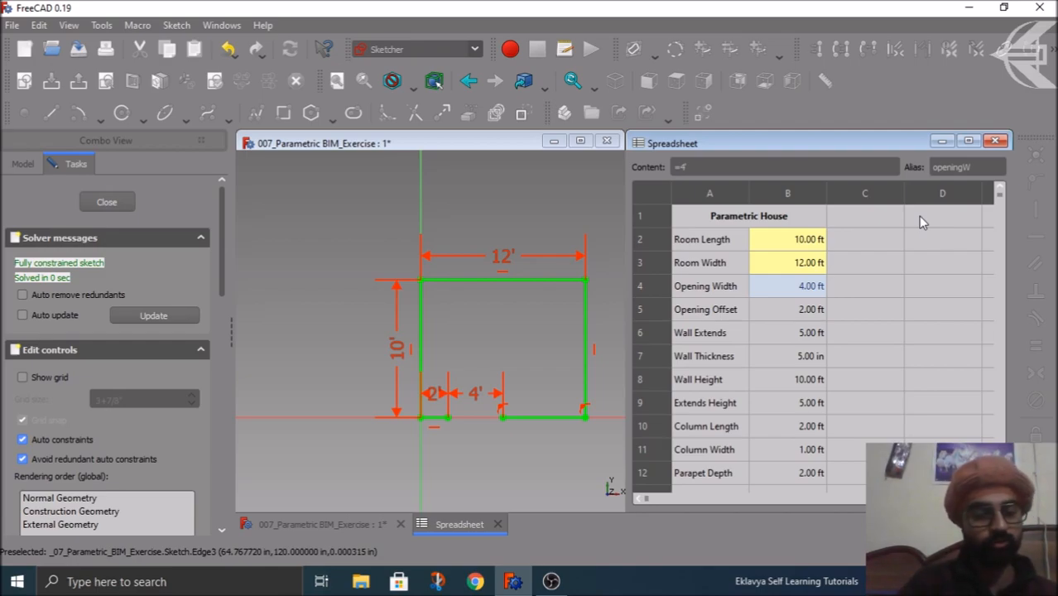
Give the Opening Offset value in cell B5 the alias OpeningO.
left_click(789, 315)
left_click(937, 169)
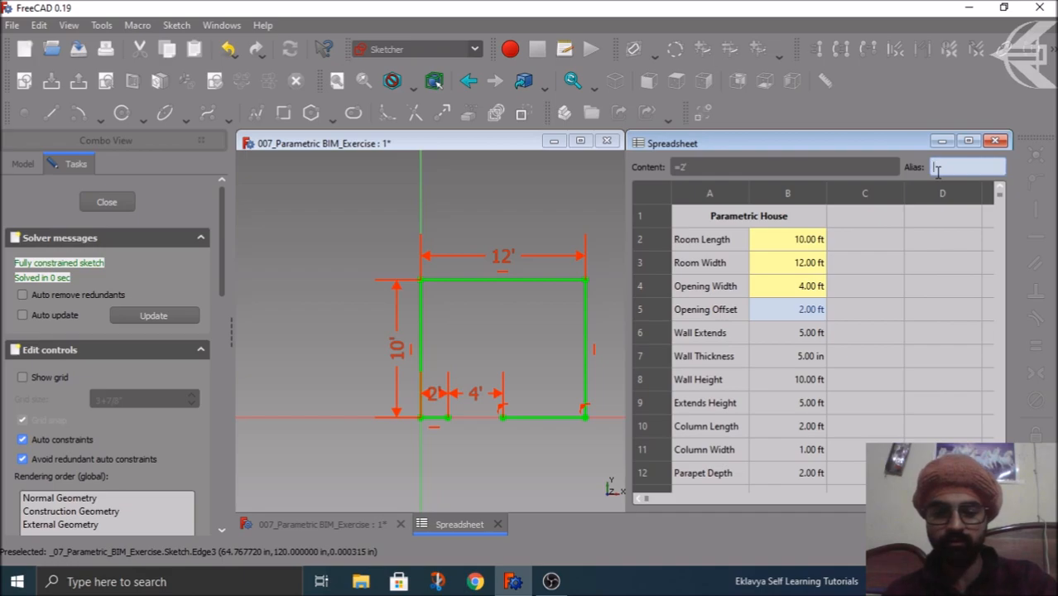
type("Opening")
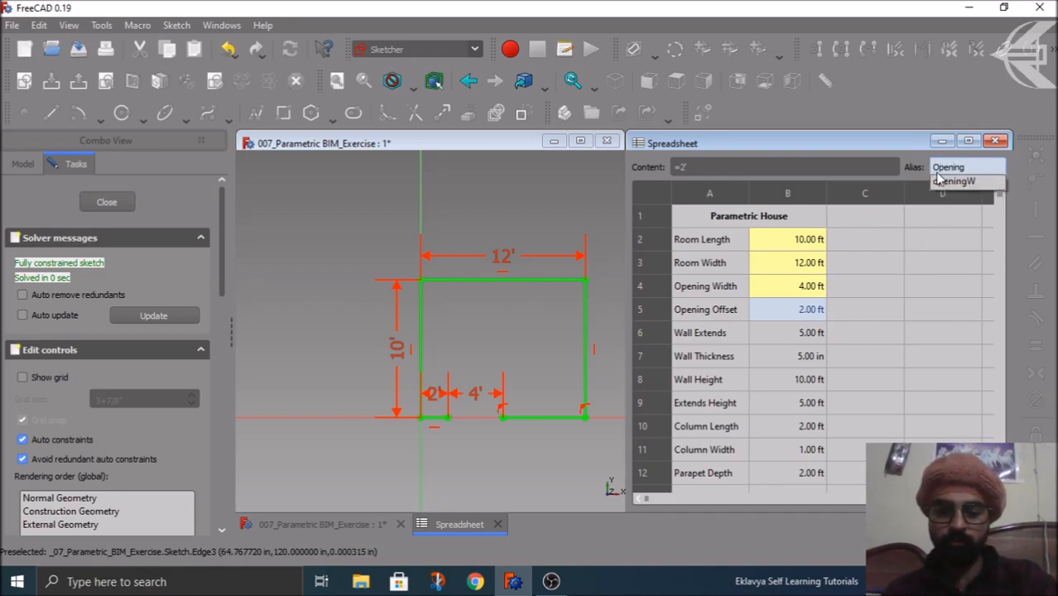
type("O")
key("Return")
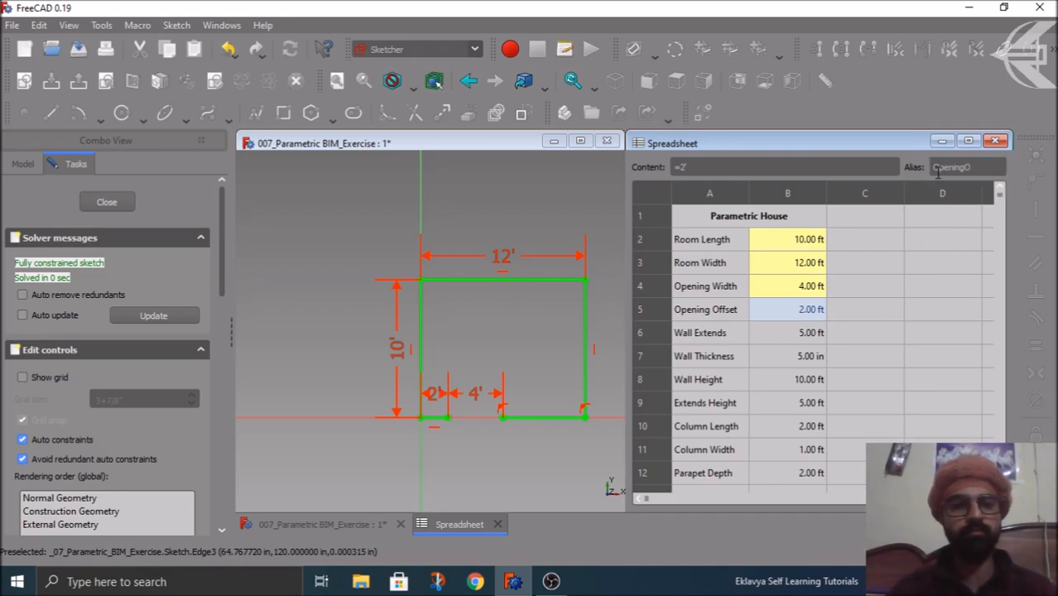
left_click(871, 334)
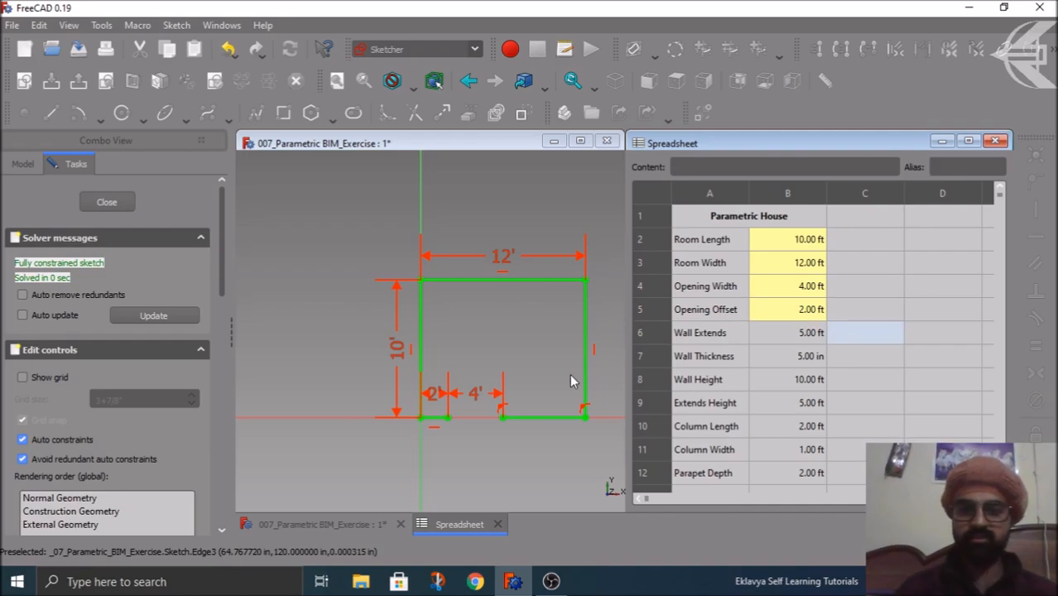
Link the sketch's vertical 10' room length constraint to the formula Spreadsheet.roomL.
double_click(394, 354)
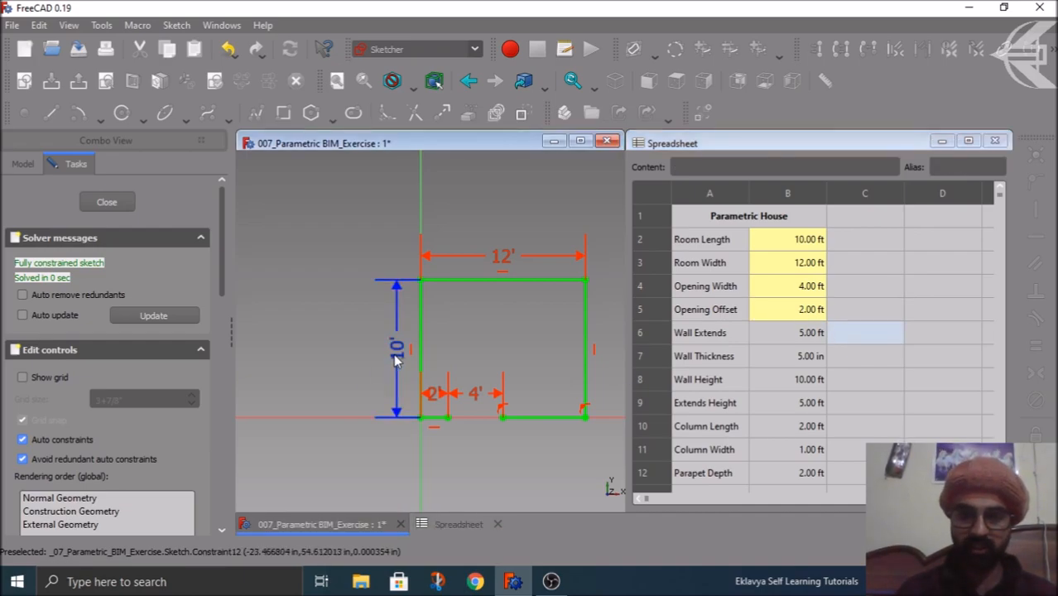
left_click_drag(462, 342, 374, 274)
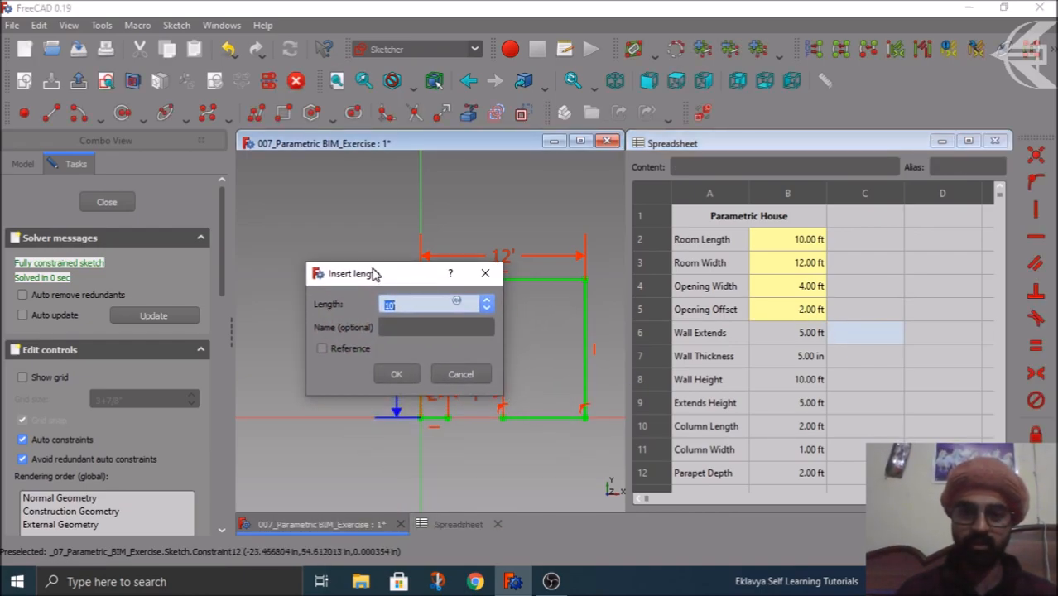
left_click(456, 303)
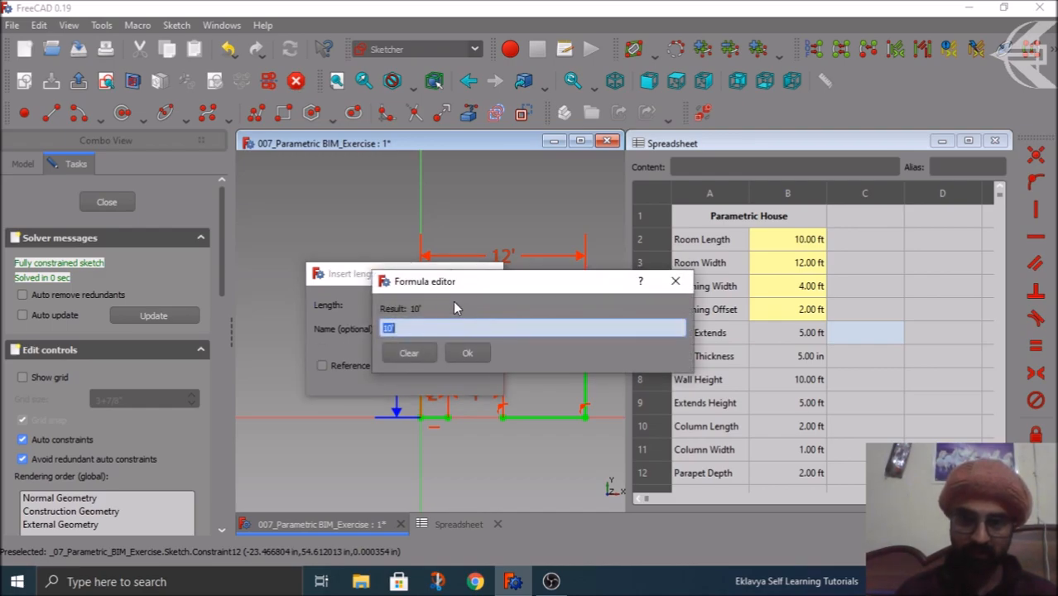
left_click_drag(448, 284, 339, 264)
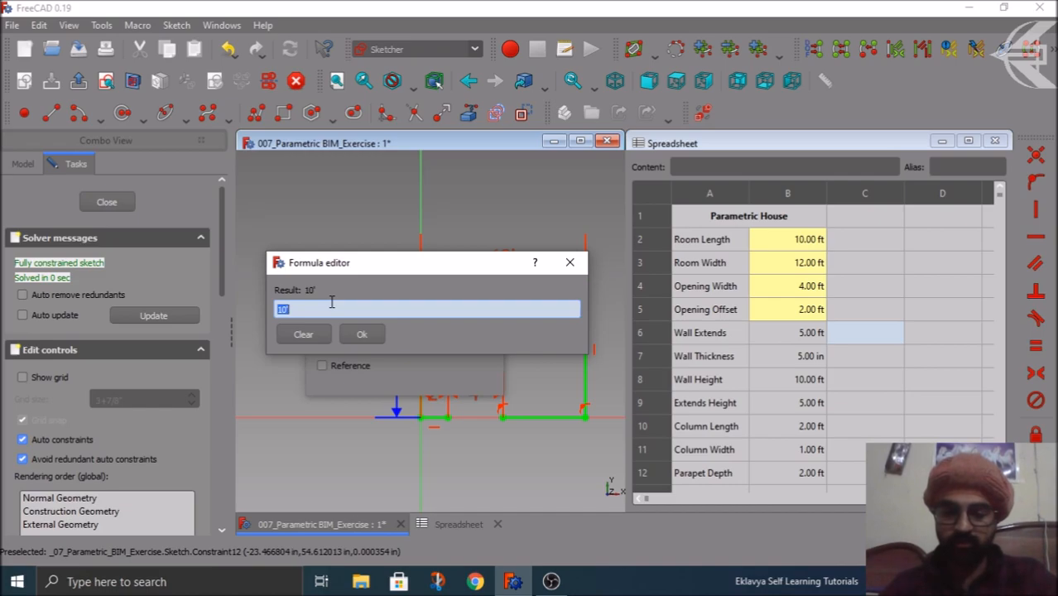
type("Spre")
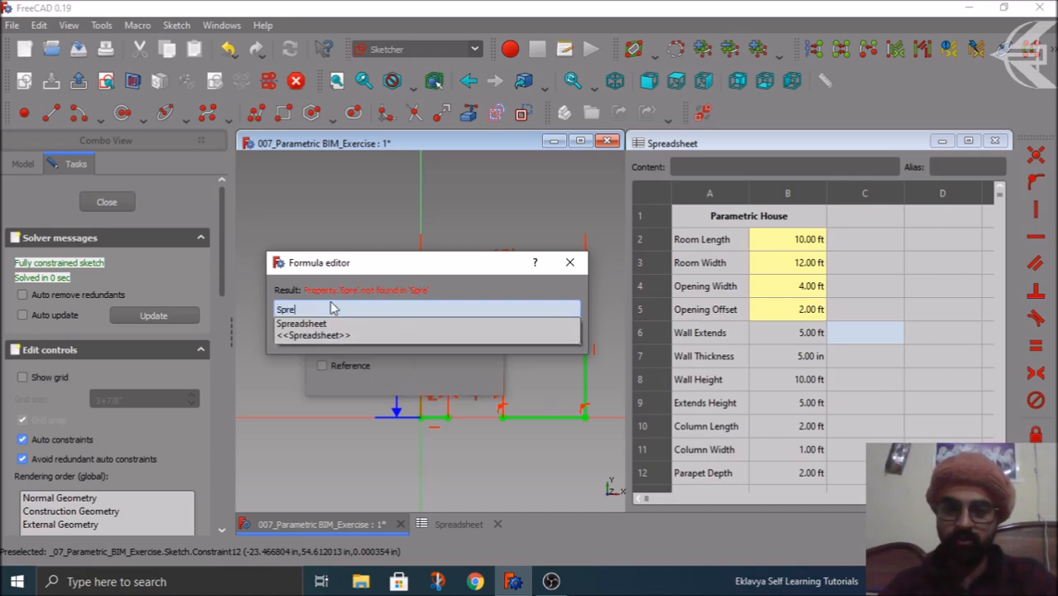
key("Down")
key("Down")
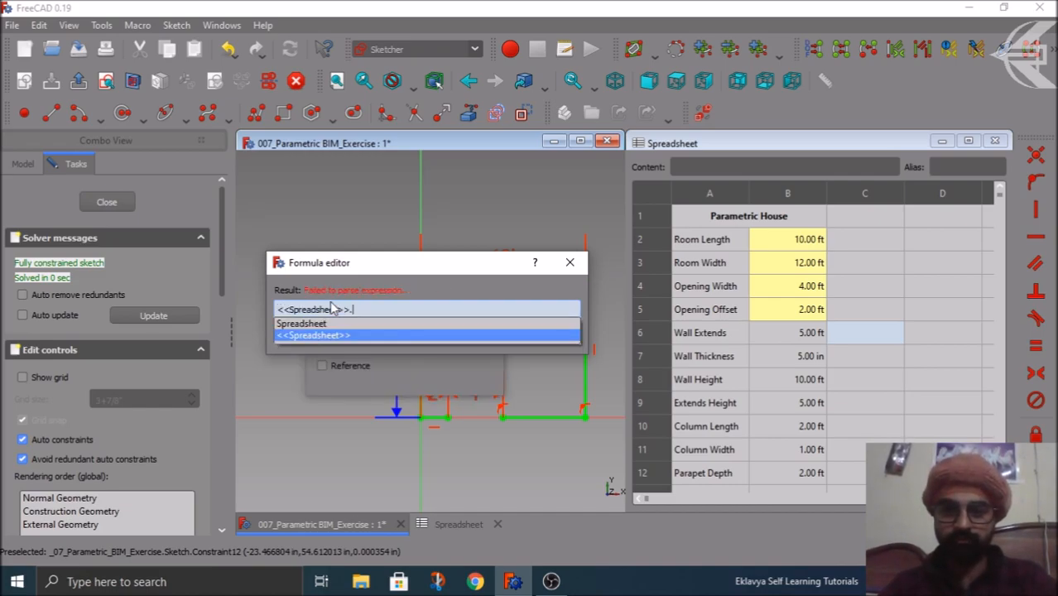
key("Up")
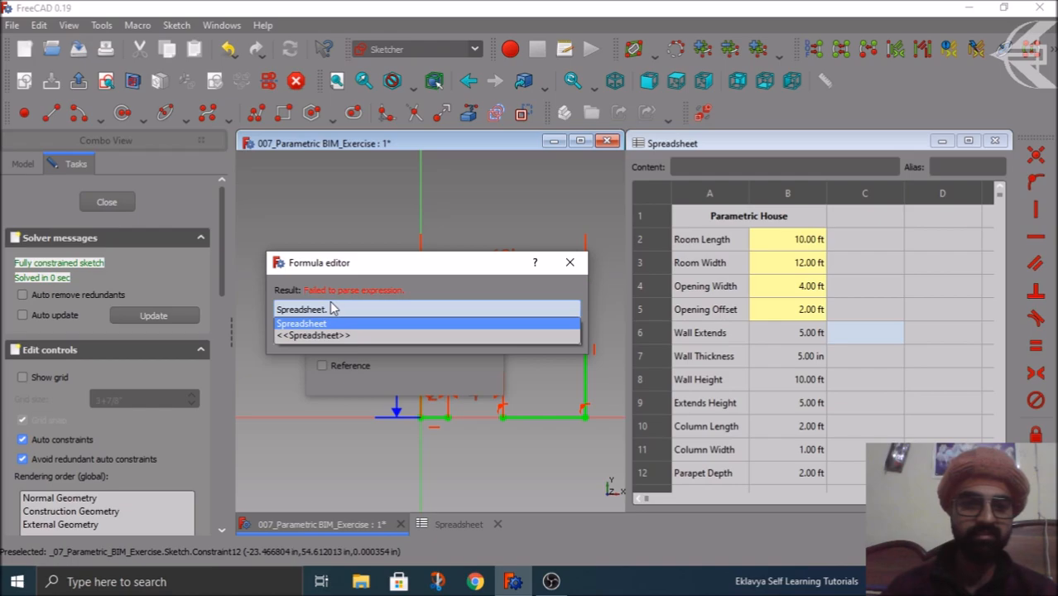
type("roo")
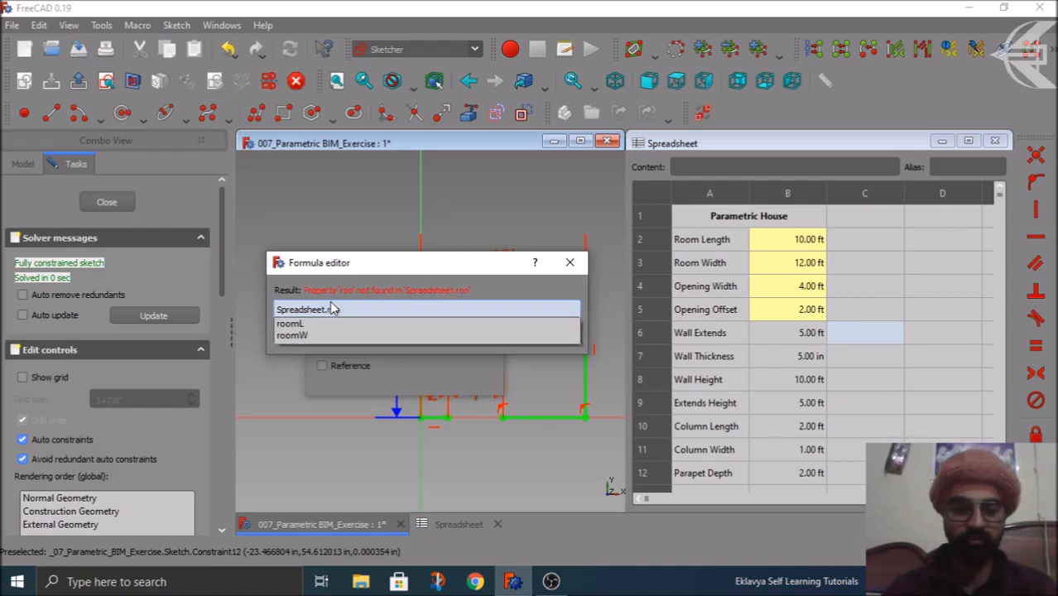
key("Down")
key("Return")
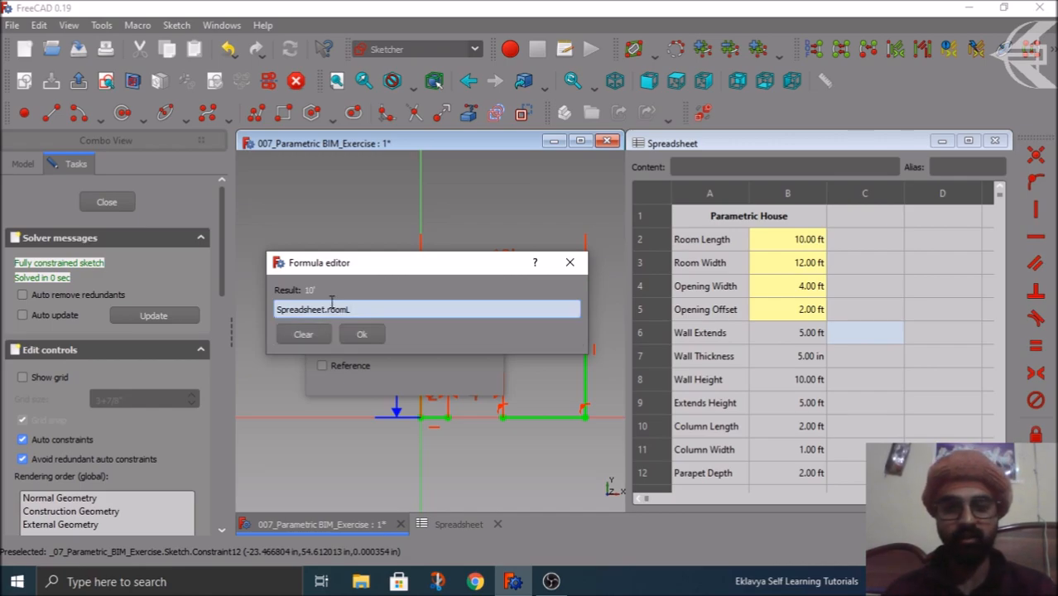
left_click(367, 332)
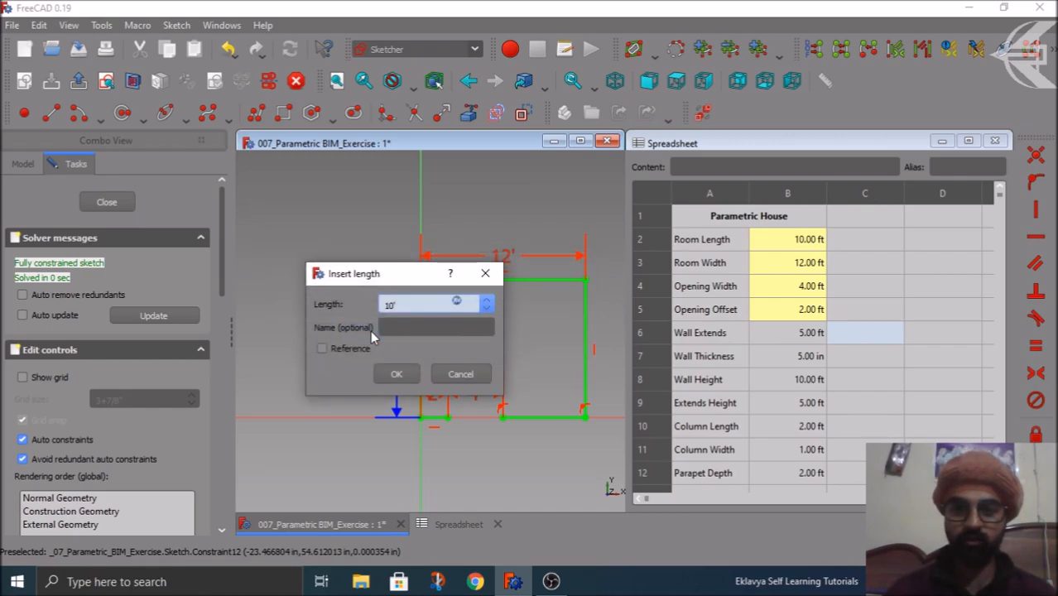
left_click(396, 374)
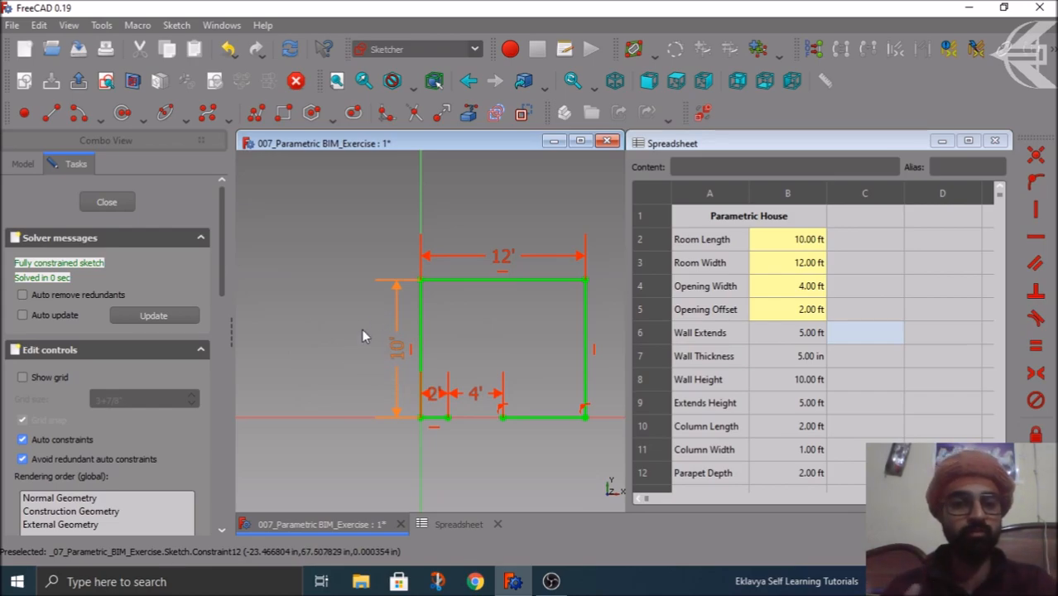
Link the horizontal 12' room width constraint above the sketch to the formula Spreadsheet.roomW.
scroll(366, 348, "down", 2)
scroll(575, 378, "up", 2)
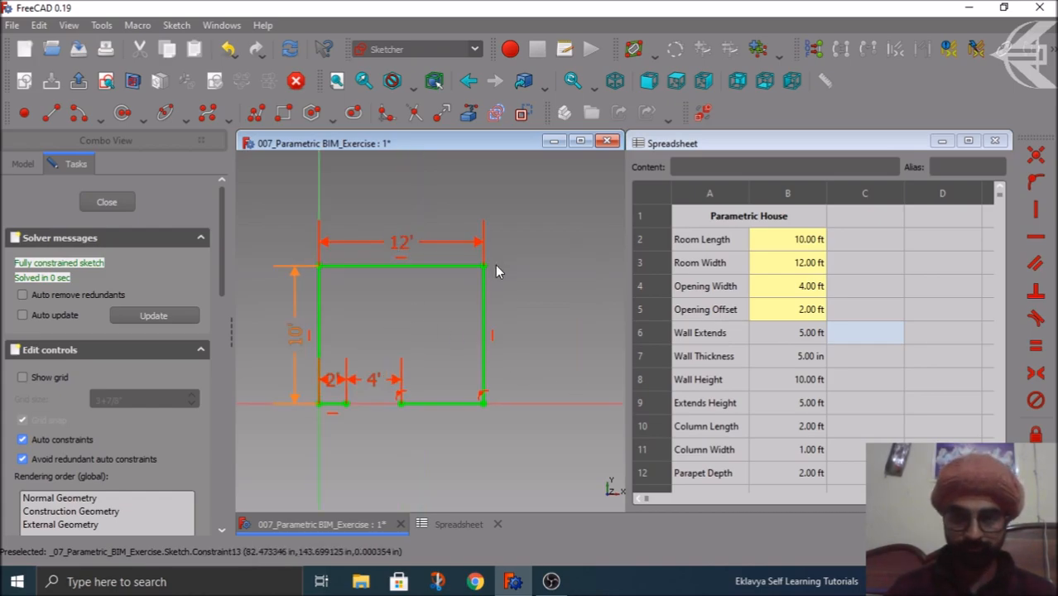
scroll(408, 252, "down", 2)
scroll(447, 254, "up", 2)
double_click(444, 253)
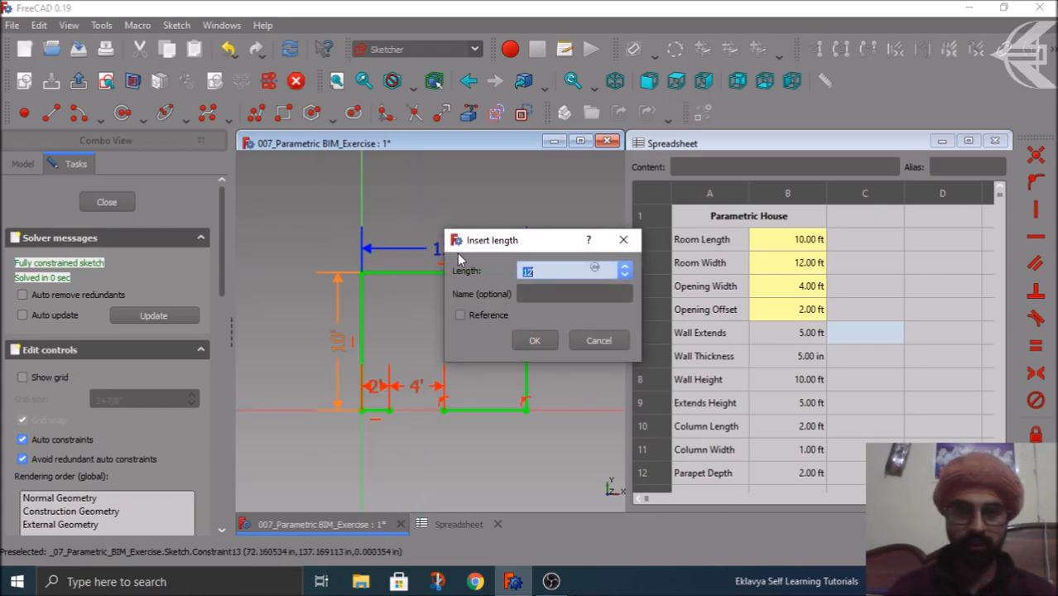
left_click(594, 270)
left_click_drag(608, 249, 478, 256)
type("spre")
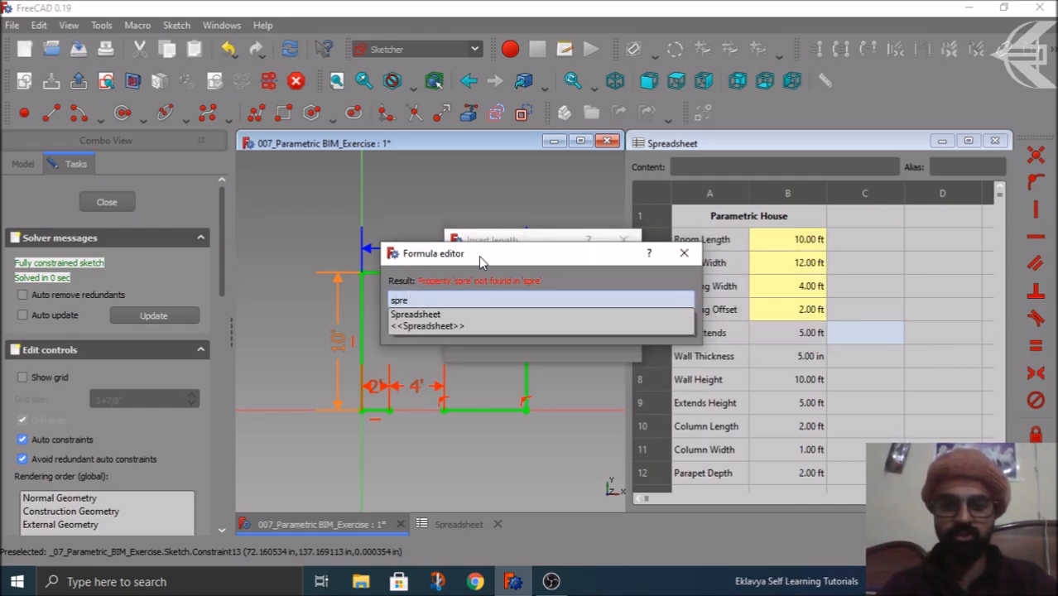
key("Down")
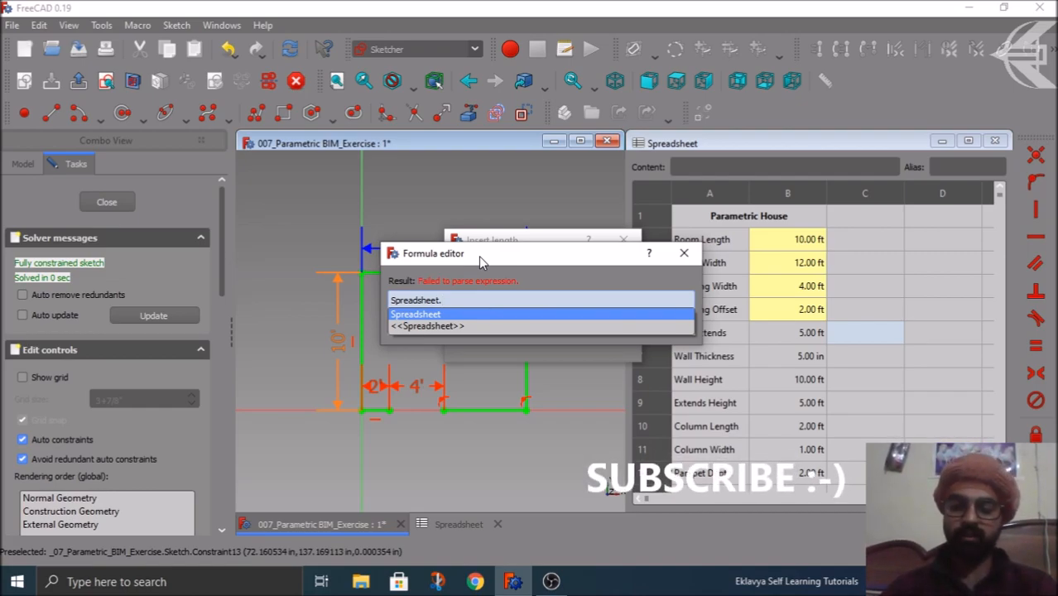
type("room")
key("Down")
key("Down")
key("Return")
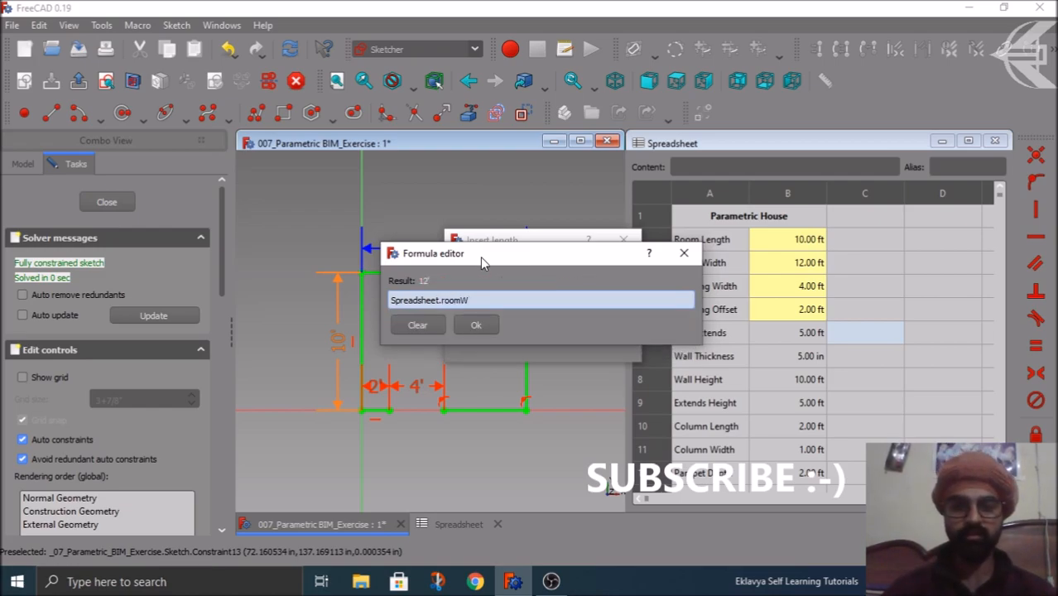
left_click(480, 324)
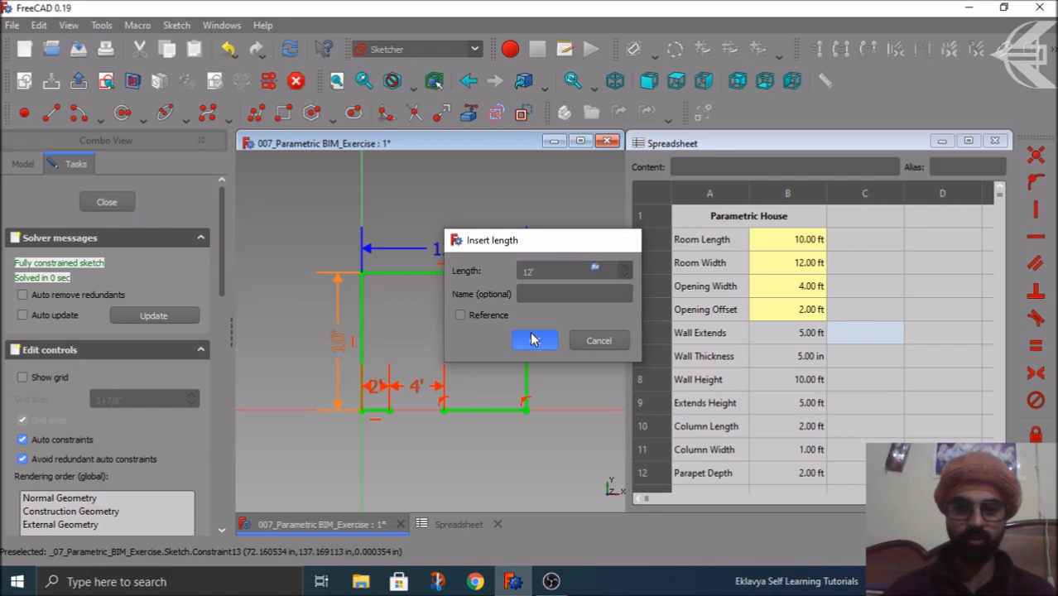
left_click(533, 339)
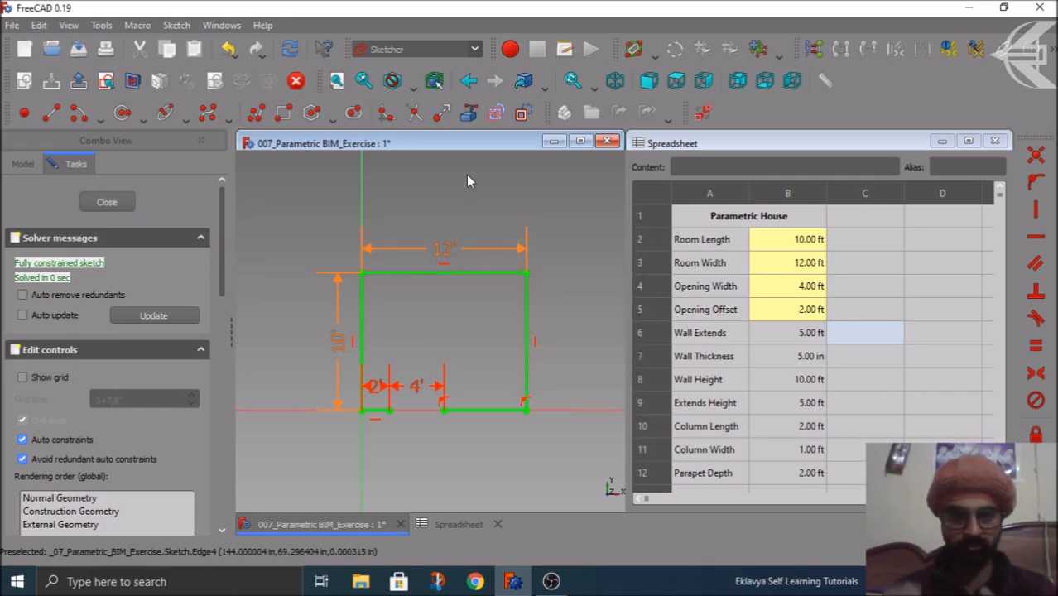
Link the 2' opening offset constraint beside the sketch's origin to the formula Spreadsheet.OpeningO.
scroll(393, 414, "up", 4)
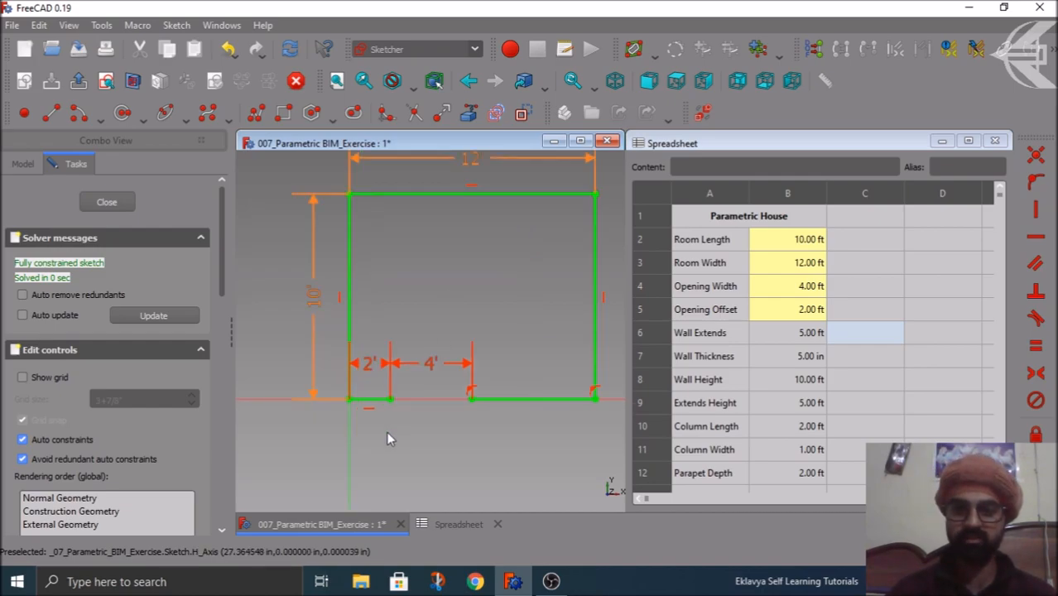
double_click(362, 334)
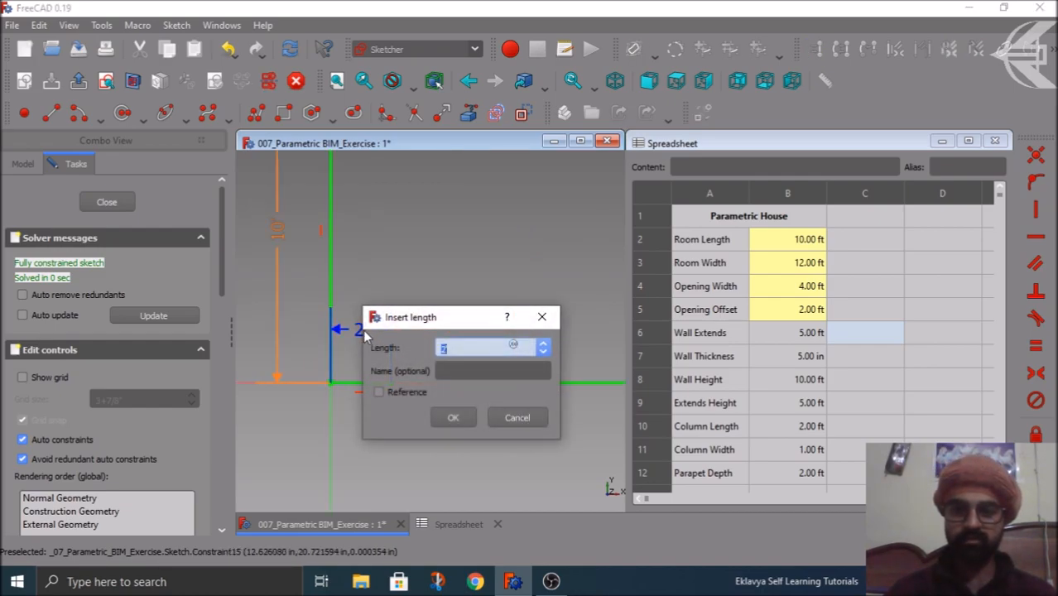
left_click(514, 346)
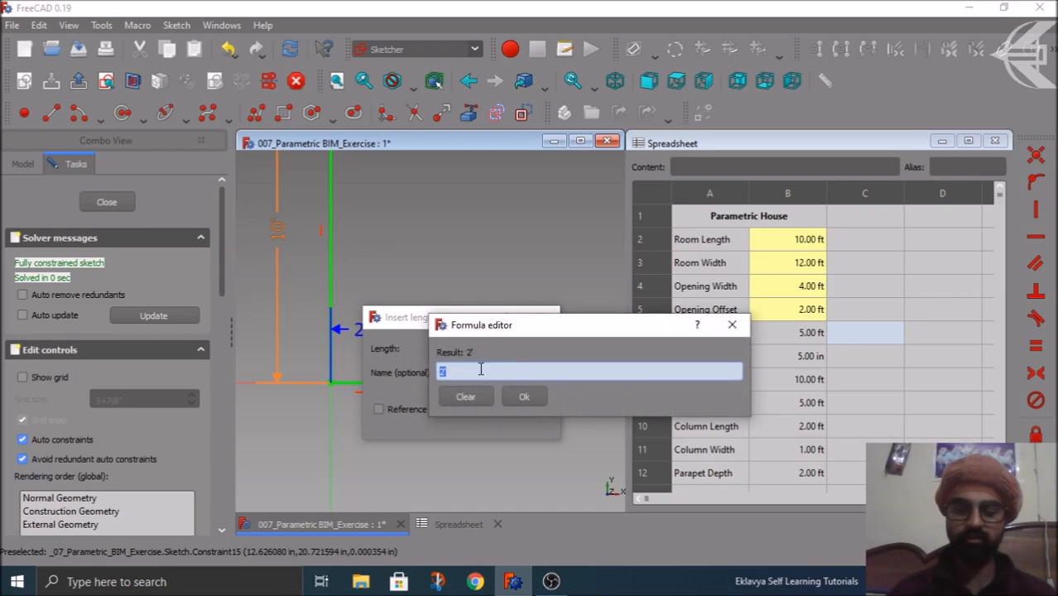
type("s")
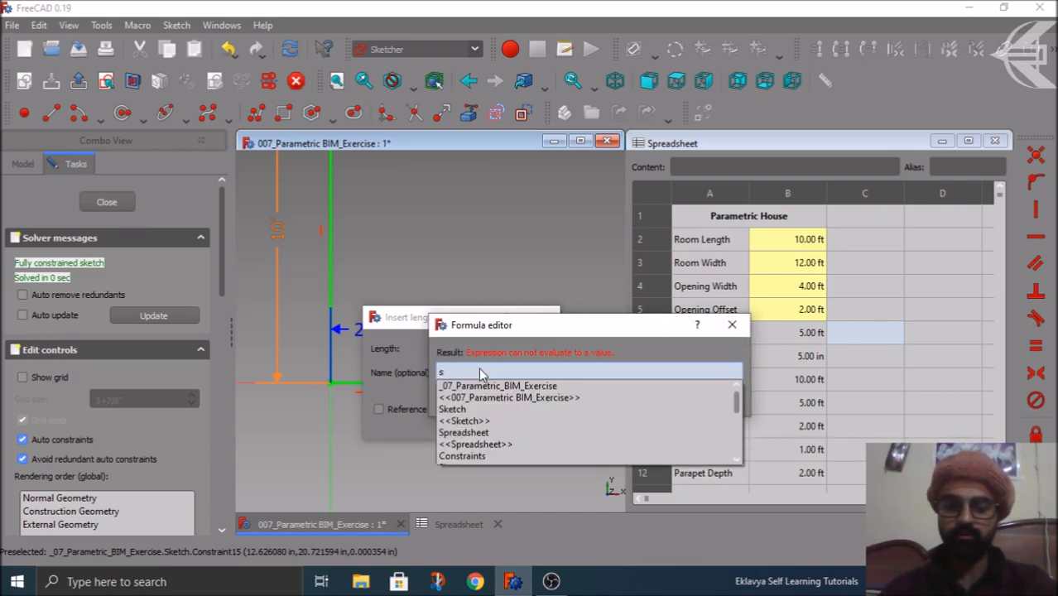
type("per")
key("BackSpace")
key("BackSpace")
type("re")
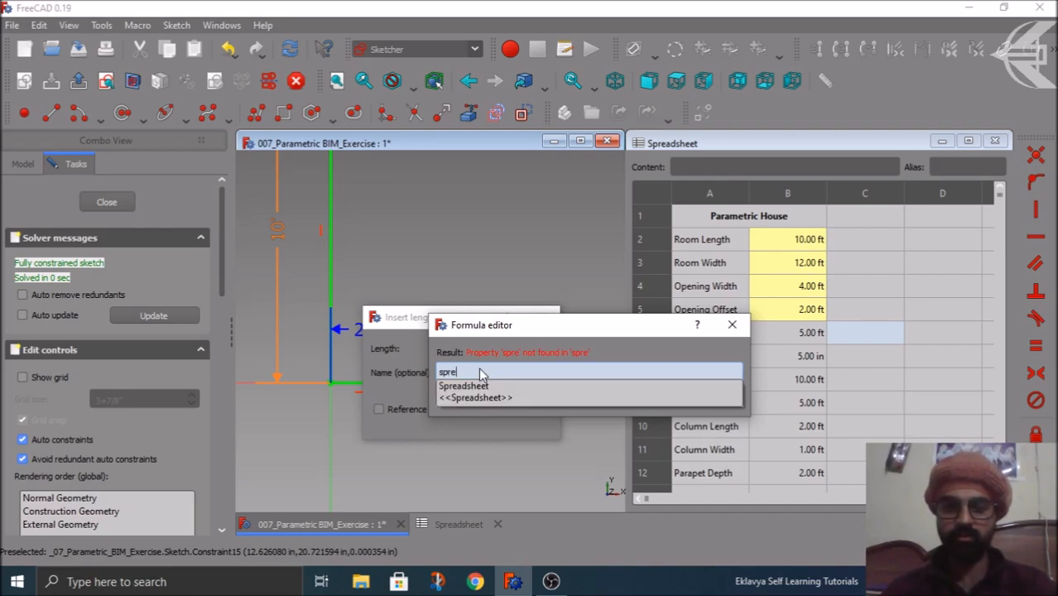
key("Down")
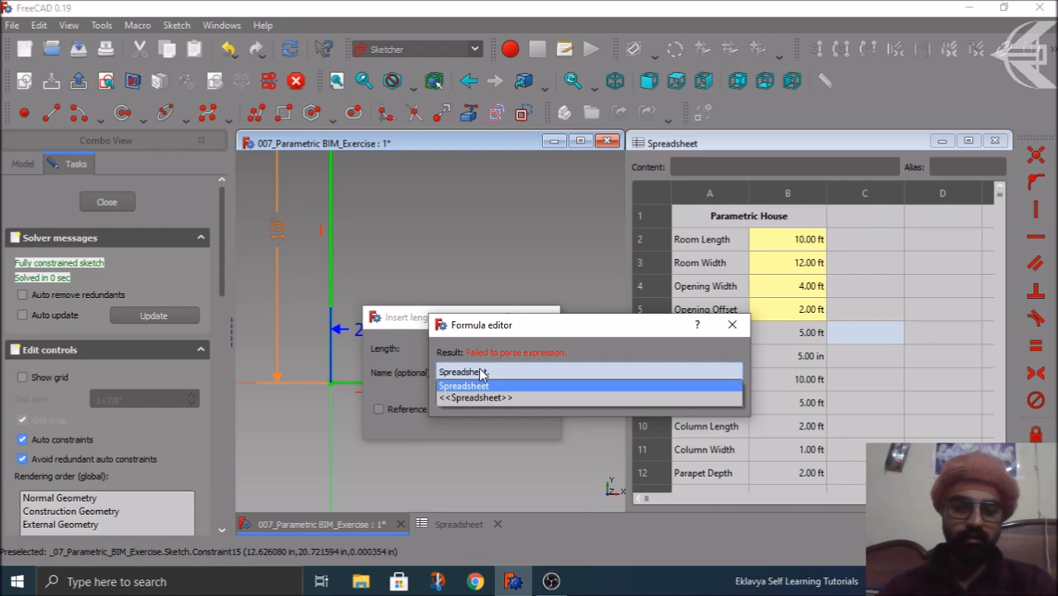
type("op")
key("Down")
key("Down")
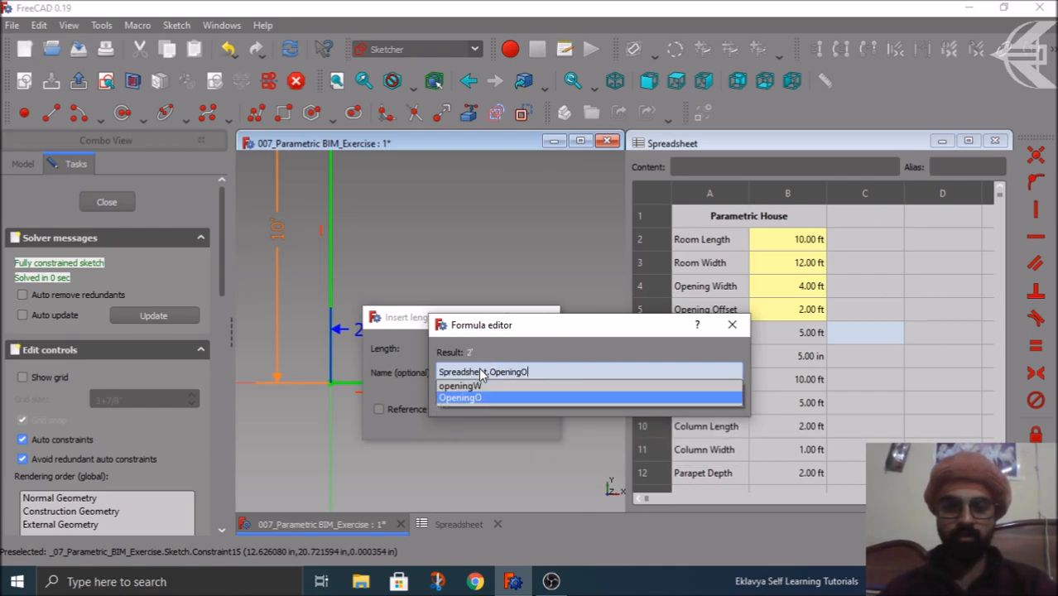
key("Return")
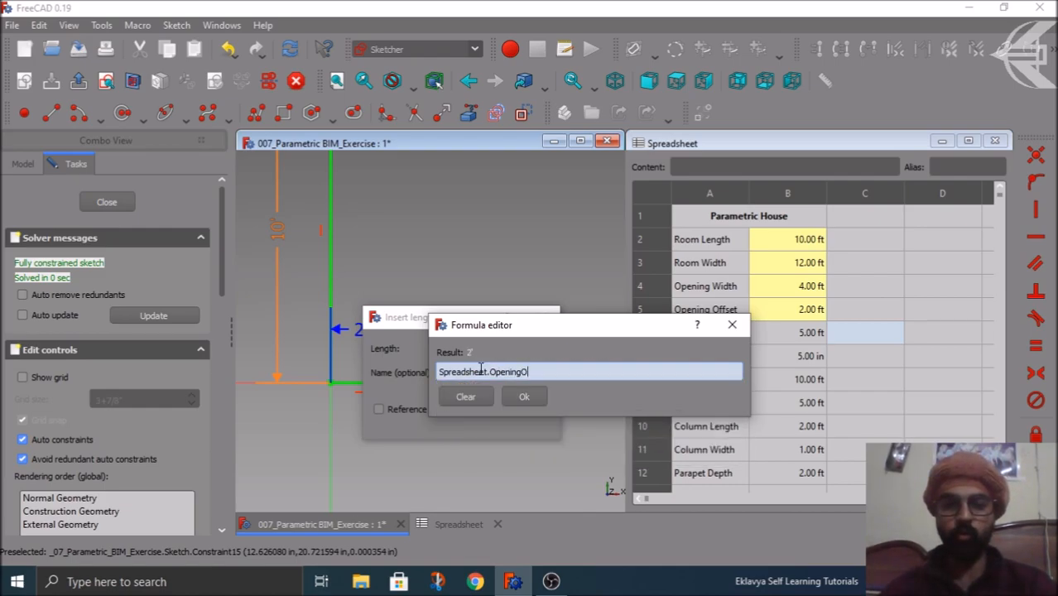
left_click(524, 396)
left_click(455, 418)
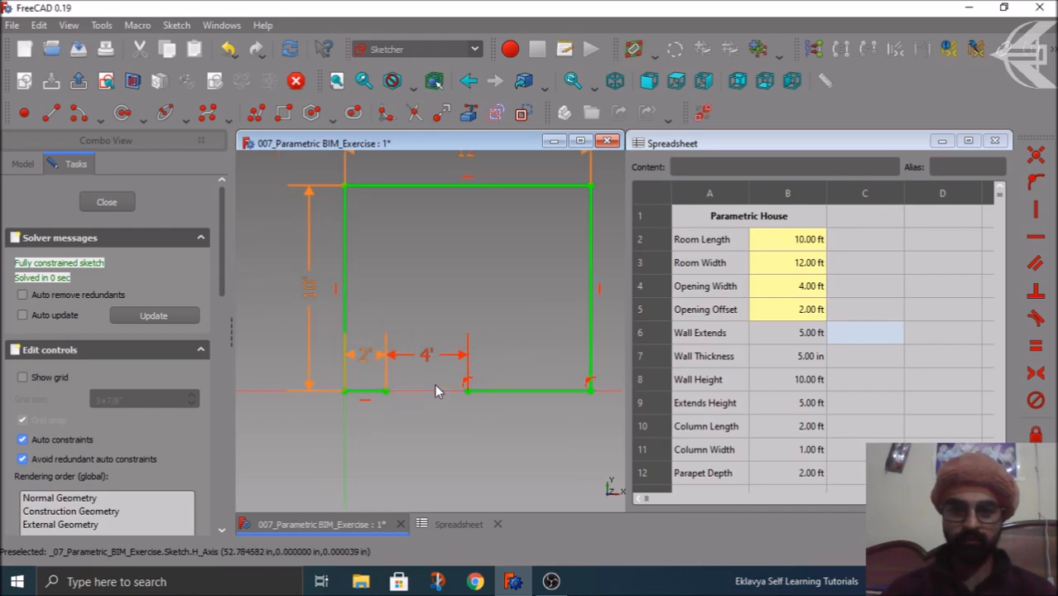
Link the 4' constraint across the wall opening to the formula Spreadsheet.openingW.
double_click(425, 344)
left_click(577, 362)
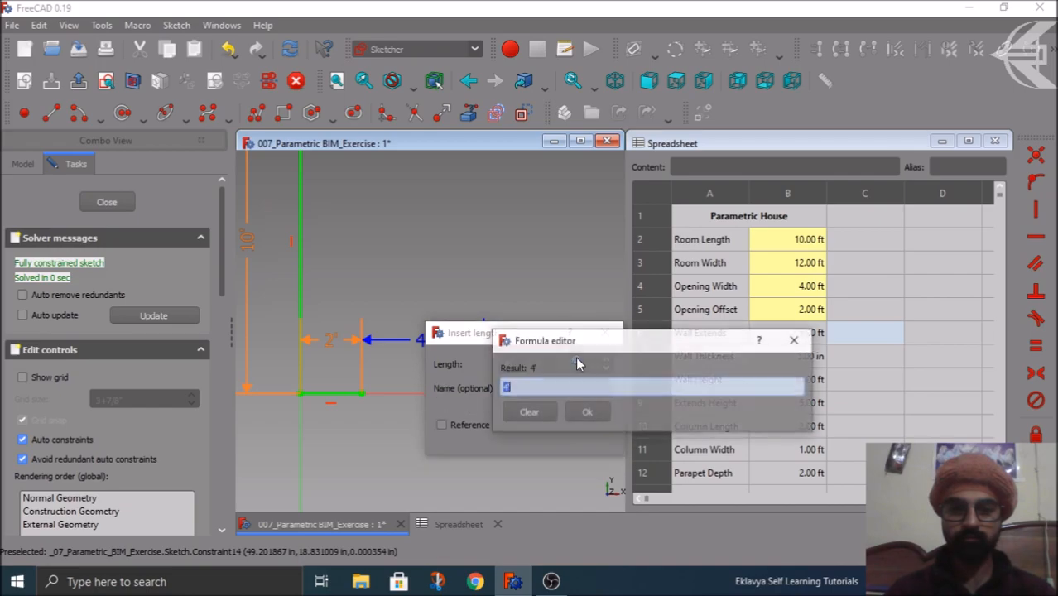
type("spre")
key("Down")
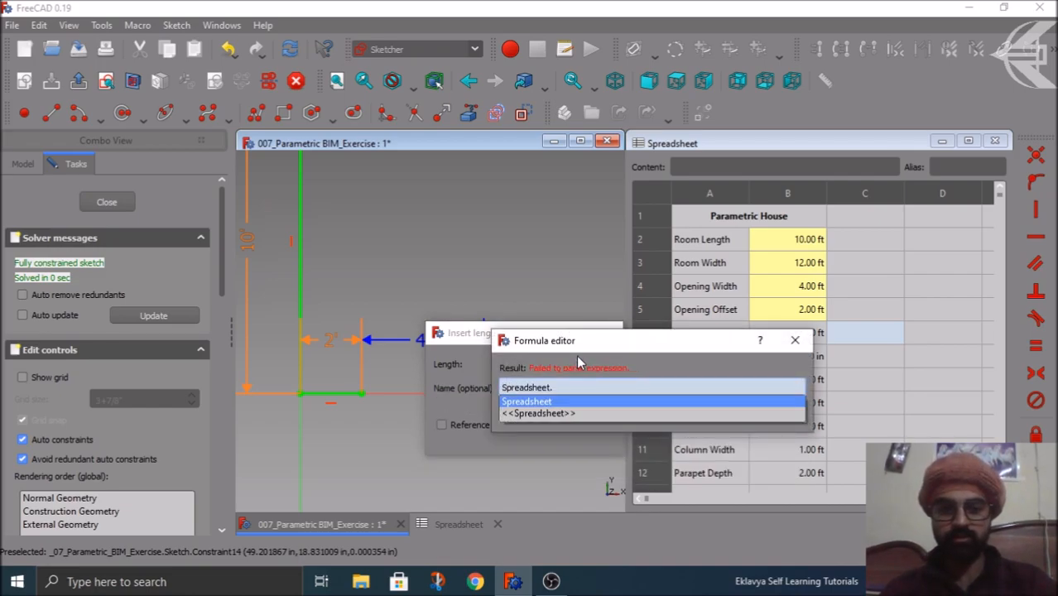
type("op")
key("Down")
key("Down")
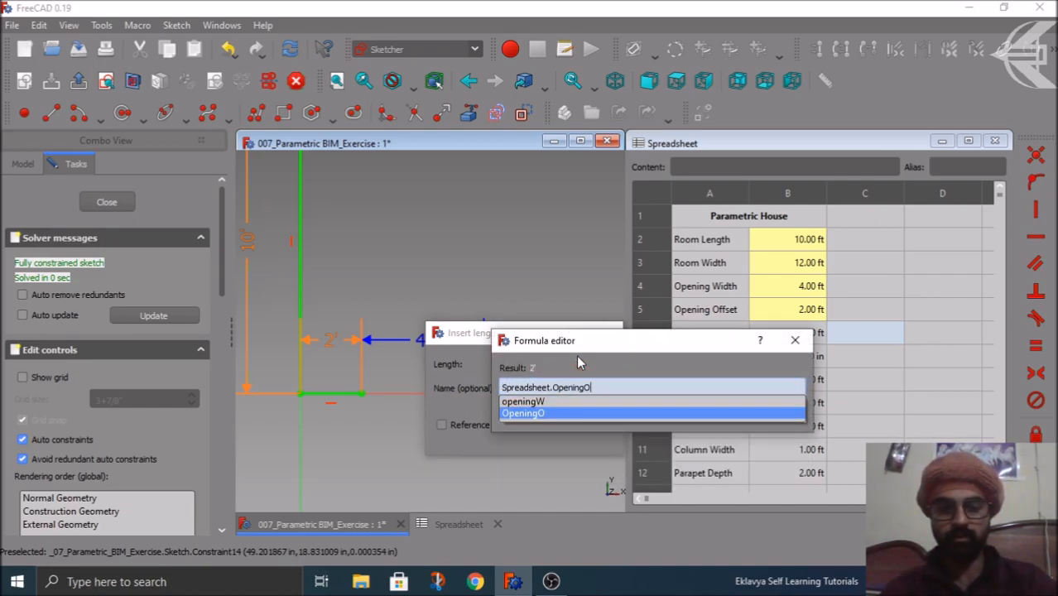
key("Up")
key("Return")
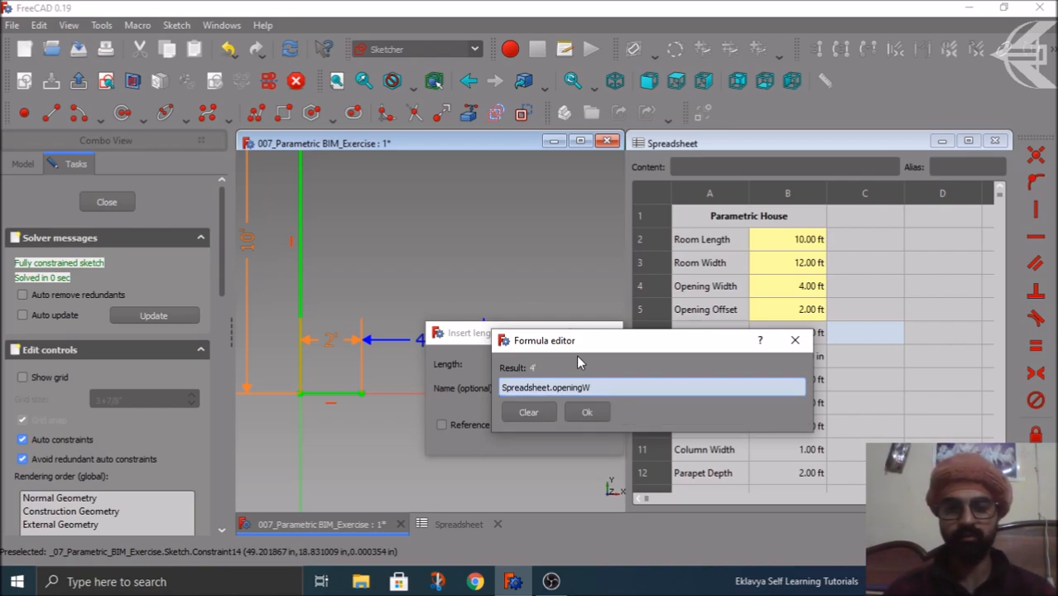
left_click(581, 411)
left_click(513, 433)
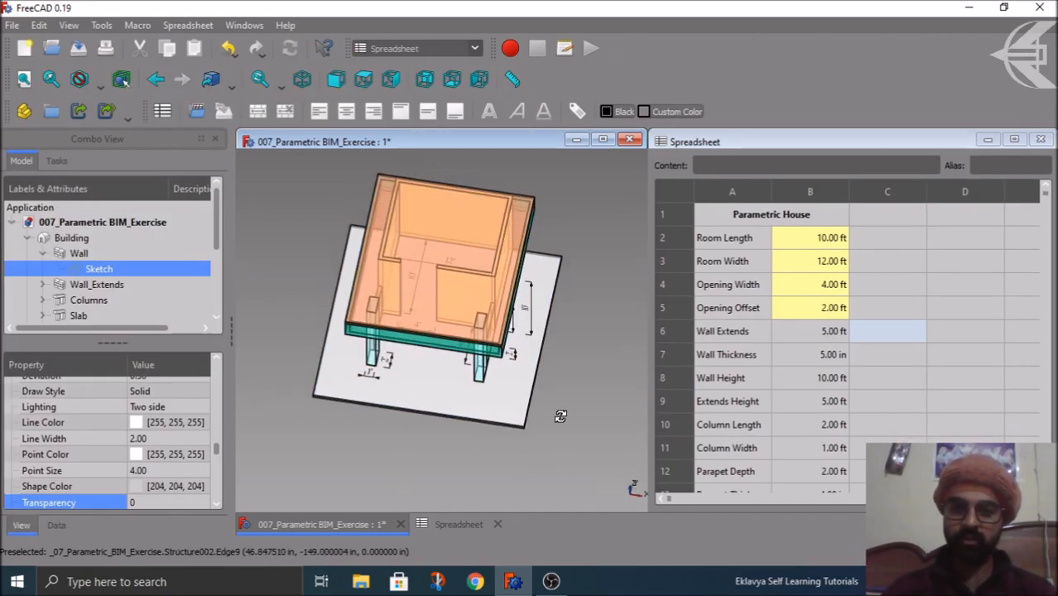
Hide the roof slab and show the house model in top view.
left_click(424, 235)
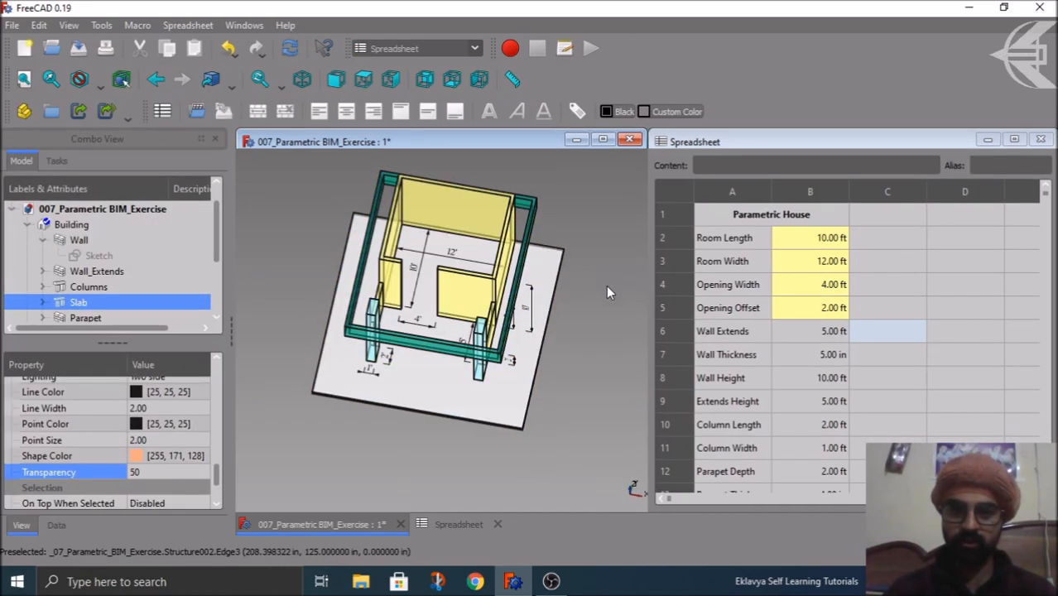
middle_click_drag(606, 282, 602, 303)
left_click(370, 78)
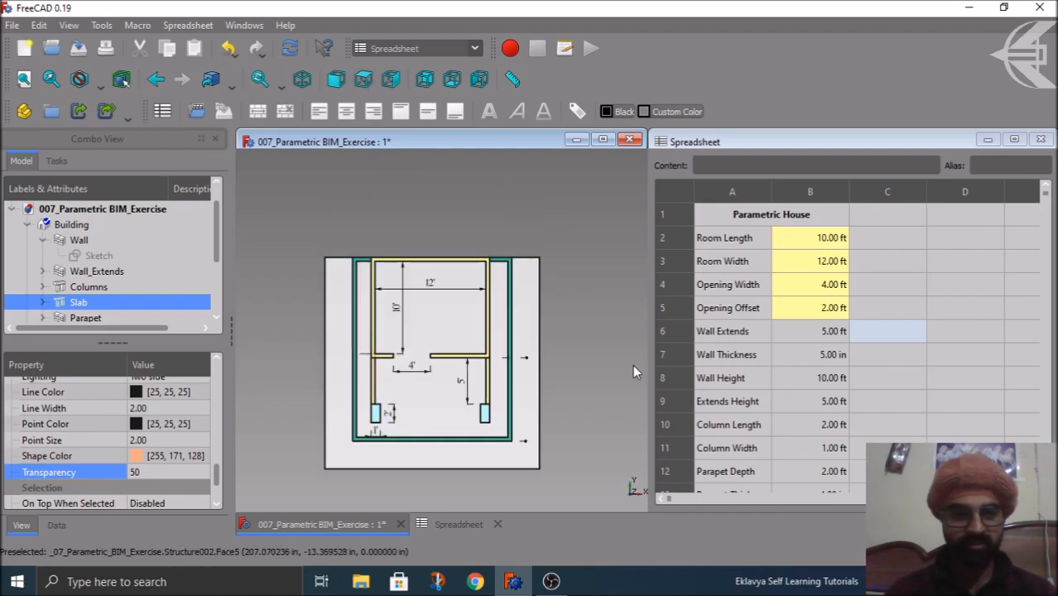
Set the Room Length in the Parametric House spreadsheet to 14' to test the linked wall sketch.
left_click(794, 238)
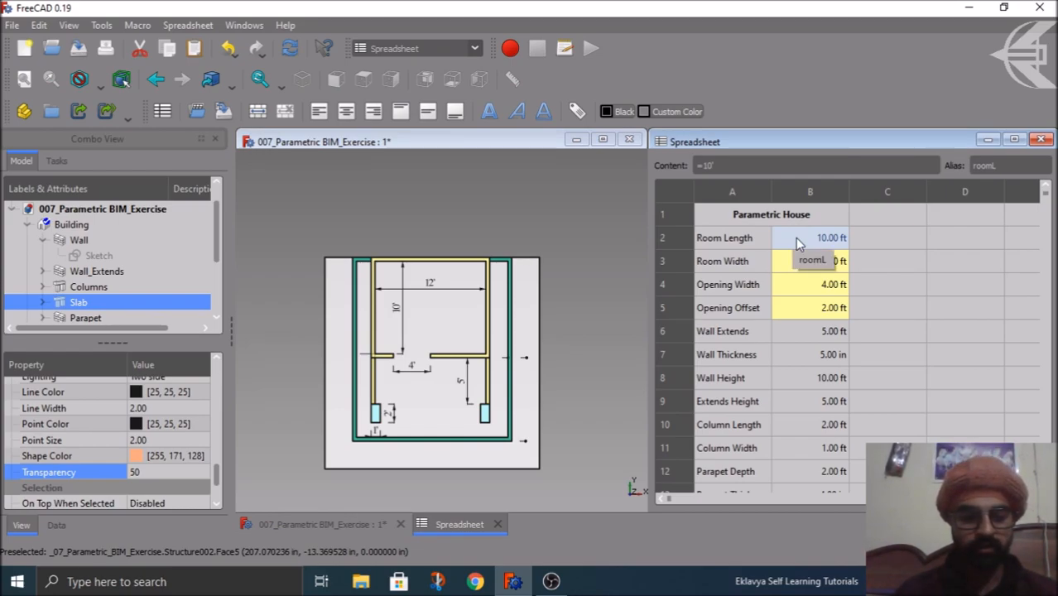
type("14")
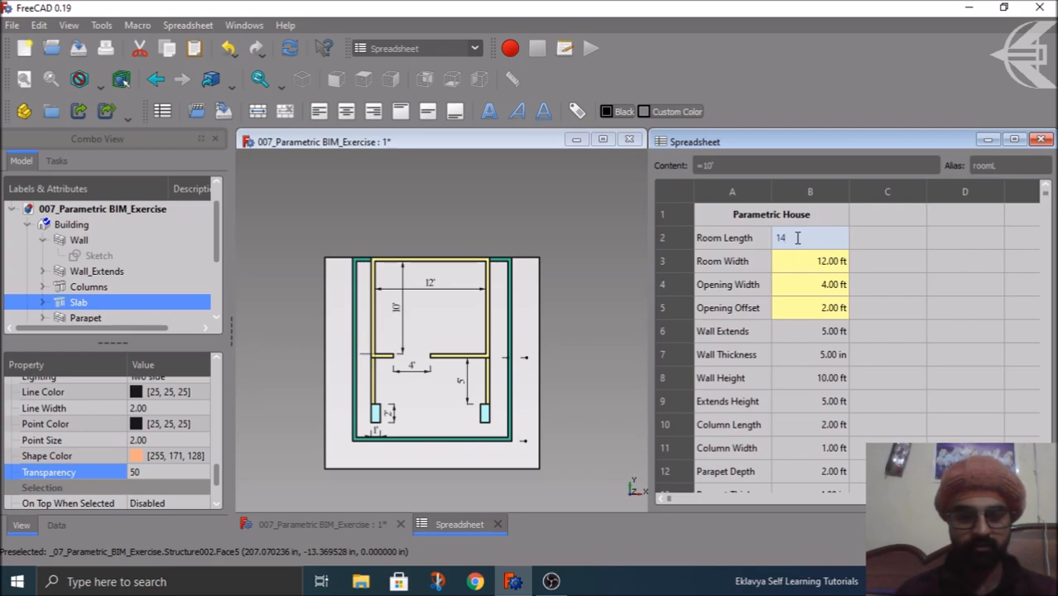
type("'")
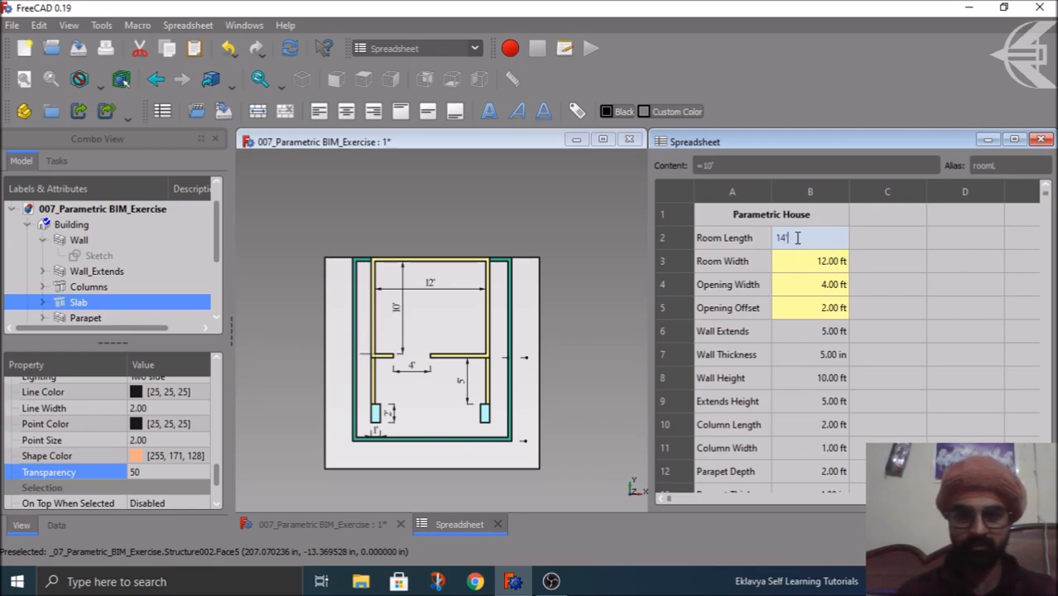
key("Return")
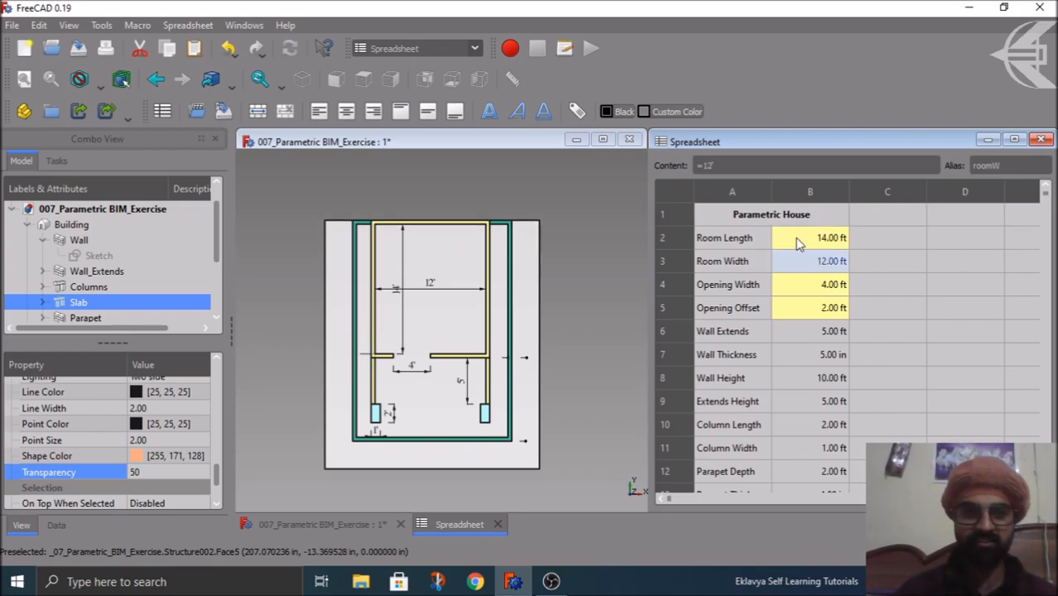
Set the Room Length value in the Parametric House spreadsheet to 15'.
left_click(797, 240)
type("15")
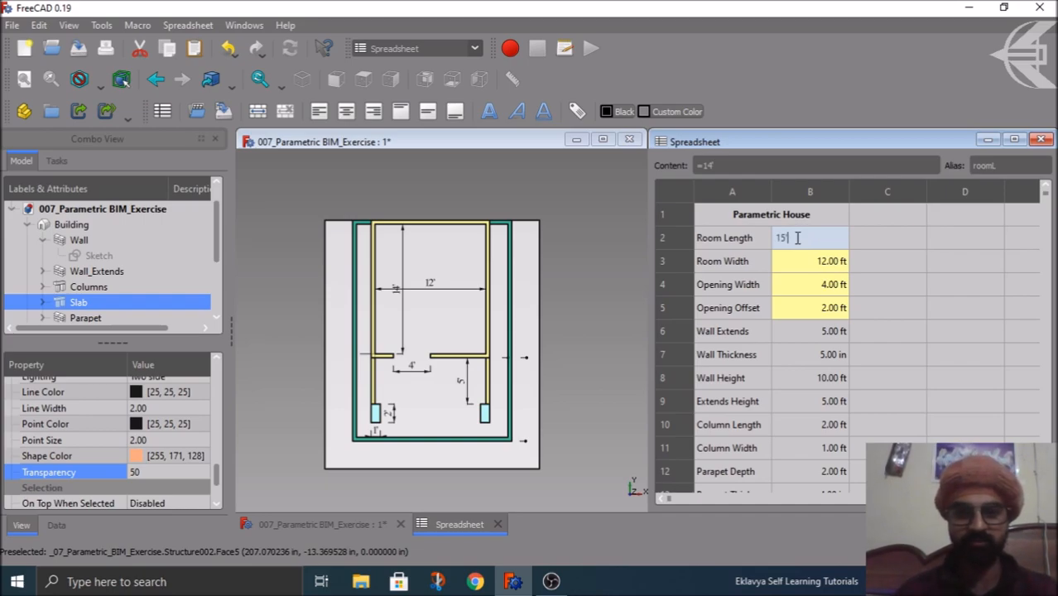
type("'")
key("Return")
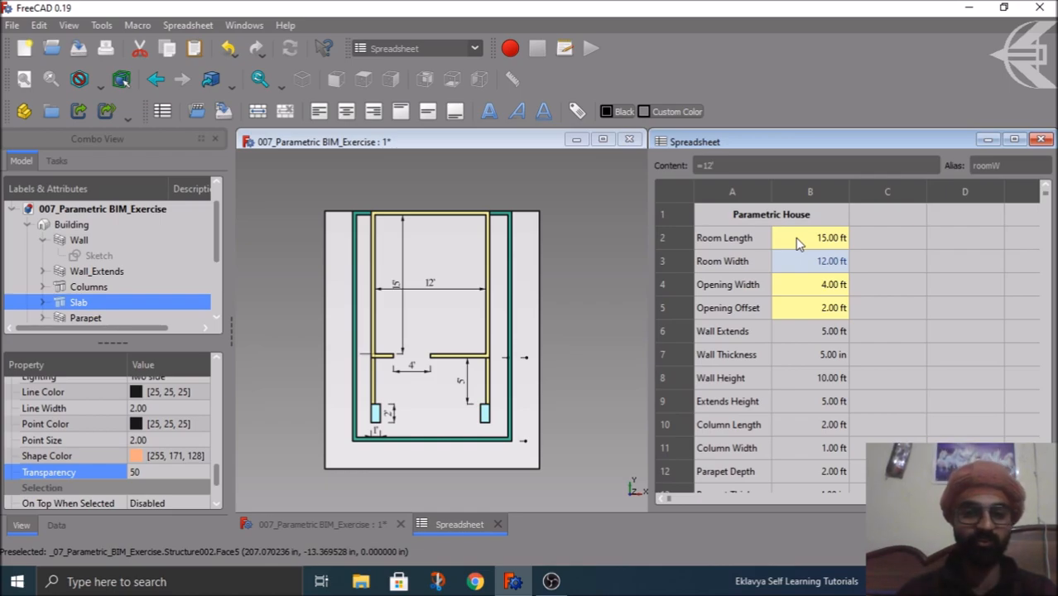
Set the Room Width value in the spreadsheet to 13'.
left_click(801, 282)
left_click(809, 266)
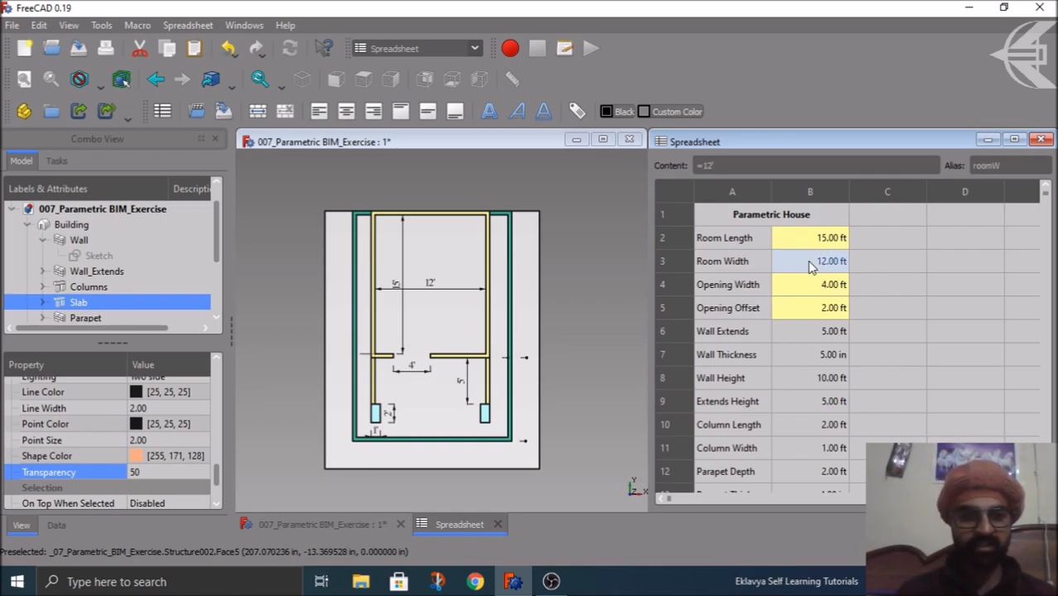
type("13")
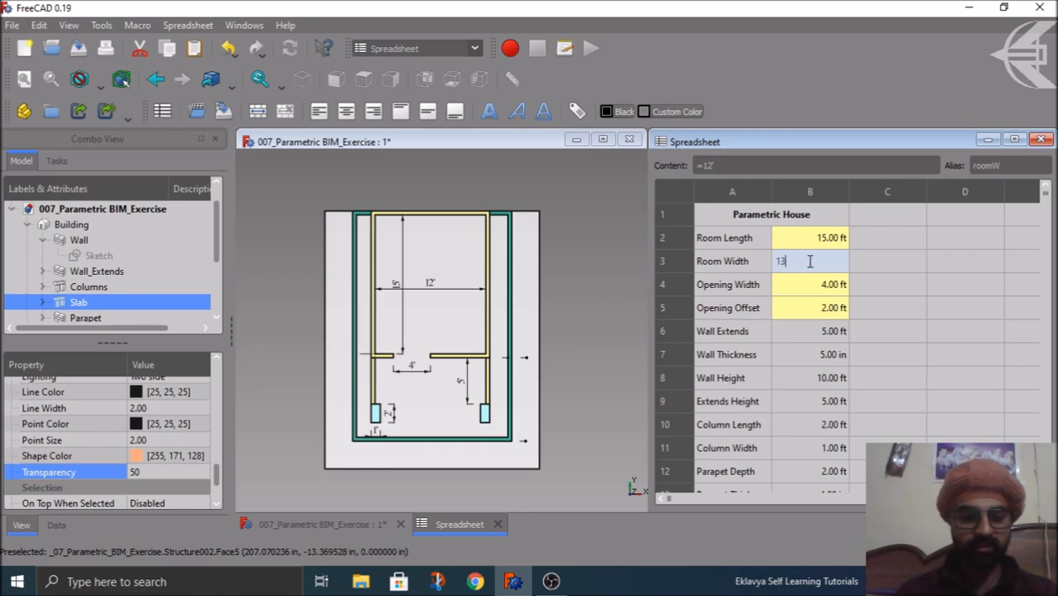
key("Return")
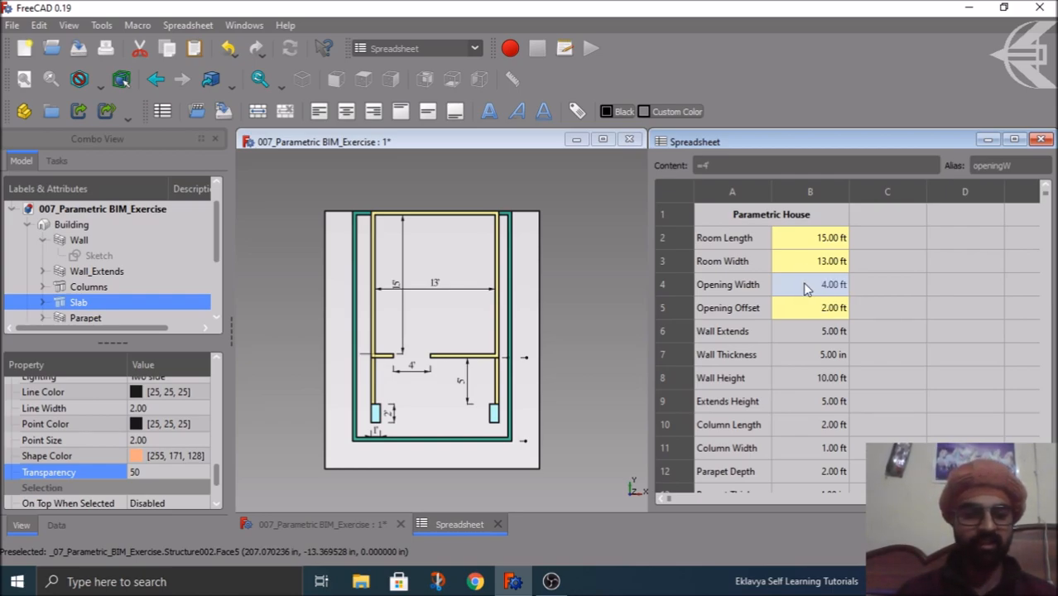
Set the Opening Width to 5' and the Opening Offset to 4' in the spreadsheet.
type("5")
key("Return")
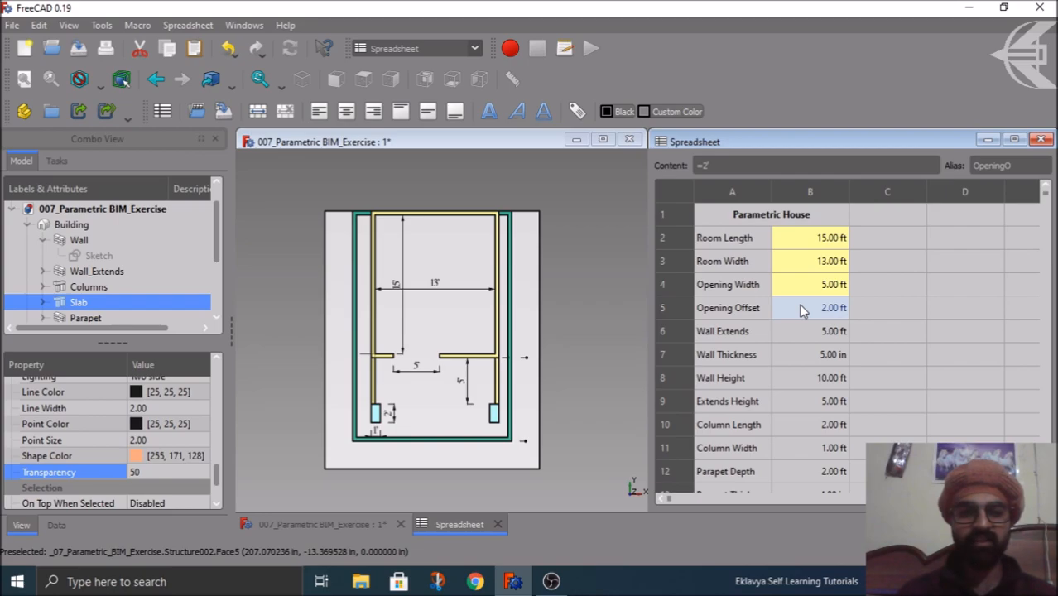
type("4")
key("Return")
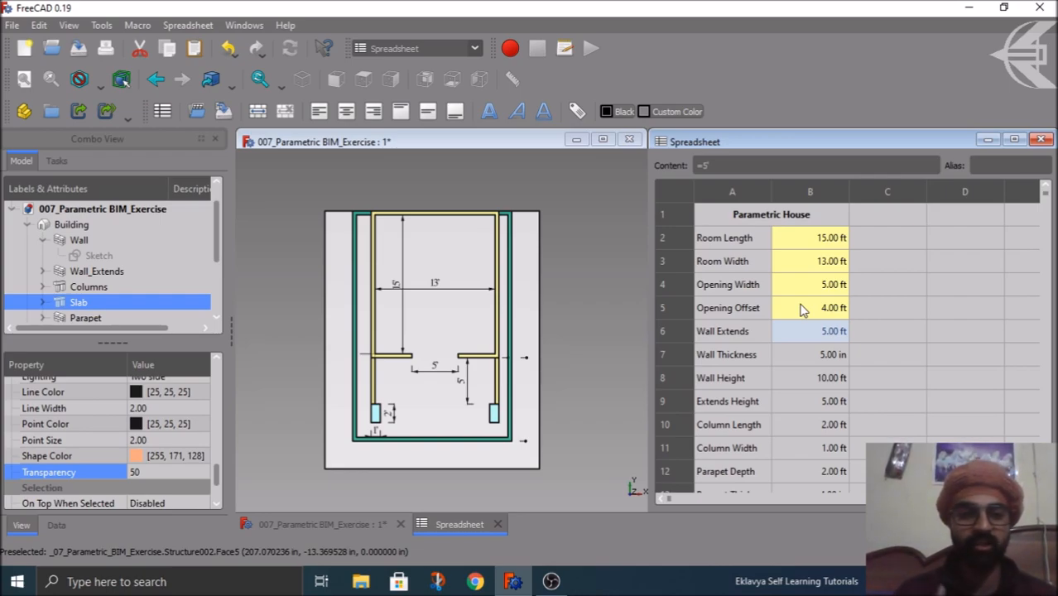
Make the Slab visible in an axonometric view of the house and collapse the Wall branch of the model tree.
left_click(605, 411)
key("0")
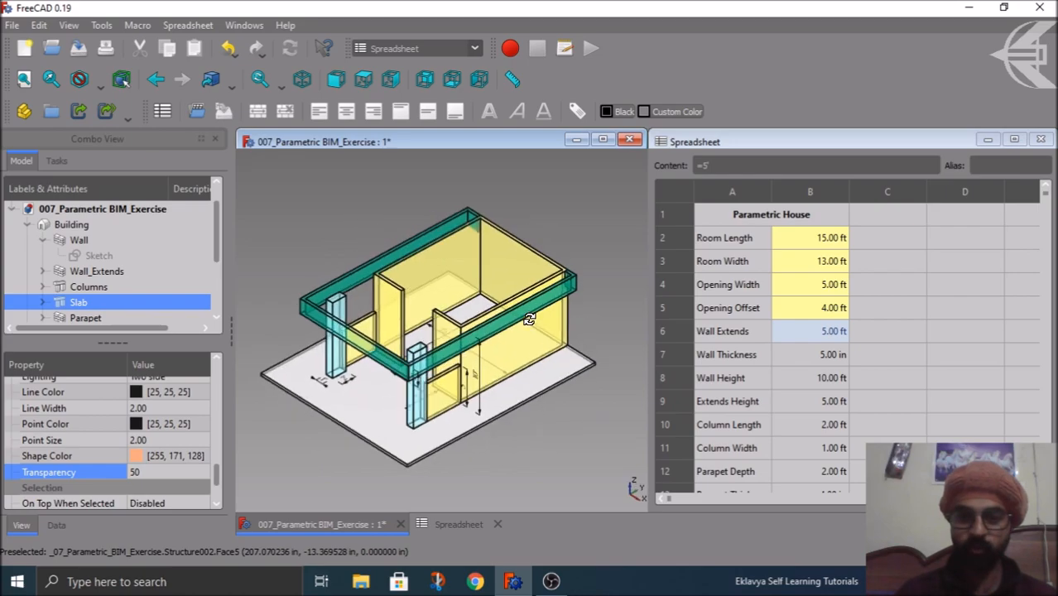
left_click(95, 272)
left_click(71, 303)
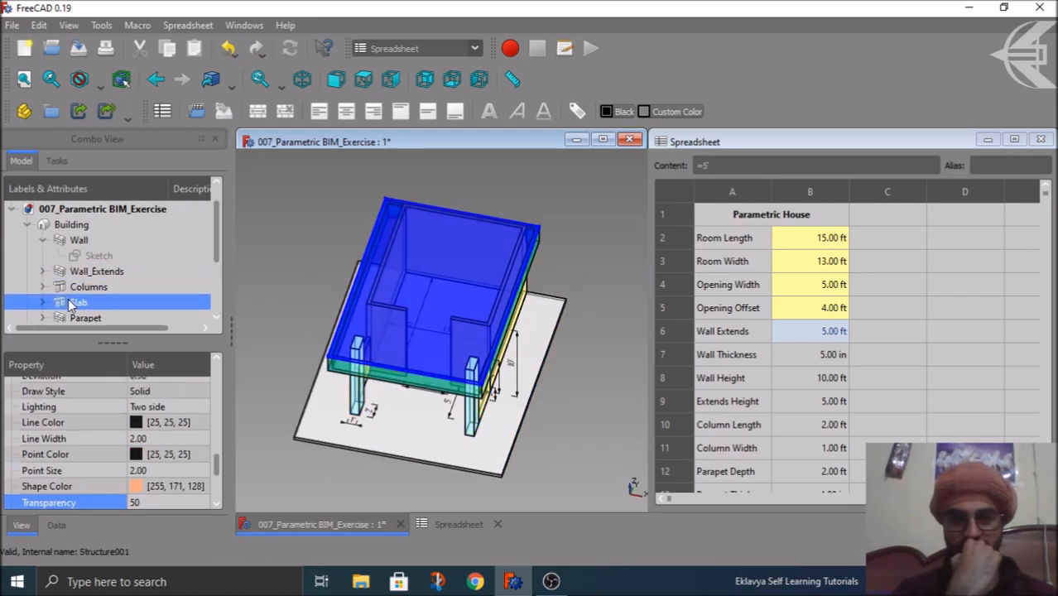
key("space")
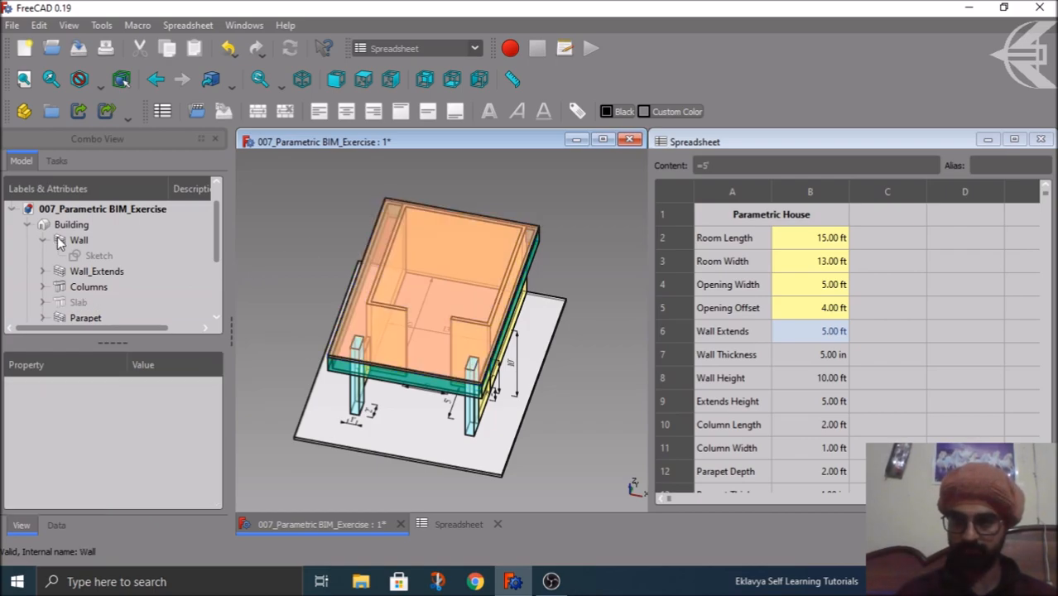
left_click(42, 240)
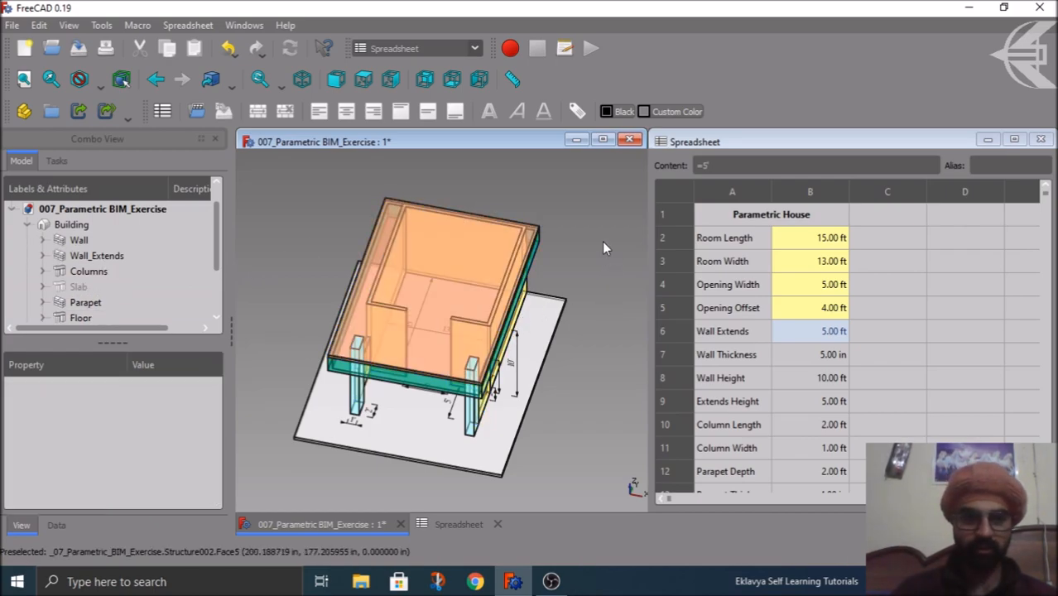
Examine the Wall Extends and Wall Thickness cells, then inspect the wall, wall extension and front column in the model.
left_click(793, 353)
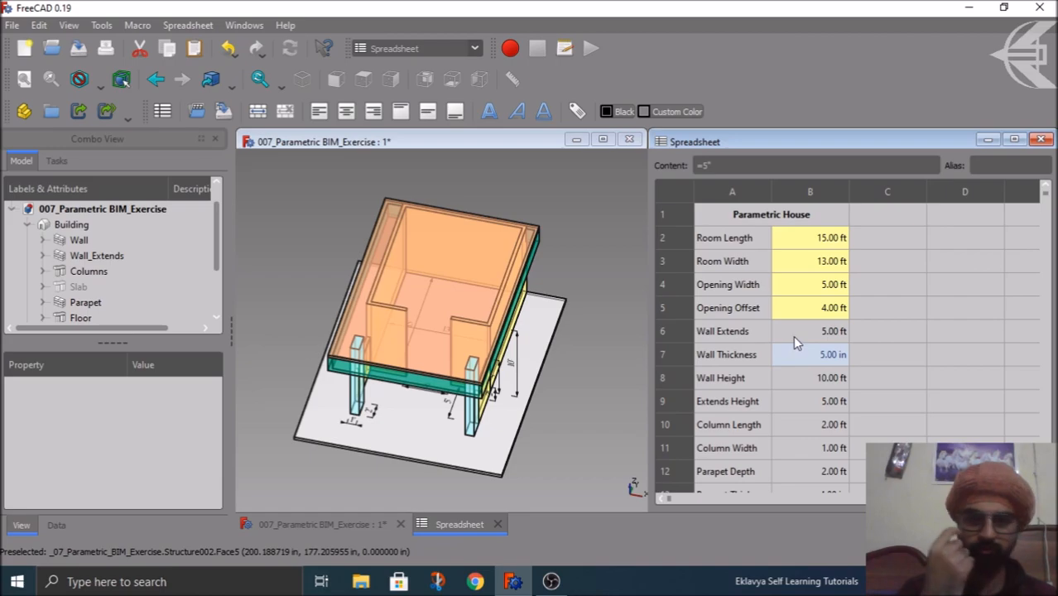
left_click(792, 336)
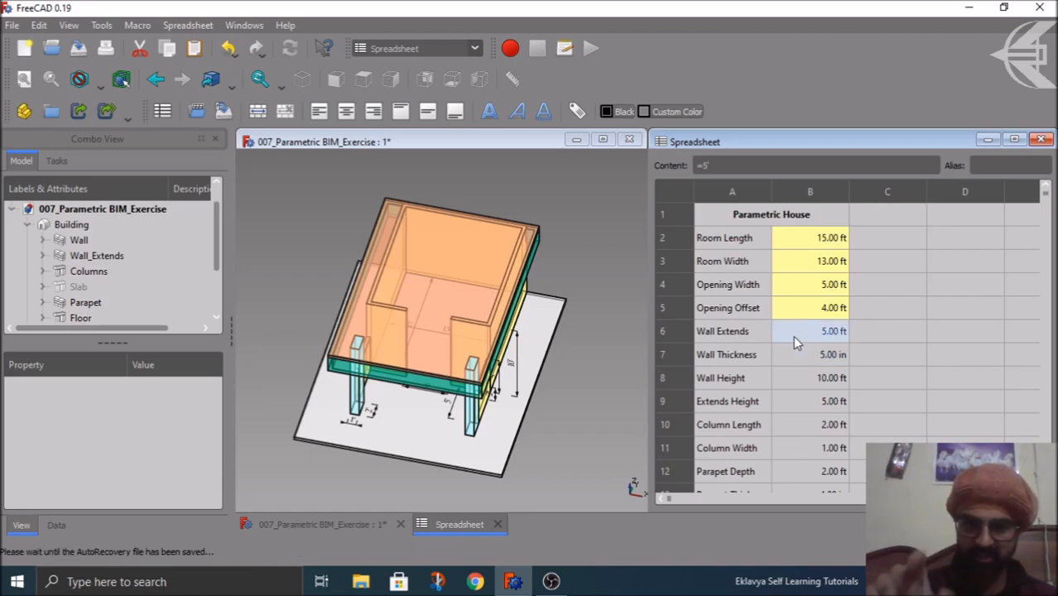
left_click(565, 393)
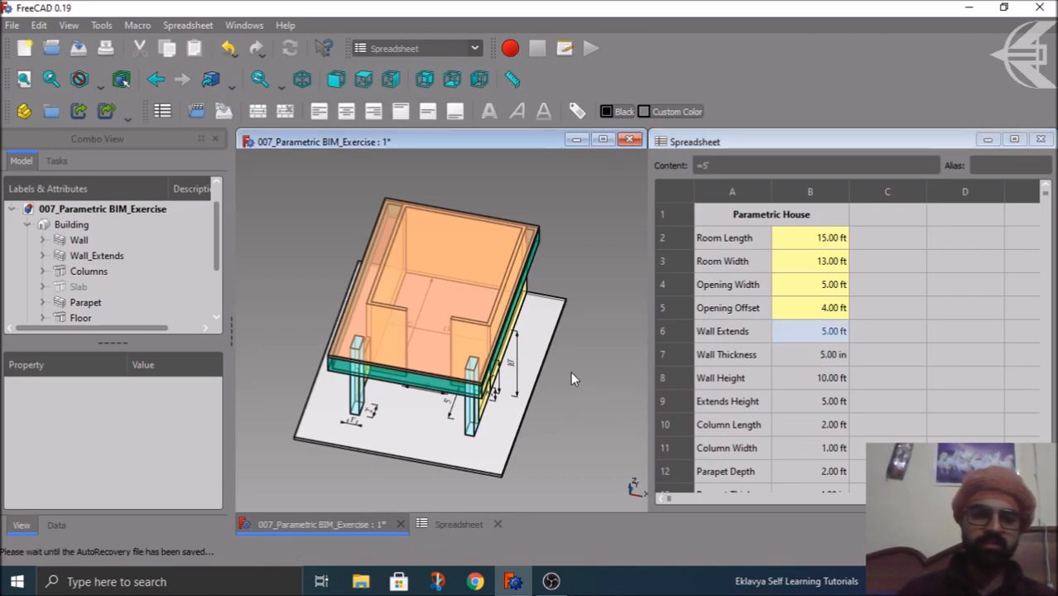
middle_click_drag(570, 371, 525, 344)
scroll(527, 342, "up", 5)
left_click(566, 318)
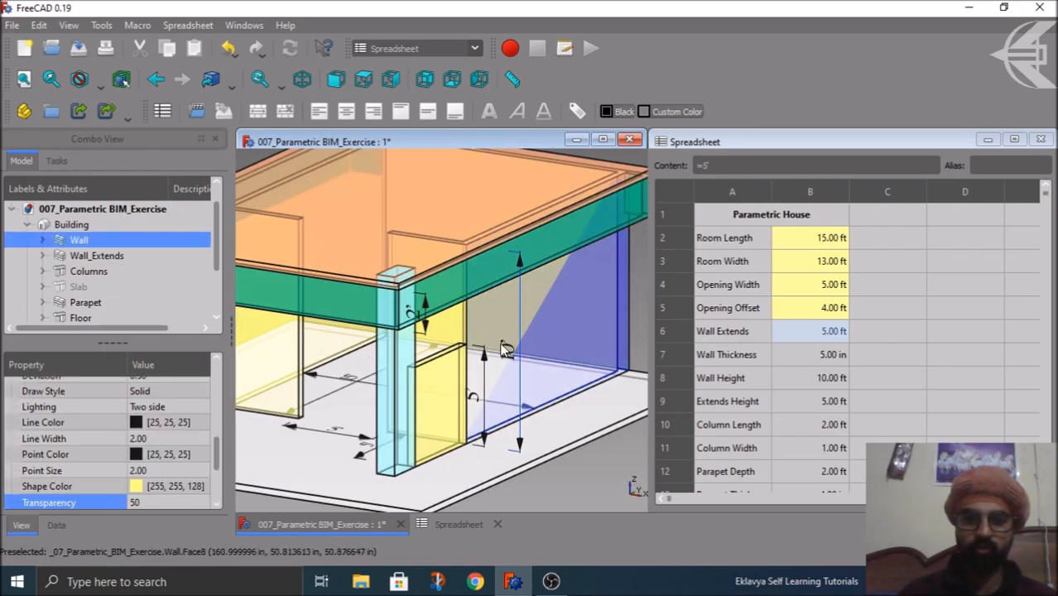
left_click(440, 368)
scroll(608, 455, "down", 5)
left_click(563, 432)
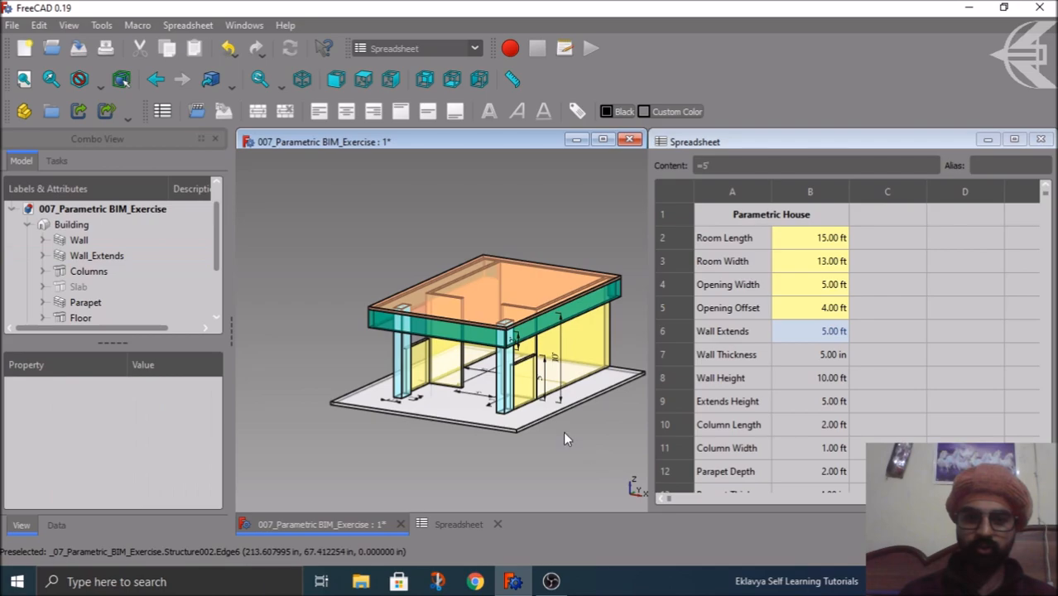
Select Wall and Wall_Extends together and examine their Width data property.
left_click(584, 314)
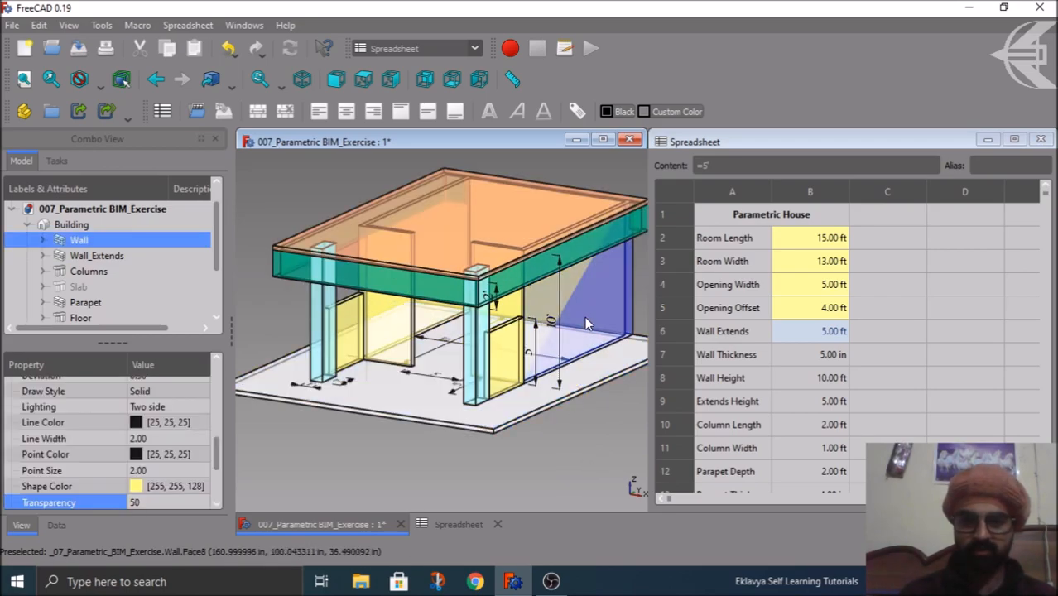
scroll(580, 470, "up", 3)
left_click(471, 304, "ctrl")
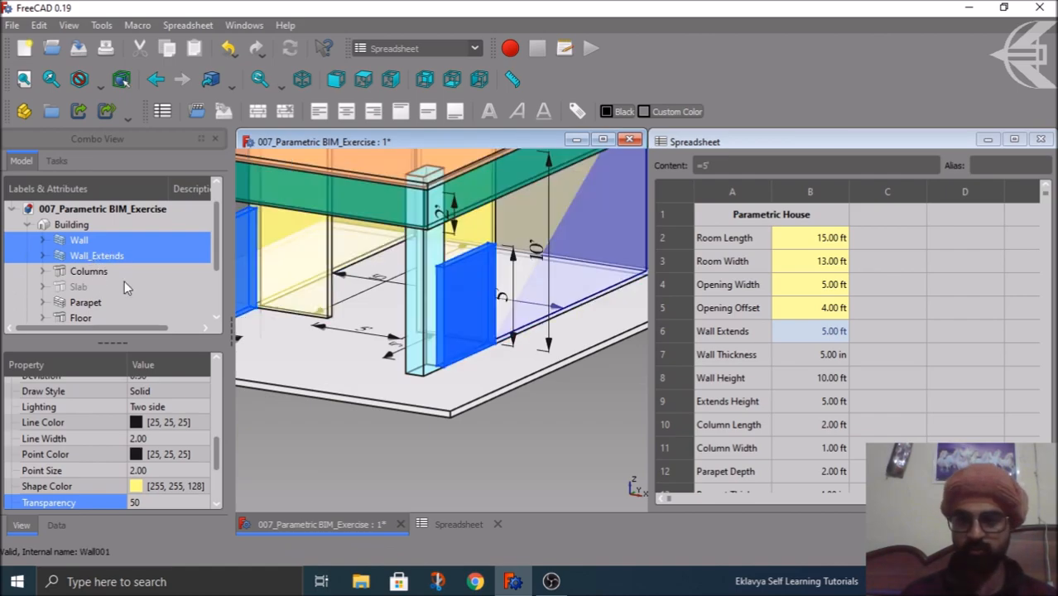
left_click(55, 525)
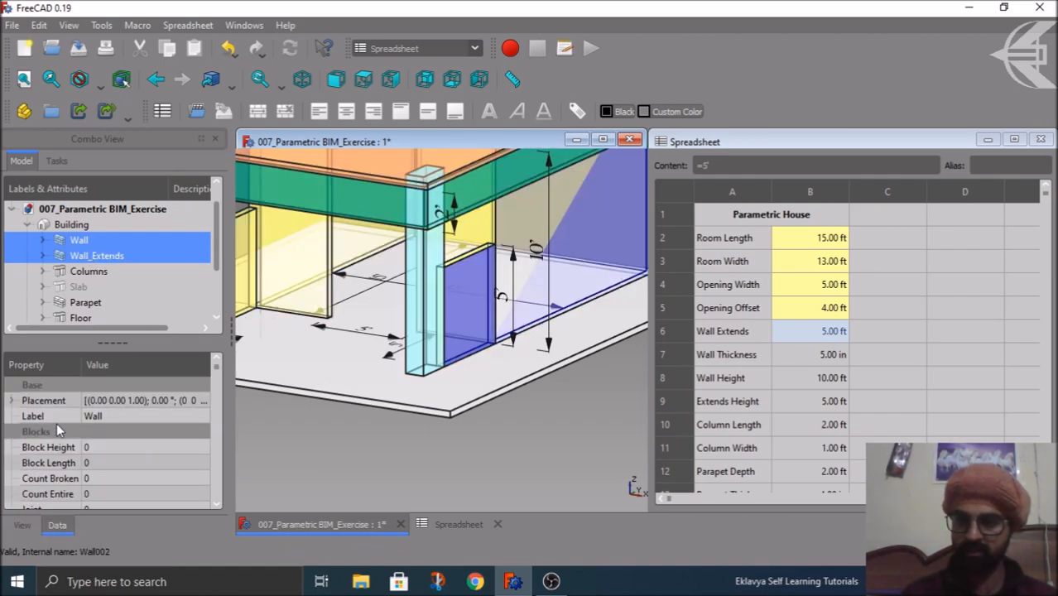
scroll(55, 469, "down", 4)
scroll(27, 454, "down", 4)
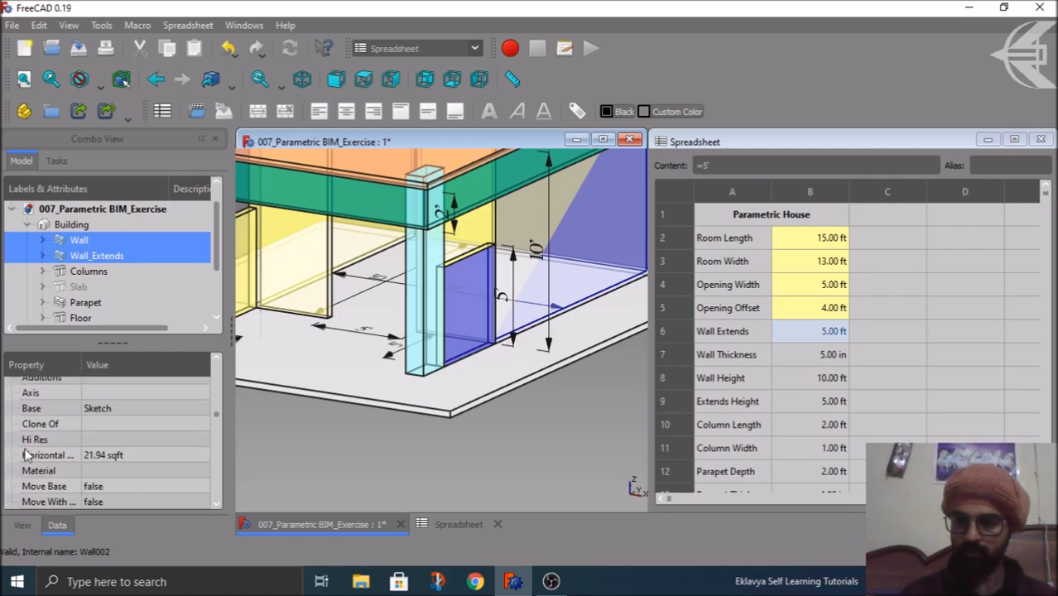
scroll(28, 453, "down", 2)
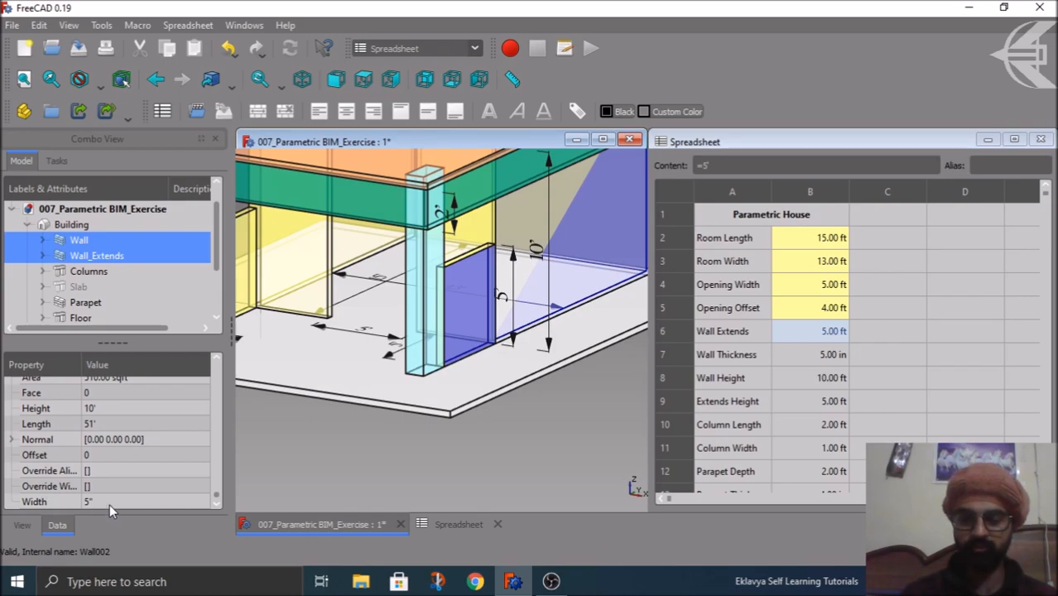
left_click(108, 503)
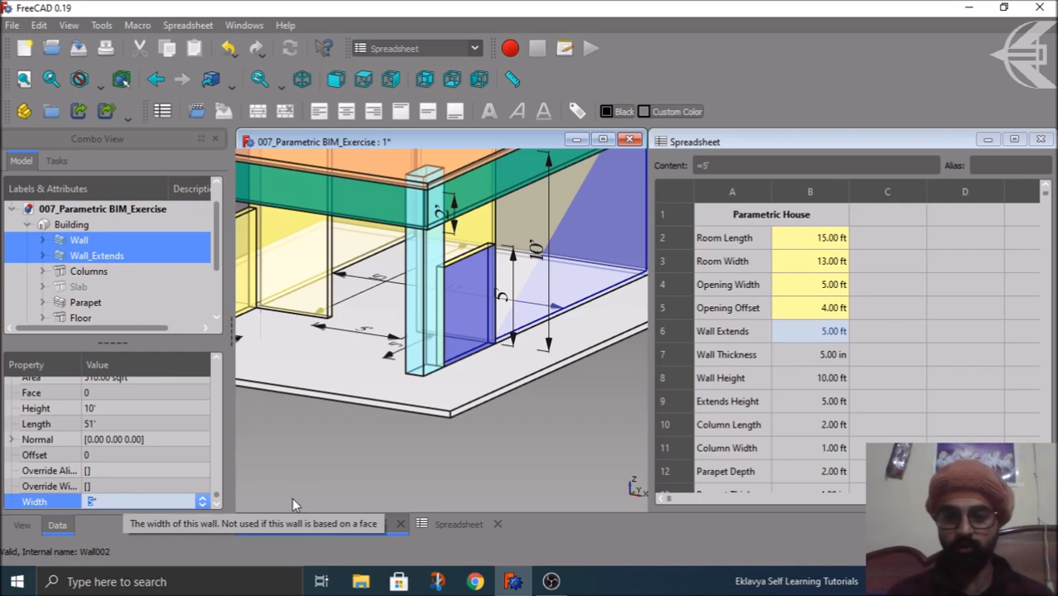
left_click(364, 468)
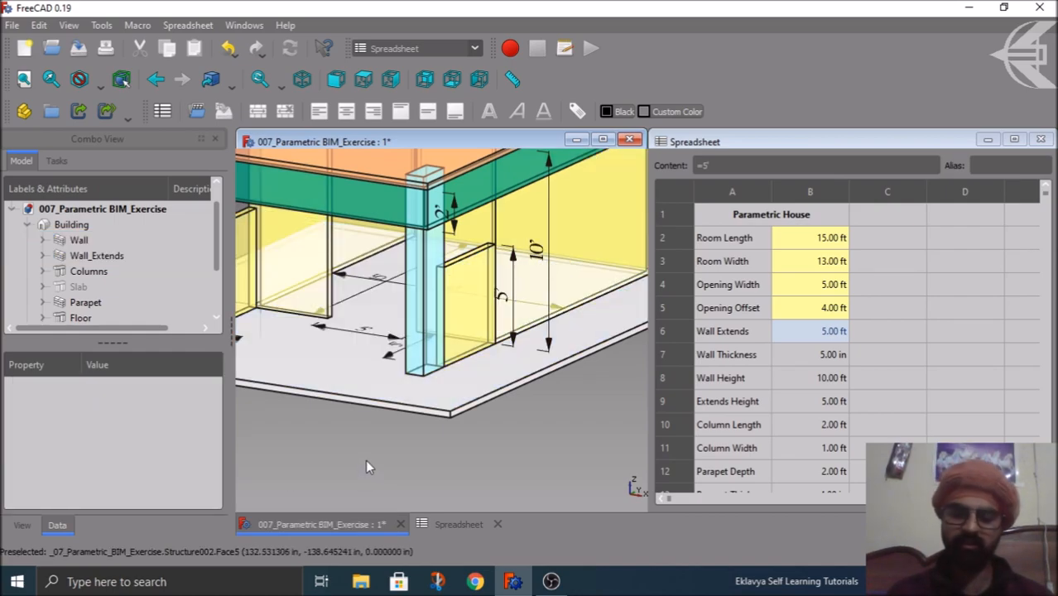
Try to link the Wall's Width to a spreadsheet value with an expression.
left_click(590, 255)
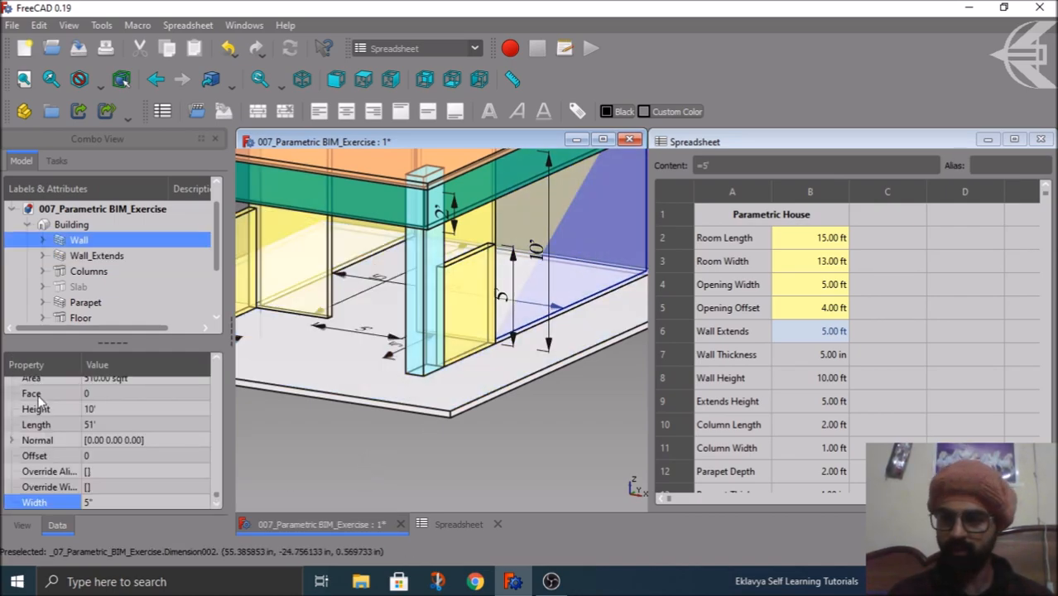
left_click(131, 501)
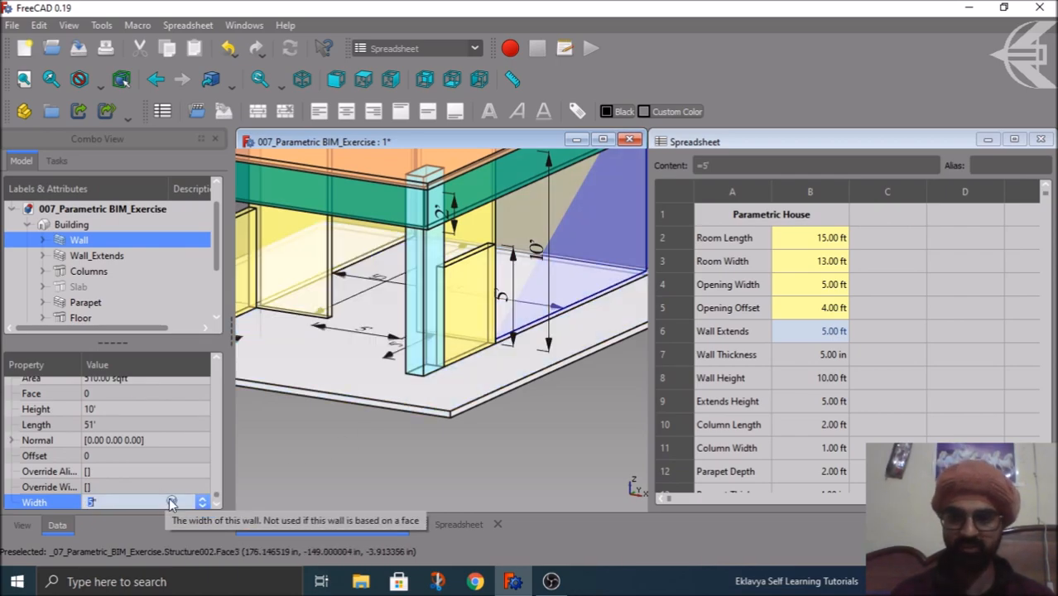
left_click(172, 502)
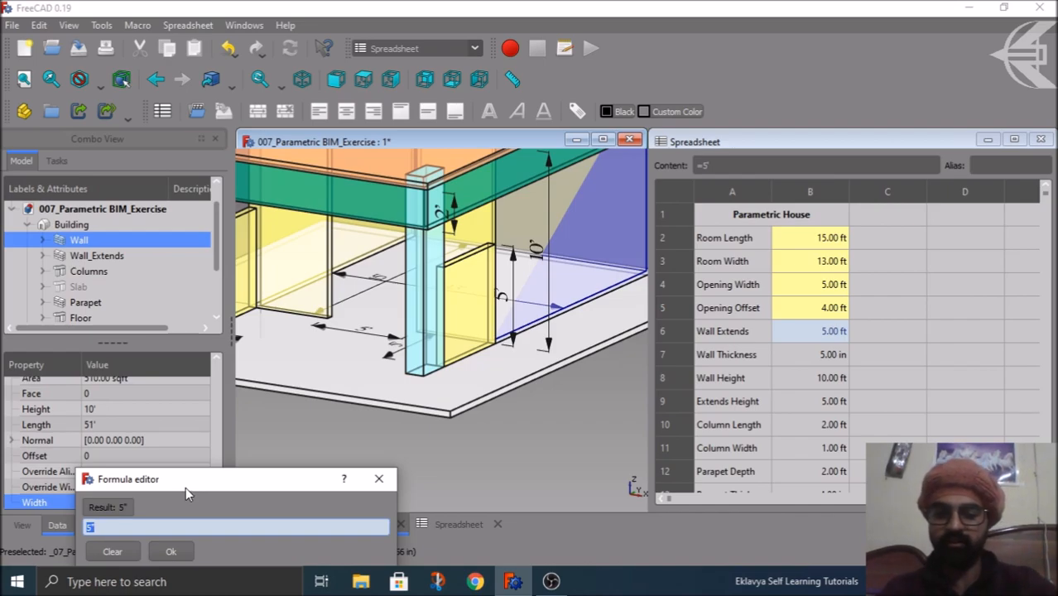
type("Spreadsheet.")
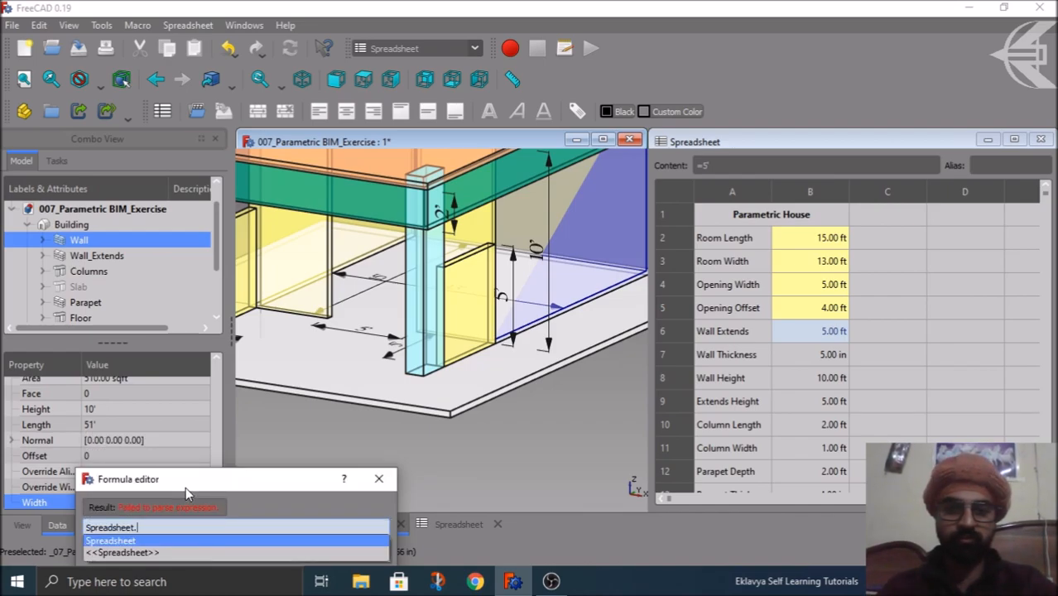
type("wa")
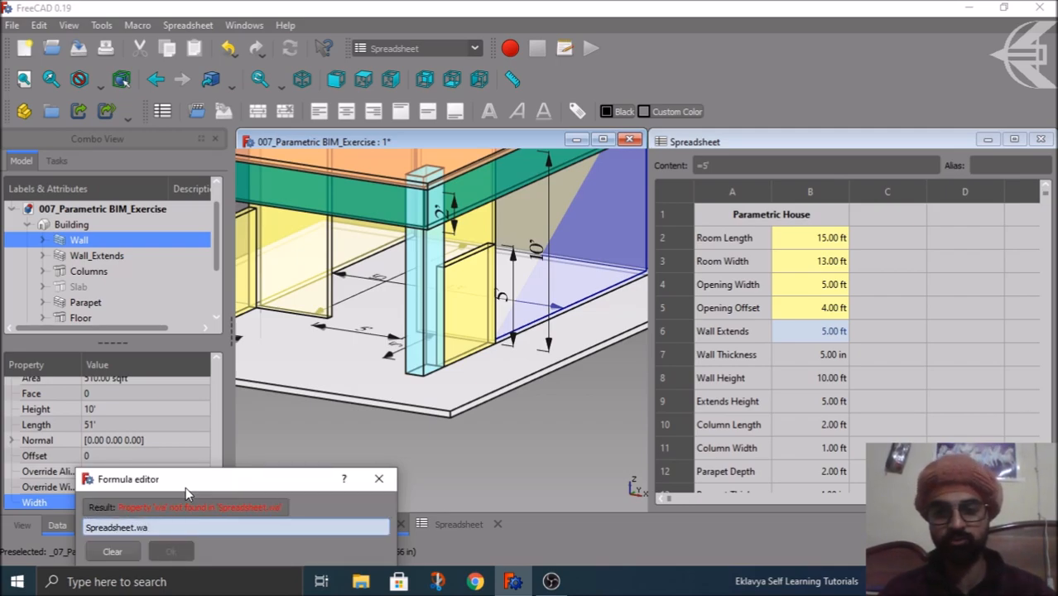
left_click(378, 478)
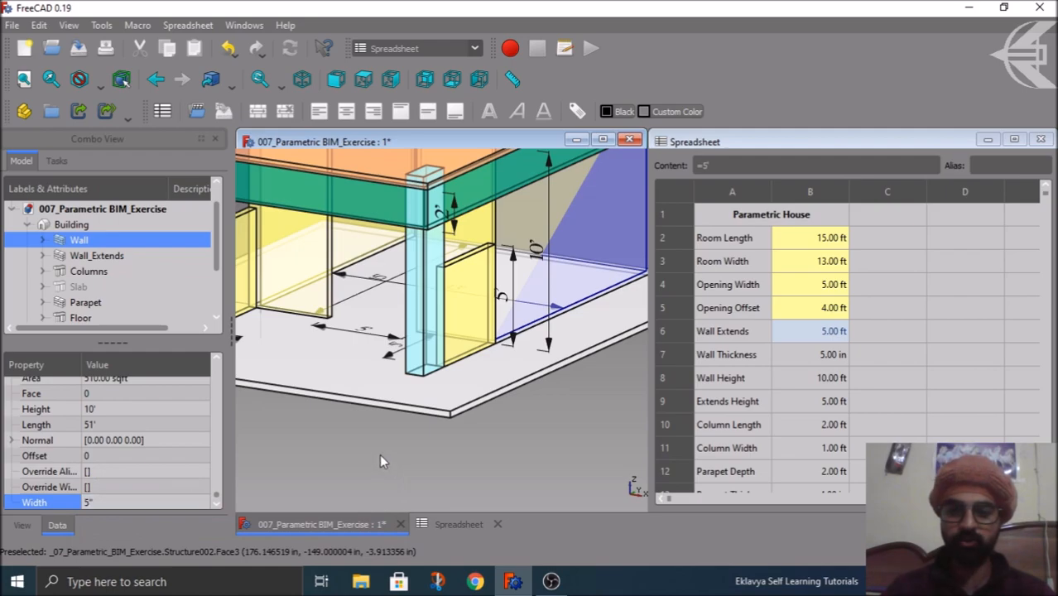
left_click(380, 455)
scroll(452, 408, "down", 4)
left_click(951, 399)
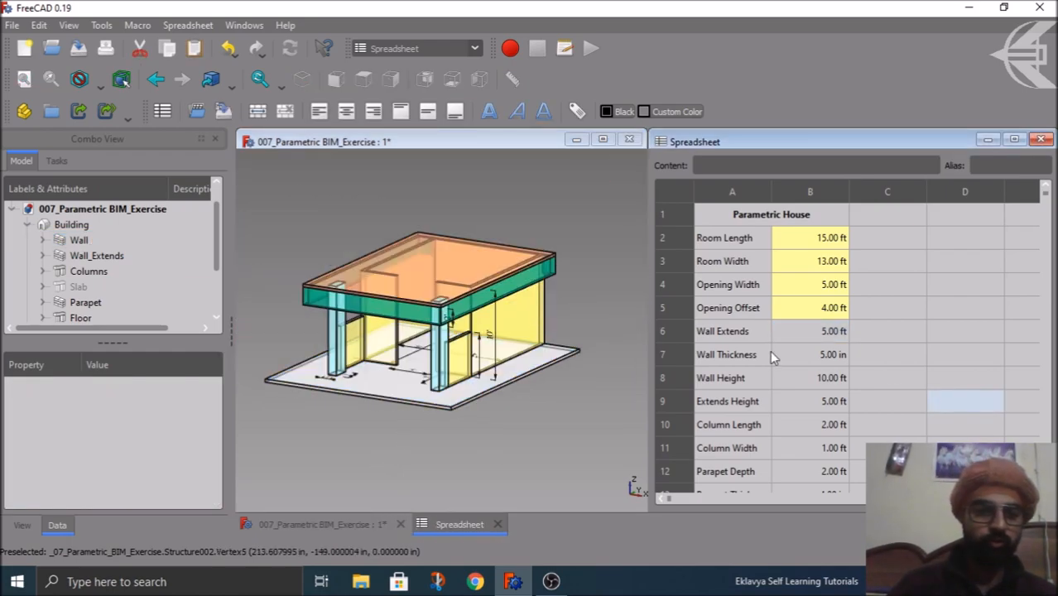
left_click(803, 332)
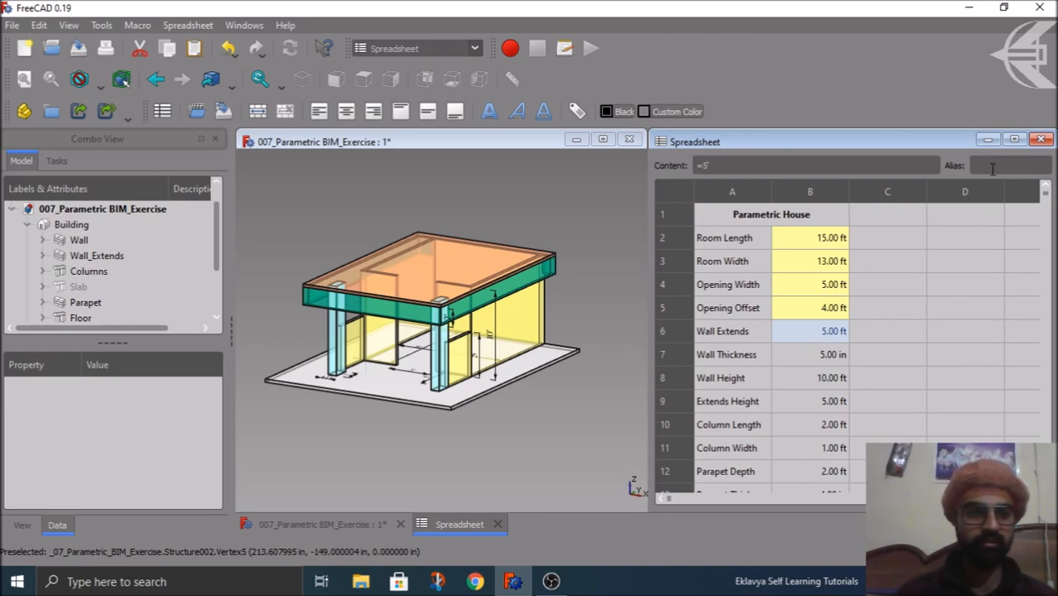
right_click(806, 332)
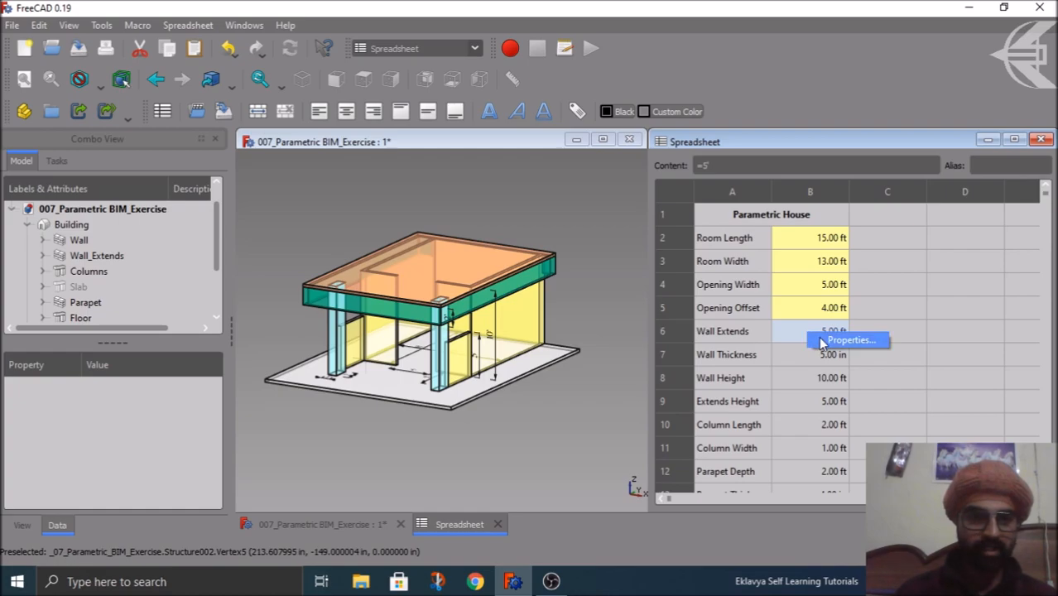
left_click(821, 339)
left_click(554, 214)
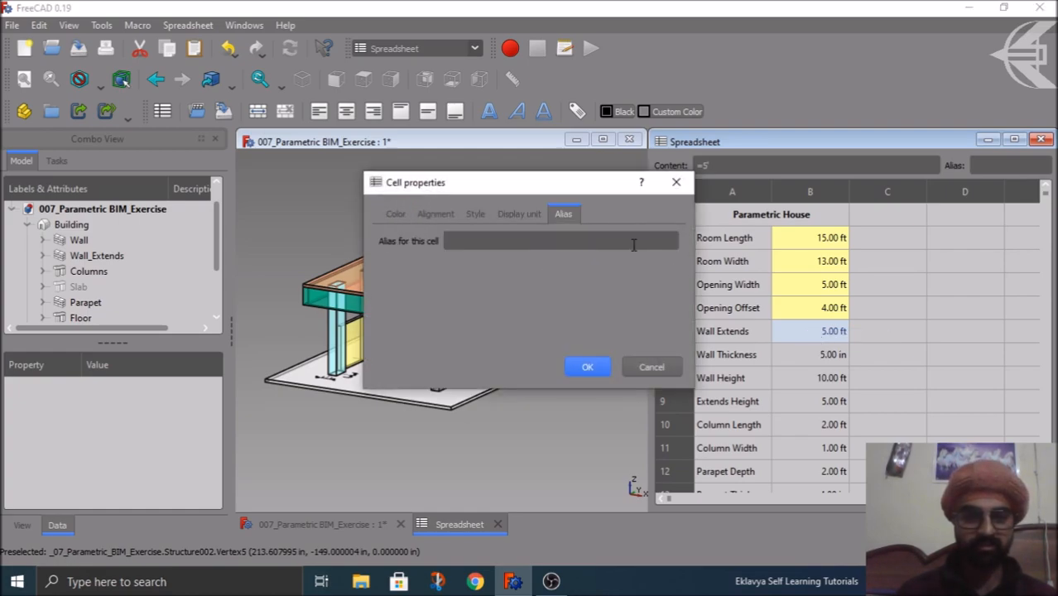
left_click(676, 183)
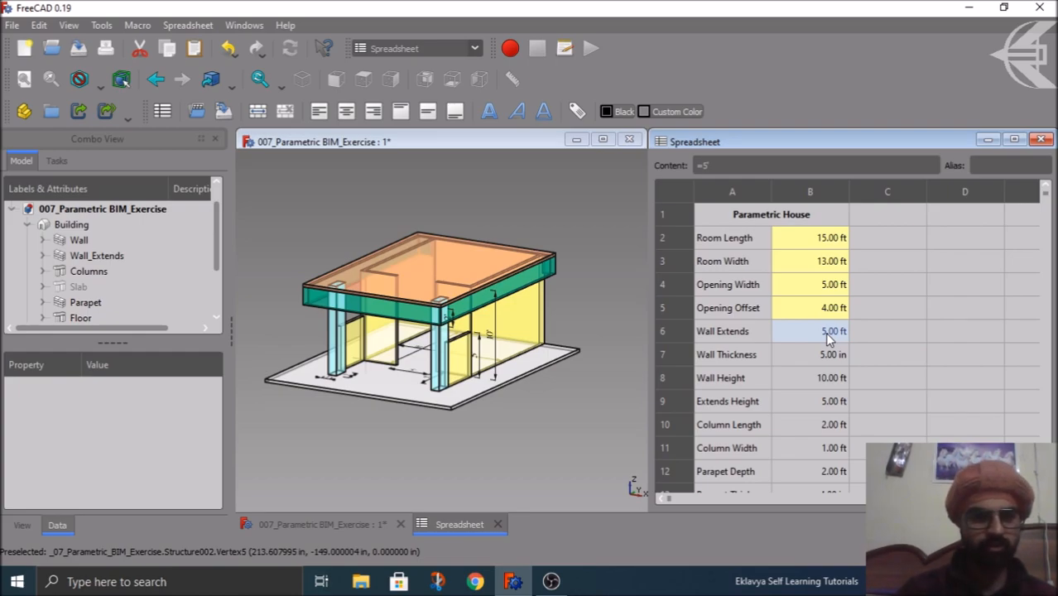
Assign the alias wallExt to the Wall Extends value cell.
left_click(993, 171)
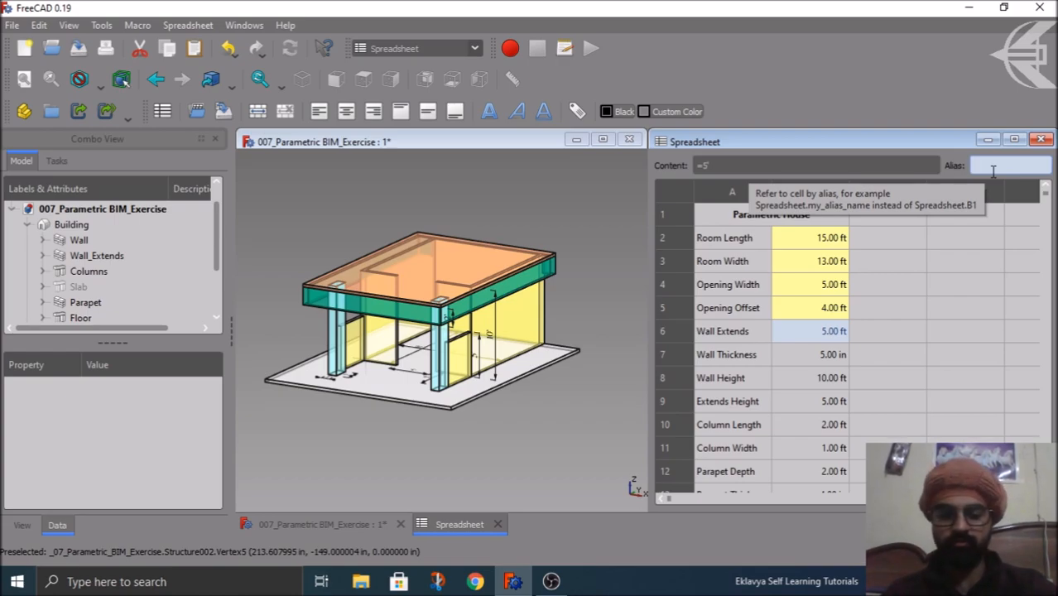
type("w")
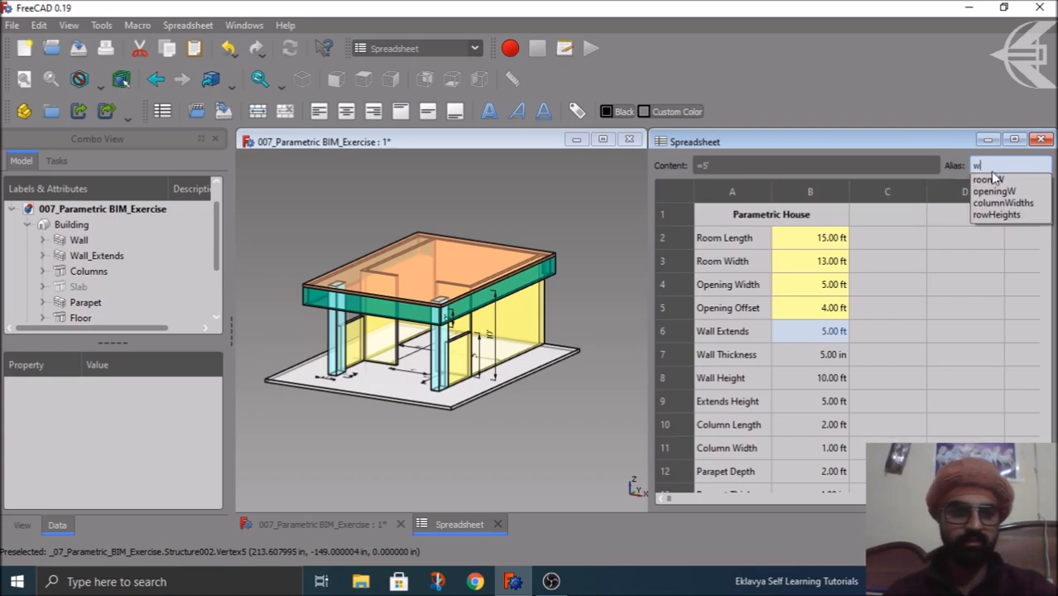
type("allExt")
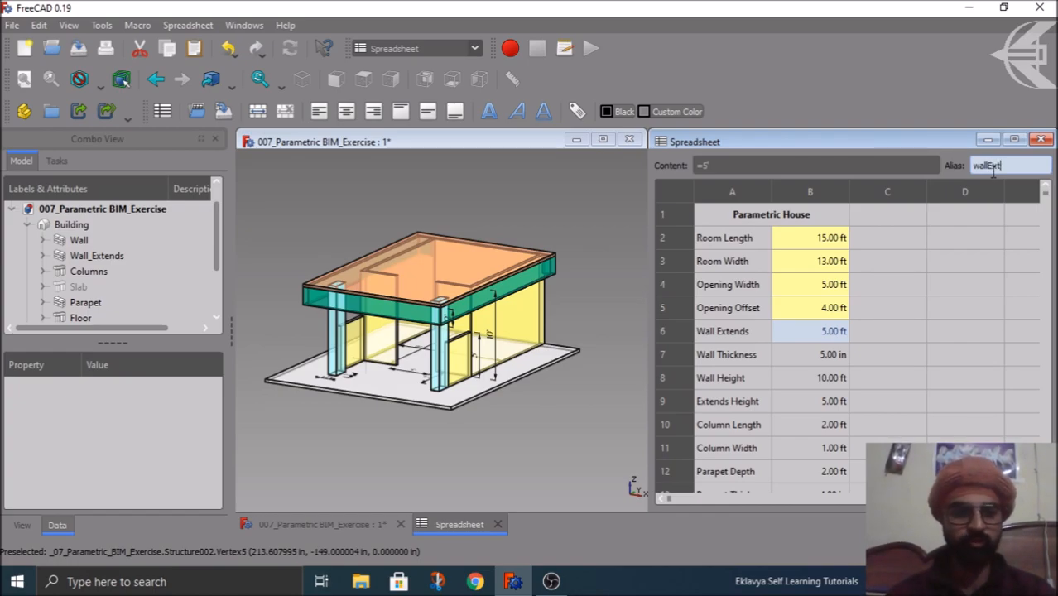
key("Return")
Assign the alias wallT to the Wall Thickness value cell.
left_click(801, 350)
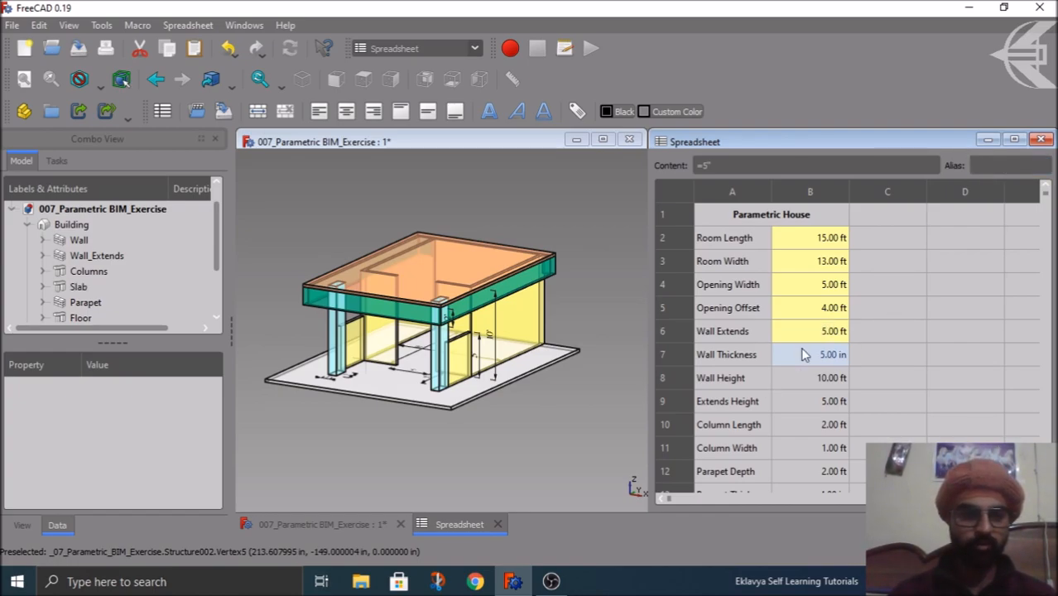
left_click(985, 167)
type("wall")
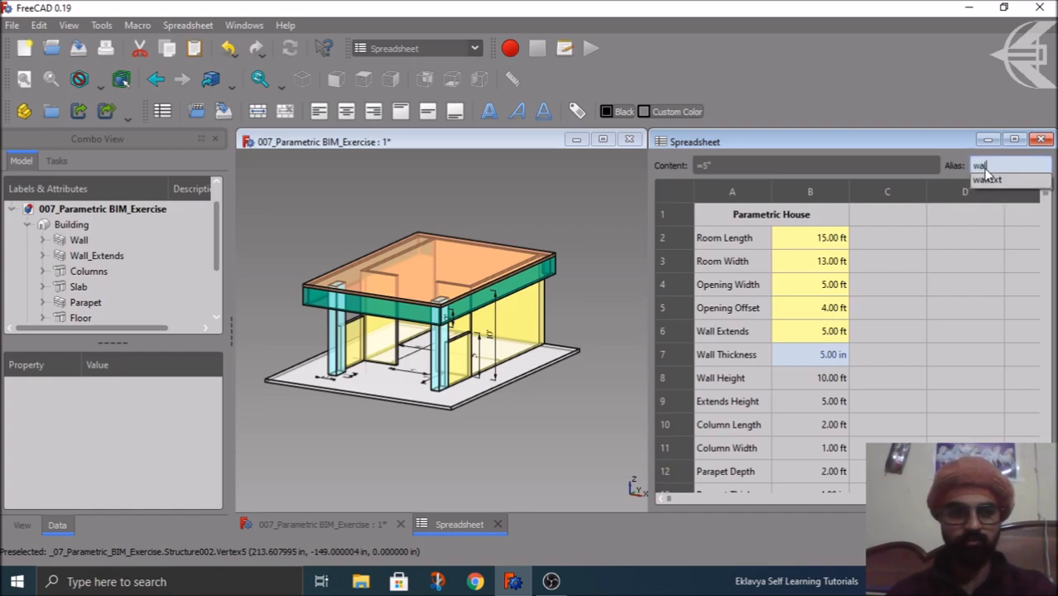
type("T")
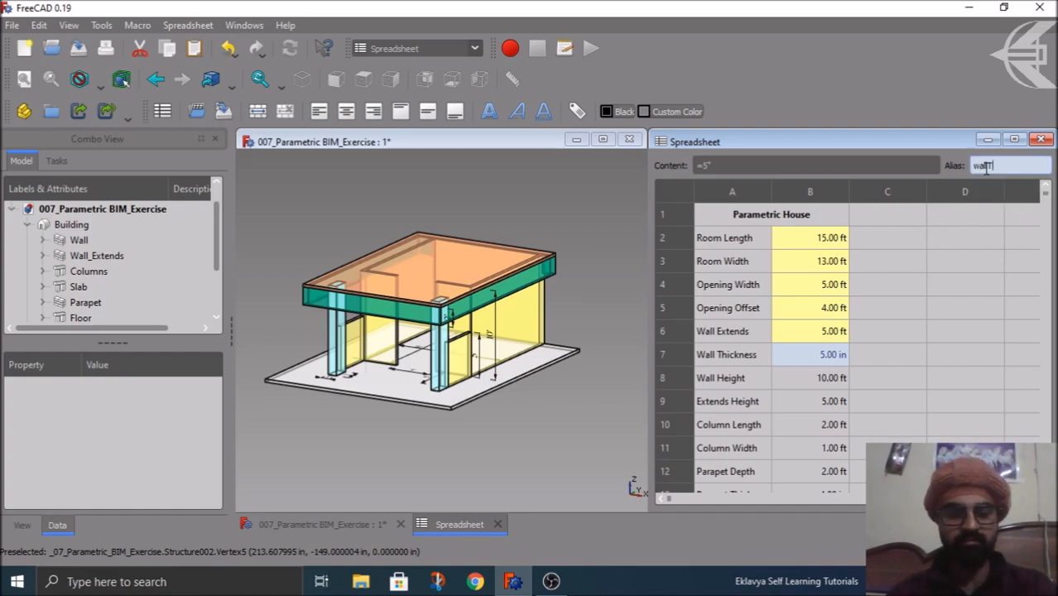
key("Return")
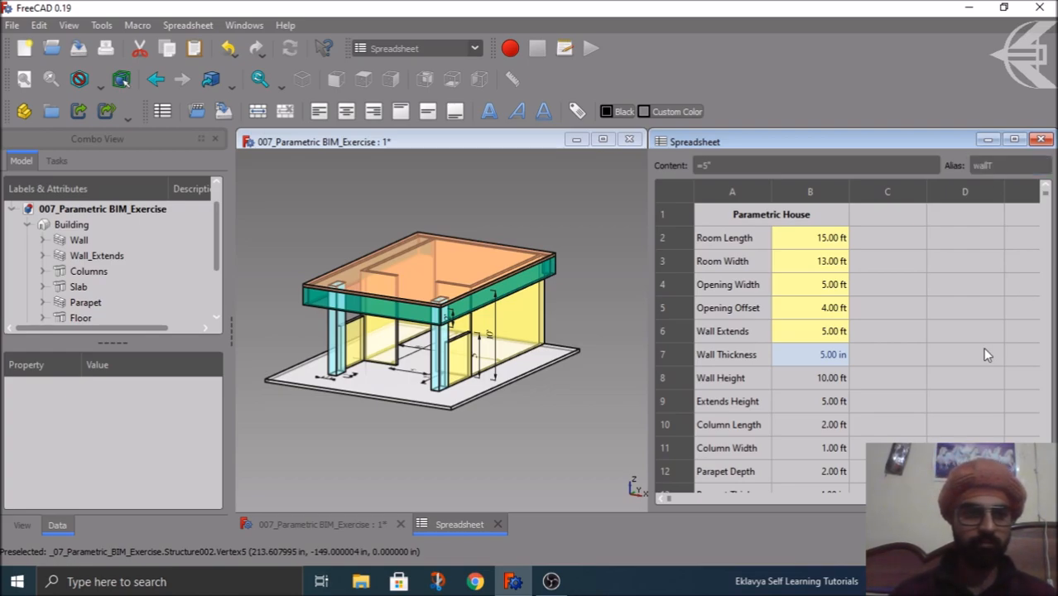
Assign the alias wallH to the Wall Height value cell.
left_click(822, 377)
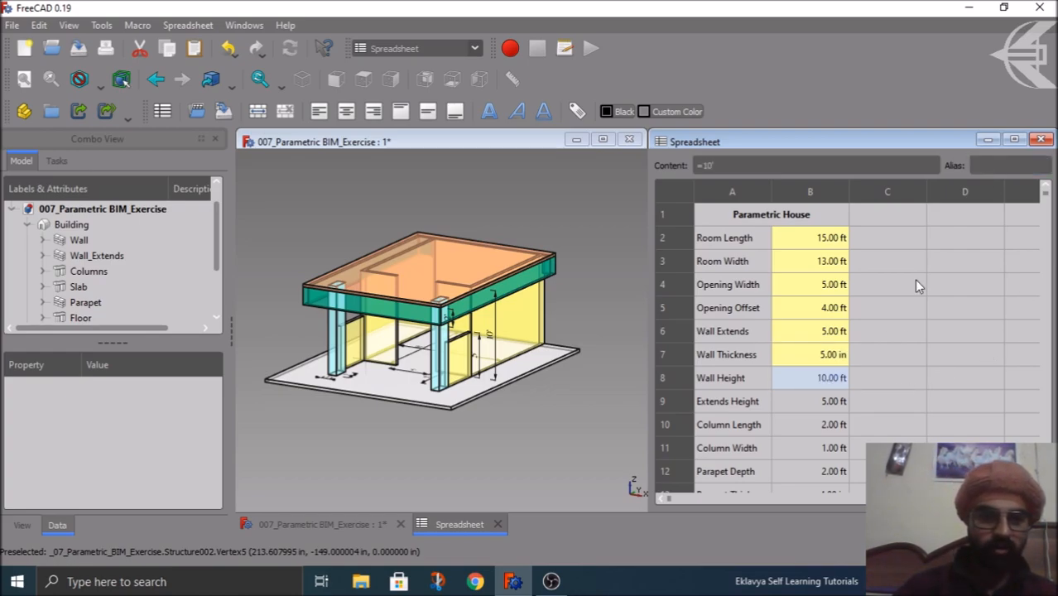
left_click(994, 165)
type("wallH")
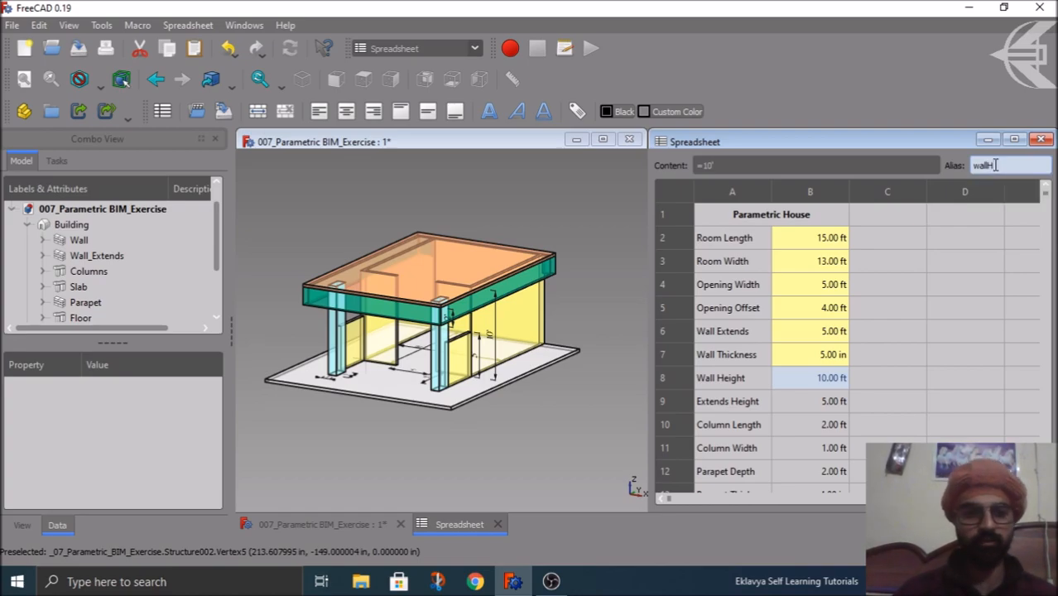
key("Return")
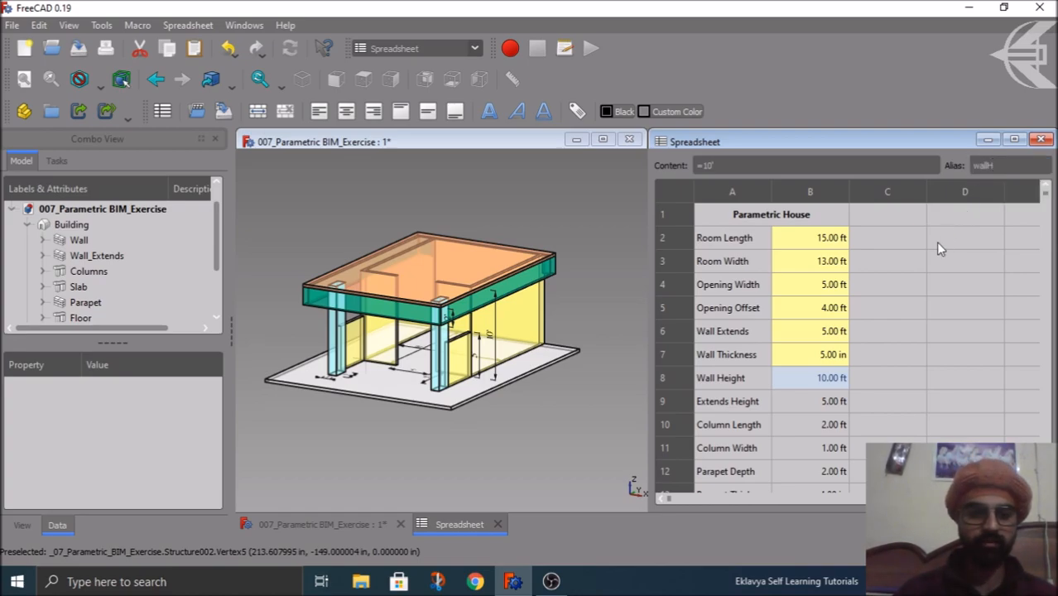
Assign the alias extH to the Extends Height value cell.
left_click(816, 404)
left_click(998, 165)
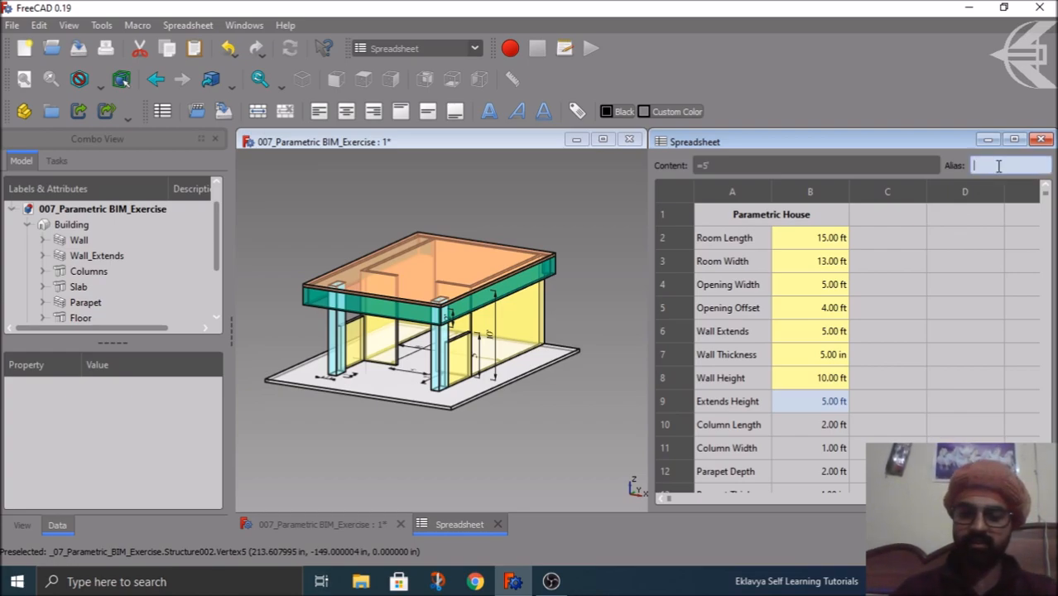
type("ext")
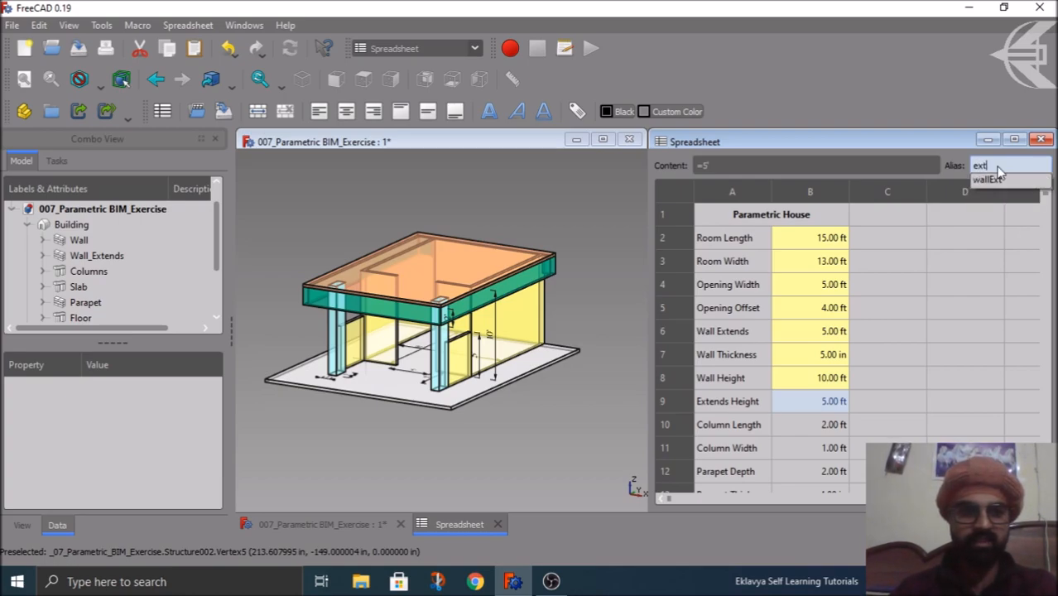
type("H")
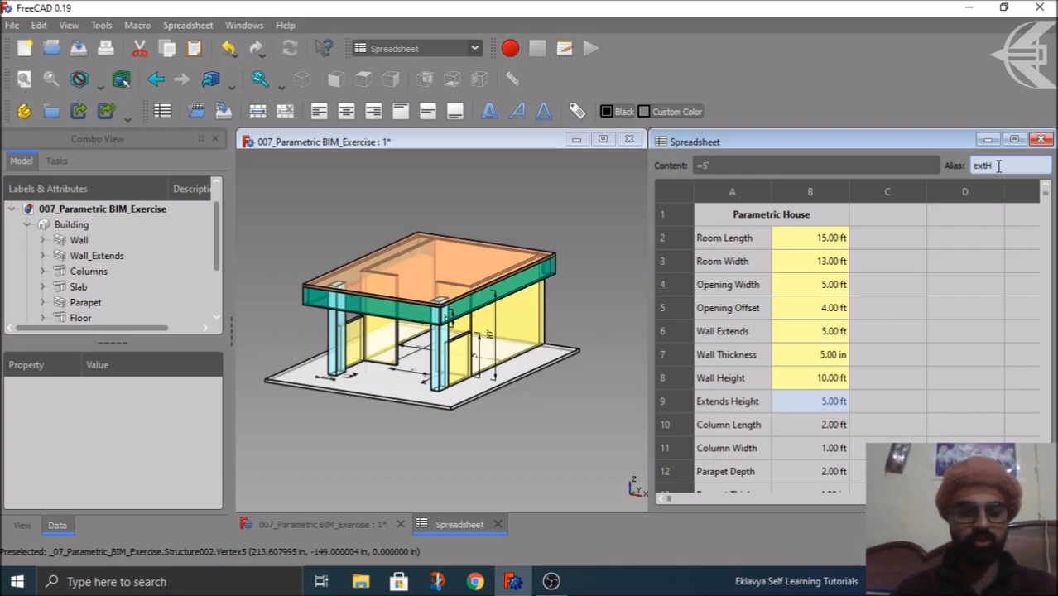
key("Return")
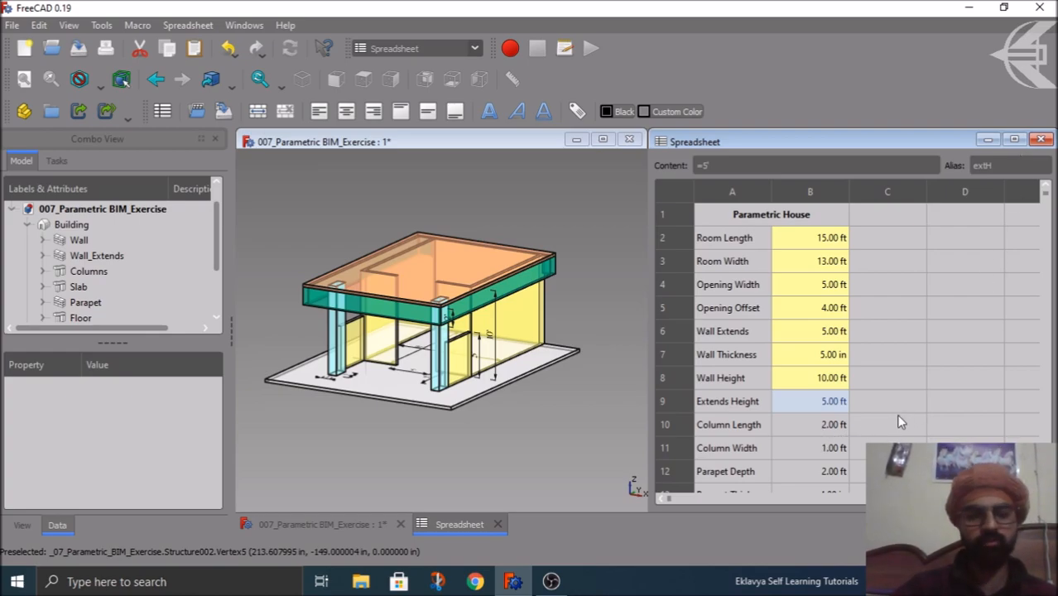
Link the Width property of the main Wall to the expression Spreadsheet.wallT.
left_click(481, 436)
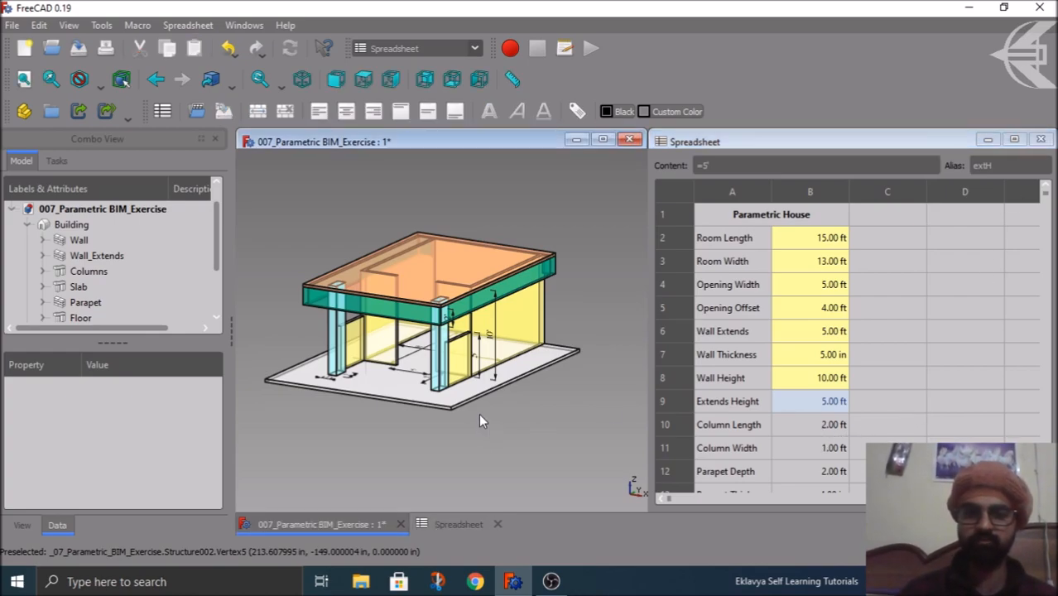
scroll(456, 418, "up", 3)
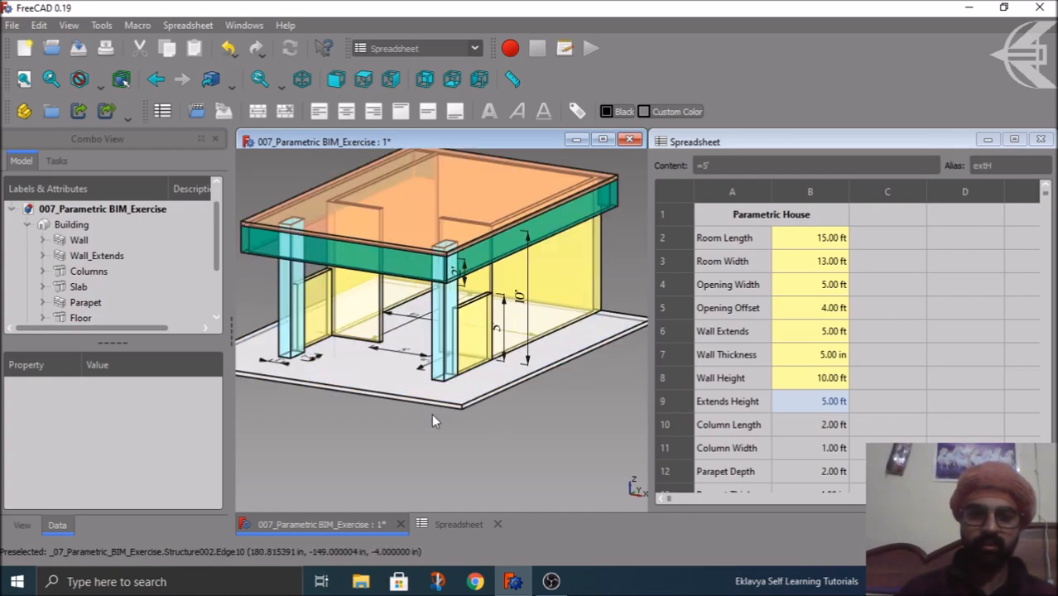
left_click(555, 297)
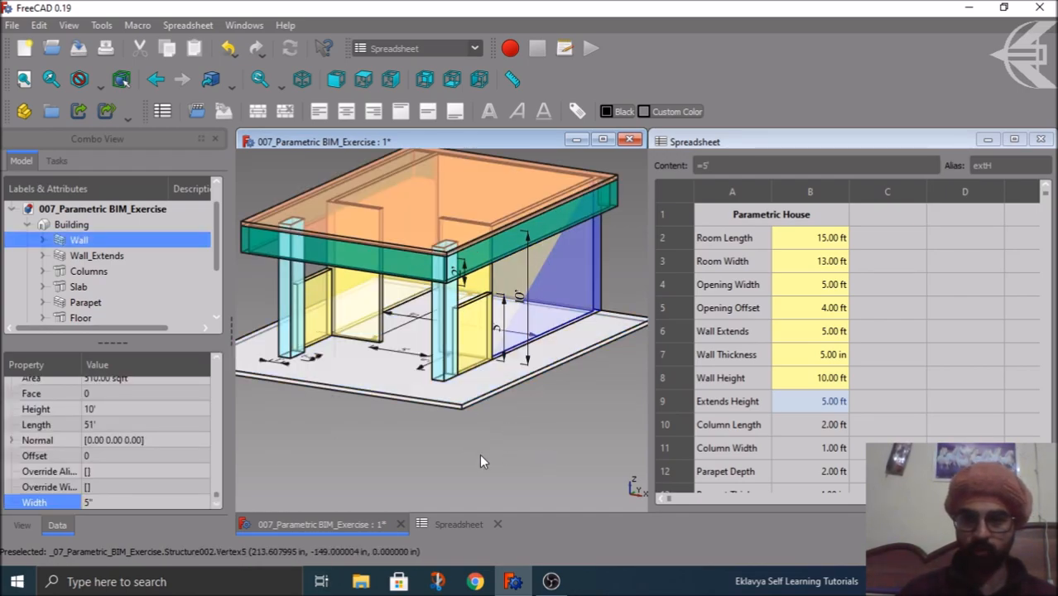
left_click(115, 503)
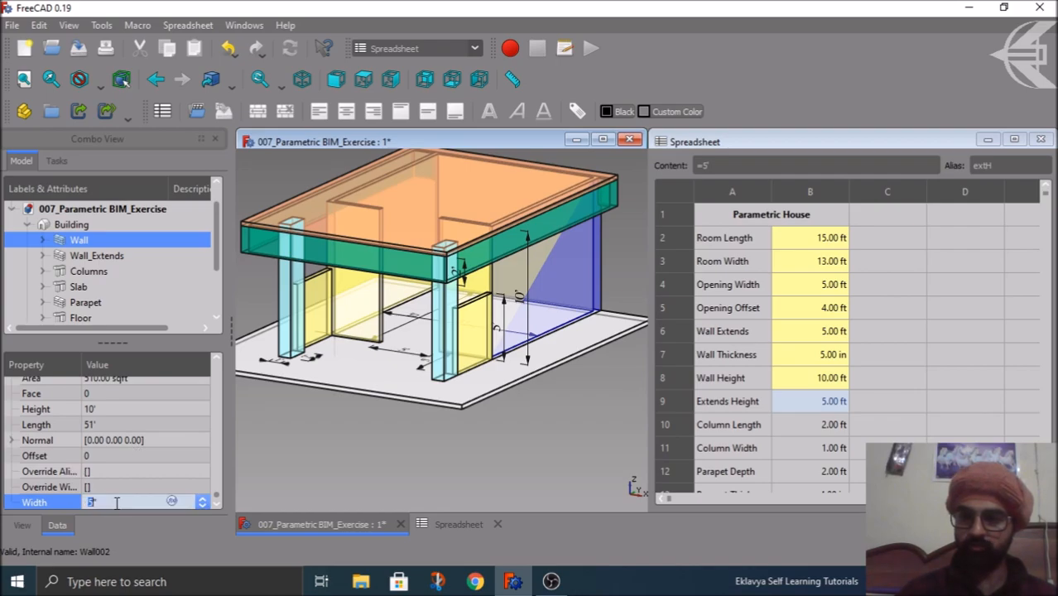
left_click(172, 500)
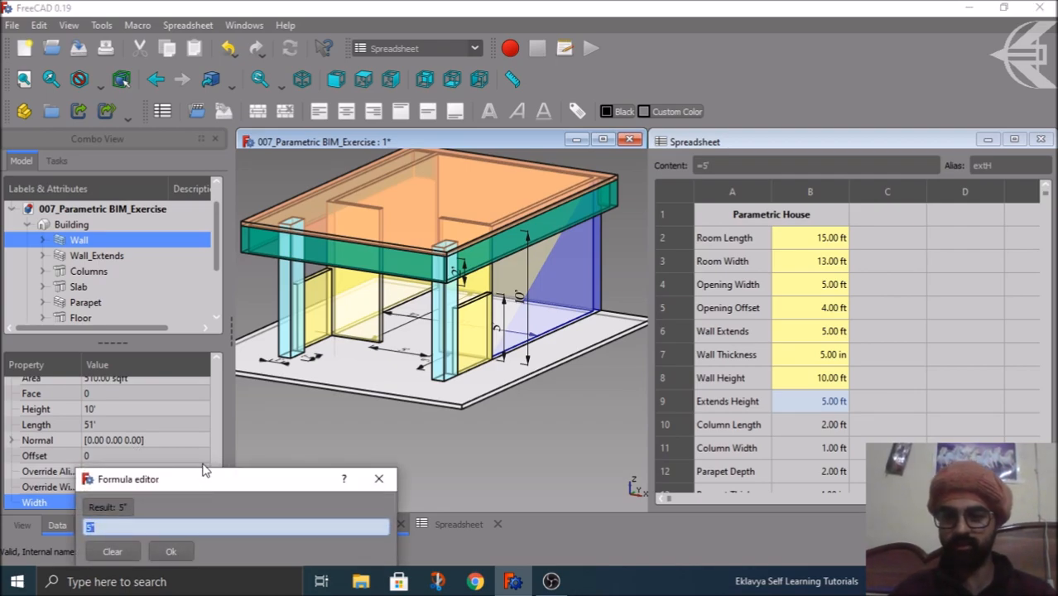
left_click_drag(212, 486, 306, 347)
type("spre")
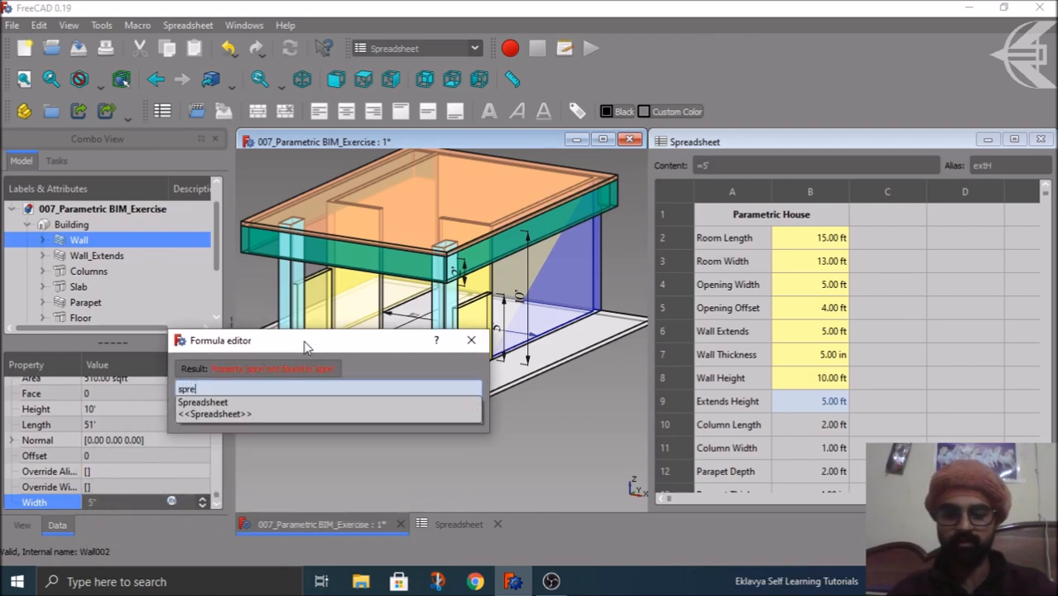
key("Down")
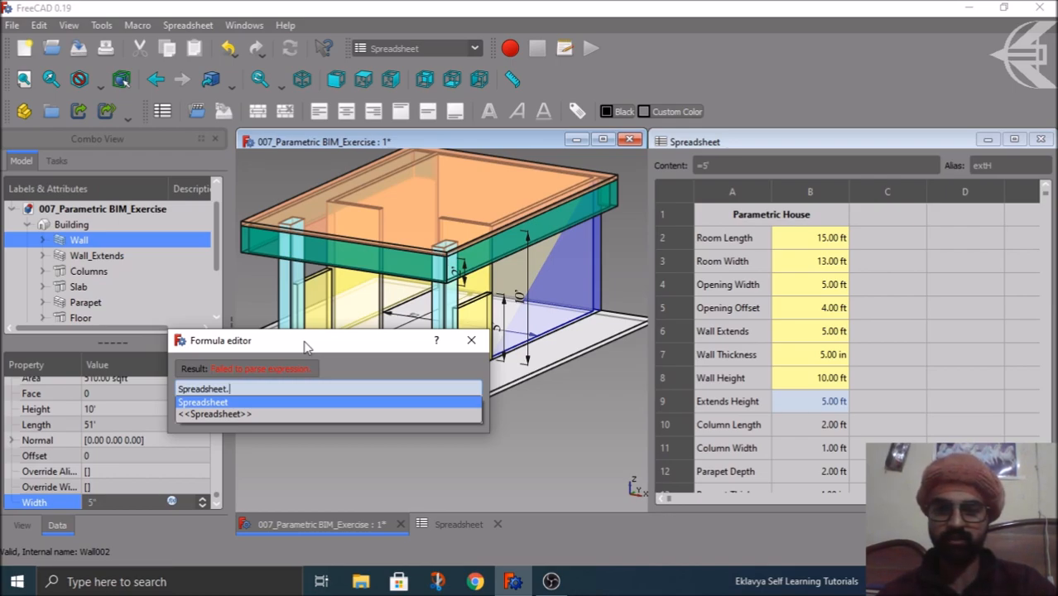
type("wall")
key("Down")
key("Down")
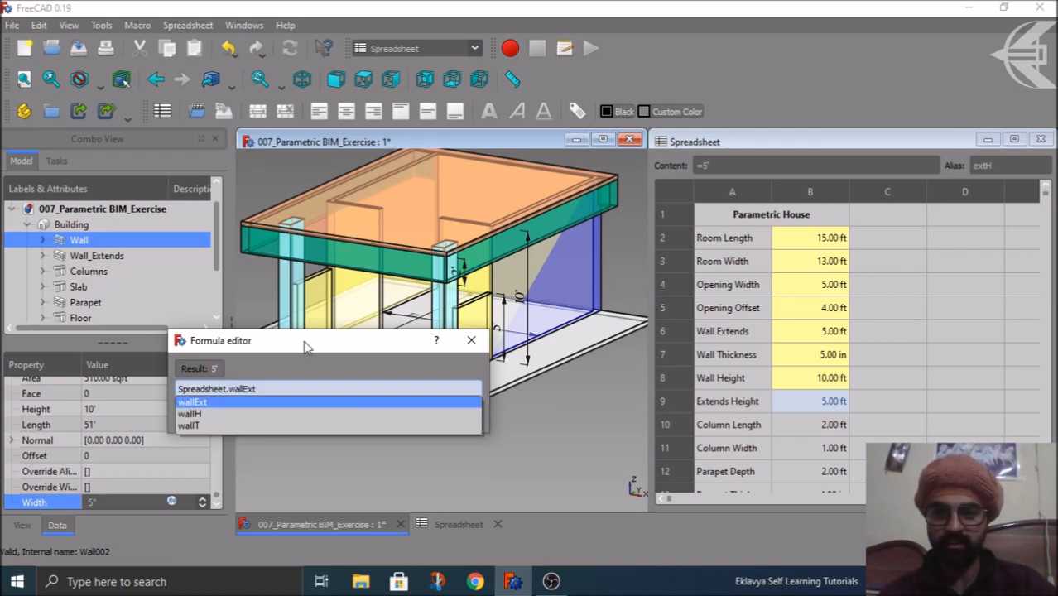
key("Down")
key("Return")
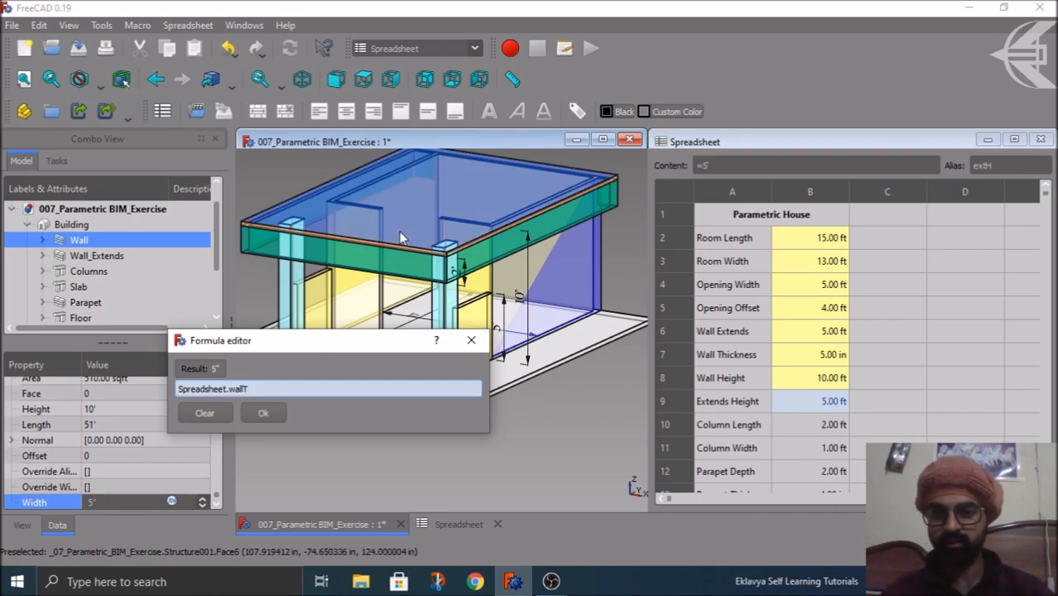
left_click(273, 411)
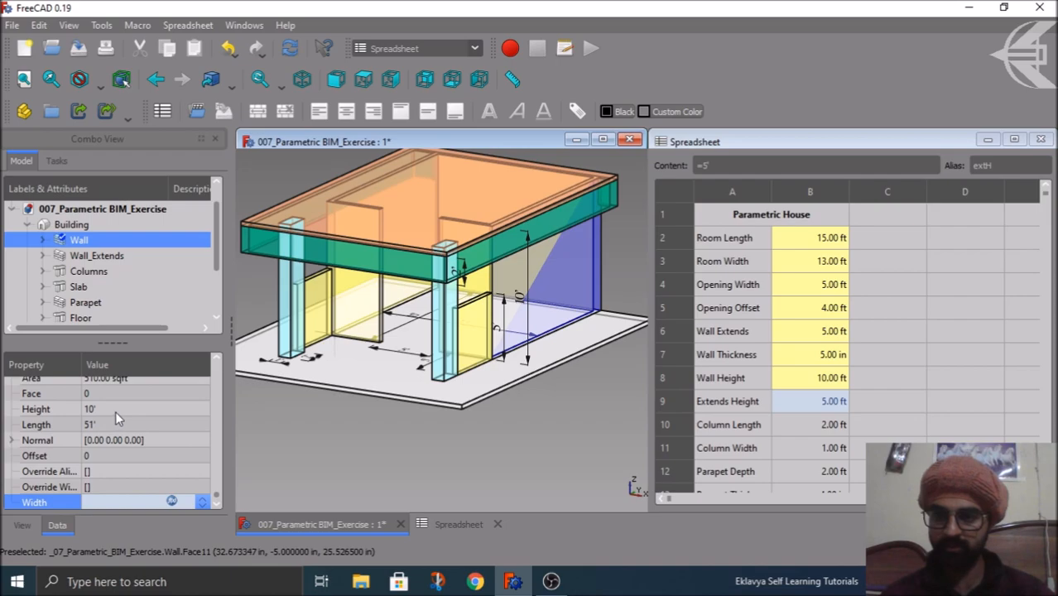
Link the Height property of the main Wall to the expression Spreadsheet.wallH and deselect the wall.
left_click(115, 410)
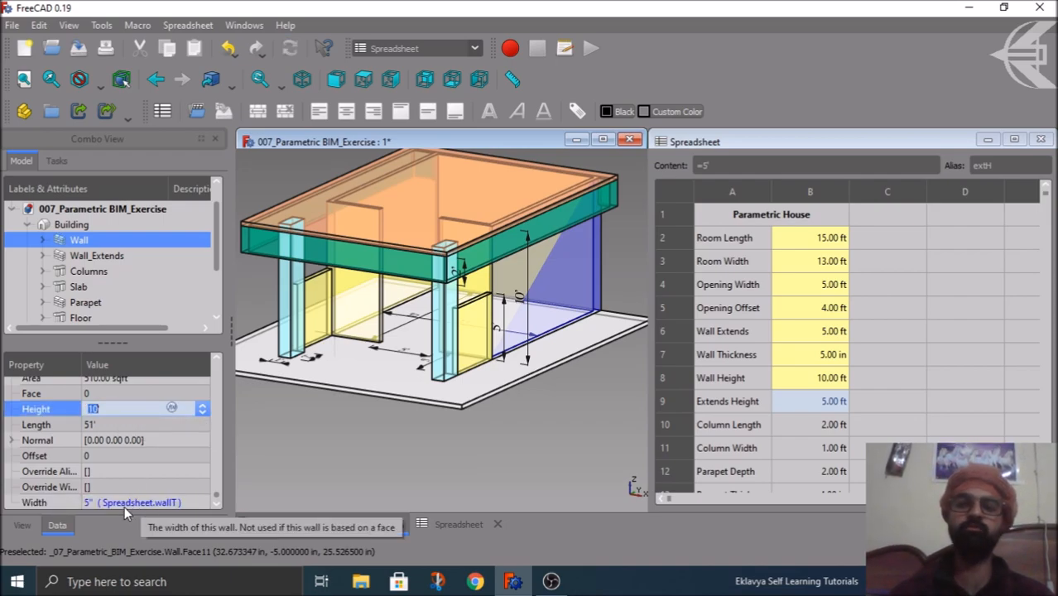
left_click(171, 408)
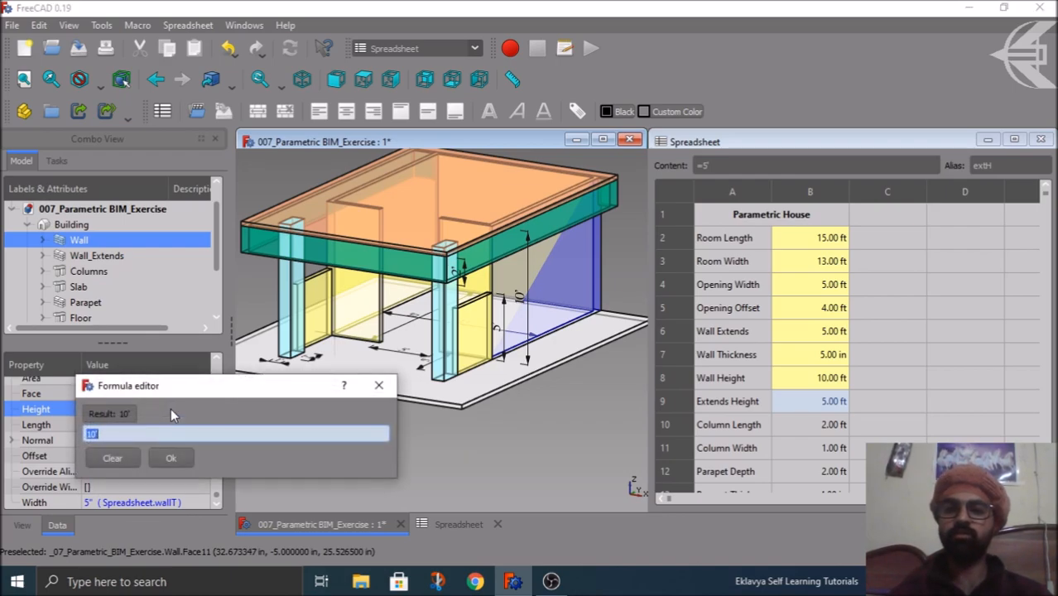
type("spre")
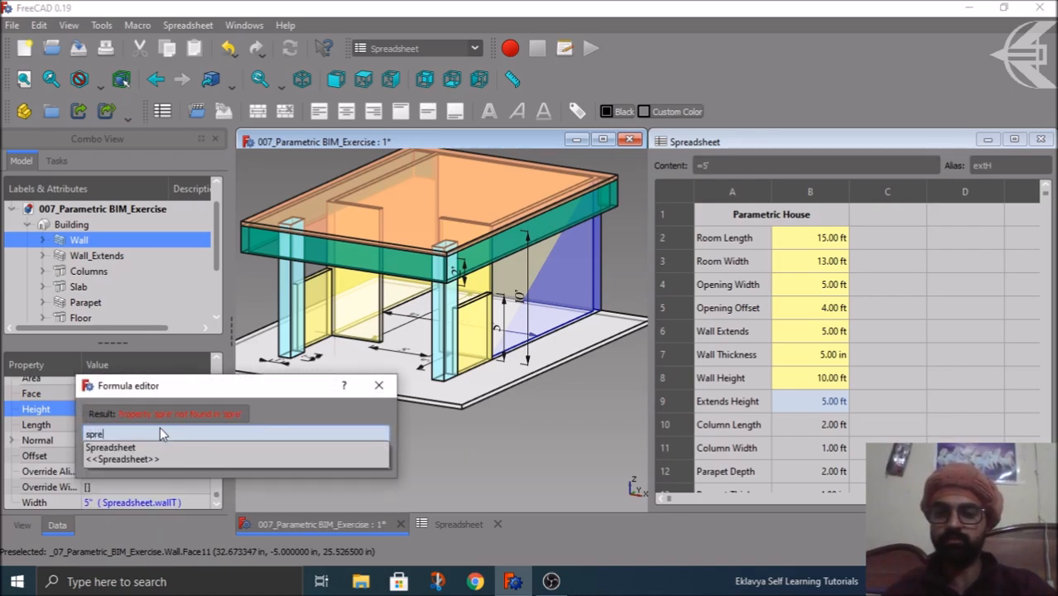
key("Down")
type(".wa")
key("Down")
key("Down")
key("Return")
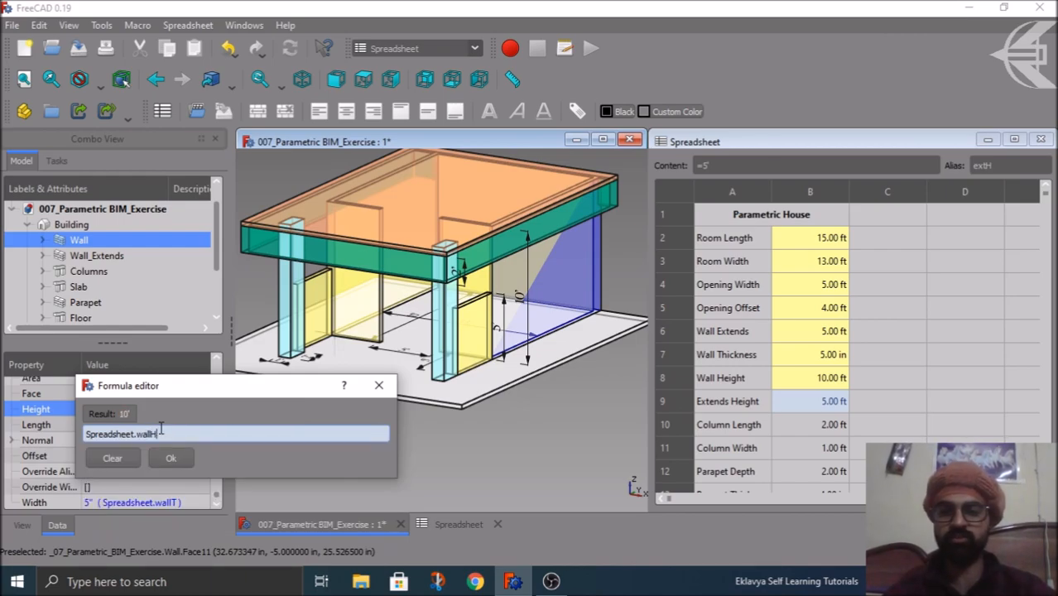
left_click(174, 458)
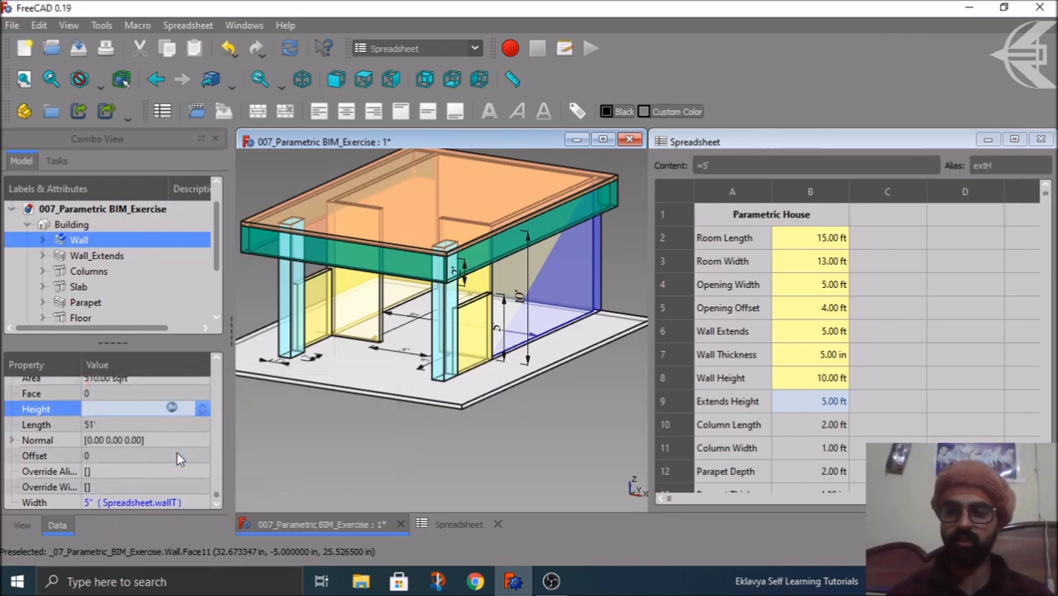
left_click(356, 444)
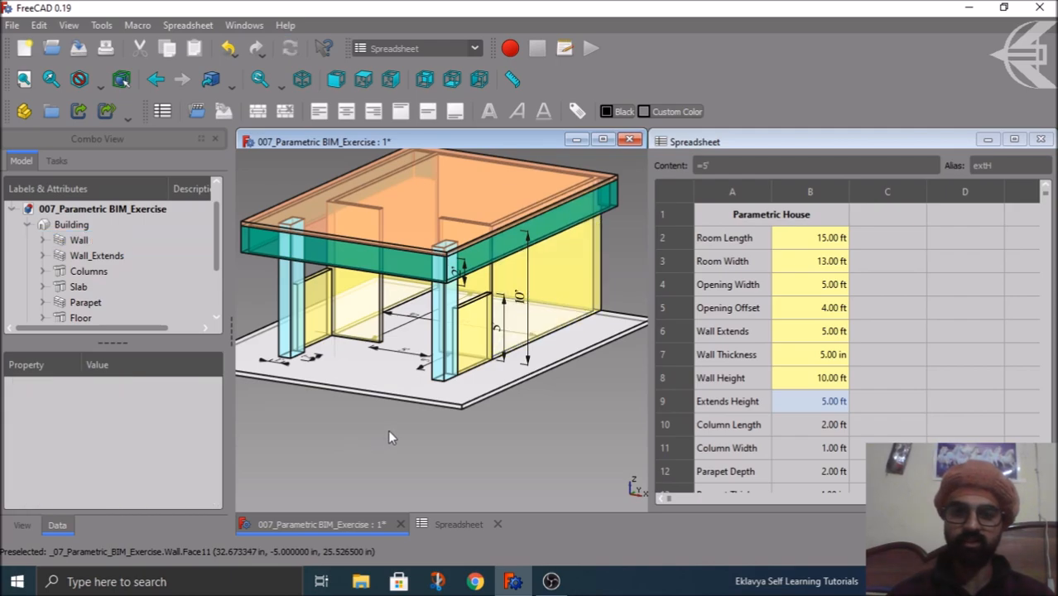
Link the Height property of Wall_Extends to the expression Spreadsheet.extH.
scroll(394, 427, "down", 2)
mouse_move(486, 456)
middle_mouse_down()
mouse_move(491, 399)
mouse_move(469, 457)
middle_mouse_up()
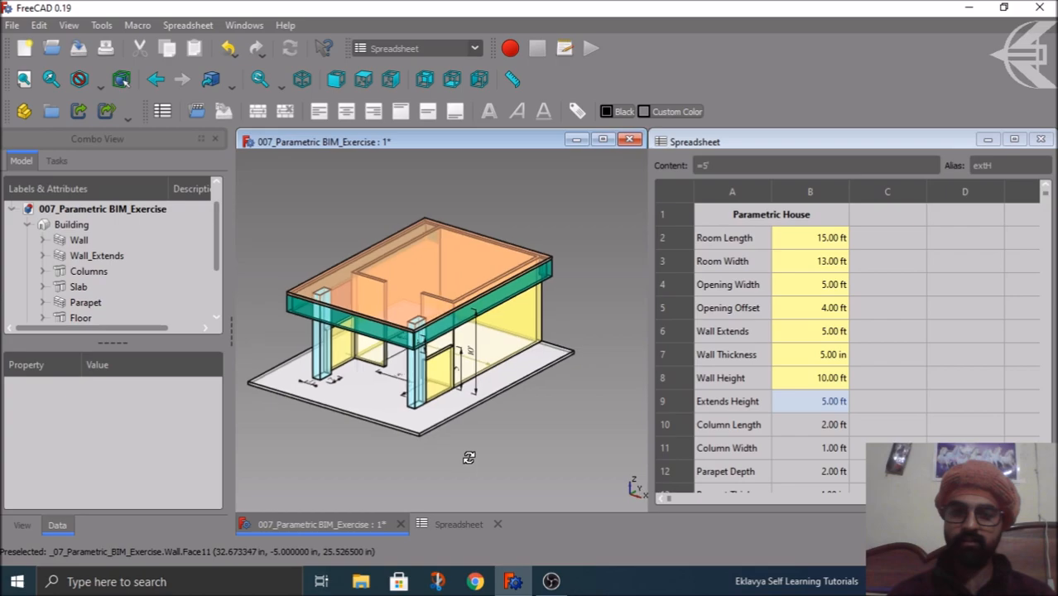
left_click(434, 377)
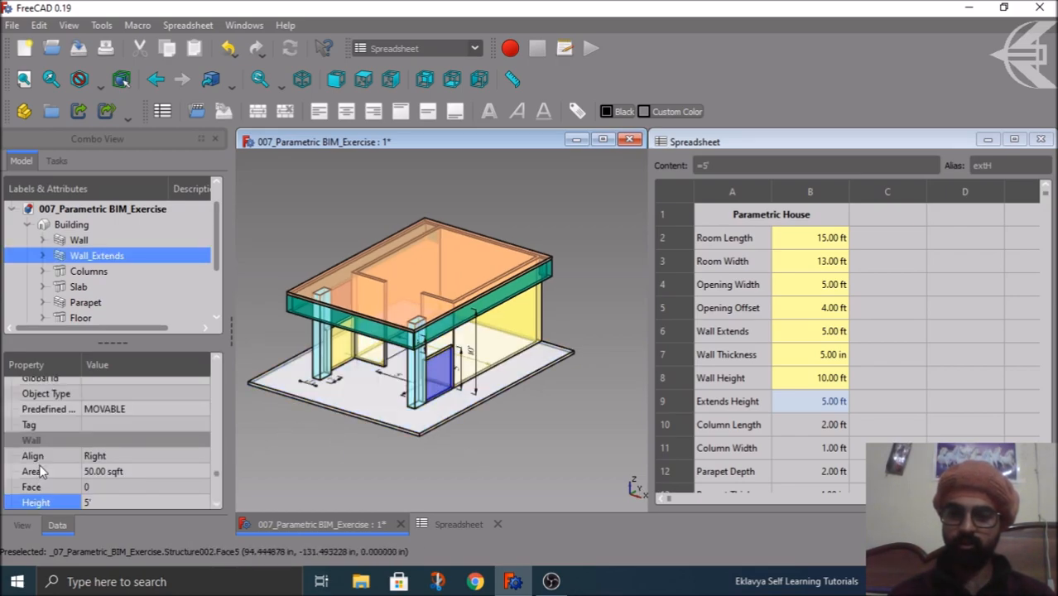
scroll(43, 470, "down", 1)
left_click(118, 461)
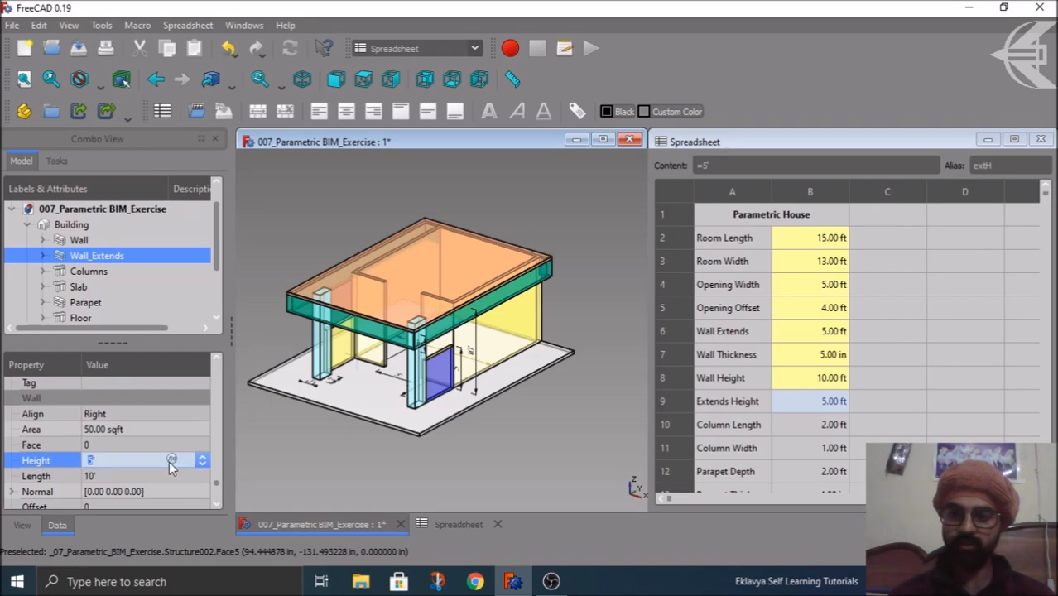
left_click(170, 460)
type("Spreadsheet.")
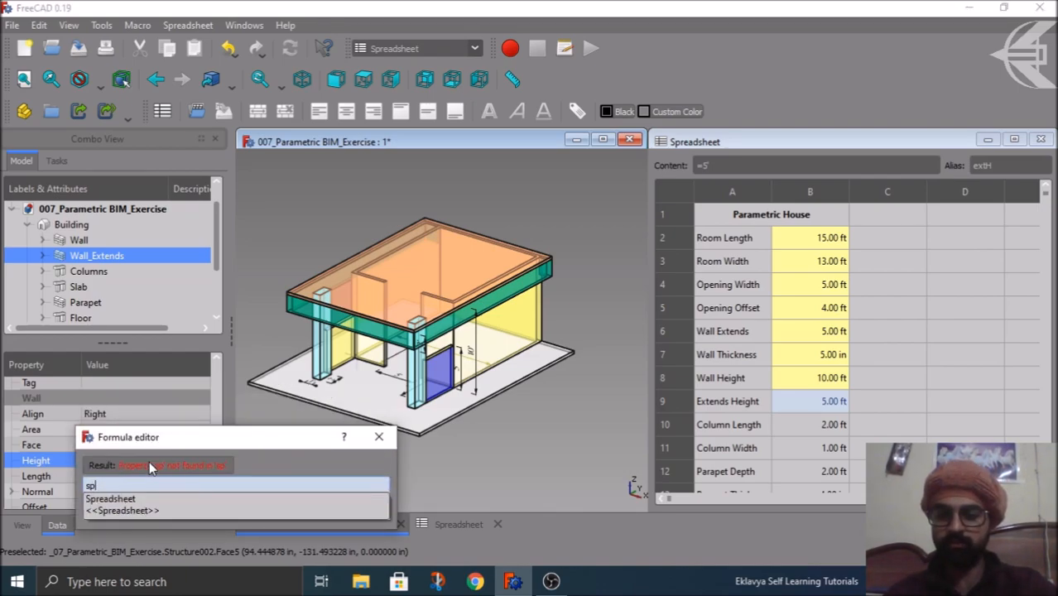
type("ex")
key("Down")
key("Down")
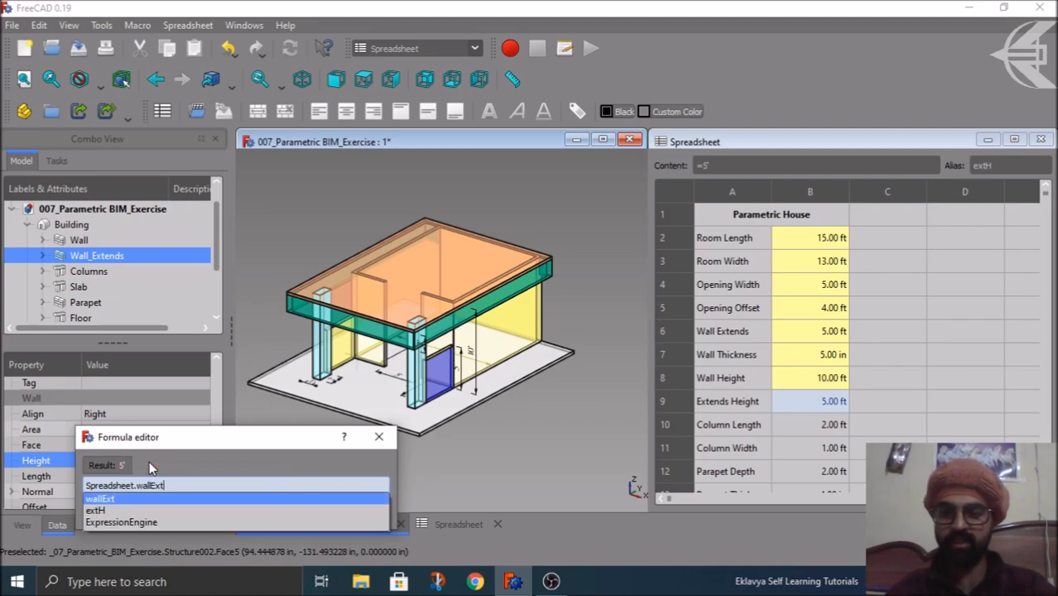
key("Return")
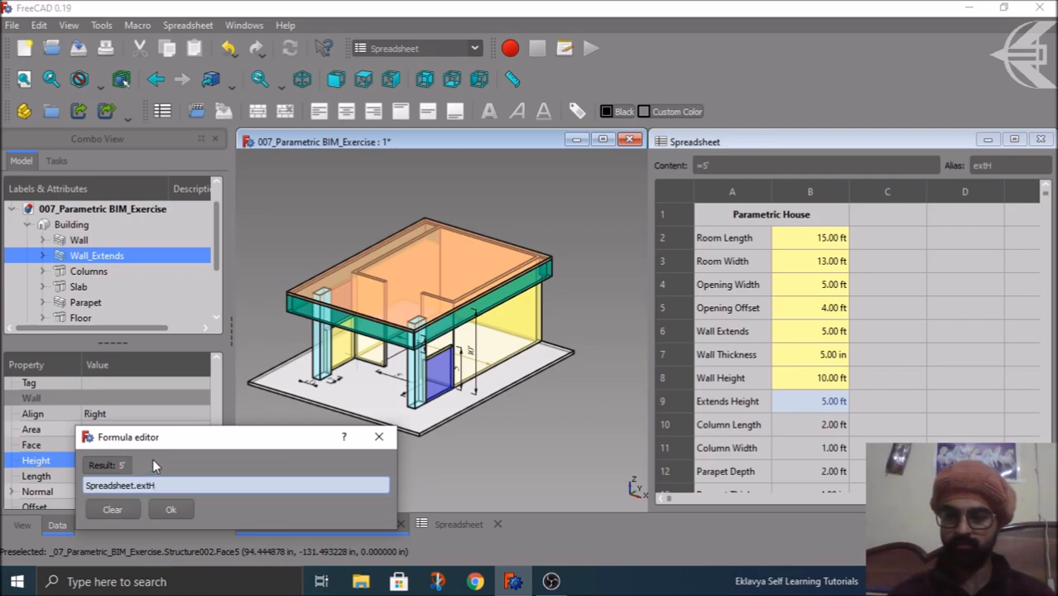
left_click(171, 509)
Link the Width property of Wall_Extends to the expression Spreadsheet.wallT and deselect the wall.
scroll(37, 429, "down", 1)
scroll(40, 470, "down", 1)
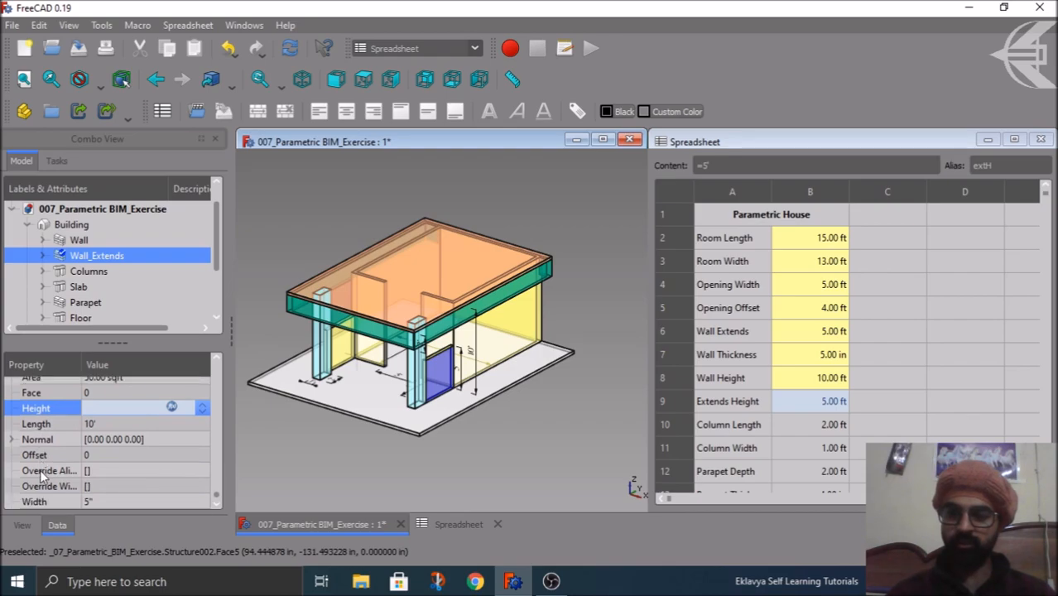
left_click(114, 502)
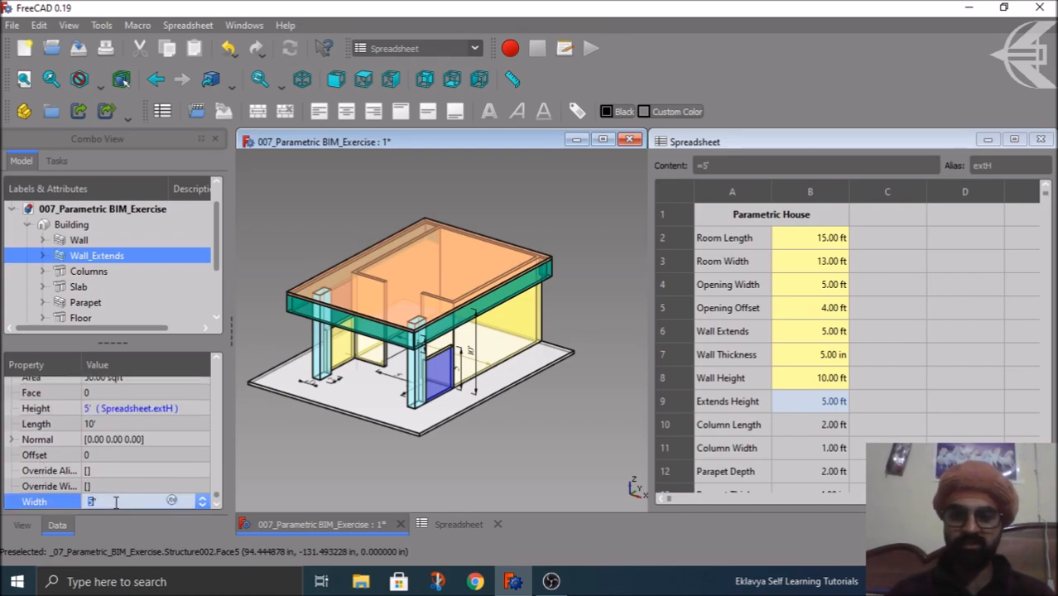
left_click(172, 500)
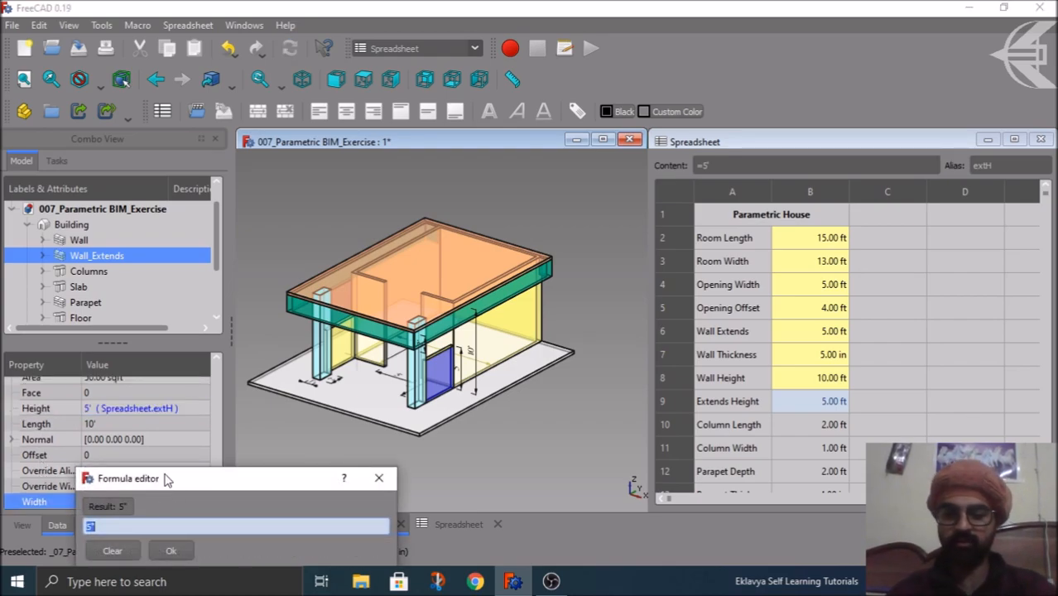
type("Spreadsheet.")
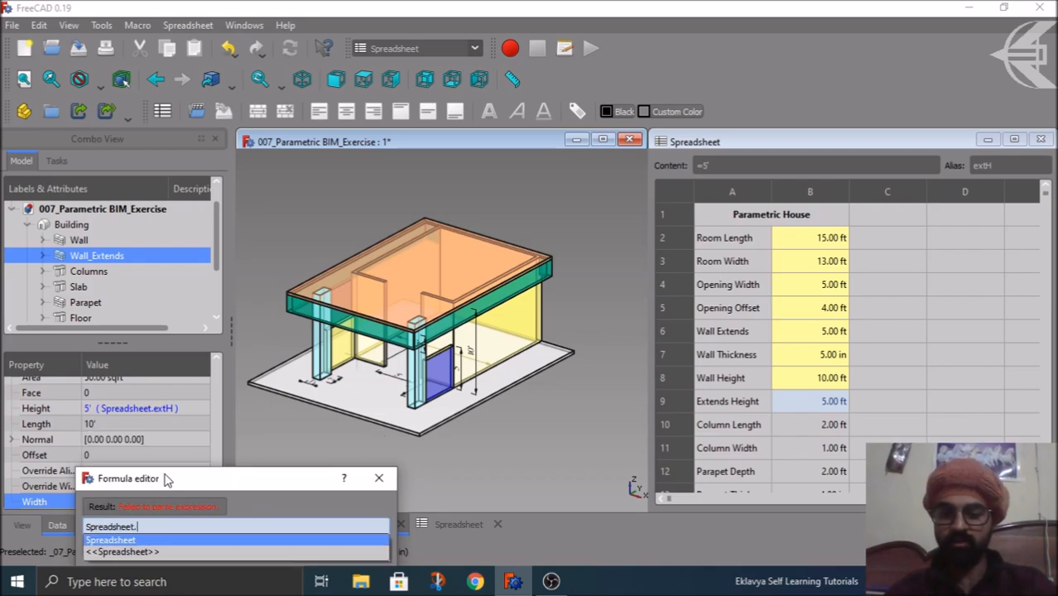
type("wallExt")
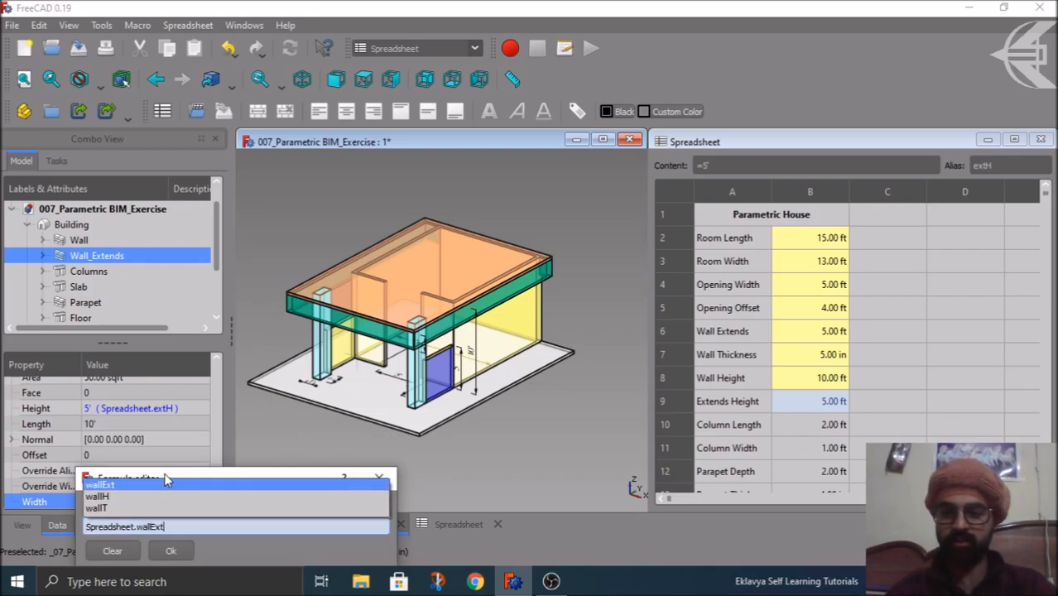
key("Down")
key("Down")
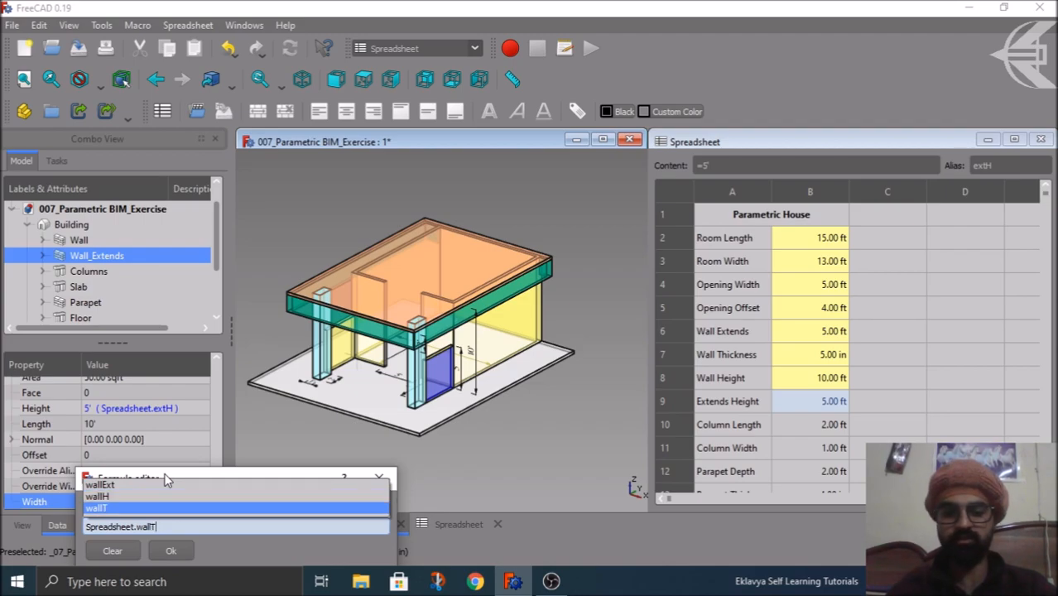
key("Return")
left_click(171, 550)
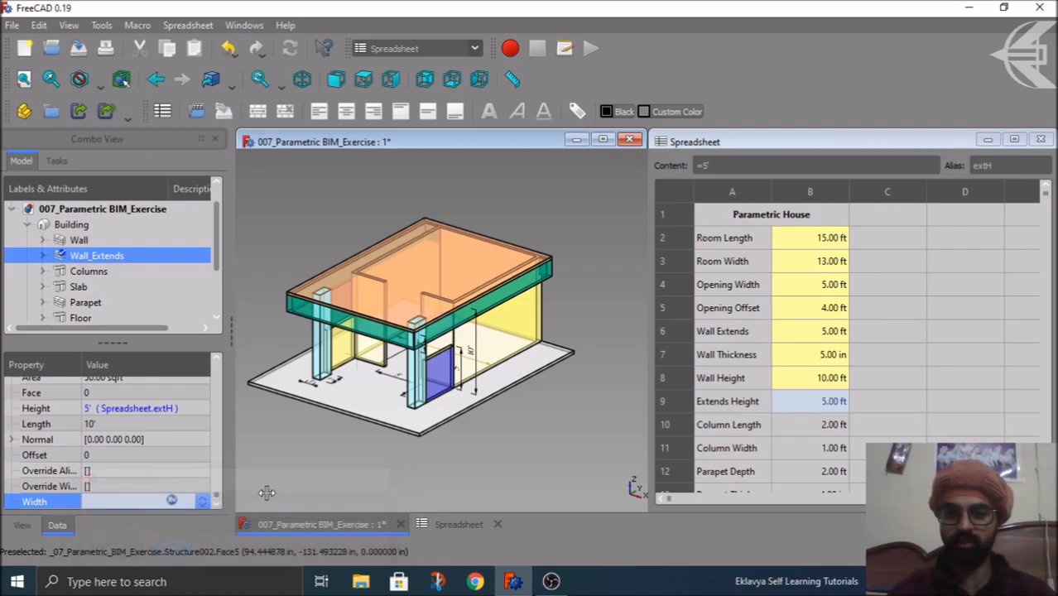
left_click(299, 473)
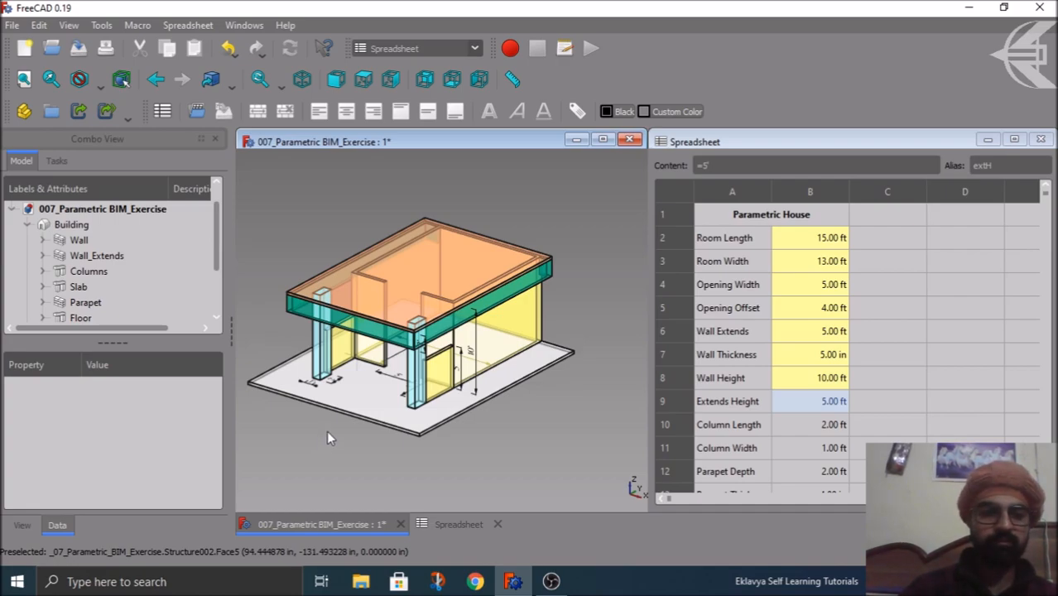
Assign the alias colL to the Column Length value cell.
left_click(868, 434)
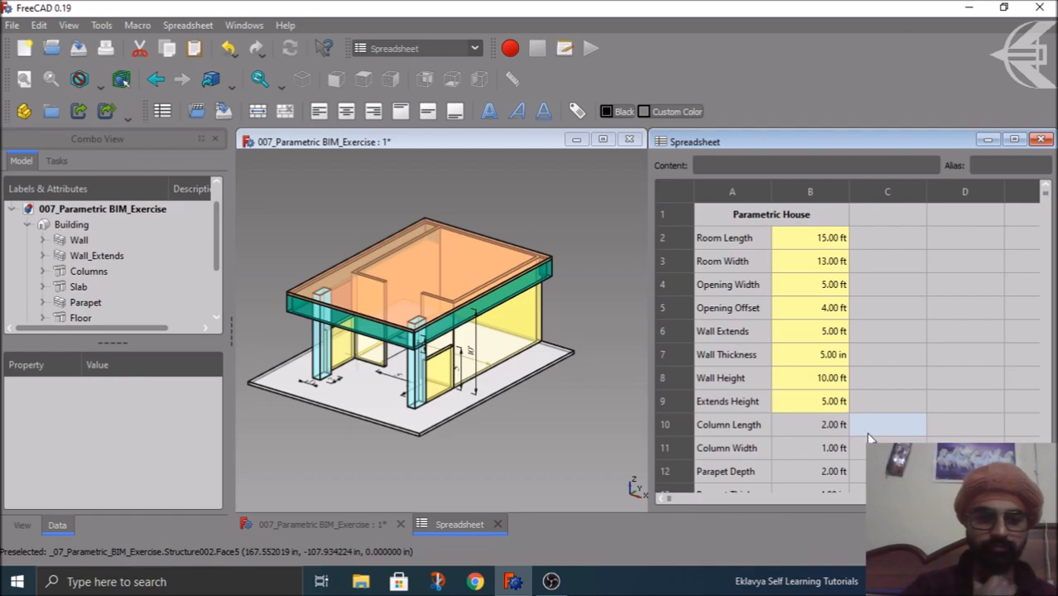
left_click(813, 425)
left_click(997, 164)
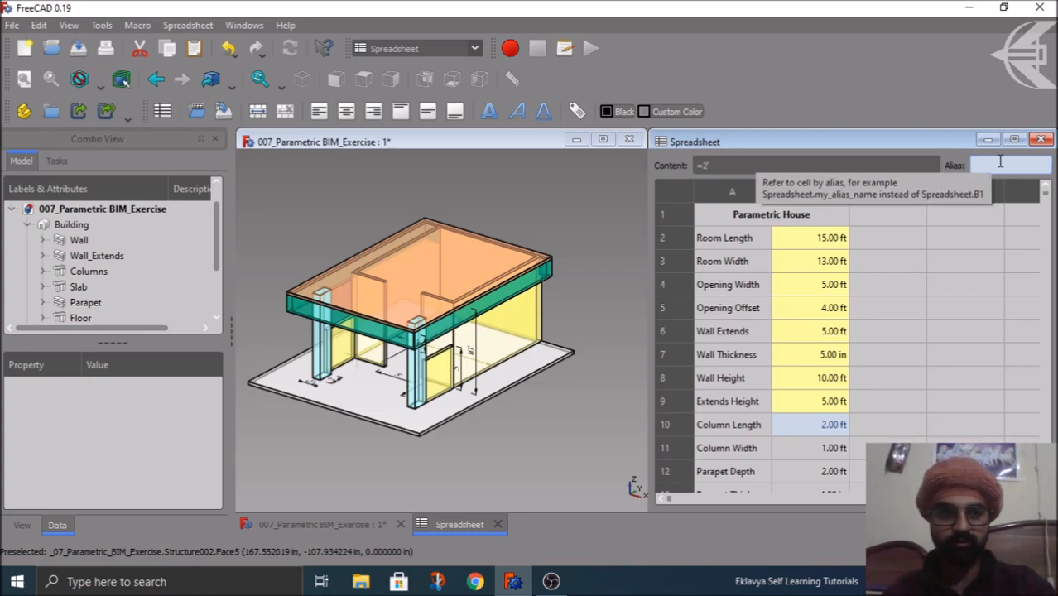
type("colu")
key("BackSpace")
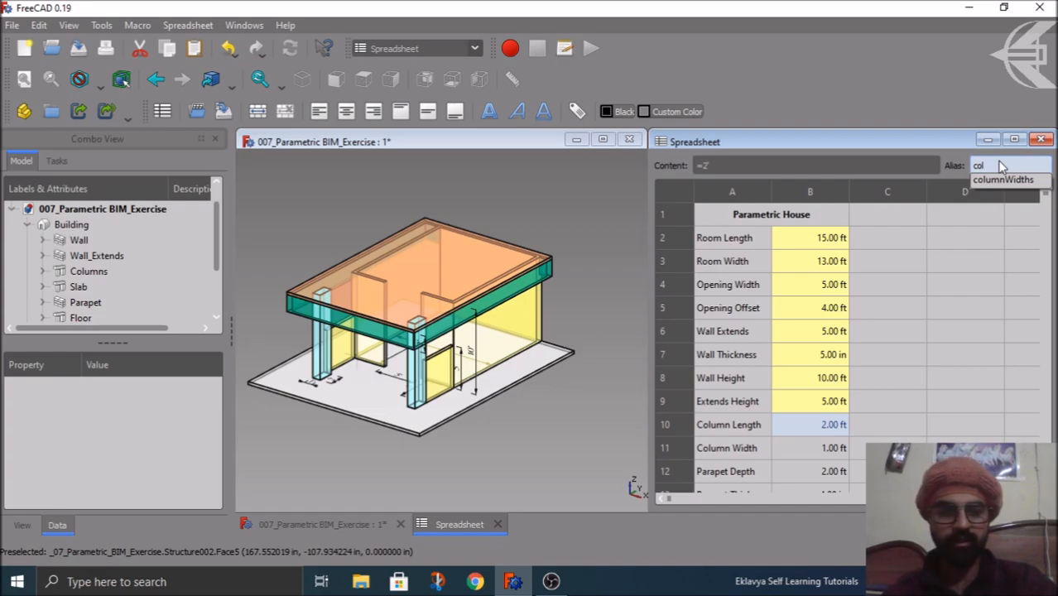
type("L")
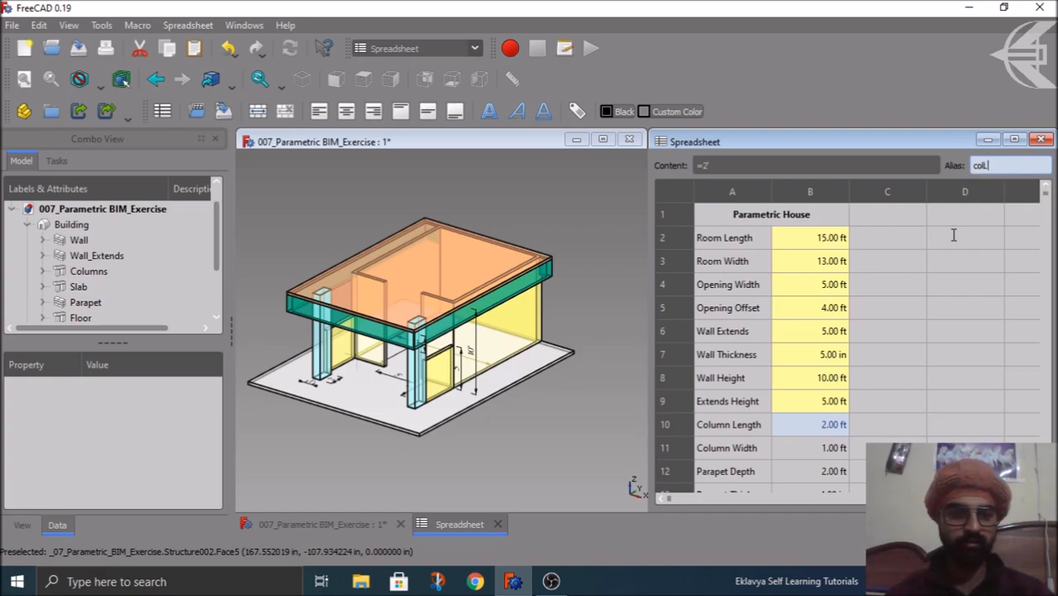
key("Return")
Assign the alias colW to the Column Width value cell.
left_click(818, 442)
left_click(993, 170)
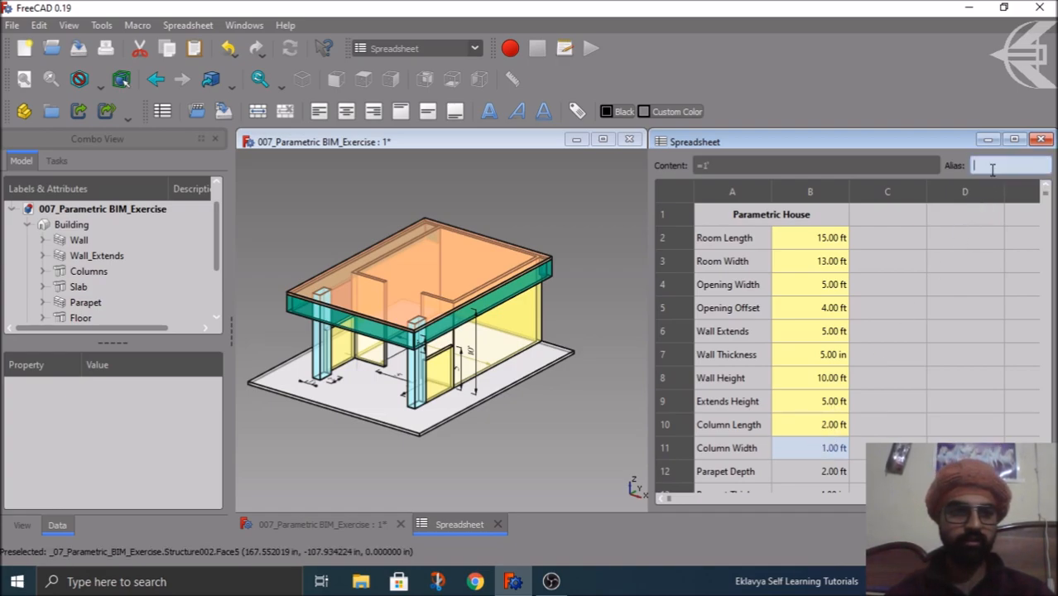
type("co")
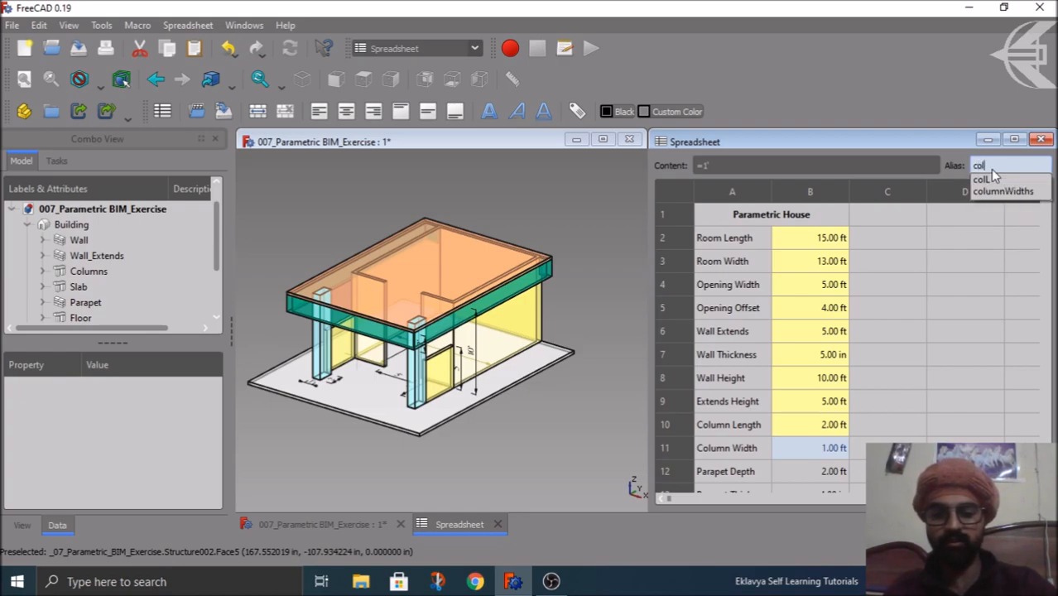
type("lW")
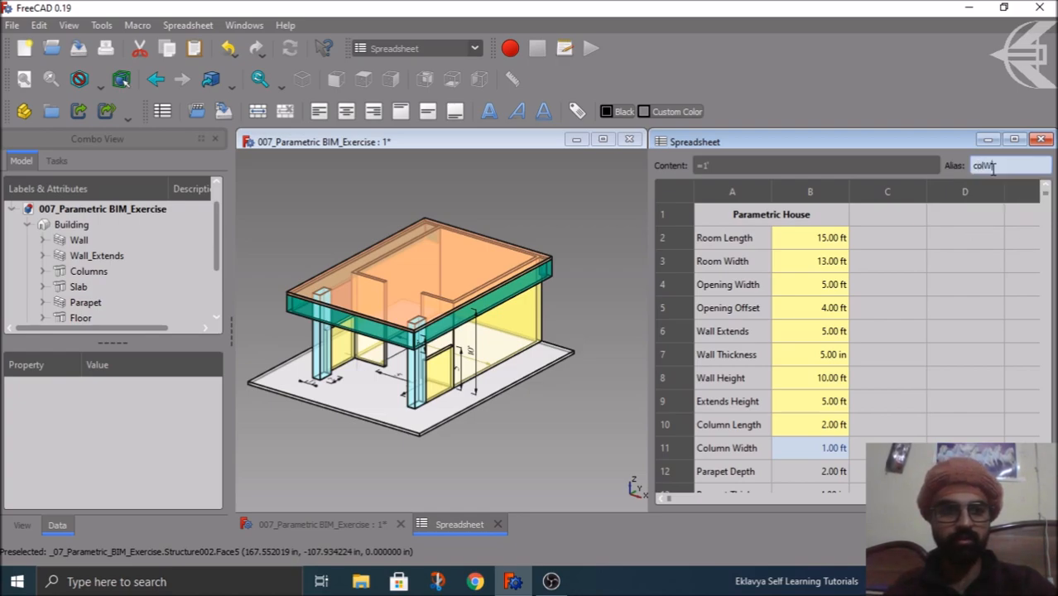
key("Return")
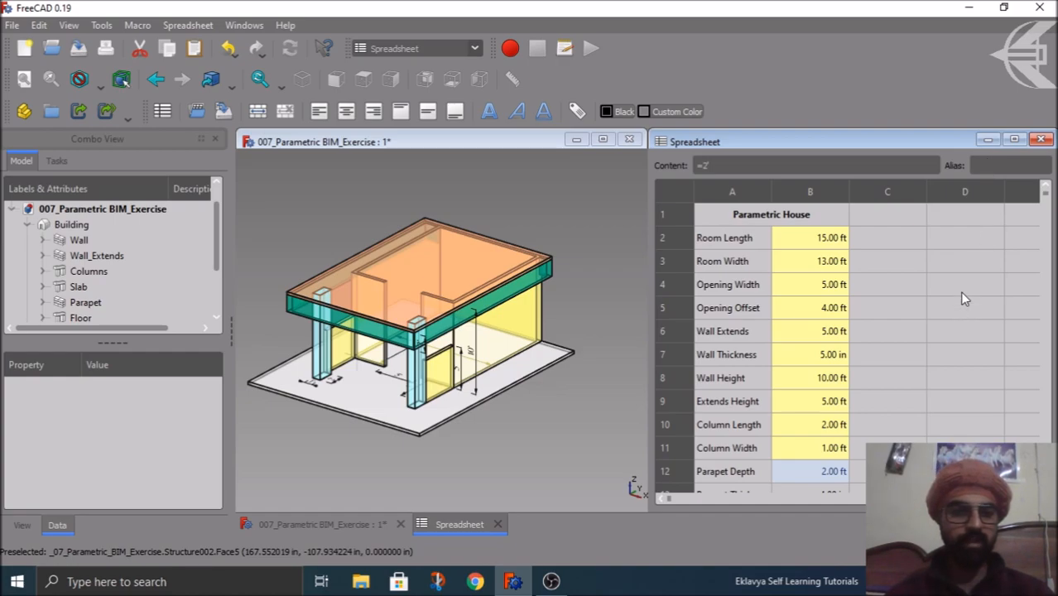
Check the parapet in the model and assign the alias parapetD to the Parapet Depth value cell.
scroll(962, 313, "down", 2)
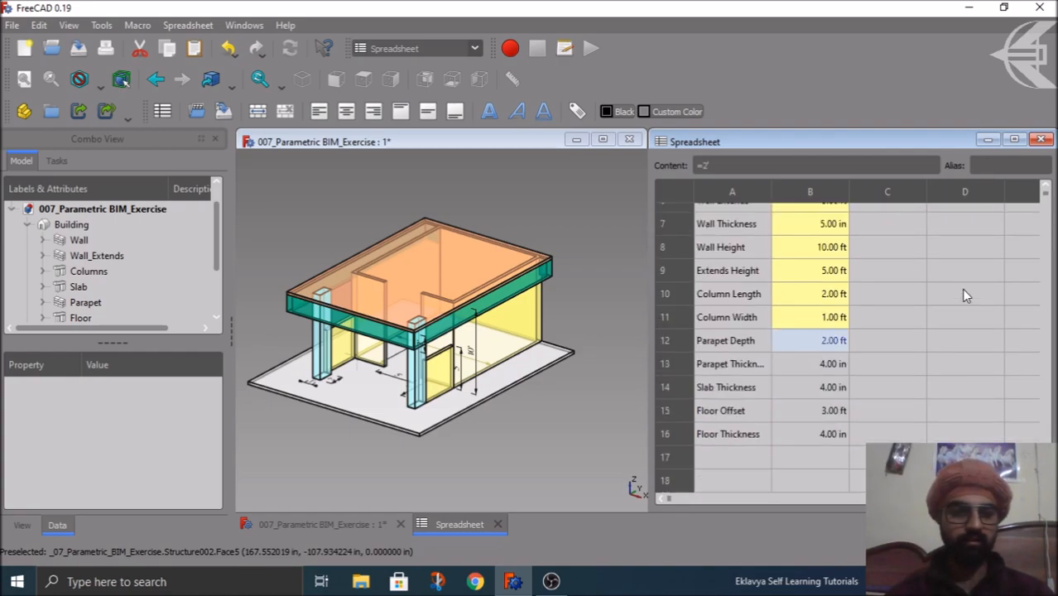
left_click(568, 428)
scroll(328, 308, "up", 5)
left_click(324, 300)
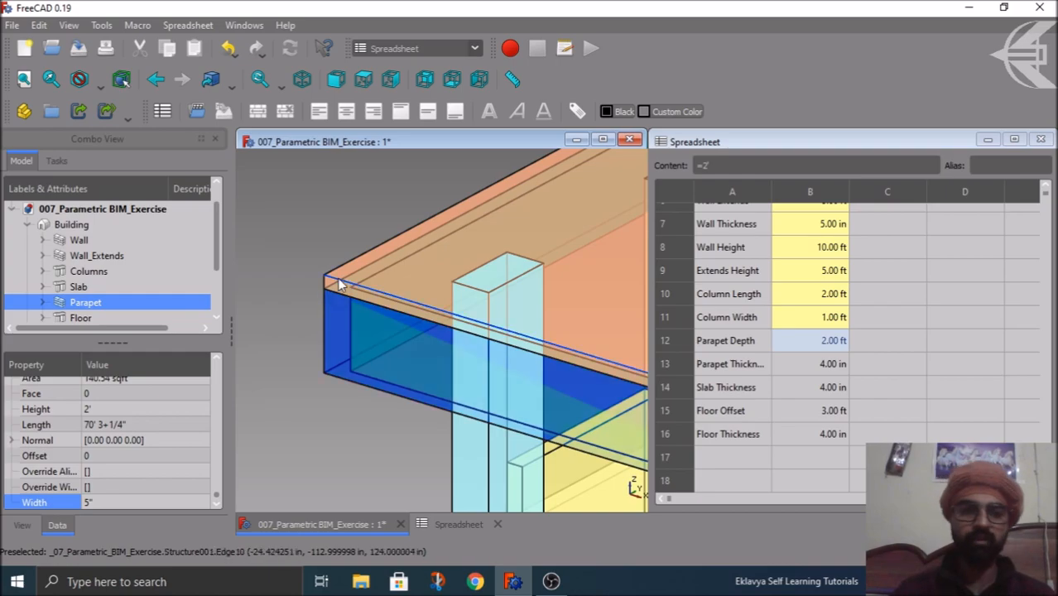
scroll(338, 285, "down", 5)
scroll(357, 358, "down", 1)
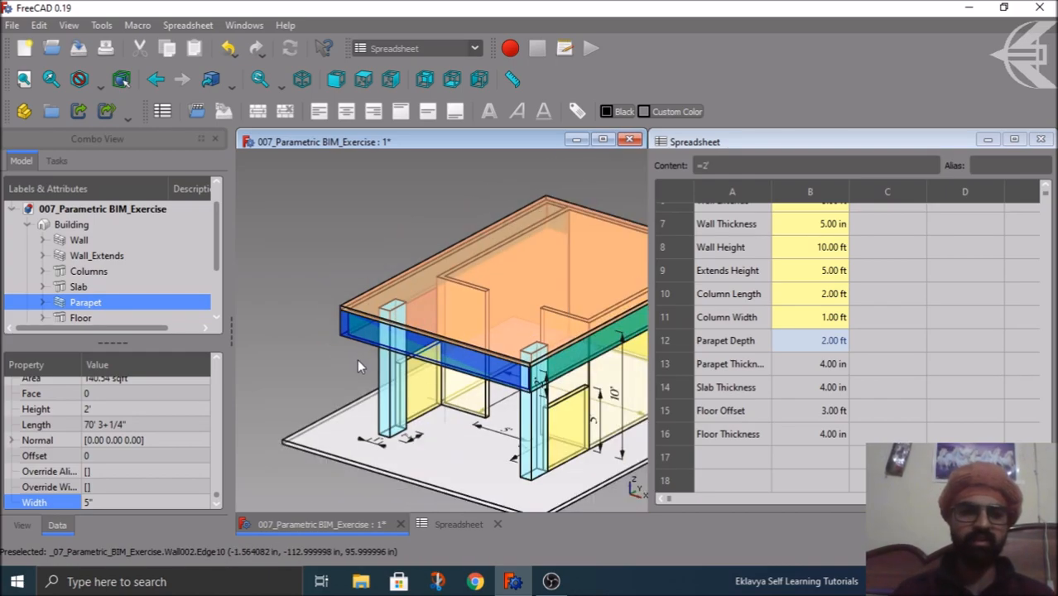
left_click(904, 349)
left_click(995, 166)
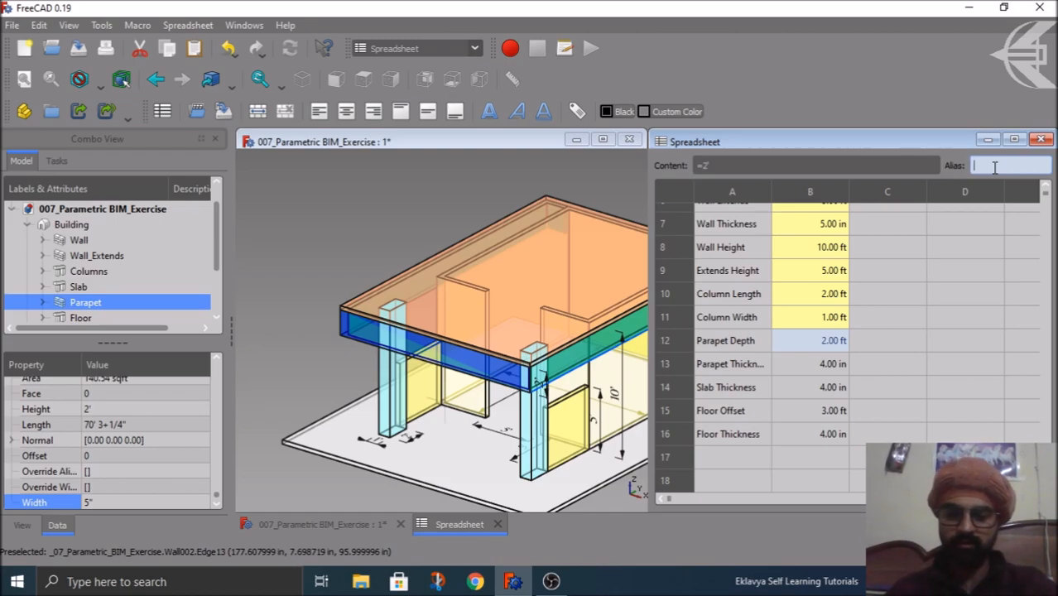
type("parapetD")
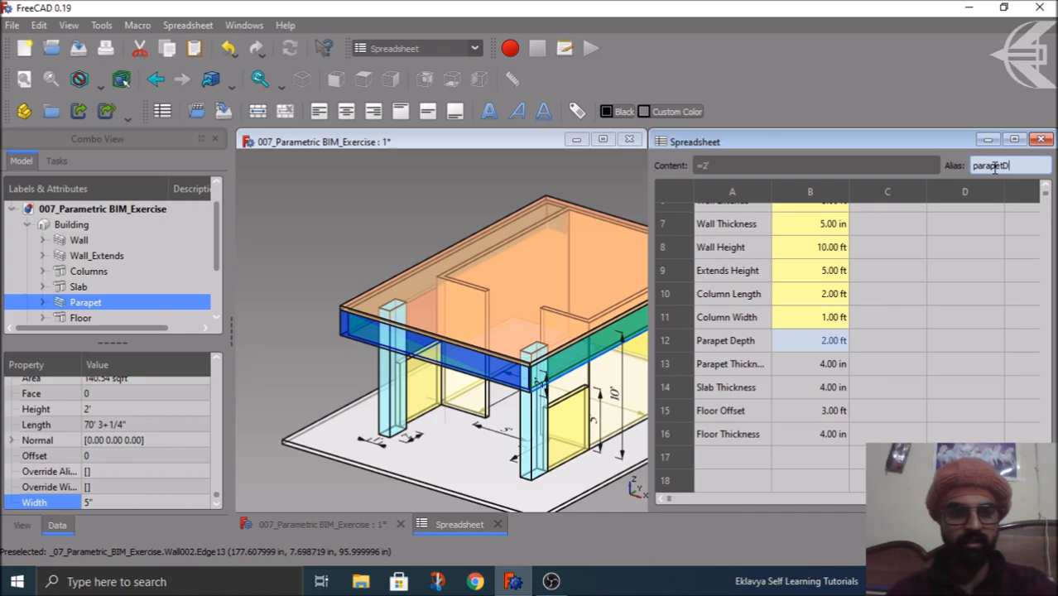
key("Return")
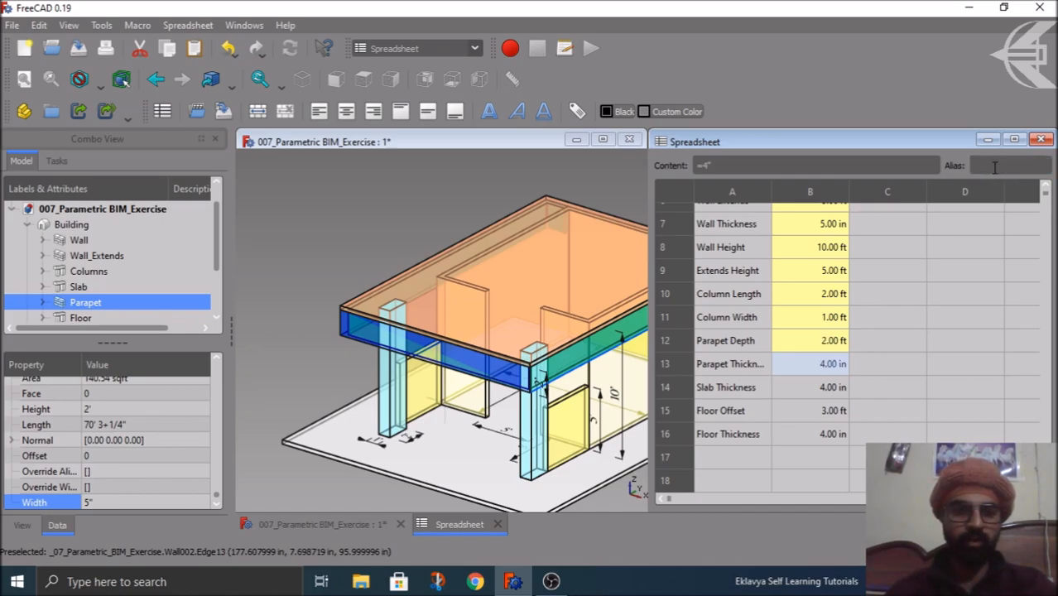
Assign the alias parapetT to the Parapet Thickness value cell, keeping the cell's content.
type("parapetT")
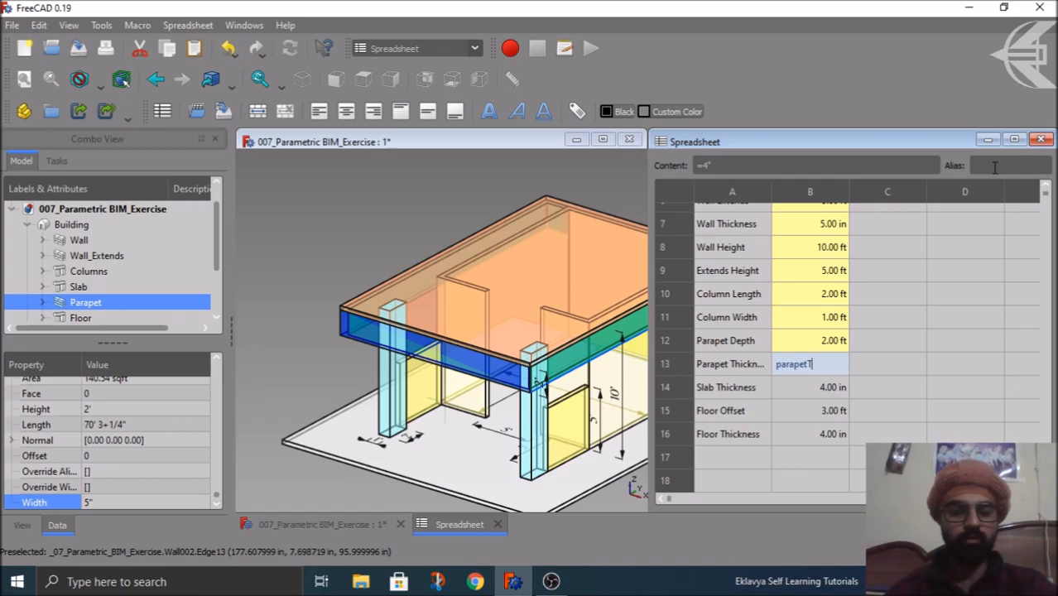
key("Escape")
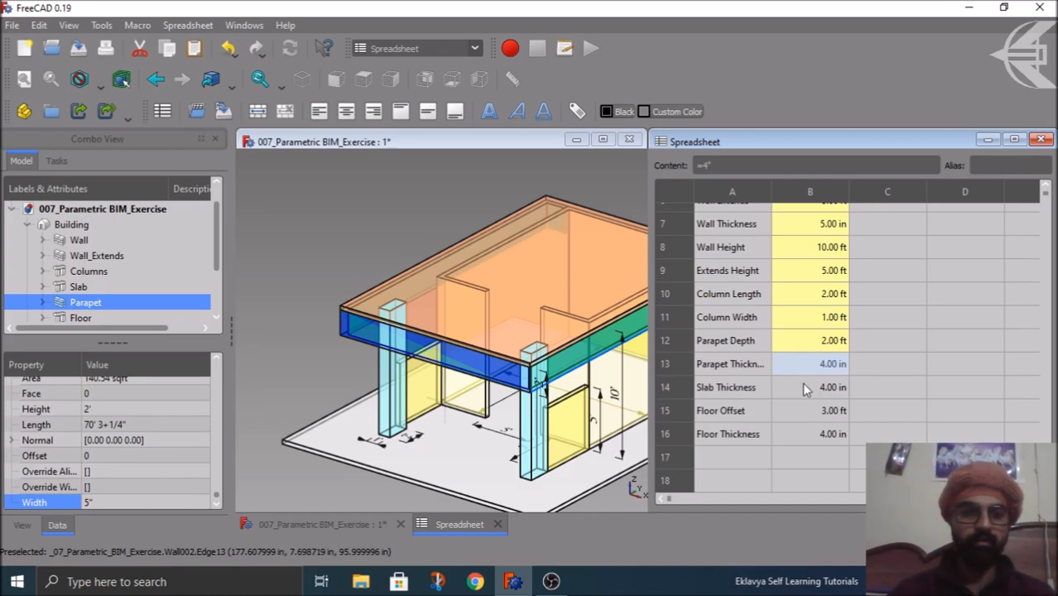
left_click(994, 162)
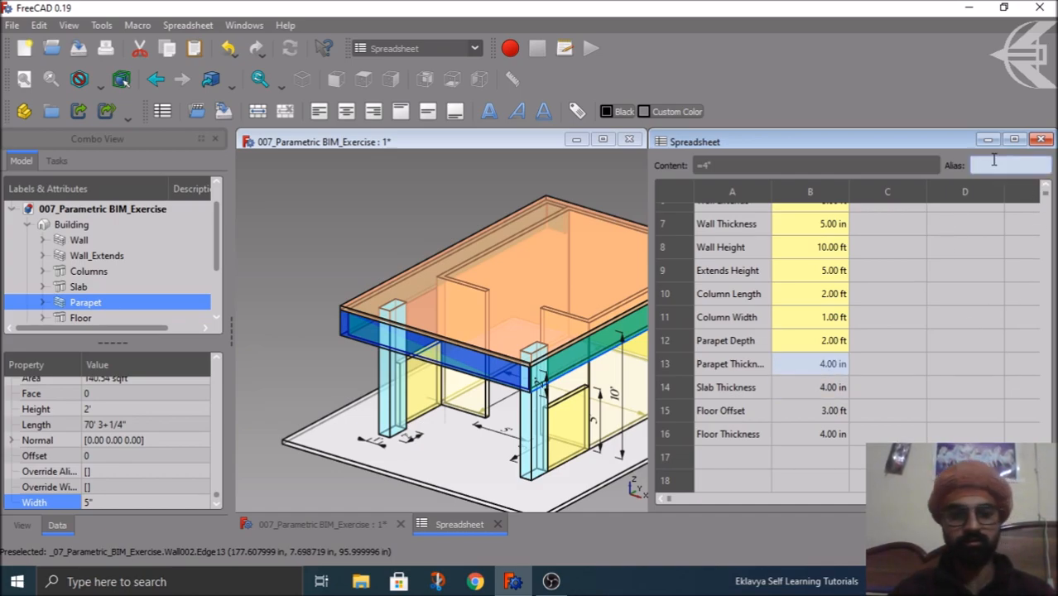
type("parapet")
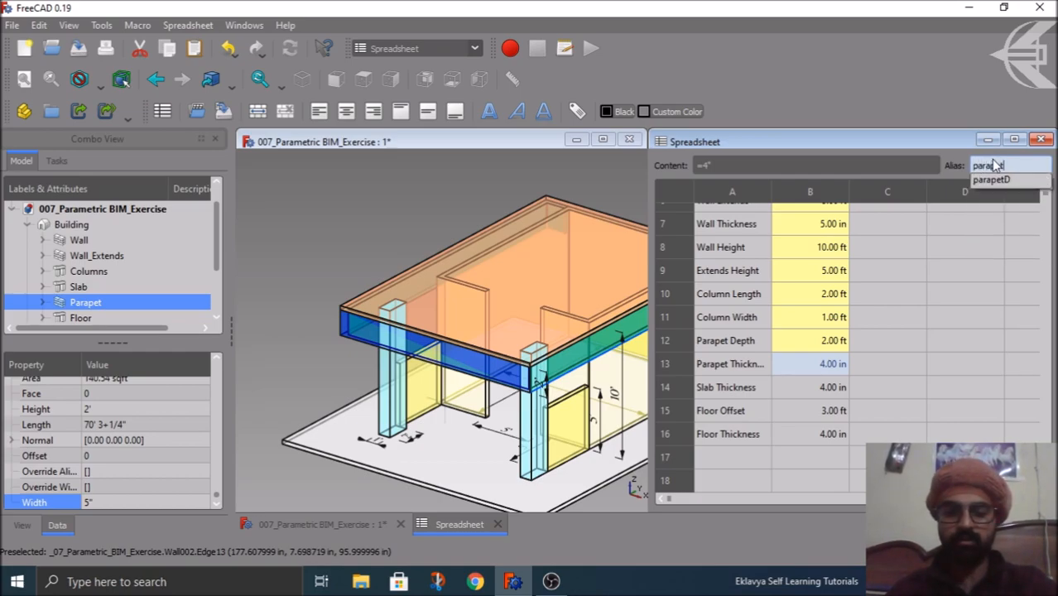
type("T")
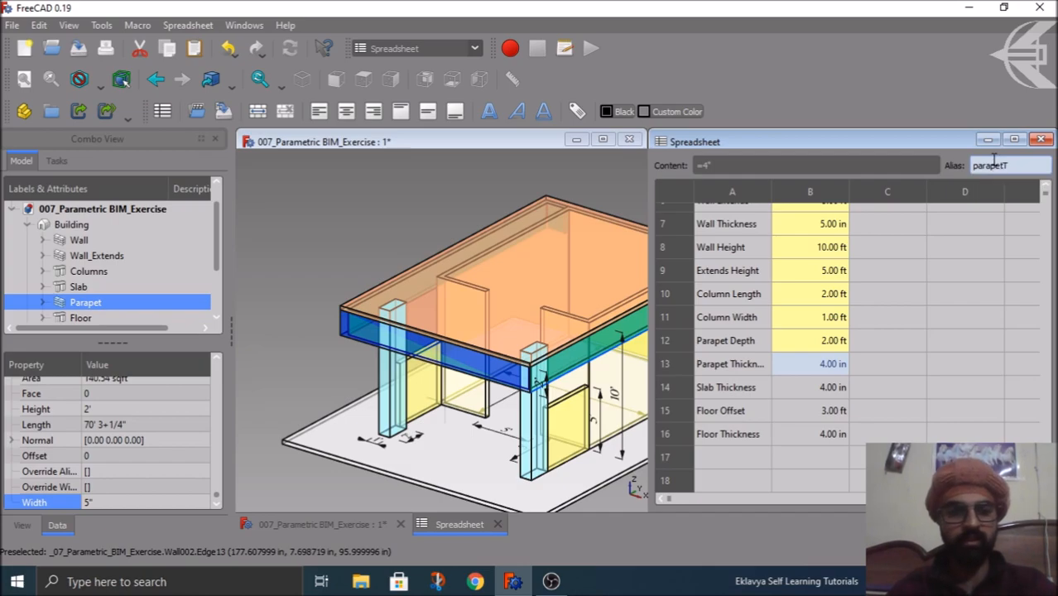
key("Return")
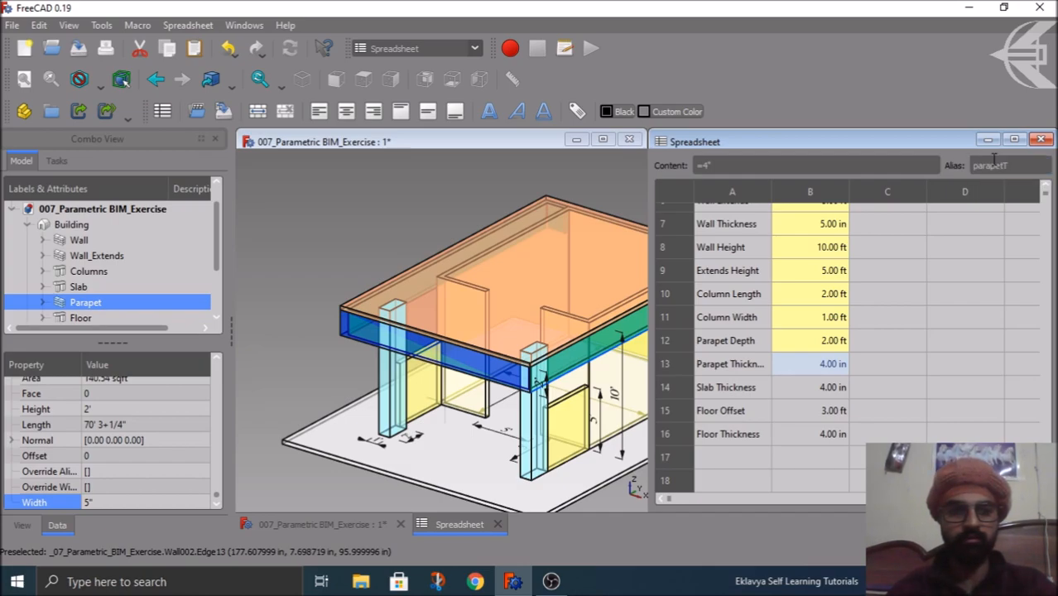
Assign the alias slabT to the Slab Thickness value cell.
key("Down")
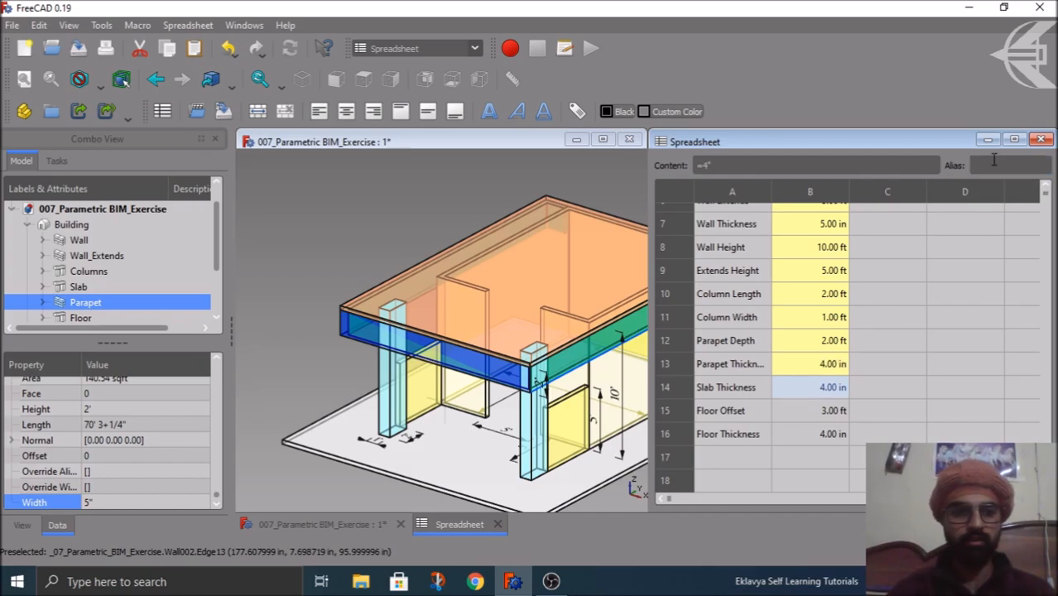
left_click(995, 162)
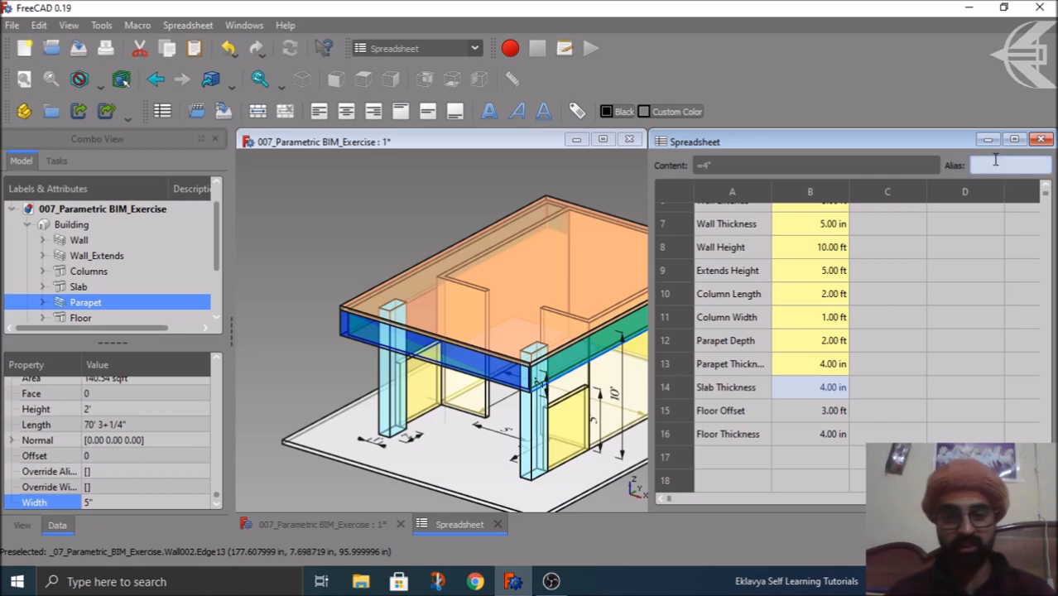
scroll(420, 302, "up", 3)
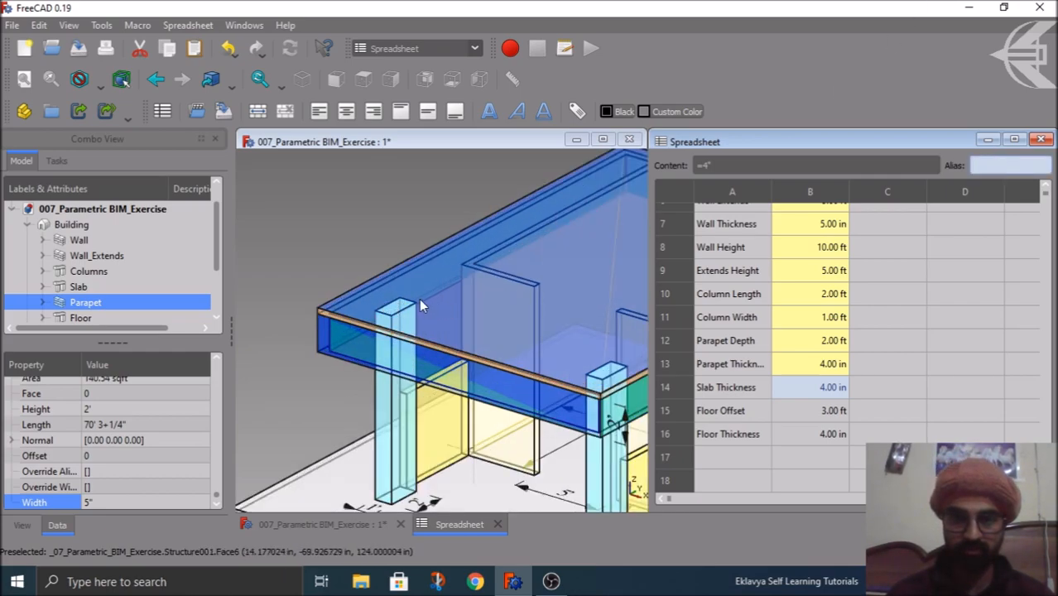
type("slabT")
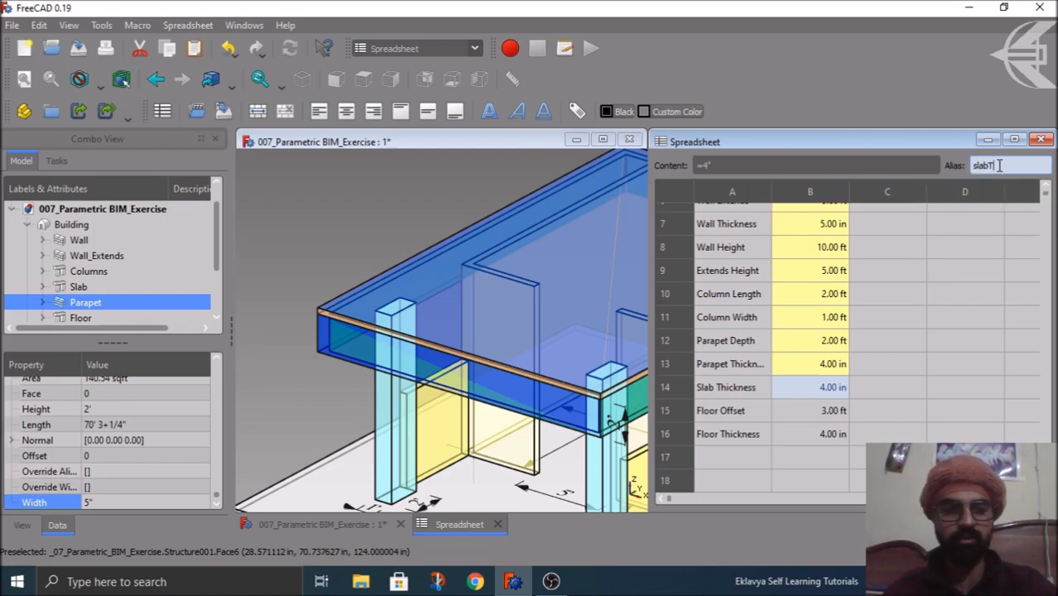
key("Return")
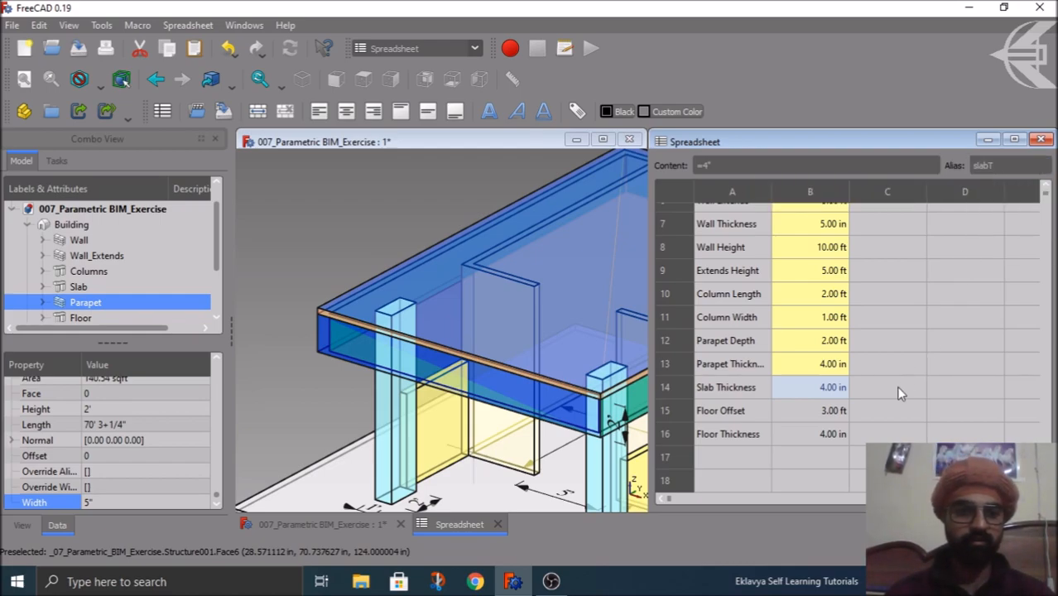
Assign the alias floorO to the Floor Offset value cell.
left_click(812, 409)
scroll(308, 284, "down", 4)
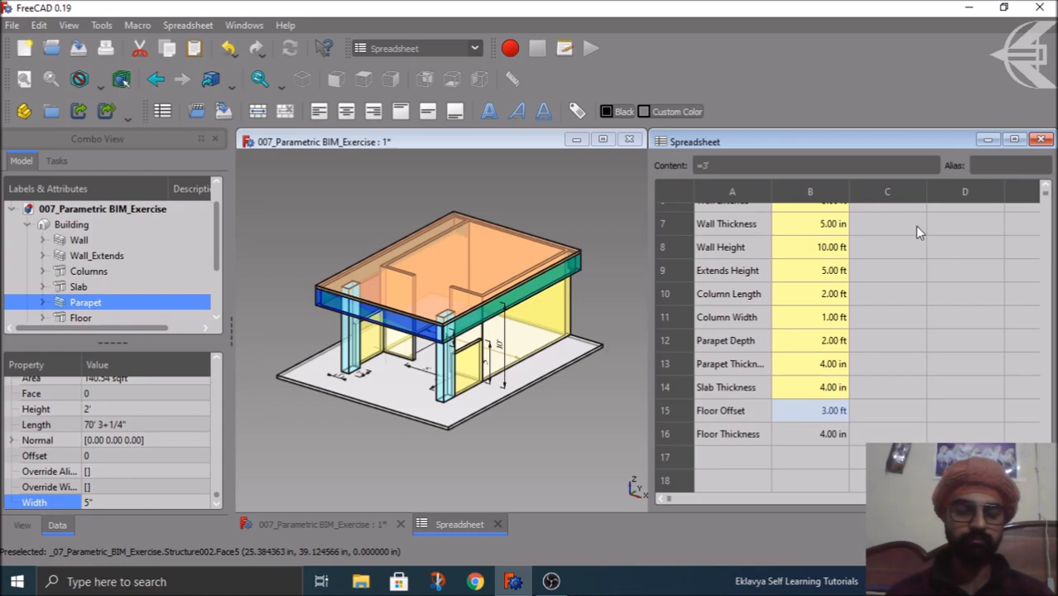
left_click(988, 164)
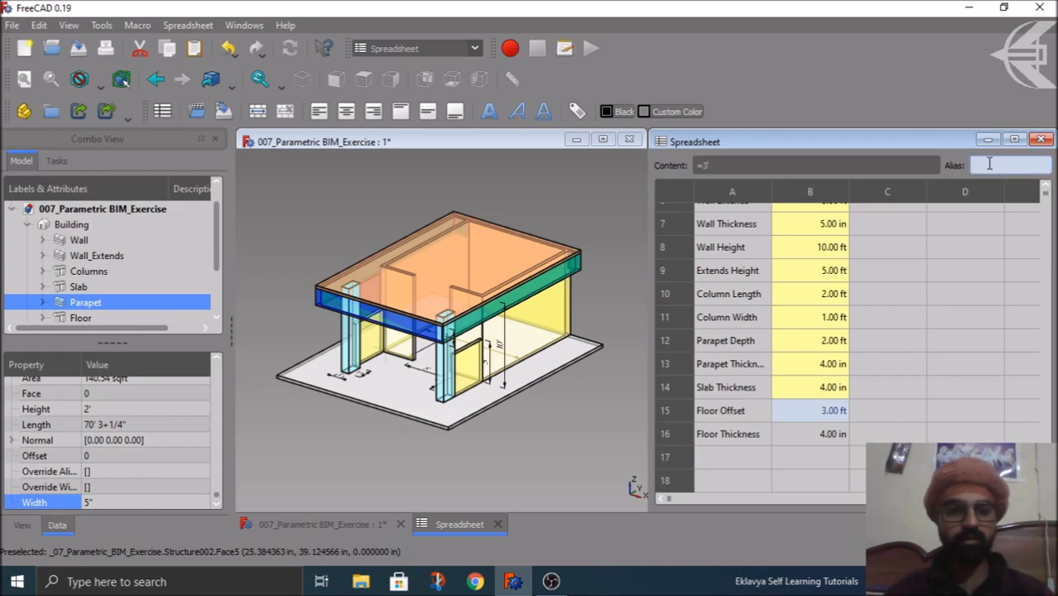
type("floorO")
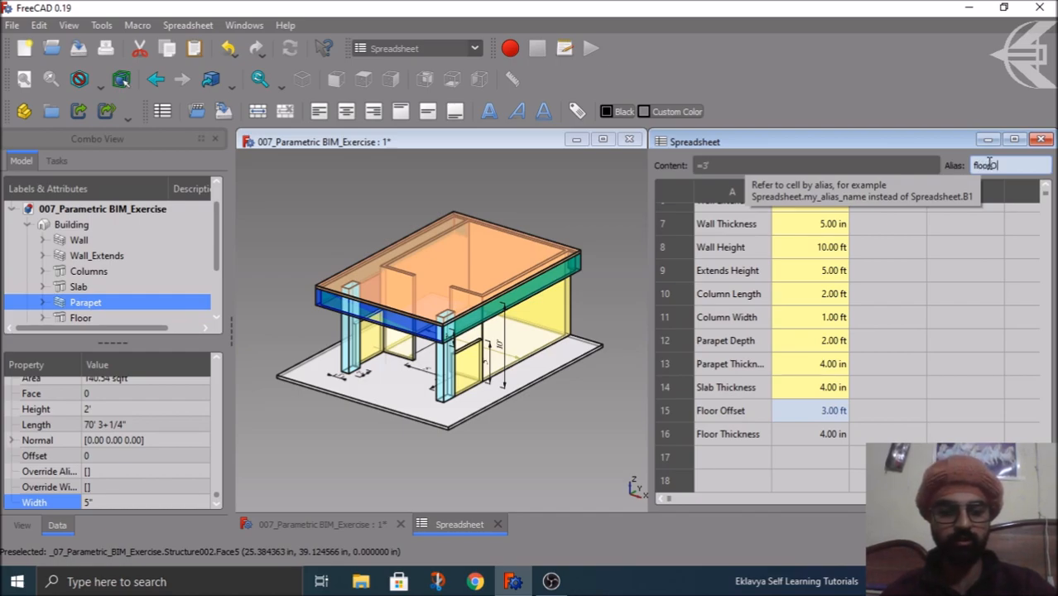
key("Return")
Assign the alias floorT to the Floor Thickness value cell.
left_click(811, 439)
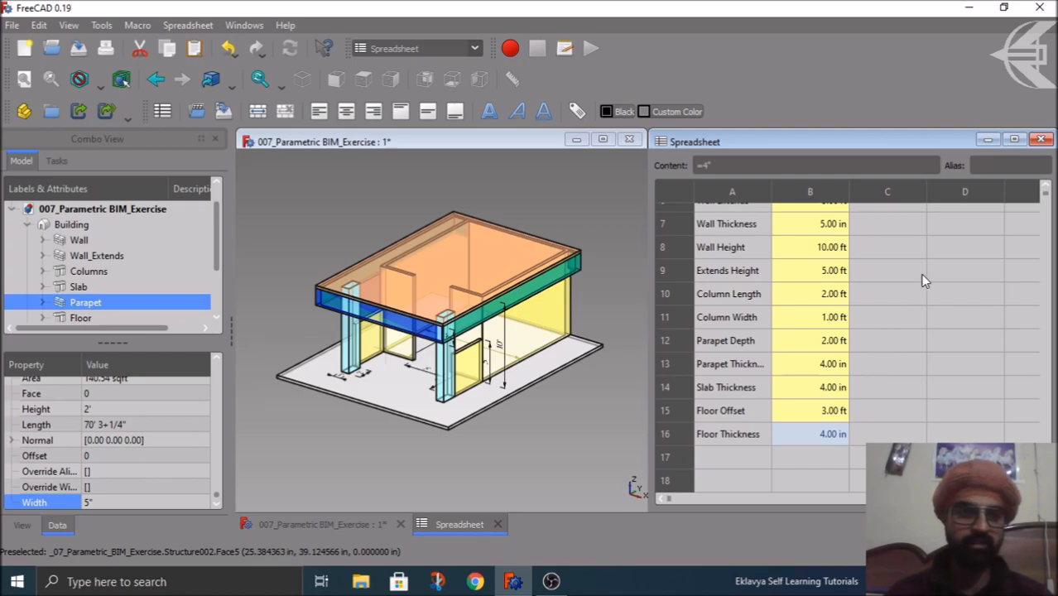
left_click(988, 167)
type("floo")
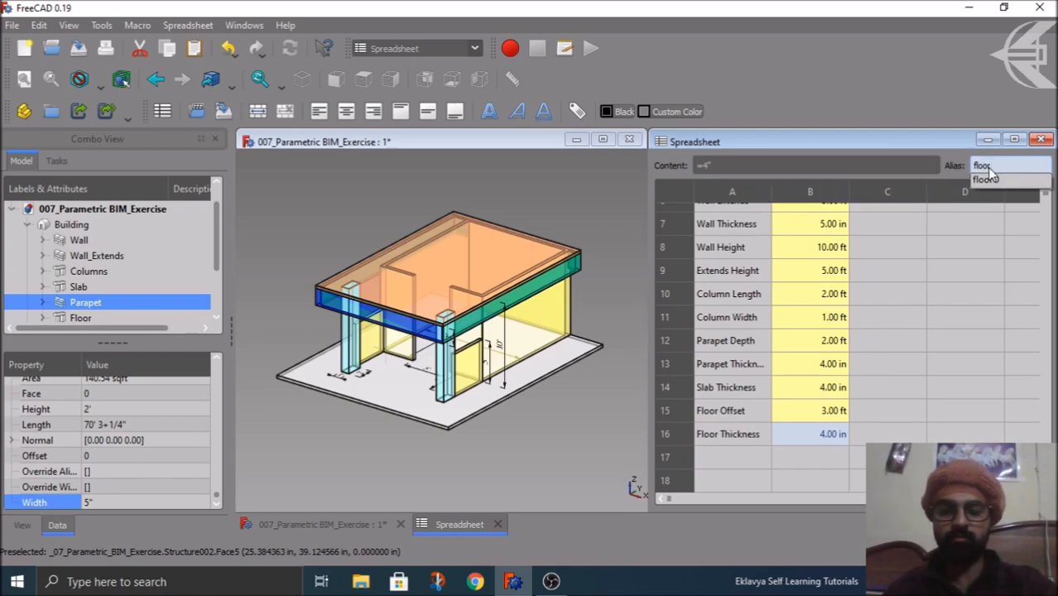
type("rT")
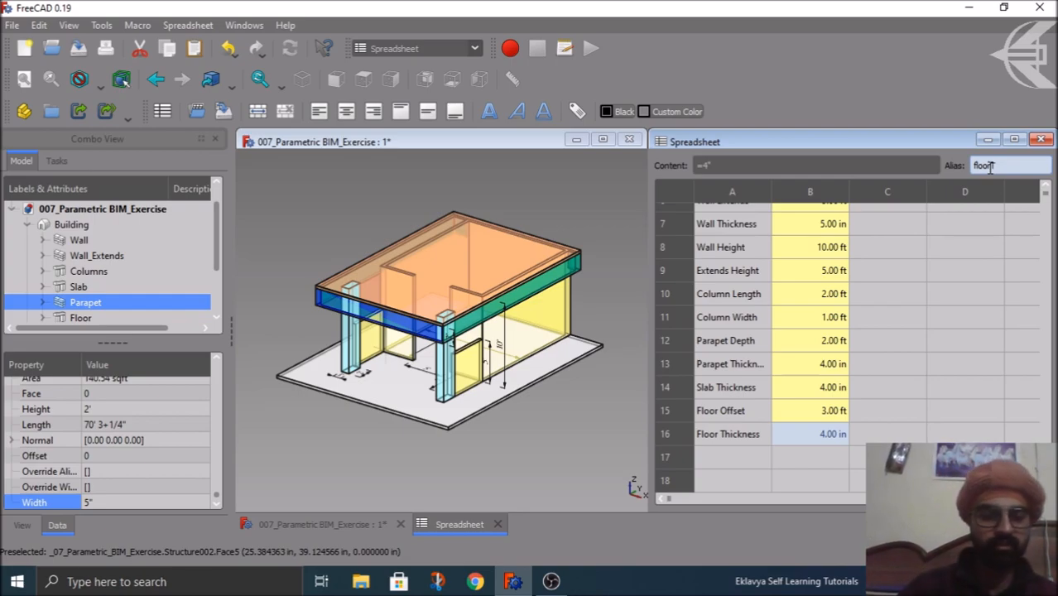
left_click(931, 405)
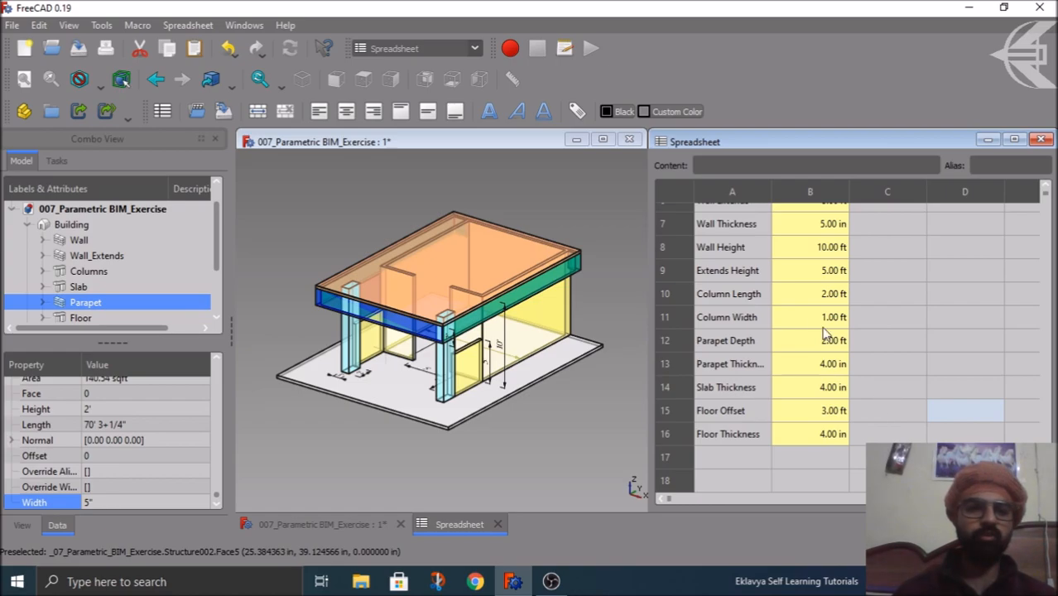
Open Sketch002 of the Columns object for editing and inspect both column rectangles and their dimensions.
left_click(360, 437)
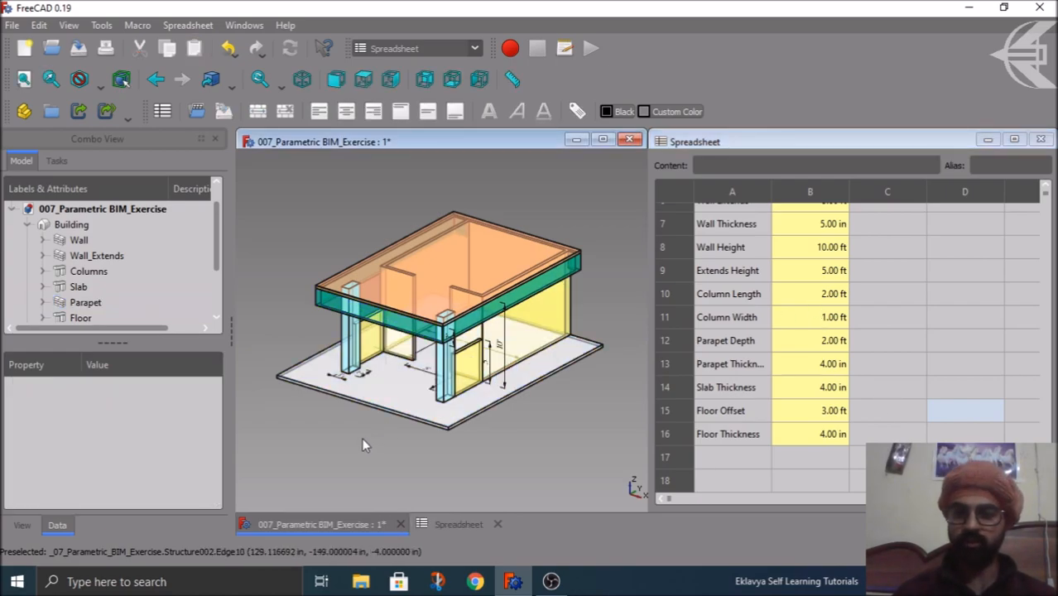
left_click(91, 273)
middle_click_drag(287, 432, 294, 499)
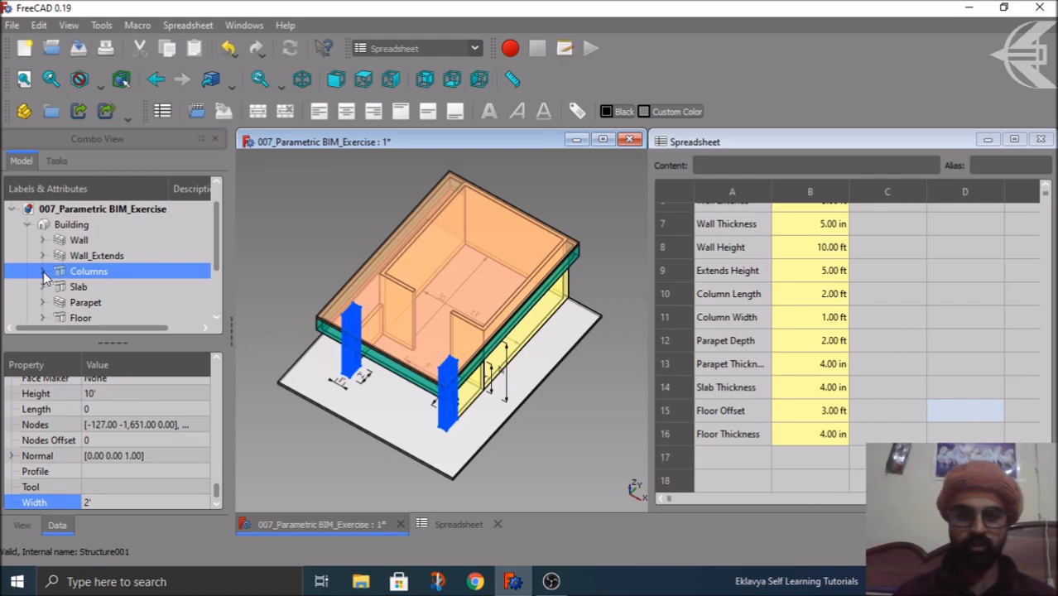
left_click(43, 272)
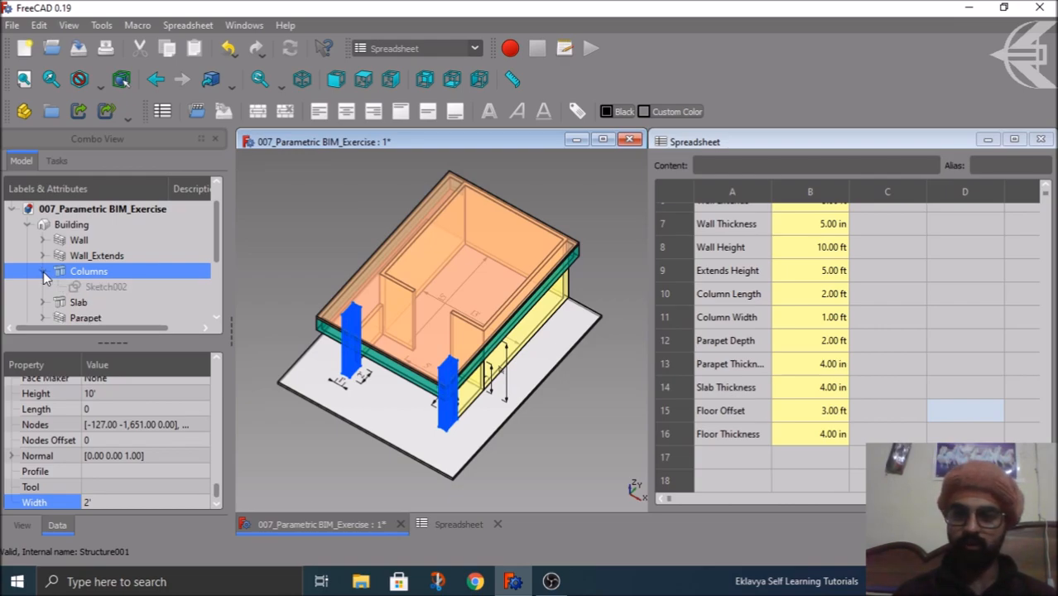
left_click(99, 287)
double_click(100, 287)
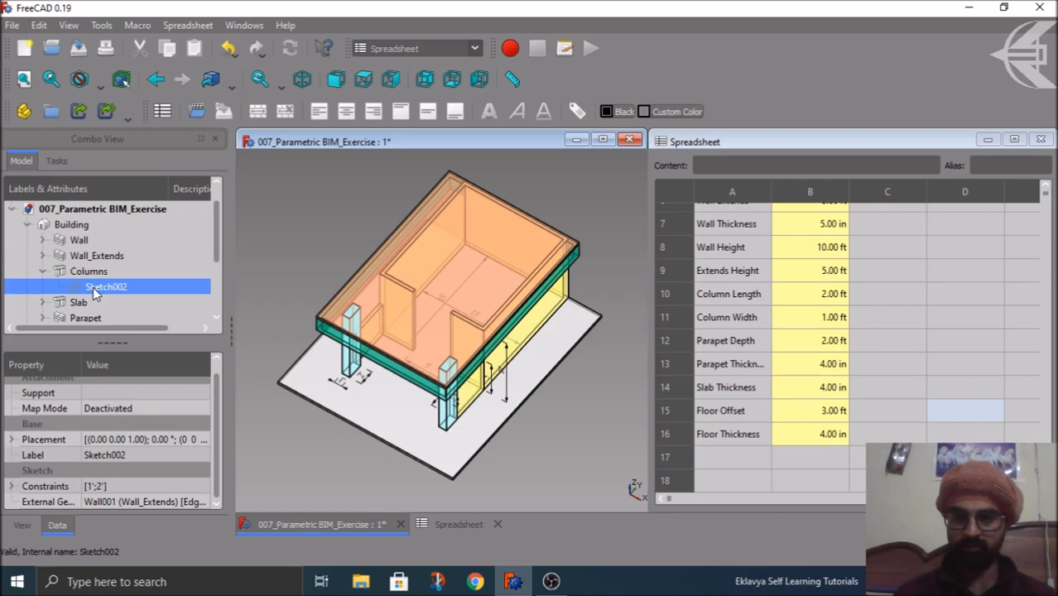
scroll(370, 435, "up", 10)
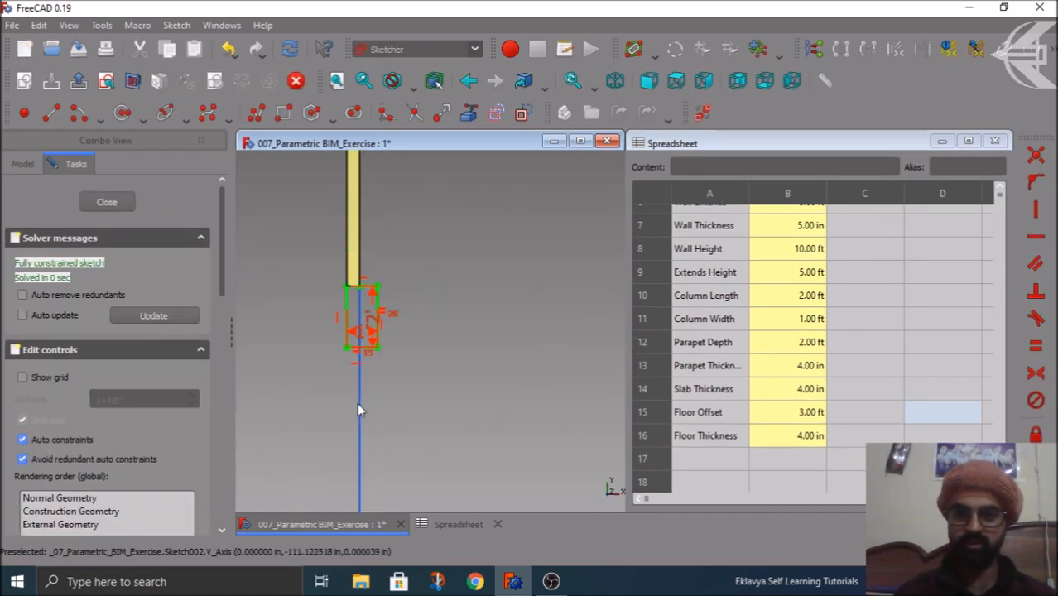
scroll(310, 364, "down", 8)
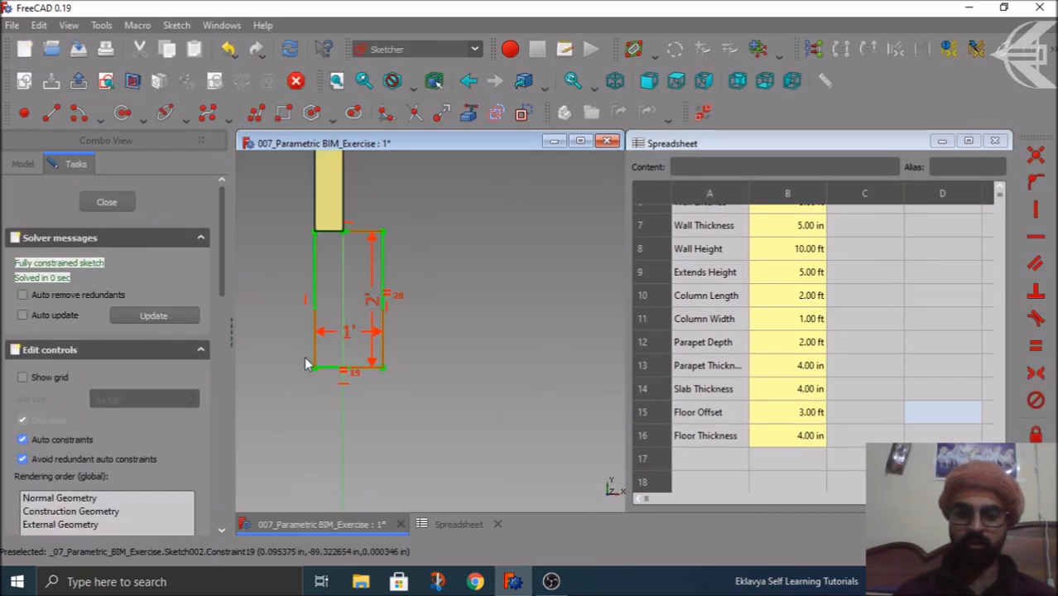
scroll(494, 359, "up", 5)
scroll(559, 341, "down", 7)
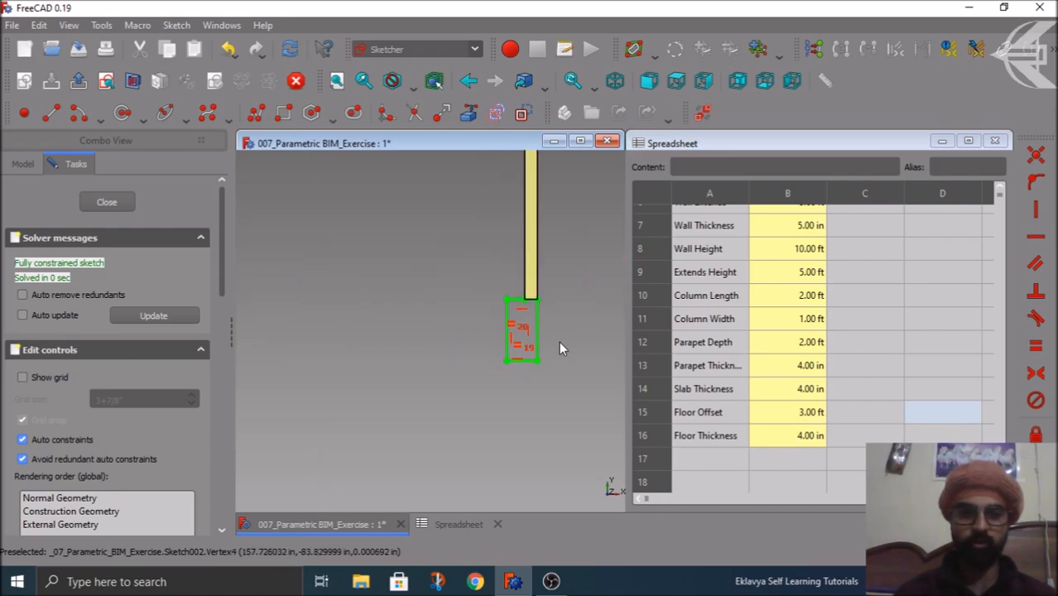
scroll(401, 361, "up", 8)
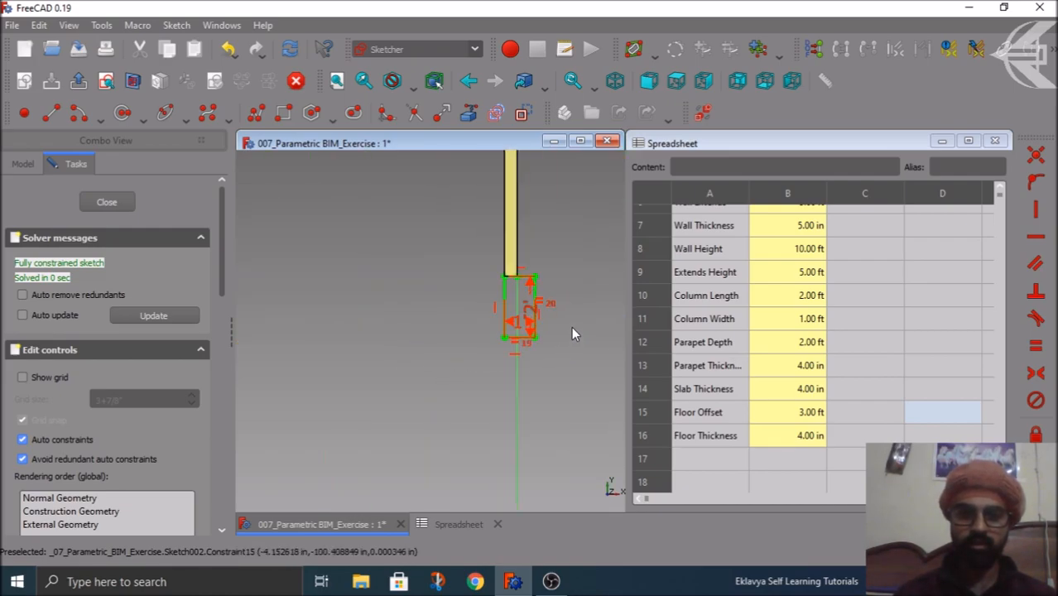
Place the column sketch's horizontal 1' dimension below the rectangle and open it for editing.
left_click_drag(399, 314, 401, 411)
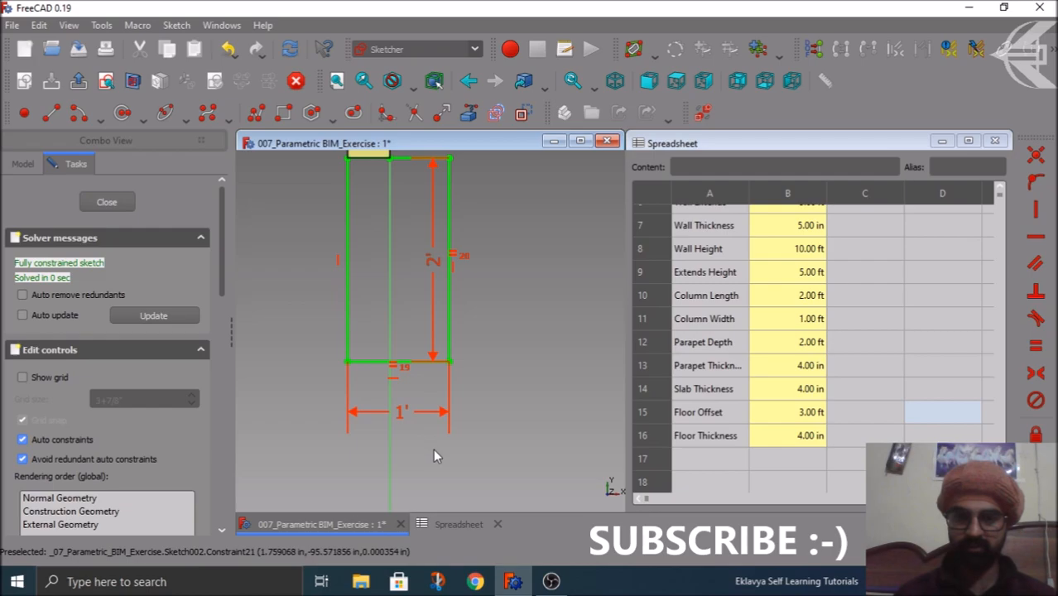
double_click(402, 418)
left_click_drag(497, 426, 376, 265)
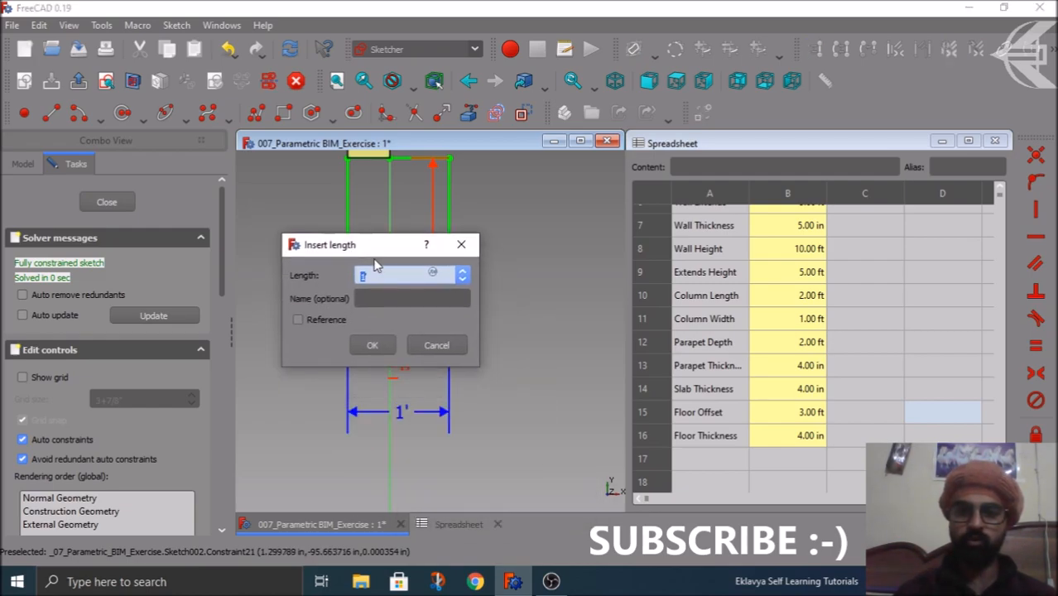
Set the formula of the column rectangle's horizontal dimension to Spreadsheet.colL.
left_click(432, 276)
type("spre")
key("Down")
type(".")
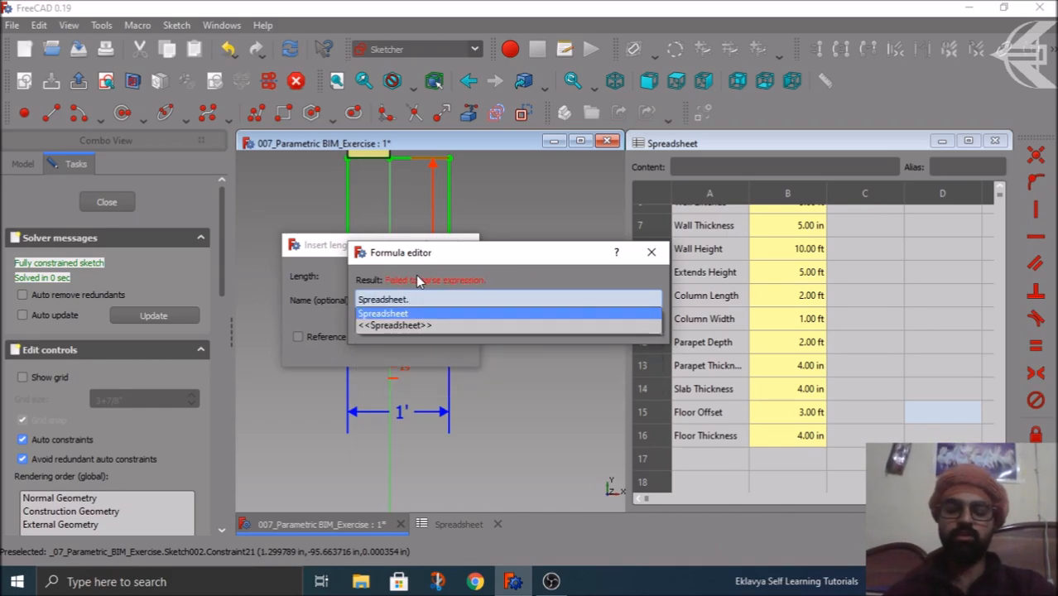
type("col")
key("Down")
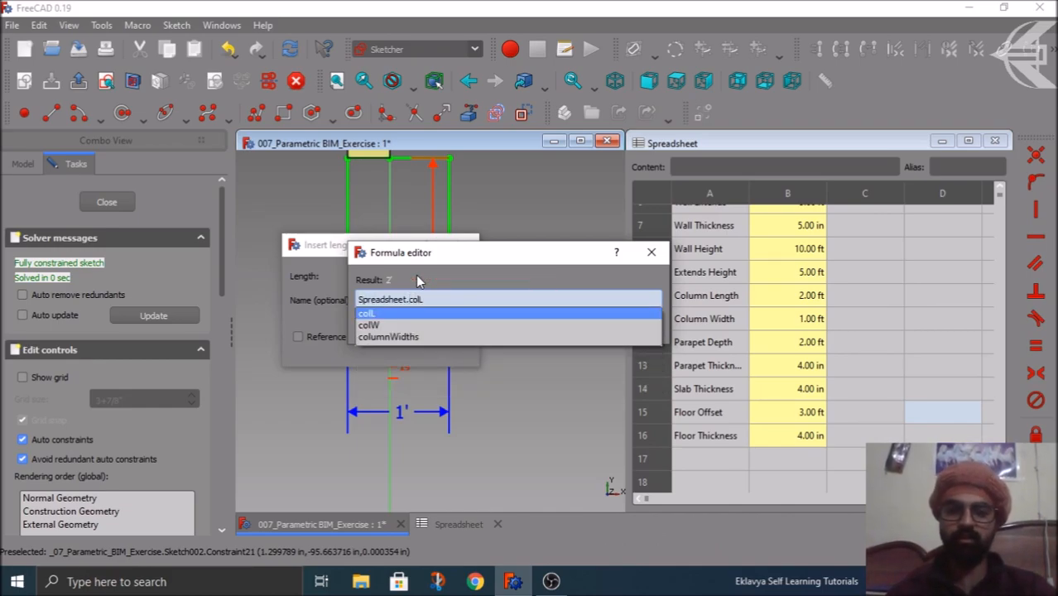
key("Return")
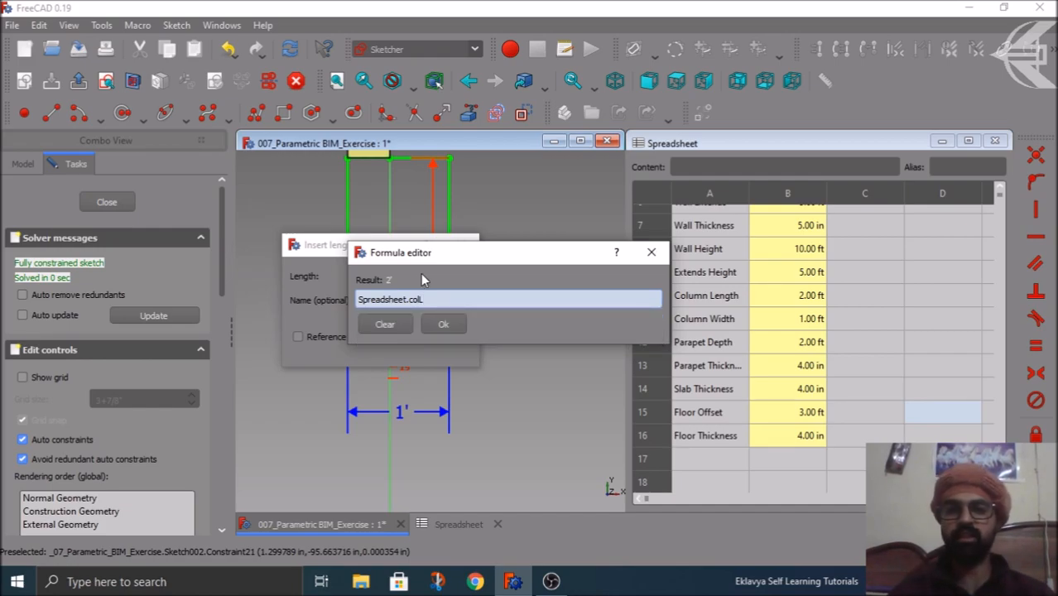
left_click(439, 326)
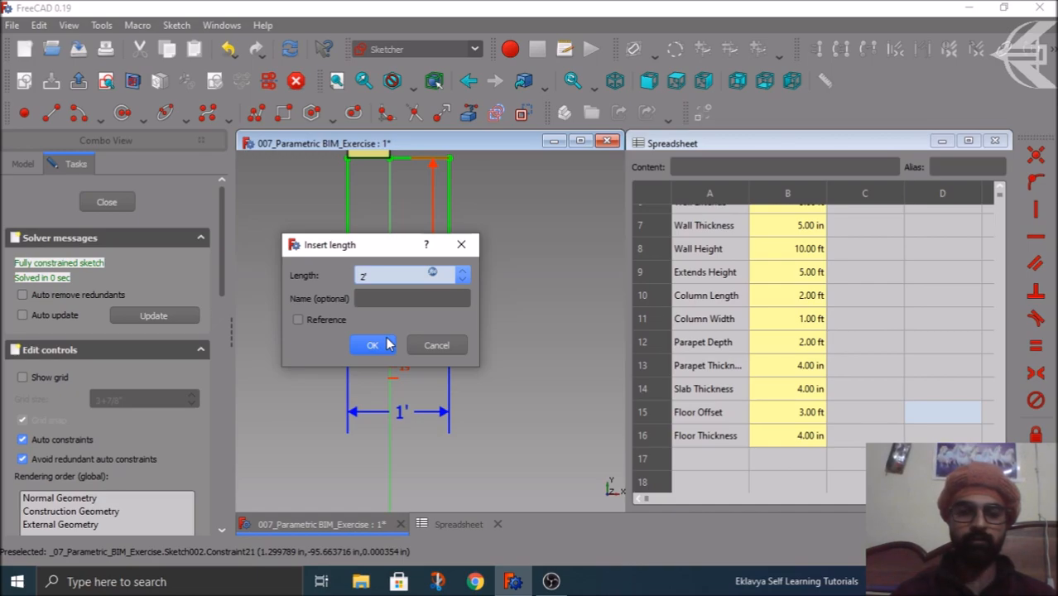
Correct the formula of the column rectangle's horizontal dimension to Spreadsheet.colW and apply it.
left_click(432, 273)
left_click(444, 295)
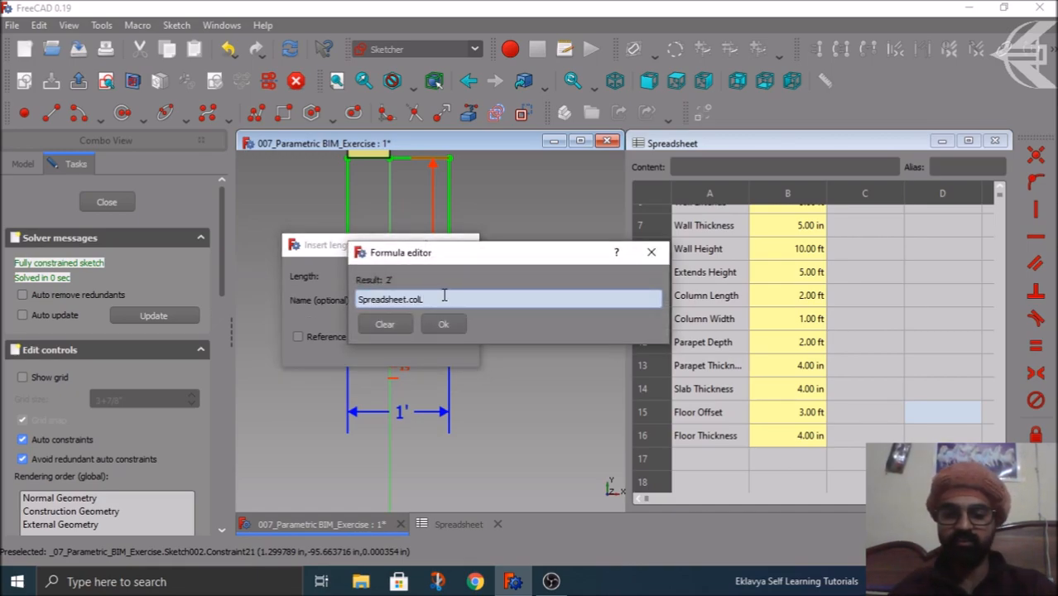
key("BackSpace")
key("Down")
key("Down")
key("Return")
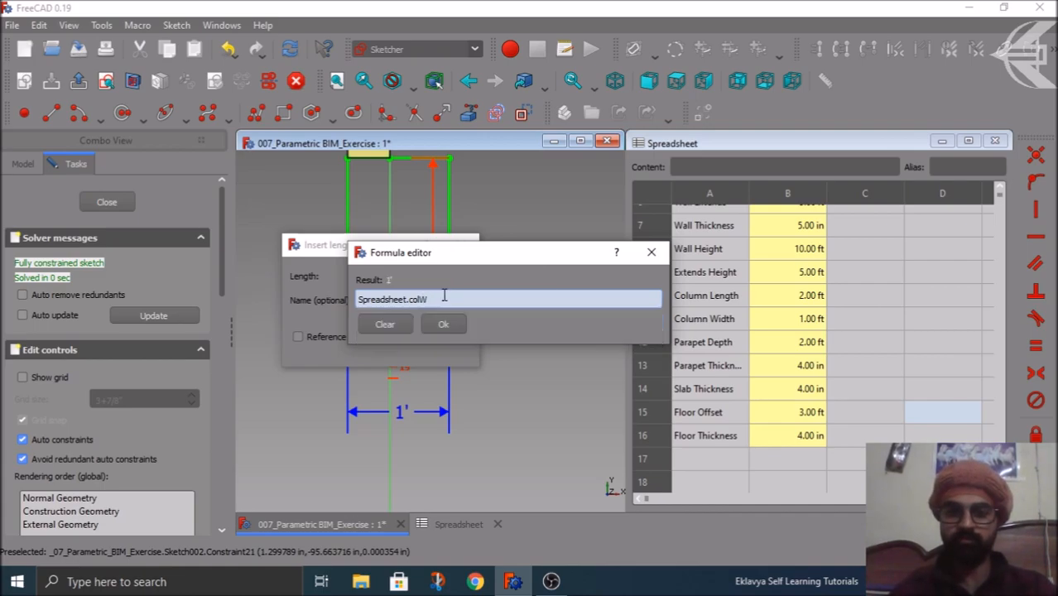
left_click(446, 325)
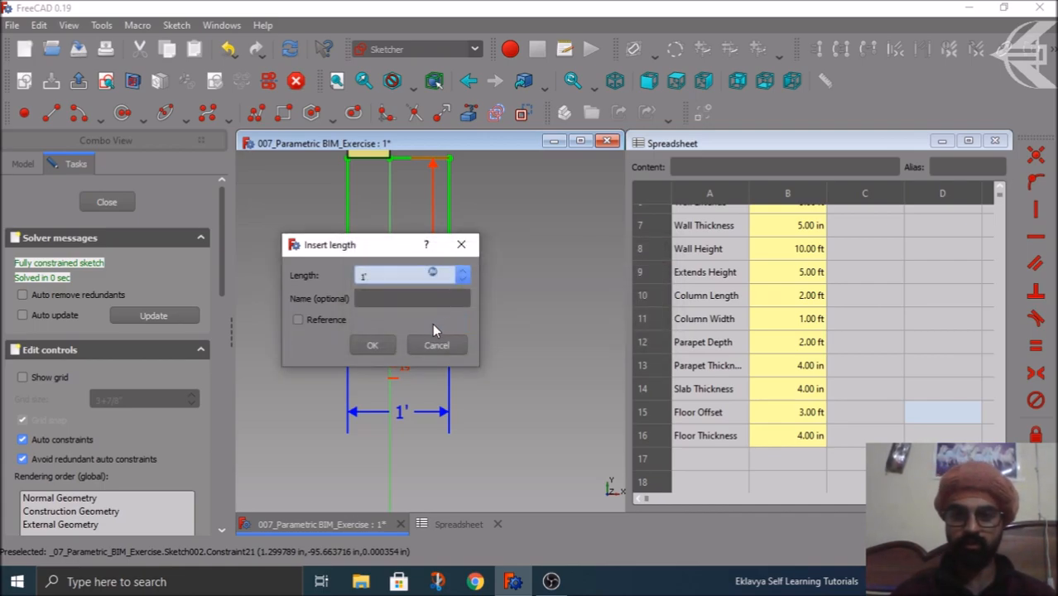
left_click(373, 346)
Place the column rectangle's vertical dimension outside the profile and link it to Spreadsheet.colL.
left_click_drag(431, 262, 499, 264)
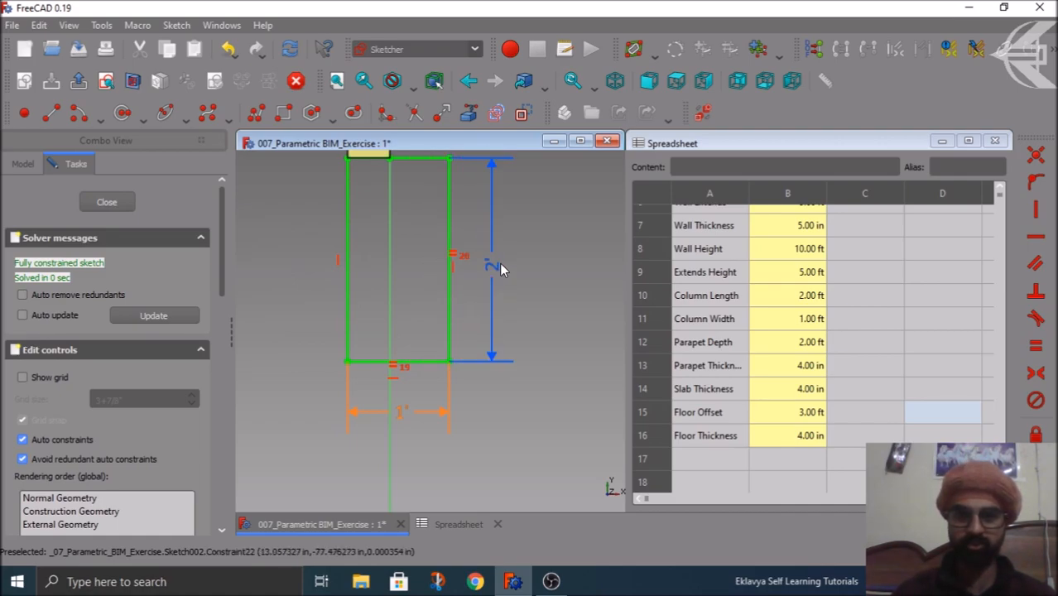
double_click(499, 263)
left_click(652, 282)
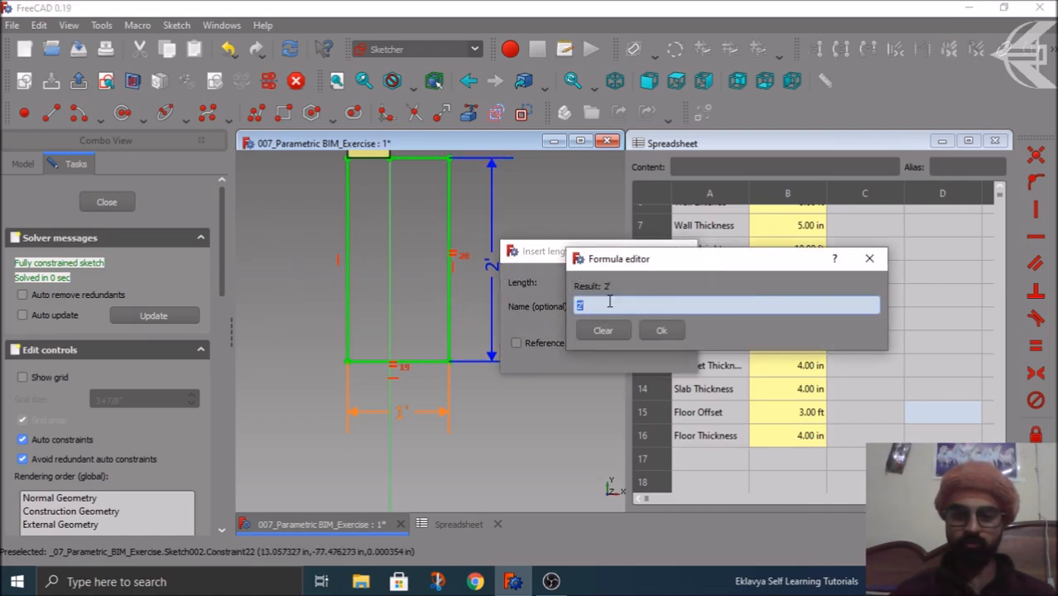
type("Spre")
key("Down")
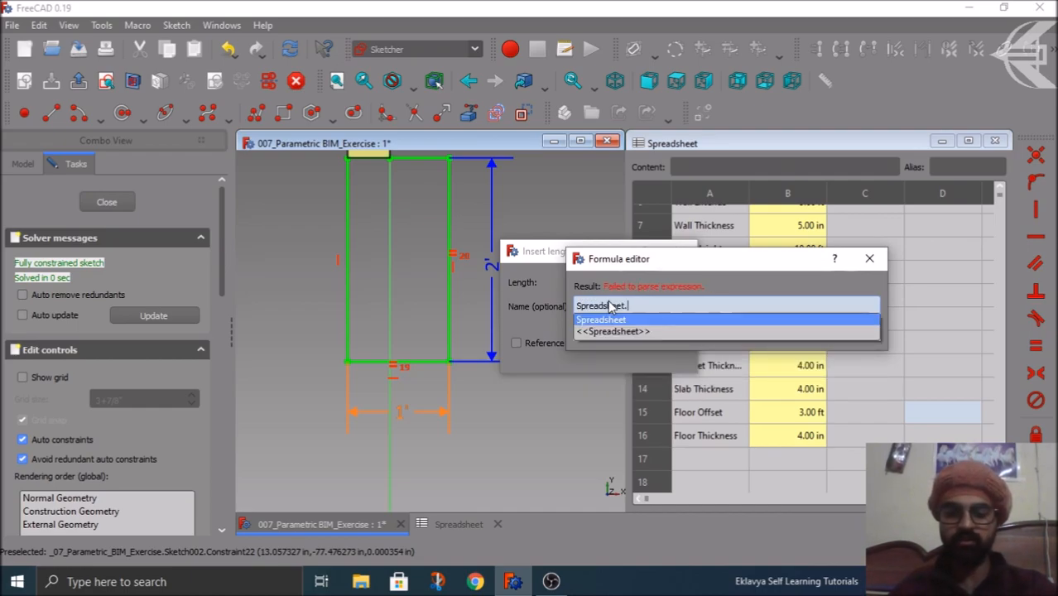
type("col")
key("Down")
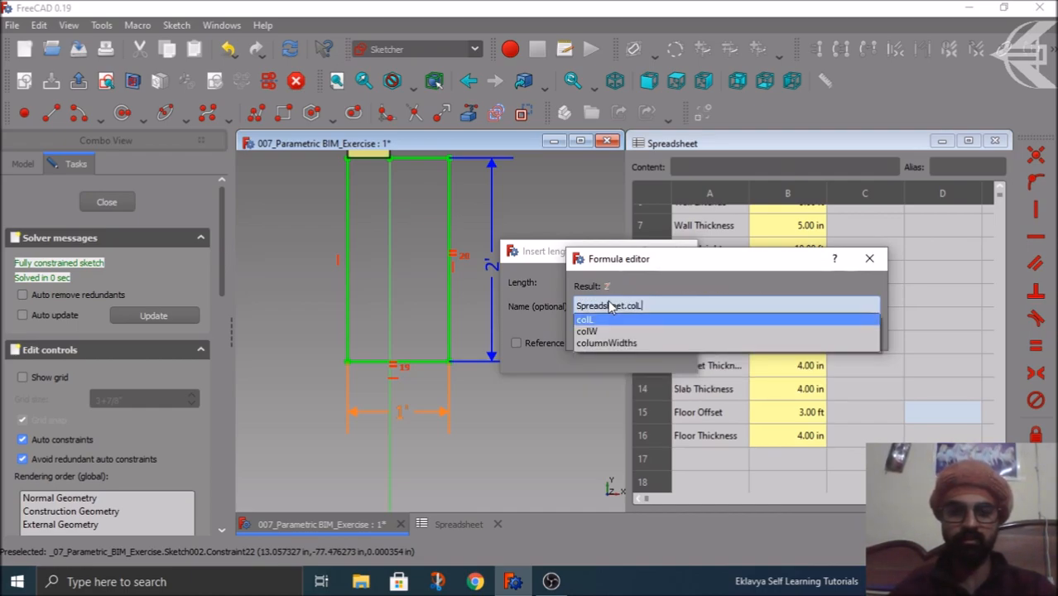
key("Return")
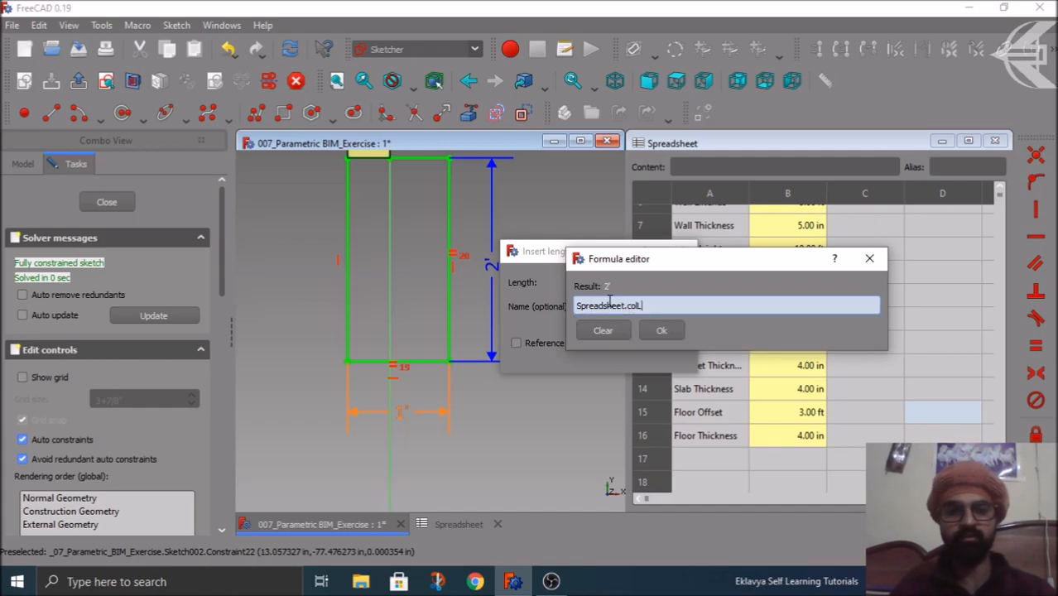
left_click(655, 332)
left_click(584, 347)
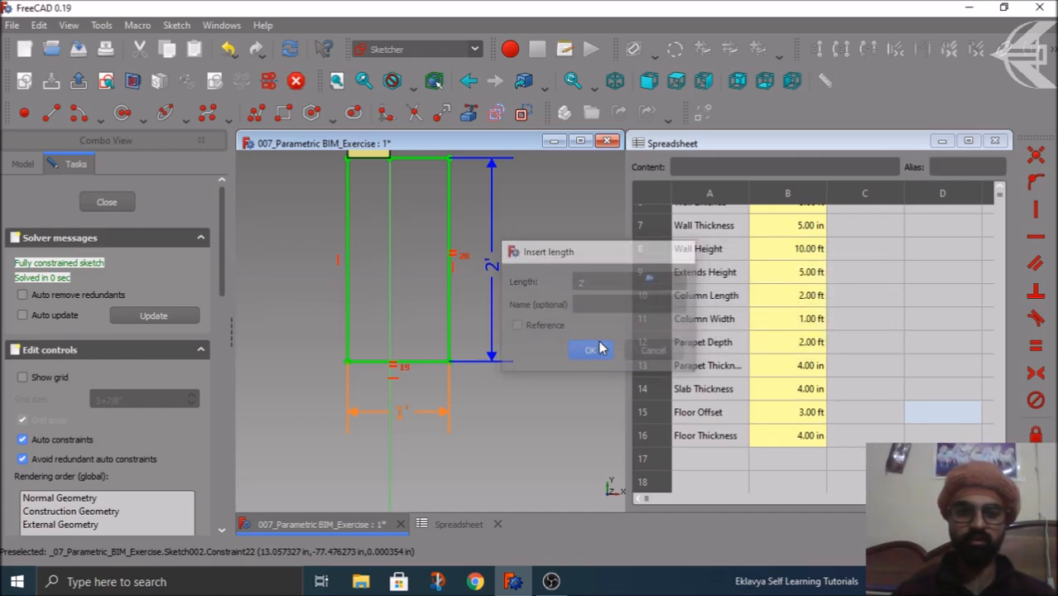
Close the column sketch and view the whole house model again.
scroll(399, 390, "down", 2)
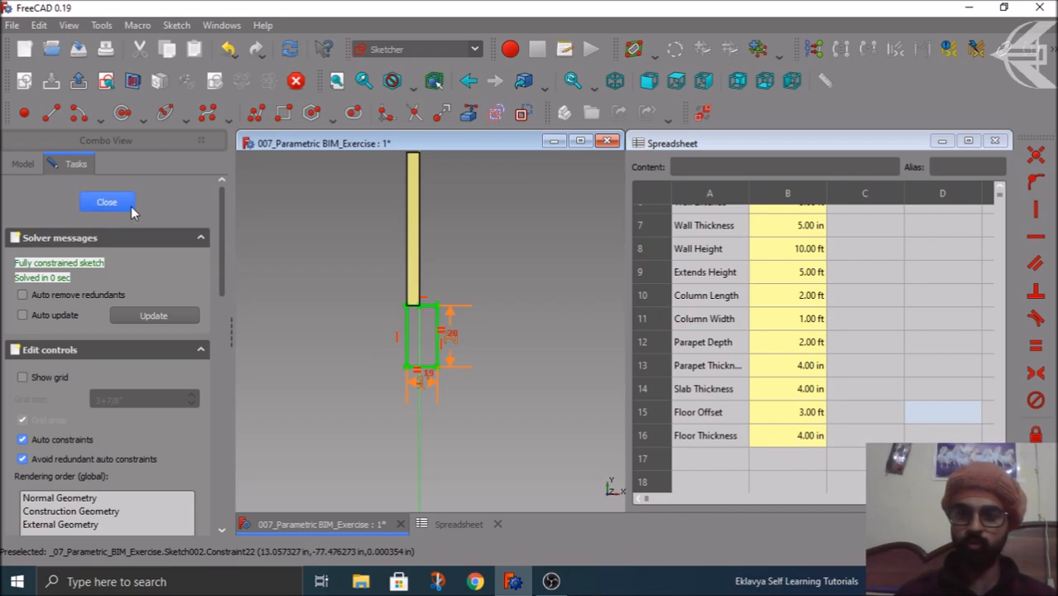
scroll(226, 254, "down", 3)
scroll(302, 299, "down", 2)
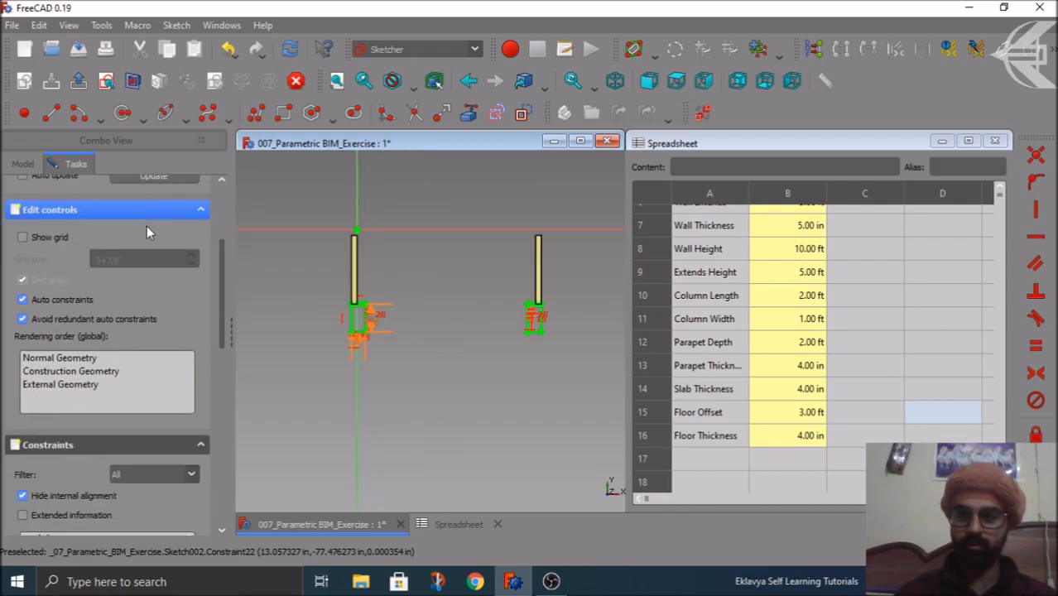
scroll(224, 216, "up", 3)
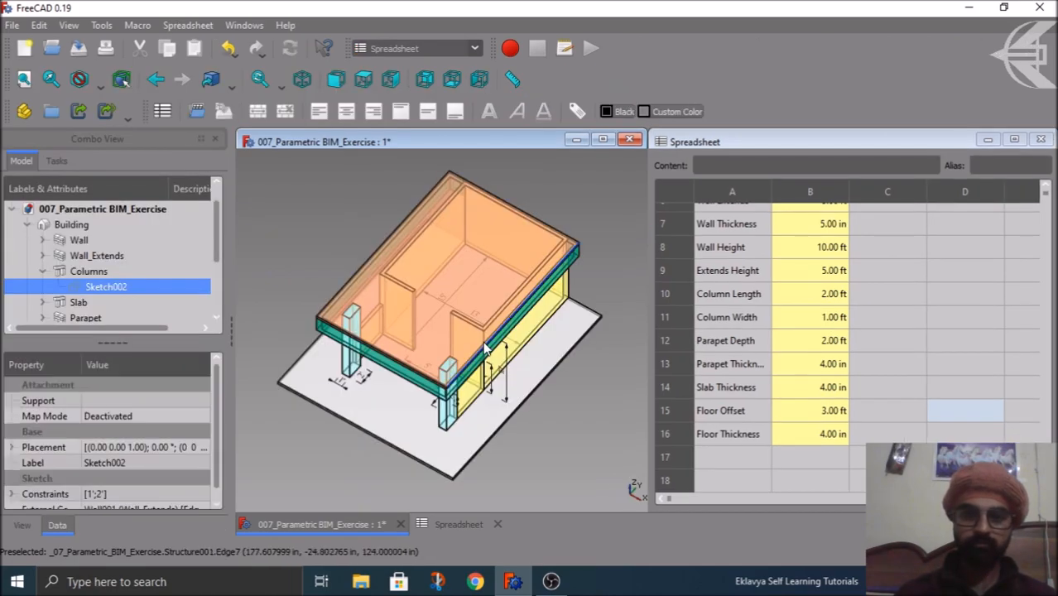
scroll(485, 349, "down", 2)
middle_click_drag(530, 449, 518, 405)
middle_click_drag(492, 389, 509, 413)
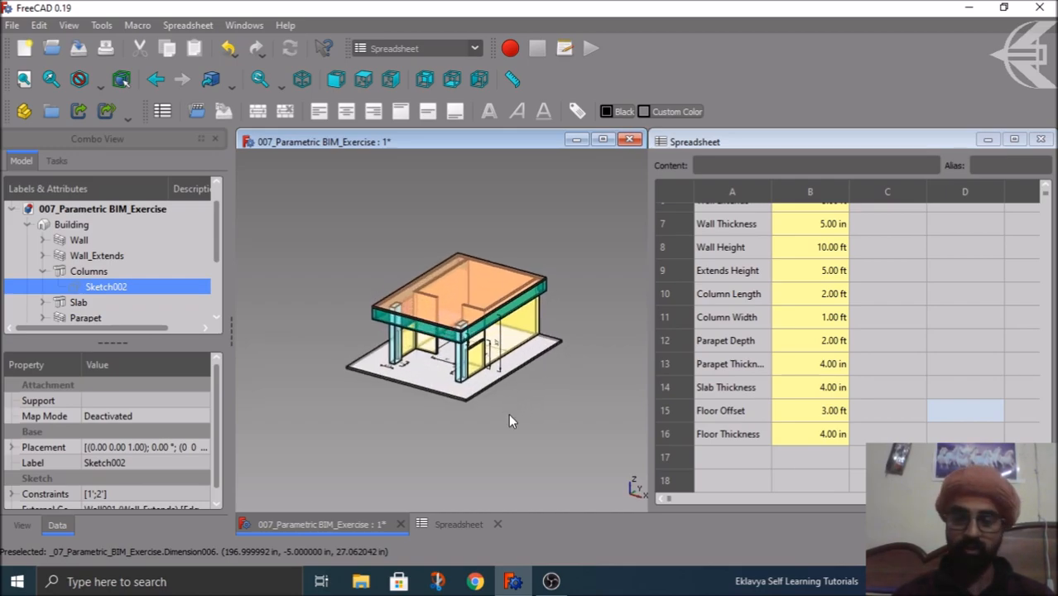
Link the height of the Columns structure to the wall height parameter with the formula Spreadsheet.wallH.
left_click(42, 271)
left_click(66, 272)
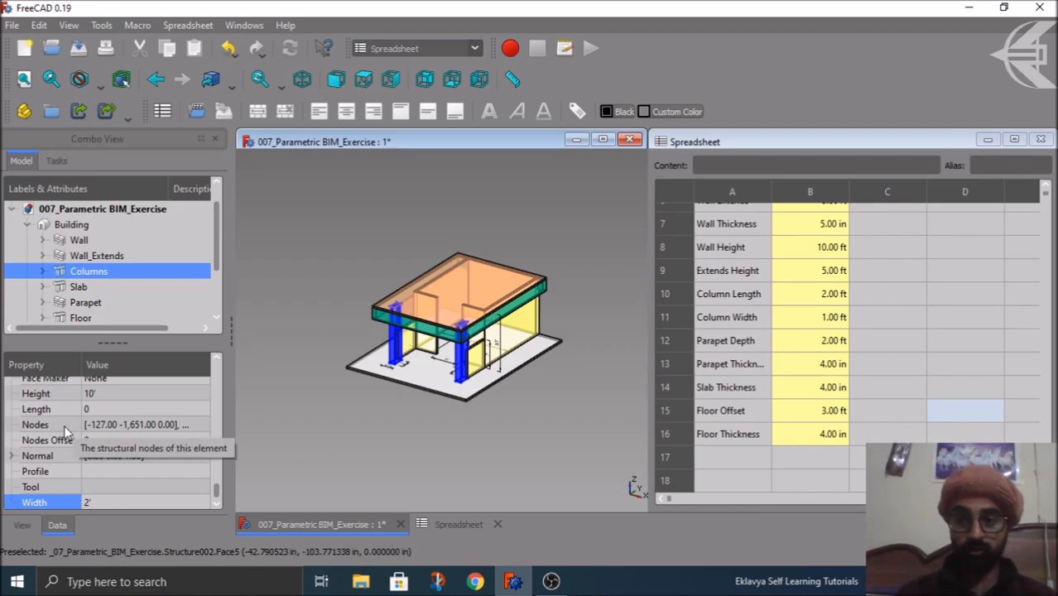
left_click(104, 393)
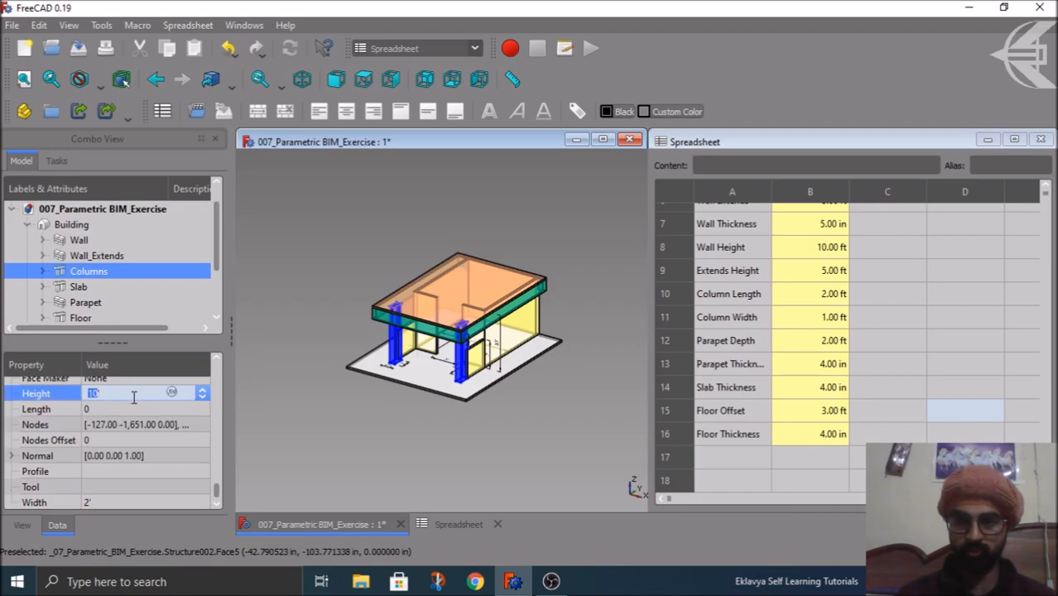
left_click(173, 392)
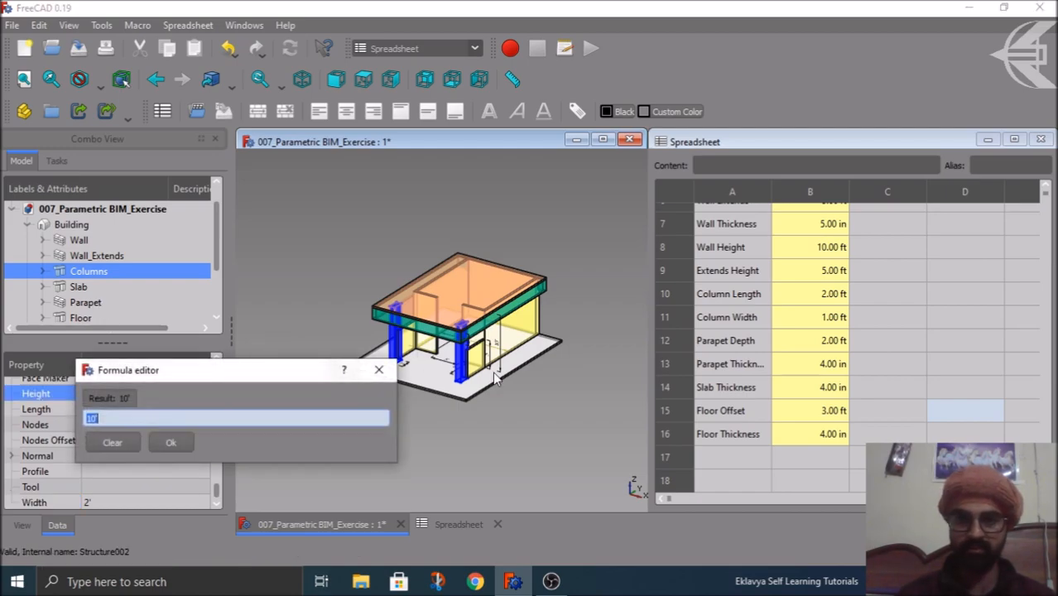
type("spre")
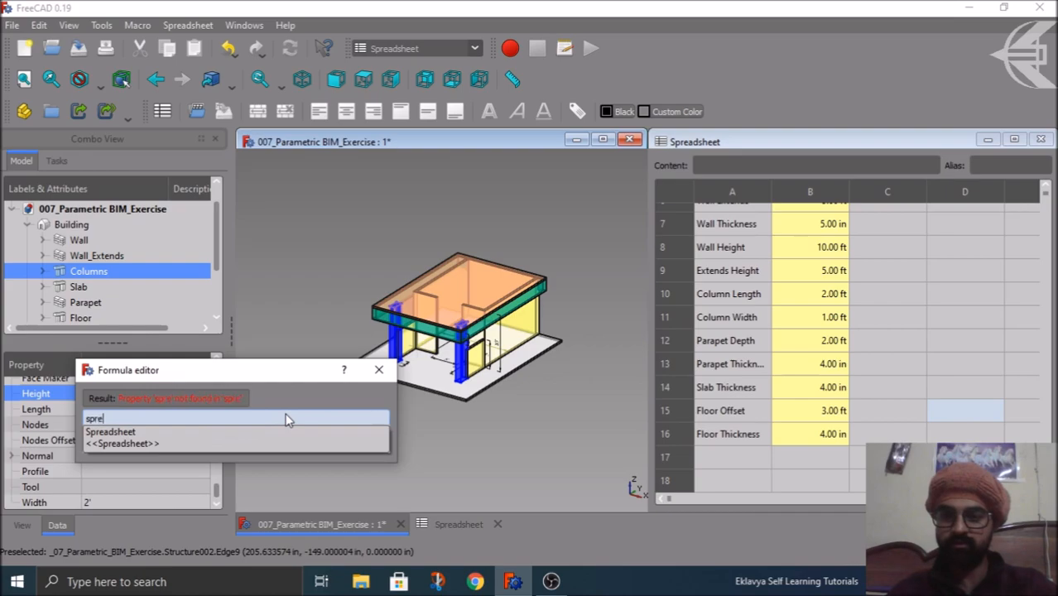
key("Down")
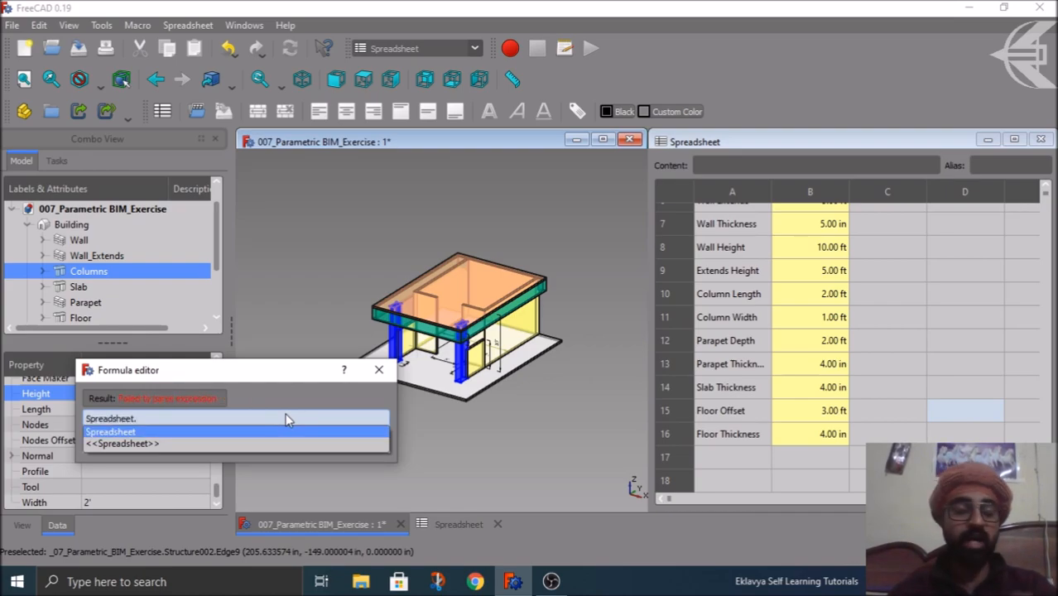
type("wall")
key("Down")
key("Down")
key("Down")
key("Up")
key("Return")
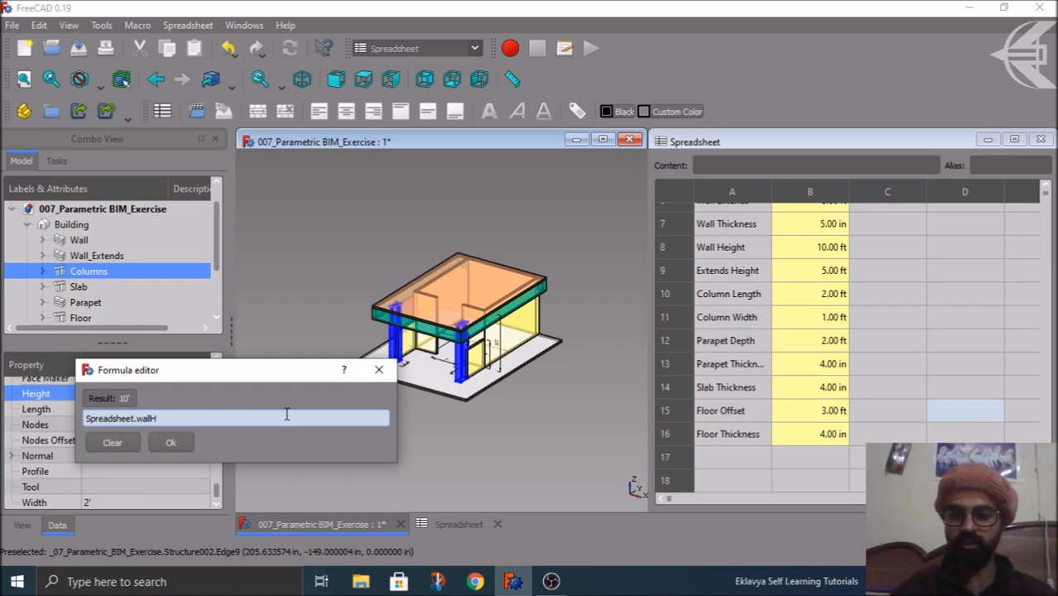
left_click(185, 445)
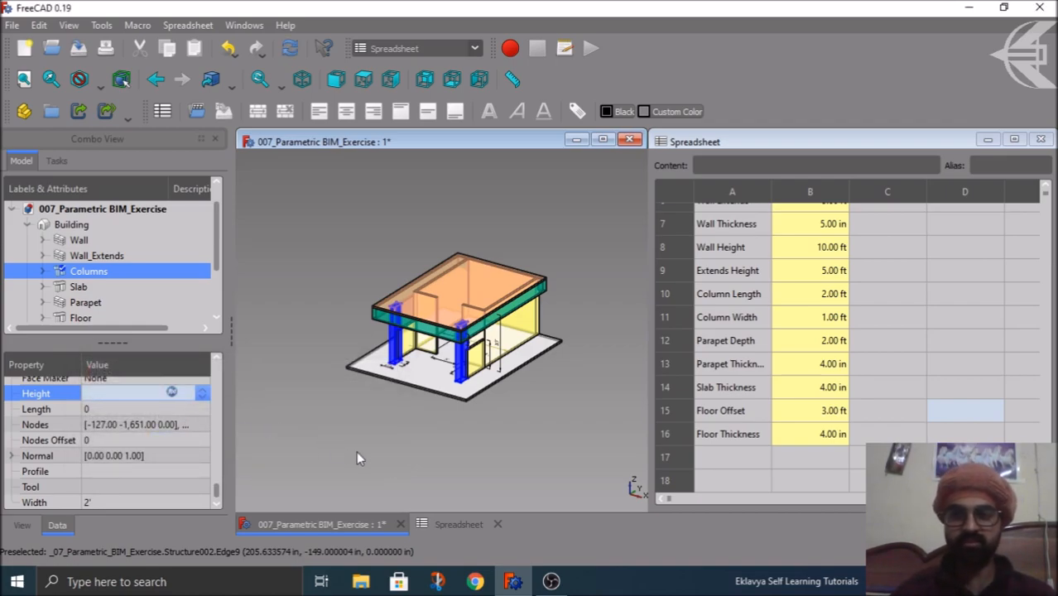
left_click(357, 454)
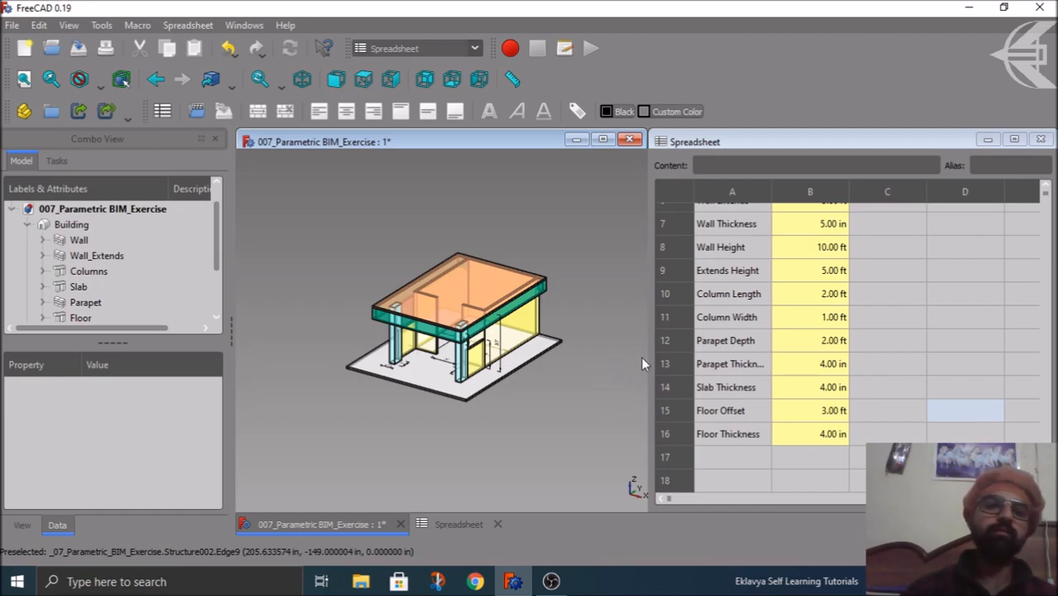
Link the height of the Parapet wall to the parapet depth parameter with the formula Spreadsheet.parapetD.
left_click(739, 346)
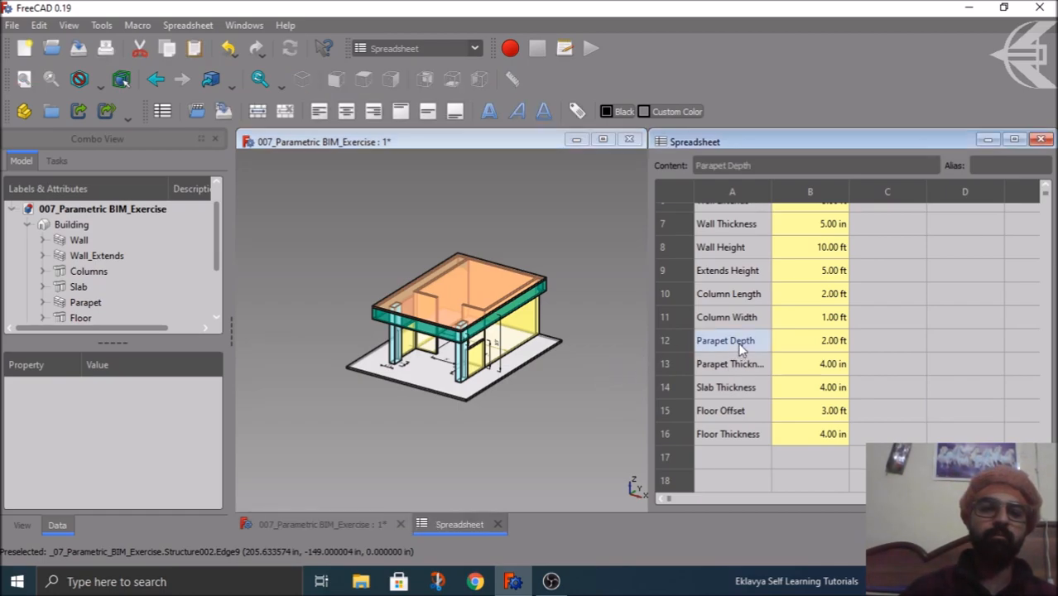
left_click(83, 303)
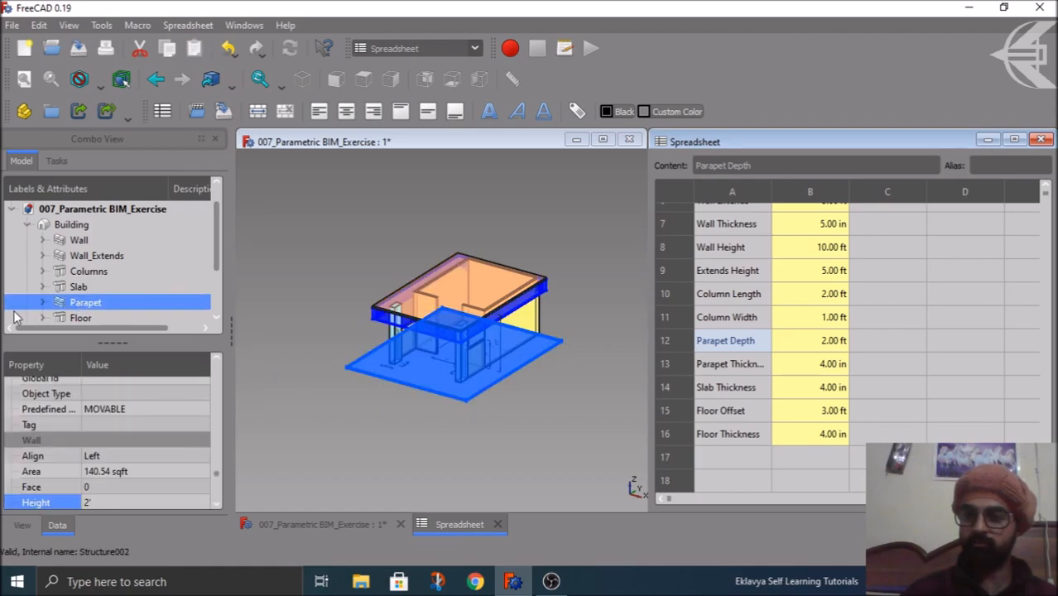
left_click(41, 300)
scroll(91, 285, "down", 1)
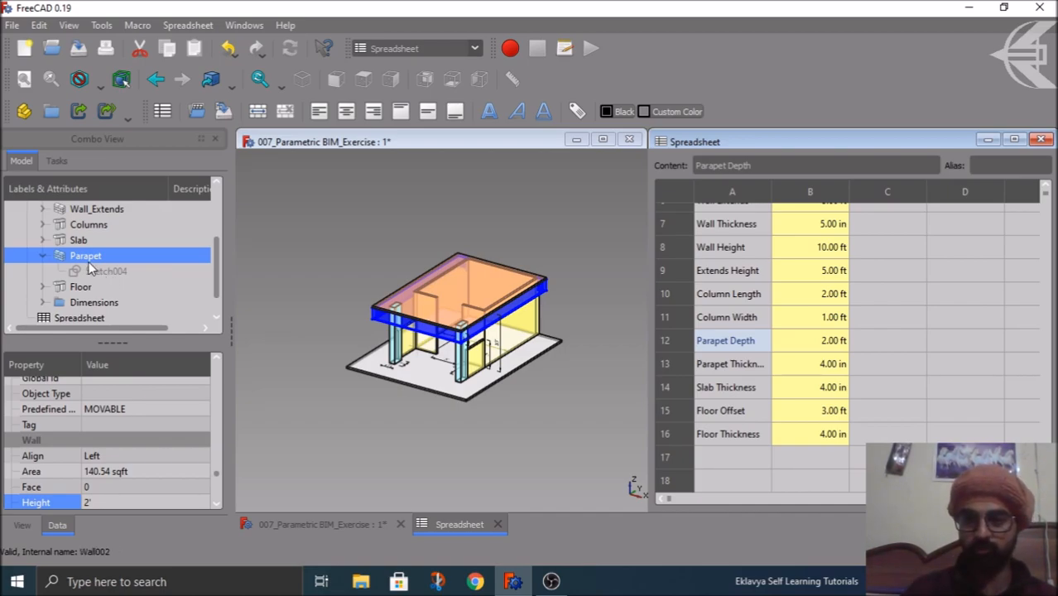
scroll(44, 445, "down", 1)
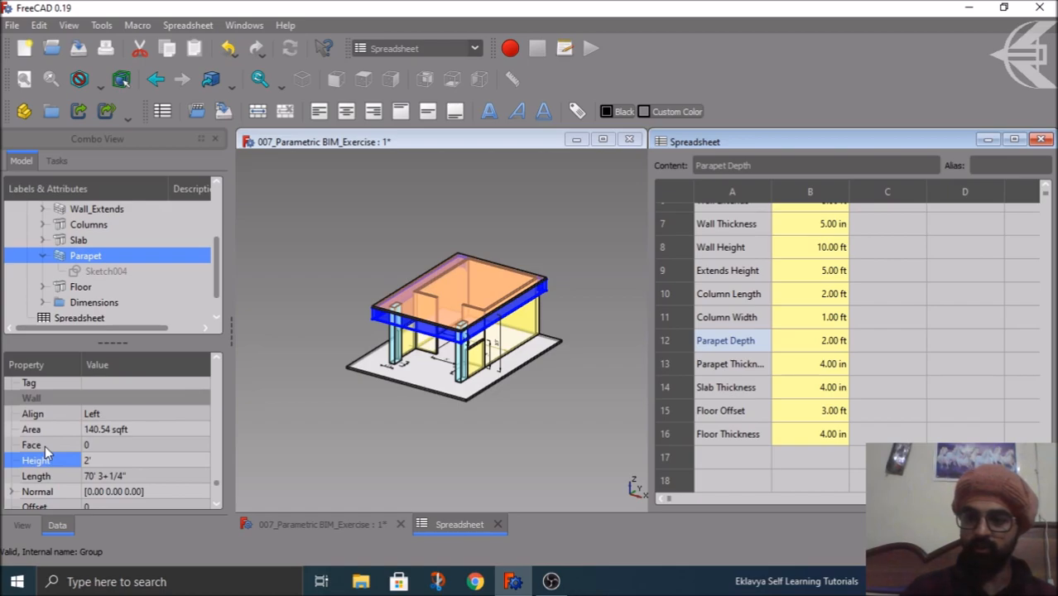
left_click(101, 460)
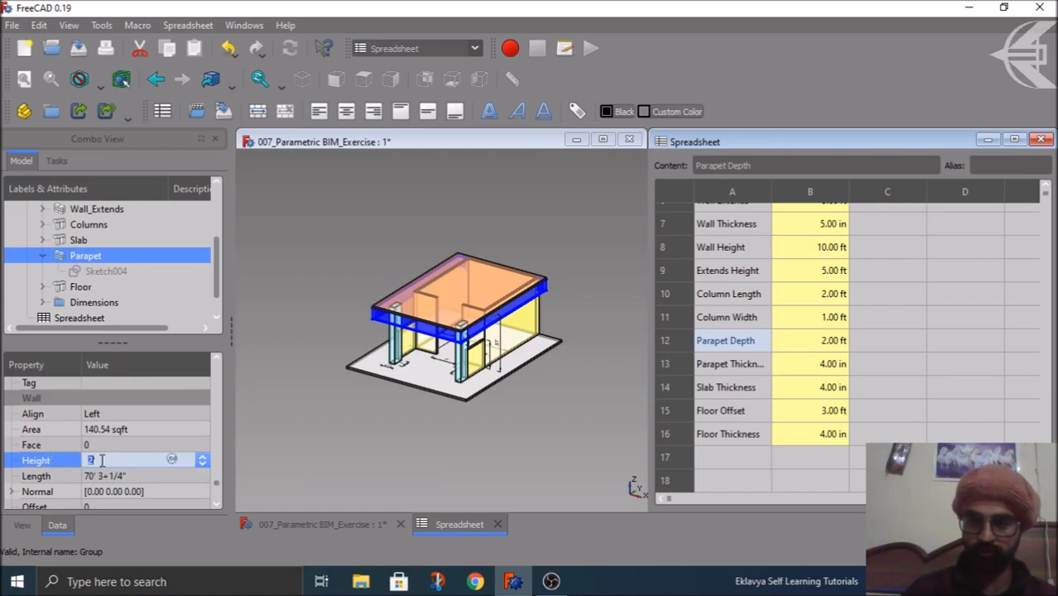
left_click(171, 456)
left_click_drag(196, 447, 265, 389)
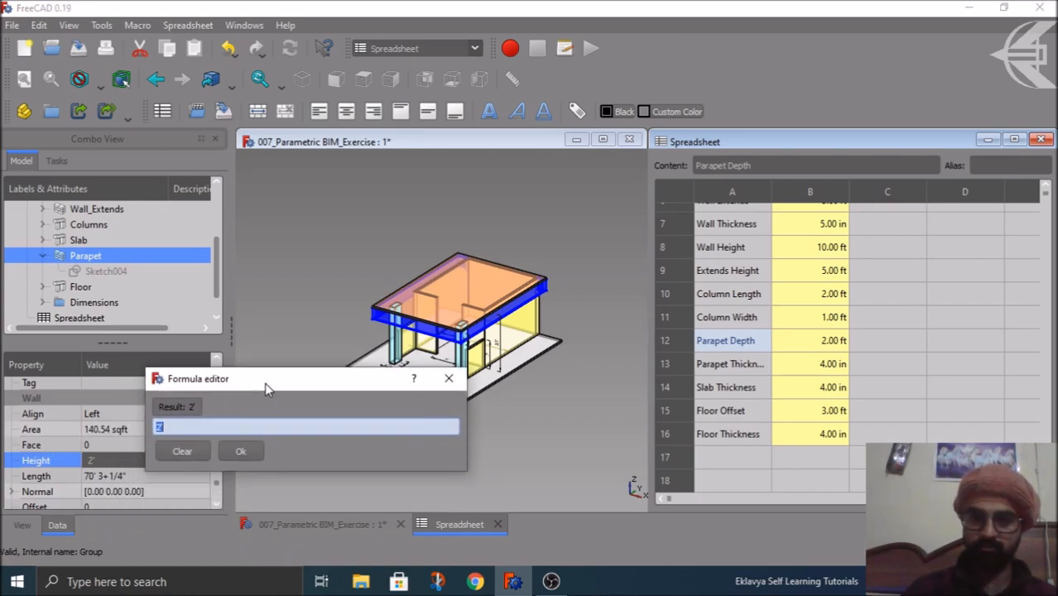
type("spre")
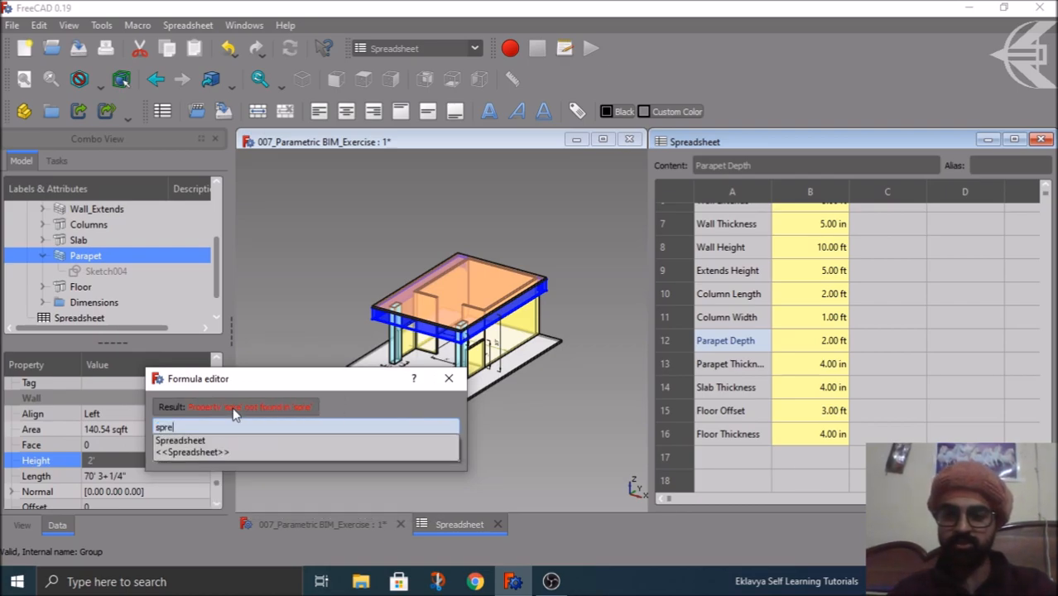
key("Down")
key("Return")
type(".para")
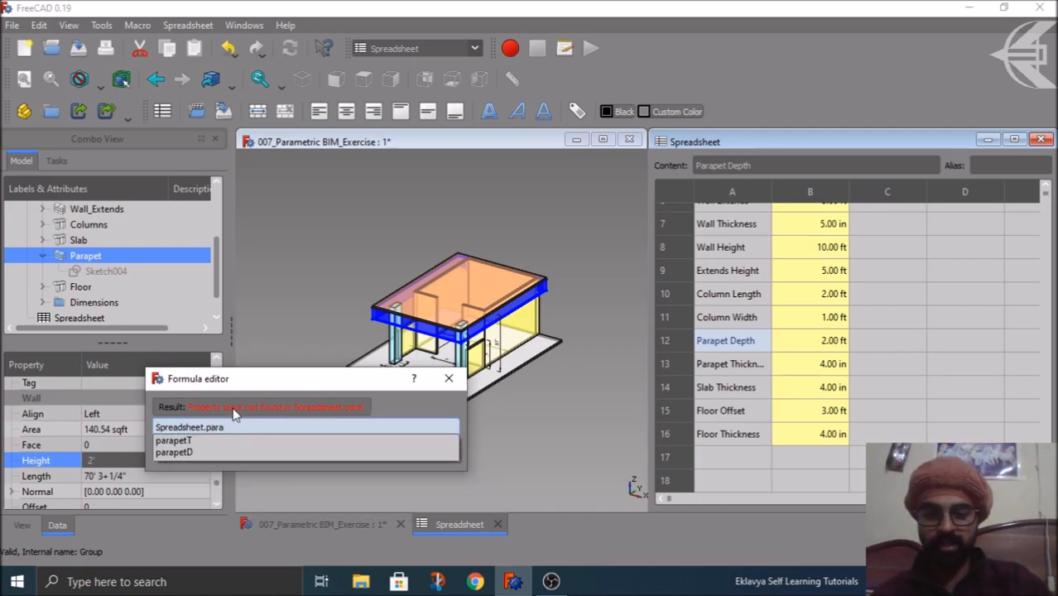
key("Down")
key("Down")
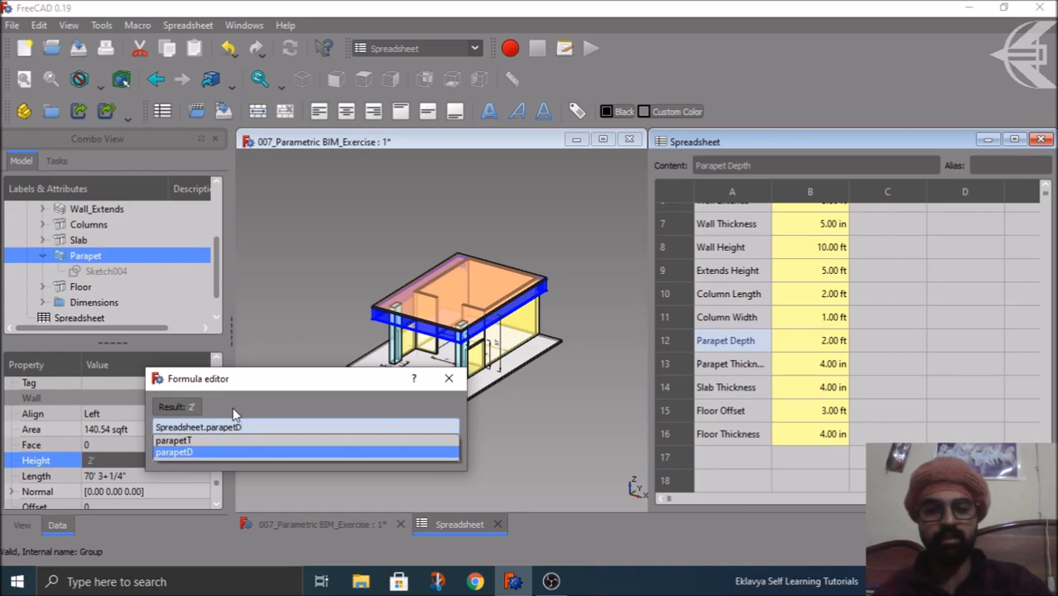
key("Return")
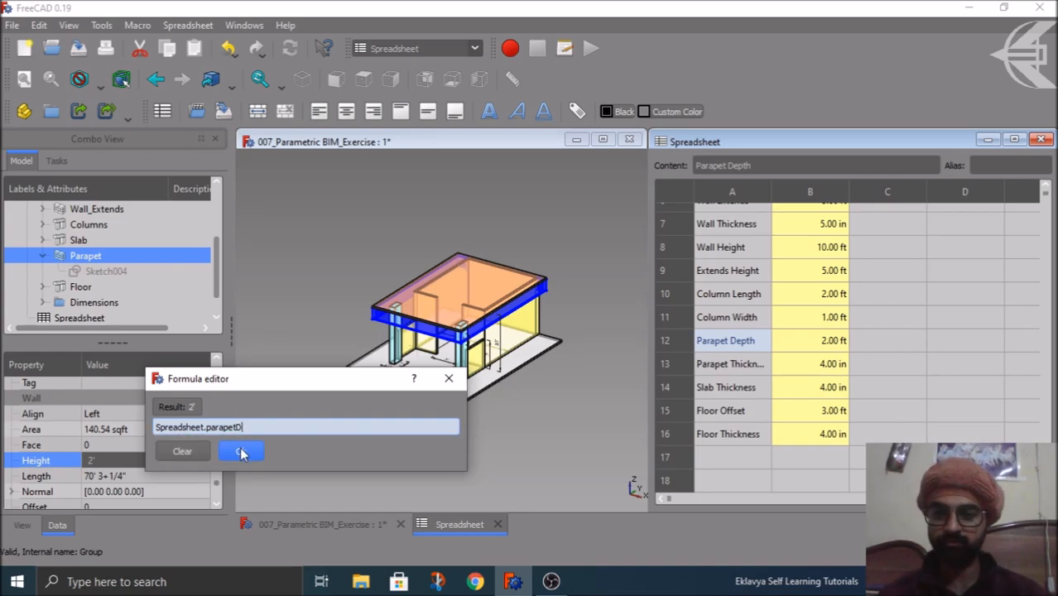
left_click(240, 451)
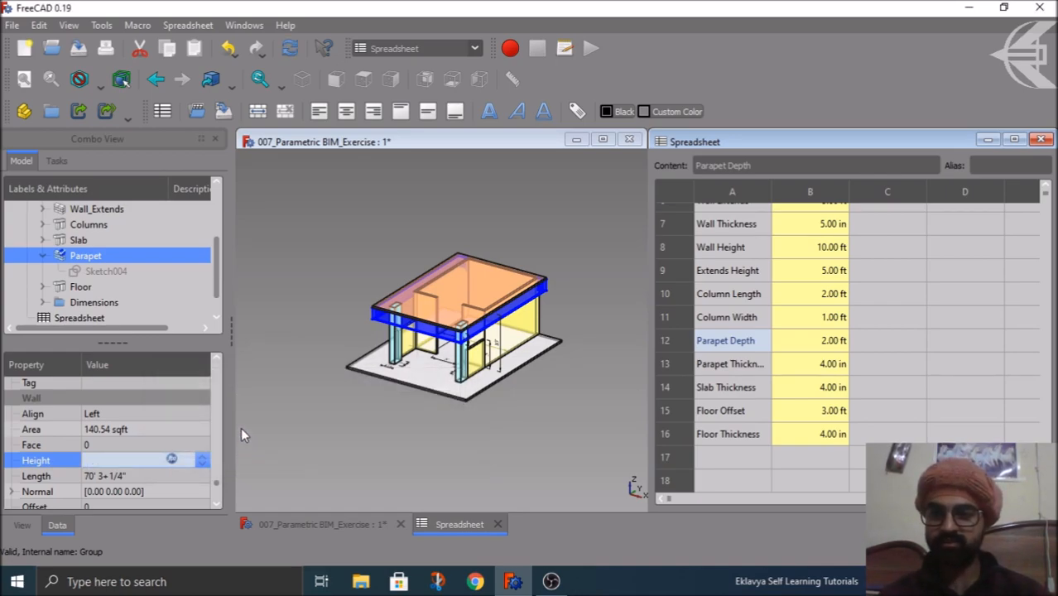
Link the width of the Parapet wall to the parapet thickness parameter with the formula Spreadsheet.parapetT.
left_click(43, 258)
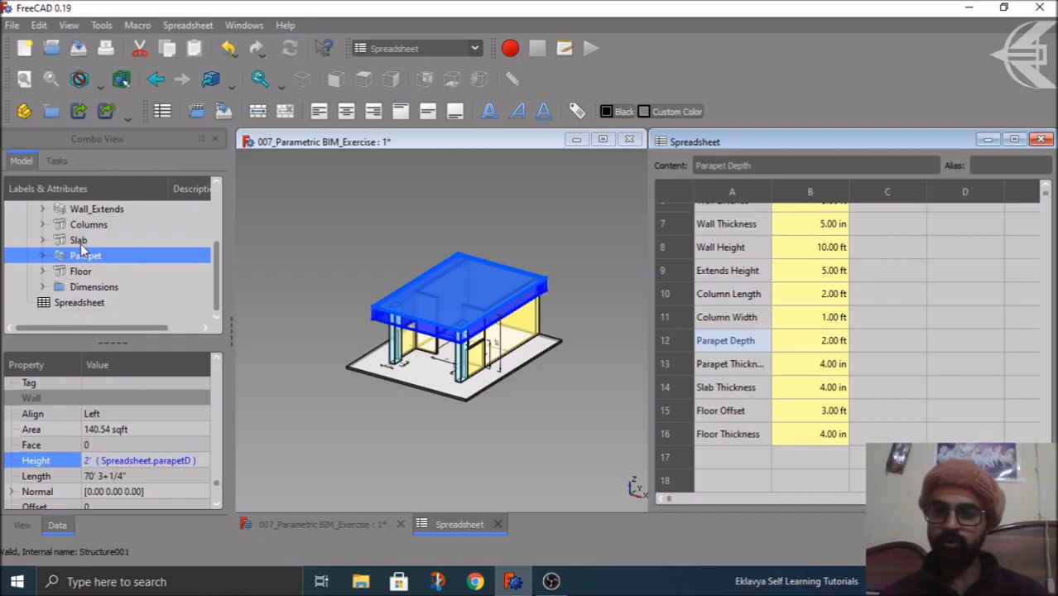
left_click(81, 242)
left_click(81, 255)
scroll(64, 424, "down", 2)
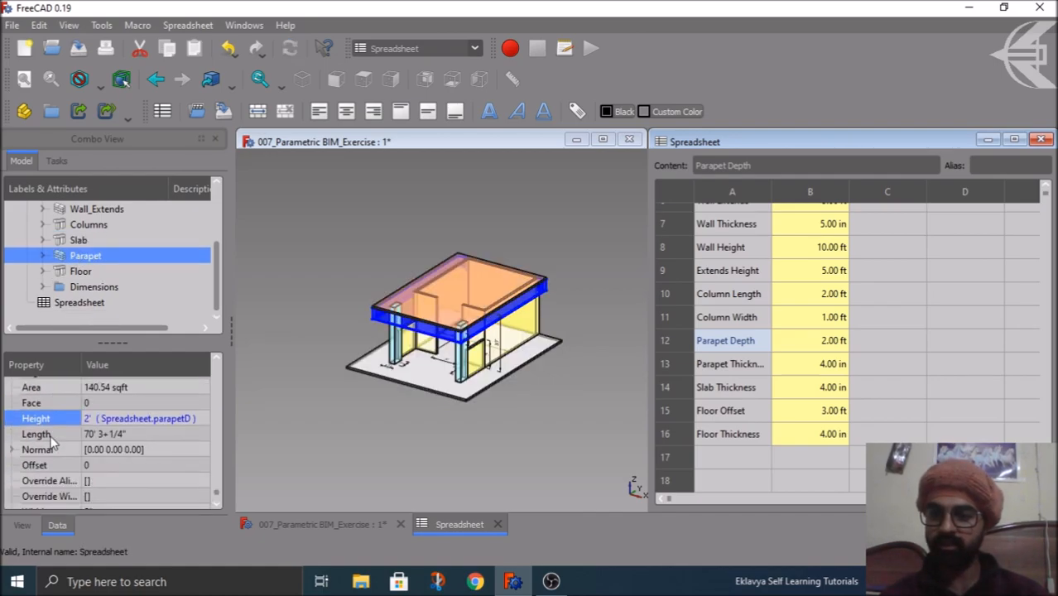
left_click(95, 501)
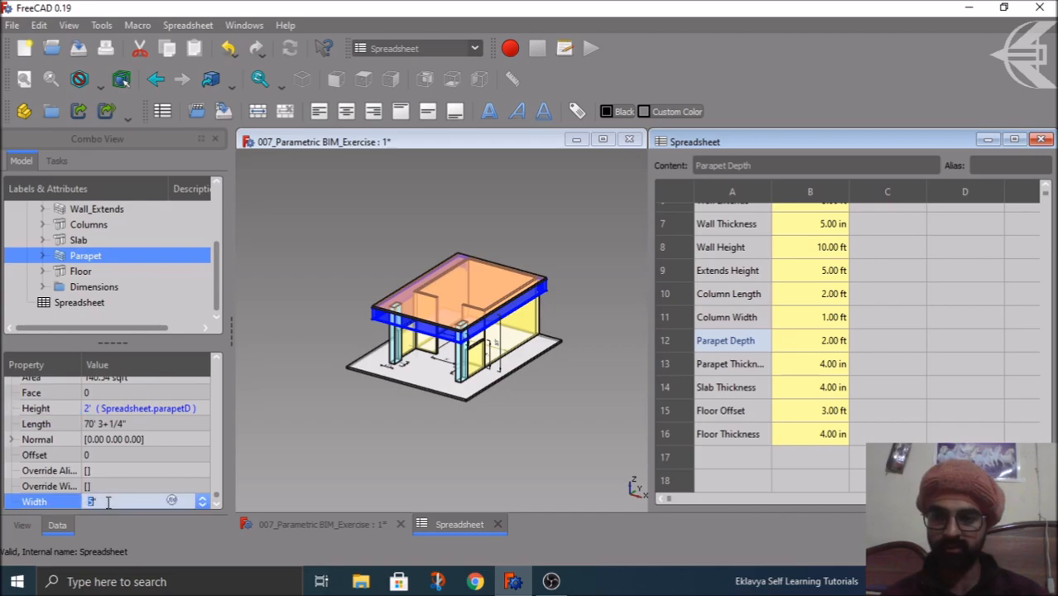
key("equal")
type("Spreadsheet.")
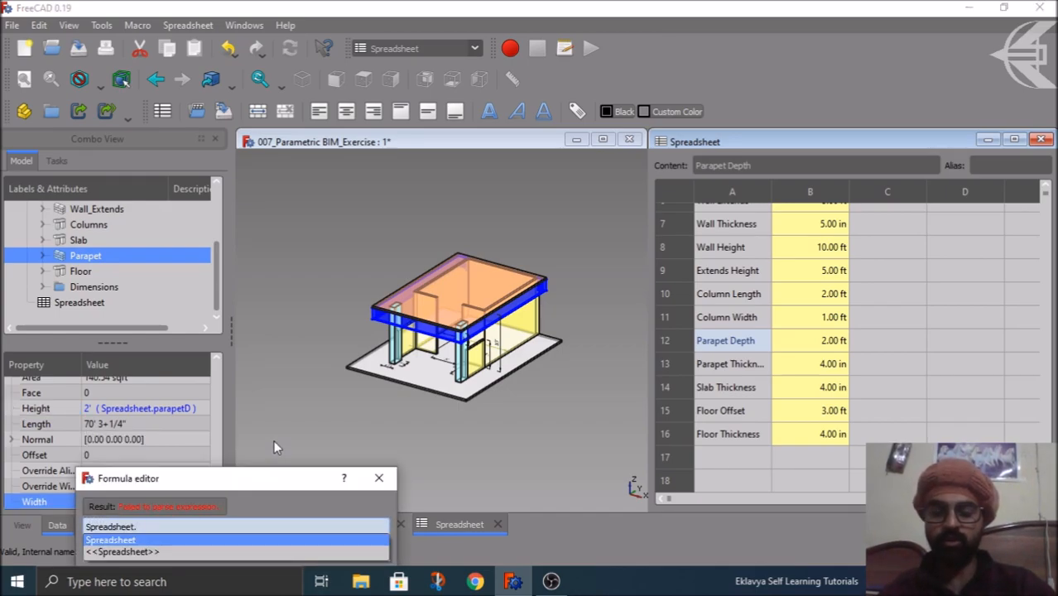
type("para")
key("Down")
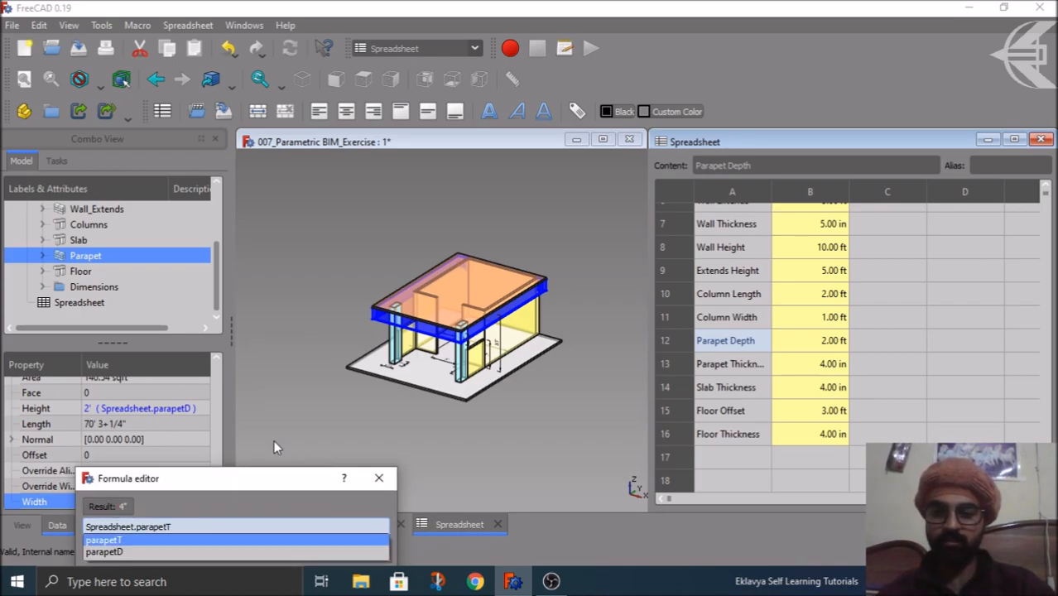
key("Return")
left_click_drag(256, 470, 326, 335)
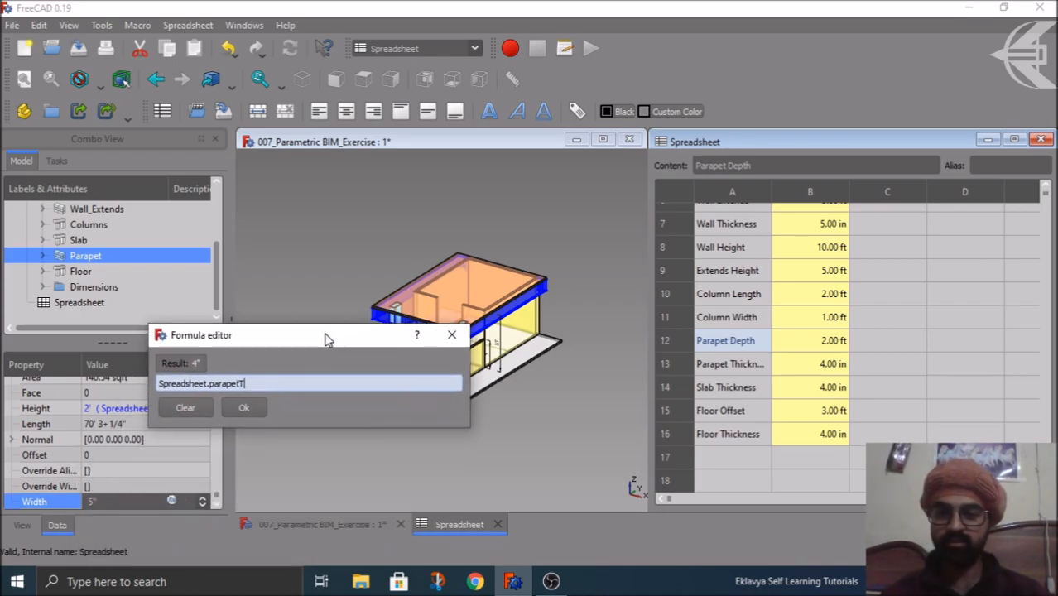
left_click(249, 412)
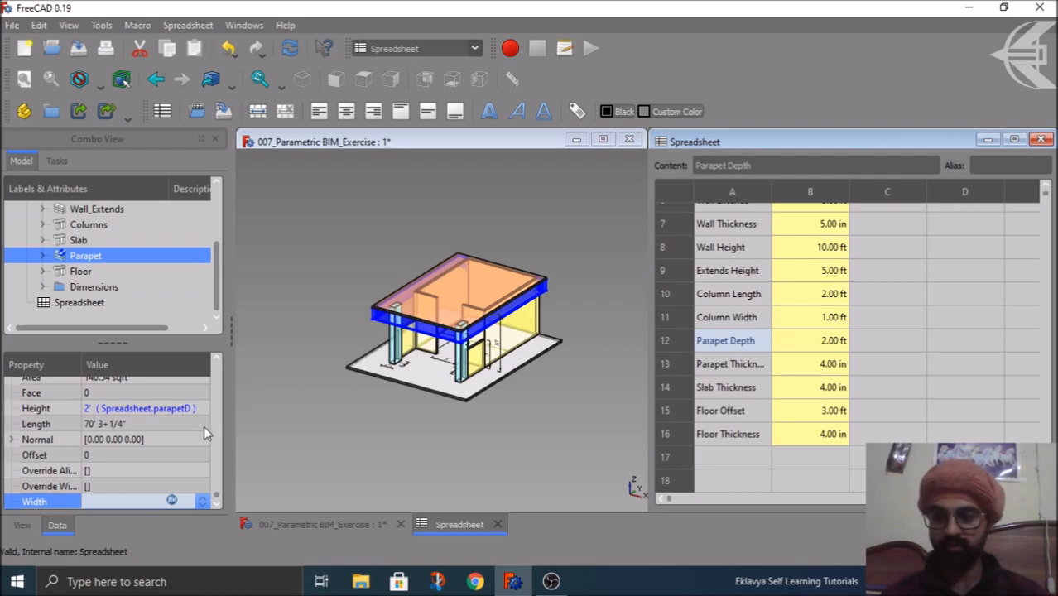
left_click(294, 434)
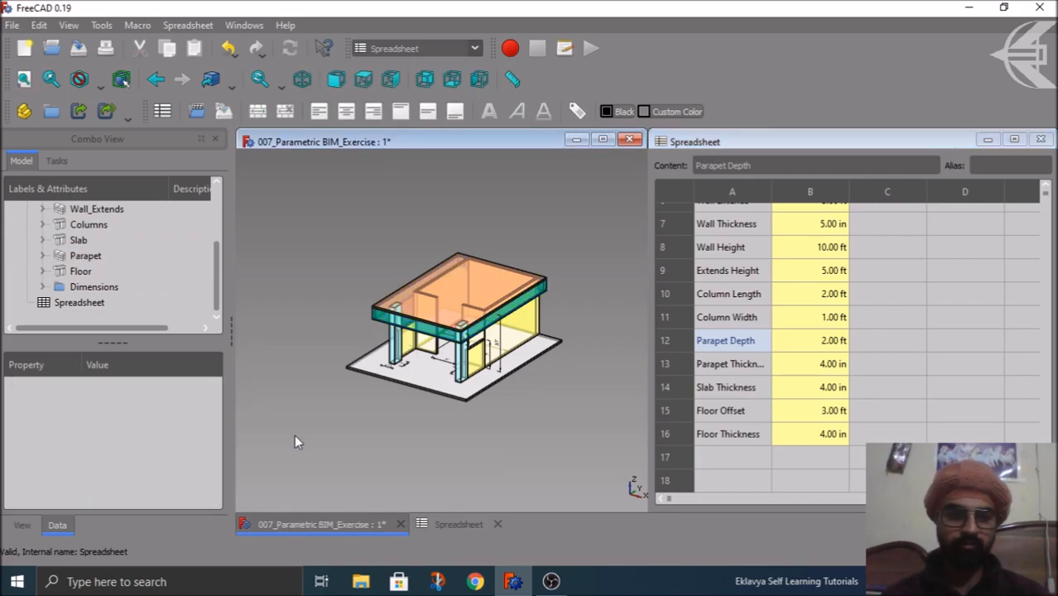
Link the height of the roof Slab to the slab thickness parameter with the formula Spreadsheet.slabT.
left_click(732, 367)
left_click(710, 392)
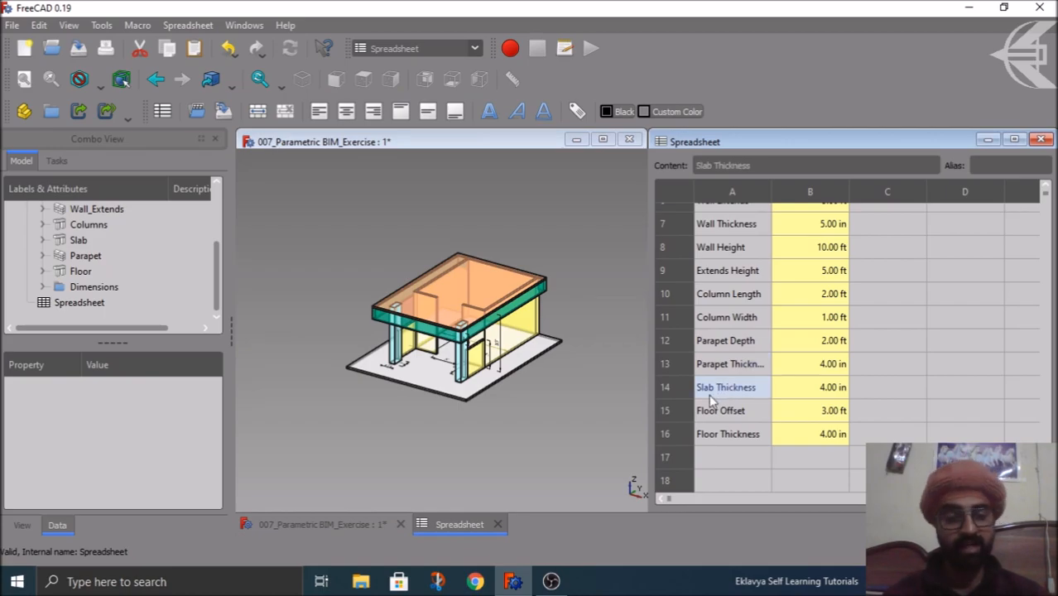
left_click(575, 422)
left_click(489, 276)
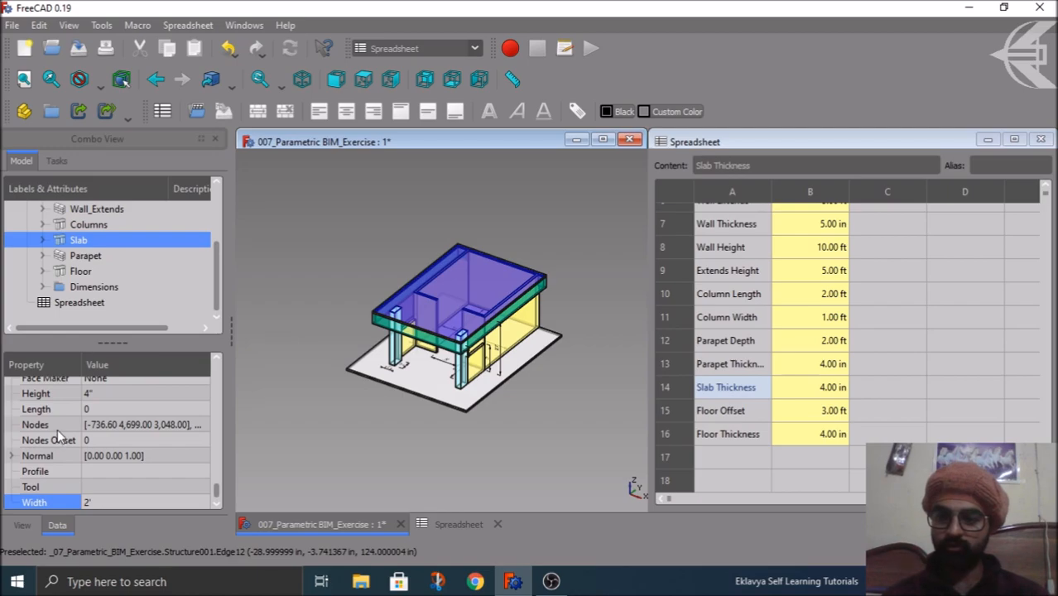
scroll(58, 429, "up", 1)
left_click(100, 429)
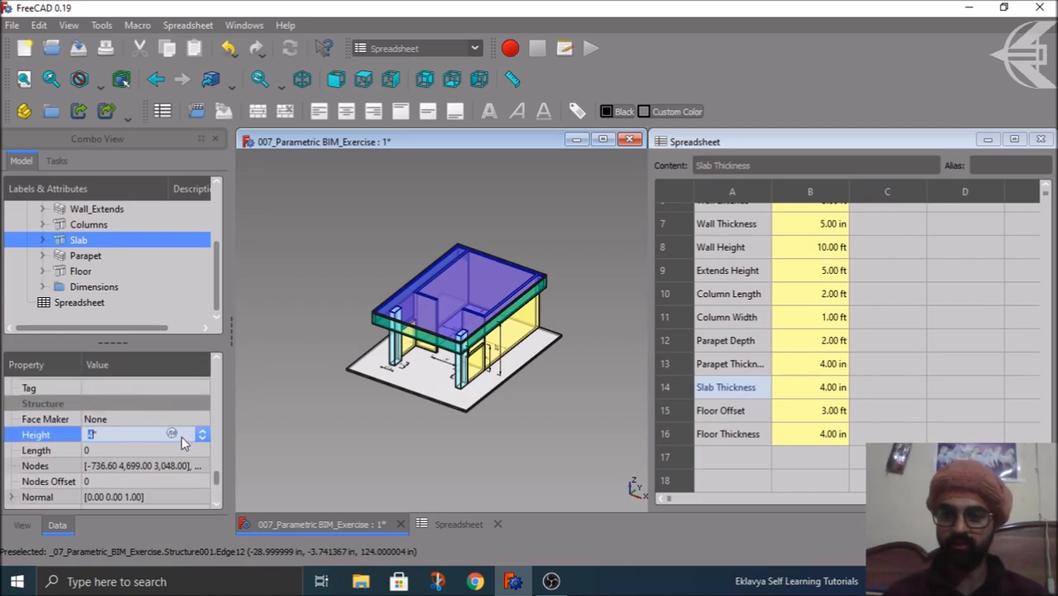
left_click(171, 434)
type("Spreadsheet.")
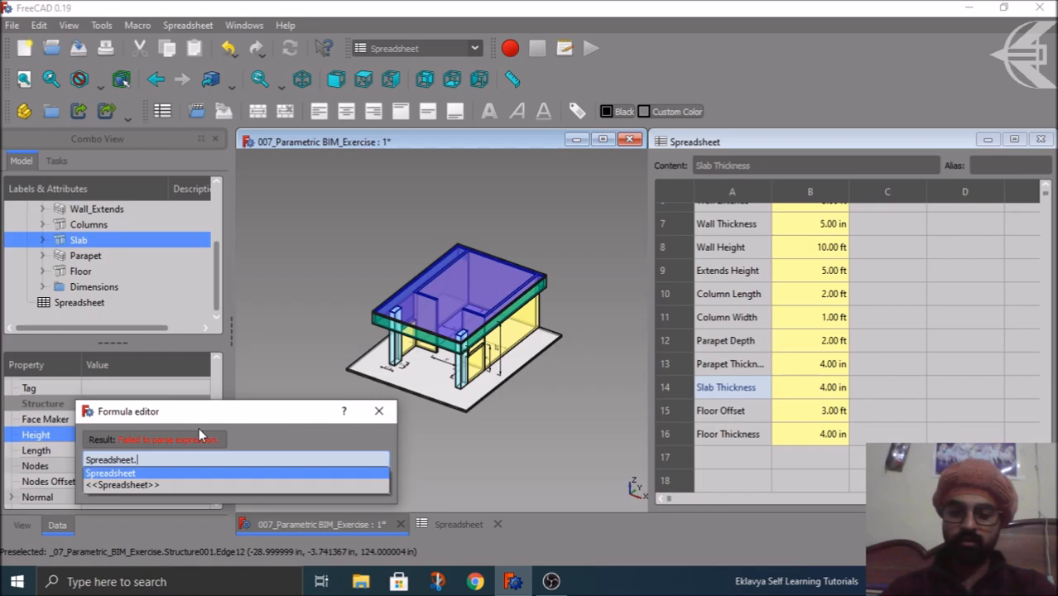
type("slabT")
key("Return")
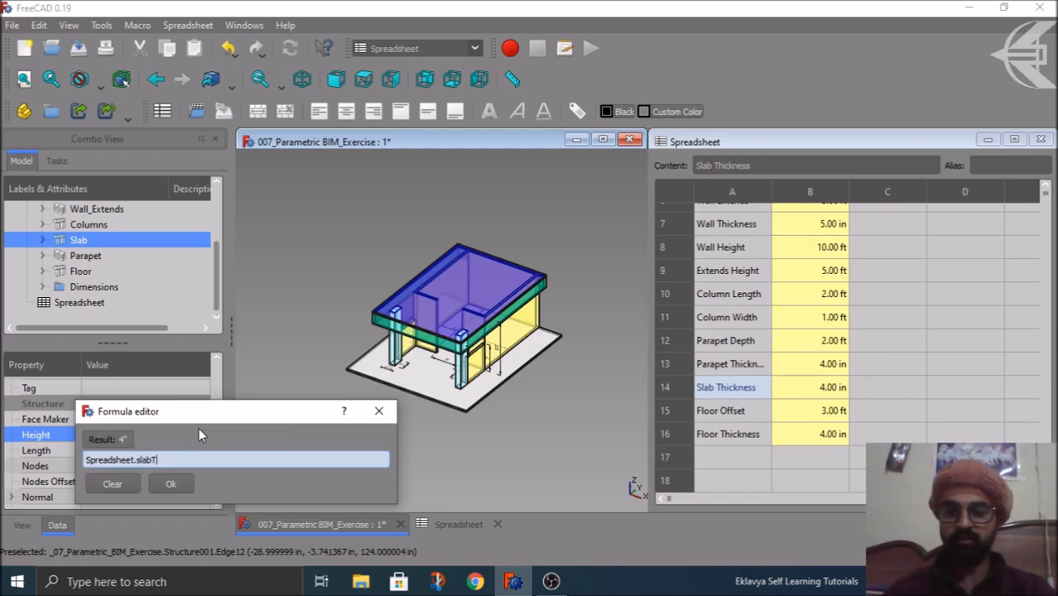
left_click(171, 485)
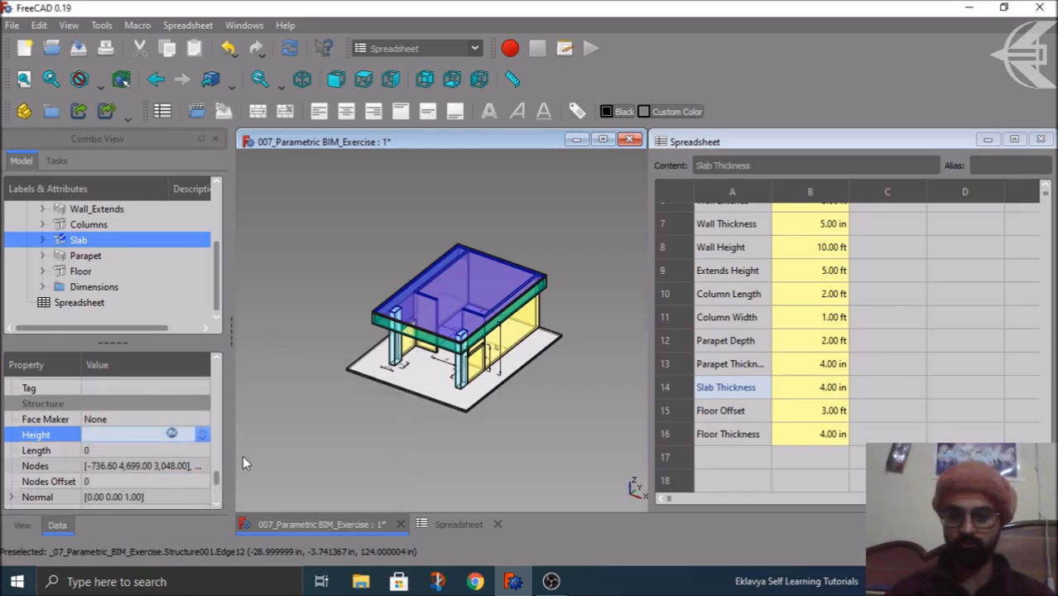
left_click(343, 418)
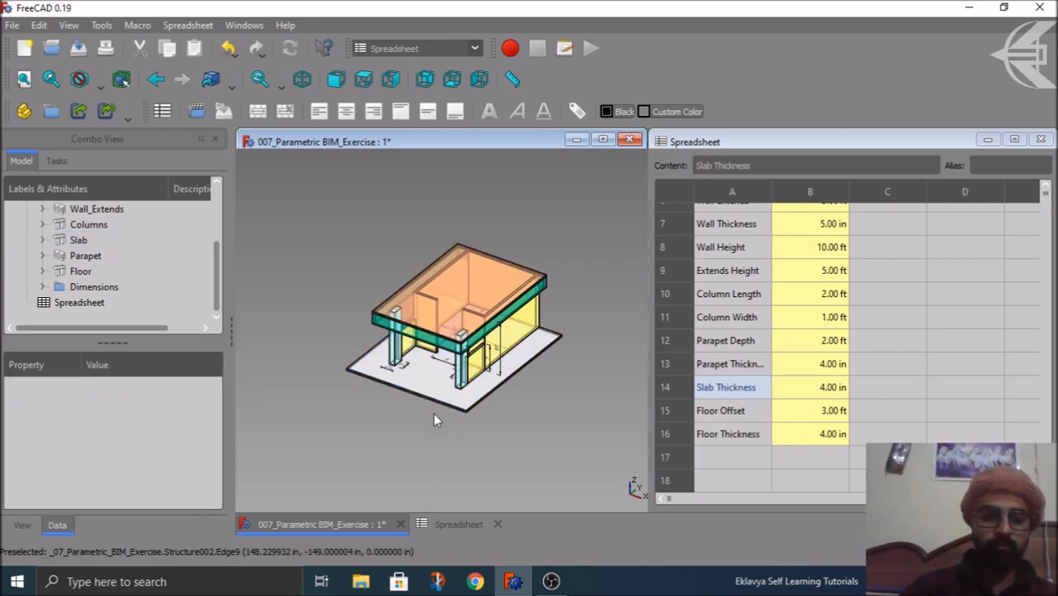
mouse_move(506, 426)
middle_mouse_down()
mouse_move(507, 357)
mouse_move(498, 425)
mouse_move(501, 395)
mouse_move(500, 412)
middle_mouse_up()
scroll(456, 293, "up", 5)
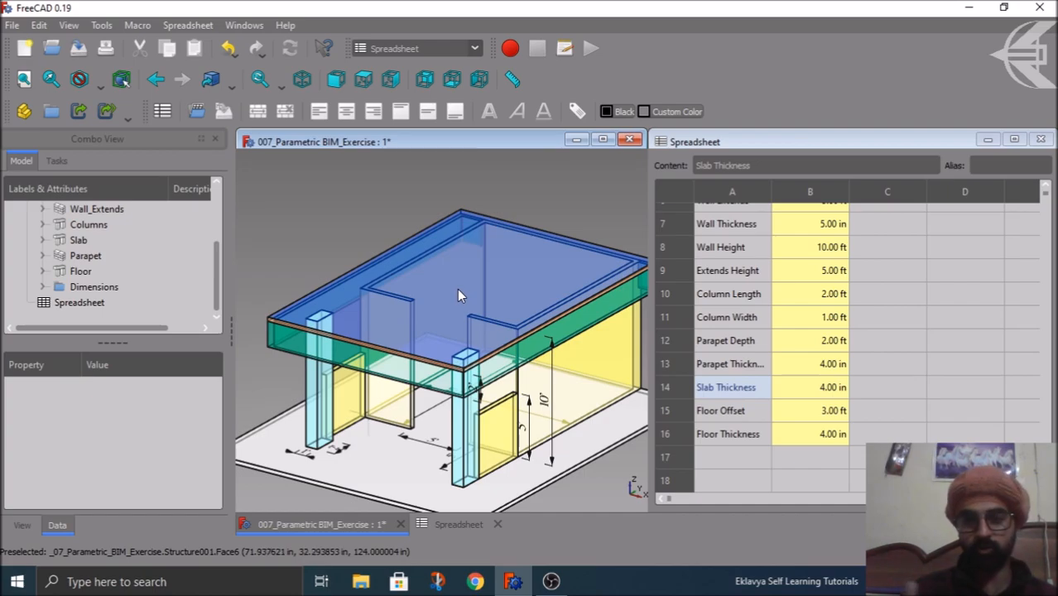
Examine the constraints in the roof Slab's base sketch, Sketch003, and leave the sketch unchanged.
scroll(478, 277, "down", 3)
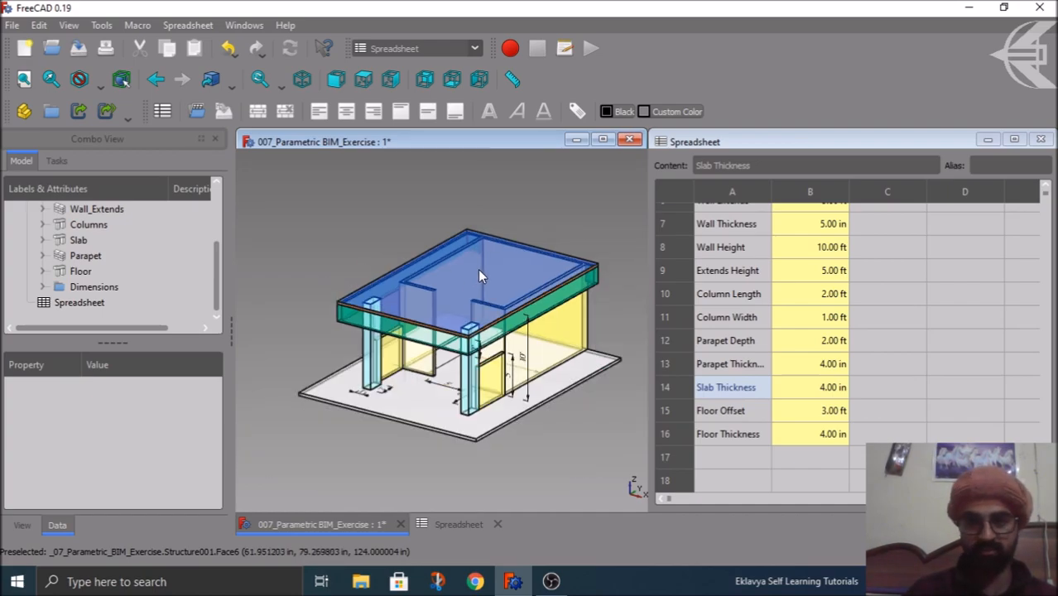
left_click(61, 240)
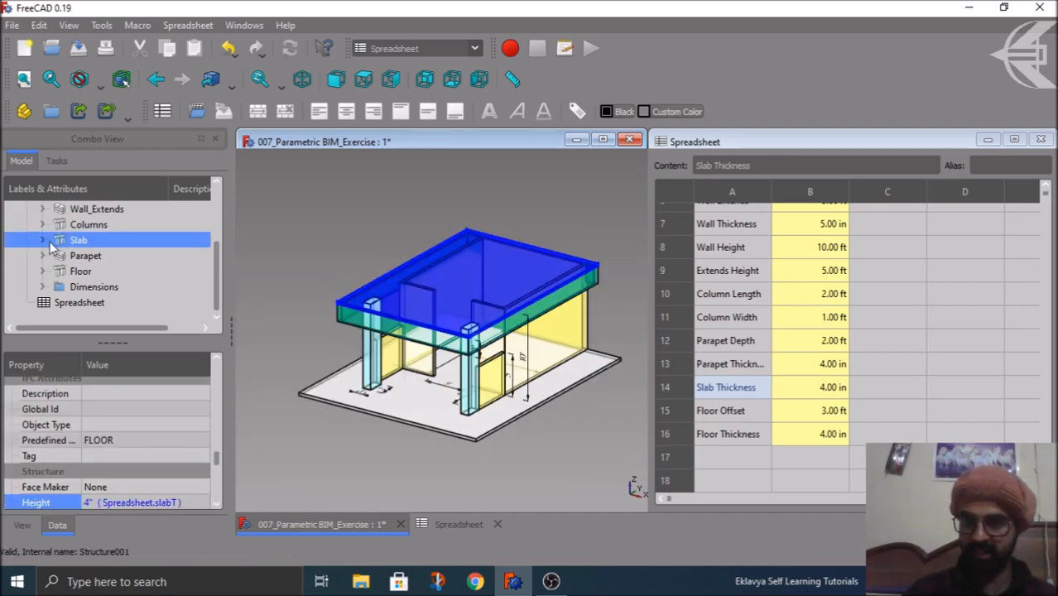
left_click(43, 240)
left_click(86, 254)
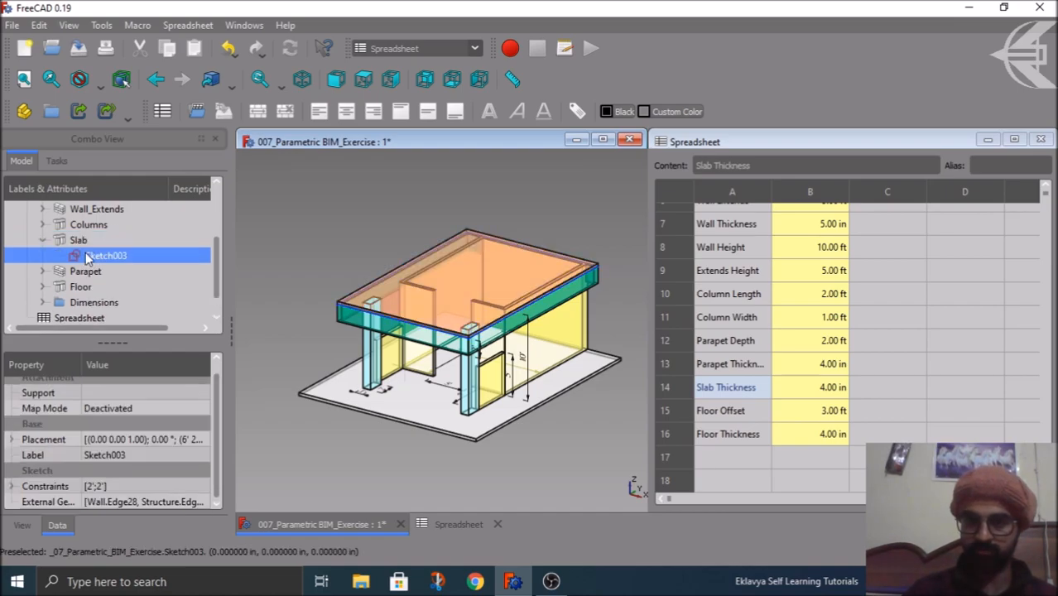
double_click(88, 255)
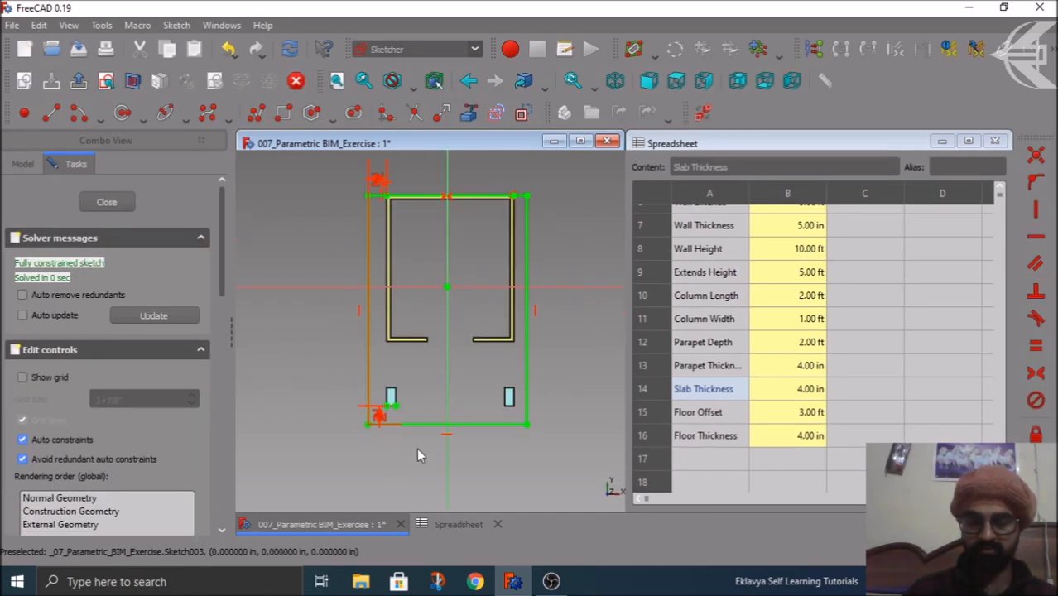
key("Escape")
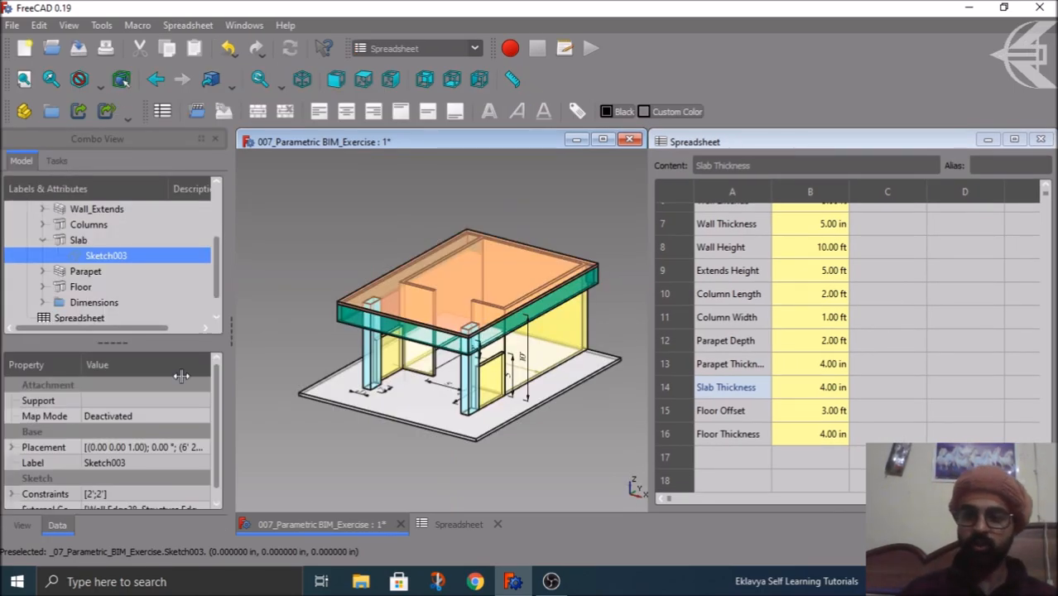
Link the z position of the Slab's Sketch003 to the wall height parameter with the formula Spreadsheet.wallH.
left_click(88, 241)
left_click(92, 256)
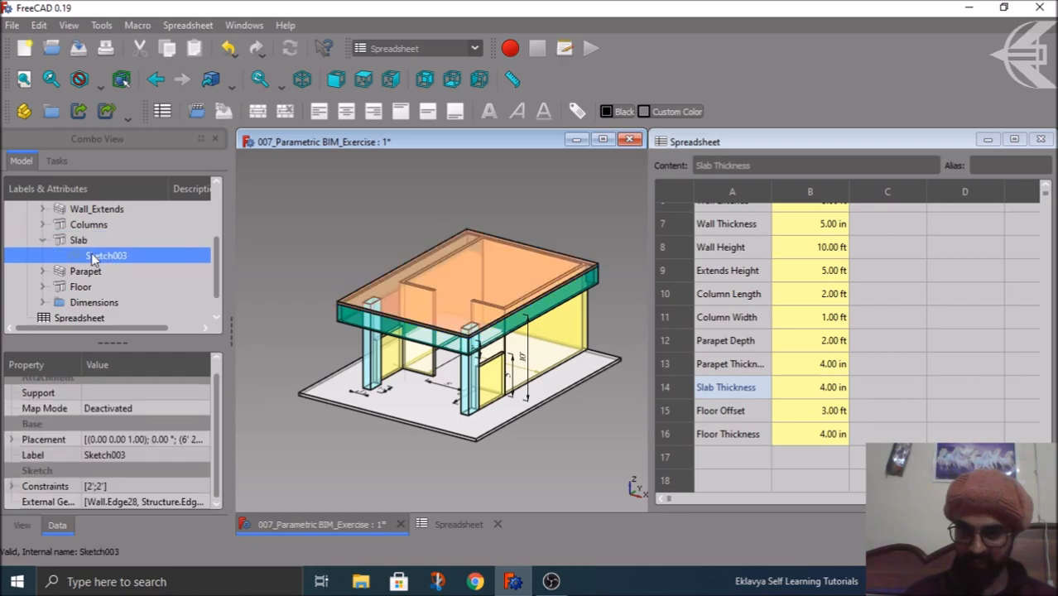
left_click(12, 441)
scroll(37, 444, "down", 1)
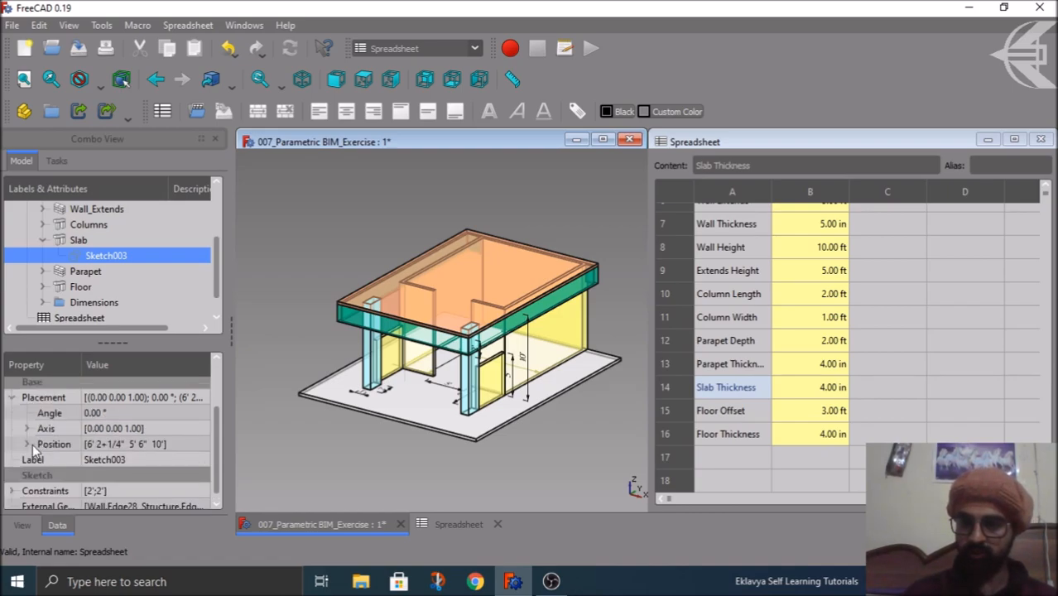
left_click(27, 444)
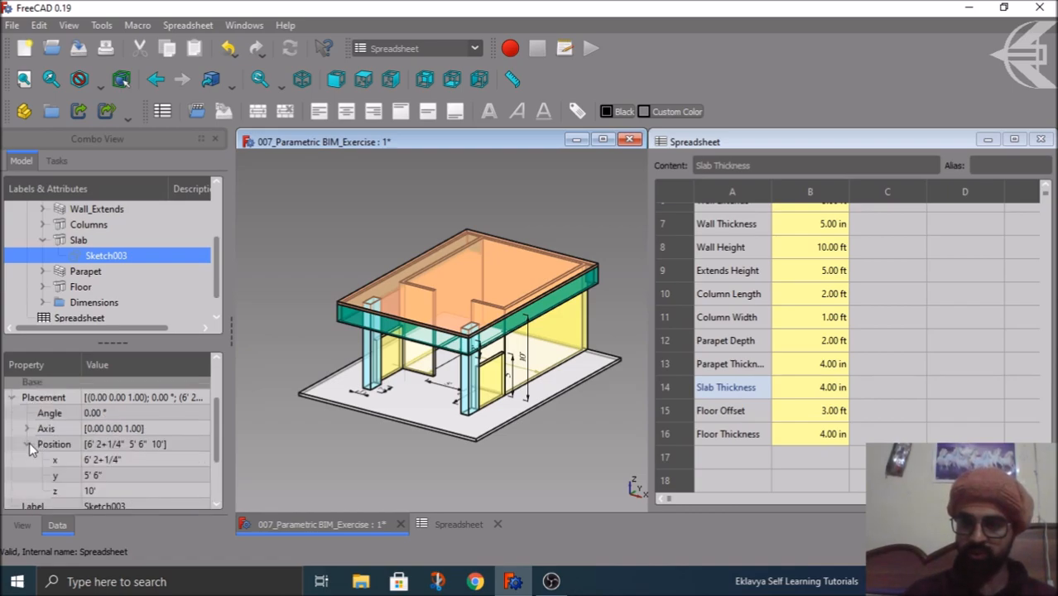
left_click(116, 493)
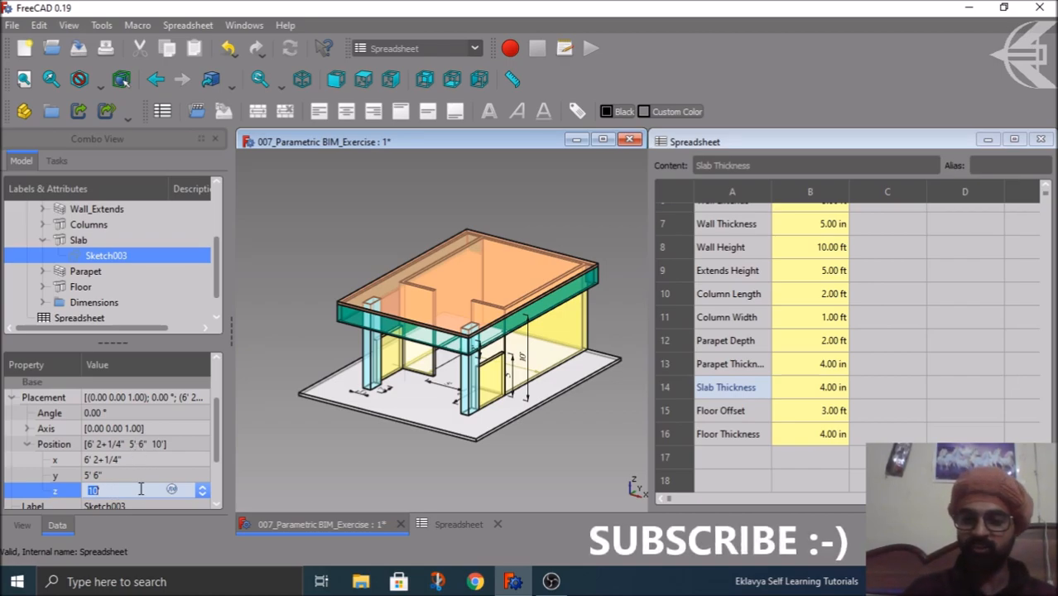
left_click(172, 490)
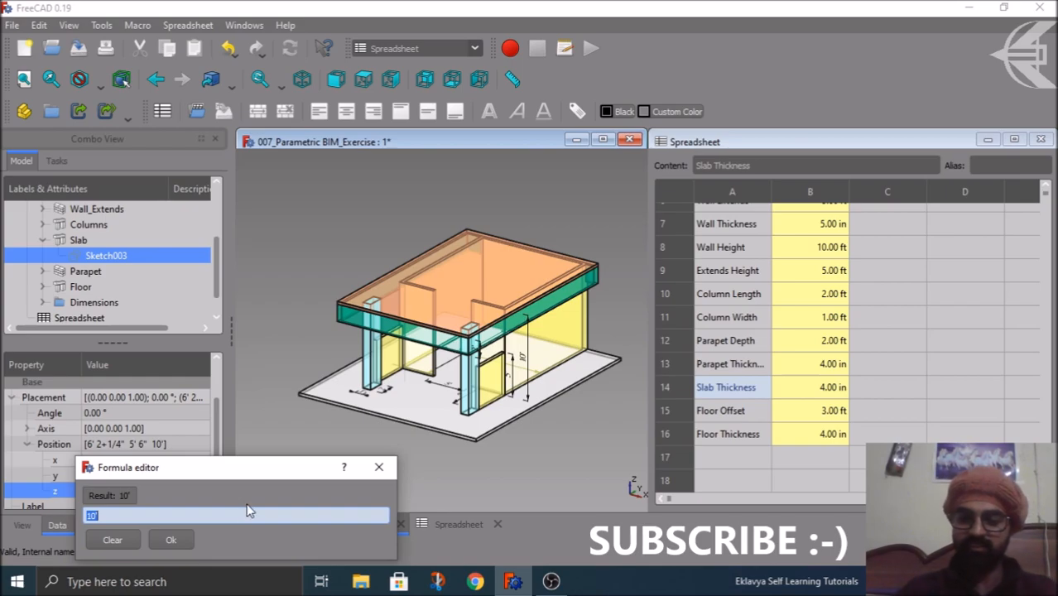
type("Spreadsheet.")
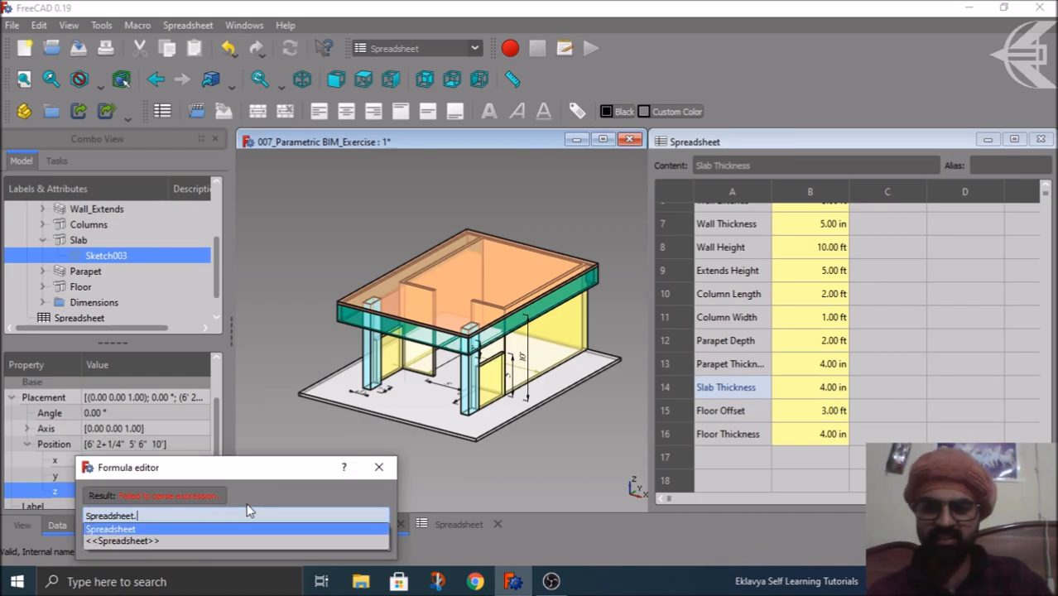
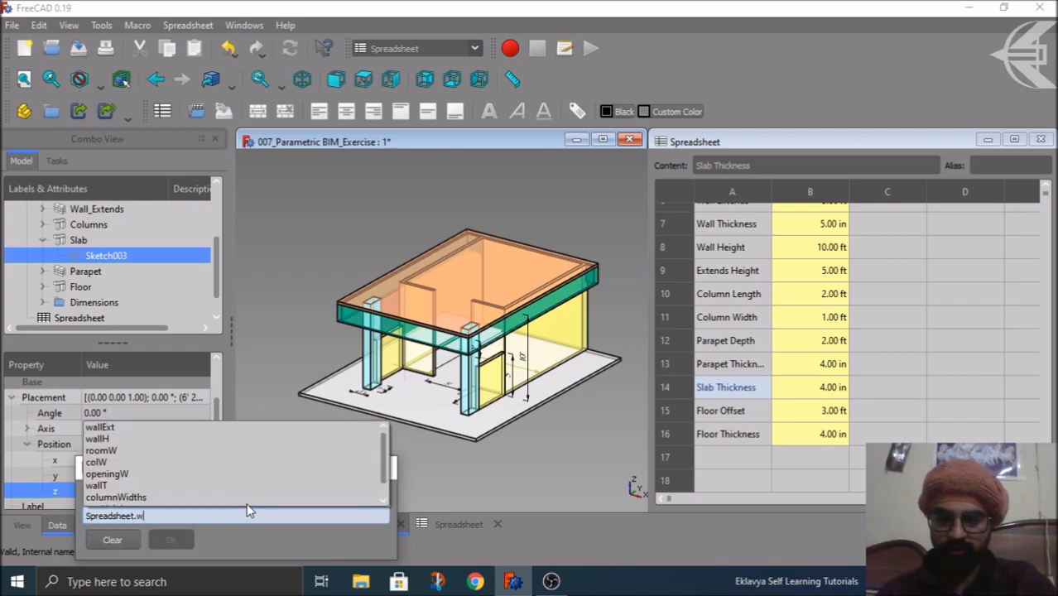
type("wall")
key("Down")
key("Down")
key("Return")
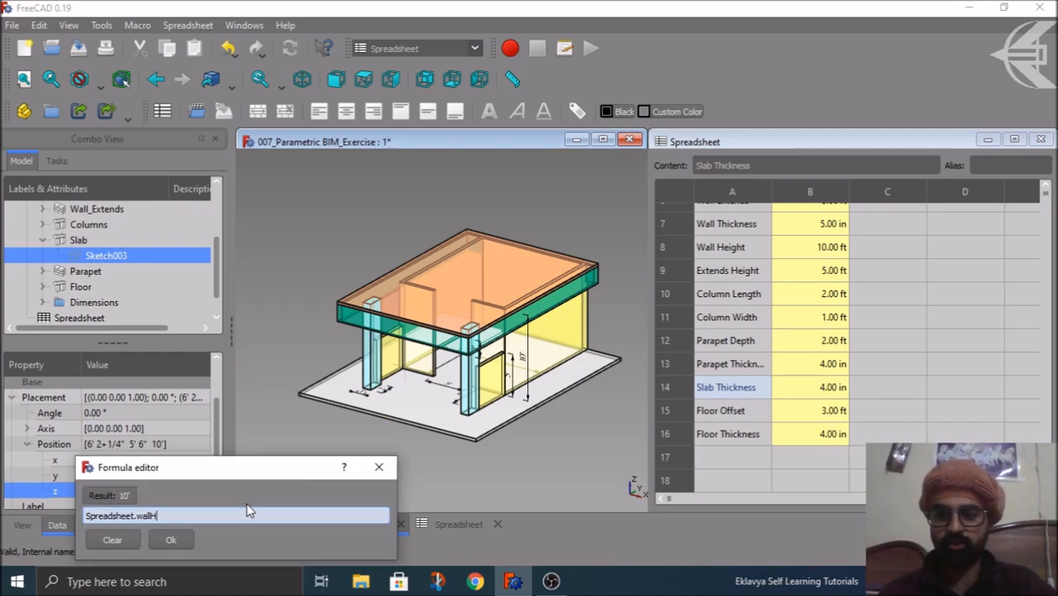
left_click(171, 539)
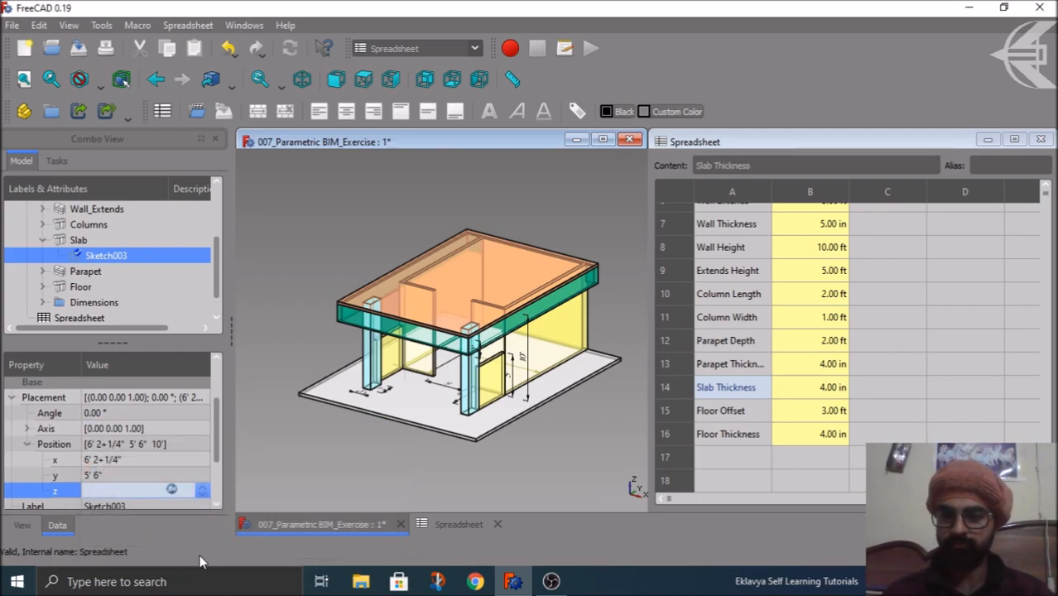
left_click(342, 470)
left_click(44, 240)
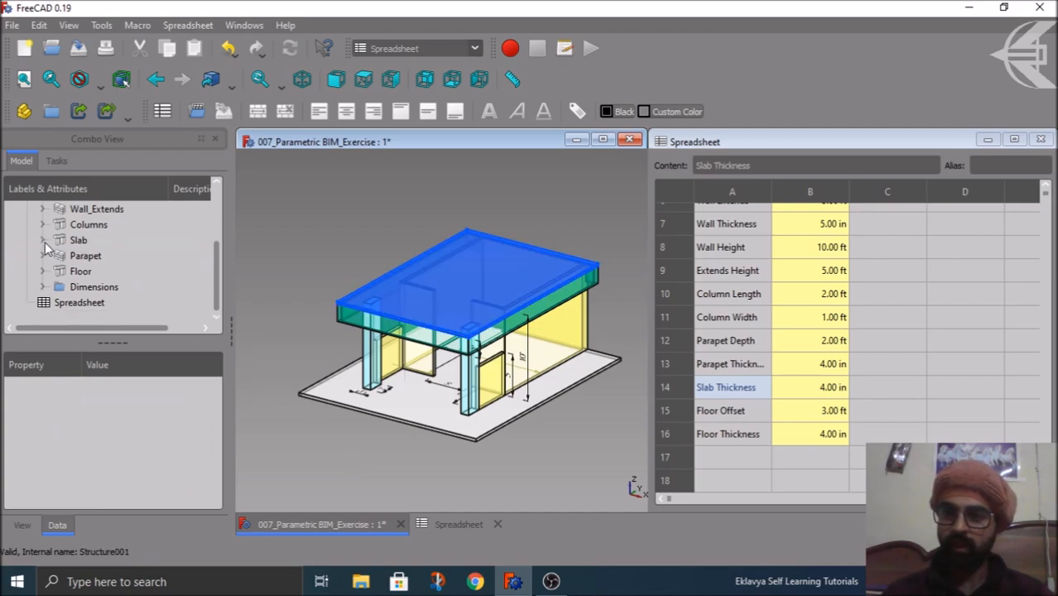
Select the Floor Offset value in the spreadsheet and open the Floor's base sketch, Sketch005, for editing.
left_click(813, 419)
left_click(83, 273)
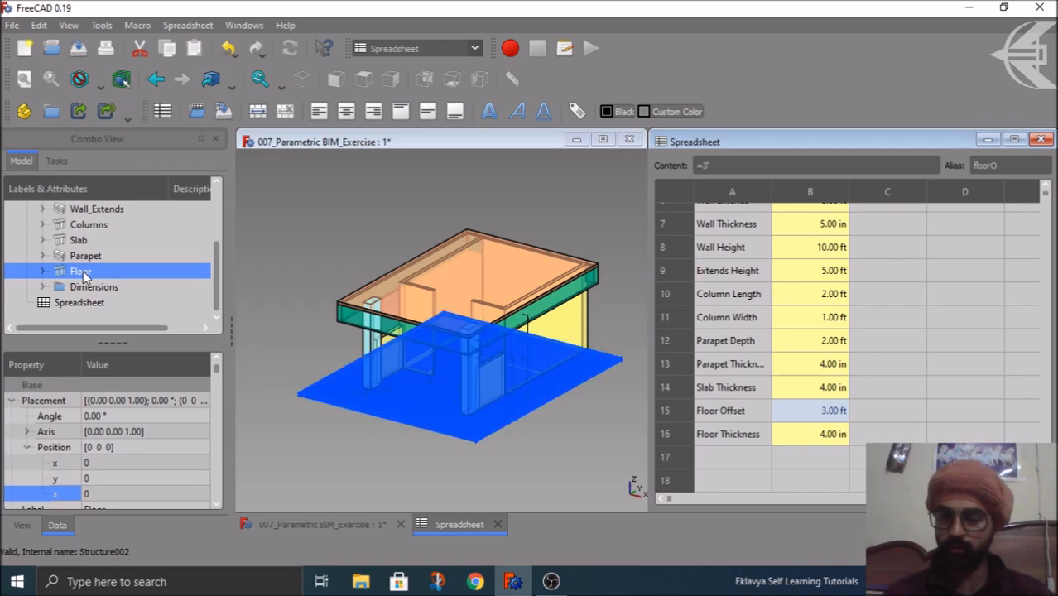
left_click(43, 272)
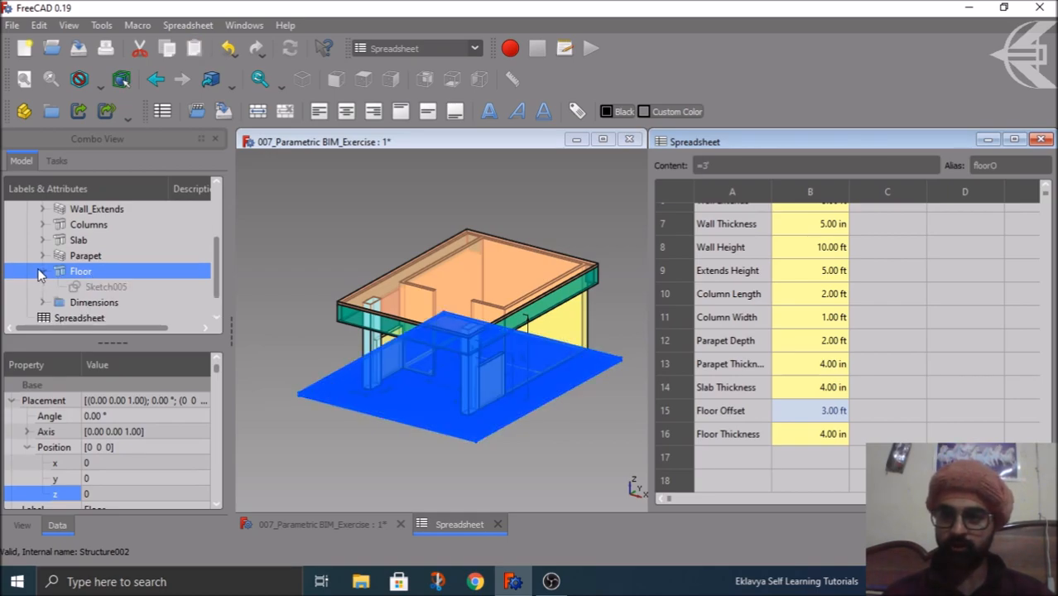
double_click(97, 289)
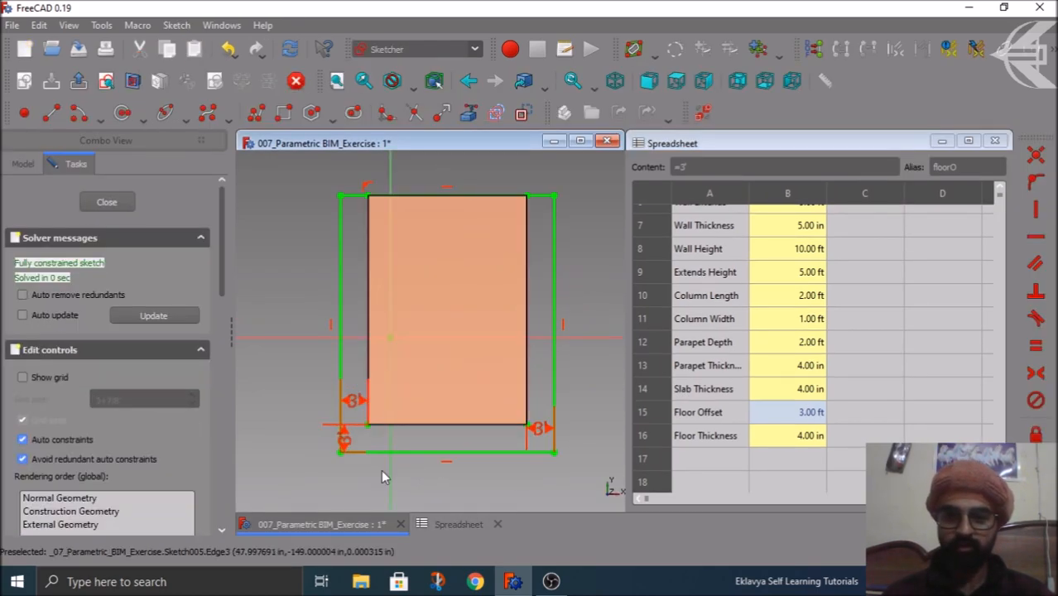
scroll(352, 470, "up", 4)
scroll(319, 376, "down", 4)
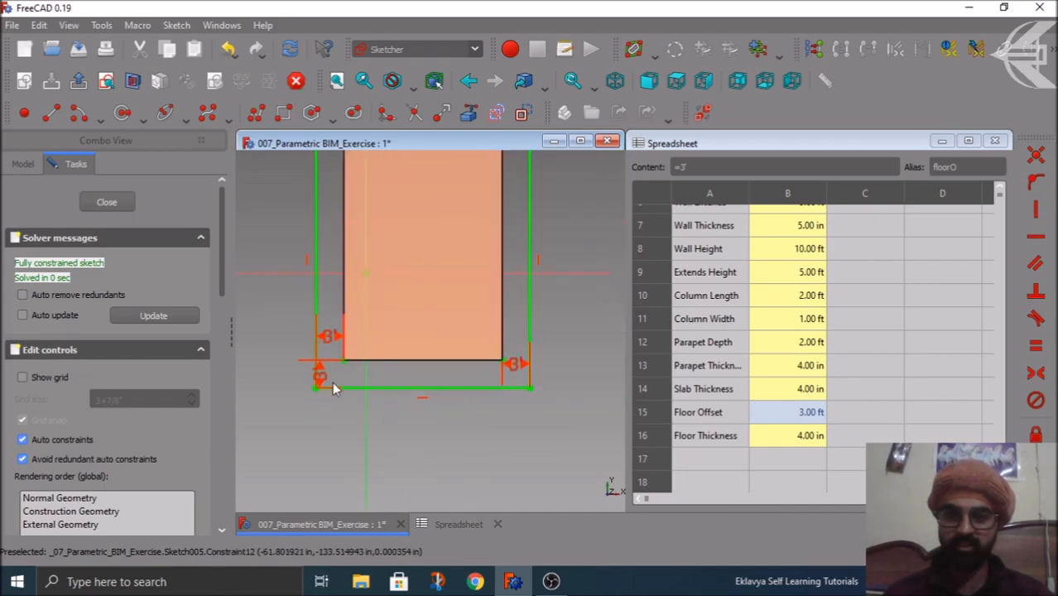
scroll(502, 370, "up", 4)
scroll(584, 400, "down", 4)
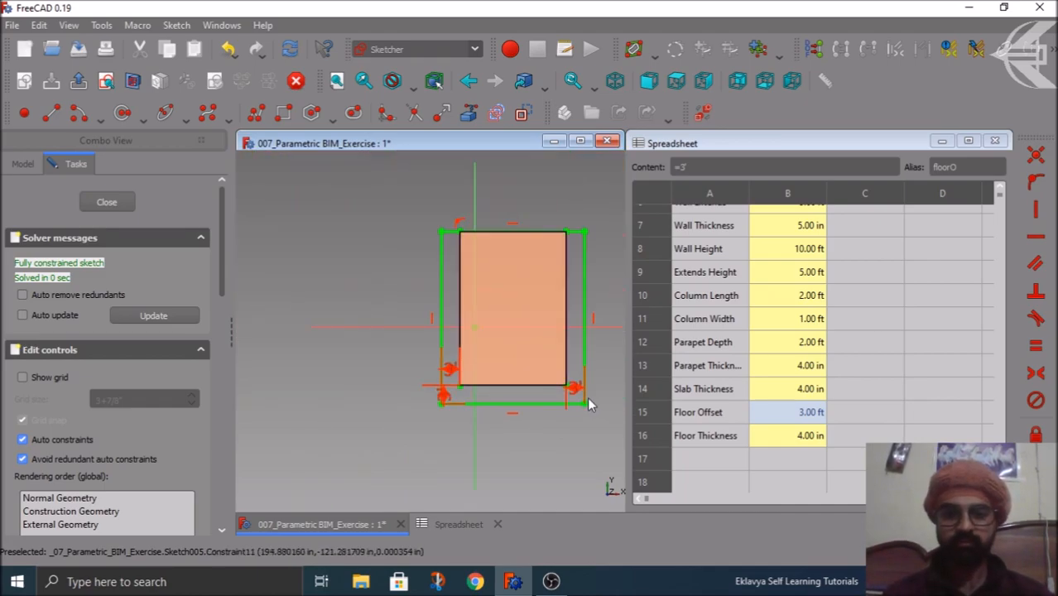
scroll(475, 384, "up", 4)
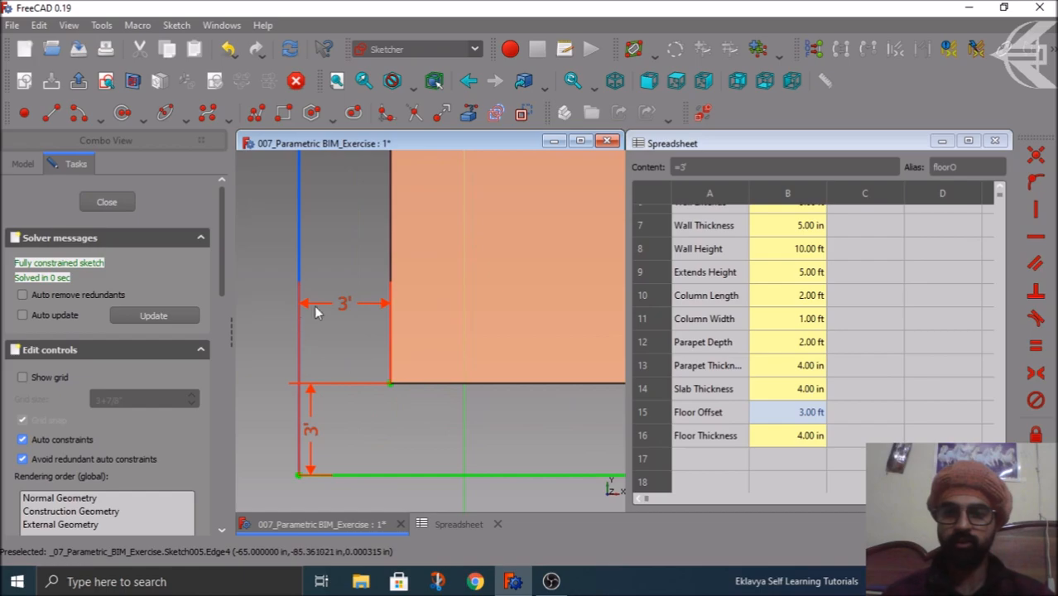
Link the left horizontal offset of the floor sketch to the formula Spreadsheet.floorO and copy that formula.
double_click(340, 302)
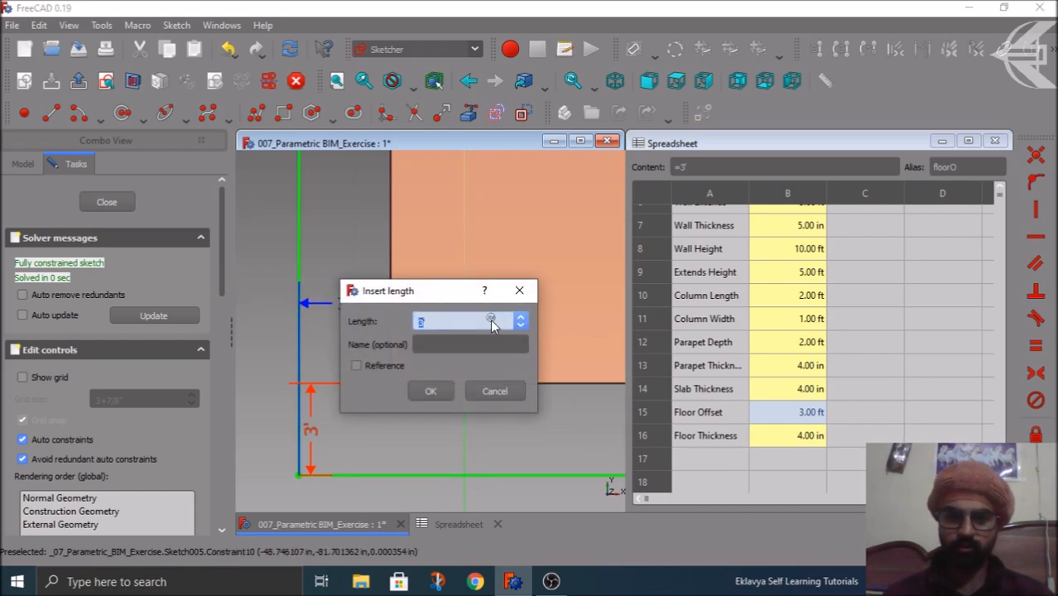
left_click(490, 319)
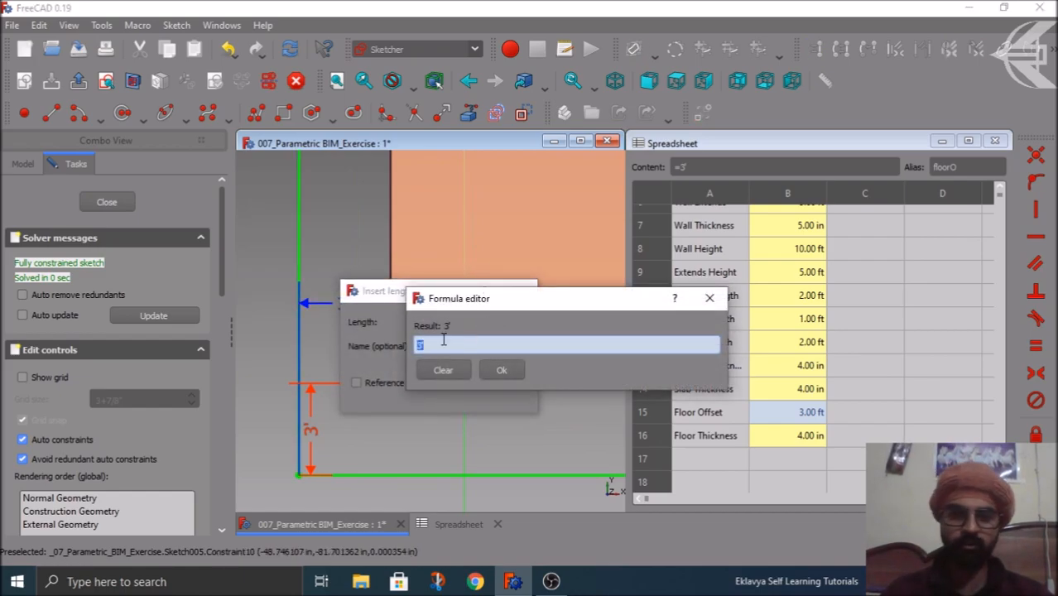
type("spre")
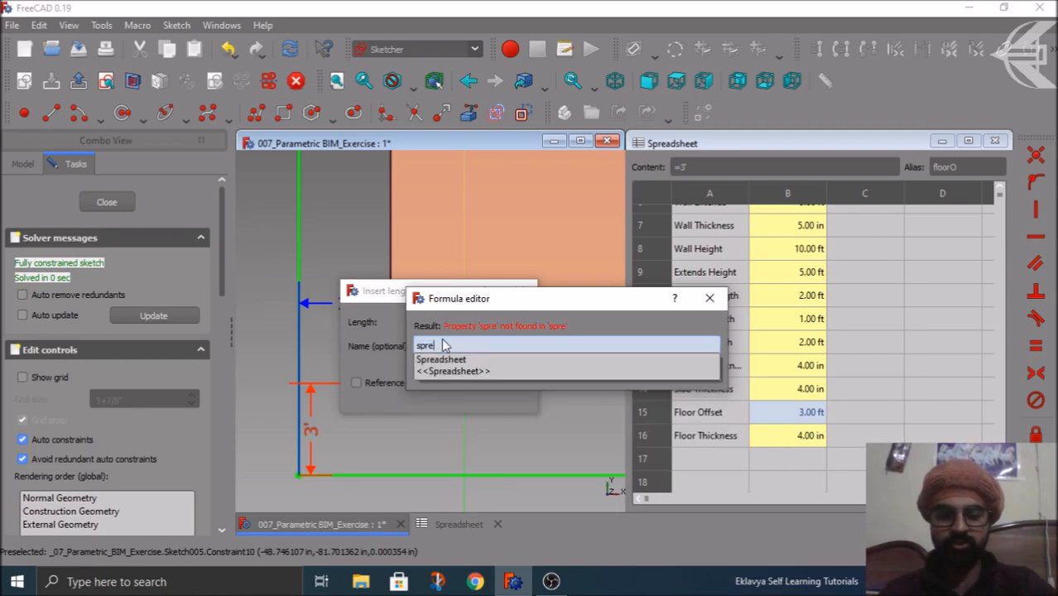
key("Down")
type(".fl")
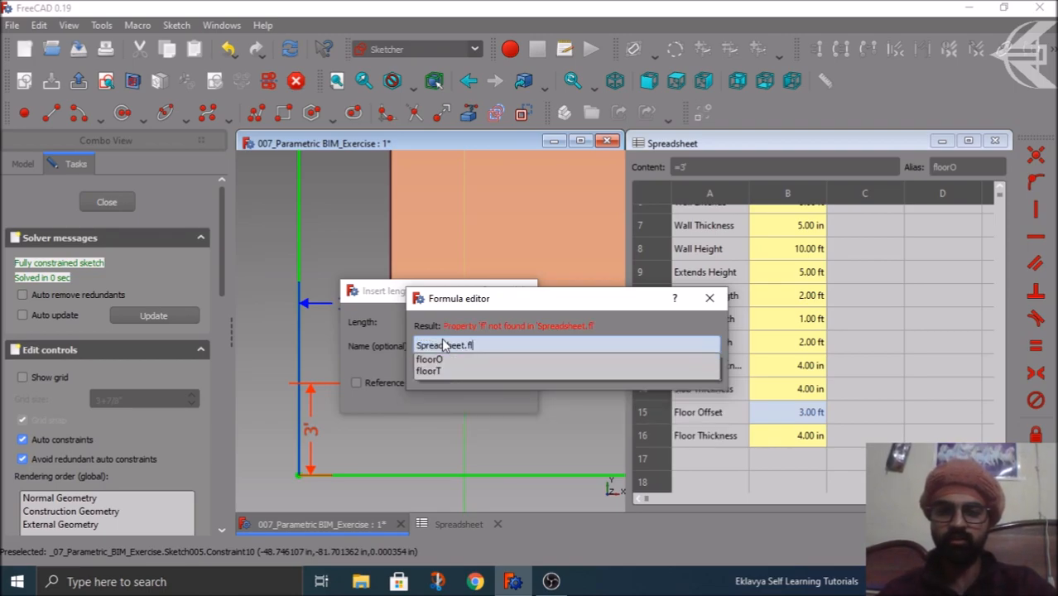
key("Down")
key("Return")
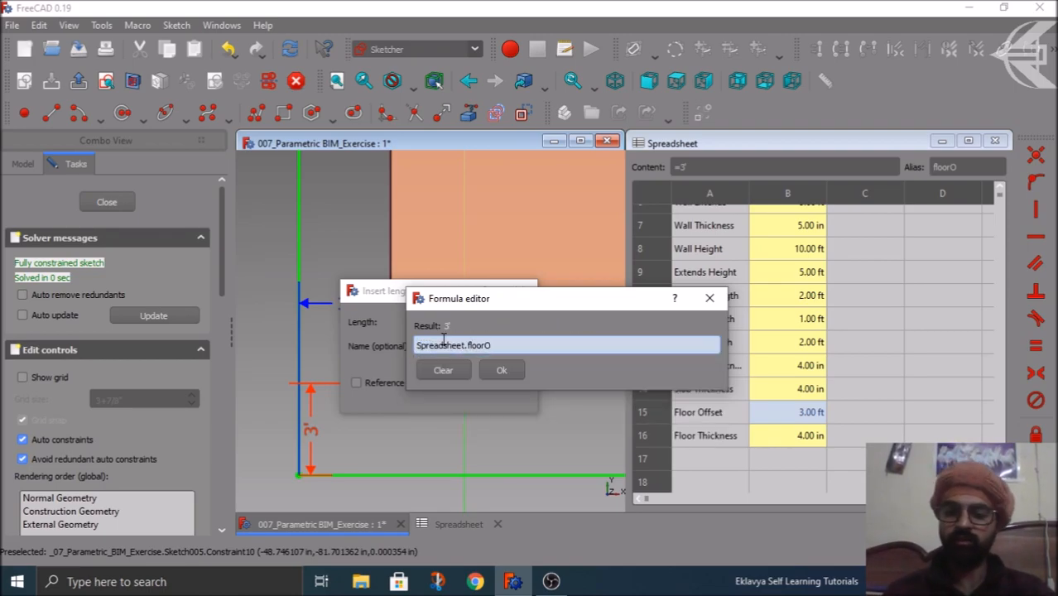
key("ctrl+a")
key("ctrl+c")
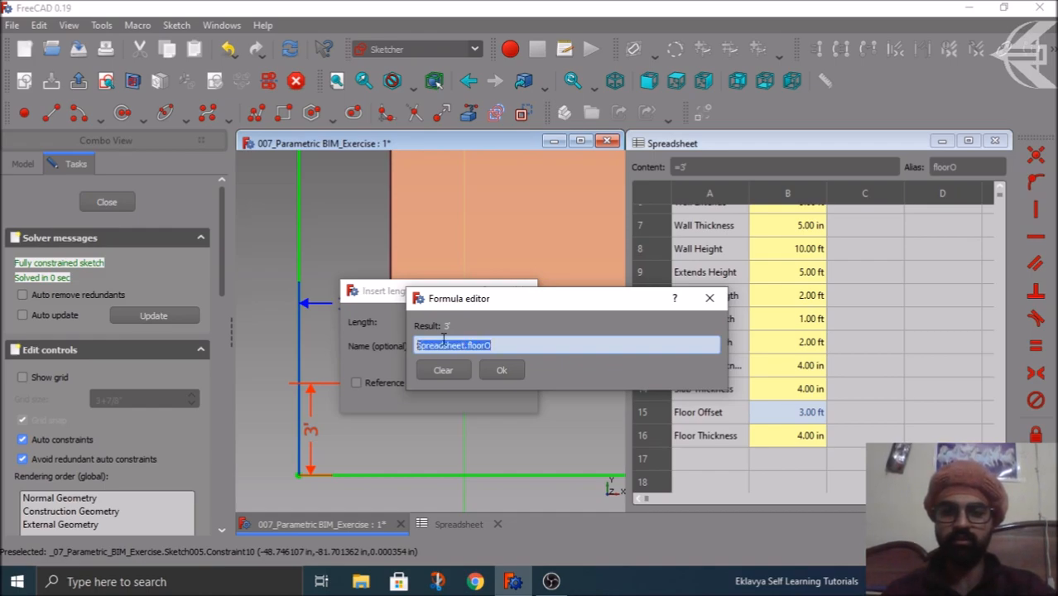
left_click(500, 370)
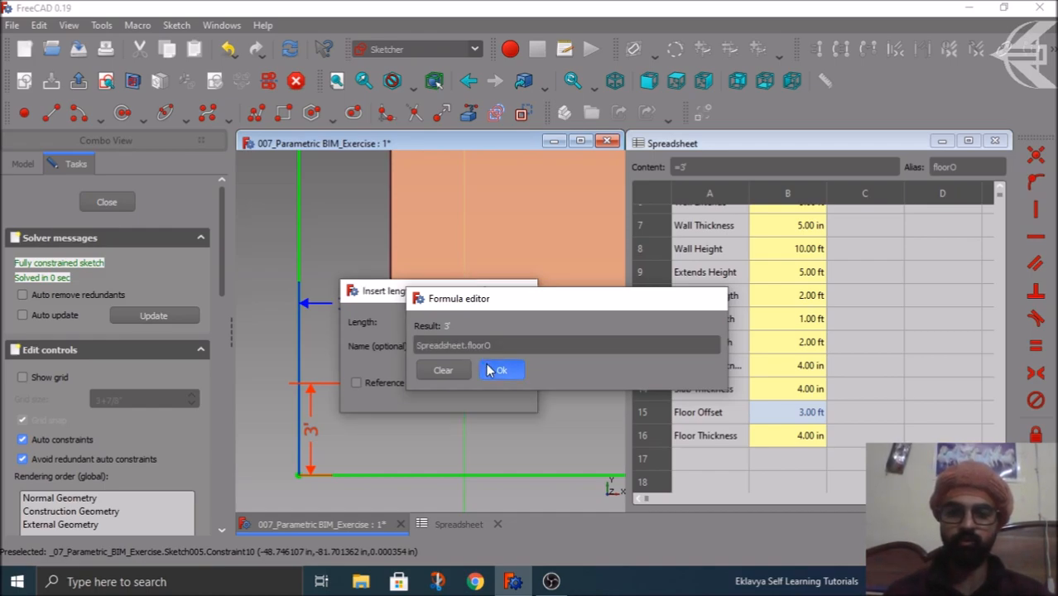
left_click(446, 391)
Link the vertical offset at the floor sketch's lower-left corner to the copied formula Spreadsheet.floorO.
double_click(314, 427)
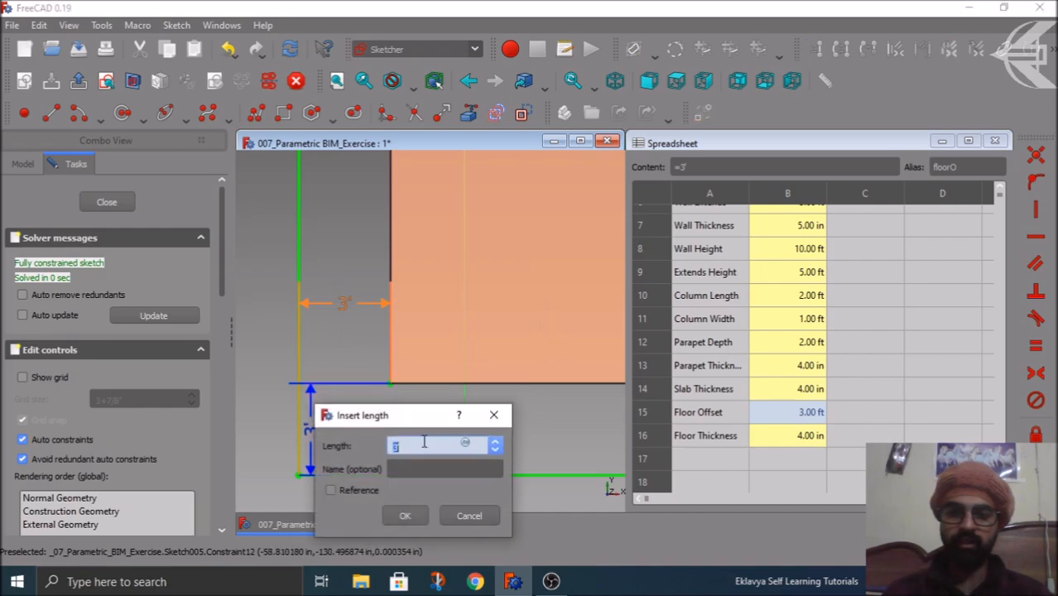
left_click(464, 443)
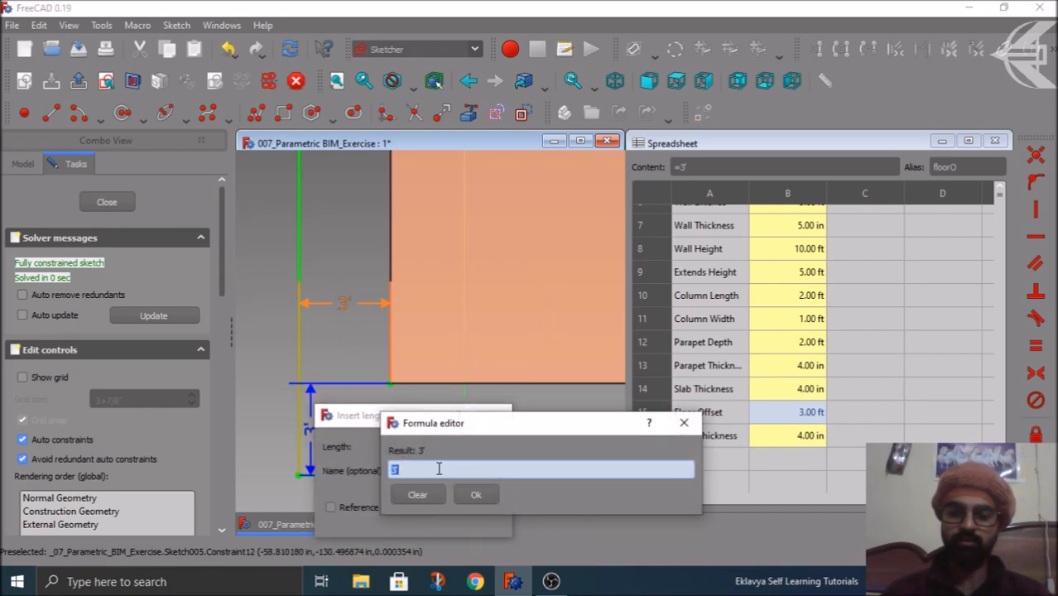
key("ctrl+v")
key("Return")
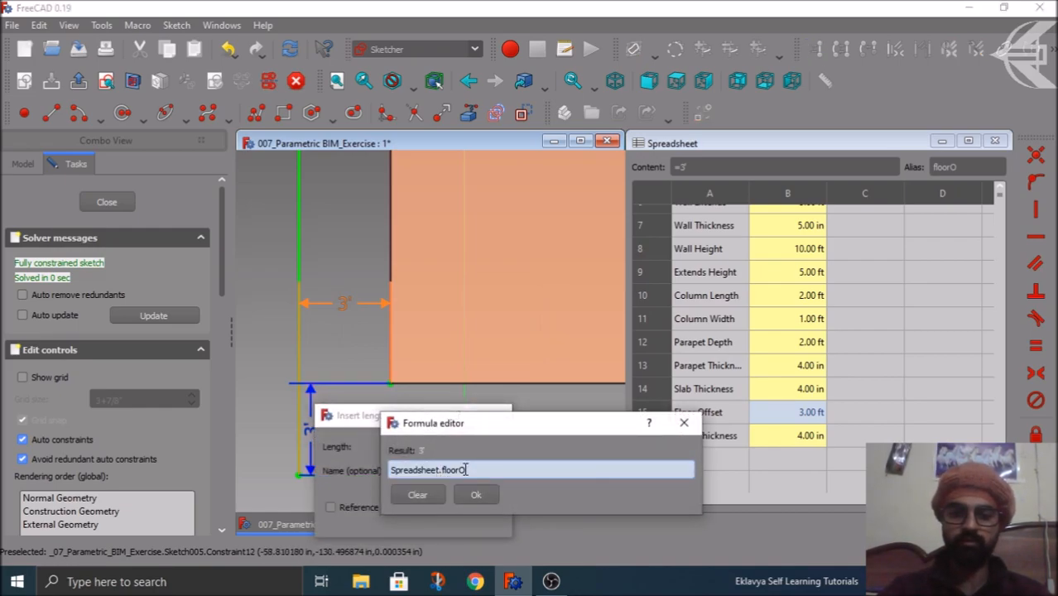
left_click(473, 493)
Link the horizontal offset at the floor sketch's lower-right corner to the formula Spreadsheet.floorO and finish editing the sketch.
scroll(346, 456, "down", 10)
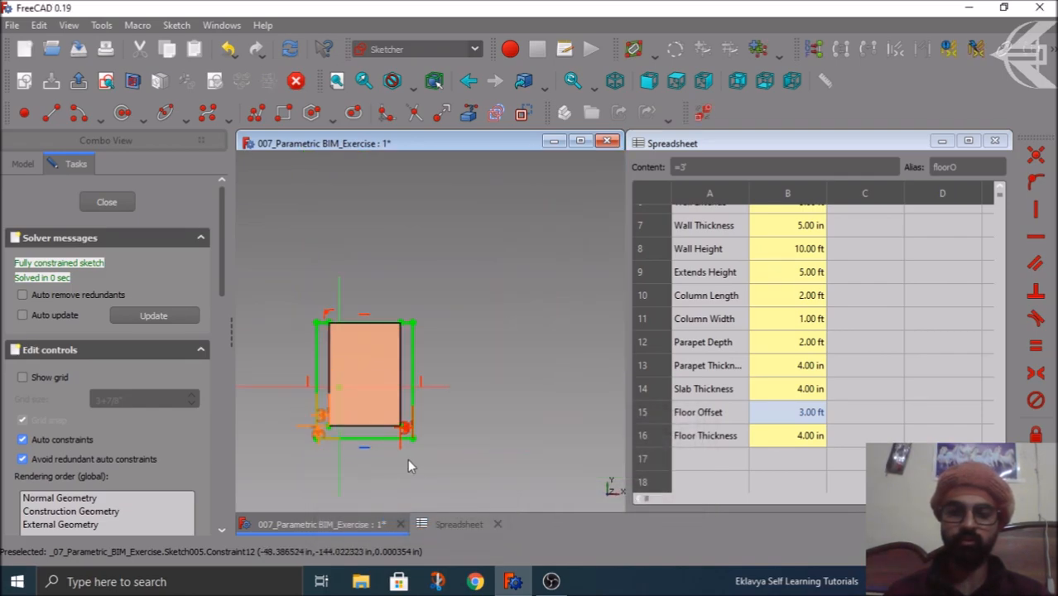
scroll(412, 438, "up", 10)
double_click(347, 364)
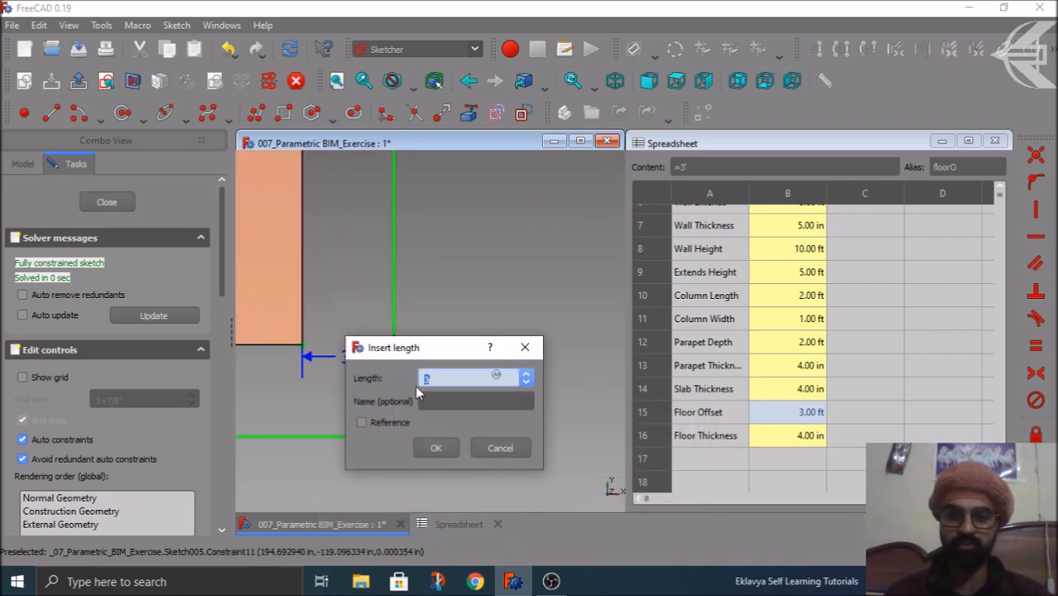
left_click(495, 377)
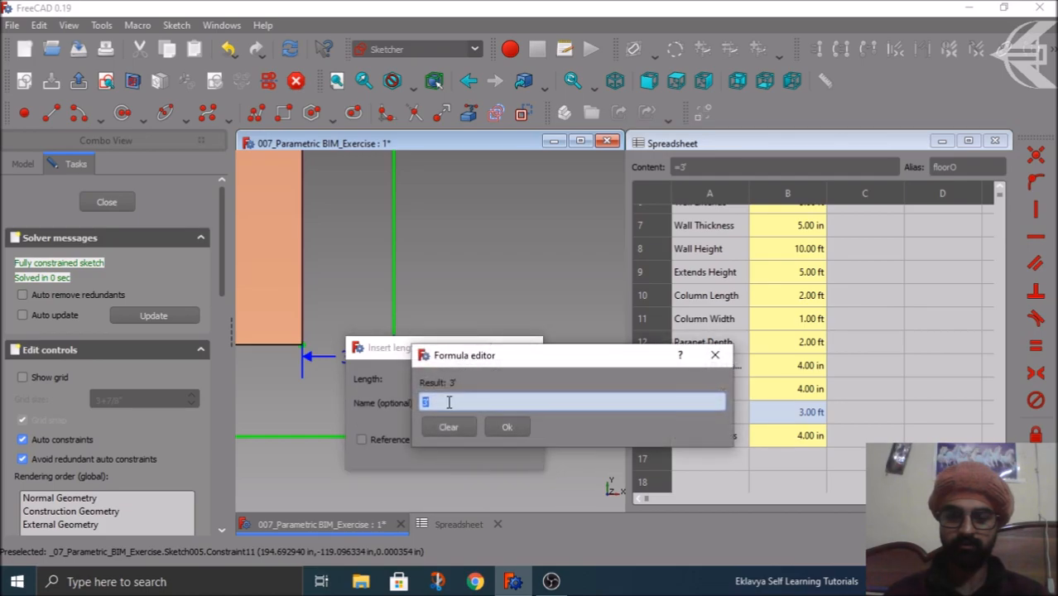
type("Spreadsheet.floorO")
key("Return")
left_click(507, 428)
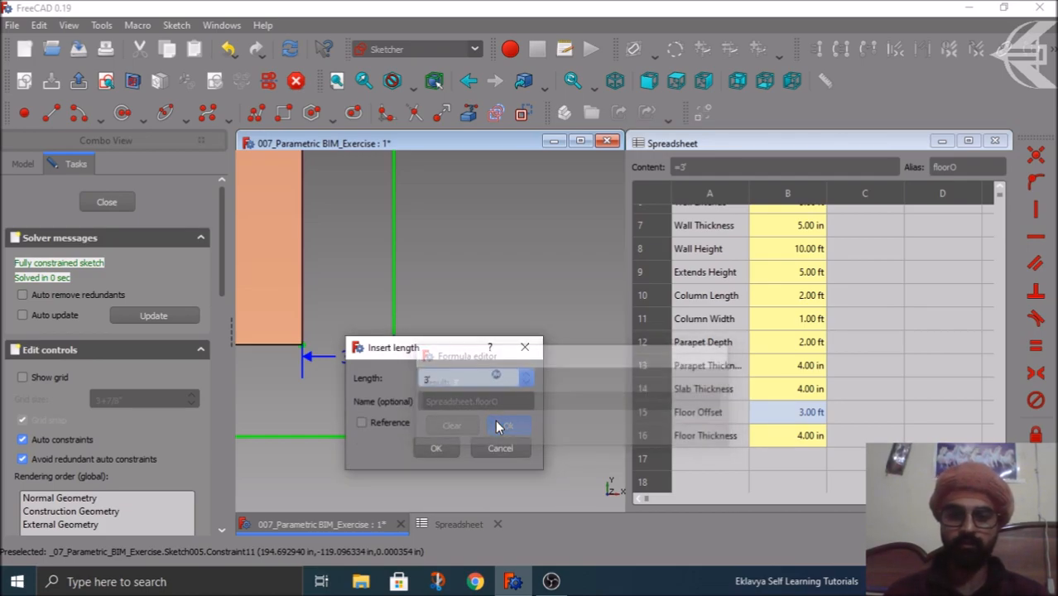
left_click(432, 447)
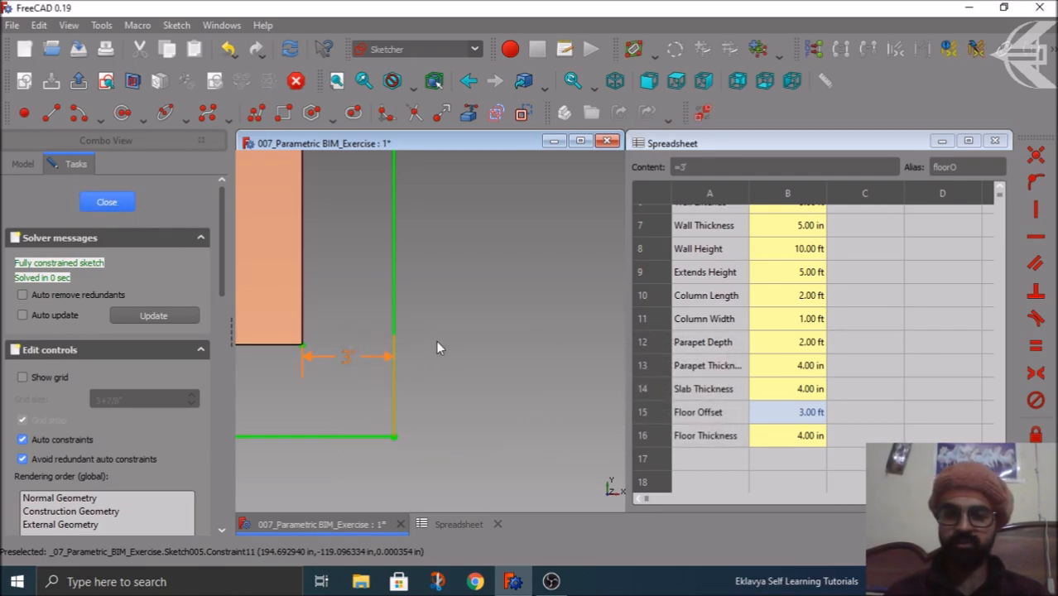
key("Escape")
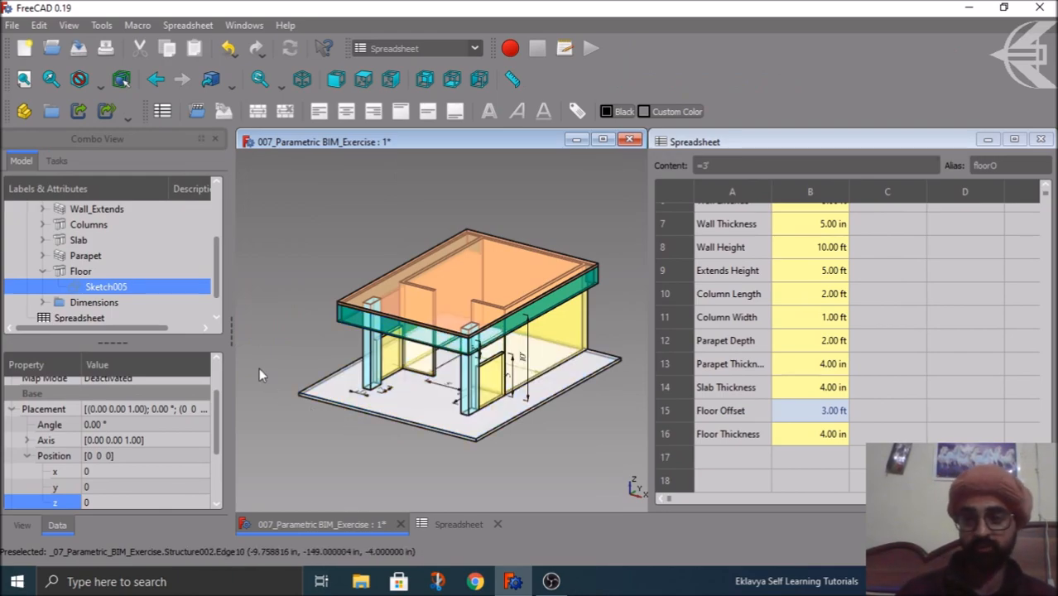
Link the Height property of the Floor structure to the floor thickness parameter with the formula Spreadsheet.floorT.
left_click(80, 270)
left_click(42, 271)
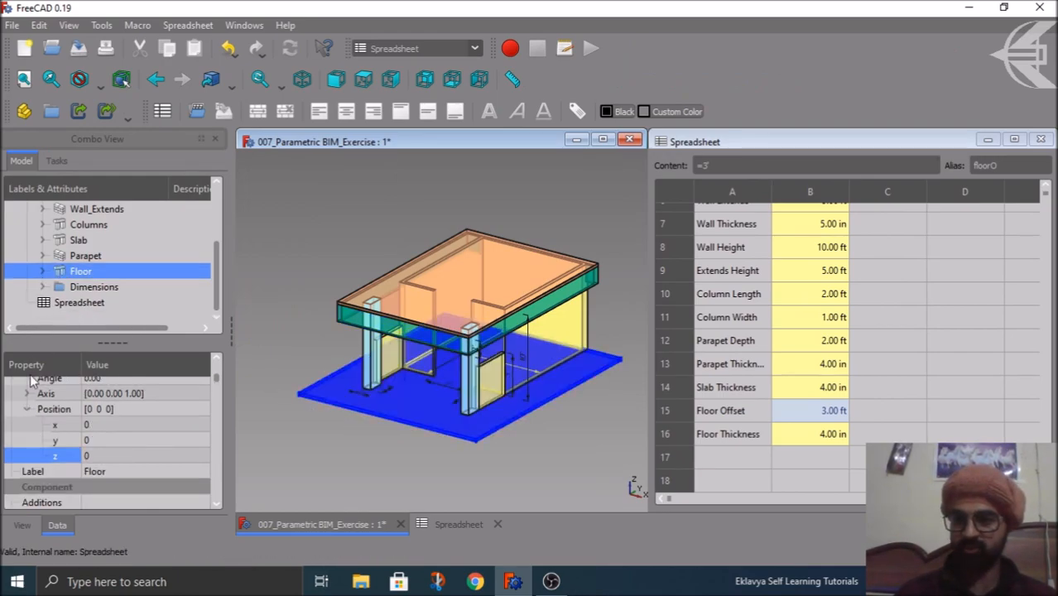
left_click(27, 409)
scroll(38, 469, "down", 6)
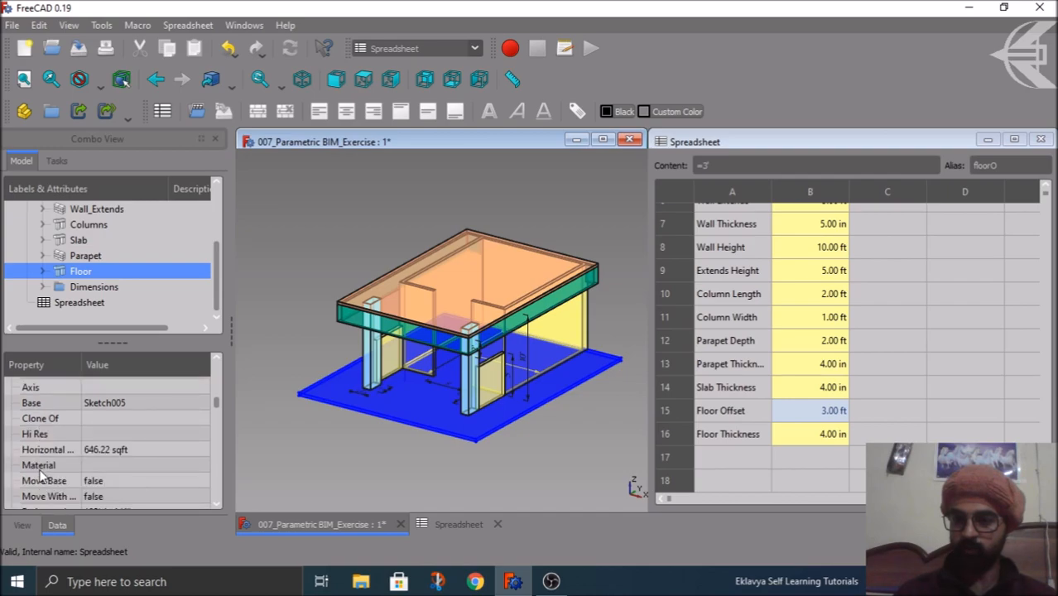
scroll(40, 468, "down", 8)
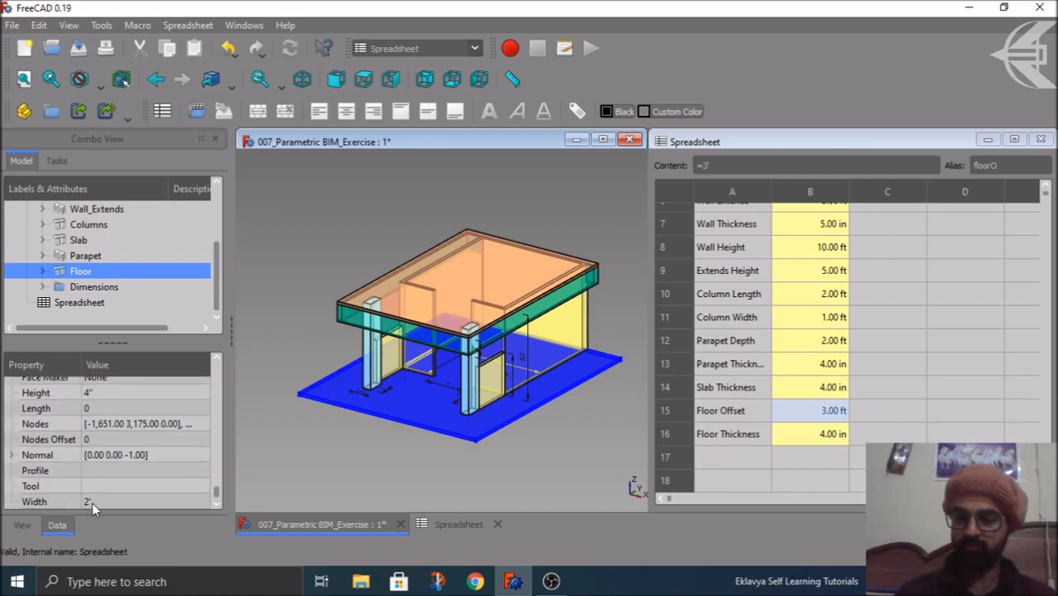
scroll(43, 410, "up", 2)
left_click(117, 435)
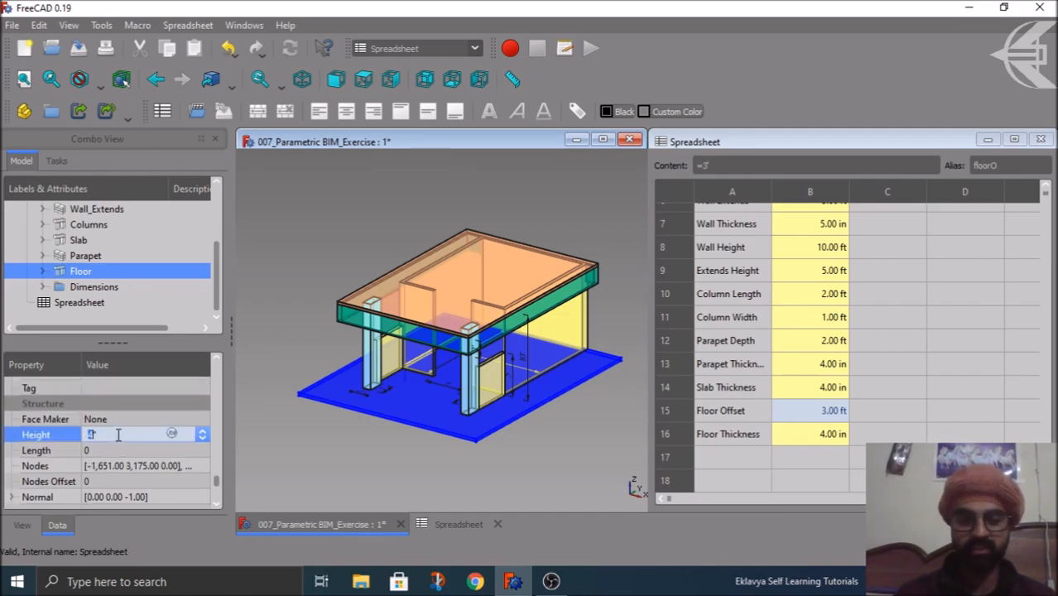
type("=")
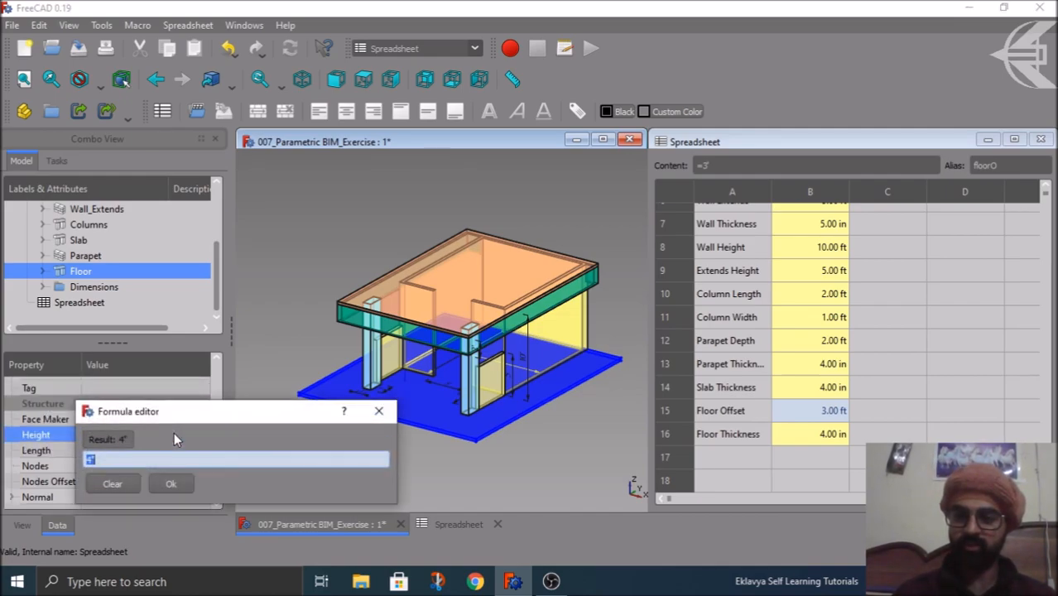
type("spr")
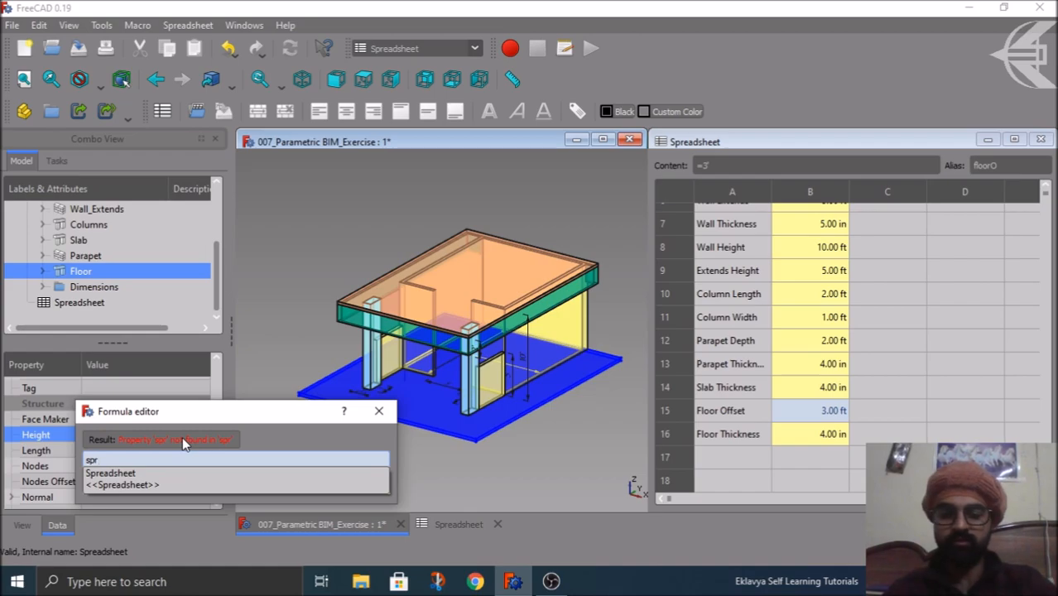
key("Down")
type(".f")
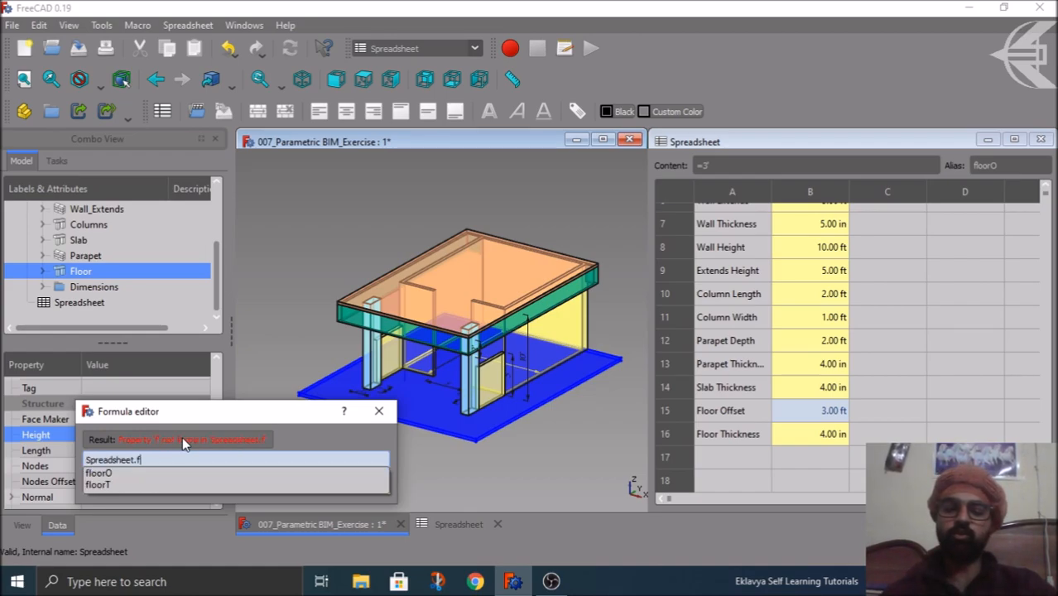
key("Down")
key("Down")
key("Return")
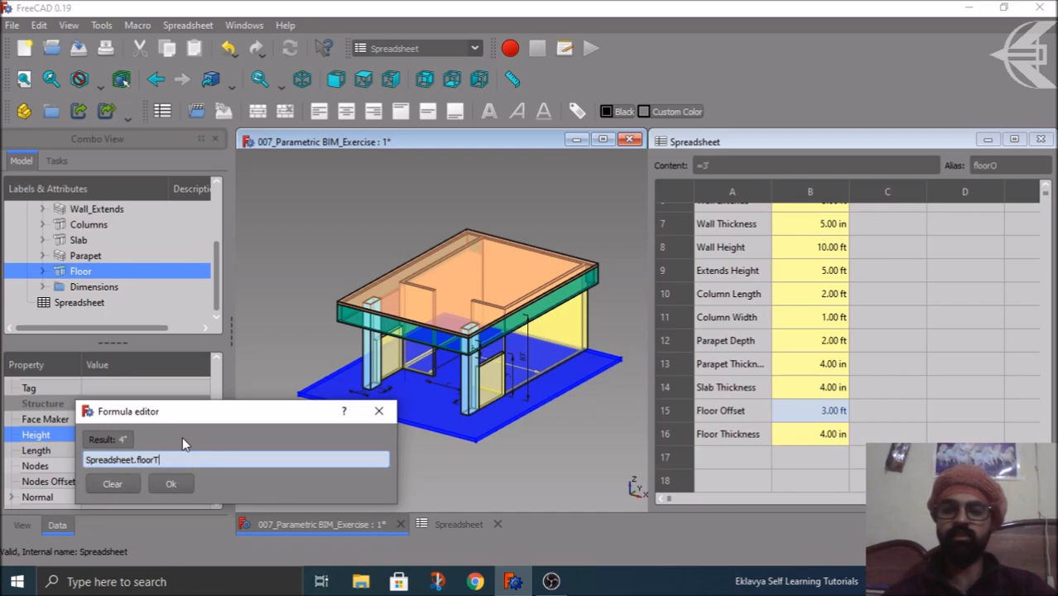
left_click(169, 483)
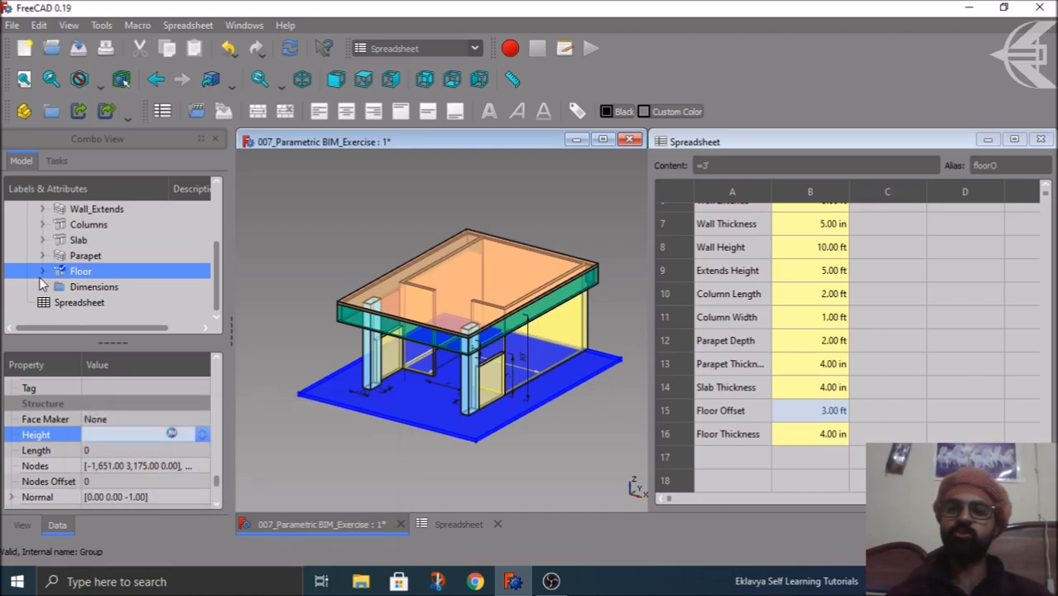
Collapse the Building group in the model tree and clear the selection.
scroll(44, 284, "up", 1)
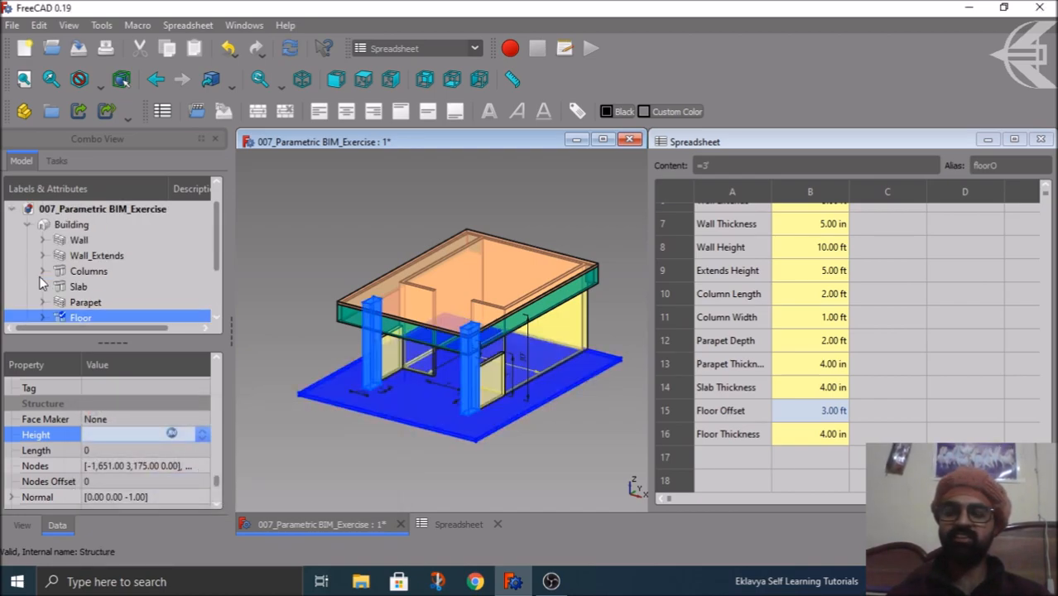
left_click(26, 224)
left_click(371, 235)
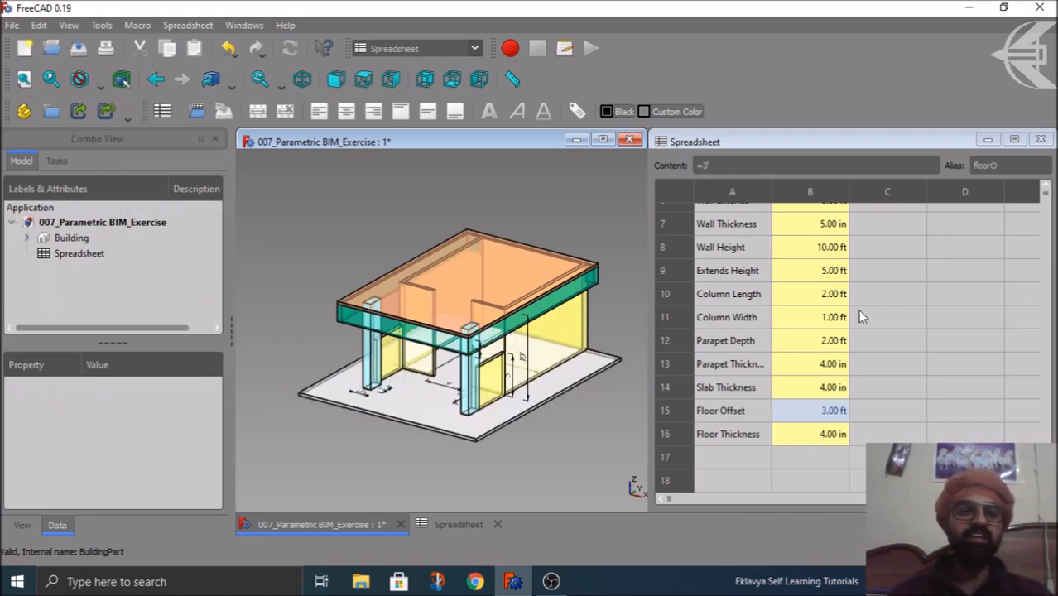
Set the Room Length parameter in the spreadsheet to 14 ft.
left_click(880, 322)
scroll(880, 327, "up", 2)
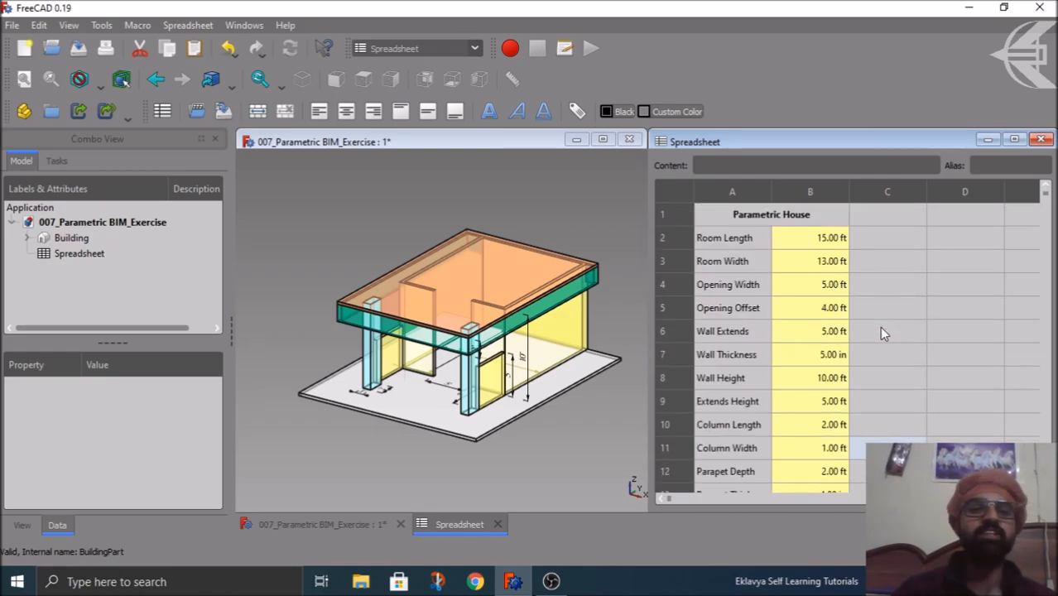
mouse_move(317, 283)
middle_mouse_down()
mouse_move(345, 303)
mouse_move(331, 275)
middle_mouse_up()
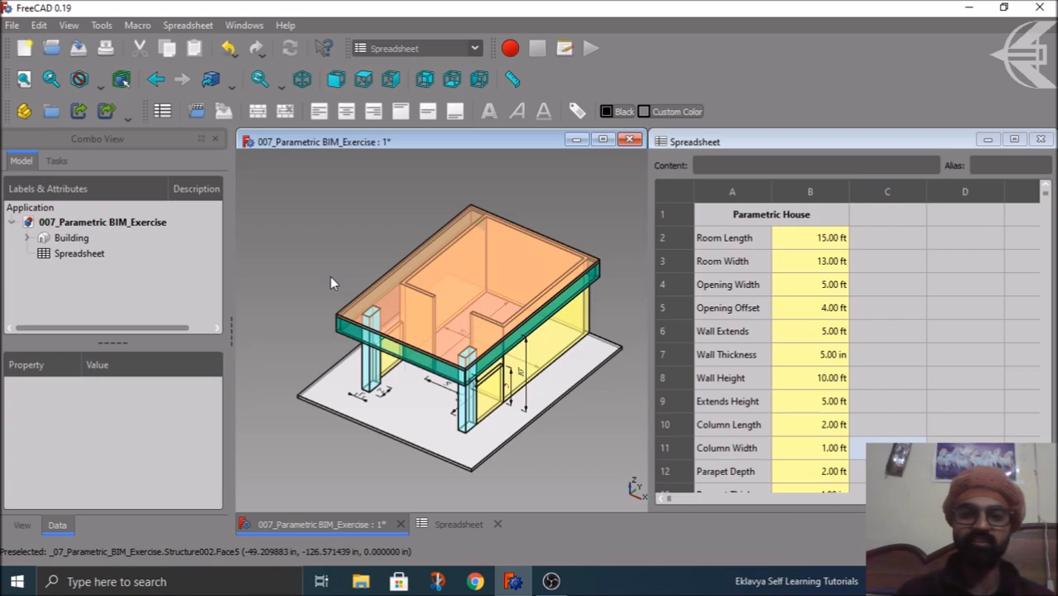
left_click(811, 245)
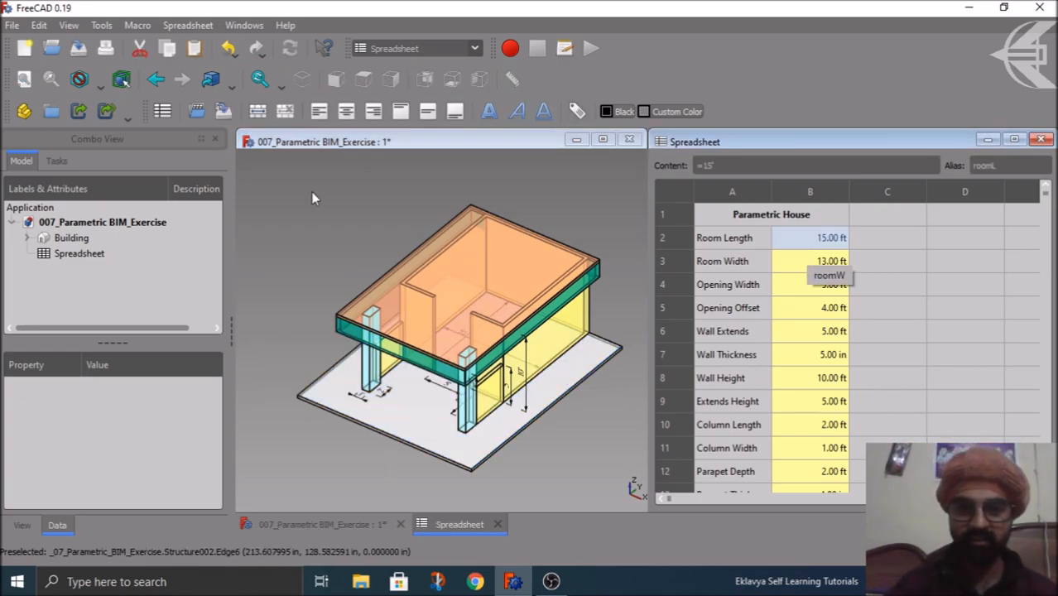
scroll(316, 199, "down", 2)
middle_click_drag(361, 370, 399, 421)
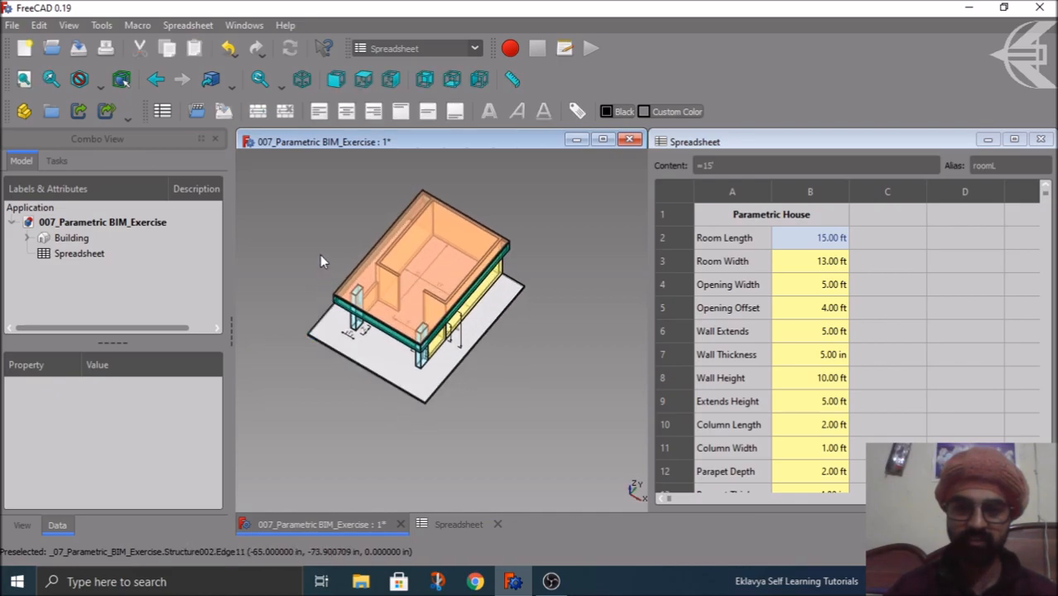
left_click(779, 266)
left_click(794, 243)
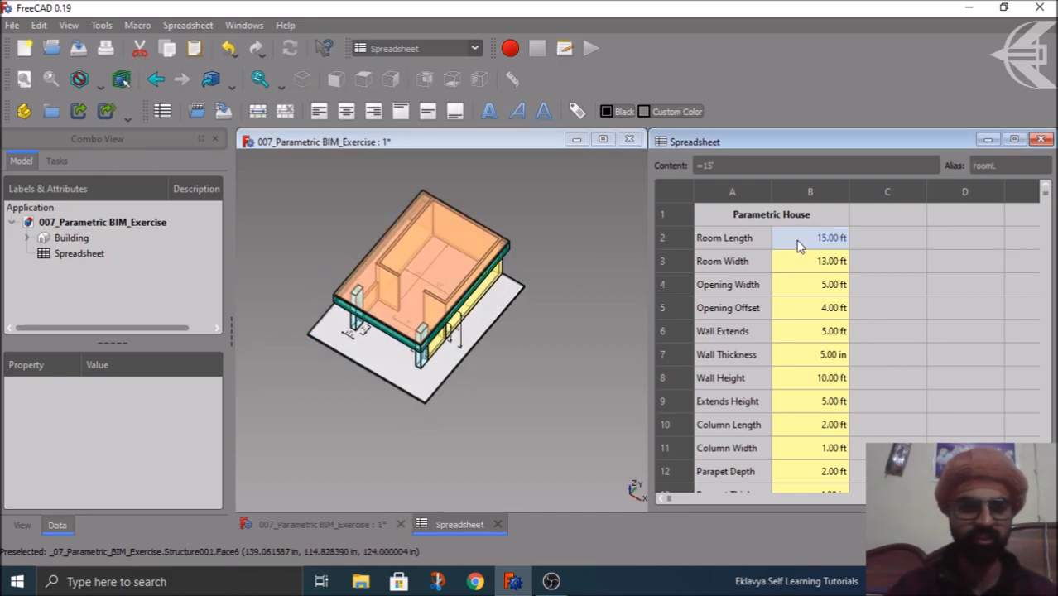
type("14")
key("Return")
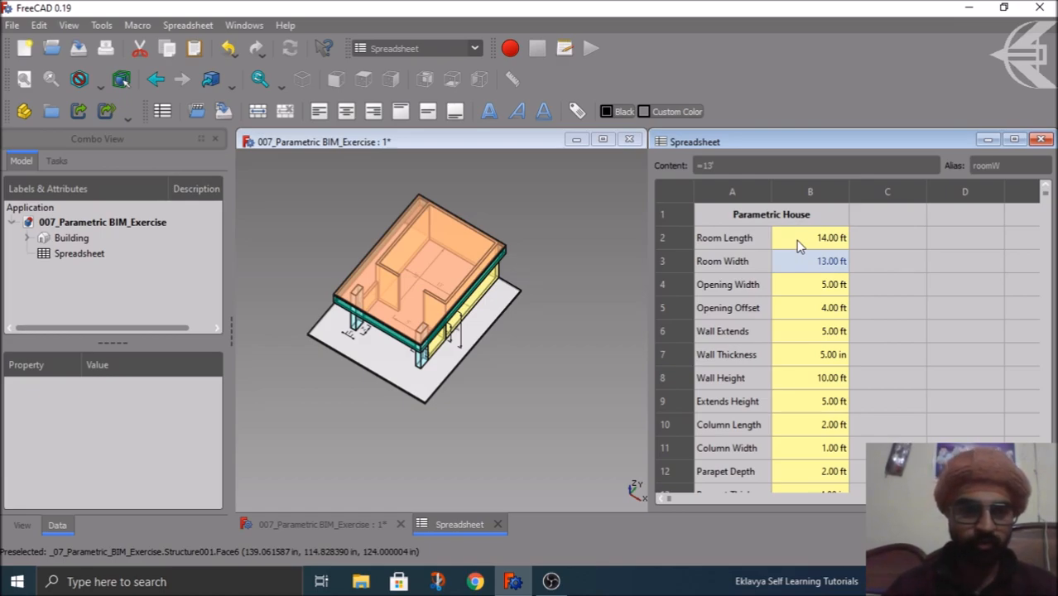
Set the Room Width parameter in the spreadsheet to 15 ft.
type("15")
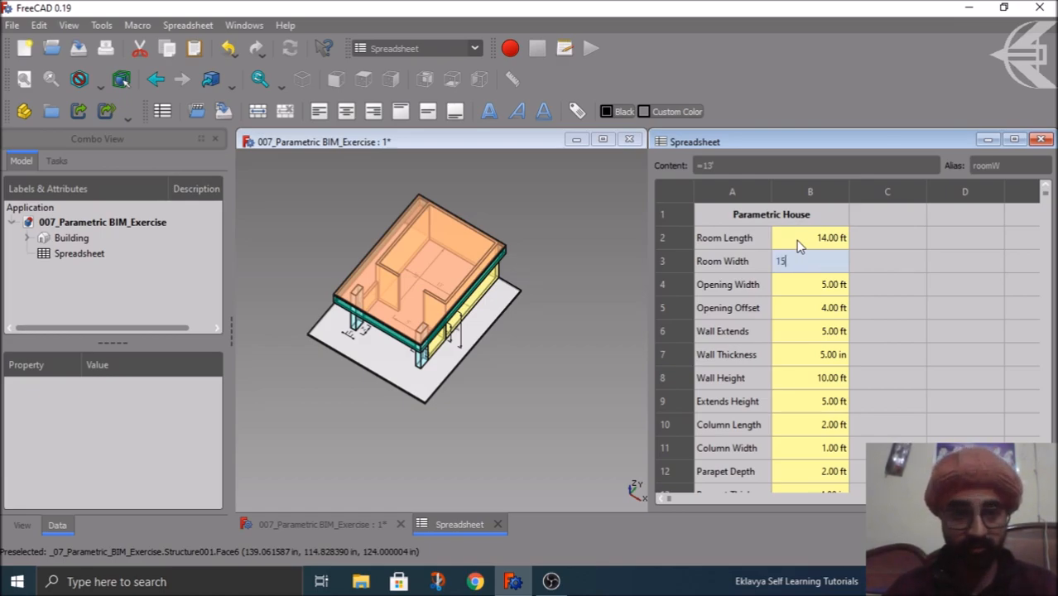
type("'")
key("Return")
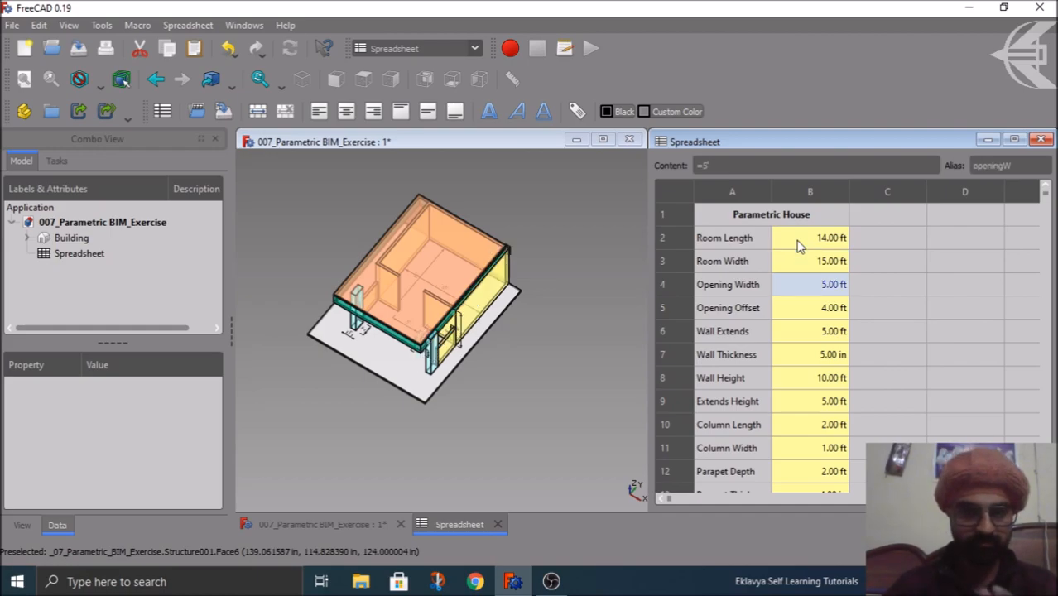
Open the Floor's base sketch, Sketch005, examine its offset constraints around the slab outline, and close it.
middle_click_drag(453, 444, 550, 381)
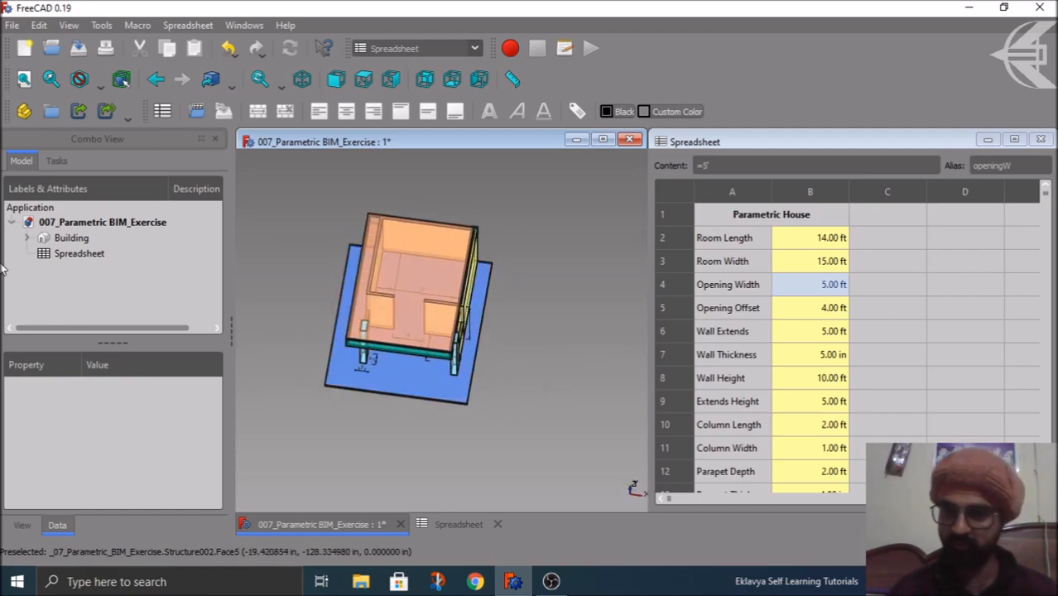
left_click(27, 237)
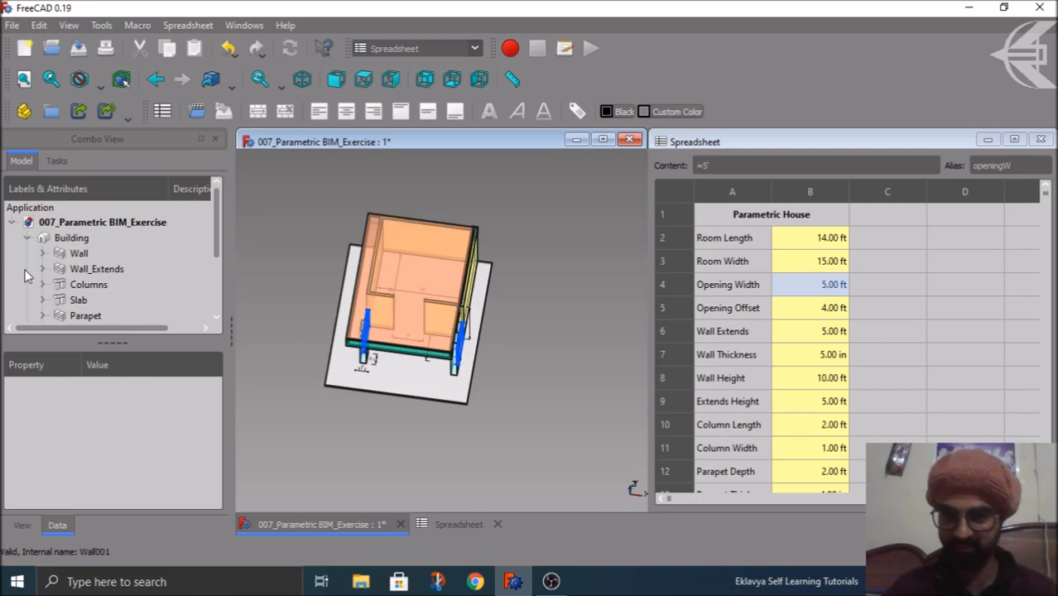
scroll(28, 267, "down", 1)
left_click(37, 286)
left_click(44, 286)
double_click(76, 302)
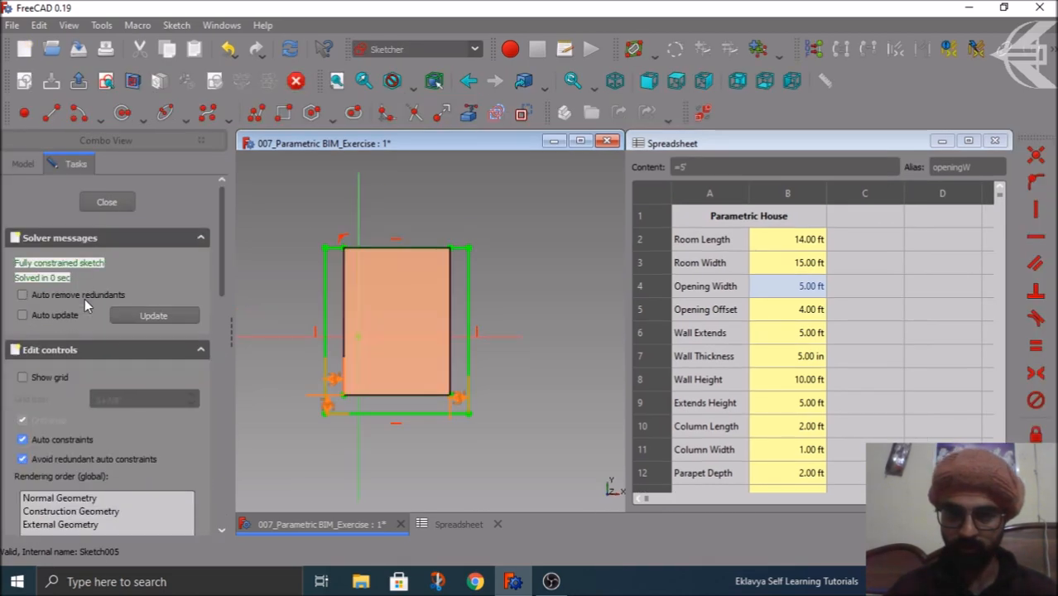
scroll(435, 404, "up", 4)
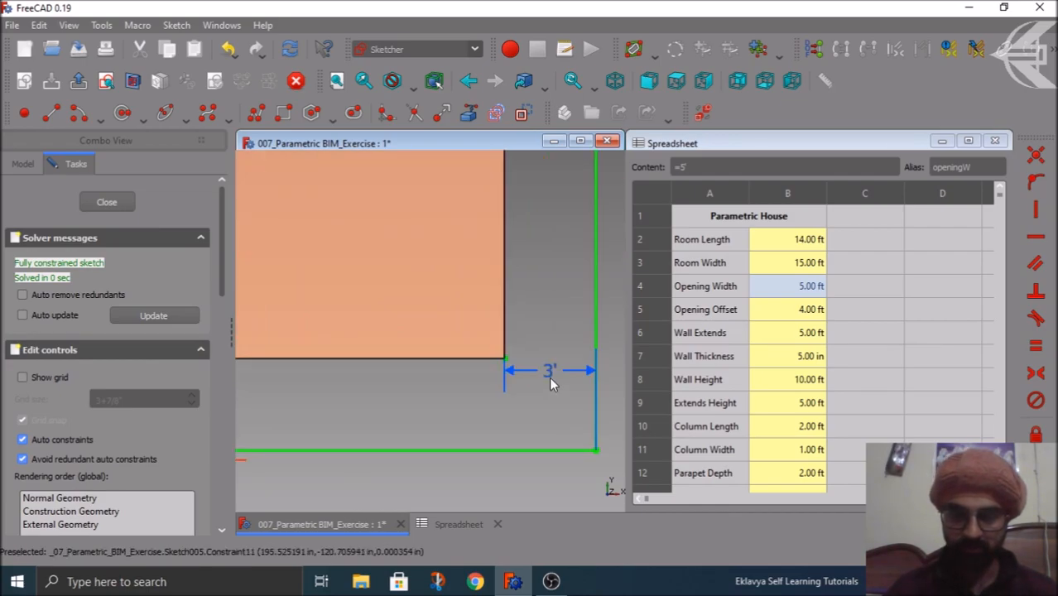
scroll(552, 383, "down", 4)
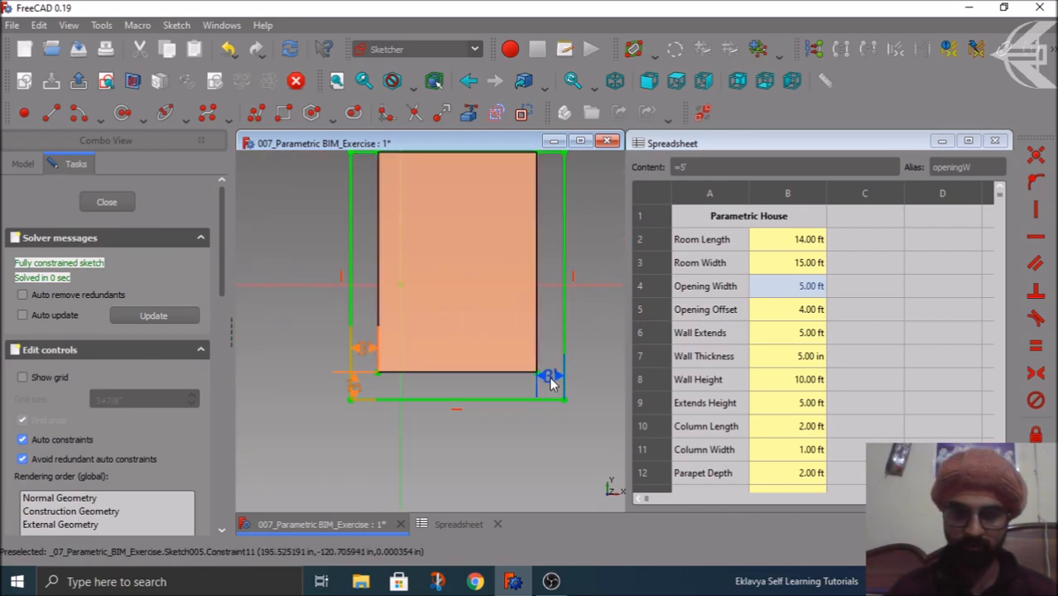
scroll(712, 382, "down", 2)
scroll(711, 382, "up", 1)
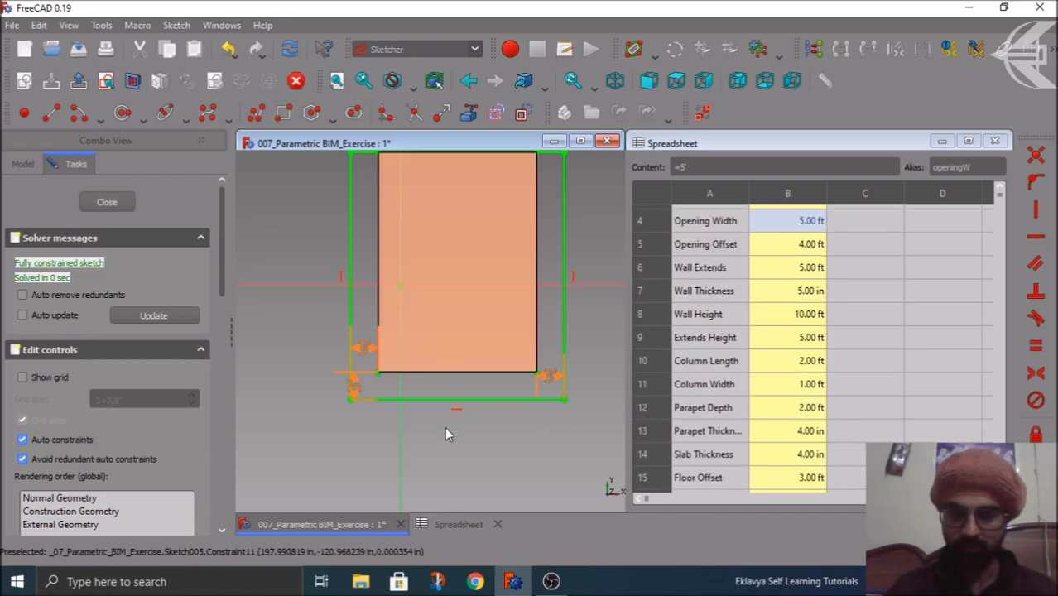
scroll(445, 426, "down", 2)
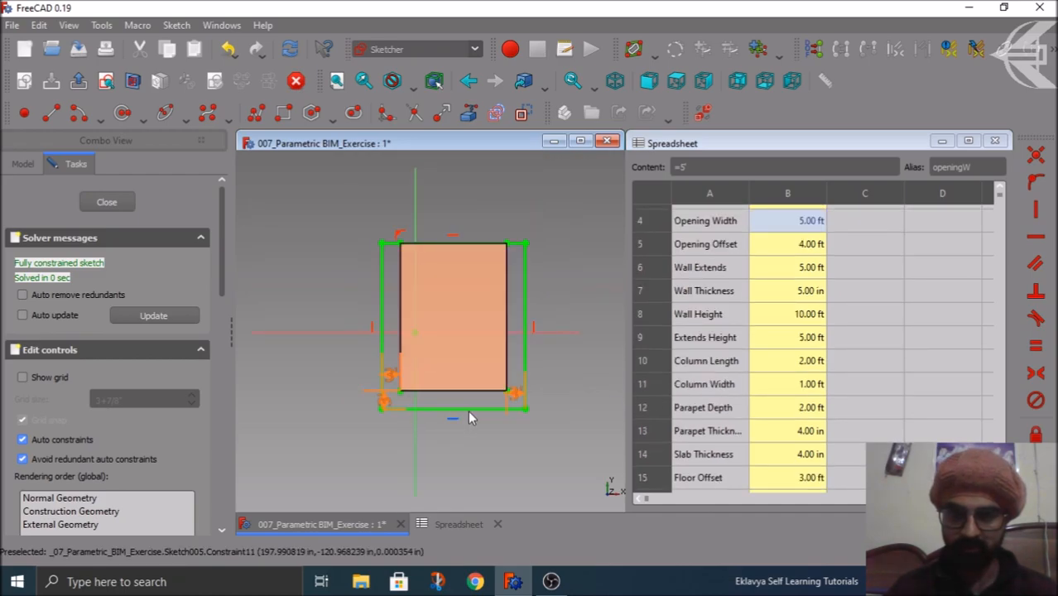
left_click(105, 203)
Set the Opening Width parameter in the spreadsheet to 4 ft.
mouse_move(498, 370)
middle_mouse_down()
mouse_move(529, 310)
mouse_move(558, 297)
mouse_move(496, 334)
mouse_move(499, 397)
mouse_move(537, 333)
mouse_move(499, 361)
mouse_move(559, 328)
mouse_move(562, 307)
mouse_move(531, 302)
mouse_move(500, 330)
middle_mouse_up()
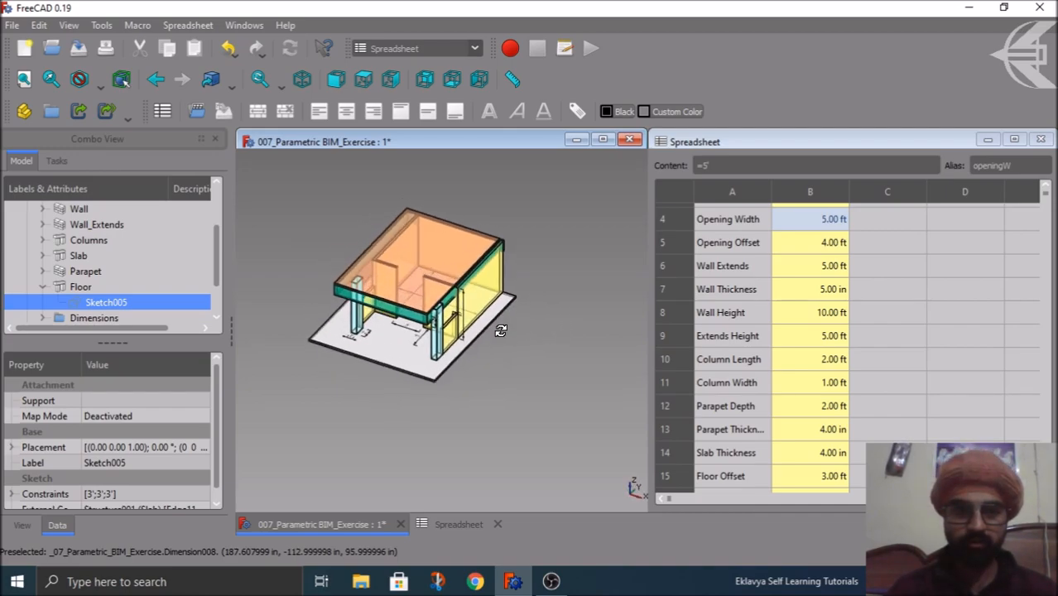
scroll(759, 318, "up", 2)
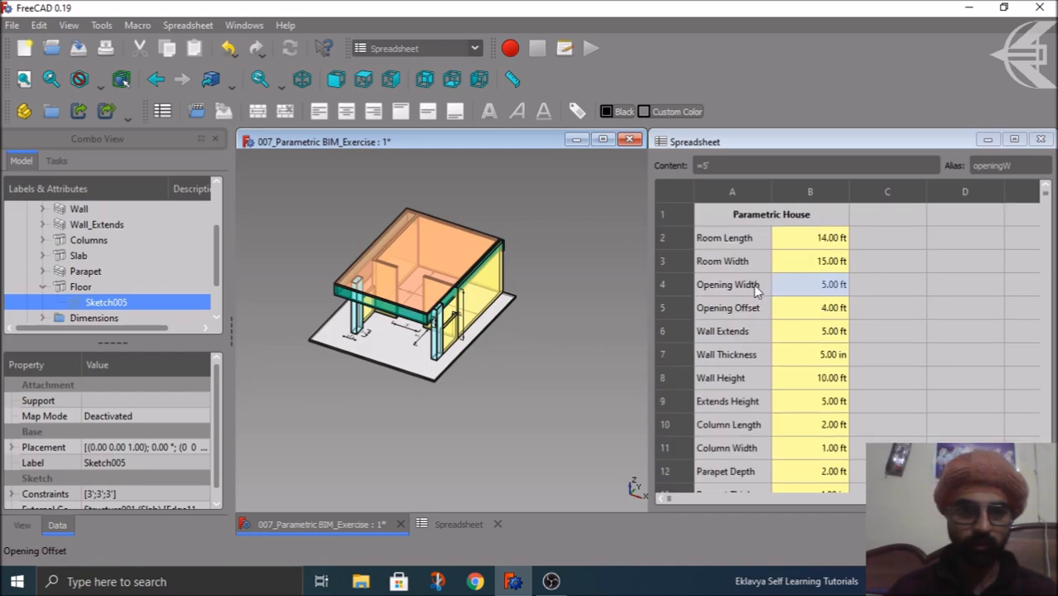
middle_click_drag(503, 404, 524, 404)
left_click(818, 304)
left_click(819, 287)
type("4")
key("Return")
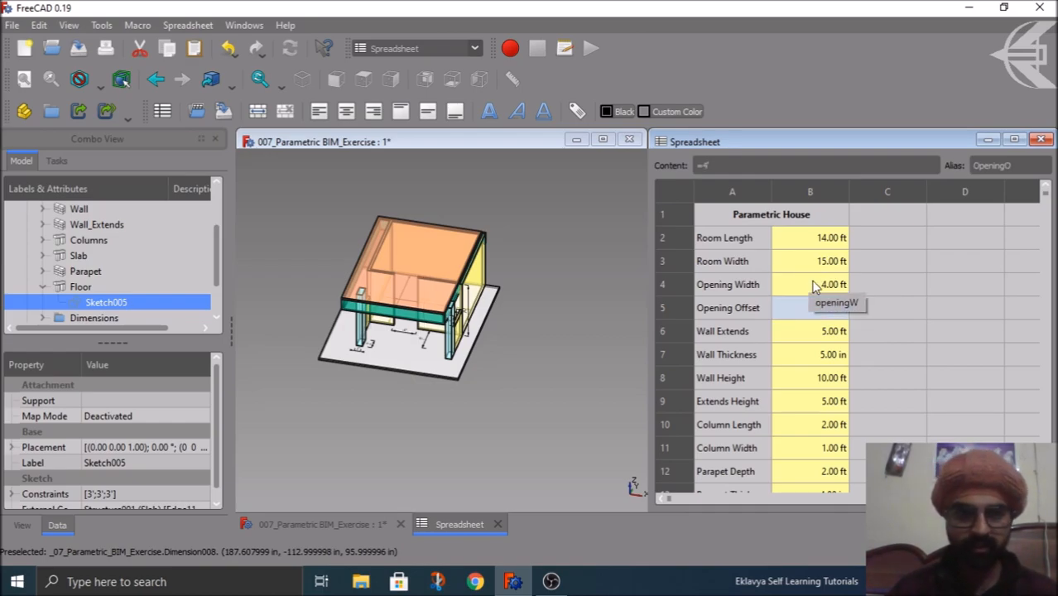
Set the Opening Offset parameter in the spreadsheet to 3 ft and inspect the opening in the model.
type("3")
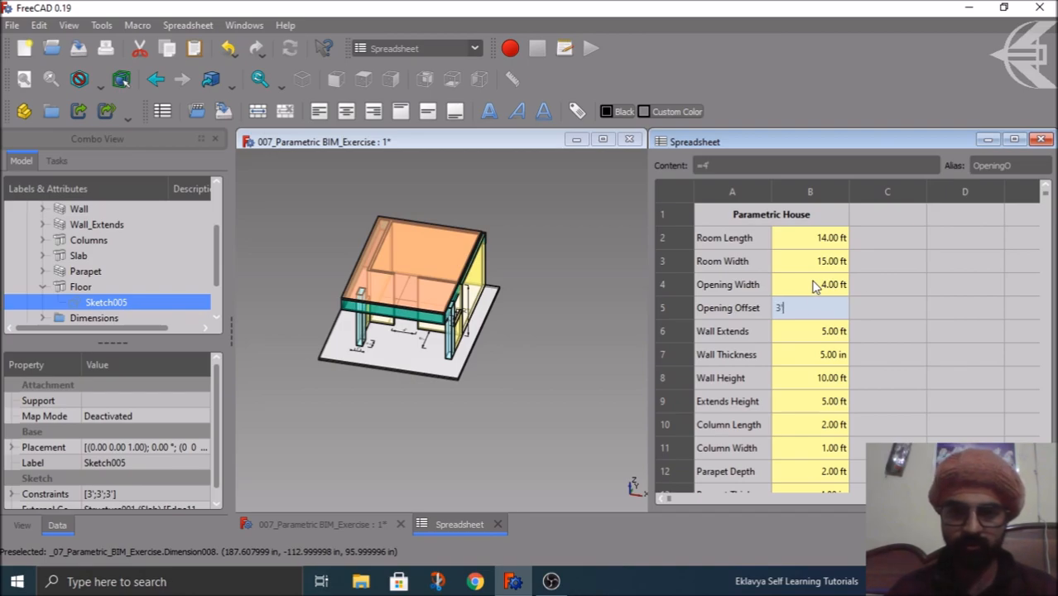
key("Return")
scroll(369, 258, "up", 3)
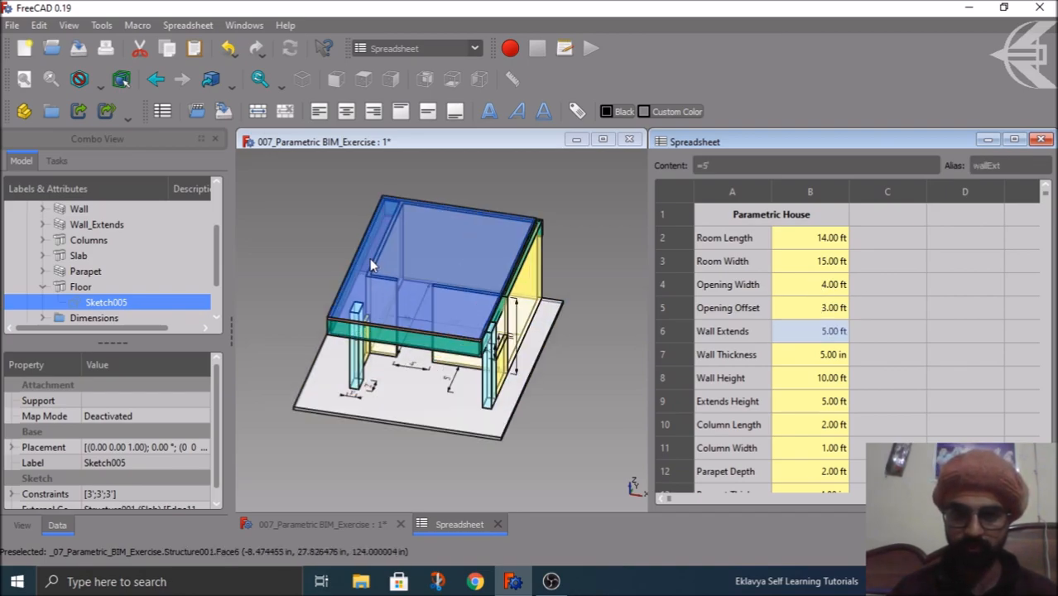
scroll(381, 294, "up", 2)
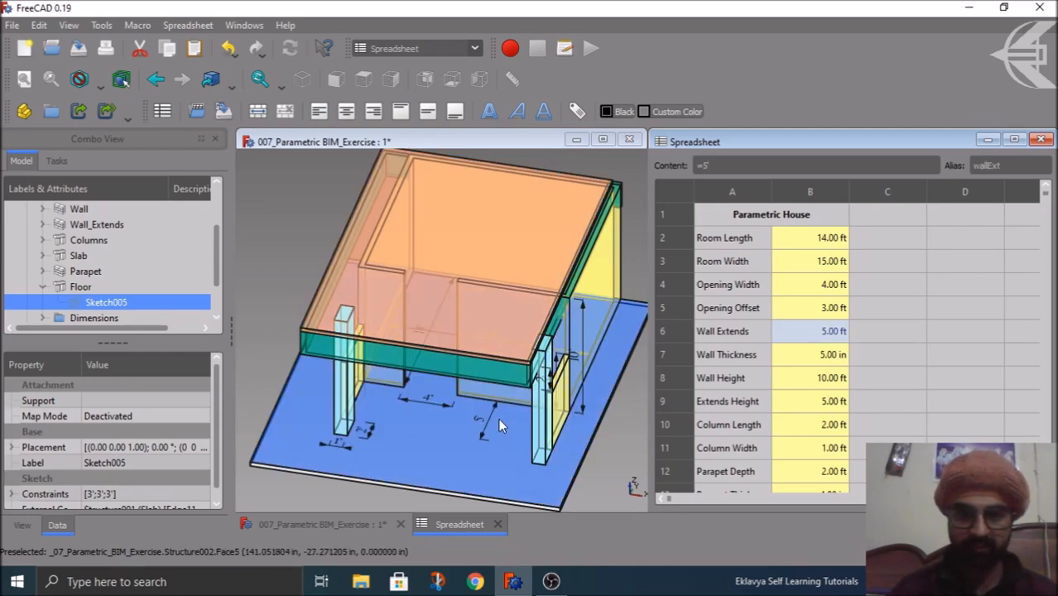
scroll(425, 393, "down", 2)
middle_click_drag(426, 393, 574, 439)
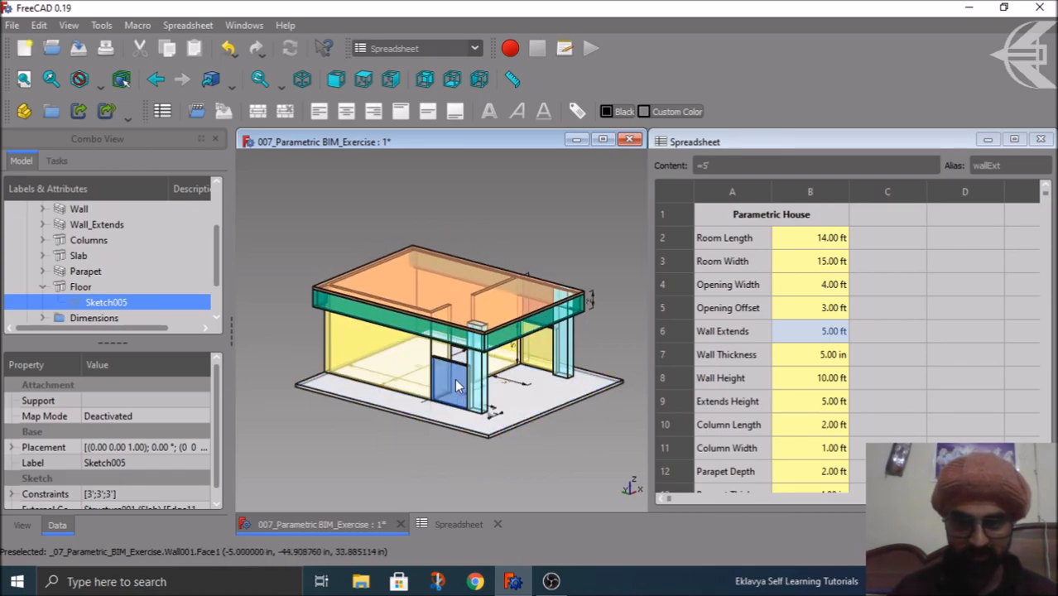
Set the Wall Extends parameter in the spreadsheet to 6 ft.
left_click(543, 355)
left_click(552, 424)
left_click(822, 373)
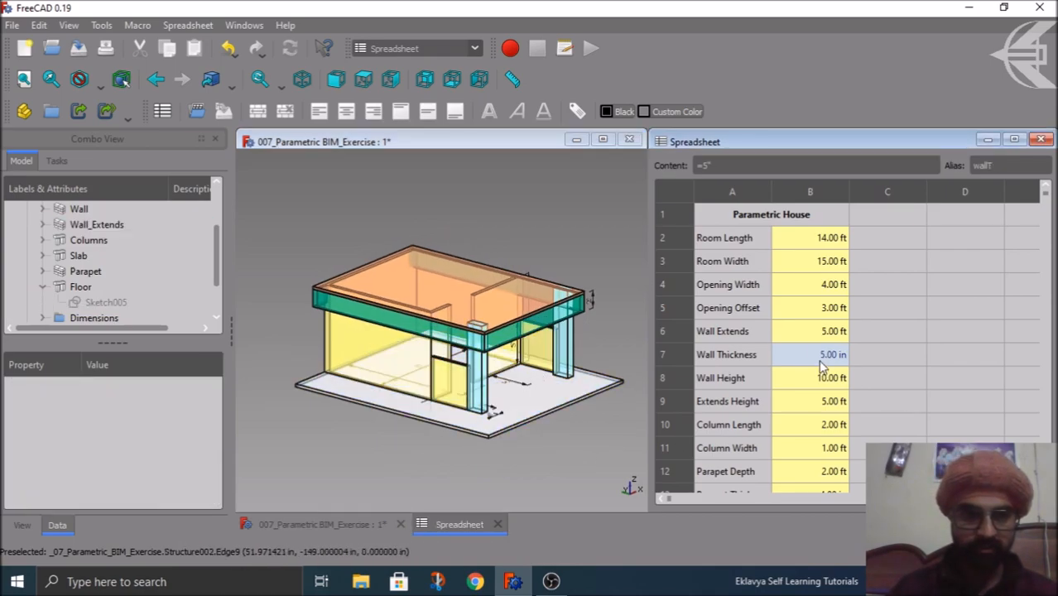
left_click(811, 335)
type("6")
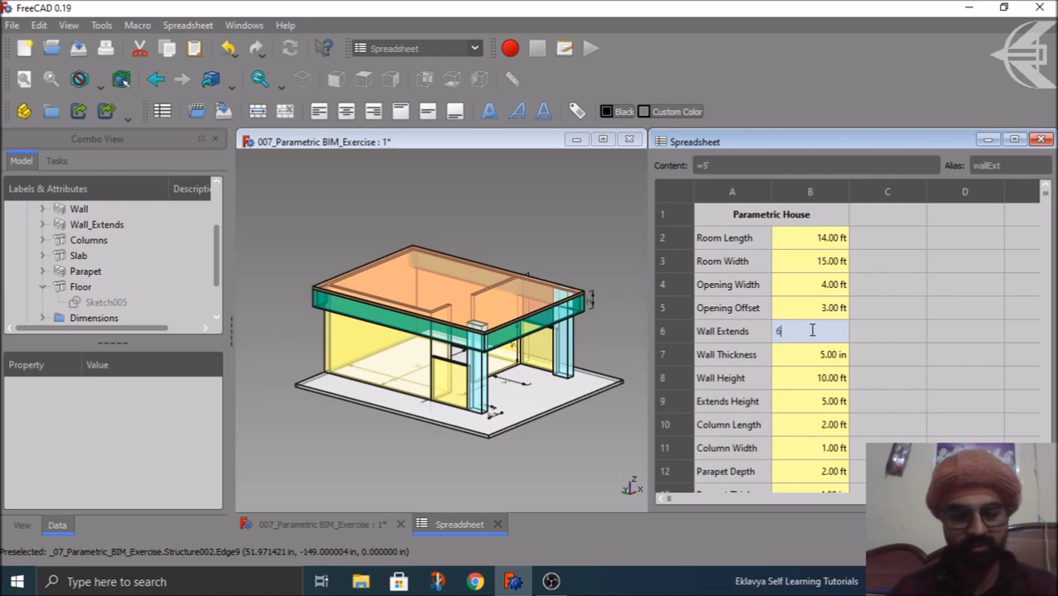
key("Return")
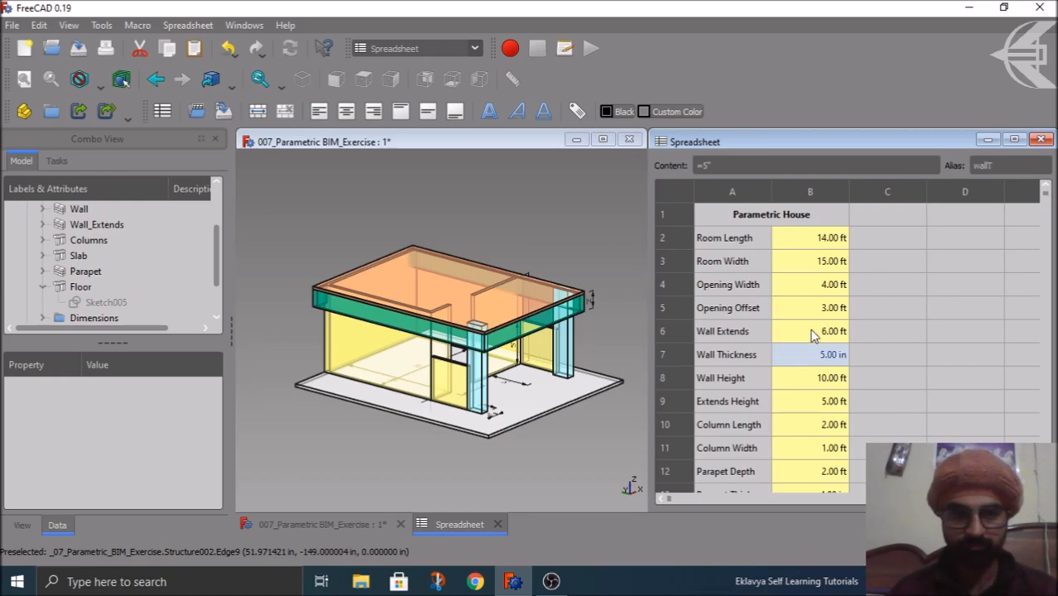
left_click(811, 335)
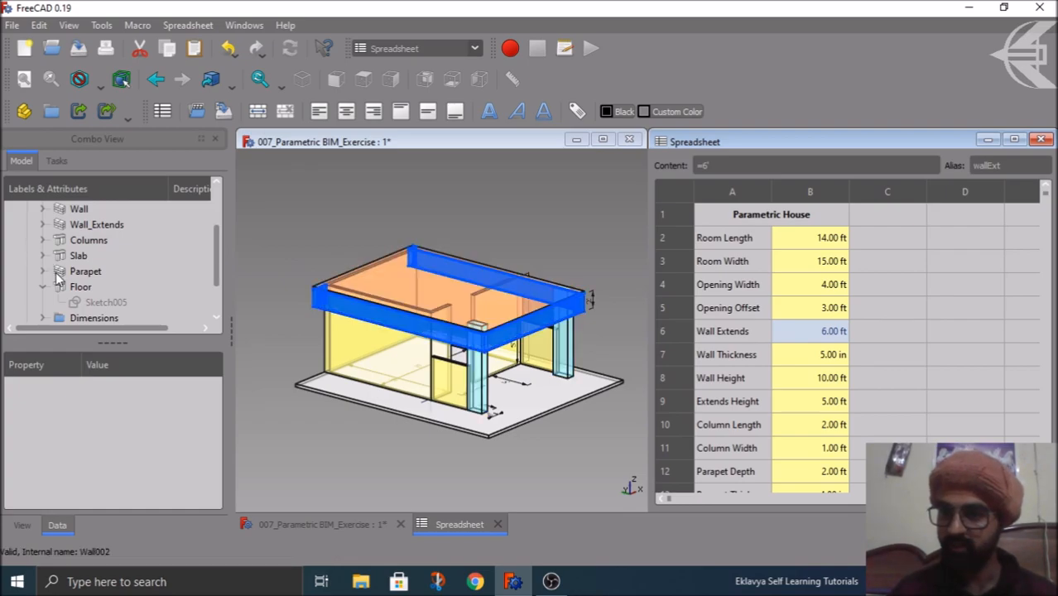
Open Sketch001, the base sketch of Wall_Extends, for editing.
left_click(42, 286)
left_click(42, 224)
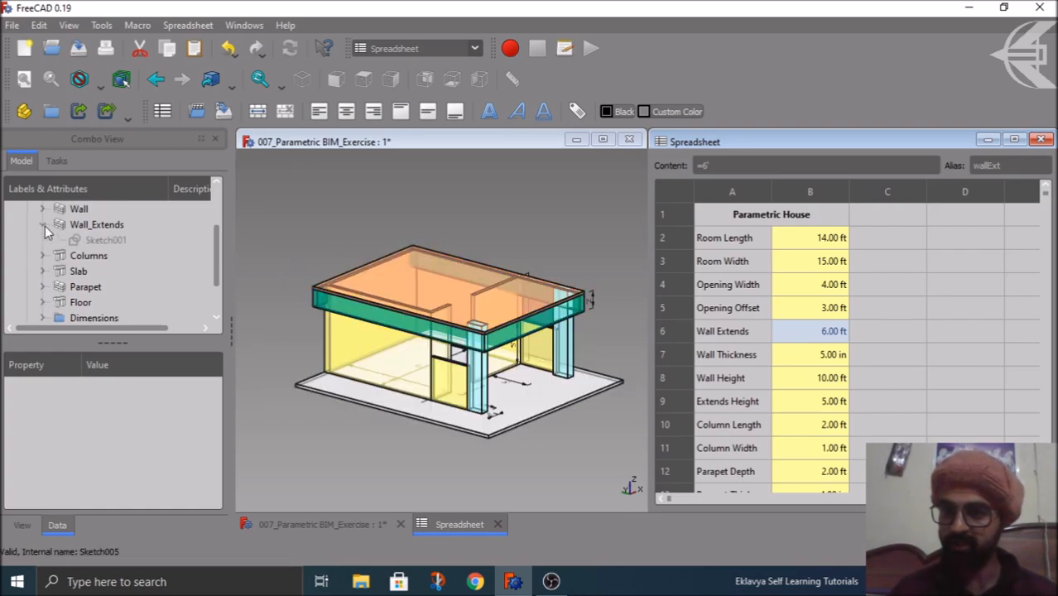
double_click(91, 239)
scroll(325, 409, "up", 4)
scroll(364, 380, "down", 6)
scroll(474, 385, "up", 2)
scroll(288, 393, "up", 3)
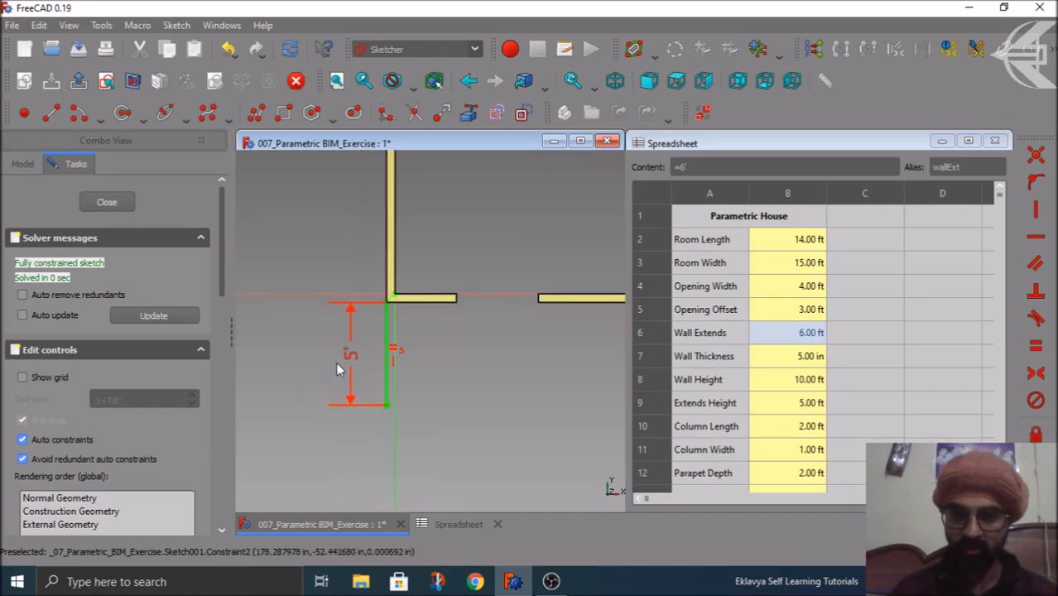
Link the wall extension's vertical length constraint to Spreadsheet.wallExt and close the sketch.
double_click(346, 354)
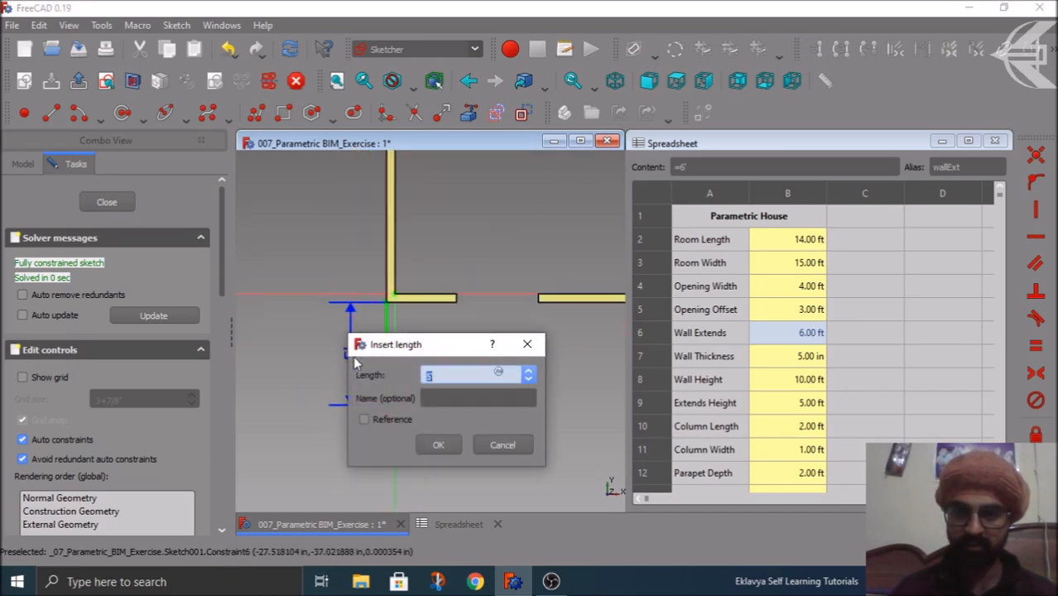
left_click(497, 372)
type("spre")
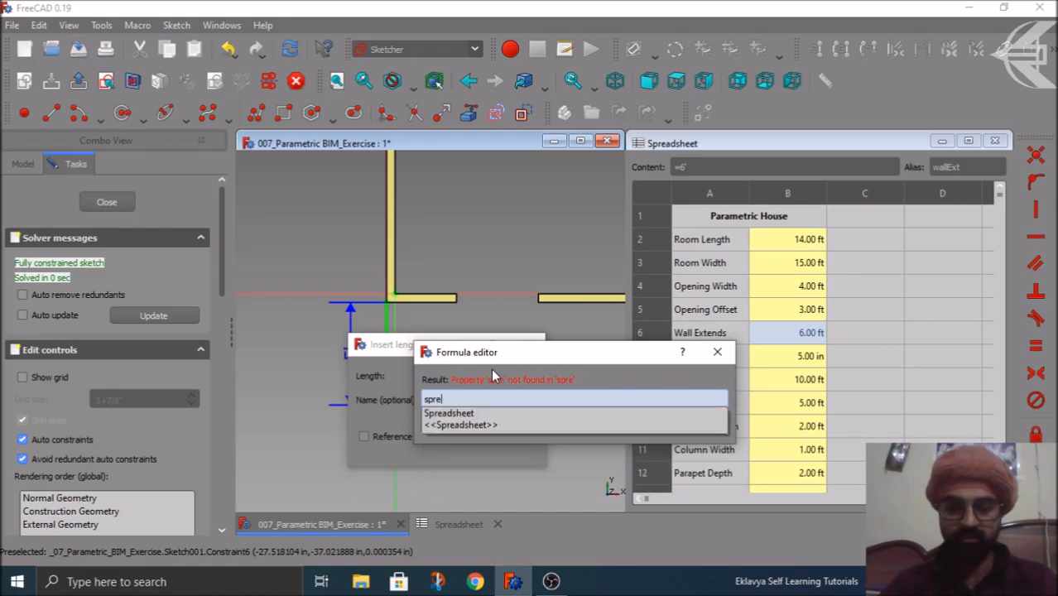
key("Down")
type("wa")
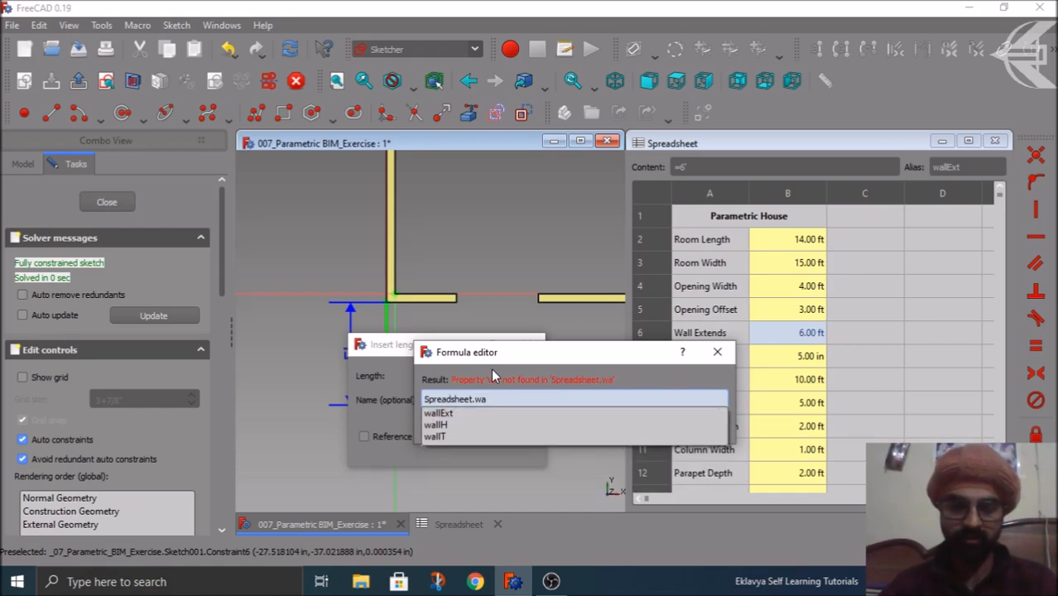
key("Down")
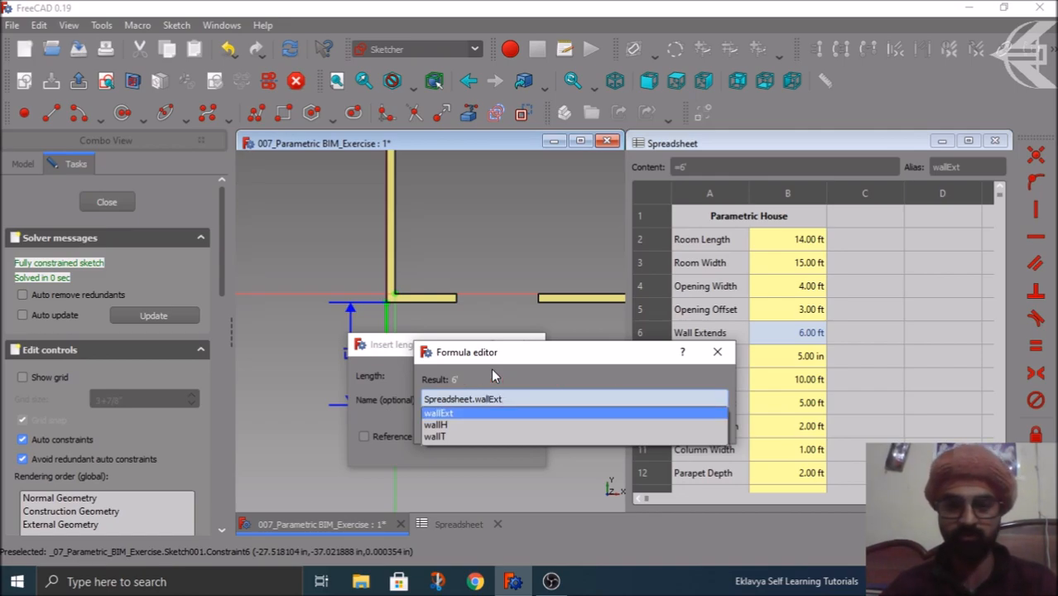
key("Return")
left_click(507, 425)
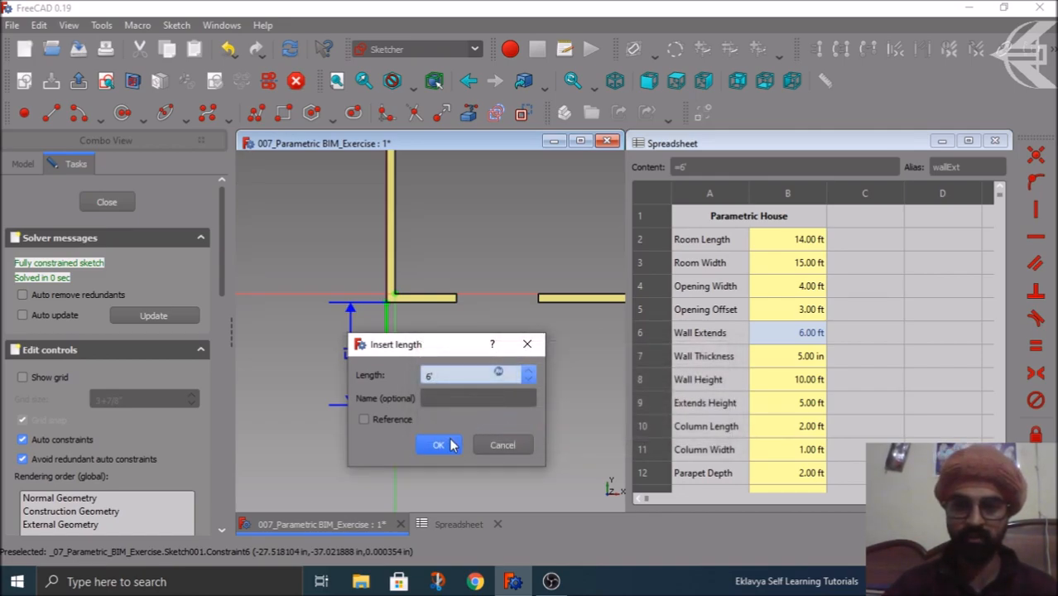
left_click(441, 444)
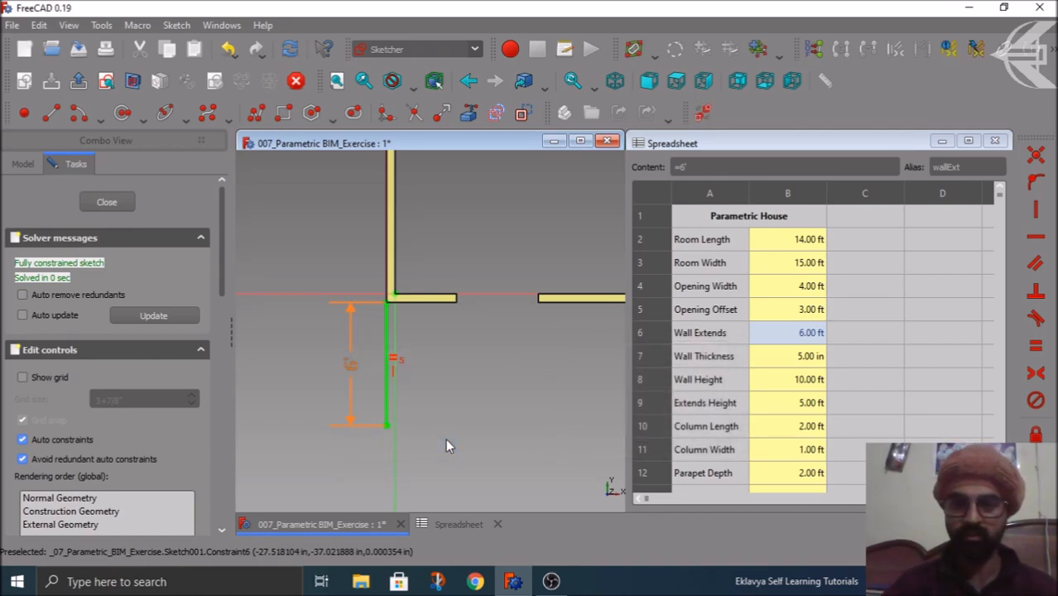
left_click(102, 207)
mouse_move(390, 470)
middle_mouse_down()
mouse_move(365, 482)
mouse_move(383, 492)
middle_mouse_up()
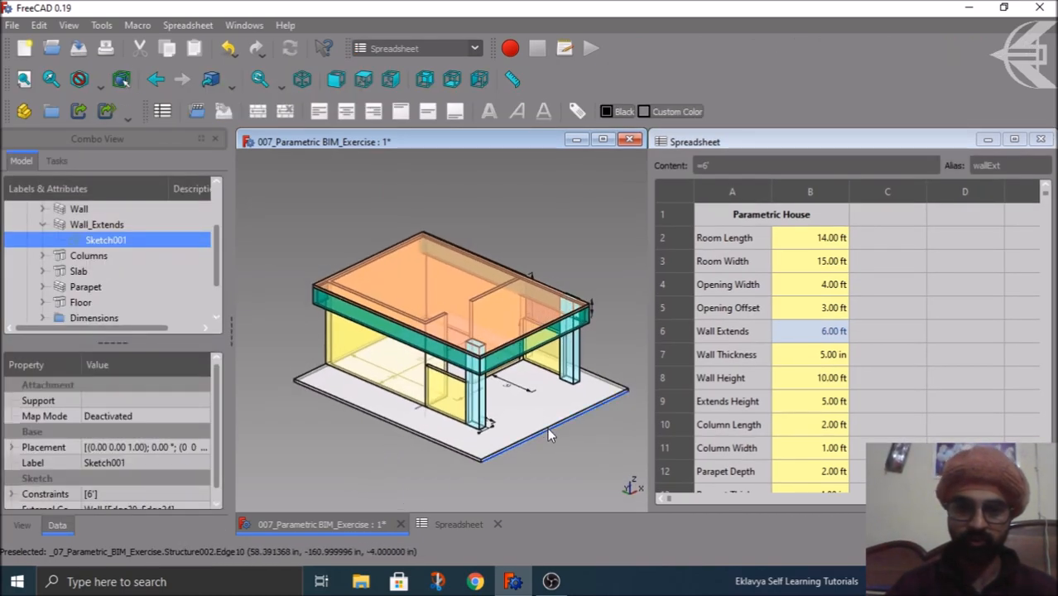
Set the Wall Extends parameter in the spreadsheet to 8 ft and inspect the extended walls from several sides.
left_click(819, 375)
left_click(818, 333)
type("8")
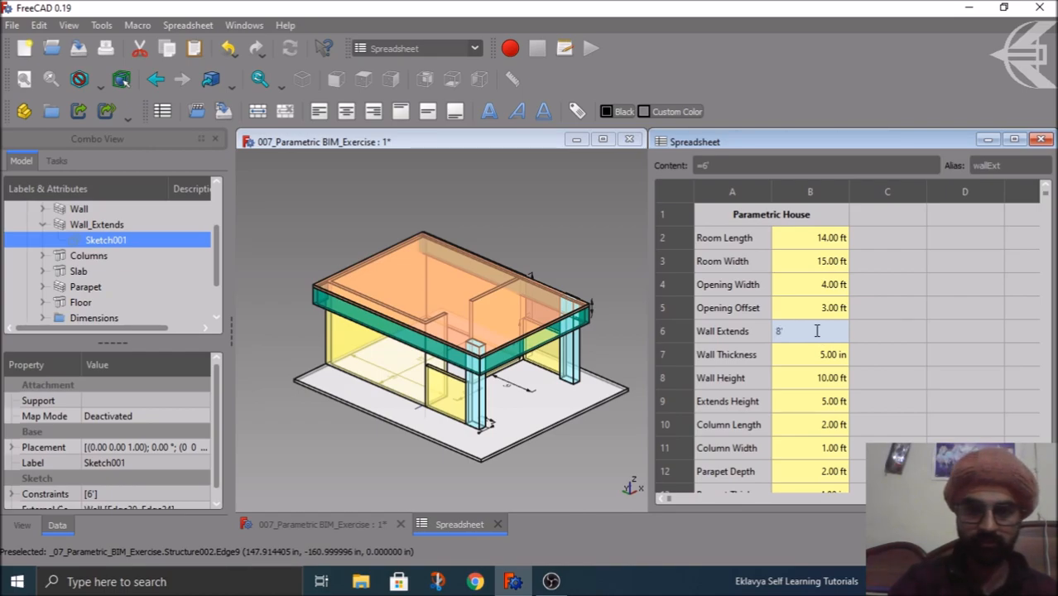
key("Return")
scroll(463, 389, "down", 2)
middle_click_drag(448, 456, 498, 466)
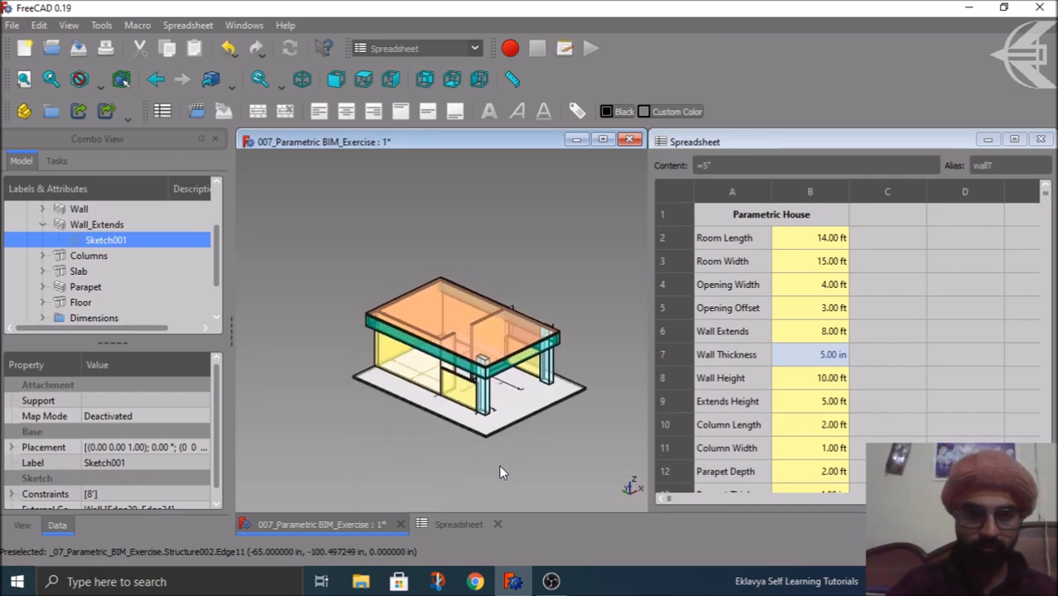
scroll(550, 446, "up", 2)
middle_click_drag(592, 443, 505, 394)
scroll(531, 315, "up", 5)
scroll(494, 277, "down", 5)
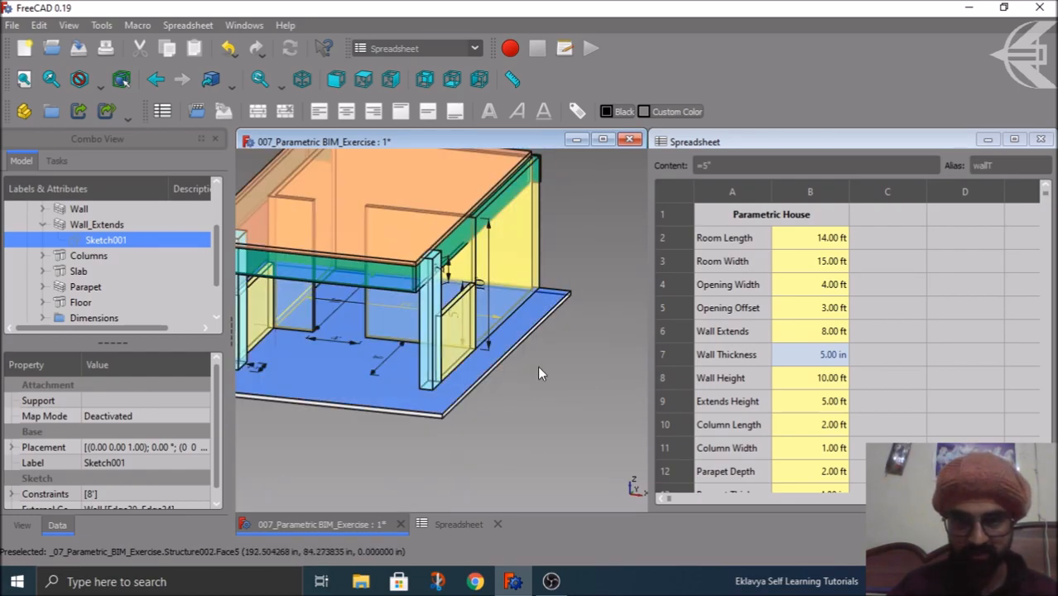
Set the Wall Height parameter in the spreadsheet to 12 ft and inspect the parapet and slab heights.
left_click(797, 383)
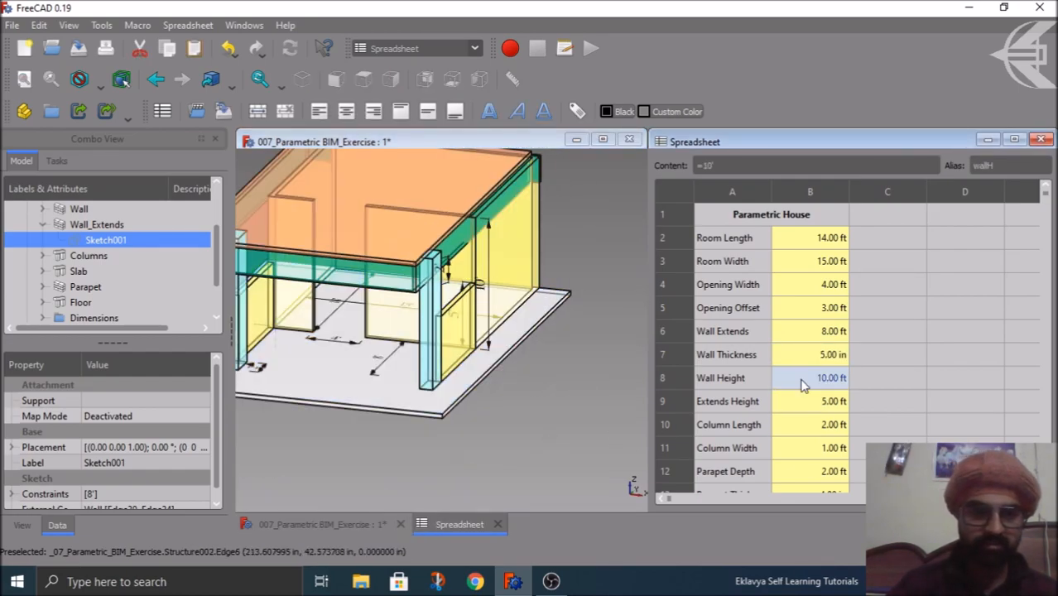
type("12")
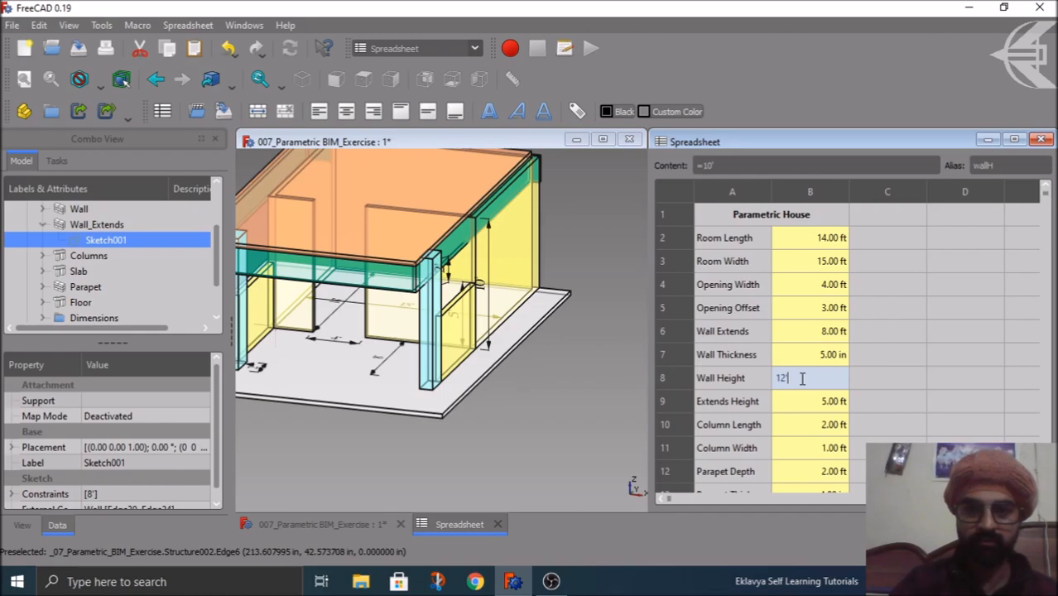
key("Return")
scroll(550, 399, "down", 2)
middle_click_drag(552, 433, 554, 495)
middle_click_drag(563, 321, 539, 301)
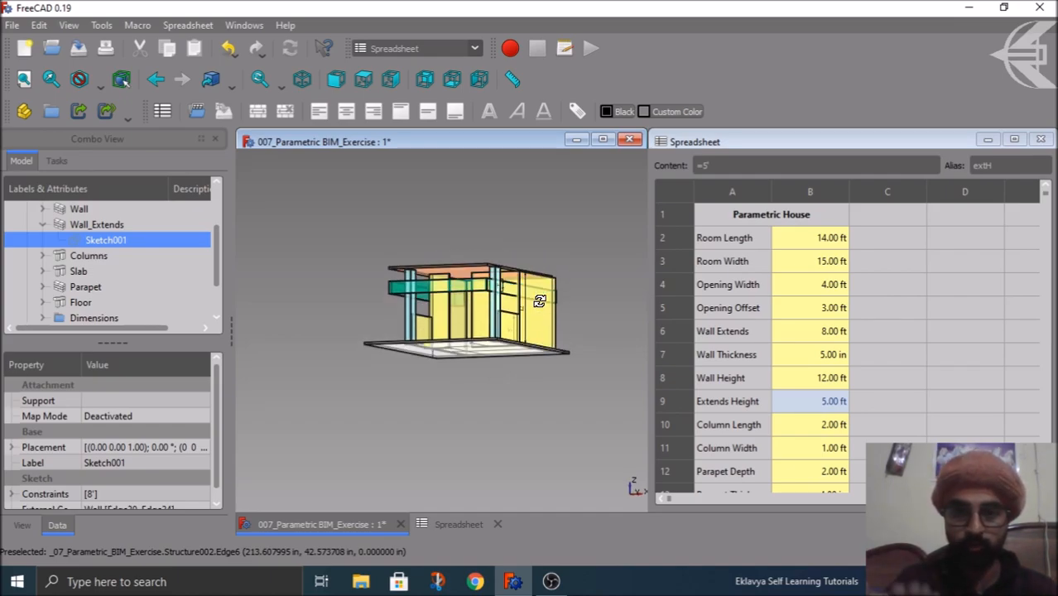
Select the Parapet's base sketch, Sketch004, and expand its placement down to the position coordinates.
left_click(43, 286)
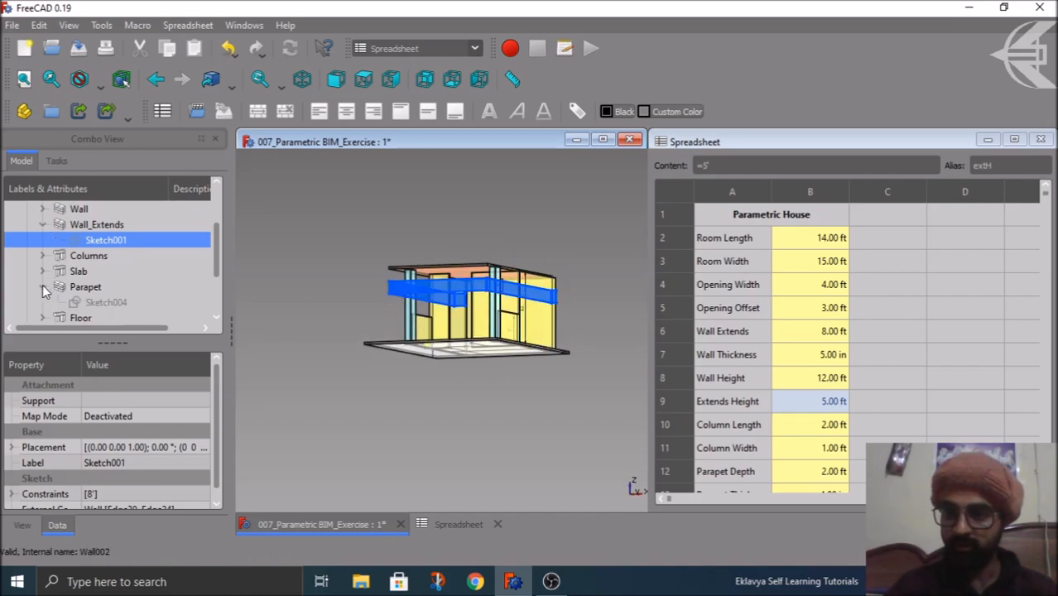
scroll(49, 284, "down", 1)
left_click(114, 255)
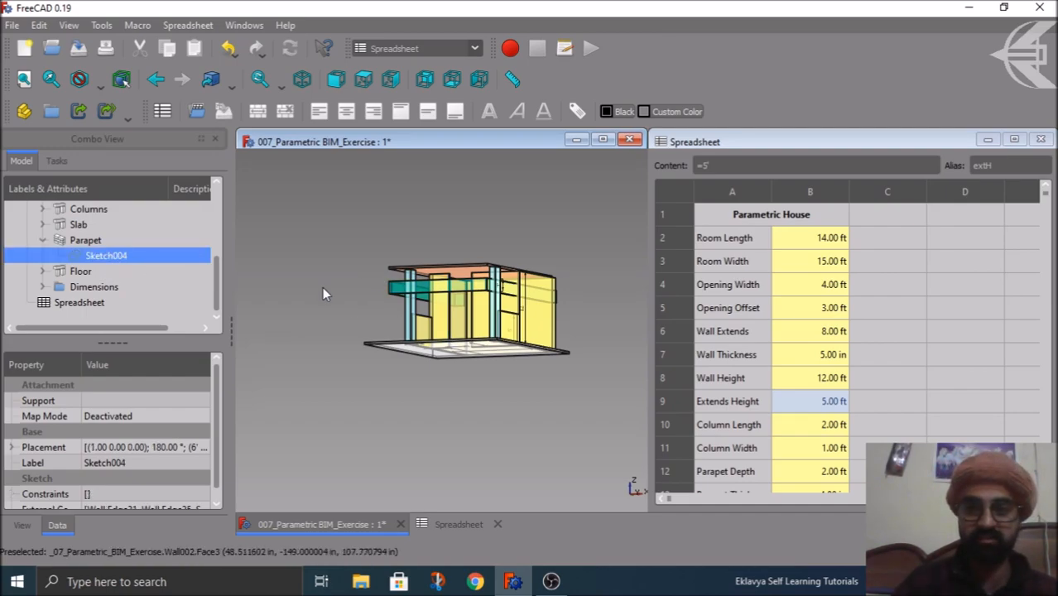
left_click(11, 448)
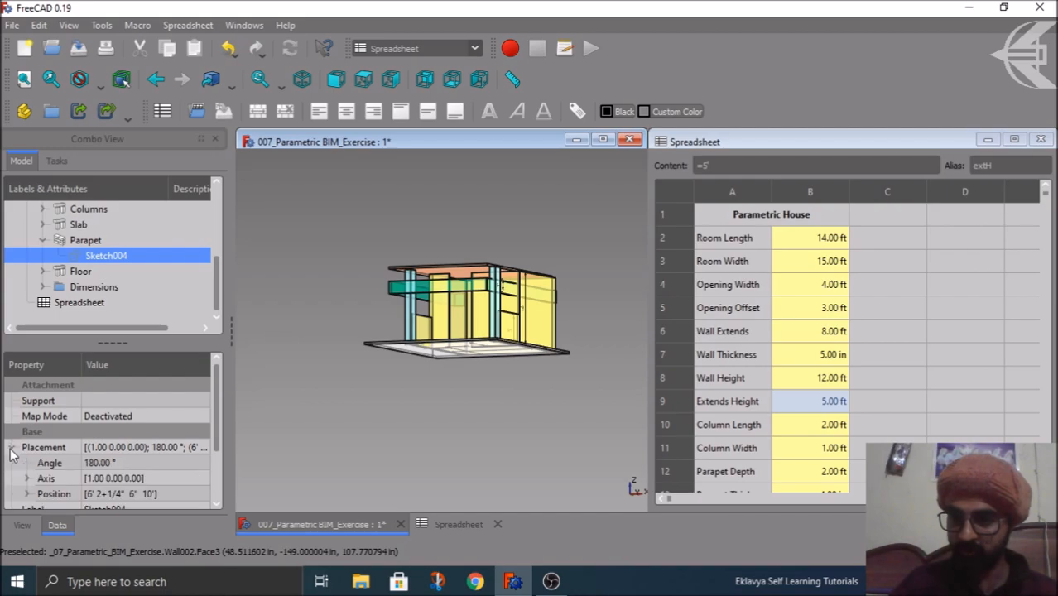
scroll(13, 454, "down", 1)
left_click(26, 453)
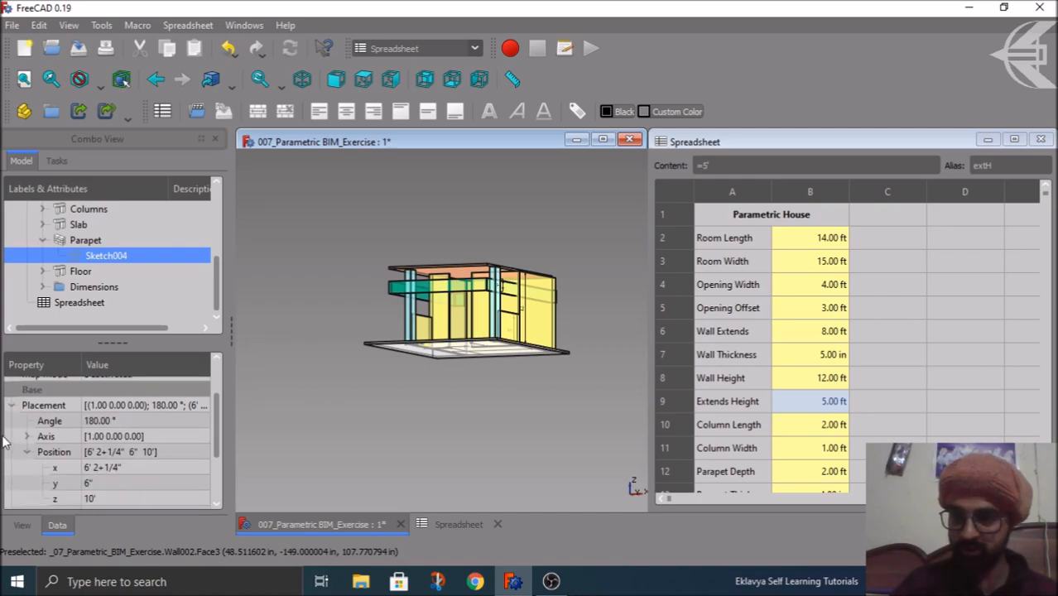
Link the z position of the Parapet's base sketch to Spreadsheet.wallH and inspect the parapet in the model.
left_click(135, 499)
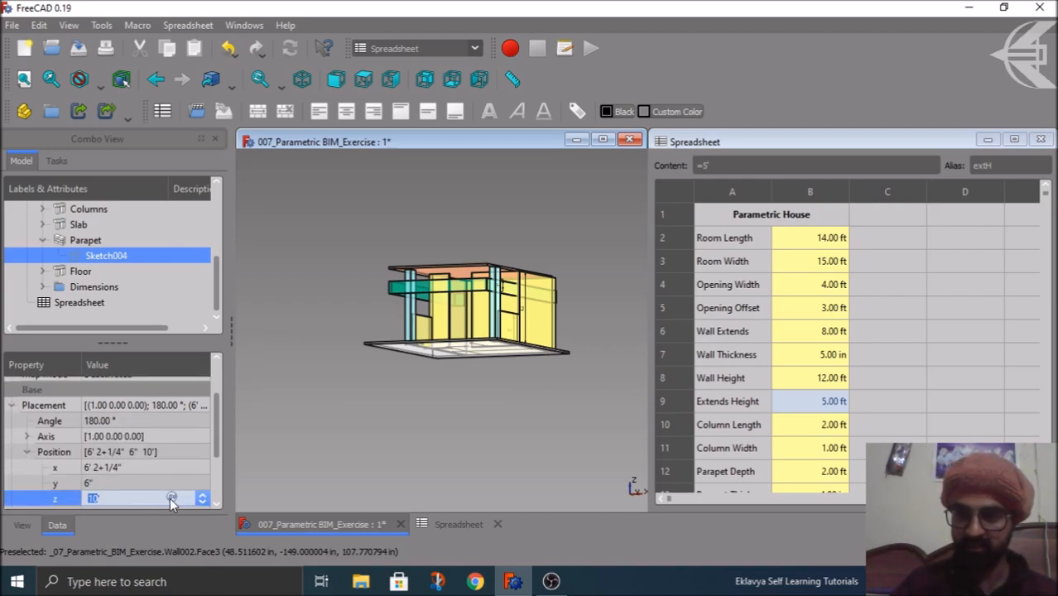
left_click(170, 497)
type("spre")
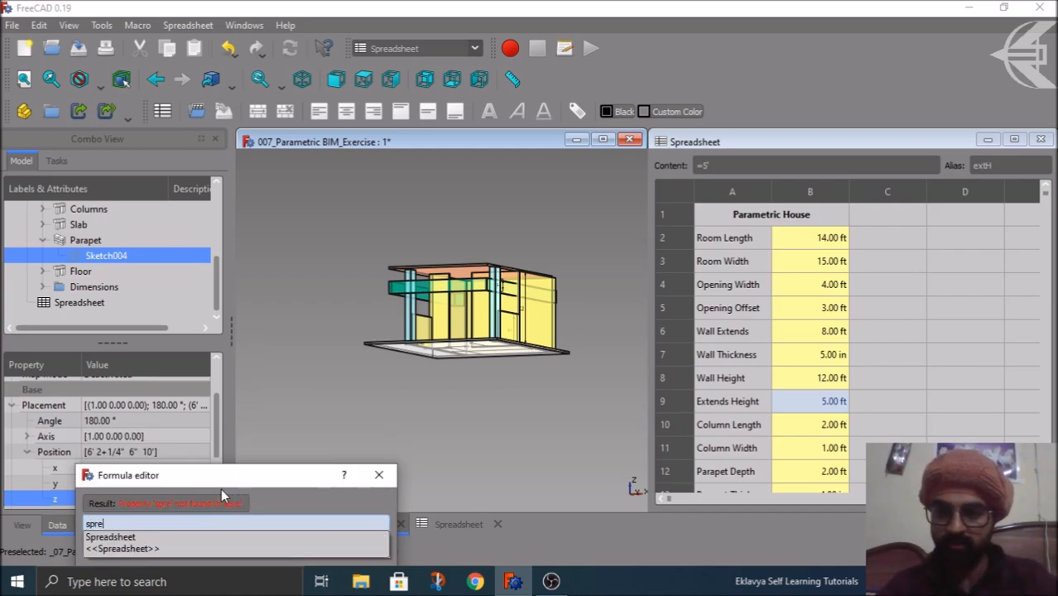
key("Down")
type(".")
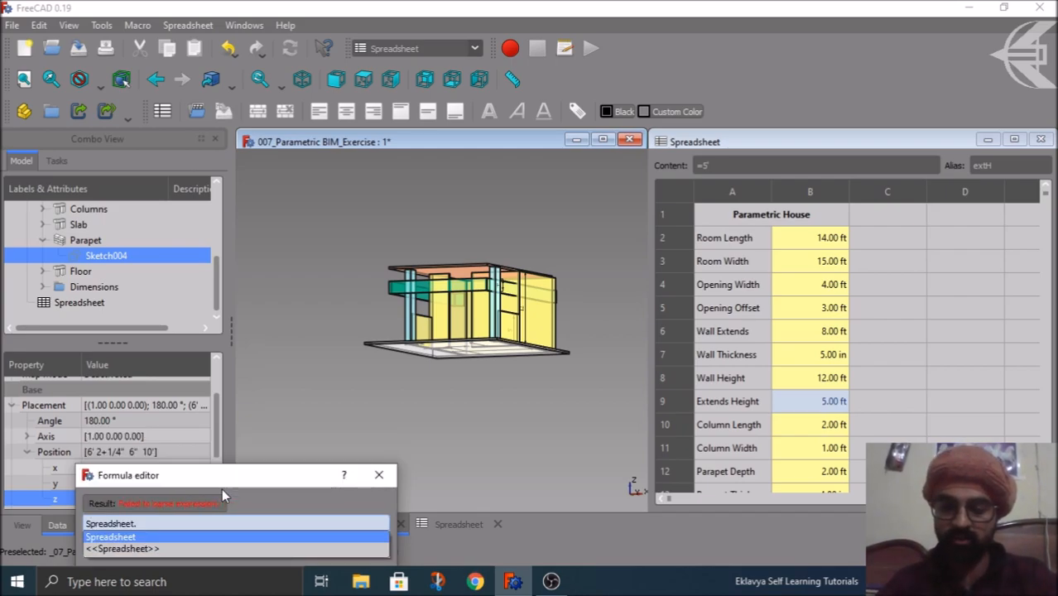
type("wall")
key("Up")
key("Up")
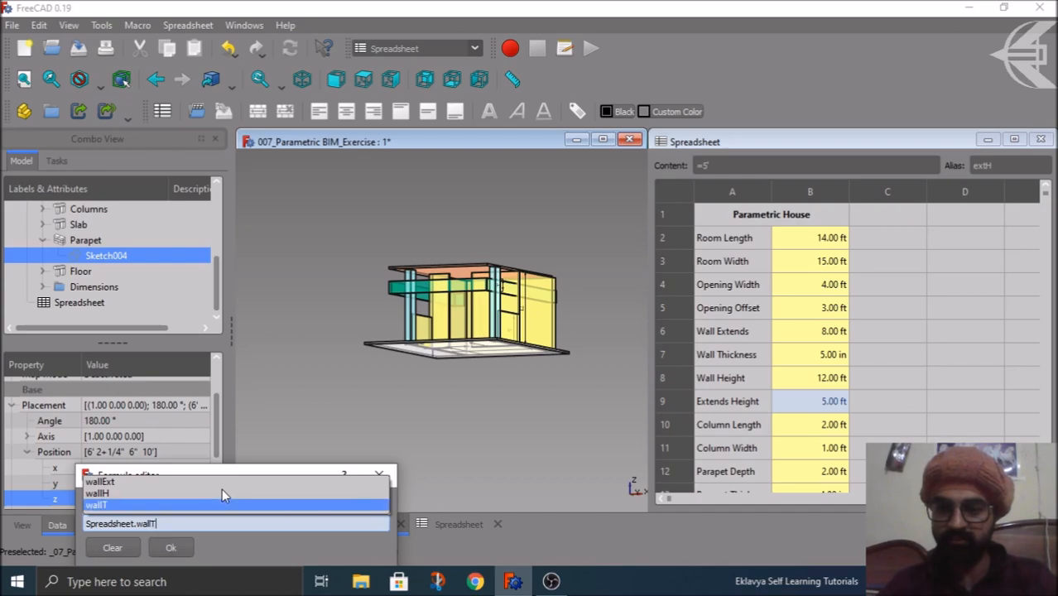
left_click(222, 491)
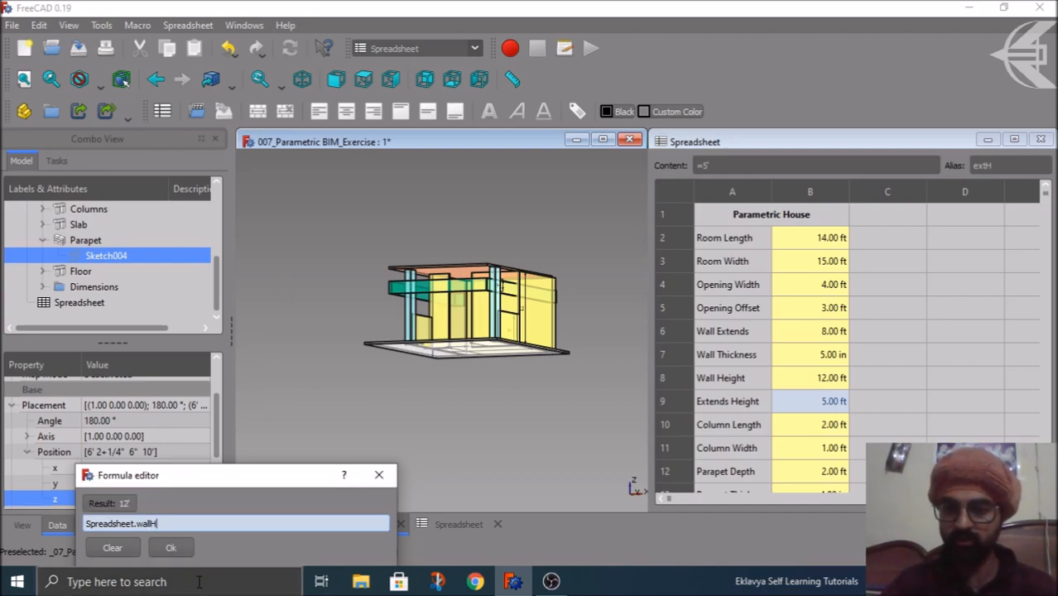
left_click(171, 548)
left_click(365, 417)
mouse_move(404, 411)
middle_mouse_down()
mouse_move(484, 446)
mouse_move(471, 411)
mouse_move(465, 423)
mouse_move(505, 426)
mouse_move(499, 441)
mouse_move(484, 438)
middle_mouse_up()
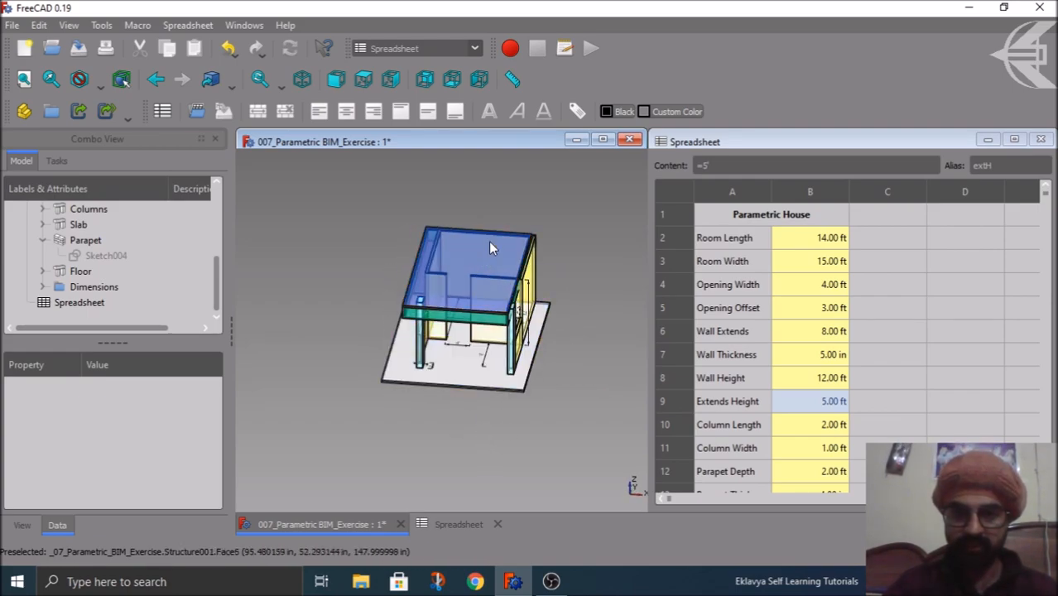
scroll(497, 248, "up", 5)
scroll(481, 241, "down", 5)
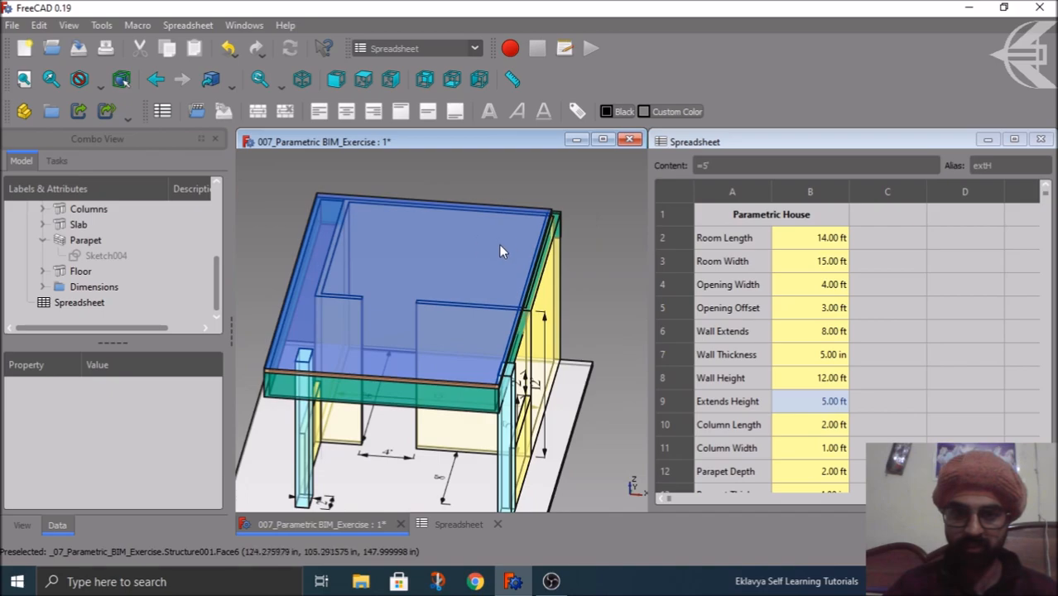
Open the Slab's base sketch, Sketch003, for editing and examine how its outline and corners line up with the walls and columns.
left_click(80, 226)
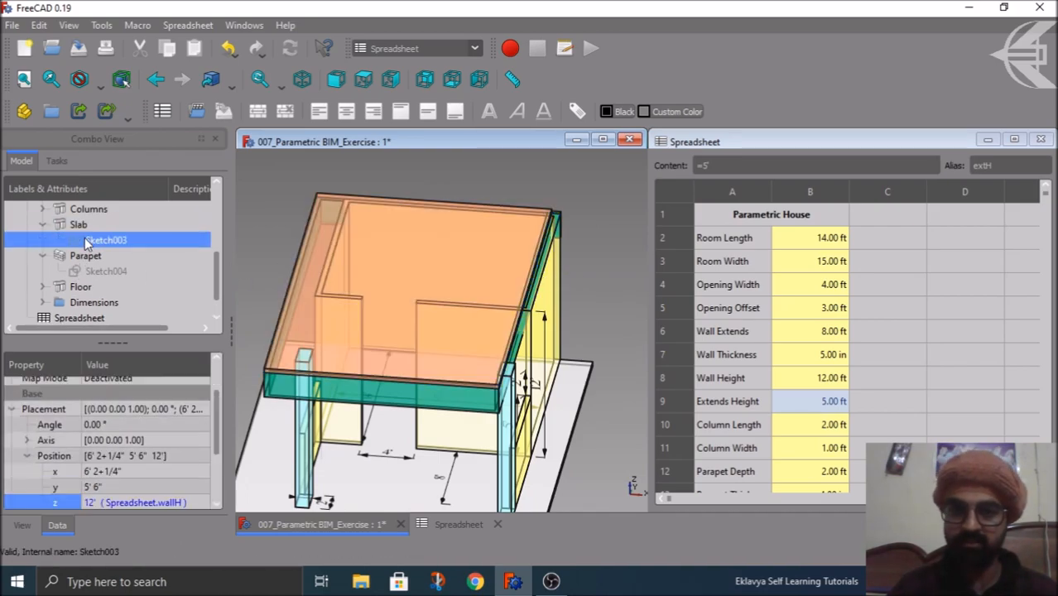
double_click(87, 240)
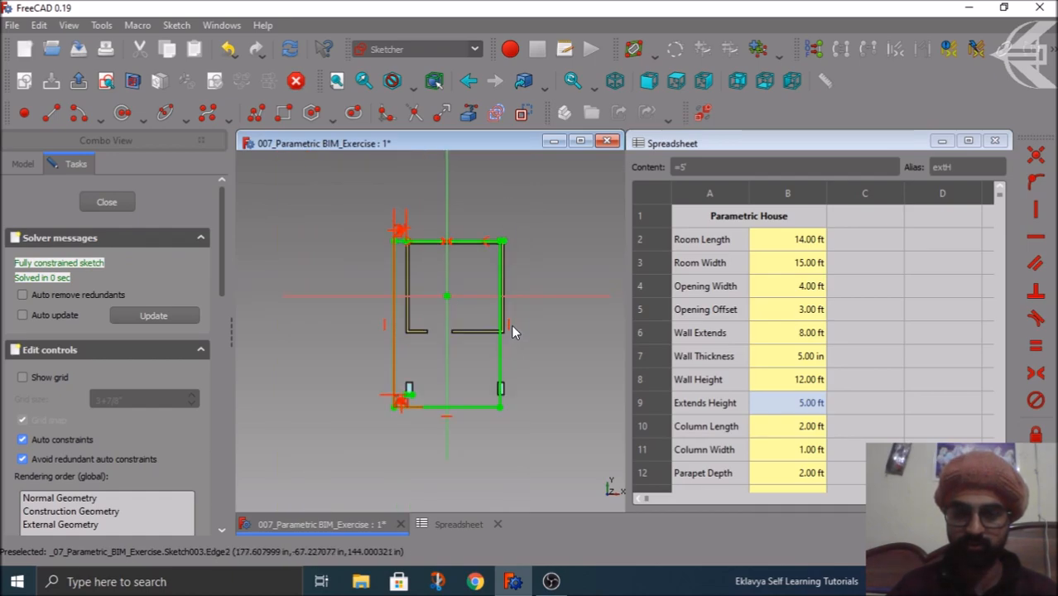
scroll(501, 283, "up", 4)
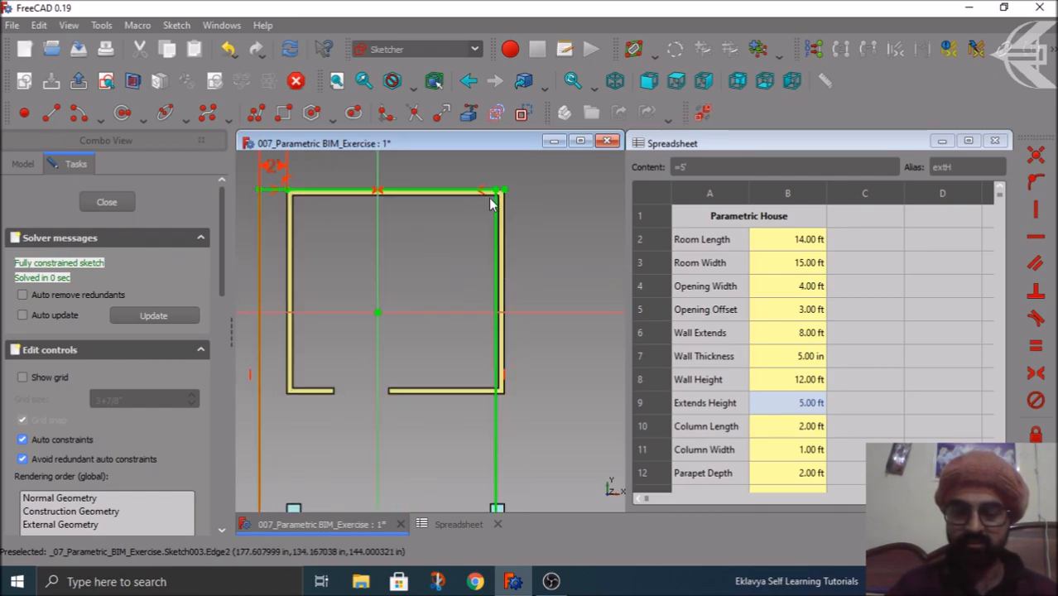
scroll(519, 196, "down", 2)
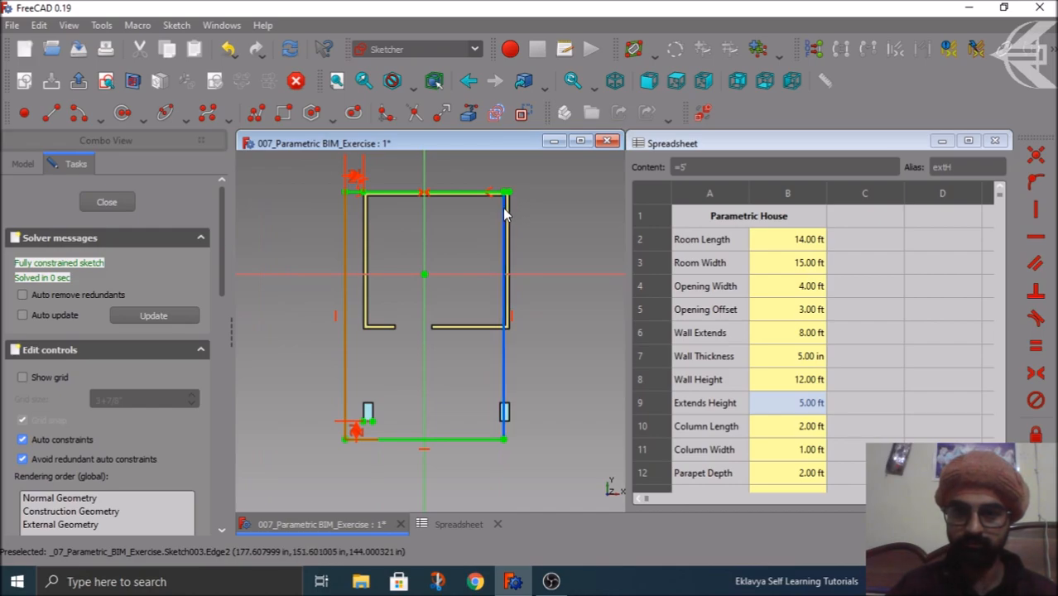
scroll(505, 214, "up", 4)
scroll(510, 176, "down", 4)
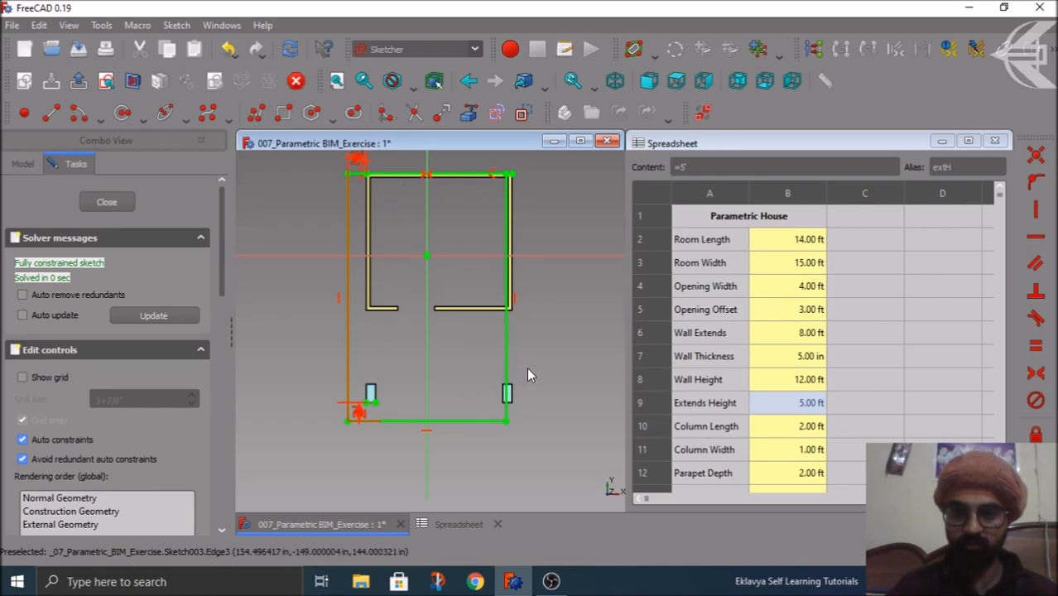
scroll(328, 397, "up", 3)
scroll(340, 448, "down", 5)
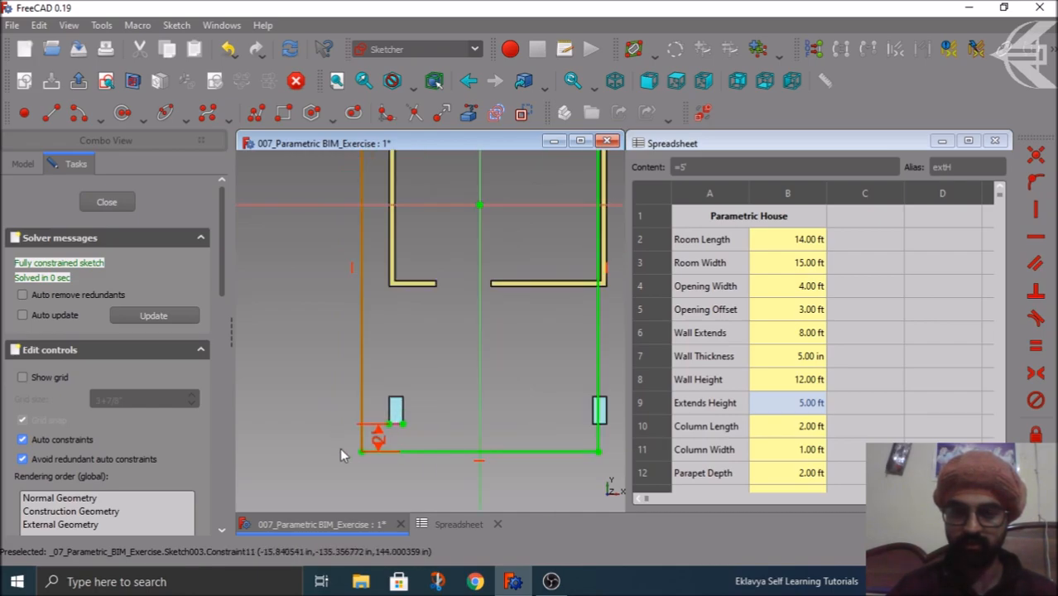
scroll(382, 192, "up", 5)
scroll(382, 192, "down", 5)
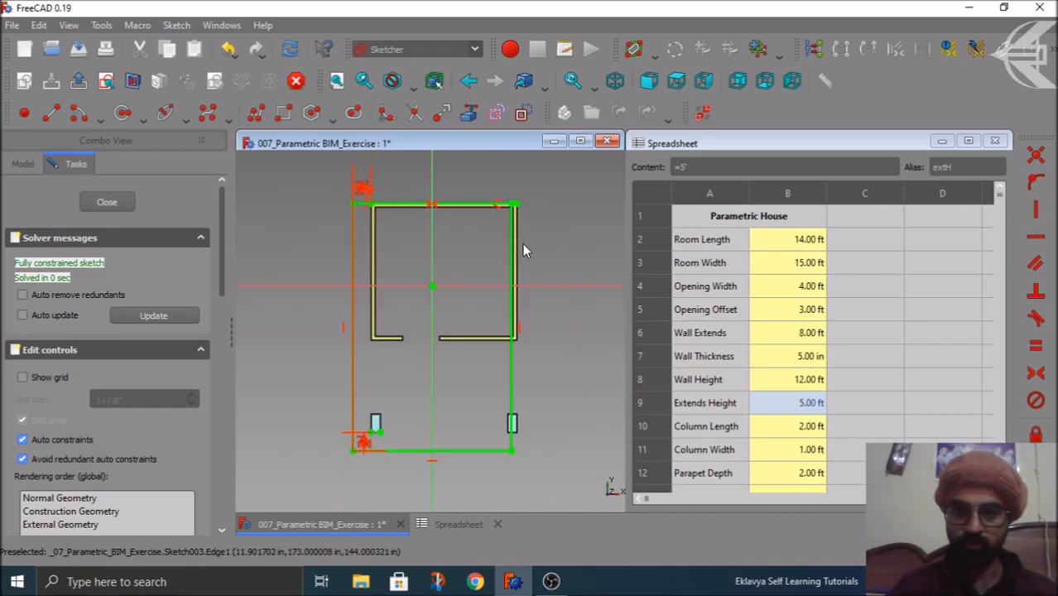
scroll(484, 218, "up", 5)
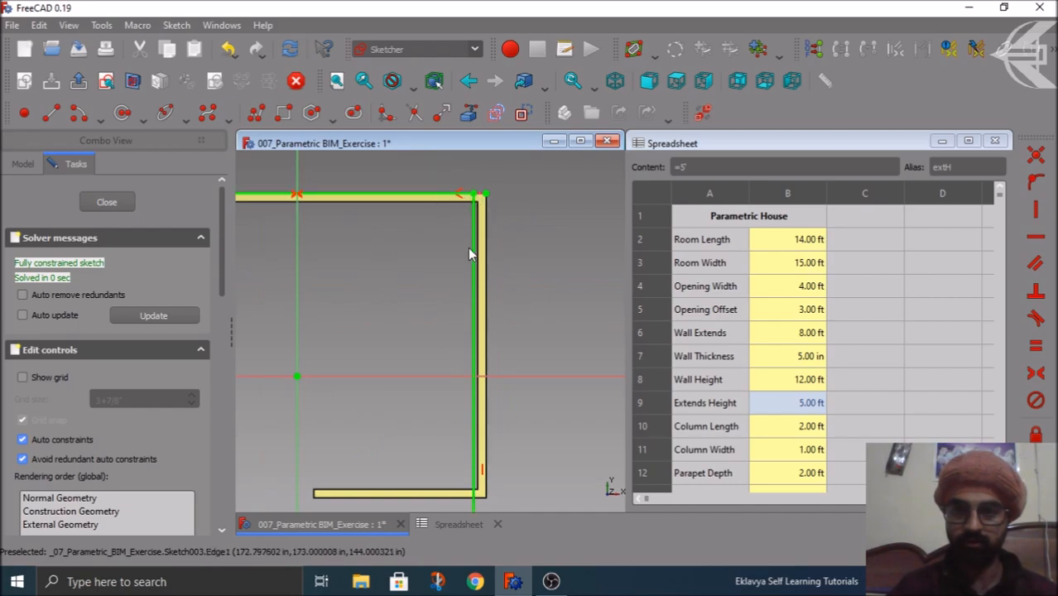
scroll(464, 246, "down", 3)
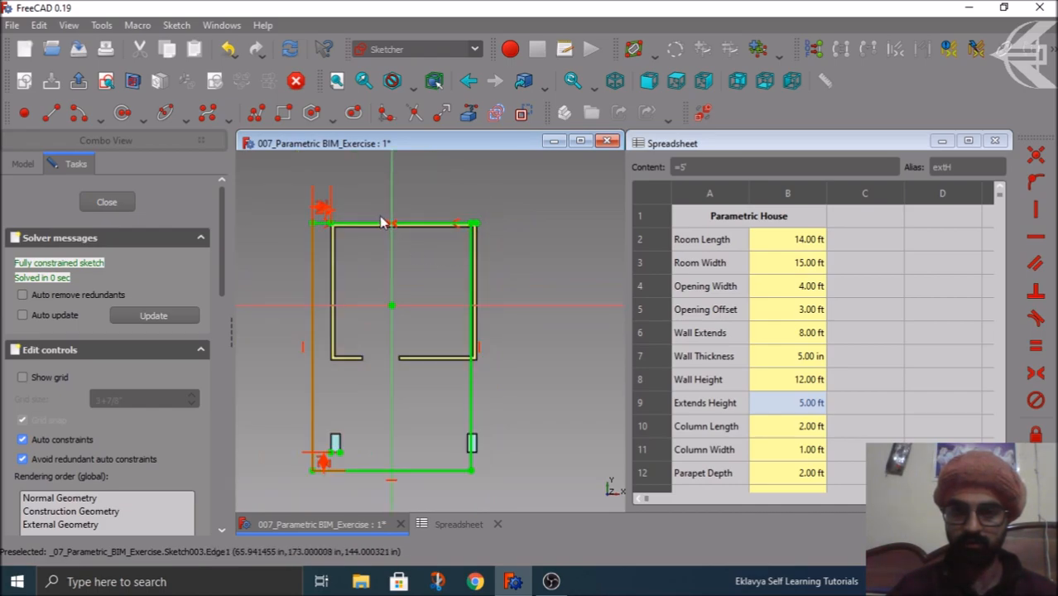
Delete the constraint on the slab outline's rear edge that ties its right corner to the wall.
scroll(383, 222, "up", 5)
left_click(441, 272)
key("Delete")
scroll(382, 252, "down", 7)
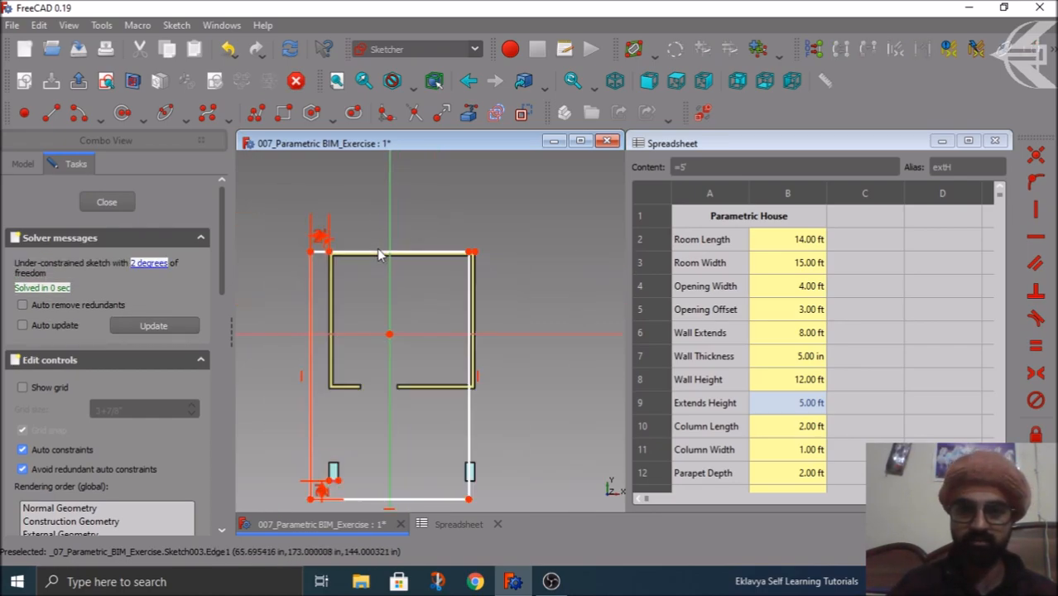
Move the slab outline's rear right corner outward past the wall and constrain the rear edge horizontal.
mouse_move(471, 253)
left_mouse_down()
mouse_move(490, 266)
mouse_move(506, 258)
left_mouse_up()
left_click(491, 250)
left_click(1035, 240)
scroll(543, 250, "down", 2)
scroll(531, 251, "up", 2)
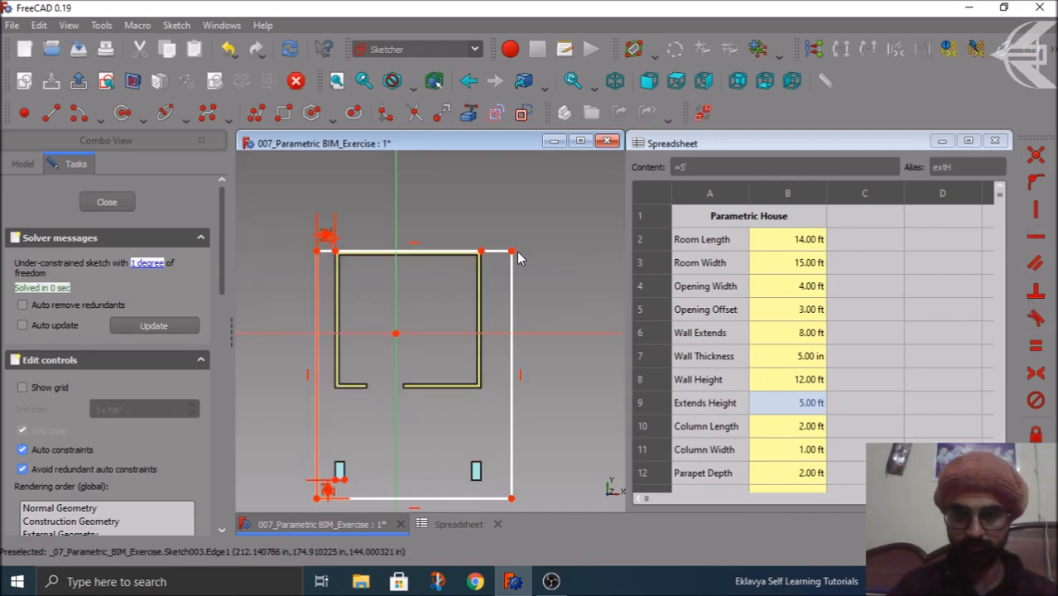
Constrain the horizontal distance from the rear right wall corner to the slab corner to 2 ft and close the sketch.
left_click(507, 273)
left_click(507, 273)
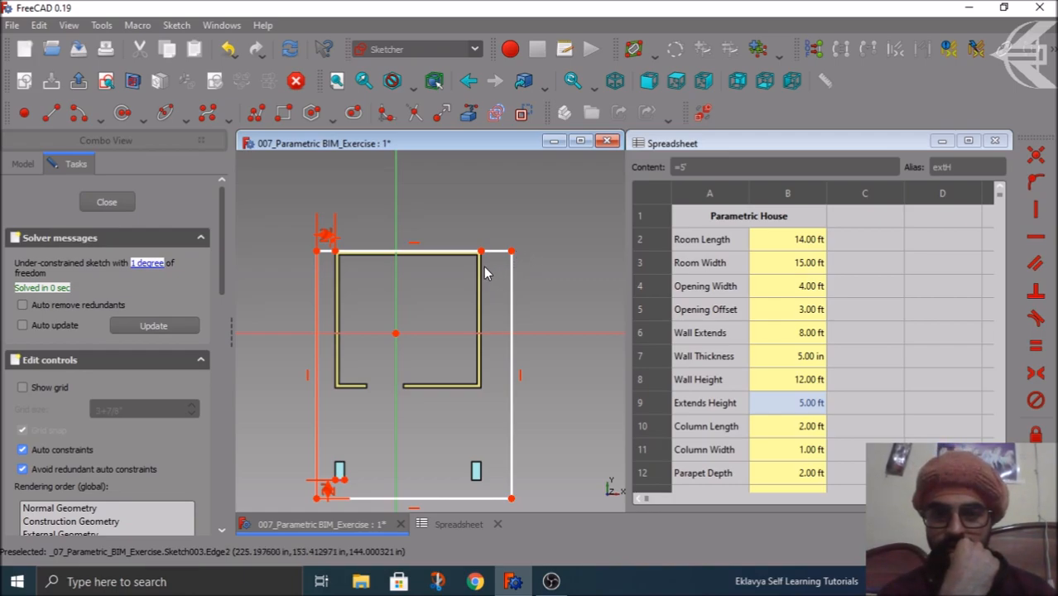
left_click(481, 251)
left_click(511, 251)
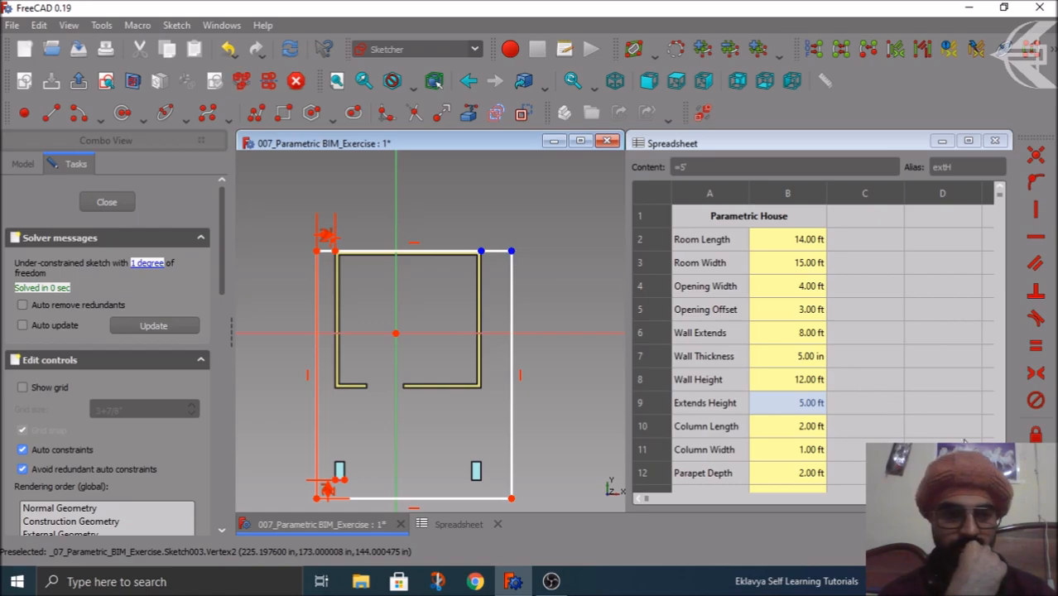
left_click(1035, 461)
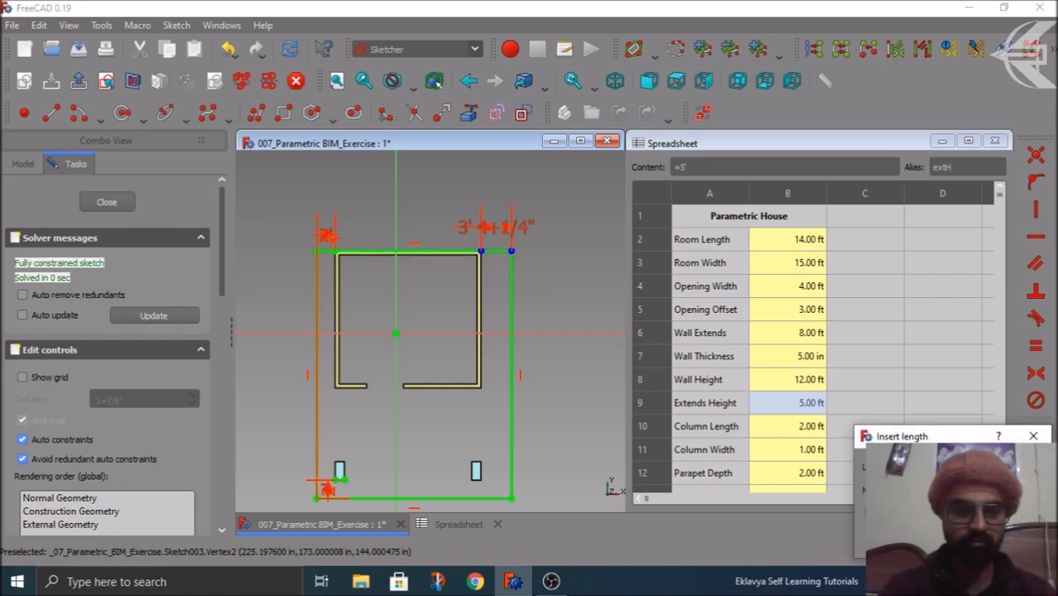
key("Return")
scroll(474, 318, "down", 2)
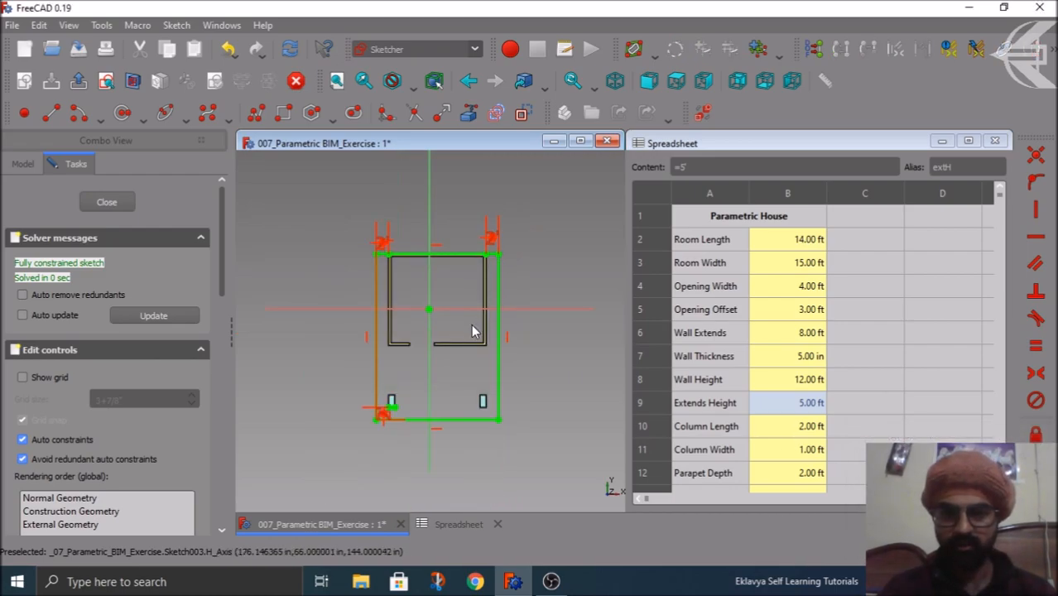
scroll(453, 374, "up", 2)
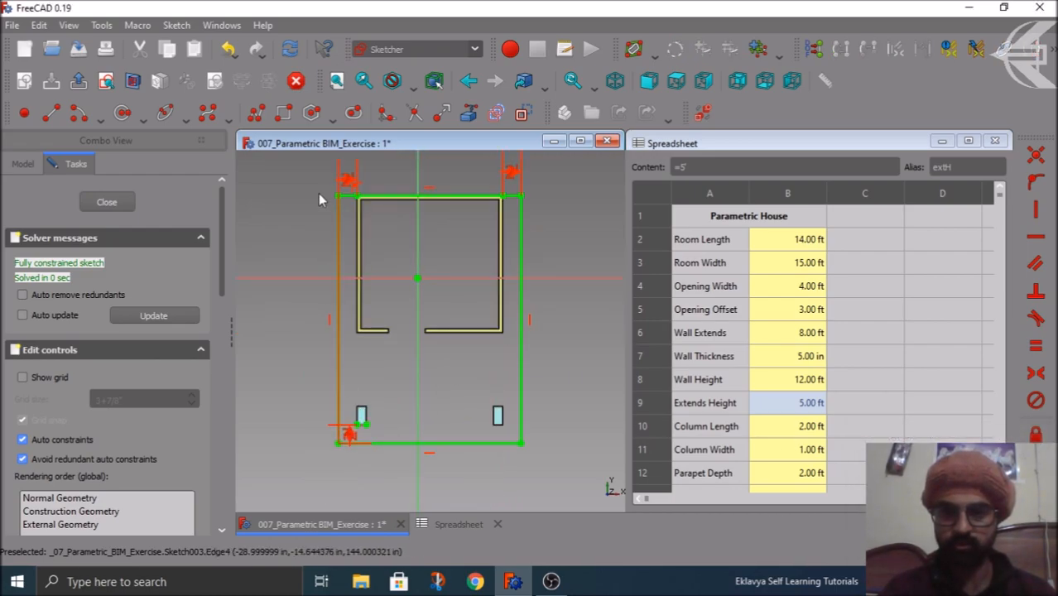
left_click(116, 203)
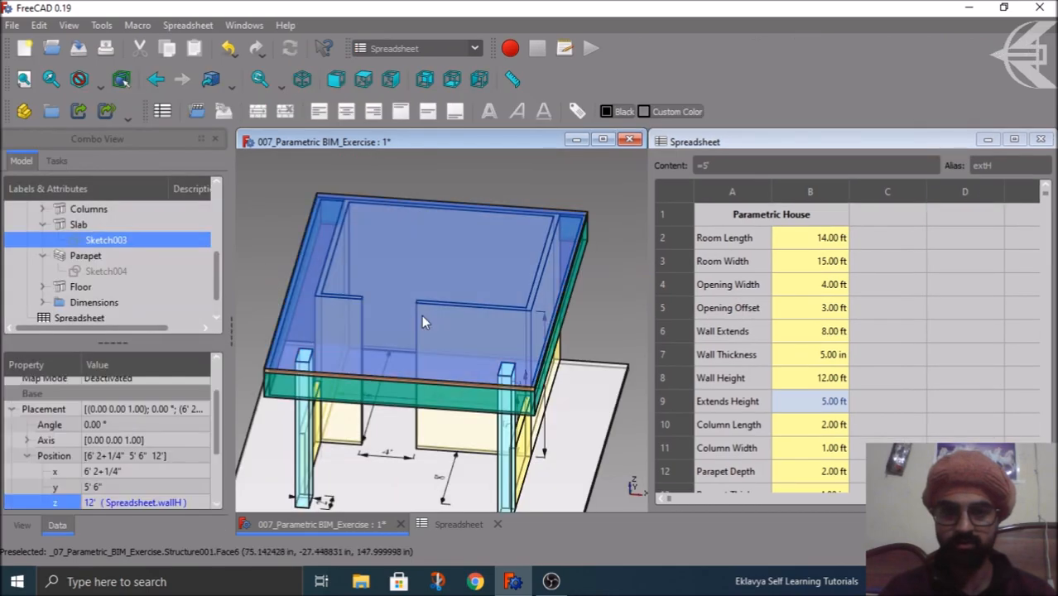
Set the Column Length parameter in the spreadsheet to 3 ft with the columns in view.
scroll(598, 258, "down", 3)
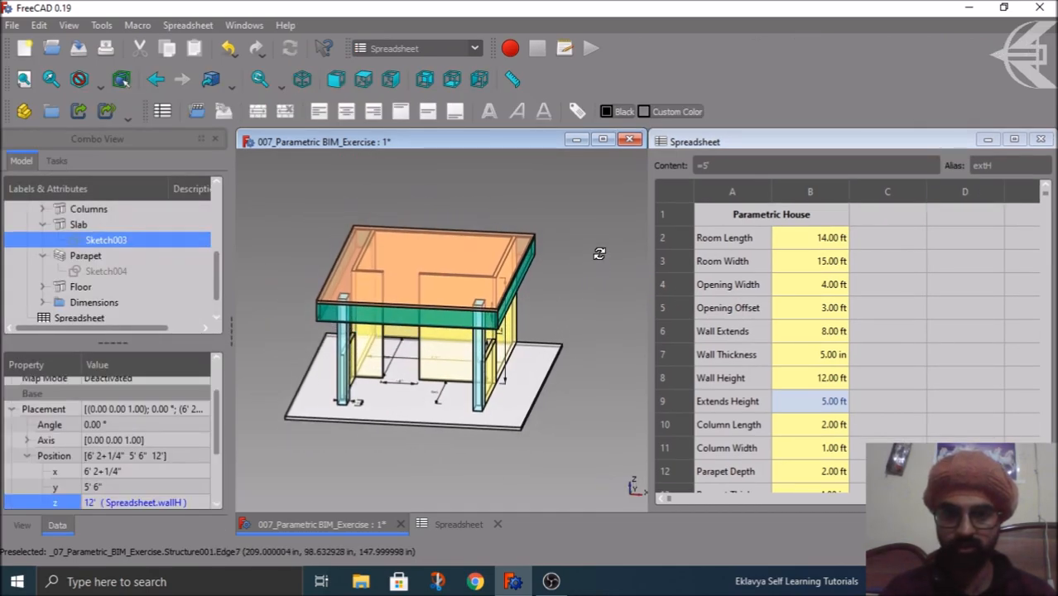
middle_click_drag(597, 261, 314, 409)
scroll(315, 409, "up", 4)
scroll(319, 394, "up", 3)
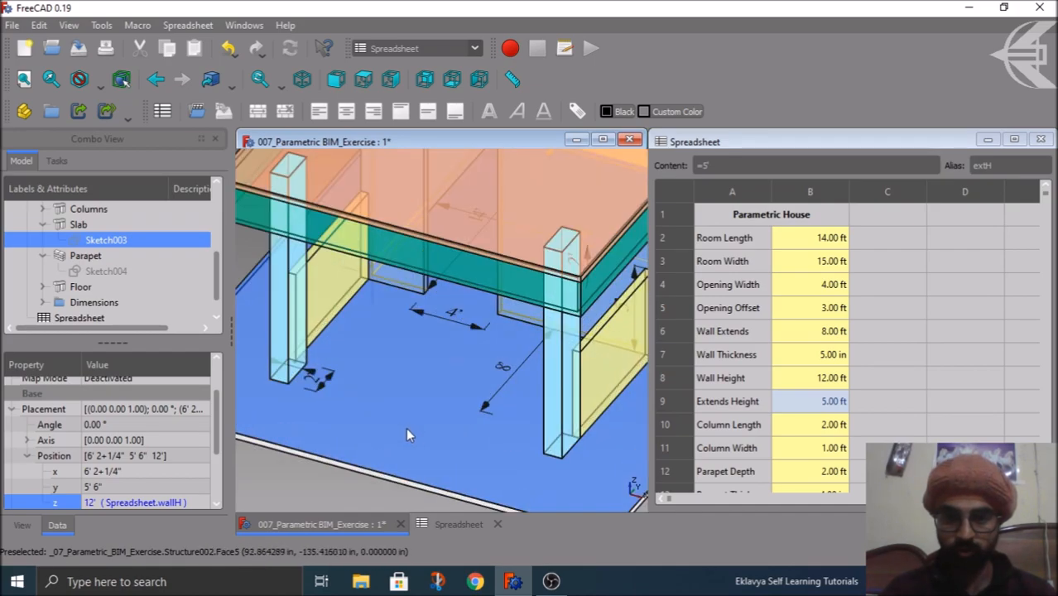
left_click(896, 434)
left_click(831, 429)
scroll(890, 369, "down", 3)
type("3")
key("Return")
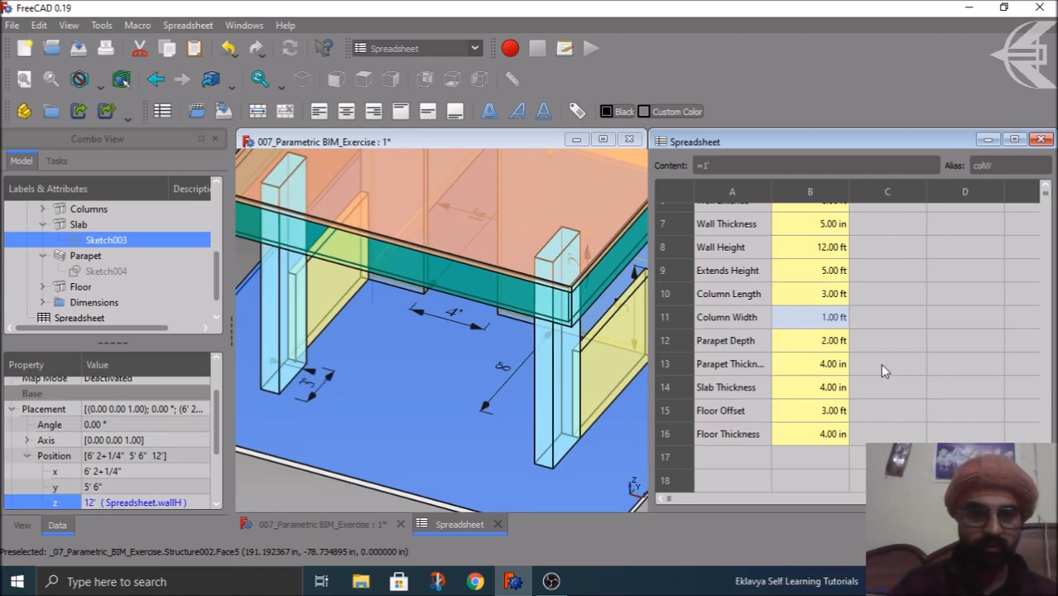
Set the Column Width parameter in the spreadsheet to 2 ft and inspect the columns beneath the slab and parapet.
type("2")
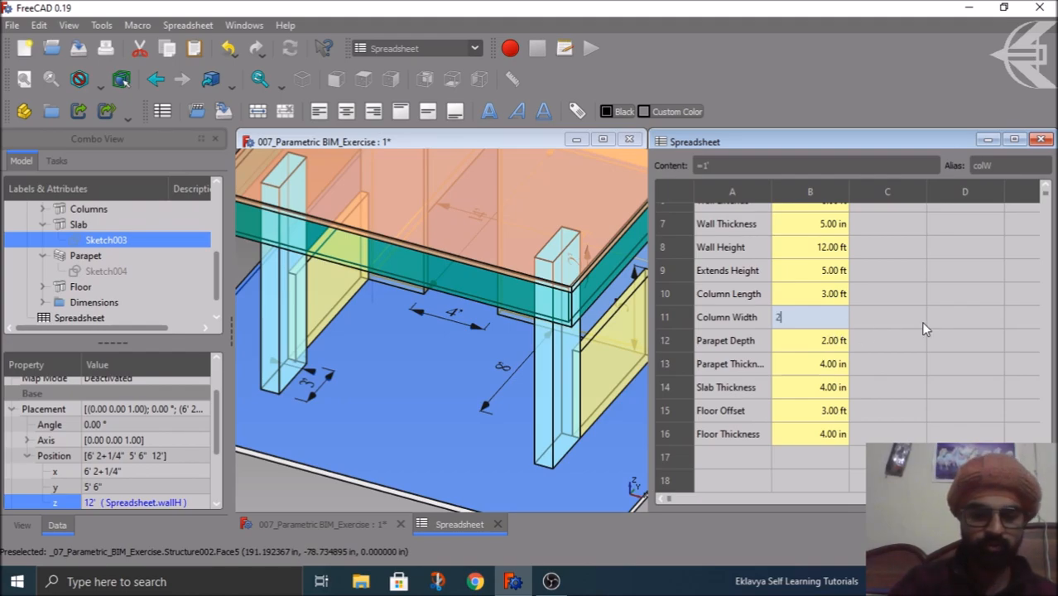
key("Return")
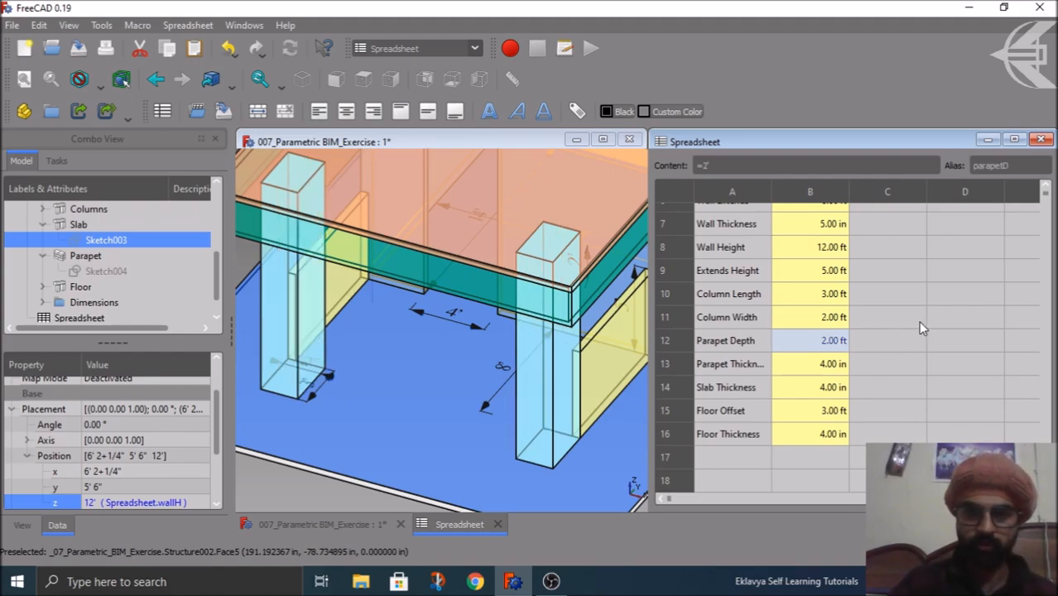
scroll(918, 320, "down", 1)
scroll(485, 286, "down", 3)
middle_click_drag(408, 461, 393, 442)
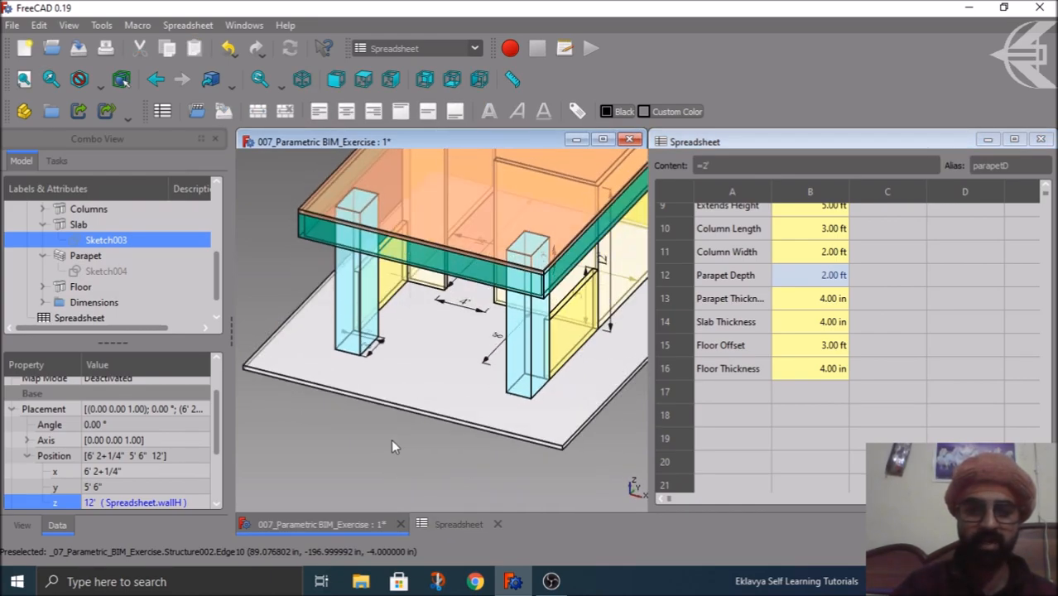
scroll(391, 438, "down", 2)
scroll(282, 280, "up", 5)
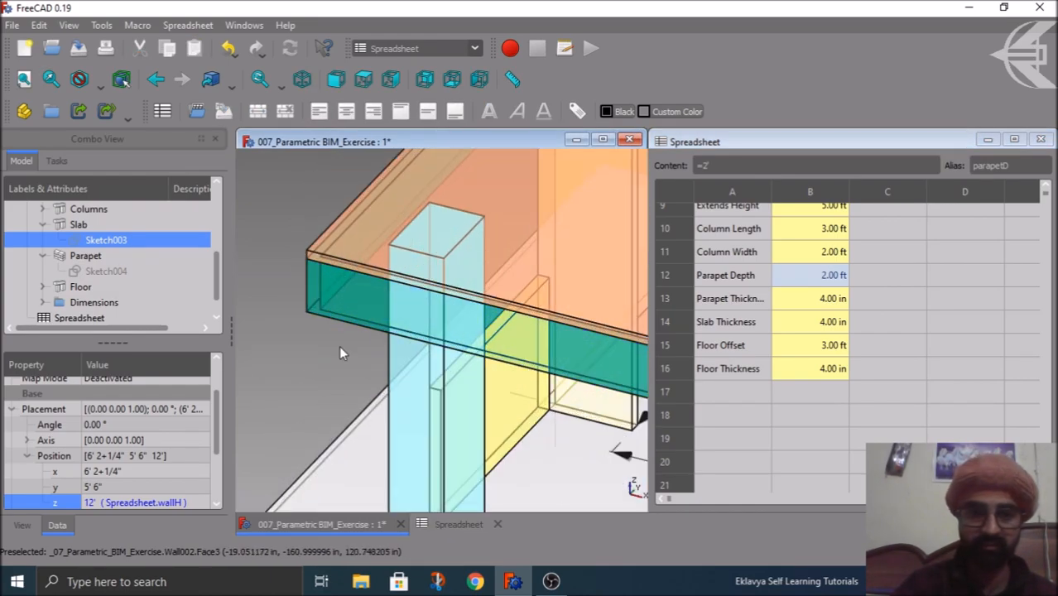
scroll(323, 303, "down", 3)
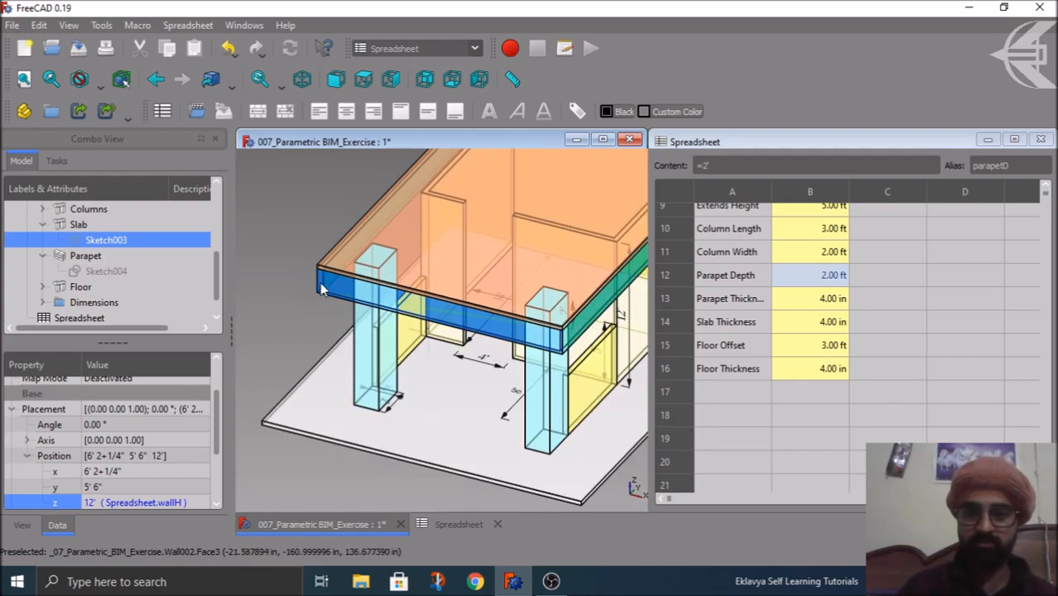
scroll(301, 310, "down", 1)
scroll(301, 310, "up", 2)
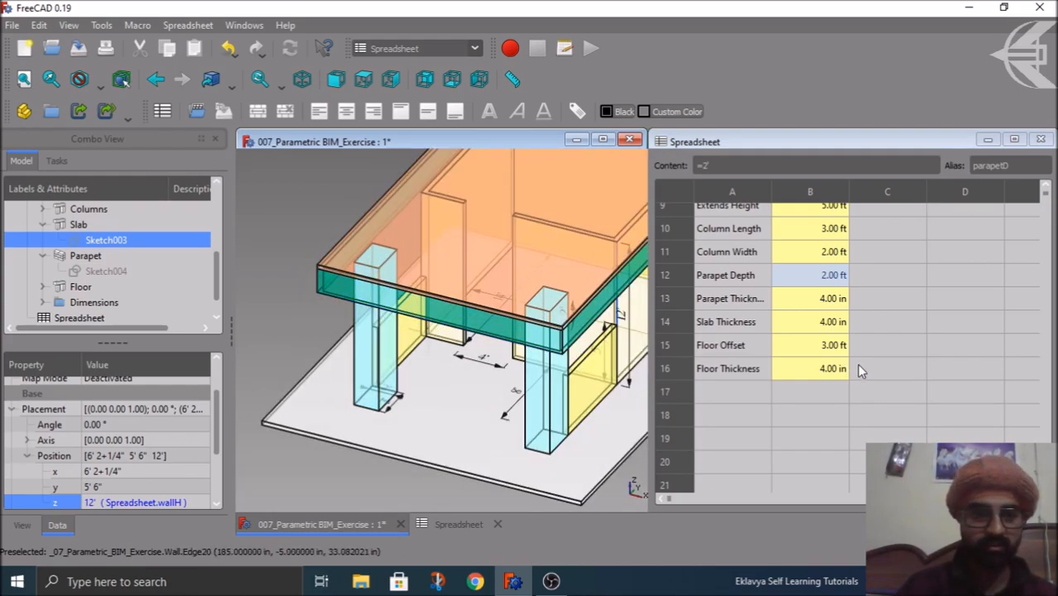
Set the Parapet Thickness parameter in the spreadsheet to 6 in and check the parapet in the model.
left_click(826, 417)
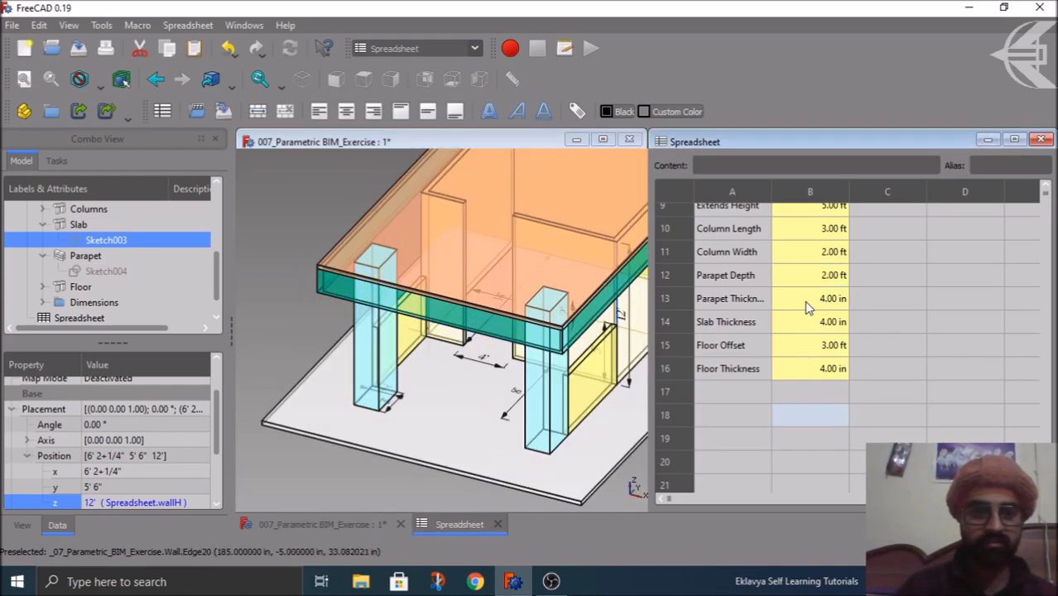
left_click(807, 304)
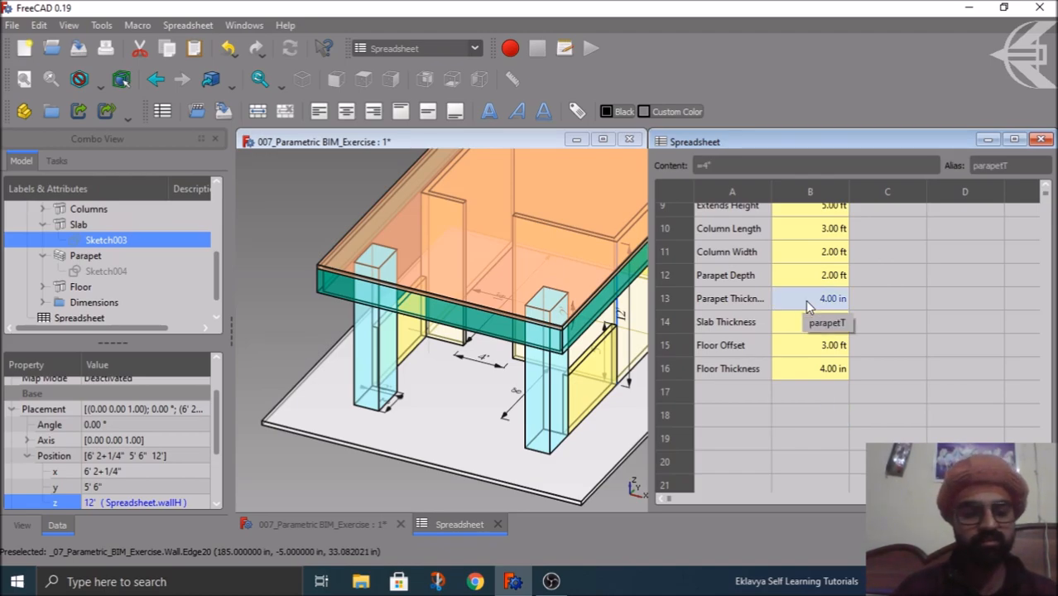
type("6'")
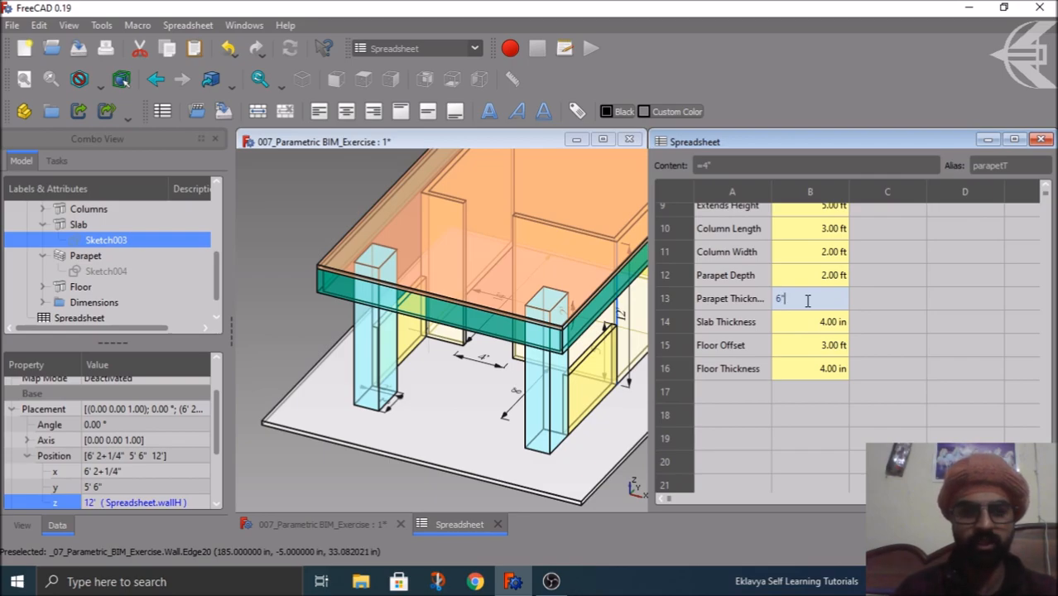
key("Return")
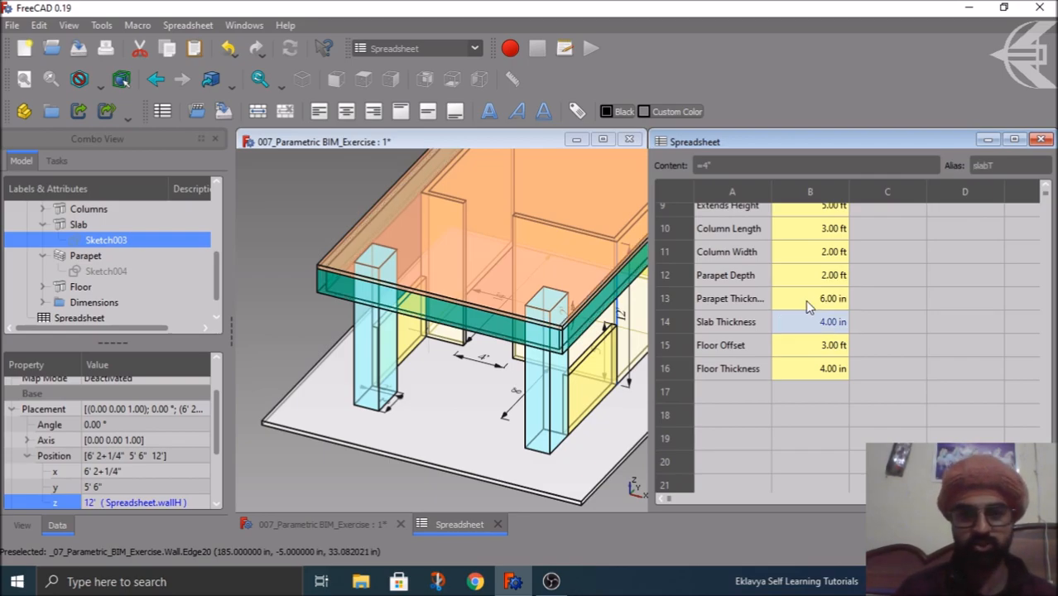
mouse_move(306, 266)
middle_mouse_down()
mouse_move(309, 338)
mouse_move(305, 270)
middle_mouse_up()
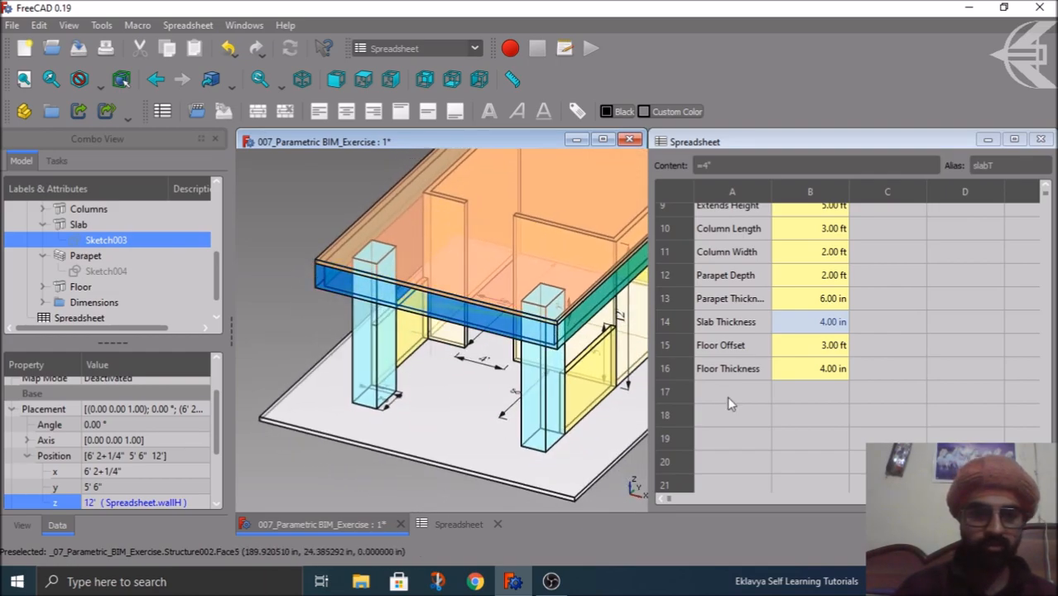
Set the Slab Thickness parameter in the spreadsheet to 1 ft and inspect the slab on the whole house.
left_click(800, 413)
left_click(813, 324)
left_click(748, 326)
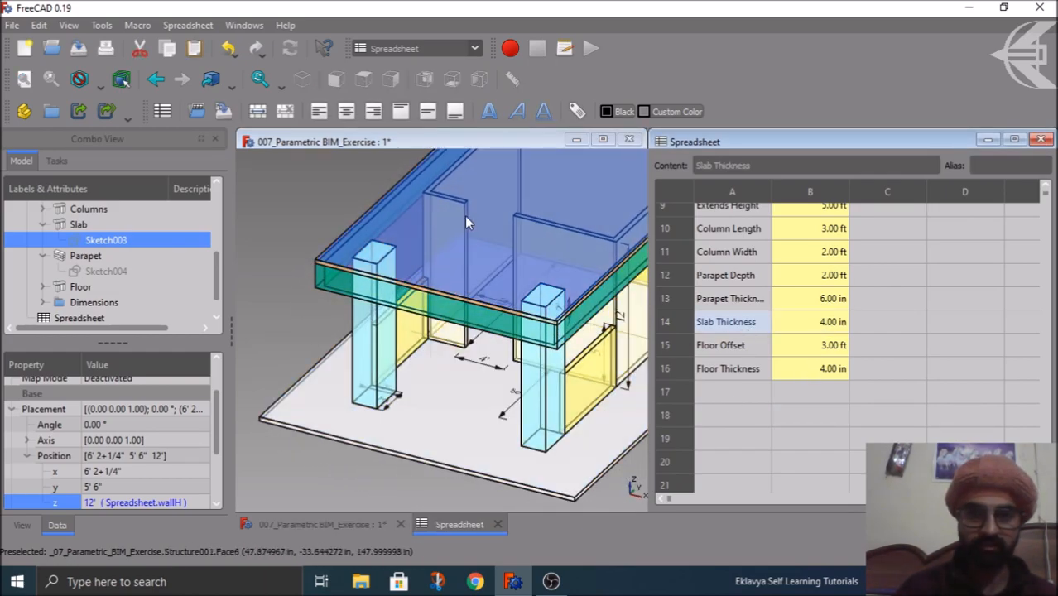
left_click(824, 346)
left_click(817, 327)
type("1")
key("Return")
scroll(359, 372, "down", 3)
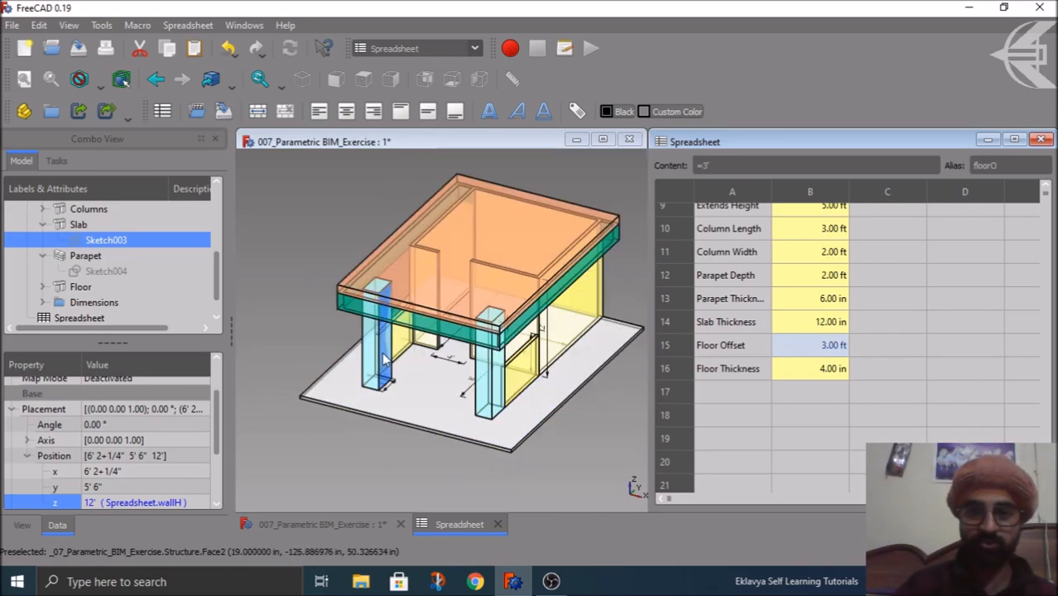
middle_click_drag(305, 324, 313, 291)
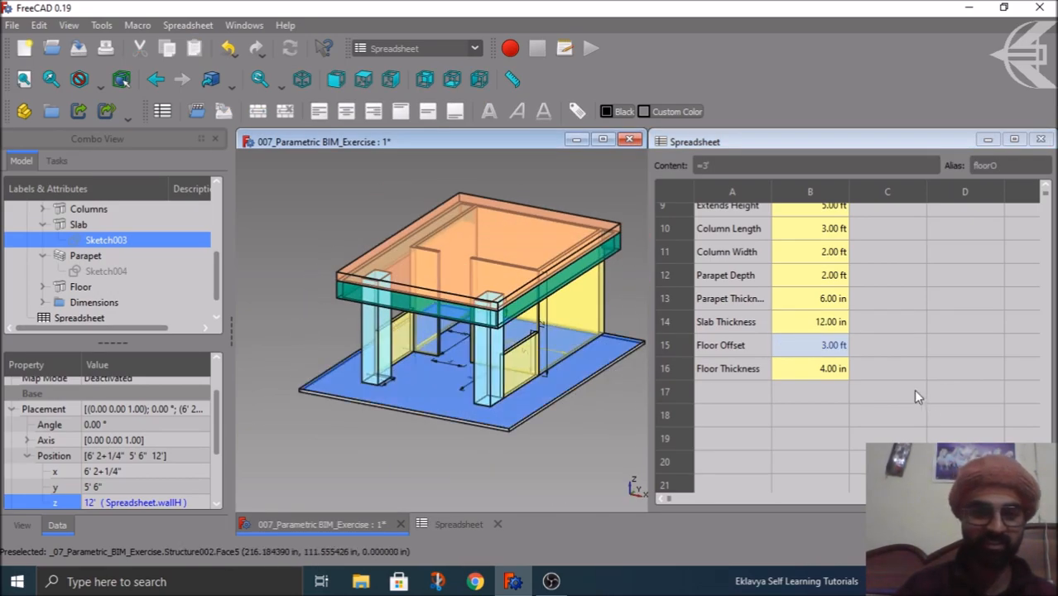
Set the Slab Thickness parameter in the spreadsheet to 6 in.
left_click(803, 329)
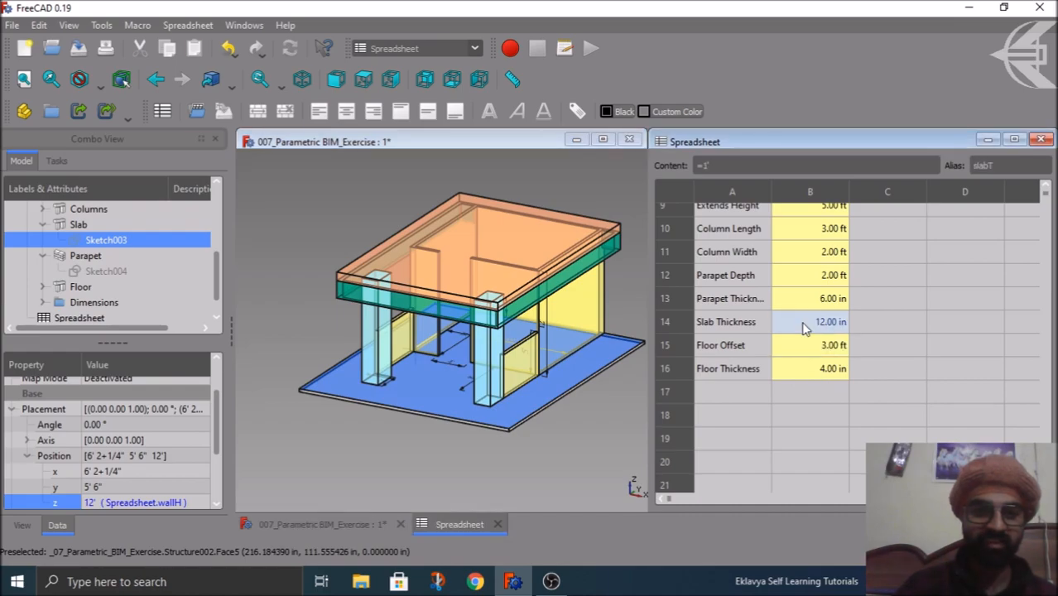
type("6")
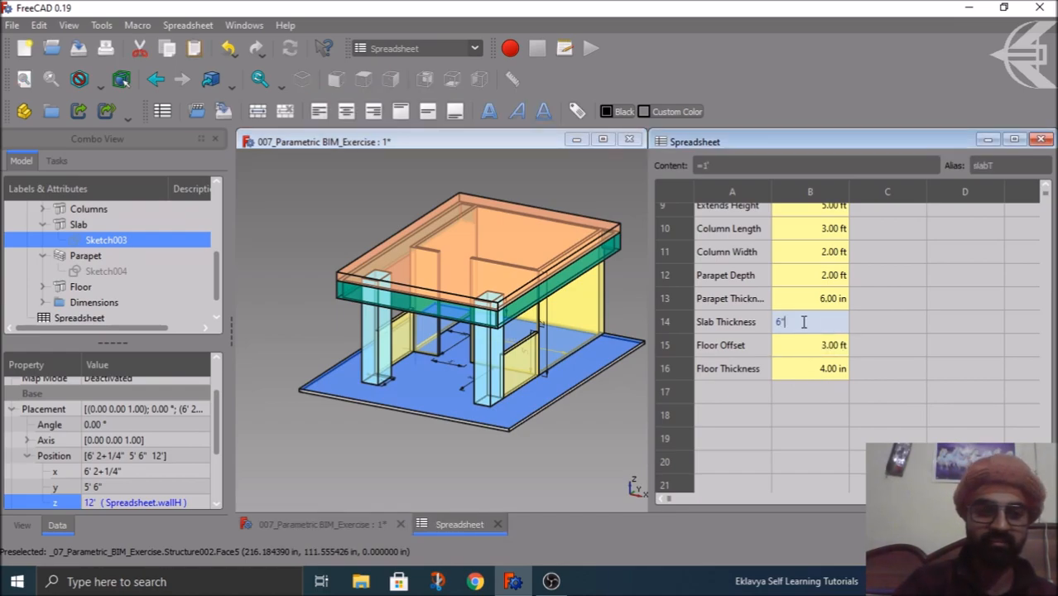
key("Return")
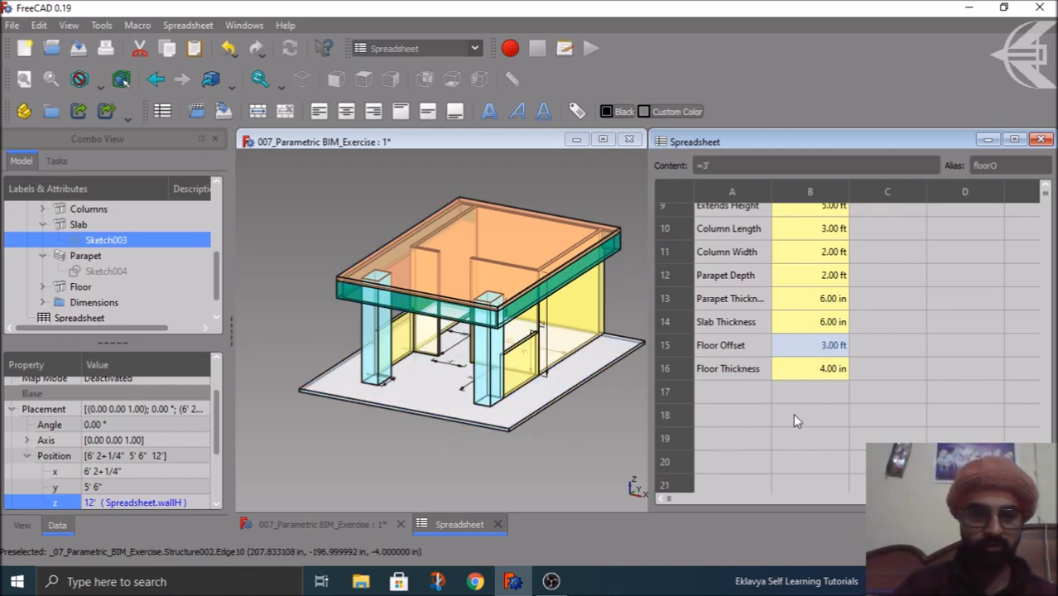
Set the Floor Offset parameter in the spreadsheet to 5 ft and check the floor's extent around the house.
type("5")
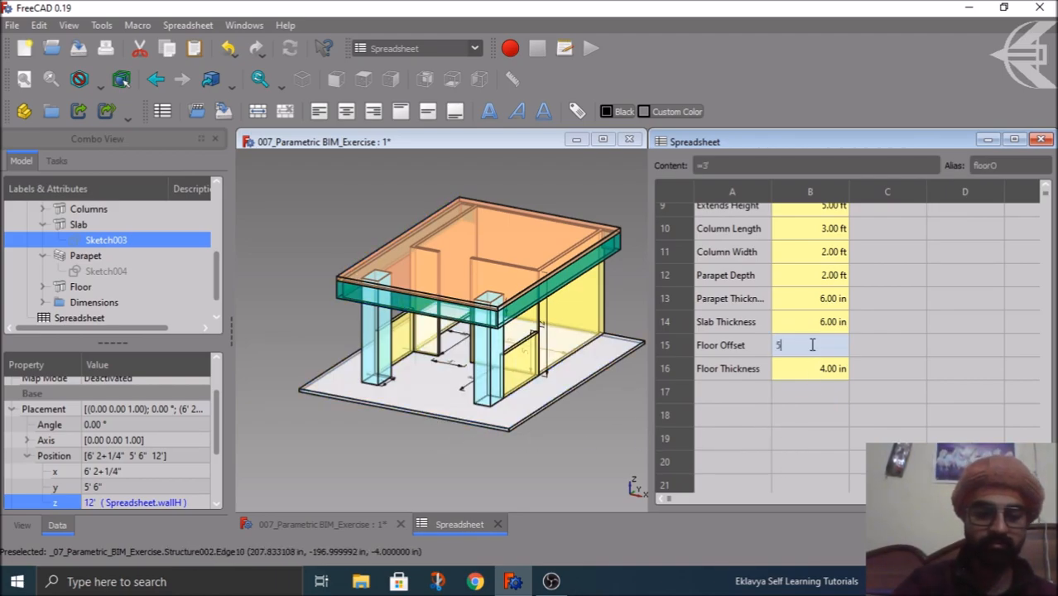
key("Return")
scroll(456, 422, "down", 3)
middle_click_drag(457, 421, 491, 479)
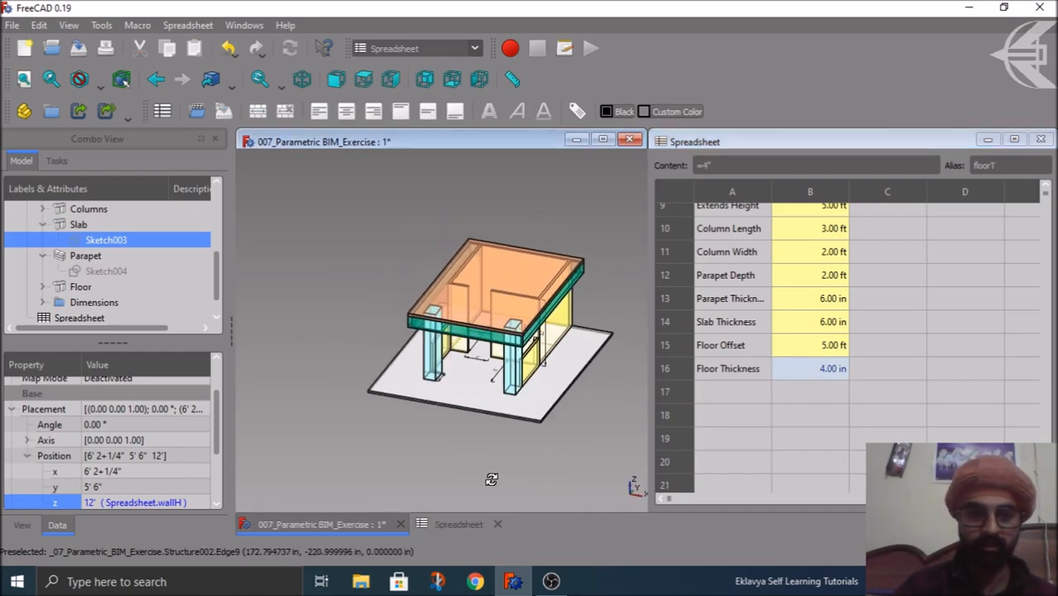
Set the Floor Thickness parameter in the spreadsheet to 1 ft and inspect the floor's edge up close.
left_click(824, 399)
left_click(813, 367)
type("1'")
key("Return")
scroll(556, 441, "up", 3)
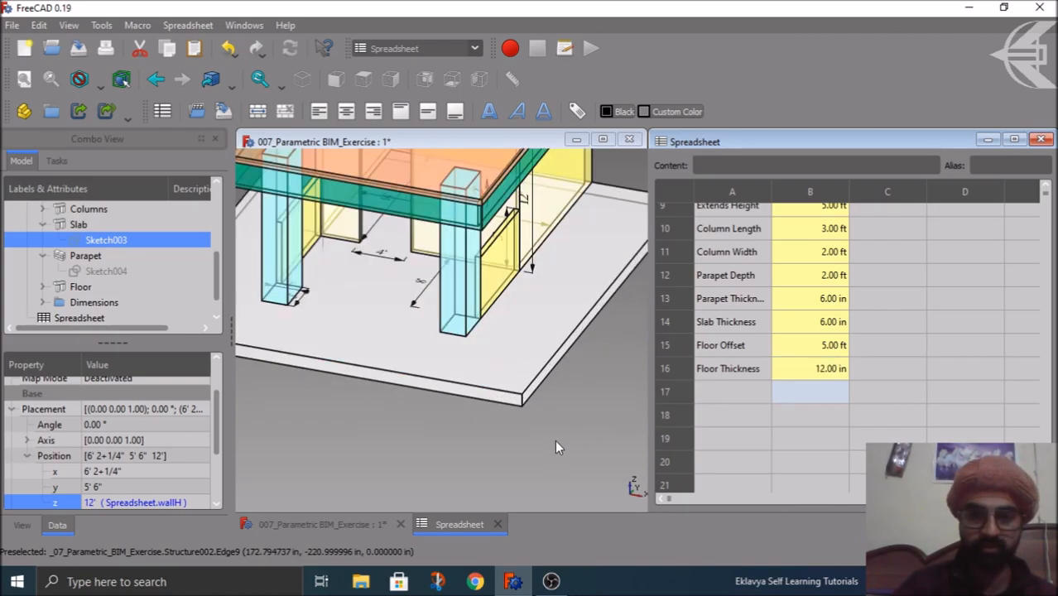
Set the Floor Thickness parameter in the spreadsheet to 5 in and check the floor beneath the house.
left_click(812, 370)
type("5'")
key("Return")
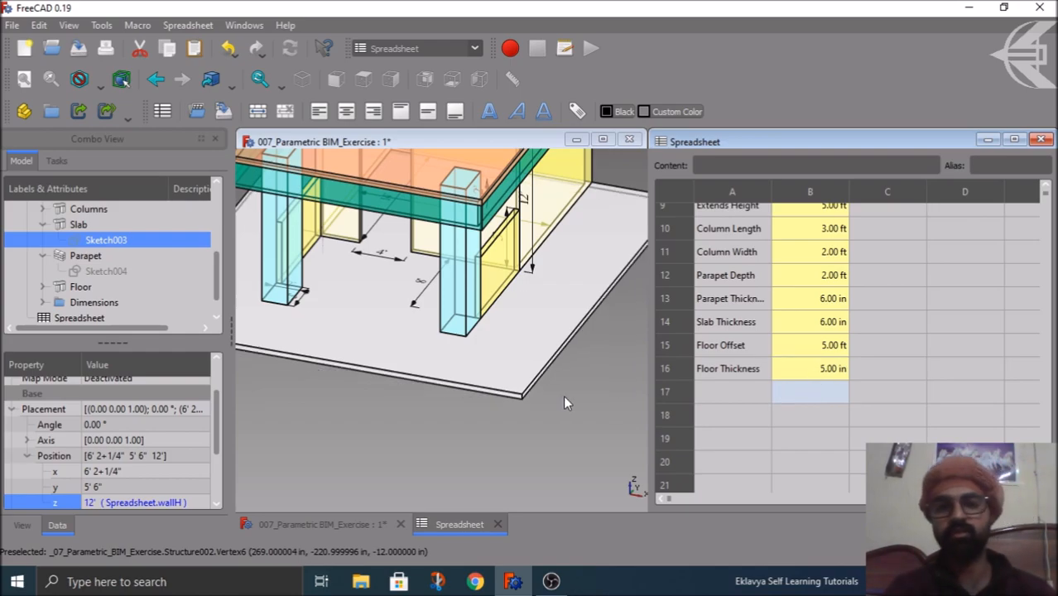
scroll(478, 395, "down", 3)
mouse_move(468, 428)
middle_mouse_down()
mouse_move(521, 417)
mouse_move(472, 383)
mouse_move(467, 409)
middle_mouse_up()
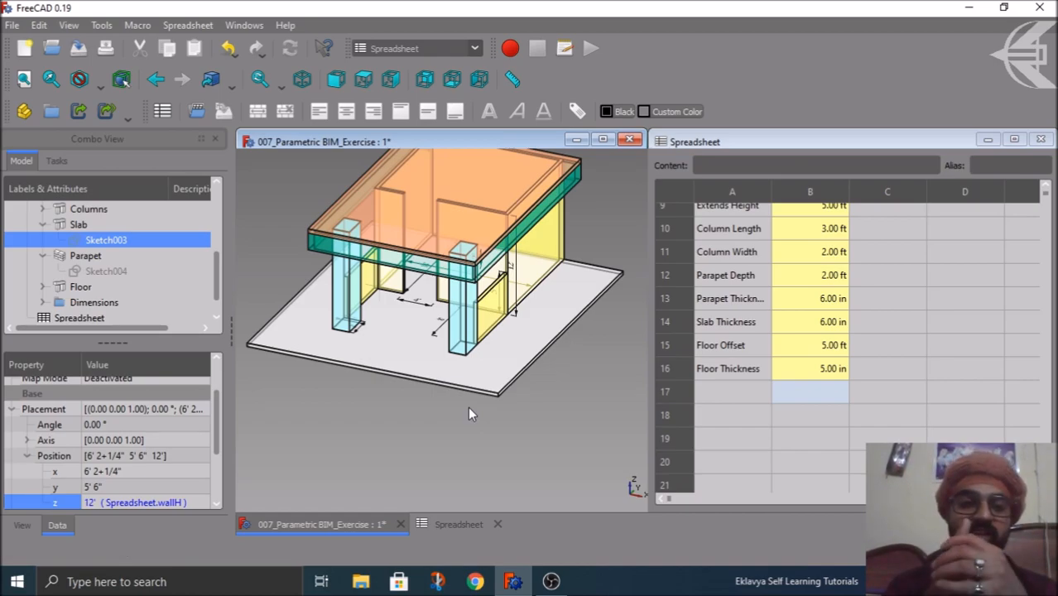
Review the full list of house parameters in the spreadsheet and inspect the model from above and from the front.
scroll(845, 401, "up", 2)
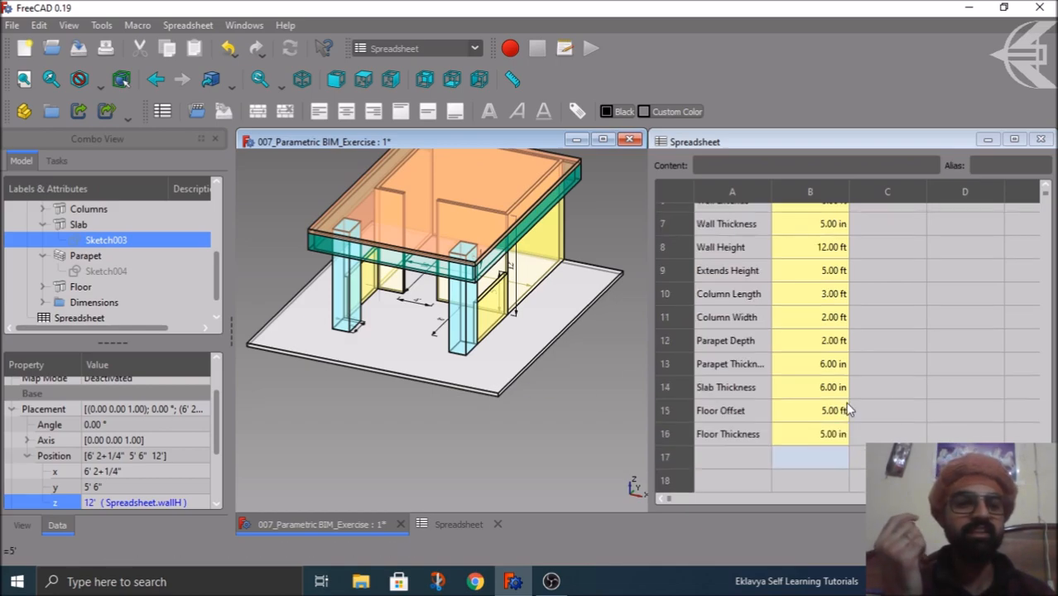
scroll(845, 362, "up", 1)
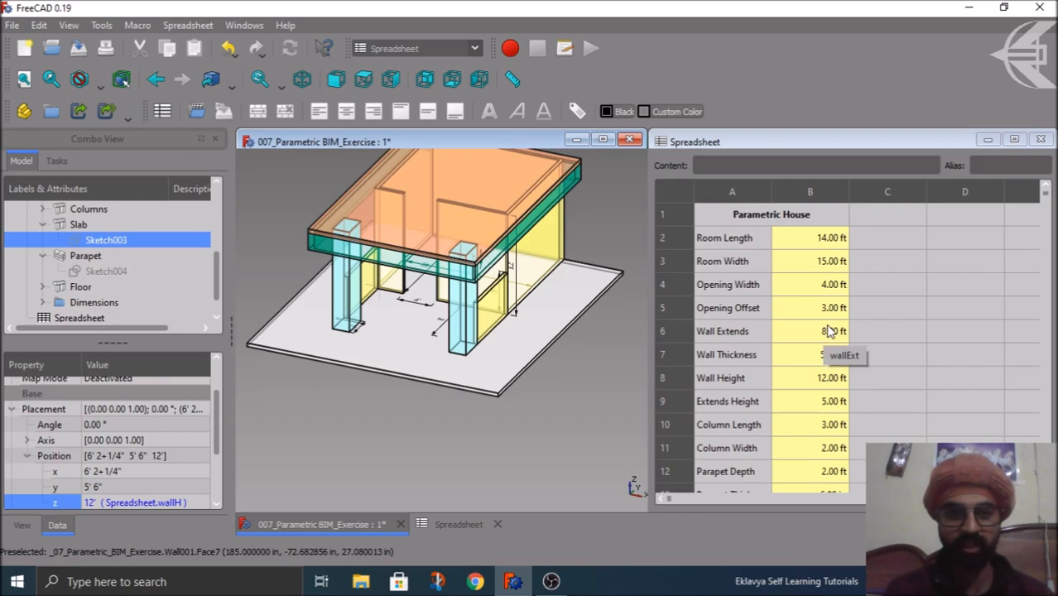
scroll(469, 431, "down", 3)
mouse_move(468, 431)
middle_mouse_down()
mouse_move(545, 434)
mouse_move(504, 428)
mouse_move(478, 449)
middle_mouse_up()
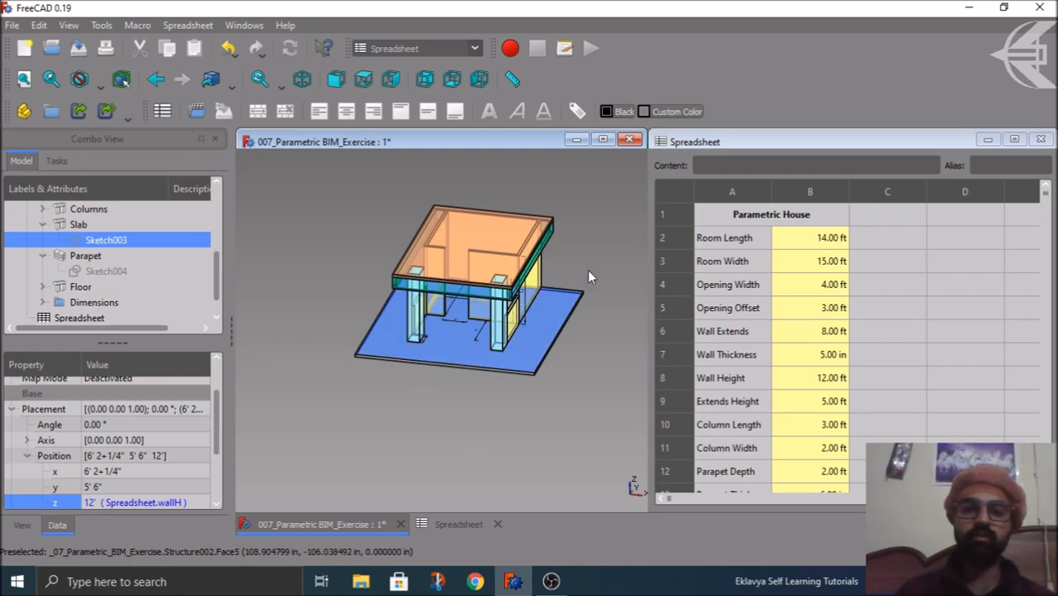
middle_click_drag(603, 252, 582, 337)
scroll(470, 250, "up", 4)
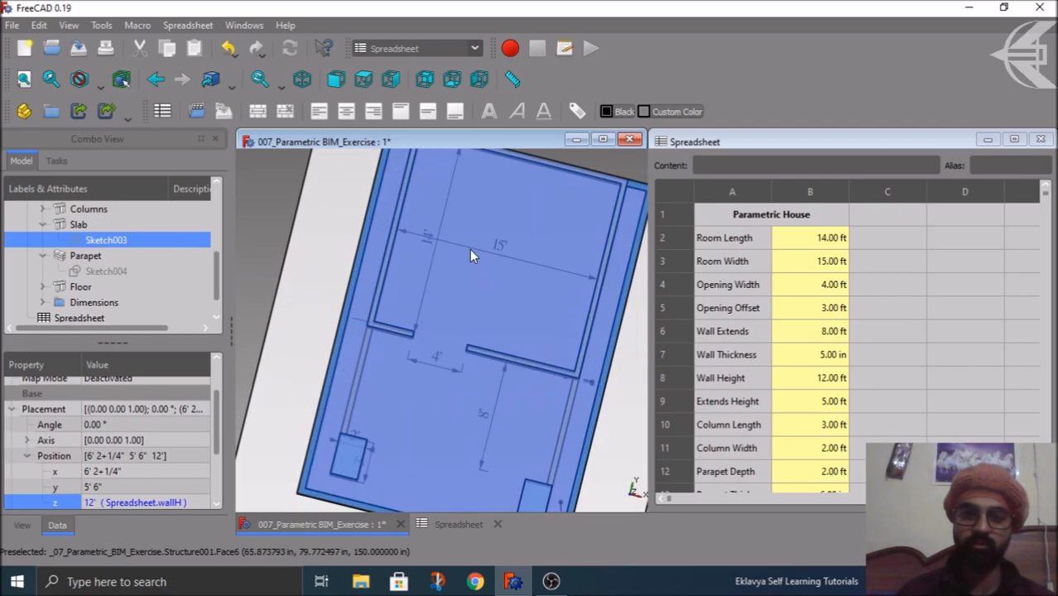
scroll(438, 220, "down", 2)
middle_click_drag(619, 456, 513, 417)
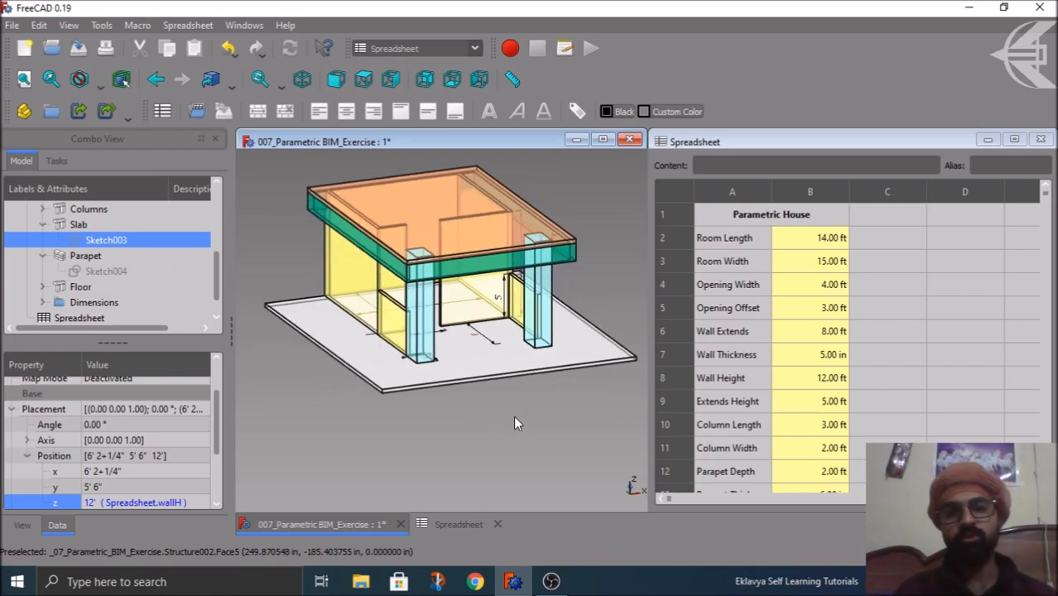